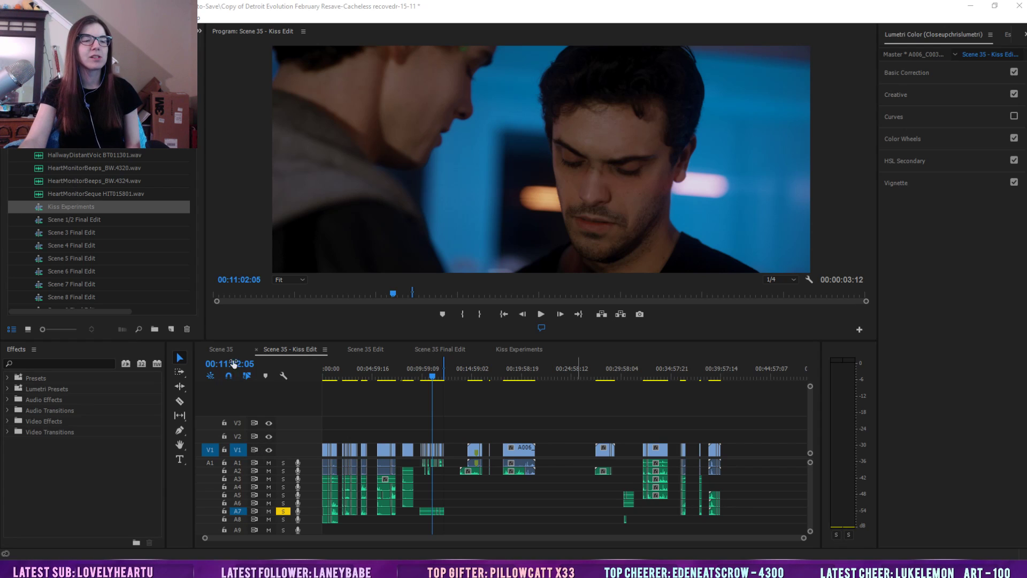
Display the Scene 35 Edit timeline and duplicate that sequence in the project
{"action": "left_click", "coordinate": [371, 351]}
{"action": "right_click", "coordinate": [371, 351]}
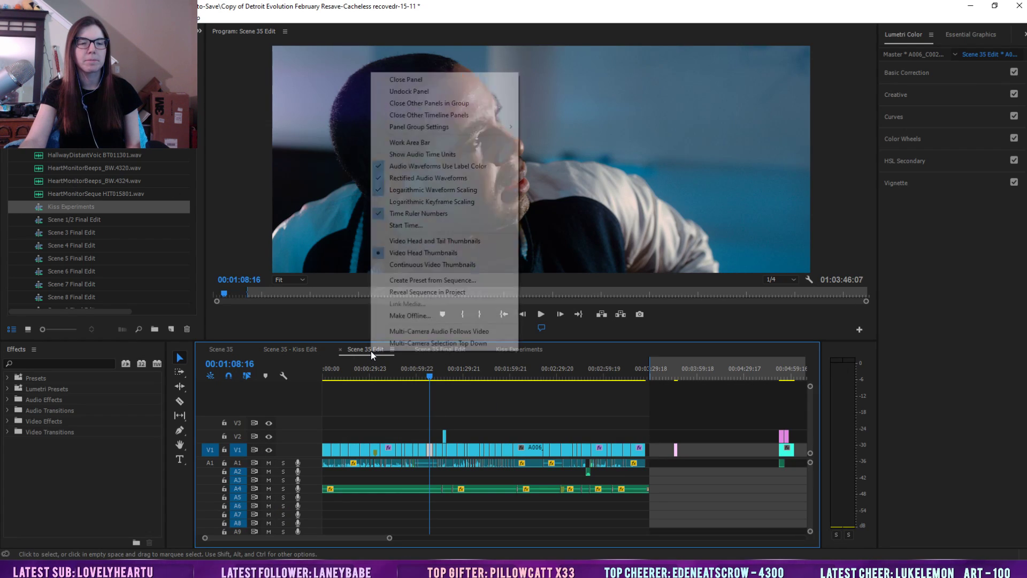
{"action": "left_click", "coordinate": [366, 353]}
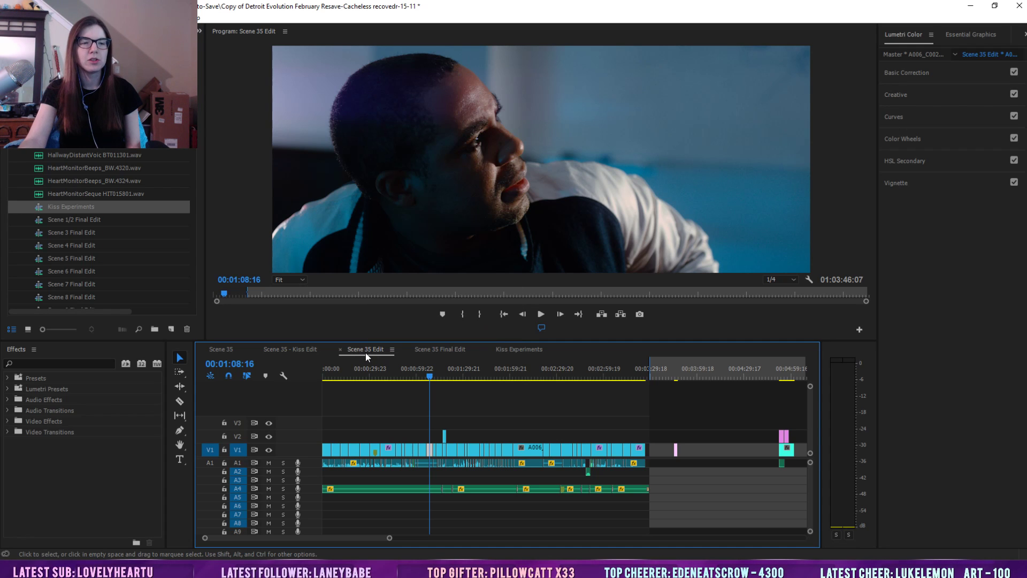
{"action": "left_click", "coordinate": [65, 57]}
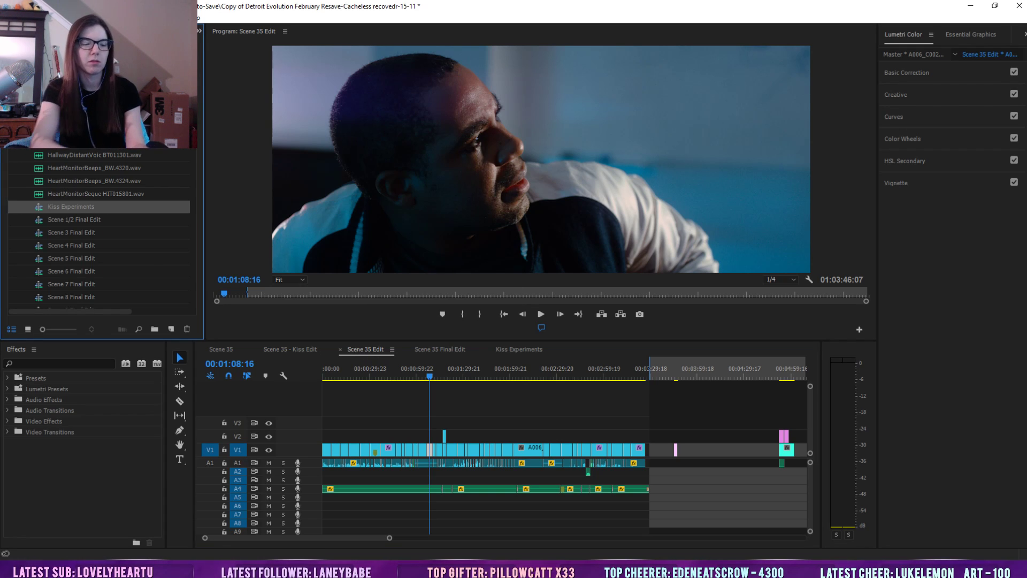
{"action": "type", "text": "s"}
{"action": "scroll", "coordinate": [101, 230], "scroll_direction": "down", "scroll_amount": 10}
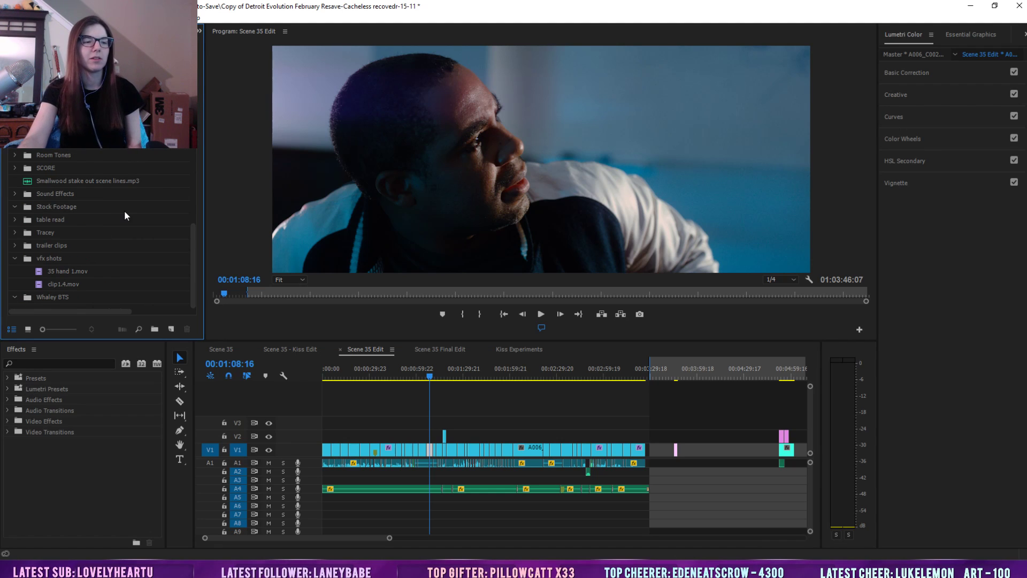
{"action": "left_click_drag", "start_coordinate": [193, 219], "coordinate": [194, 118]}
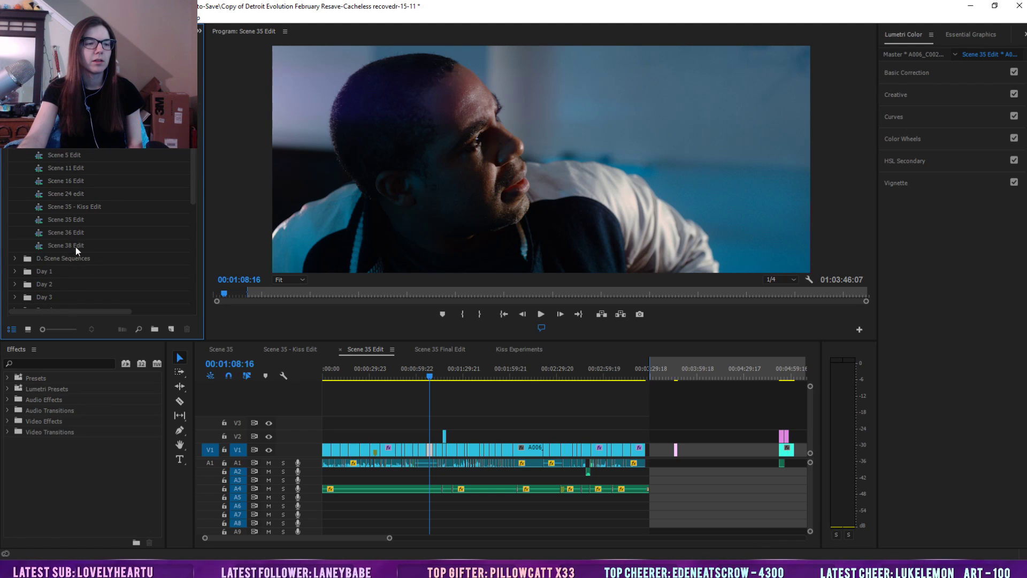
{"action": "left_click", "coordinate": [76, 222]}
{"action": "right_click", "coordinate": [76, 222]}
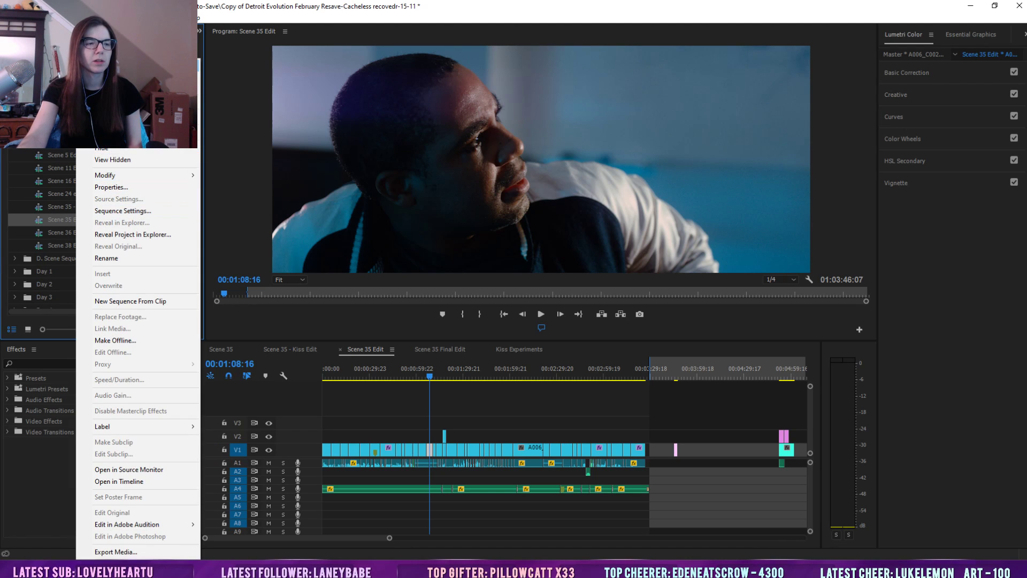
{"action": "left_click", "coordinate": [110, 116]}
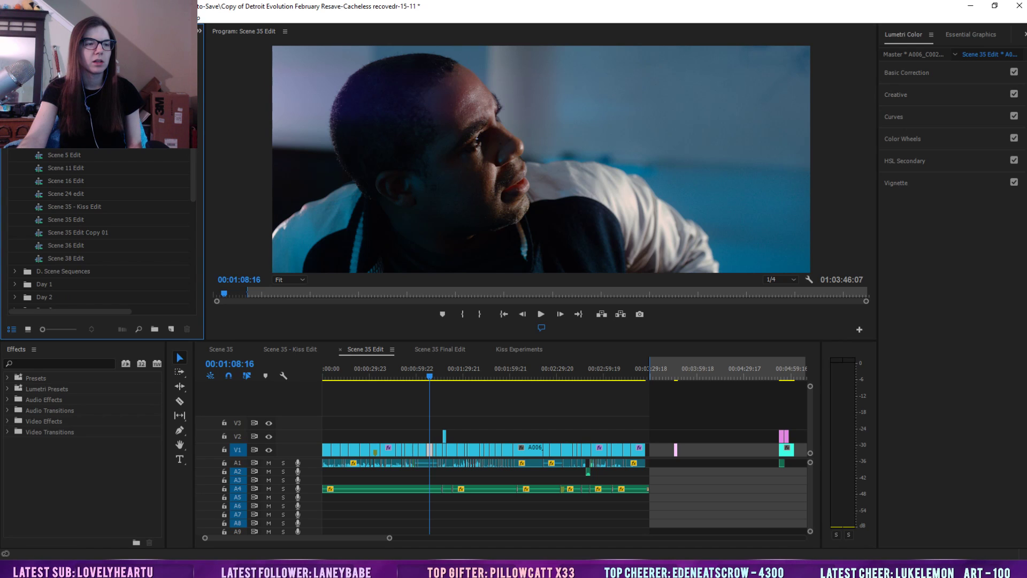
Rename the duplicated Scene 35 Edit sequence as "stream edit"
{"action": "right_click", "coordinate": [96, 235]}
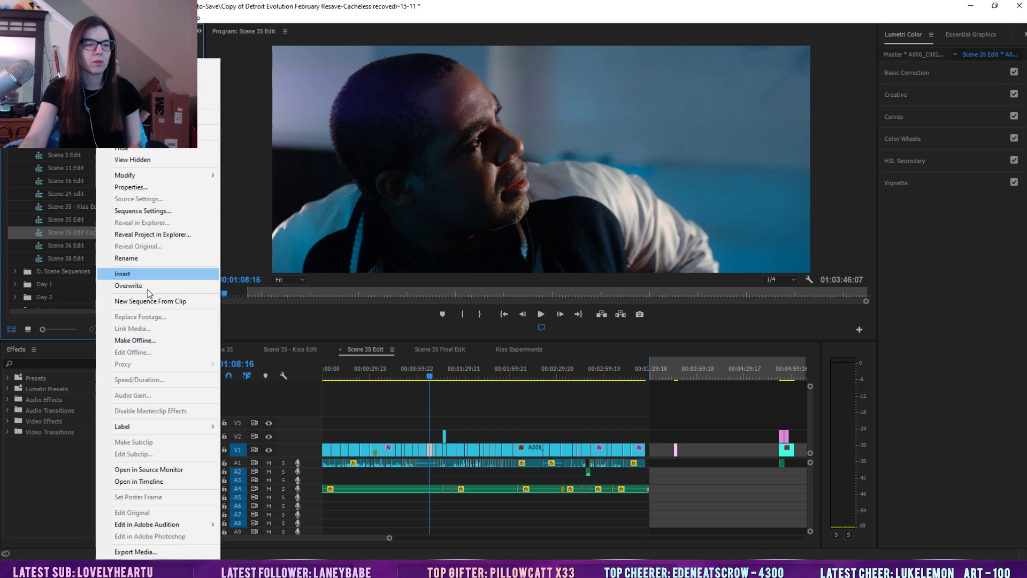
{"action": "left_click", "coordinate": [139, 259]}
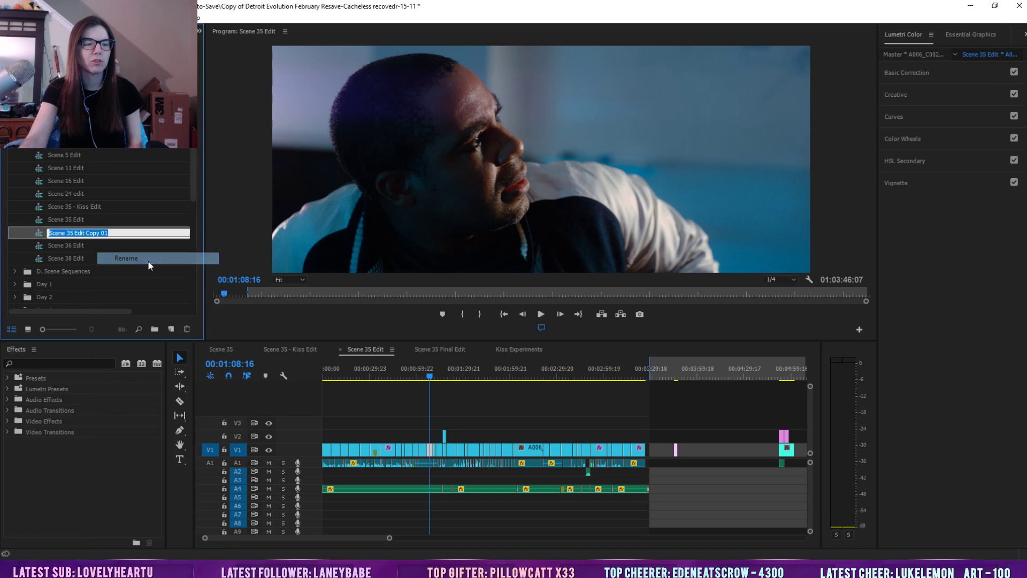
{"action": "type", "text": "stream edit"}
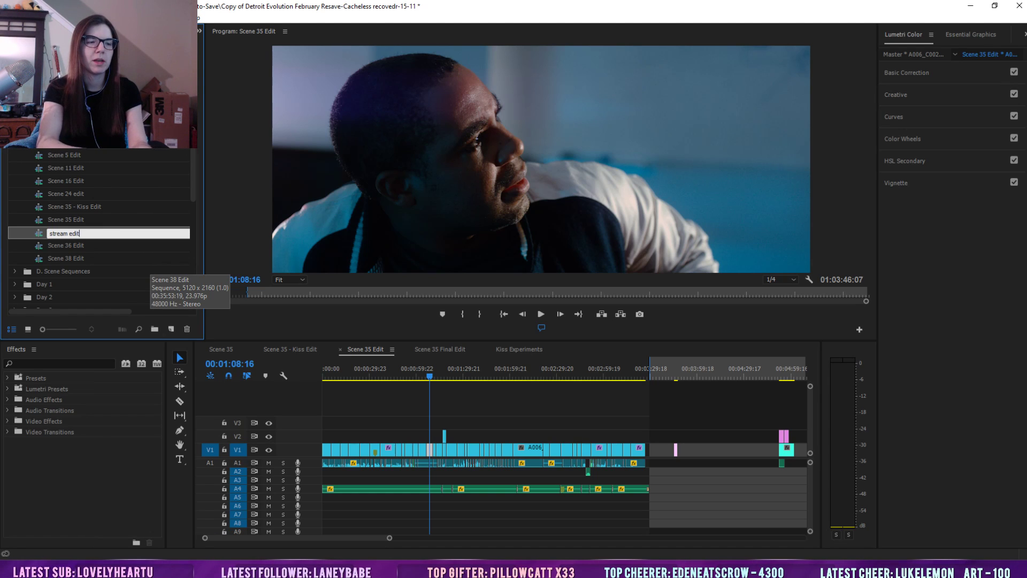
{"action": "key", "text": "Return"}
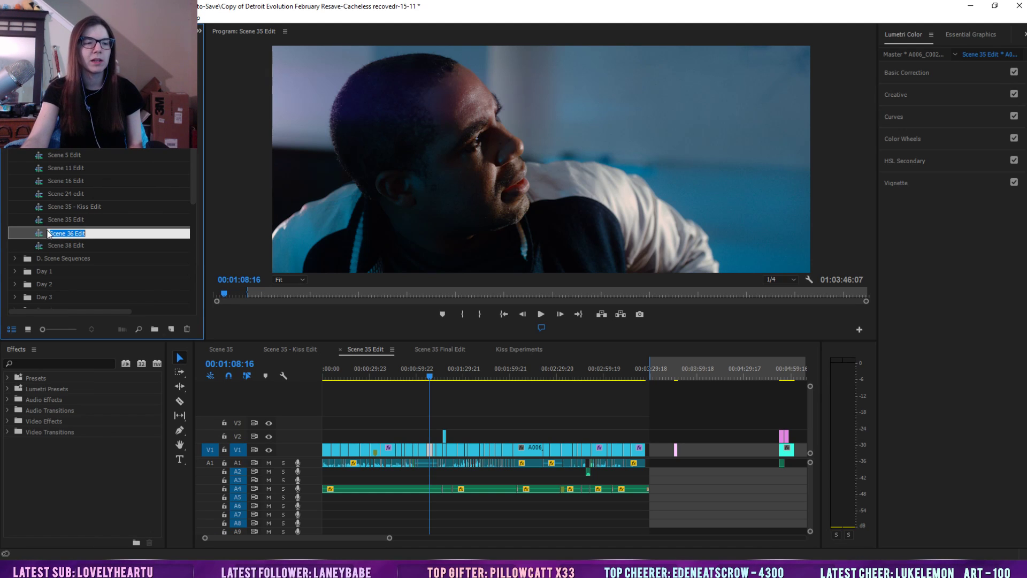
{"action": "left_click", "coordinate": [99, 206]}
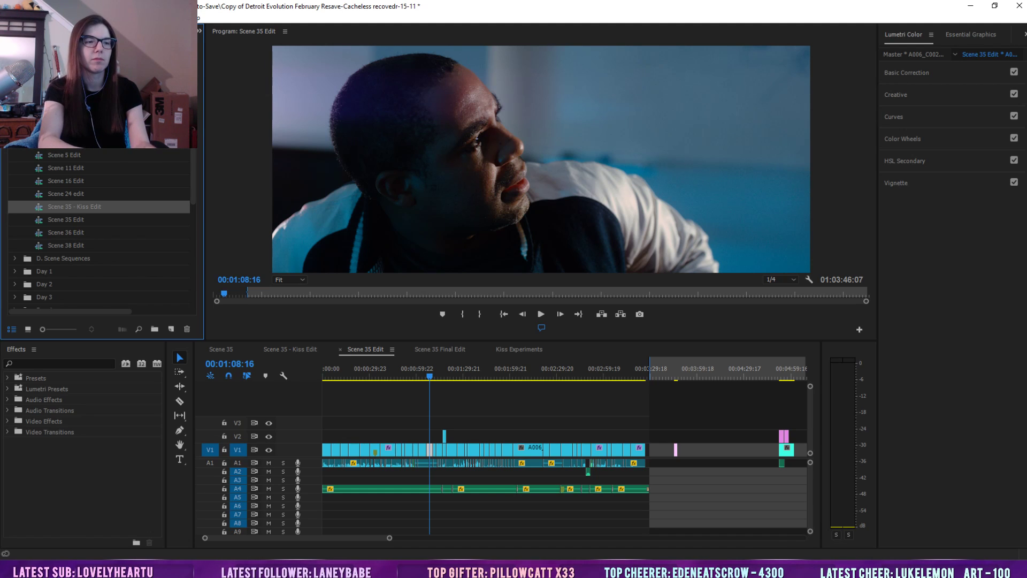
Open the stream edit sequence and delete all of its video and audio clips
{"action": "scroll", "coordinate": [99, 230], "scroll_direction": "down", "scroll_amount": 3}
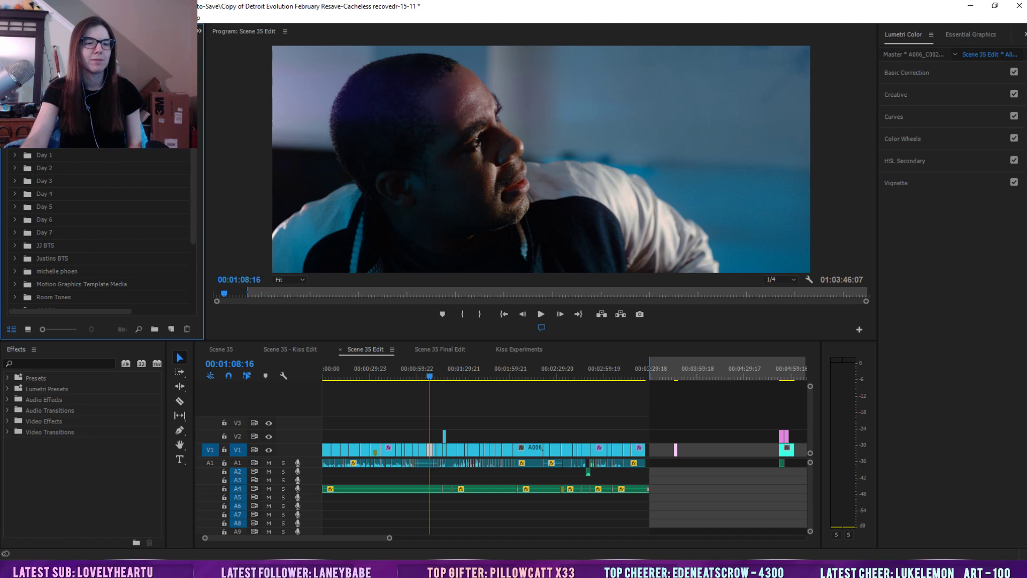
{"action": "double_click", "coordinate": [53, 142]}
{"action": "left_click", "coordinate": [578, 362]}
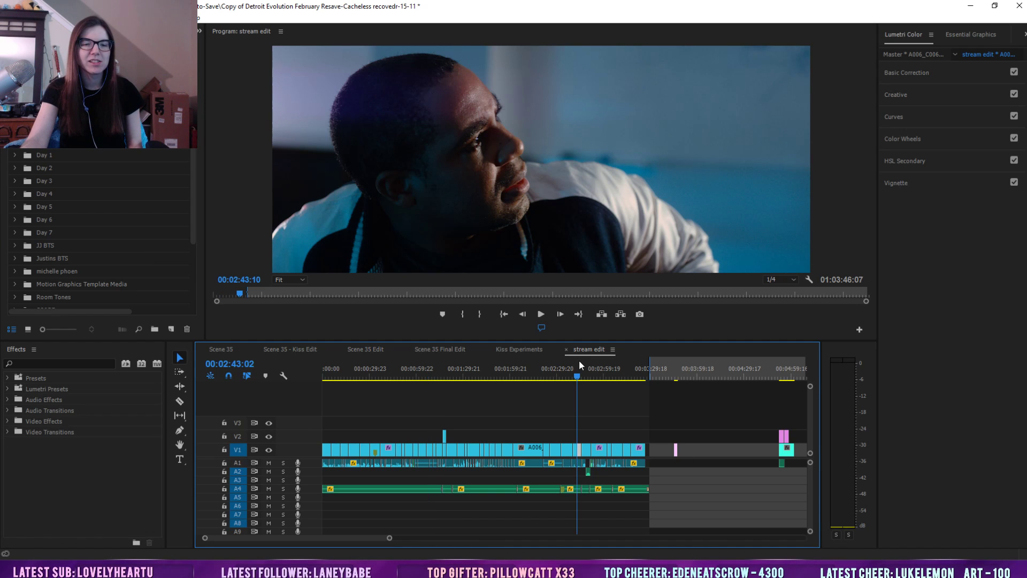
{"action": "key", "text": "ctrl+a"}
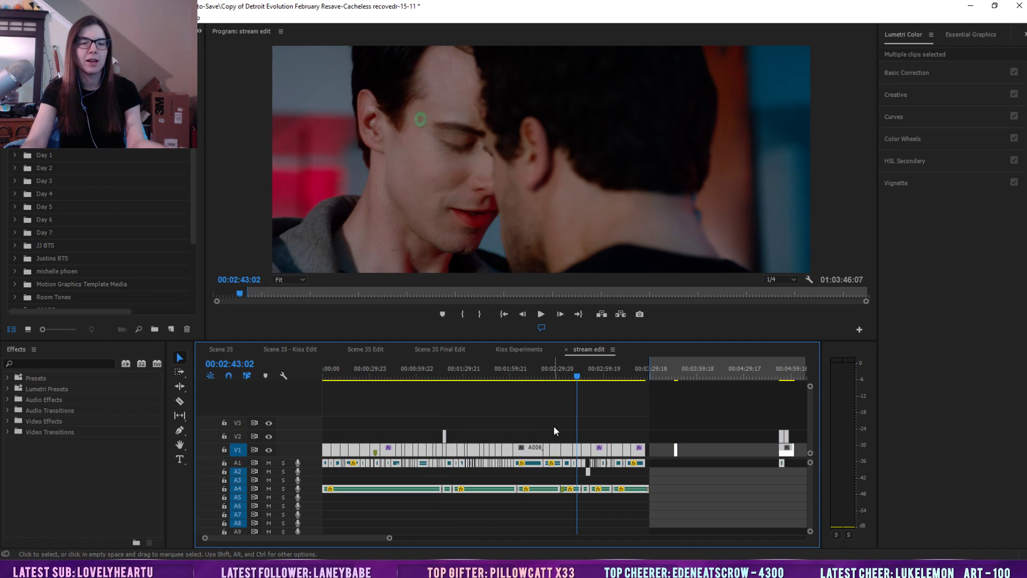
{"action": "key", "text": "Delete"}
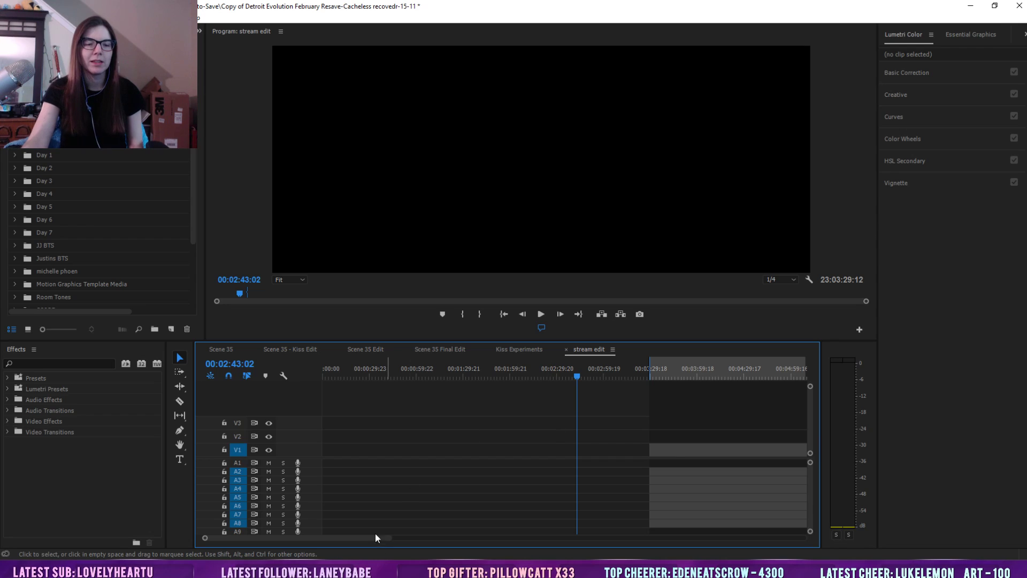
{"action": "left_click_drag", "start_coordinate": [389, 538], "coordinate": [587, 538]}
{"action": "left_click", "coordinate": [384, 364]}
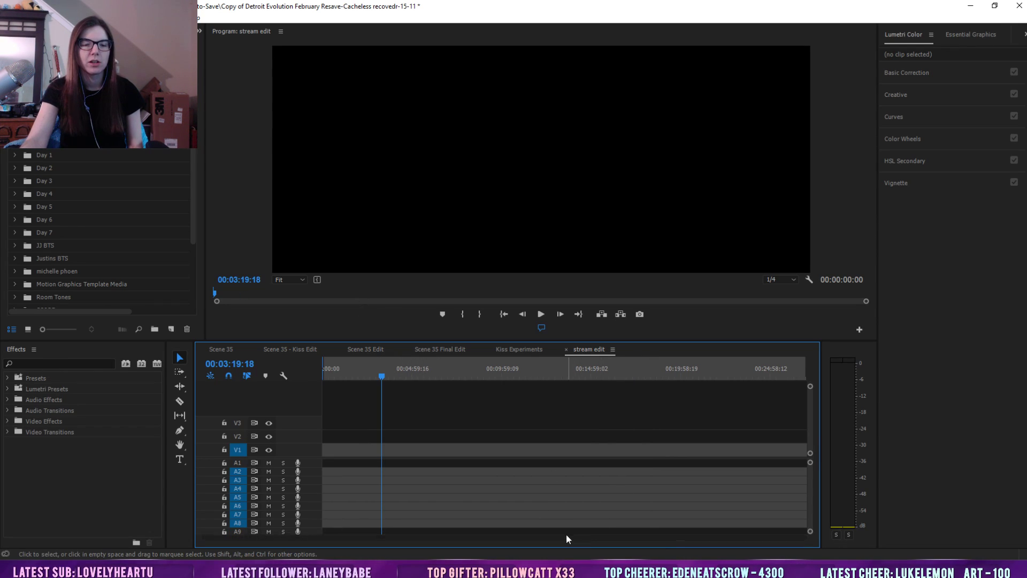
{"action": "left_click_drag", "start_coordinate": [588, 539], "coordinate": [447, 541]}
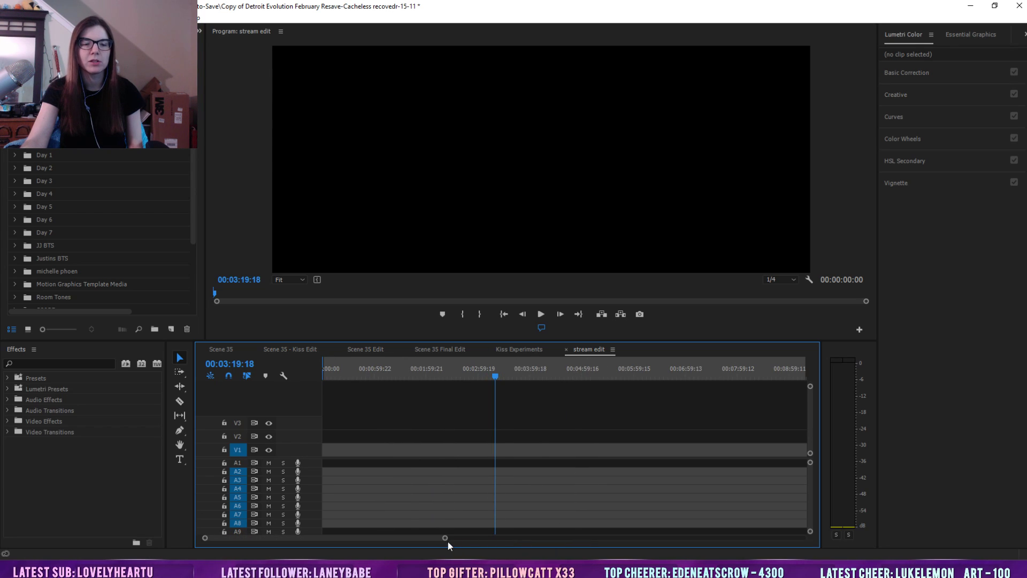
Compare the Scene 35 Final Edit timeline with the Scene 35 Edit timeline
{"action": "left_click", "coordinate": [435, 350]}
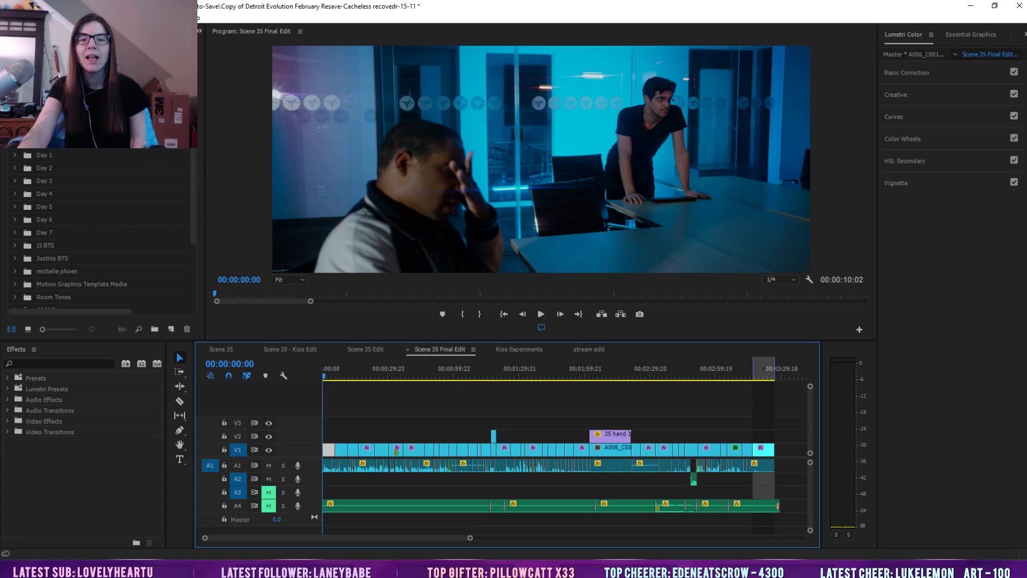
{"action": "left_click", "coordinate": [377, 353]}
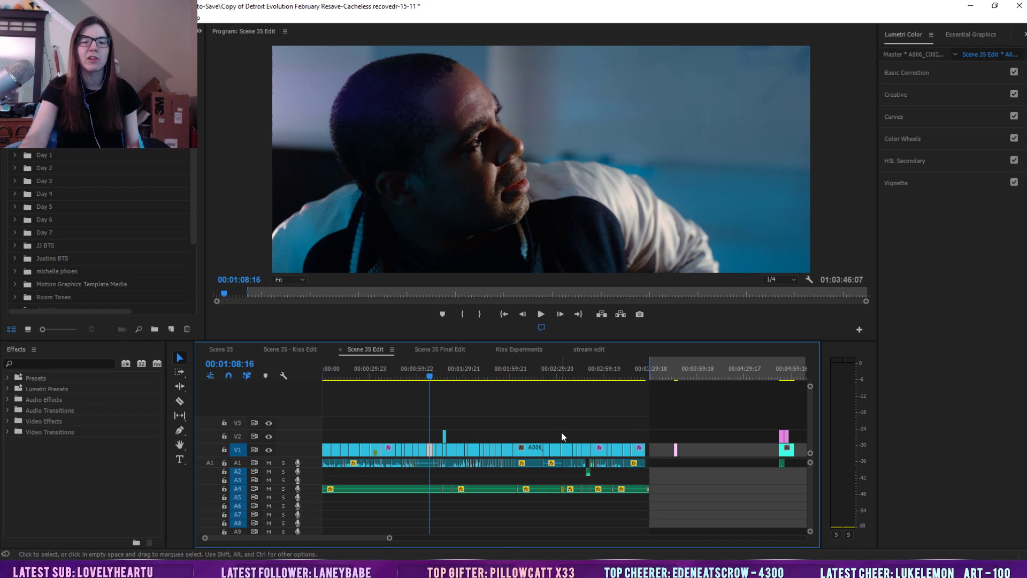
{"action": "left_click", "coordinate": [442, 352]}
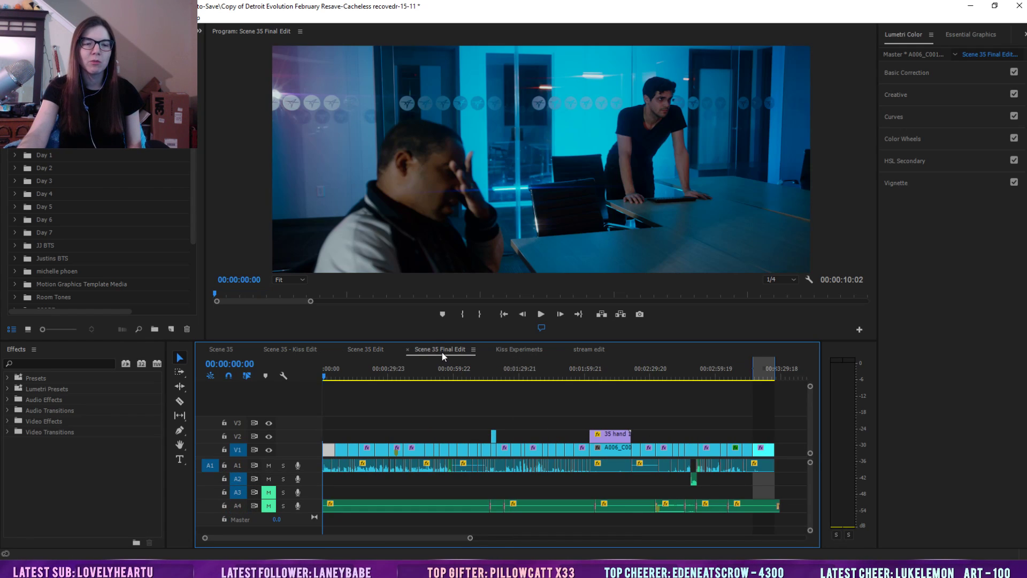
{"action": "right_click", "coordinate": [442, 352]}
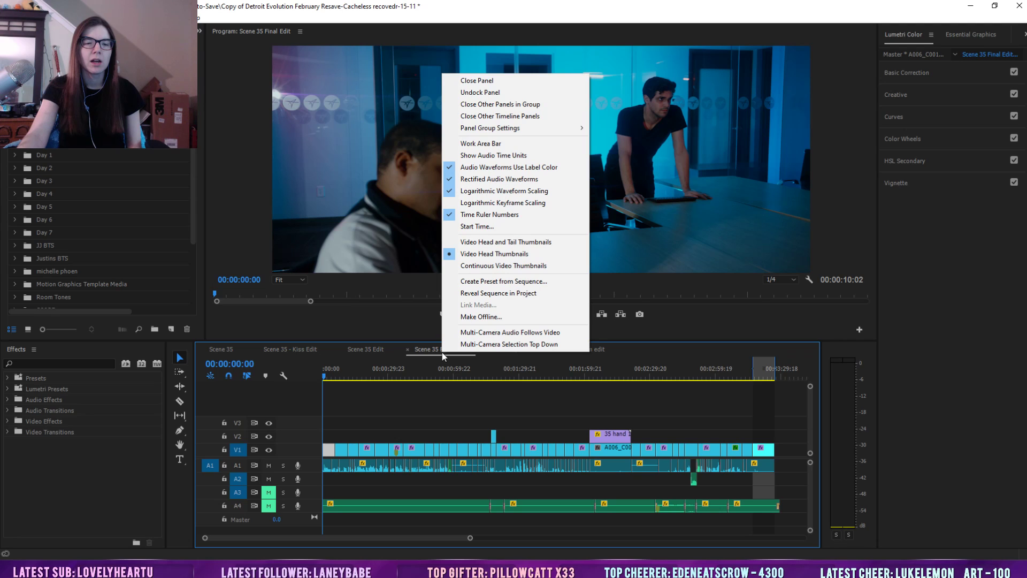
{"action": "left_click", "coordinate": [445, 408]}
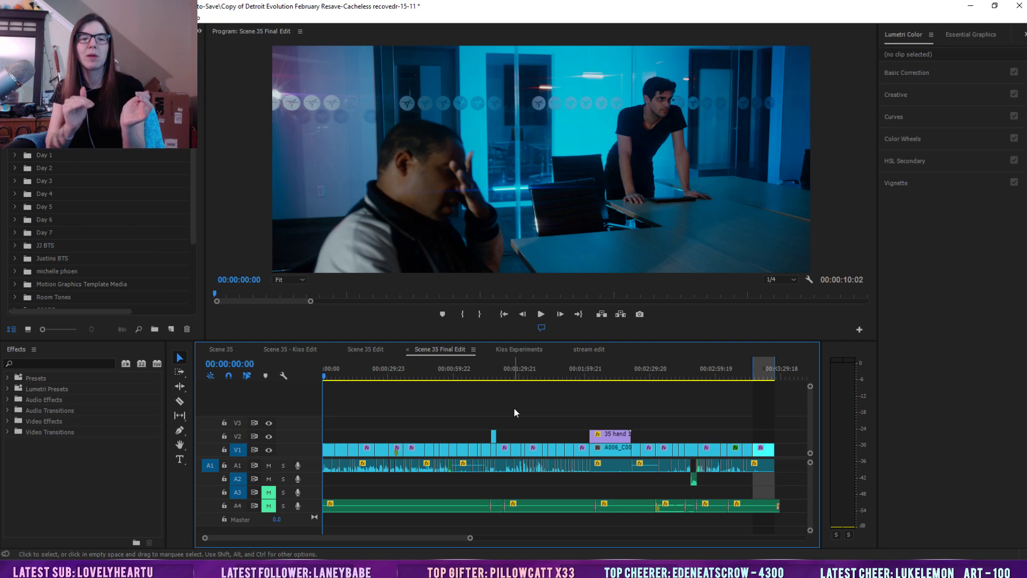
{"action": "left_click", "coordinate": [381, 352]}
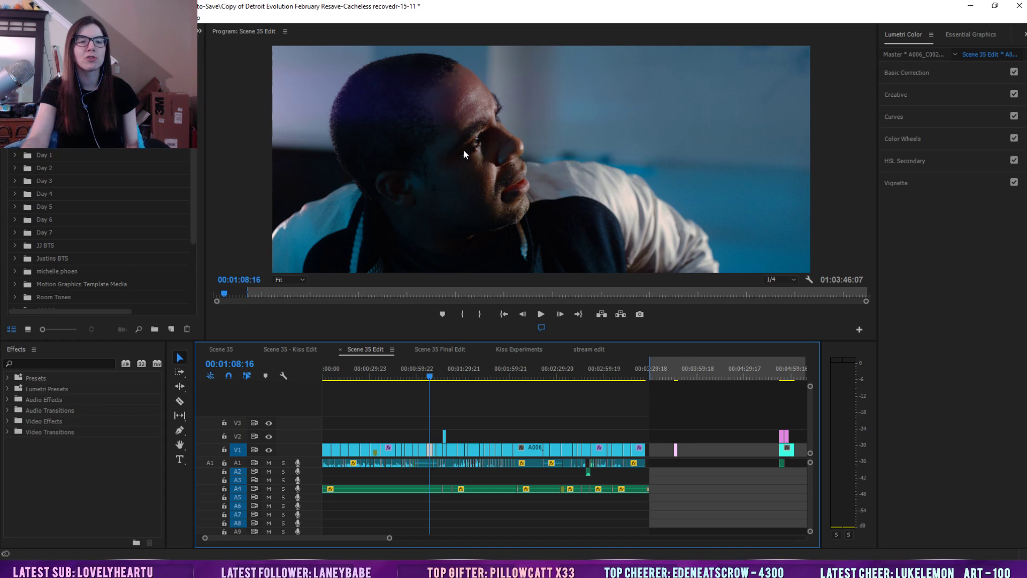
Magnify the Scene 35 Edit preview to 100% and examine the actor's face around the eye, nose and mouth
{"action": "left_click", "coordinate": [292, 280]}
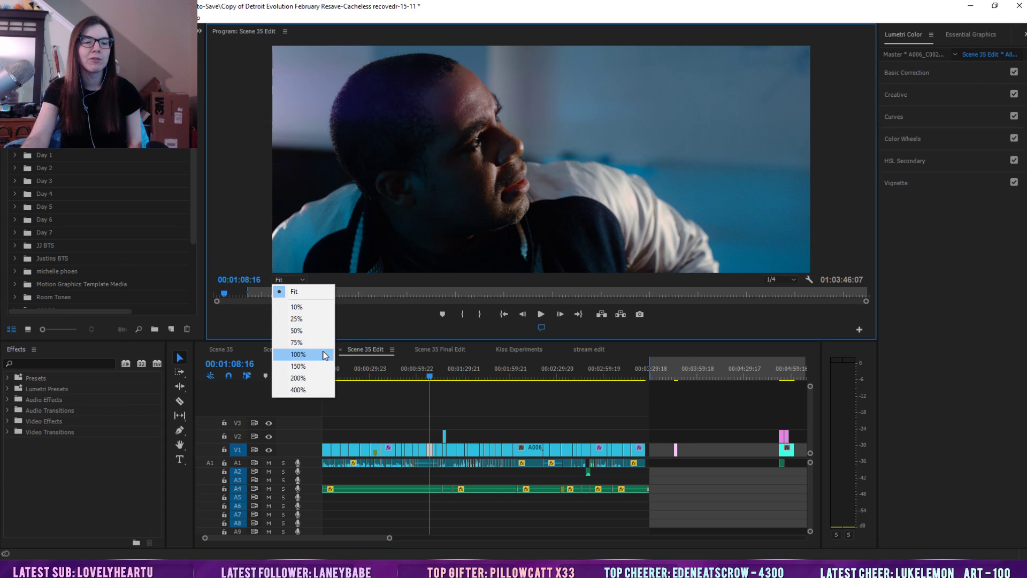
{"action": "left_click", "coordinate": [316, 355]}
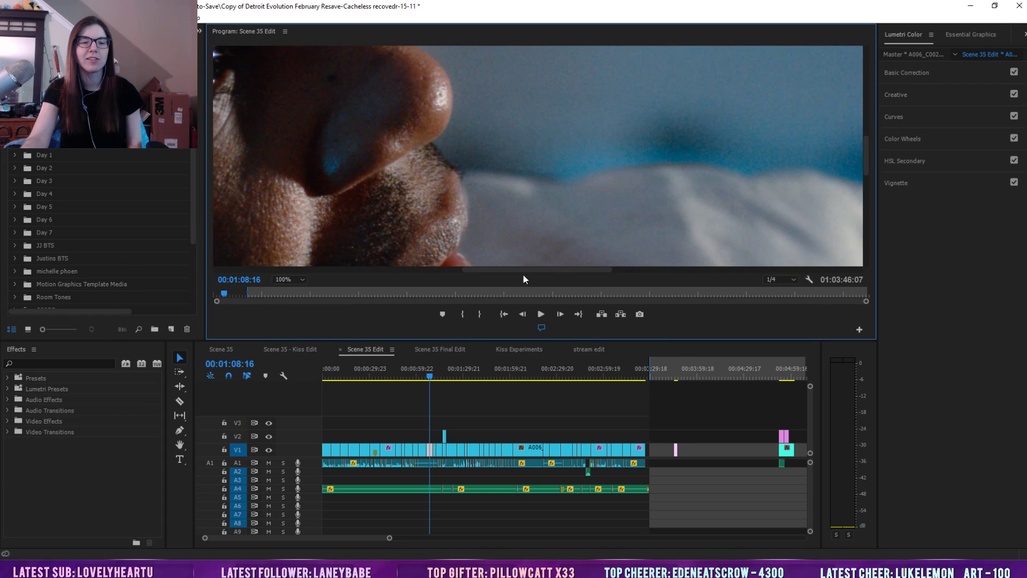
{"action": "left_click_drag", "start_coordinate": [481, 269], "coordinate": [397, 271]}
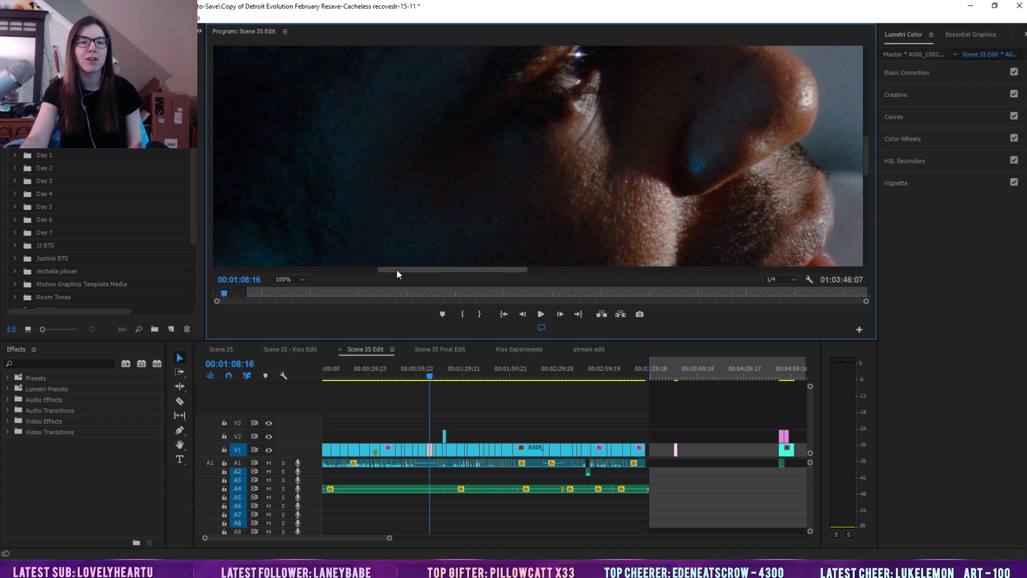
{"action": "mouse_move", "coordinate": [867, 171]}
{"action": "left_mouse_down"}
{"action": "mouse_move", "coordinate": [868, 132]}
{"action": "mouse_move", "coordinate": [872, 181]}
{"action": "left_mouse_up"}
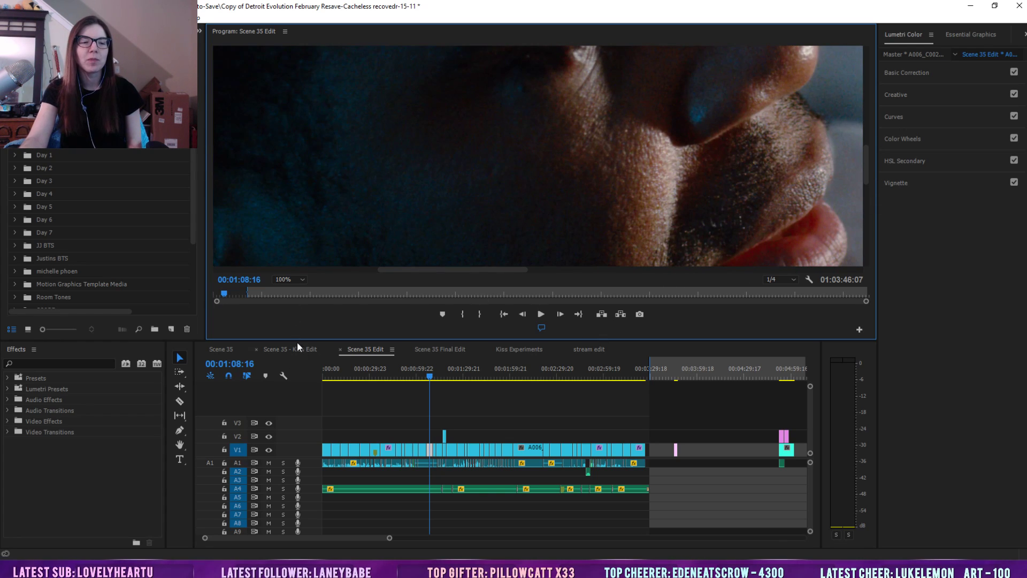
{"action": "mouse_move", "coordinate": [864, 175]}
{"action": "left_mouse_down"}
{"action": "mouse_move", "coordinate": [866, 131]}
{"action": "mouse_move", "coordinate": [866, 154]}
{"action": "left_mouse_up"}
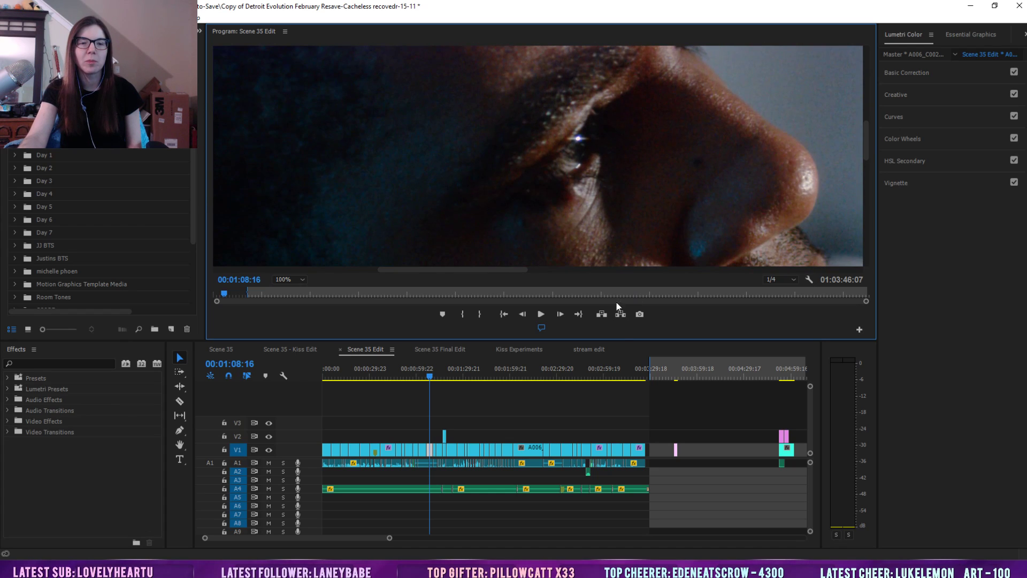
Return the preview magnification to Fit and reduce the preview's height to give the timeline more room
{"action": "left_click_drag", "start_coordinate": [640, 340], "coordinate": [641, 362]}
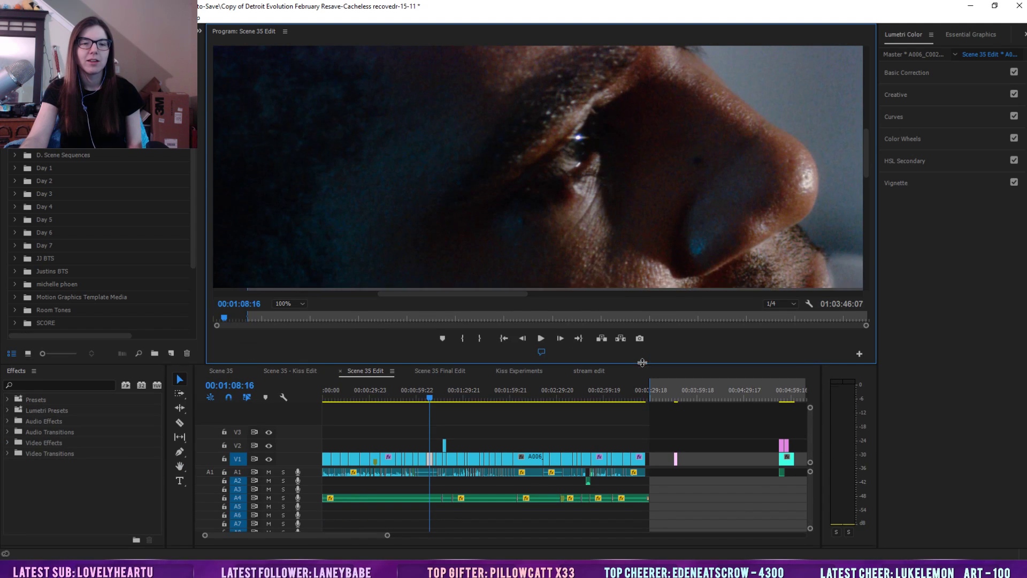
{"action": "left_click", "coordinate": [297, 302]}
{"action": "left_click", "coordinate": [297, 316]}
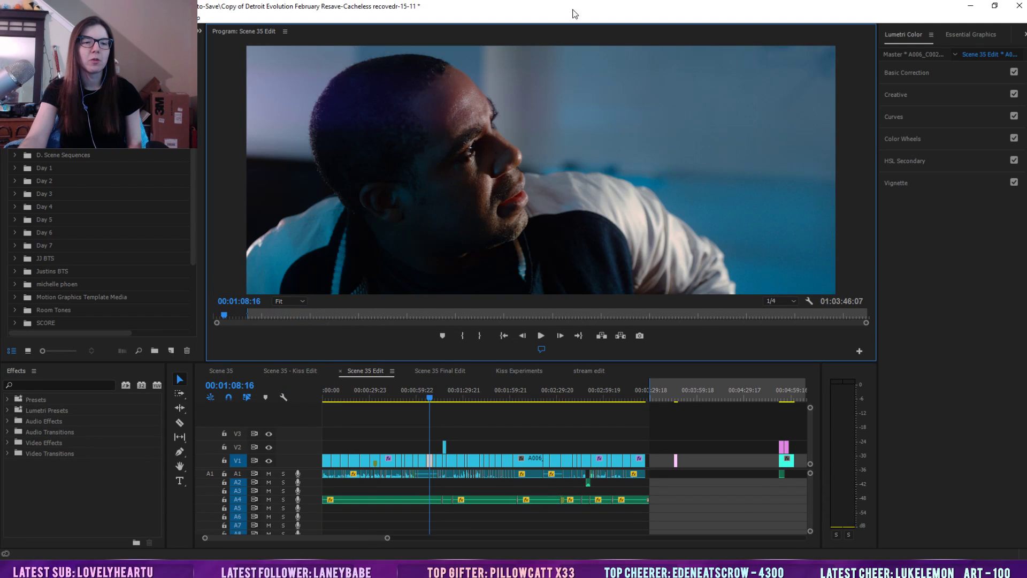
{"action": "left_click_drag", "start_coordinate": [506, 362], "coordinate": [506, 314]}
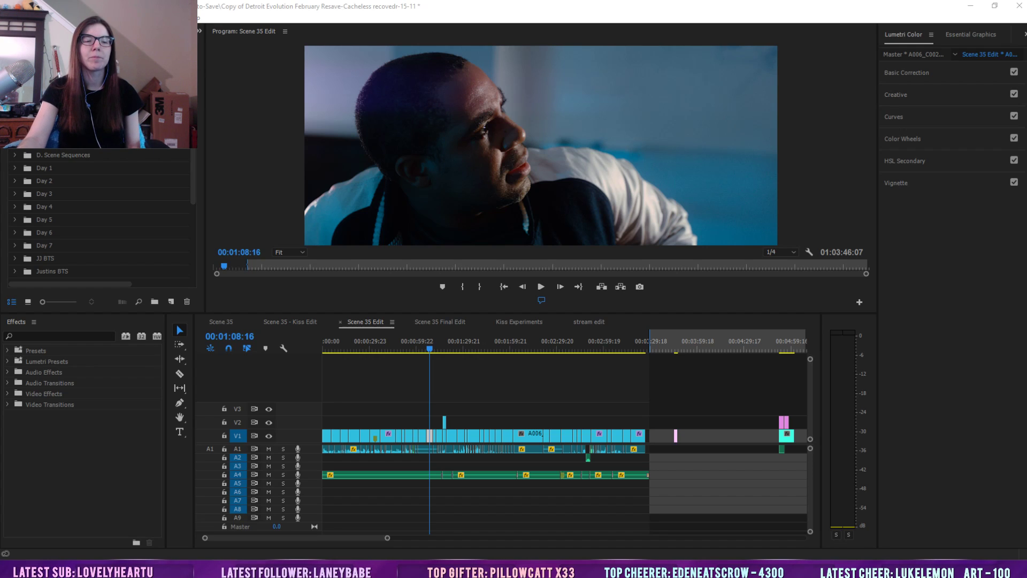
Collapse the D. Scene Edits bin in the project and select the D. Final Scene Edits bin
{"action": "left_click_drag", "start_coordinate": [387, 538], "coordinate": [412, 538]}
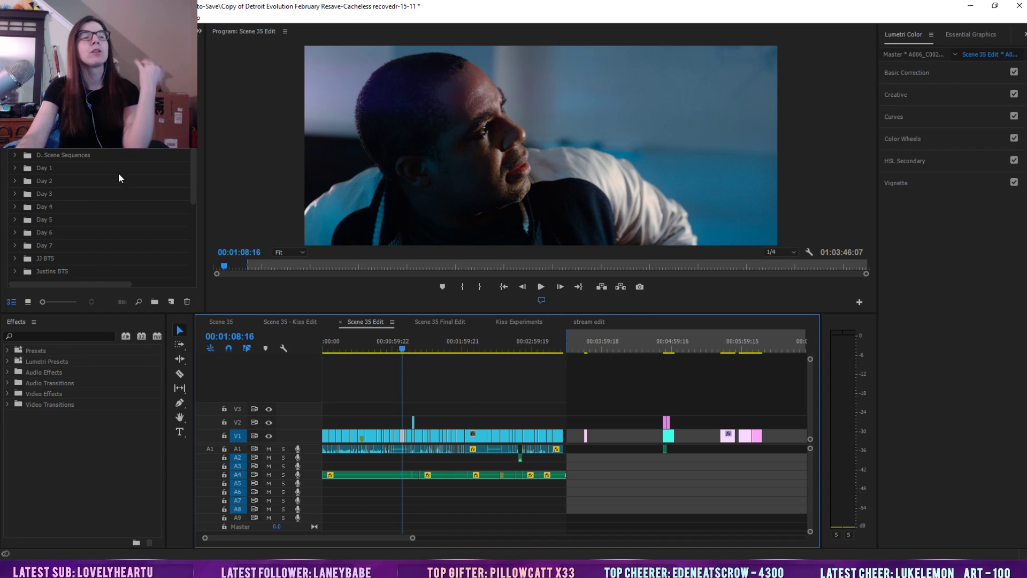
{"action": "double_click", "coordinate": [45, 129]}
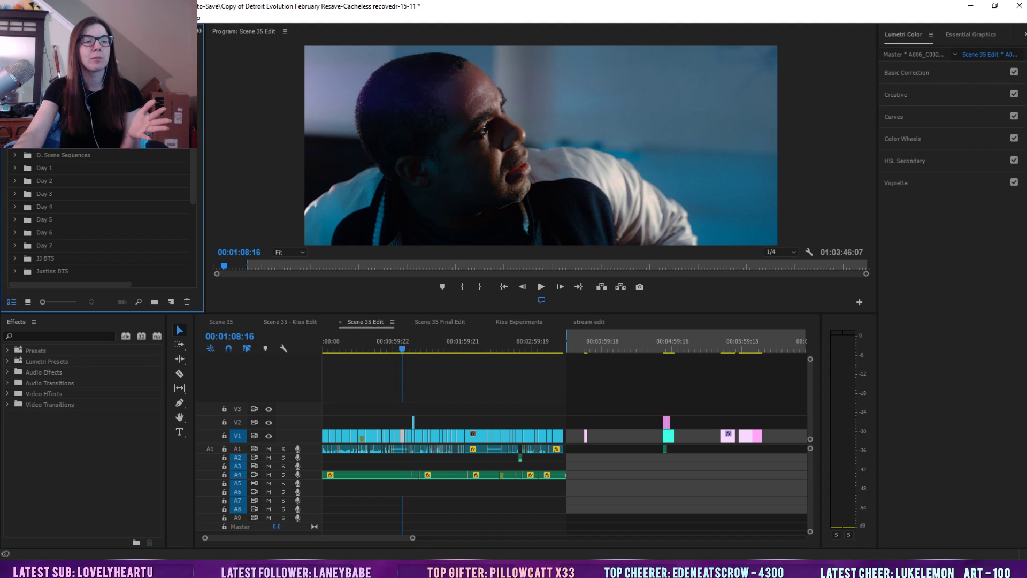
{"action": "scroll", "coordinate": [197, 95], "scroll_direction": "down", "scroll_amount": 10}
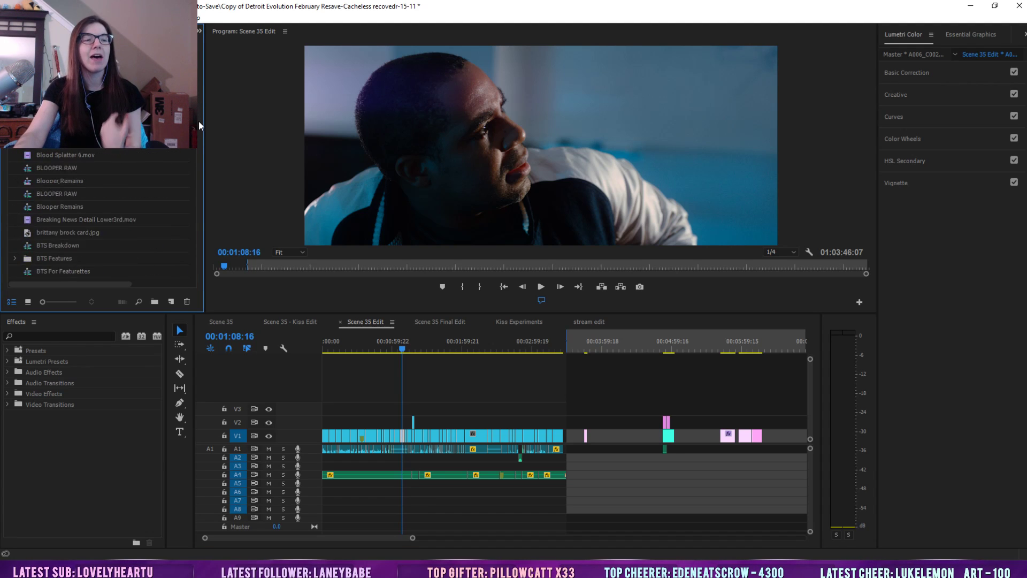
{"action": "scroll", "coordinate": [197, 134], "scroll_direction": "up", "scroll_amount": 5}
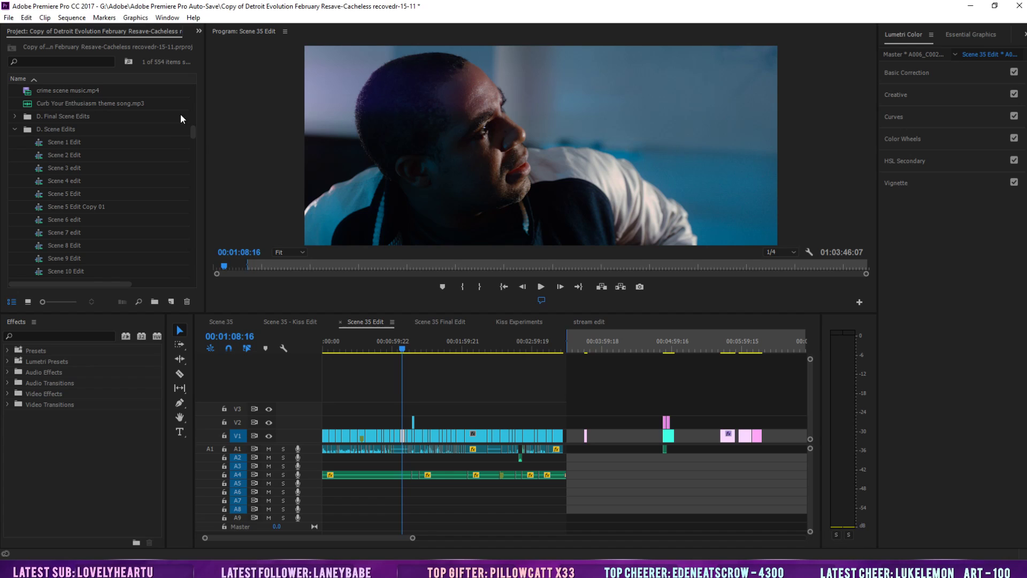
{"action": "left_click", "coordinate": [16, 129]}
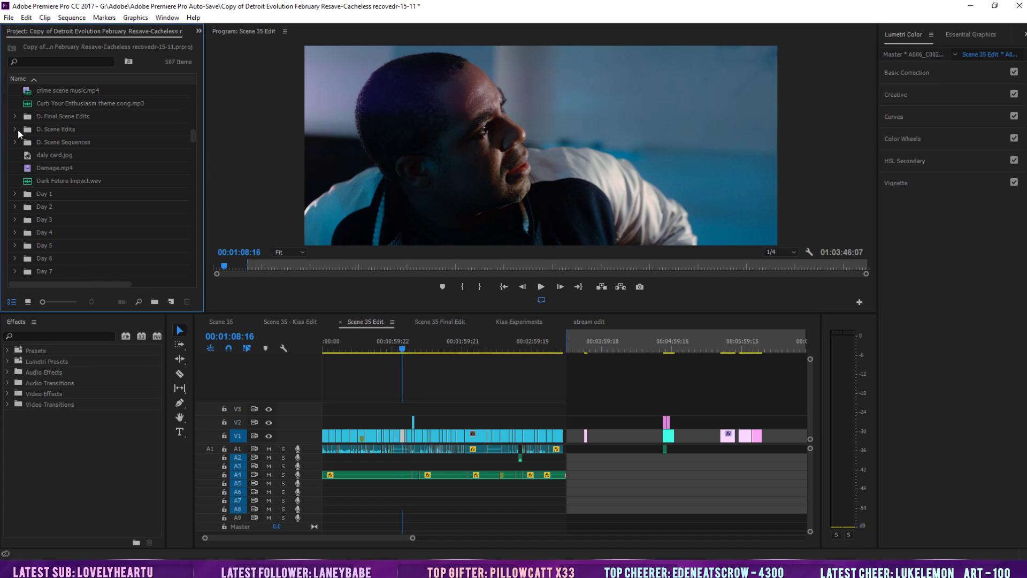
{"action": "left_click", "coordinate": [83, 116]}
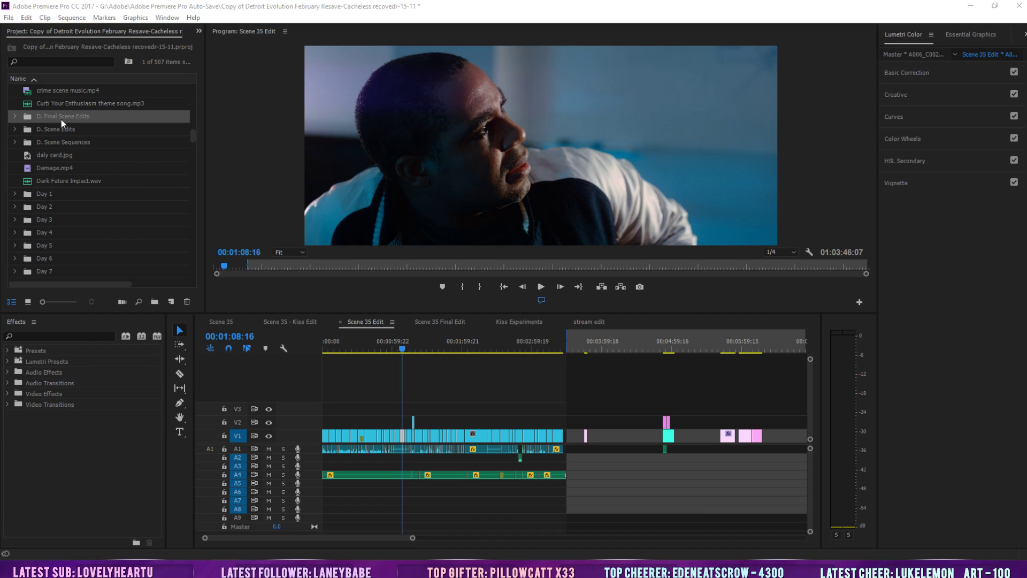
Expand the Day 1 bin, look through its shot folders and R3D camera clips, and collapse it again
{"action": "scroll", "coordinate": [127, 146], "scroll_direction": "down", "scroll_amount": 1}
{"action": "left_click", "coordinate": [41, 171]}
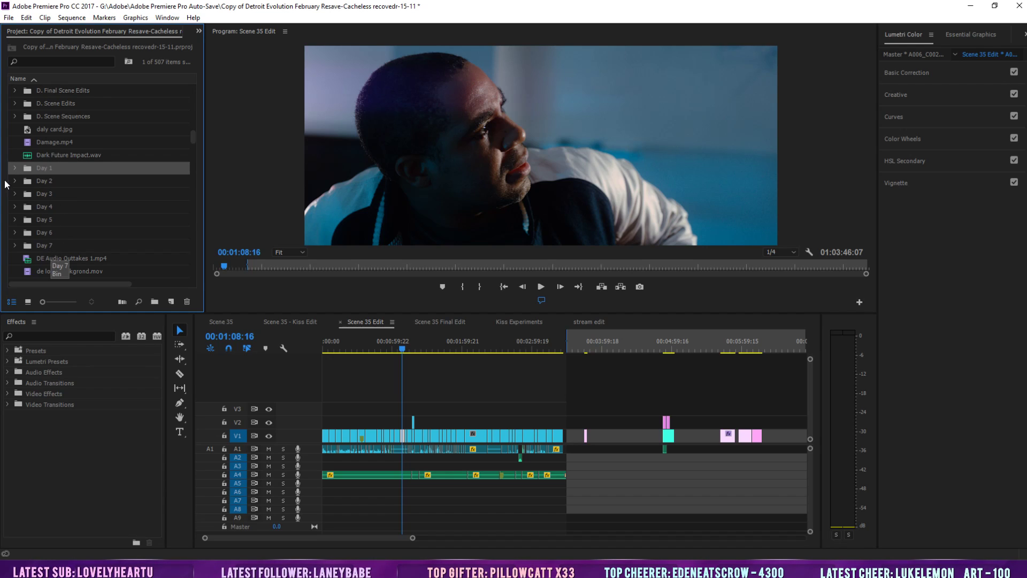
{"action": "left_click", "coordinate": [15, 167]}
{"action": "scroll", "coordinate": [109, 226], "scroll_direction": "down", "scroll_amount": 8}
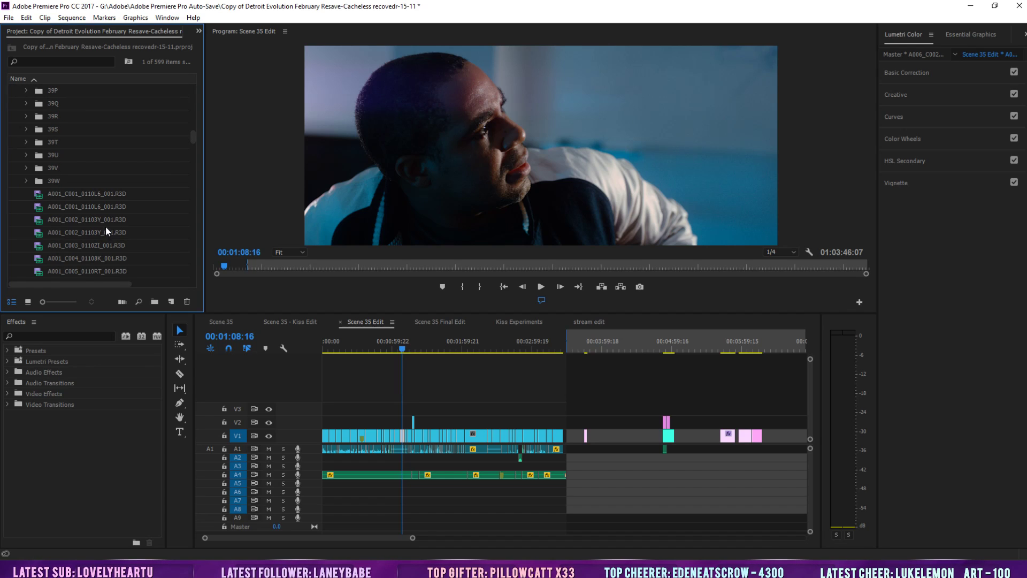
{"action": "scroll", "coordinate": [85, 168], "scroll_direction": "up", "scroll_amount": 3}
{"action": "scroll", "coordinate": [59, 219], "scroll_direction": "up", "scroll_amount": 2}
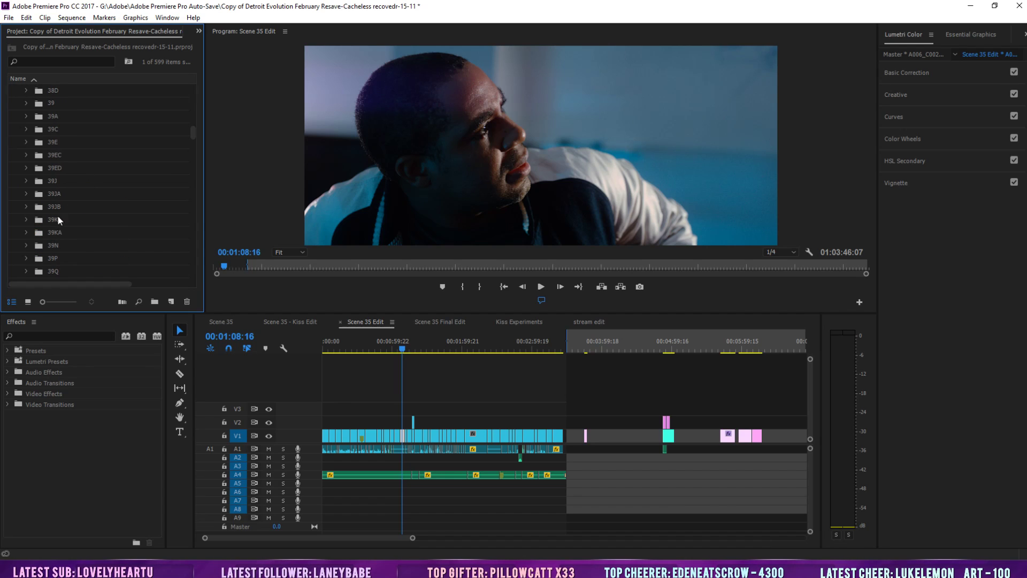
{"action": "scroll", "coordinate": [58, 168], "scroll_direction": "up", "scroll_amount": 1}
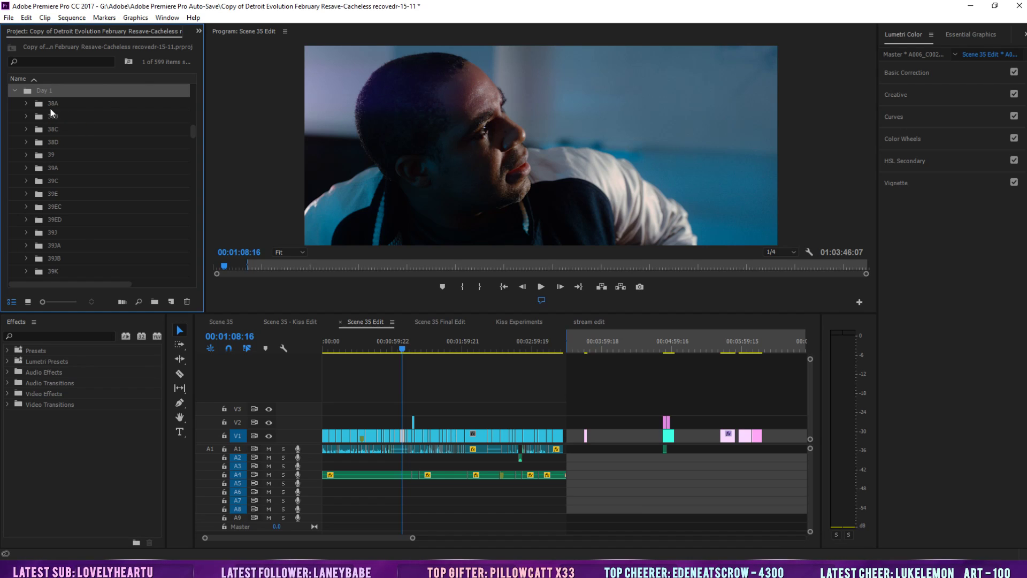
{"action": "left_click", "coordinate": [26, 104]}
{"action": "left_click", "coordinate": [26, 103]}
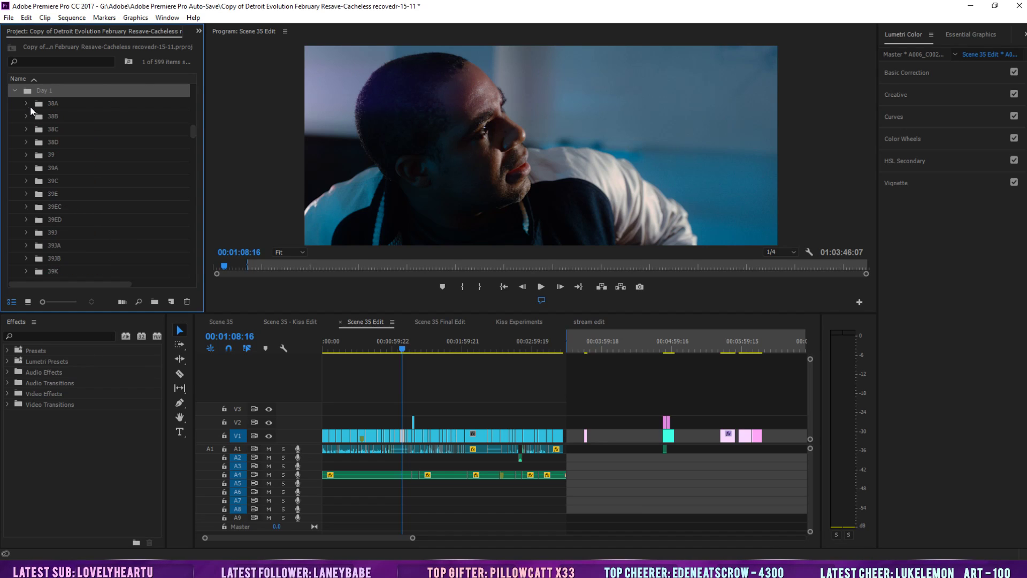
{"action": "scroll", "coordinate": [47, 161], "scroll_direction": "down", "scroll_amount": 3}
{"action": "scroll", "coordinate": [47, 165], "scroll_direction": "down", "scroll_amount": 10}
{"action": "scroll", "coordinate": [86, 208], "scroll_direction": "down", "scroll_amount": 12}
{"action": "scroll", "coordinate": [84, 205], "scroll_direction": "up", "scroll_amount": 12}
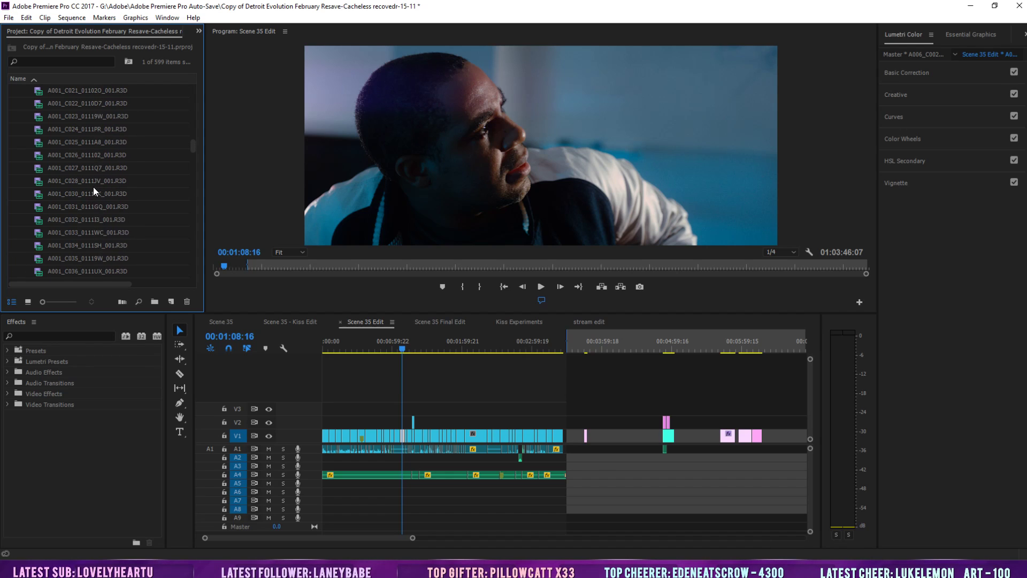
{"action": "scroll", "coordinate": [92, 183], "scroll_direction": "up", "scroll_amount": 11}
{"action": "scroll", "coordinate": [62, 154], "scroll_direction": "up", "scroll_amount": 8}
{"action": "left_click", "coordinate": [15, 155]}
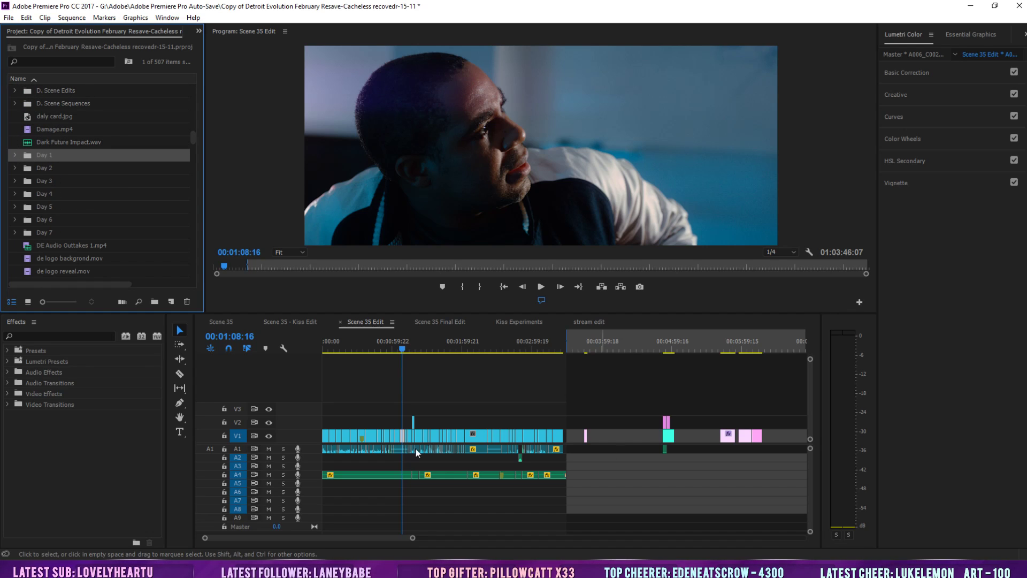
Expand the Day 3 bin and look through its shot folders down to the A006 R3D camera clips
{"action": "scroll", "coordinate": [92, 163], "scroll_direction": "down", "scroll_amount": 2}
{"action": "left_click", "coordinate": [14, 155]}
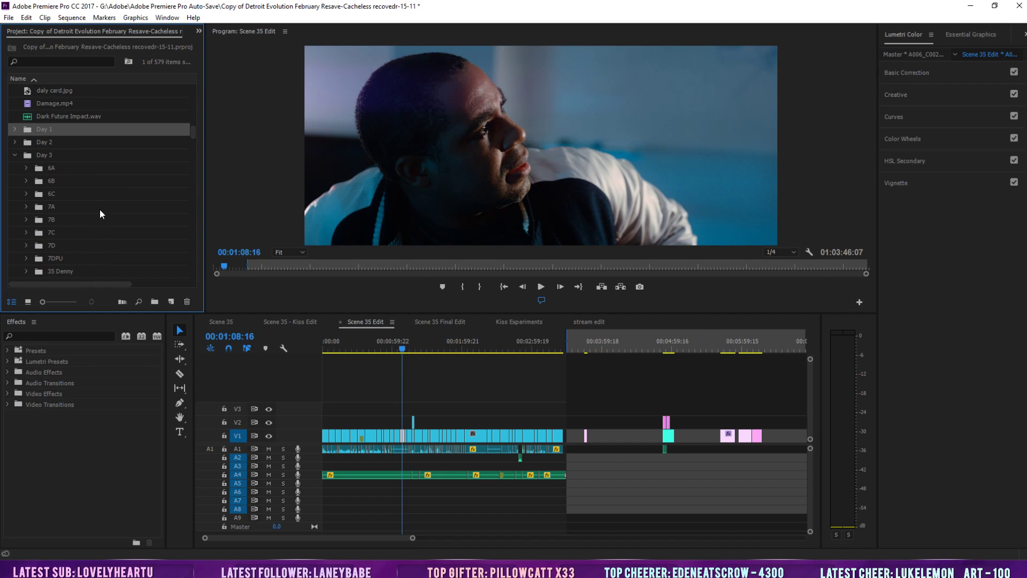
{"action": "scroll", "coordinate": [101, 213], "scroll_direction": "down", "scroll_amount": 10}
{"action": "scroll", "coordinate": [95, 213], "scroll_direction": "down", "scroll_amount": 8}
{"action": "scroll", "coordinate": [95, 172], "scroll_direction": "down", "scroll_amount": 2}
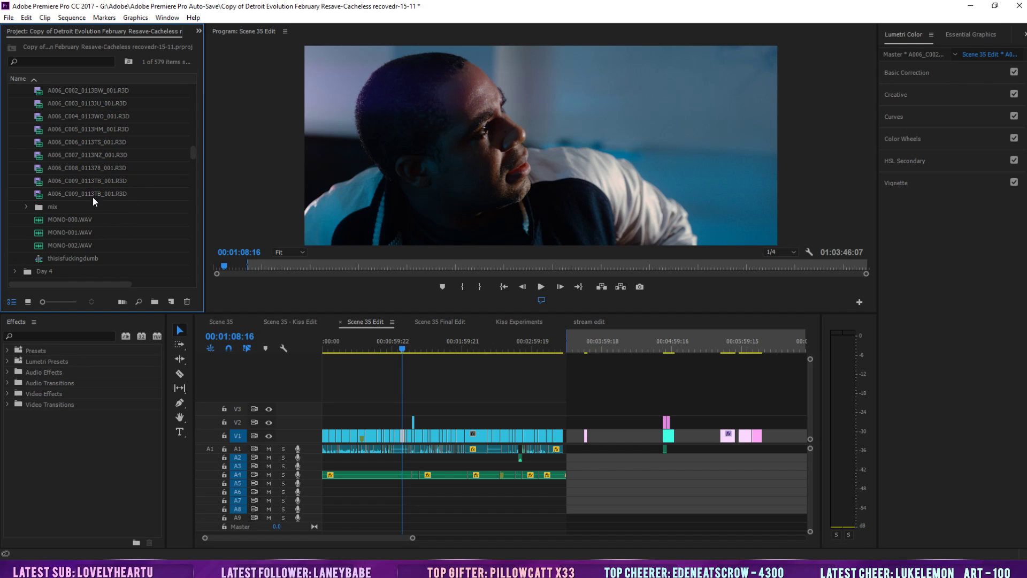
{"action": "scroll", "coordinate": [91, 195], "scroll_direction": "up", "scroll_amount": 1}
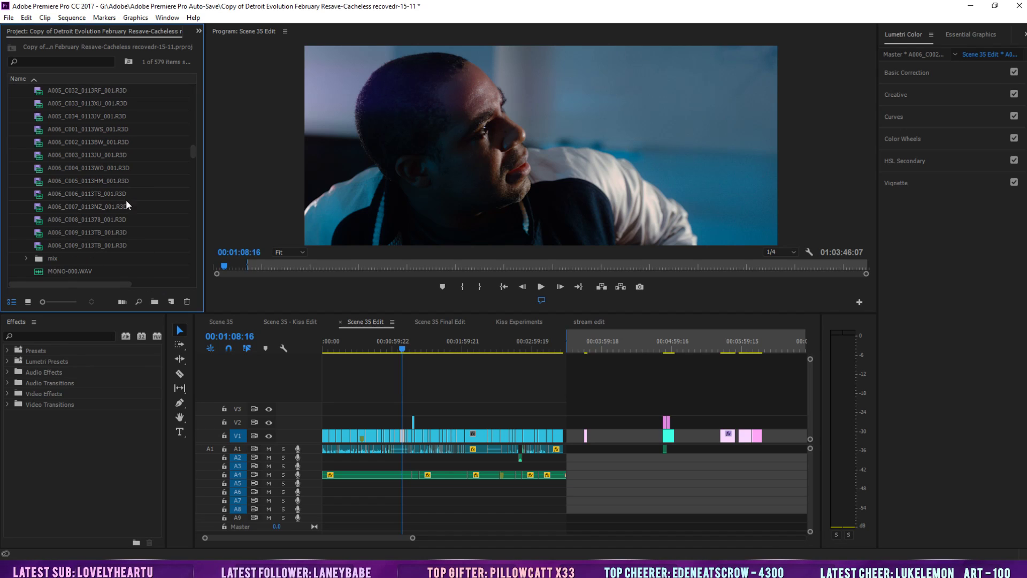
Open clip A006_C006_0113TS_001.R3D in the Source monitor and check frames at several points of the footage
{"action": "double_click", "coordinate": [93, 195]}
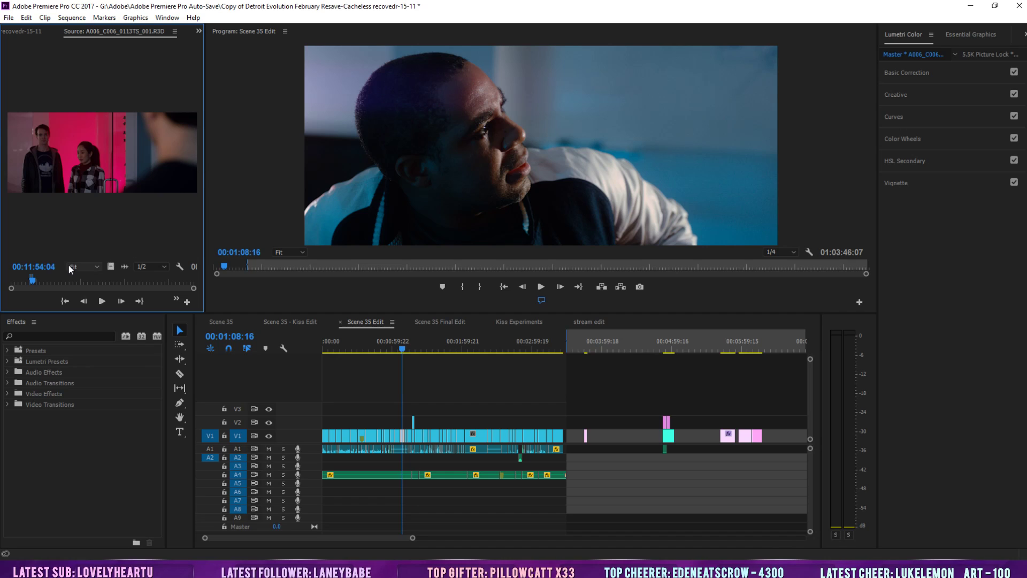
{"action": "left_click", "coordinate": [127, 280]}
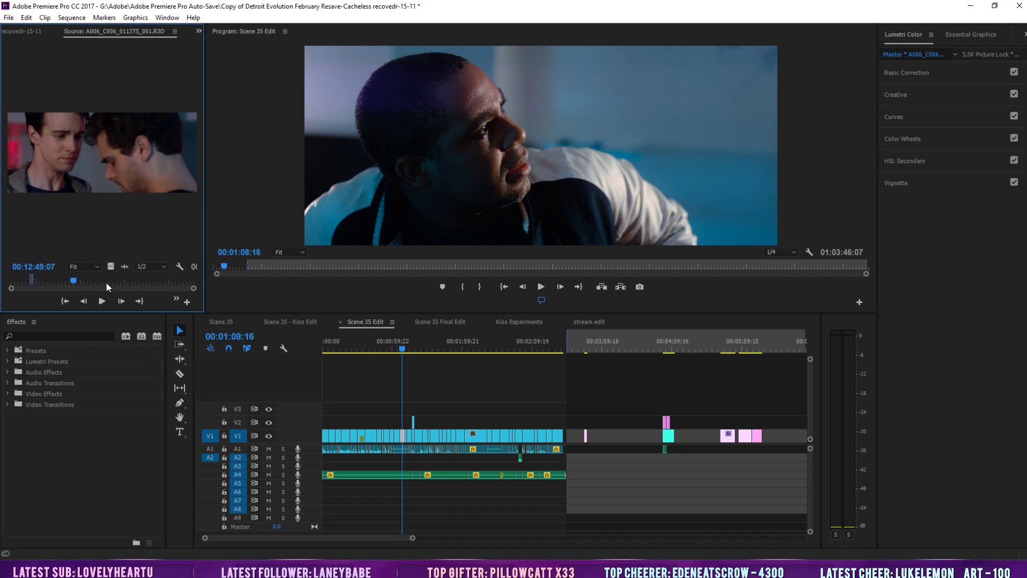
{"action": "left_click", "coordinate": [165, 281]}
{"action": "left_click", "coordinate": [24, 279]}
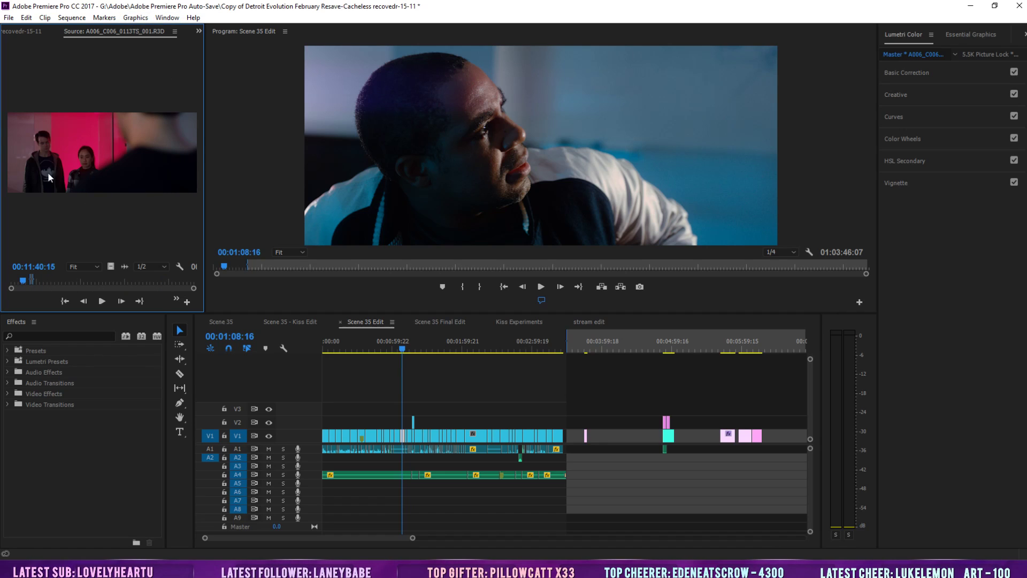
Close the Source monitor and collapse the Day 3 bin
{"action": "left_click", "coordinate": [174, 32]}
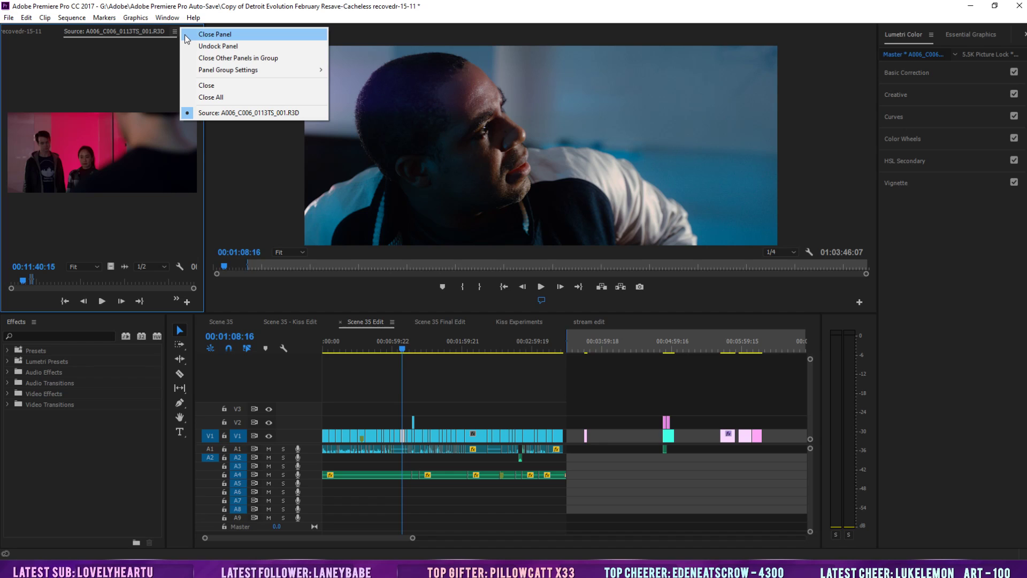
{"action": "left_click", "coordinate": [185, 34]}
{"action": "left_click_drag", "start_coordinate": [195, 152], "coordinate": [194, 131]}
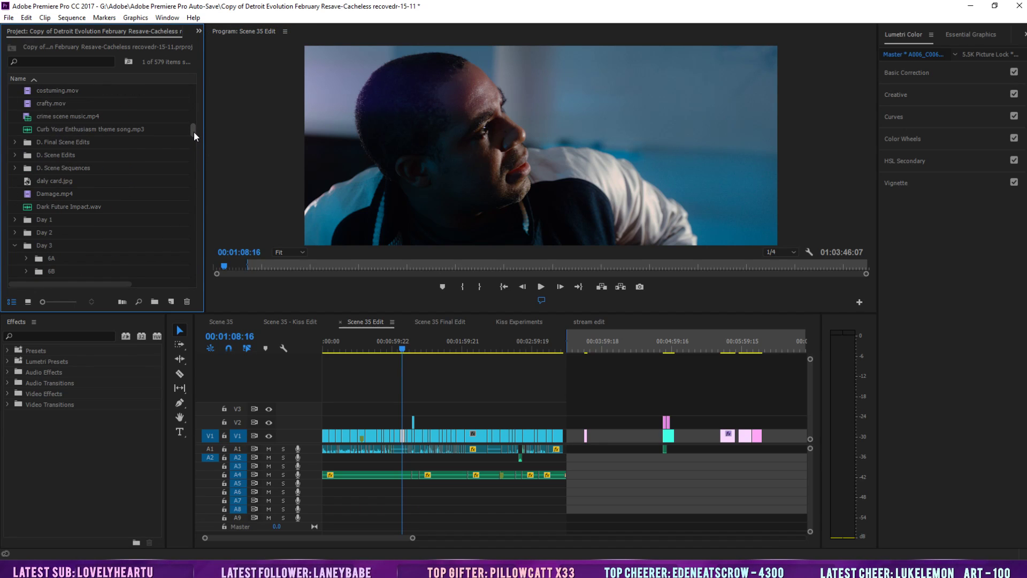
{"action": "left_click", "coordinate": [15, 245]}
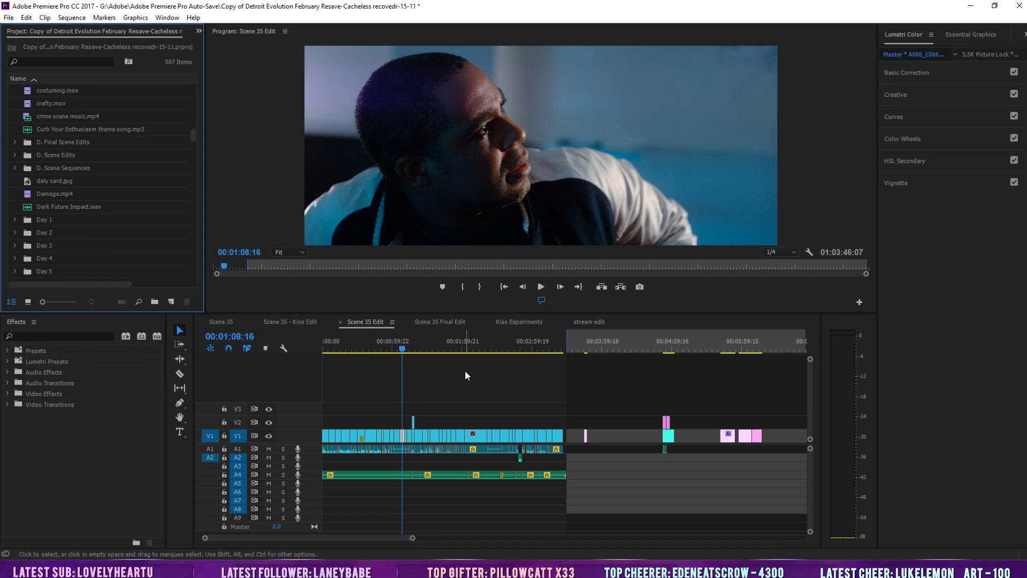
Open the Scene 35 sequence, clear its clip selection, and select the A006_C004_0113WO_001.R3D clip at the playhead
{"action": "left_click", "coordinate": [233, 322]}
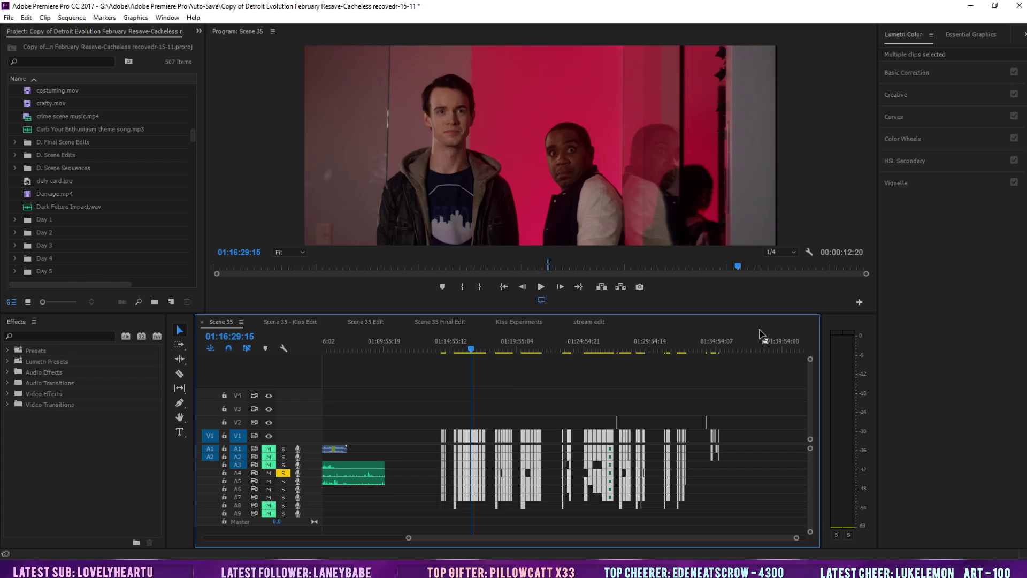
{"action": "left_click_drag", "start_coordinate": [797, 538], "coordinate": [710, 541]}
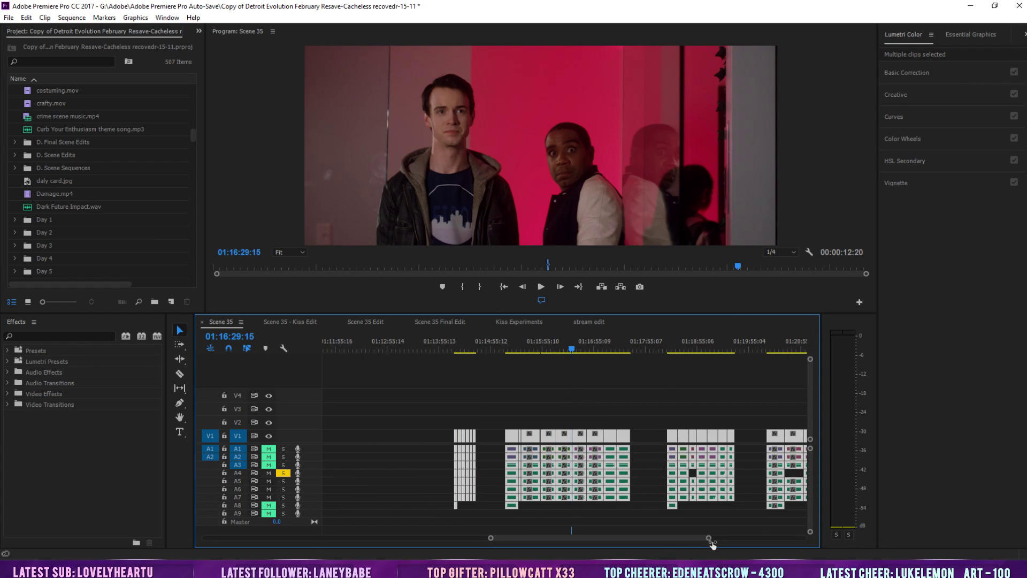
{"action": "left_click", "coordinate": [615, 393]}
{"action": "left_click", "coordinate": [564, 439]}
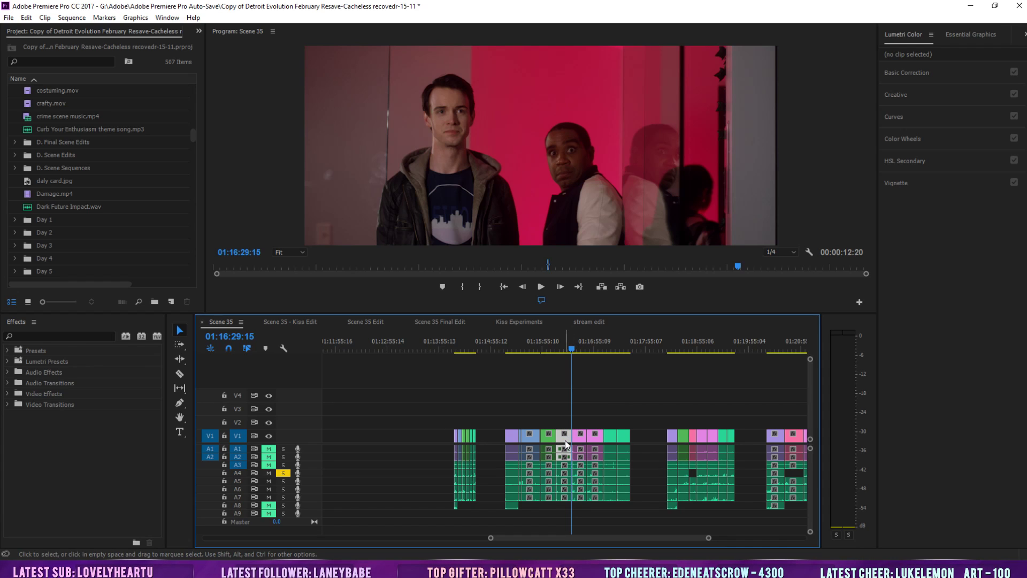
{"action": "key", "text": "equal"}
{"action": "key", "text": "equal"}
{"action": "key", "text": "equal"}
{"action": "key", "text": "equal"}
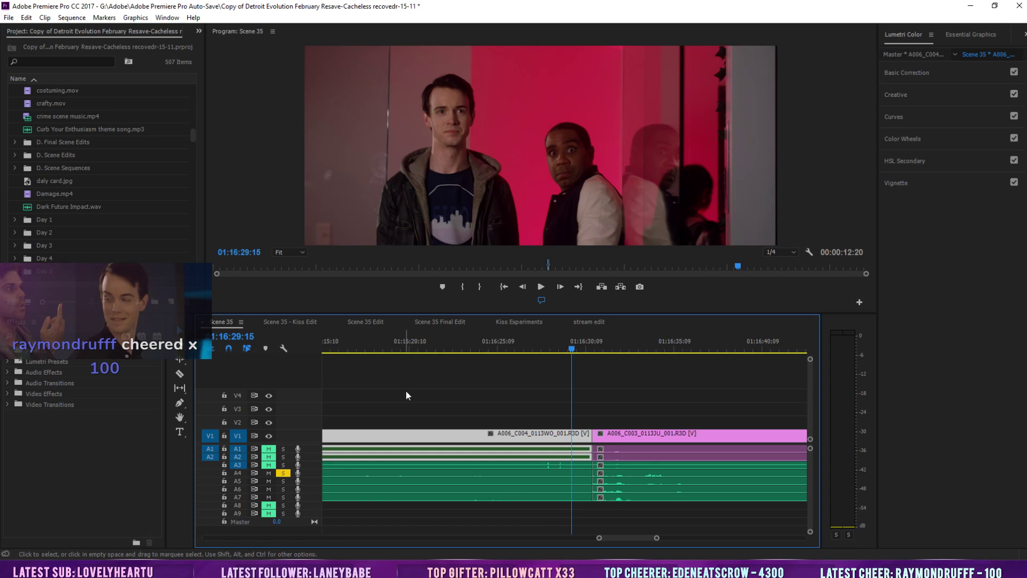
Show the selected clip's master RED Source Settings in Effect Controls and expand the Kelvin and Tint sliders under White Balance
{"action": "left_click", "coordinate": [199, 30]}
{"action": "left_click", "coordinate": [209, 44]}
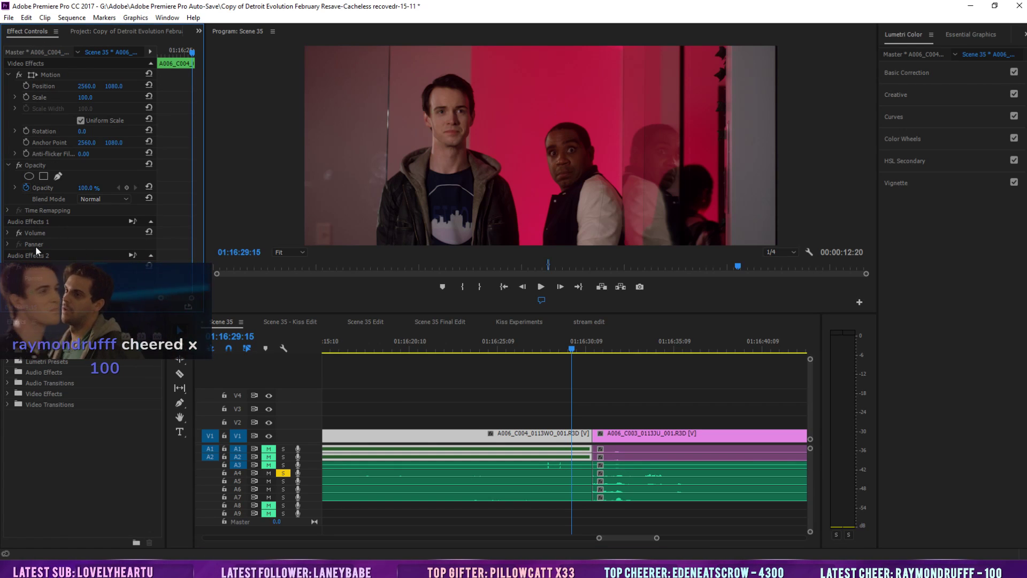
{"action": "left_click", "coordinate": [36, 53]}
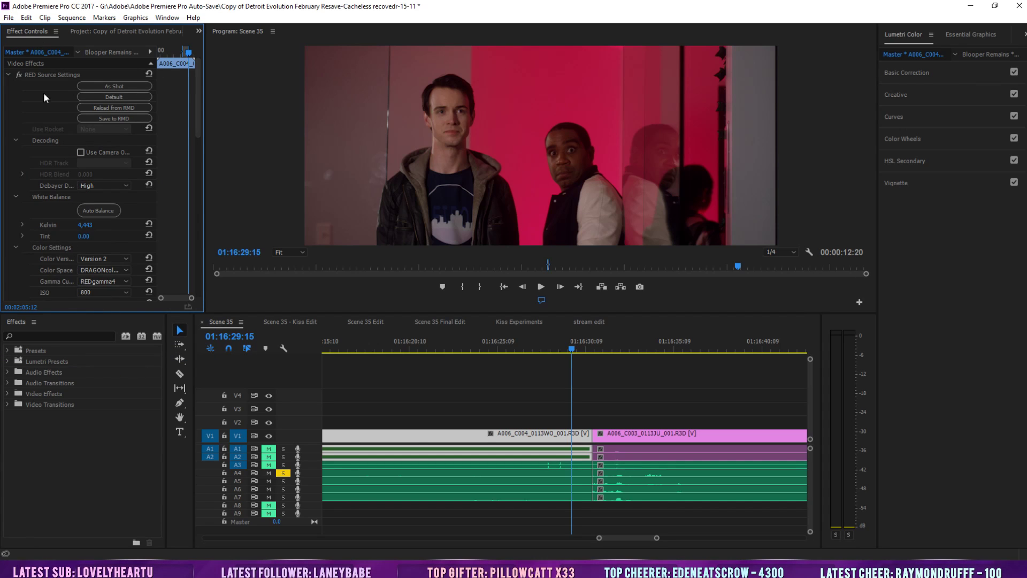
{"action": "left_click", "coordinate": [8, 75]}
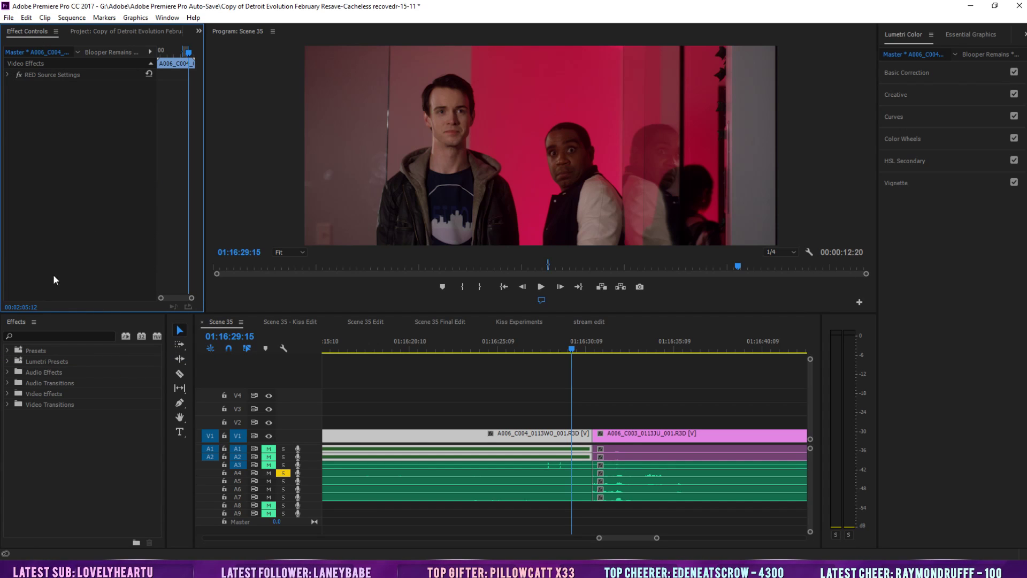
{"action": "left_click", "coordinate": [7, 78]}
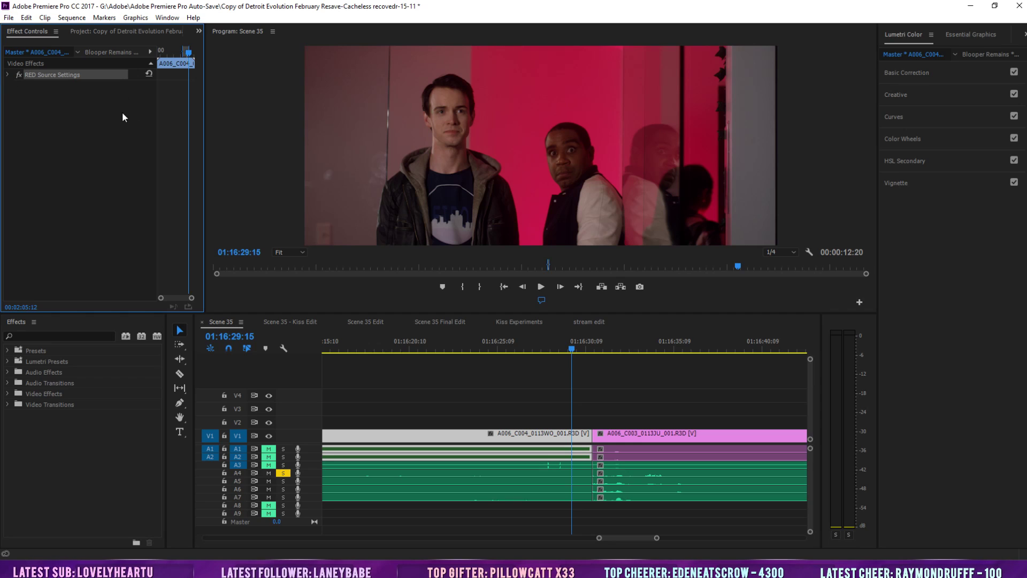
{"action": "left_click", "coordinate": [7, 76]}
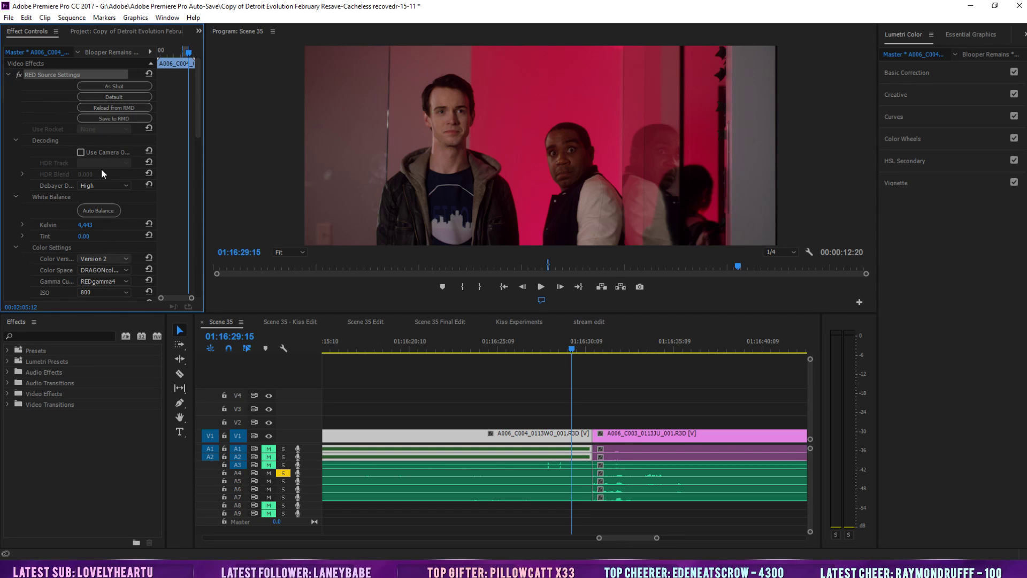
{"action": "left_click", "coordinate": [23, 225]}
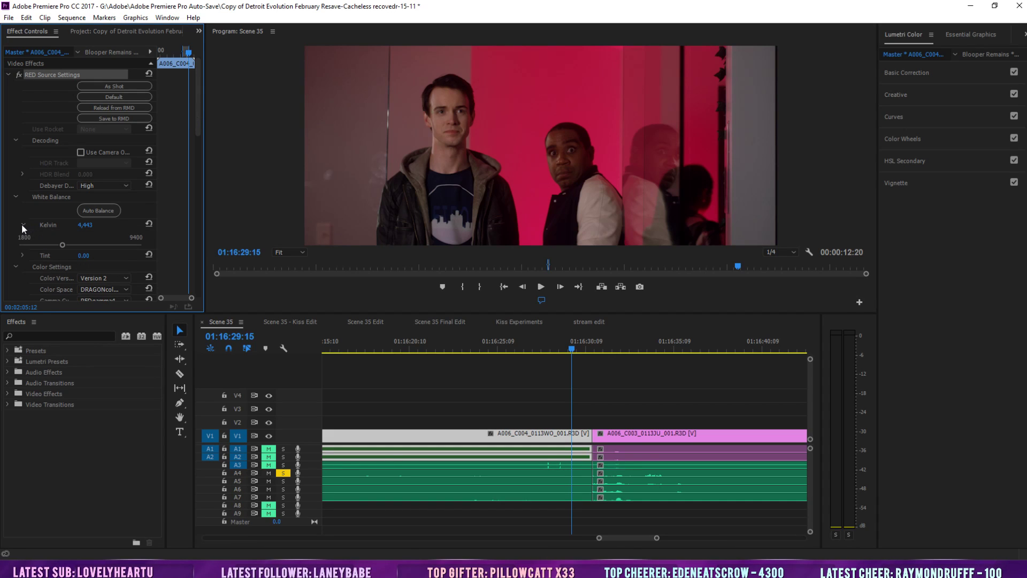
{"action": "left_click", "coordinate": [22, 255]}
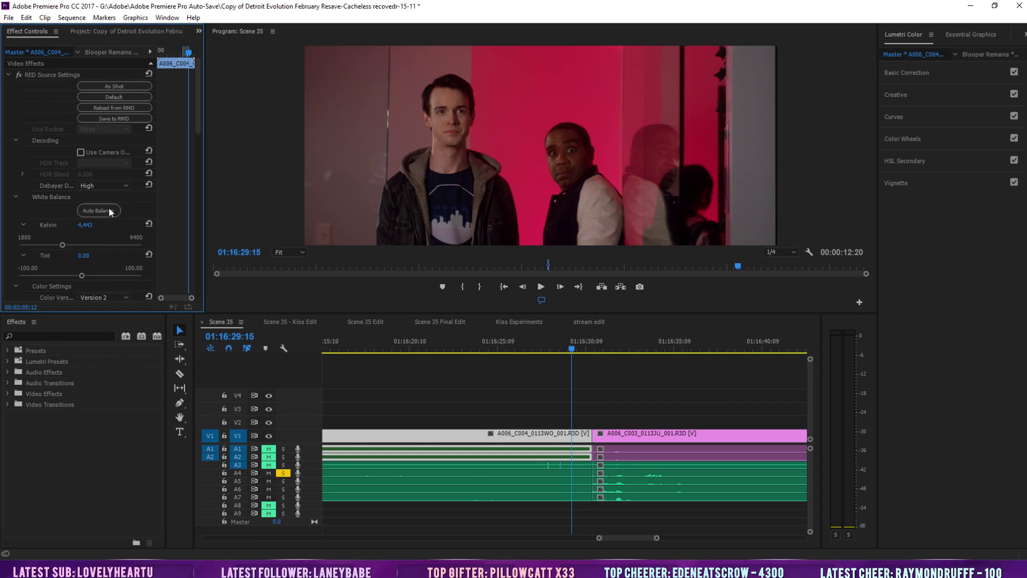
Reset the master clip's RED Source Settings to preview the default look, and undo the reset
{"action": "left_click", "coordinate": [8, 75]}
{"action": "left_click", "coordinate": [8, 75]}
{"action": "left_click", "coordinate": [148, 75]}
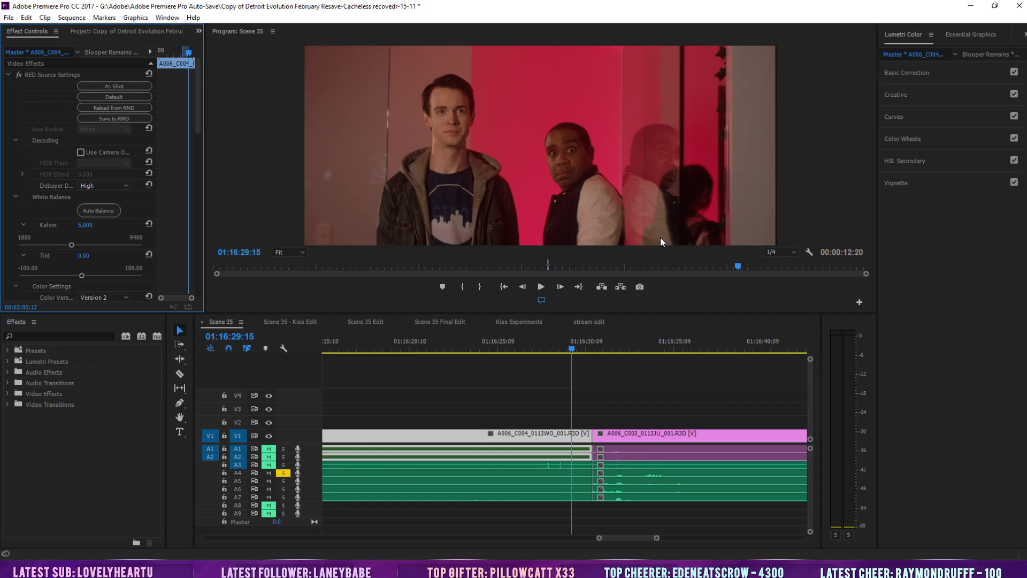
{"action": "left_click", "coordinate": [26, 17]}
{"action": "left_click", "coordinate": [34, 31]}
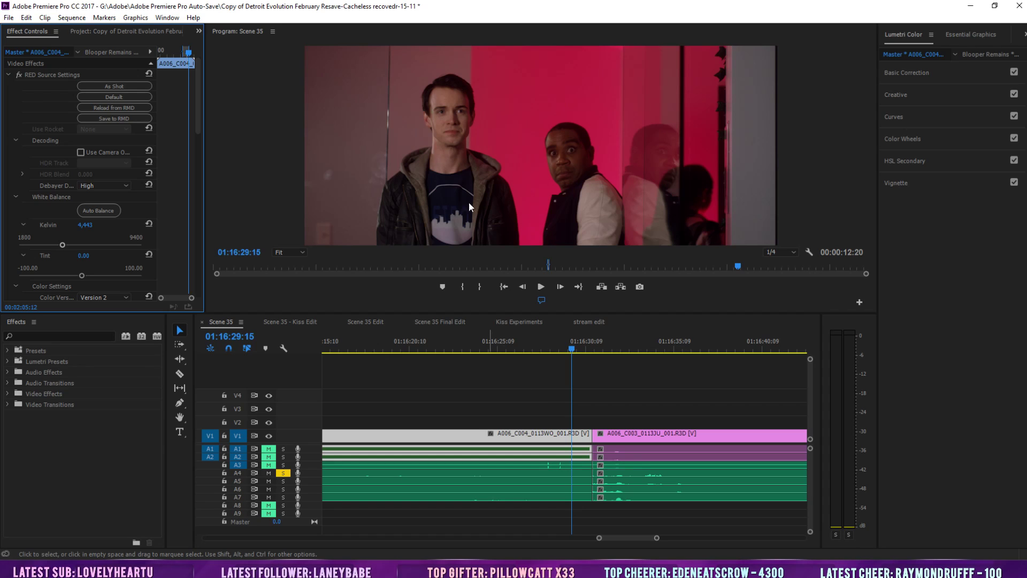
Apply the As Shot preset to the master clip's RED Source Settings to preview it, and undo the change
{"action": "left_click", "coordinate": [123, 87]}
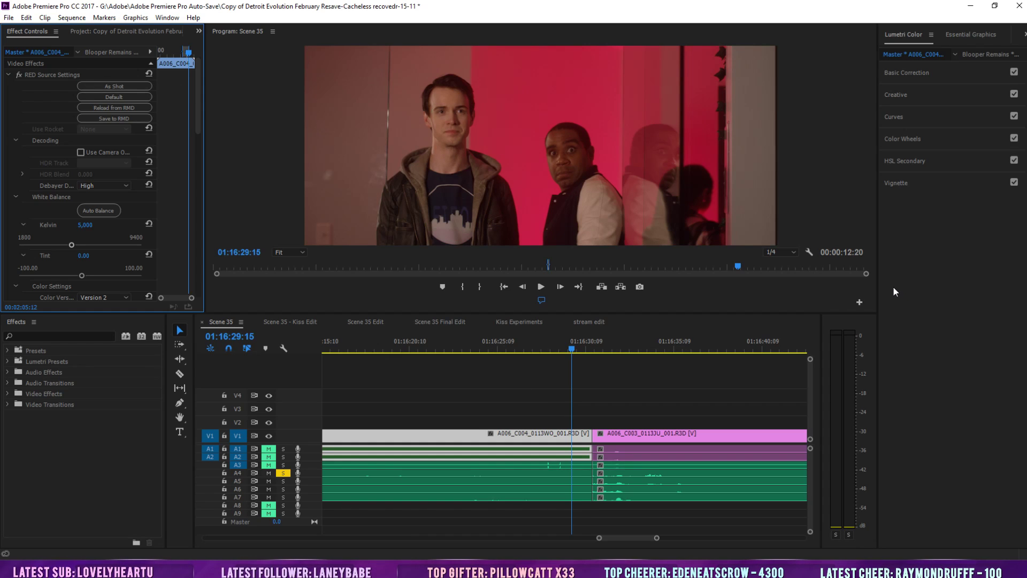
{"action": "left_click", "coordinate": [26, 18]}
{"action": "left_click", "coordinate": [32, 31]}
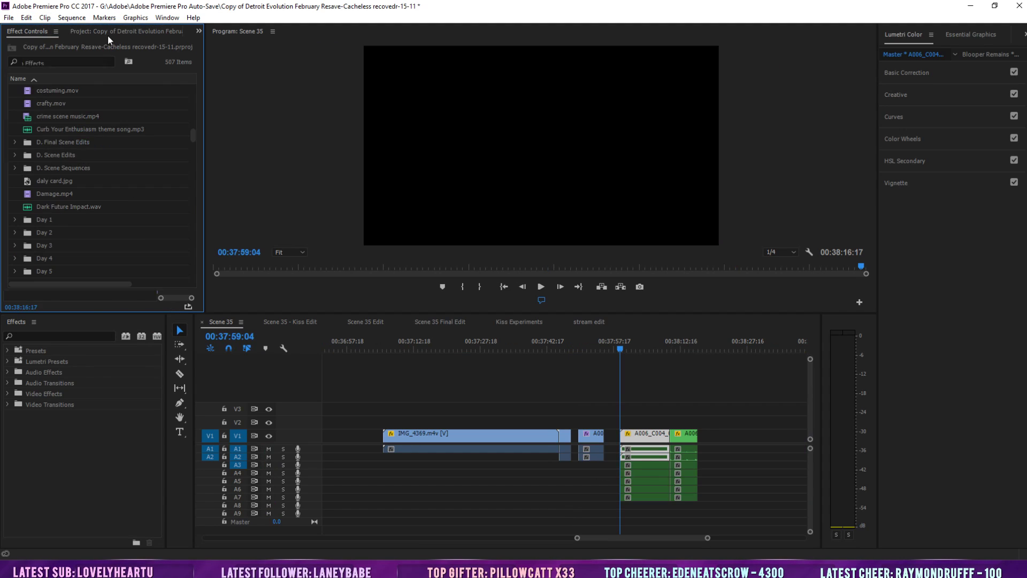
Bring the project's bin list back into view and close the Blooper Remains sequence
{"action": "left_click", "coordinate": [107, 34]}
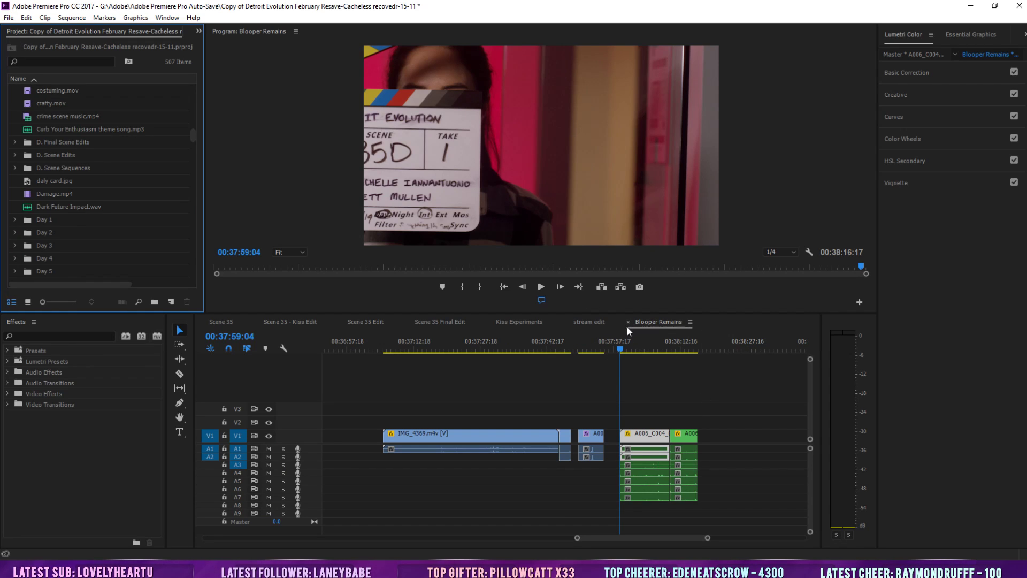
{"action": "left_click", "coordinate": [628, 324]}
Expand the D. Scene Sequences bin and open the Scene 16 sequence
{"action": "mouse_move", "coordinate": [191, 138]}
{"action": "left_mouse_down"}
{"action": "mouse_move", "coordinate": [191, 111]}
{"action": "mouse_move", "coordinate": [191, 138]}
{"action": "left_mouse_up"}
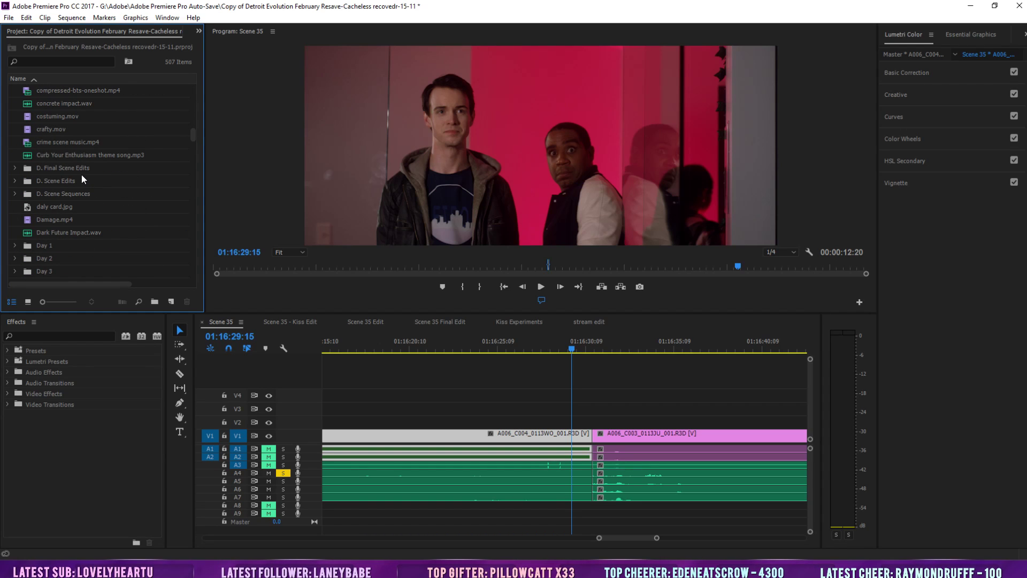
{"action": "scroll", "coordinate": [81, 200], "scroll_direction": "down", "scroll_amount": 4}
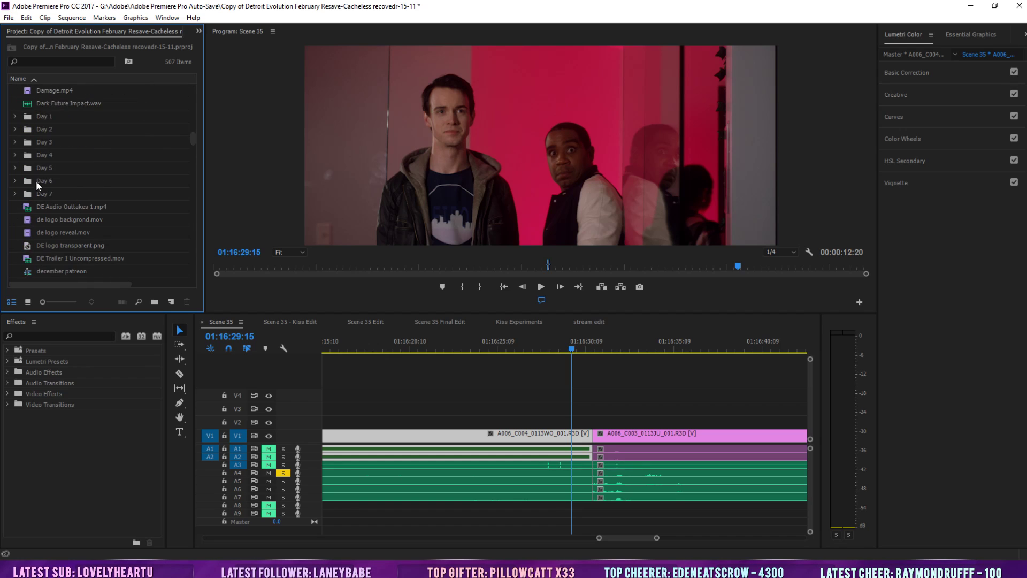
{"action": "scroll", "coordinate": [82, 190], "scroll_direction": "up", "scroll_amount": 3}
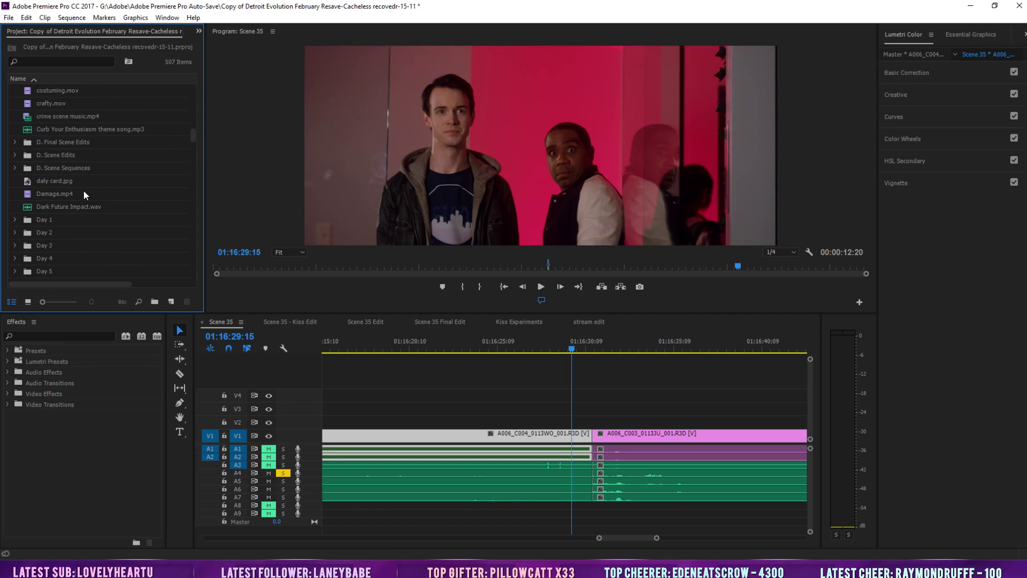
{"action": "left_click", "coordinate": [15, 169]}
{"action": "scroll", "coordinate": [76, 185], "scroll_direction": "down", "scroll_amount": 8}
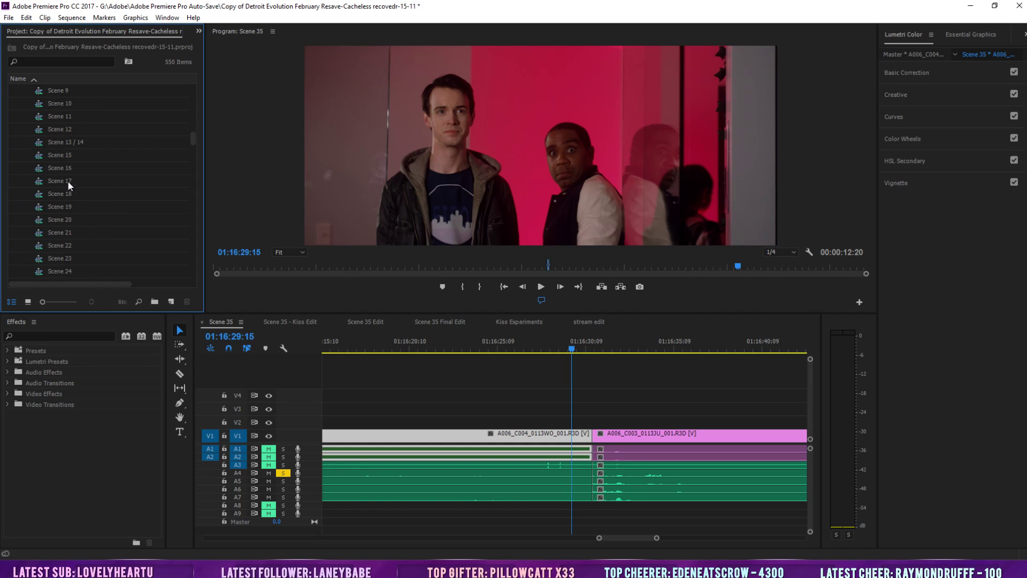
{"action": "double_click", "coordinate": [66, 169]}
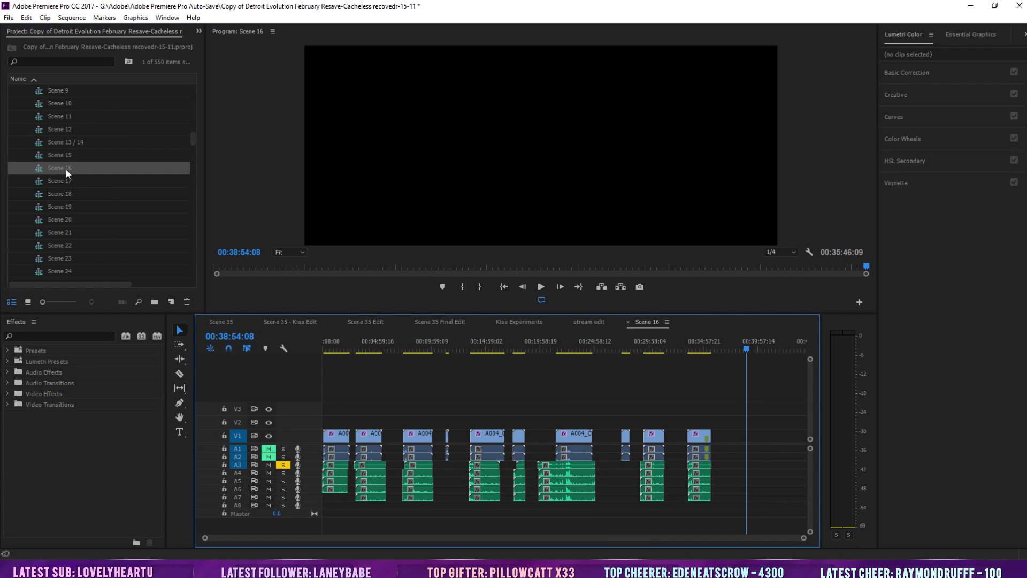
Locate the A004_C005_0112VT_001.R3D clip in the Scene 16 timeline and place the playhead near its start at 00:13:38:16
{"action": "left_click", "coordinate": [485, 337]}
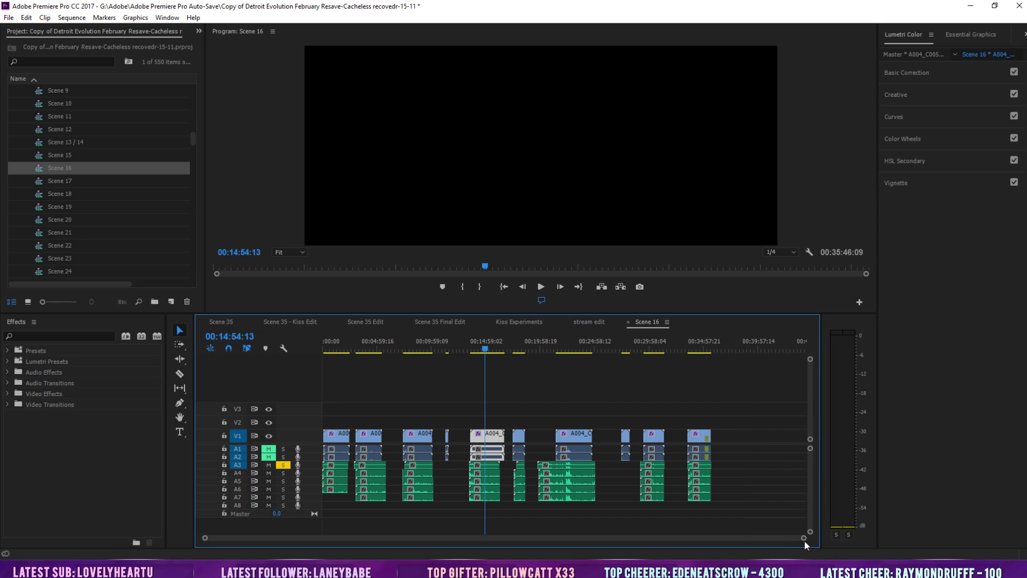
{"action": "left_click_drag", "start_coordinate": [803, 539], "coordinate": [831, 542]}
{"action": "scroll", "coordinate": [101, 163], "scroll_direction": "up", "scroll_amount": 5}
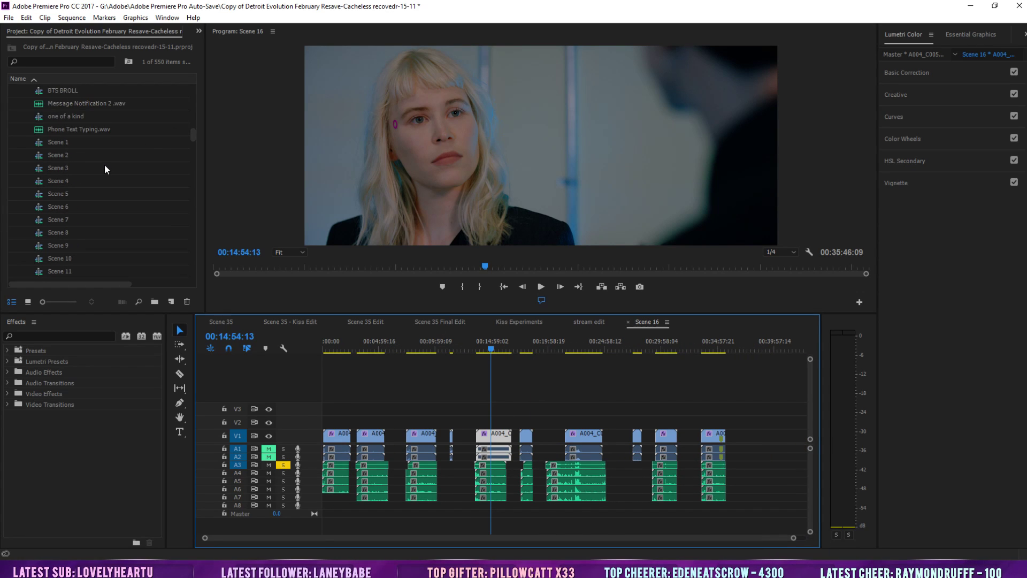
{"action": "scroll", "coordinate": [105, 169], "scroll_direction": "up", "scroll_amount": 3}
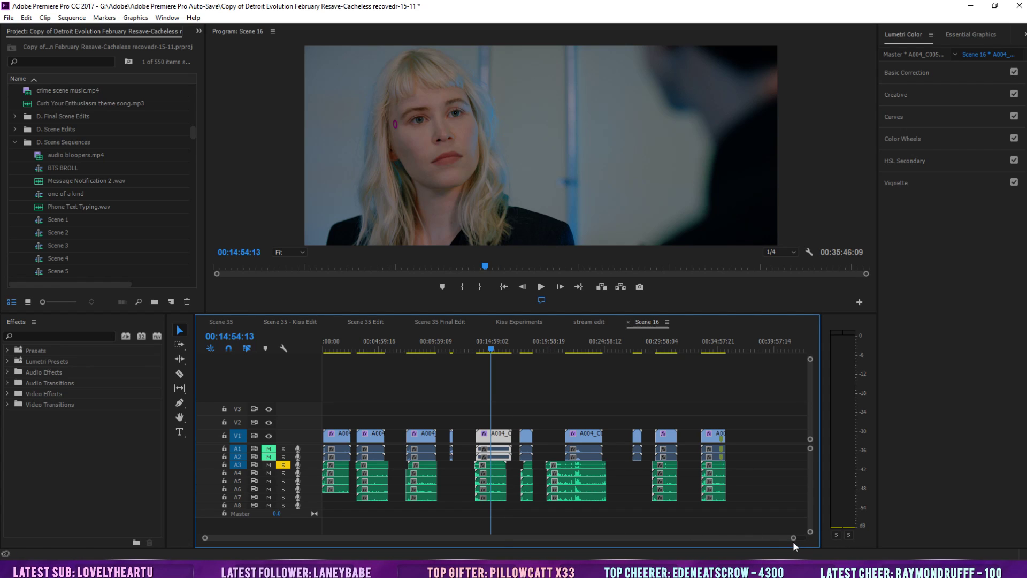
{"action": "left_click_drag", "start_coordinate": [811, 543], "coordinate": [820, 543]}
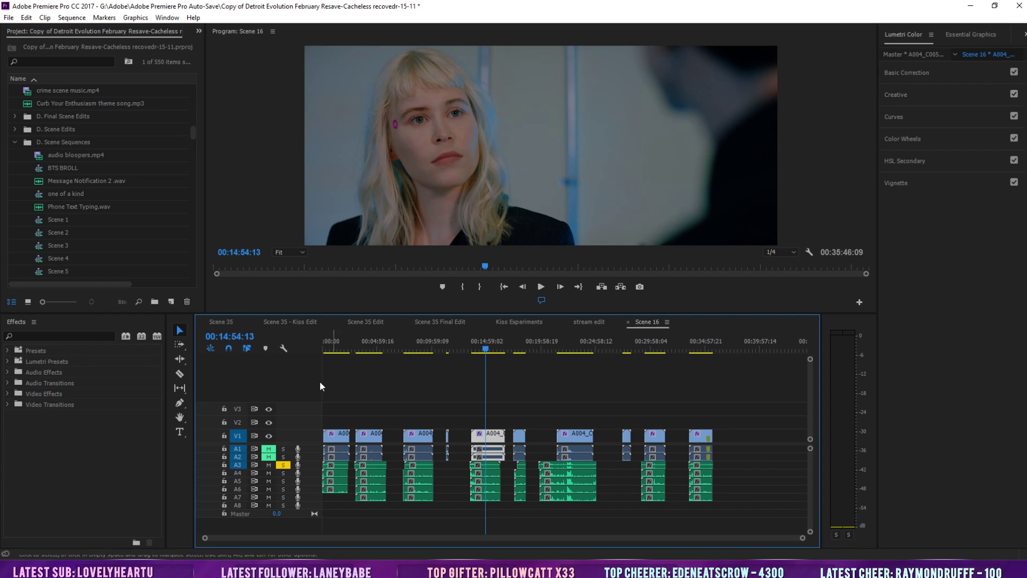
{"action": "left_click_drag", "start_coordinate": [802, 537], "coordinate": [588, 546]}
{"action": "left_click", "coordinate": [628, 380]}
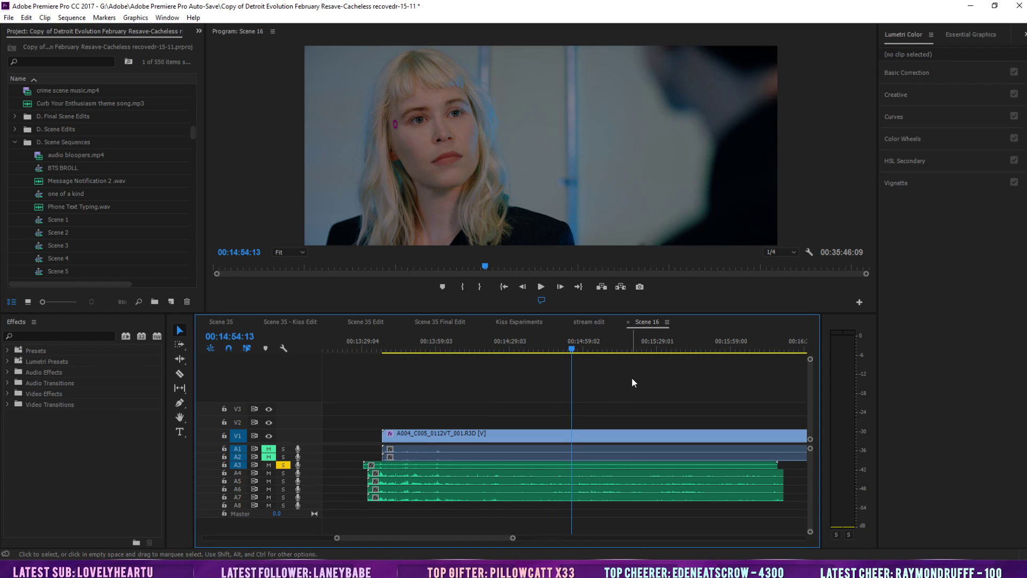
{"action": "left_click_drag", "start_coordinate": [513, 537], "coordinate": [451, 540]}
{"action": "left_click_drag", "start_coordinate": [605, 434], "coordinate": [464, 434]}
{"action": "left_click_drag", "start_coordinate": [610, 345], "coordinate": [615, 346]}
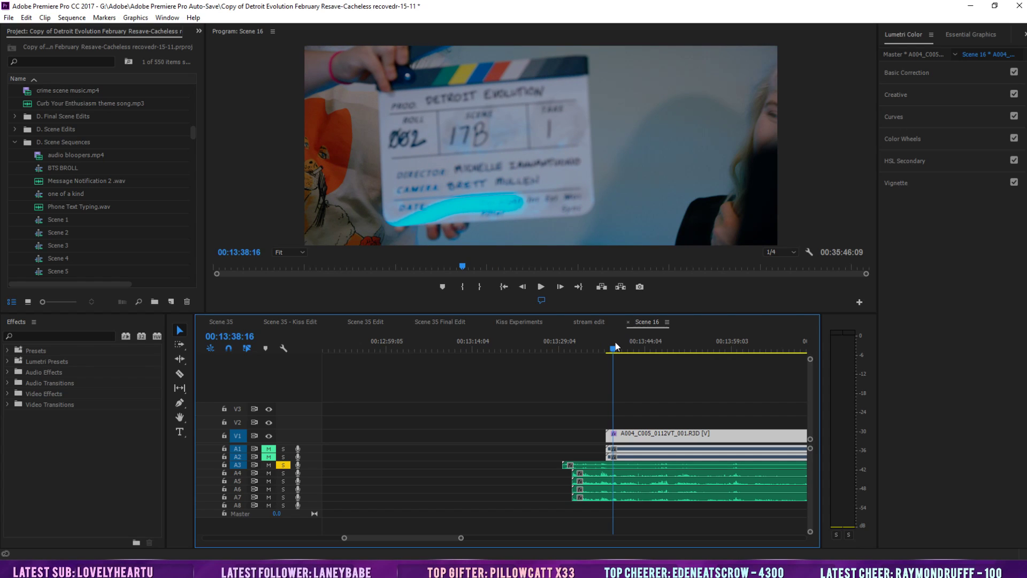
Turn off solo on track A3 and unmute tracks A1 and A2
{"action": "left_click", "coordinate": [279, 465]}
{"action": "left_click", "coordinate": [269, 457]}
{"action": "left_click", "coordinate": [270, 450]}
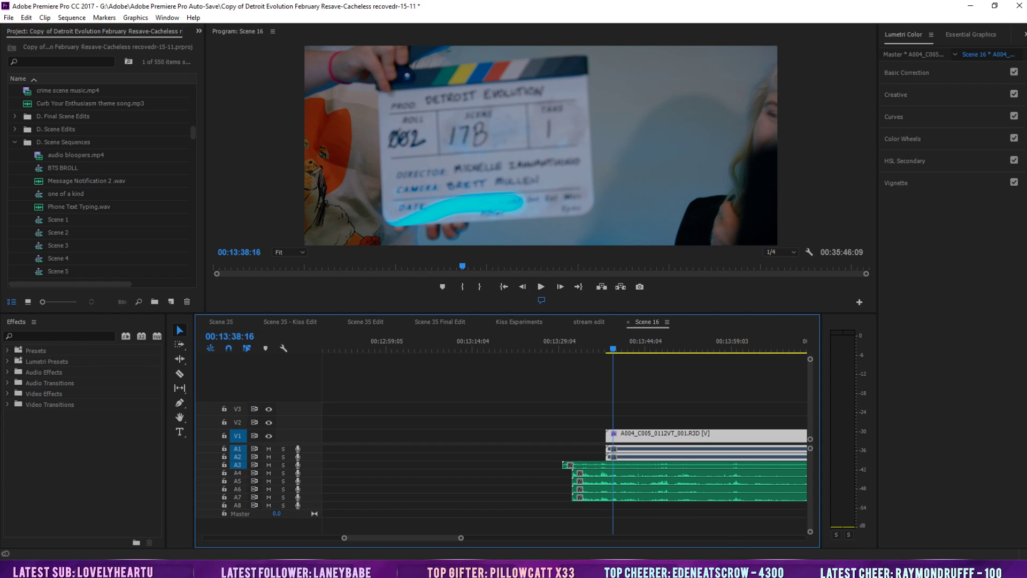
Clear the clip selection and play the take from its slate with all audio tracks audible
{"action": "left_click", "coordinate": [554, 284]}
{"action": "left_click", "coordinate": [547, 393]}
{"action": "key", "text": "space"}
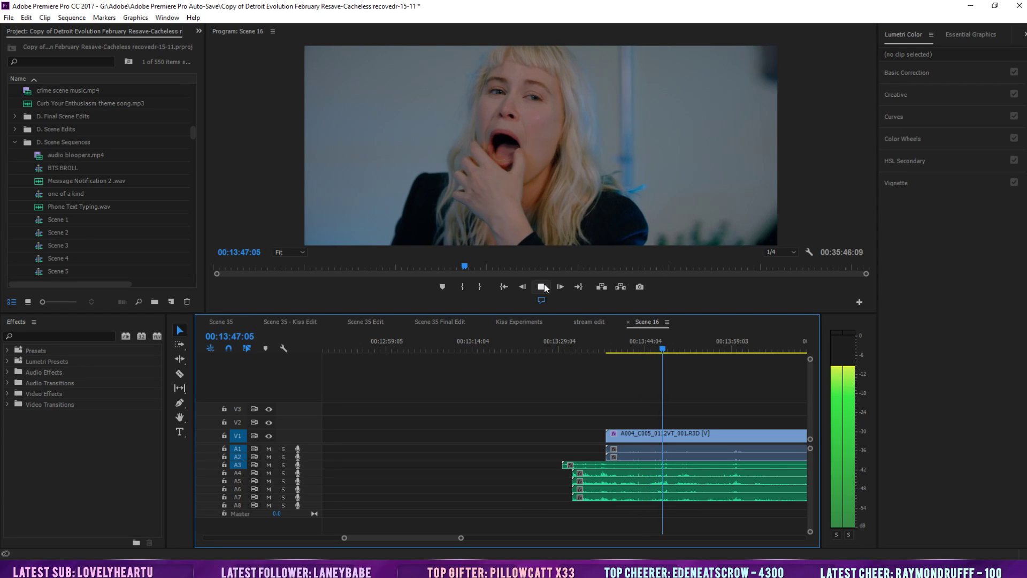
{"action": "left_click", "coordinate": [544, 287]}
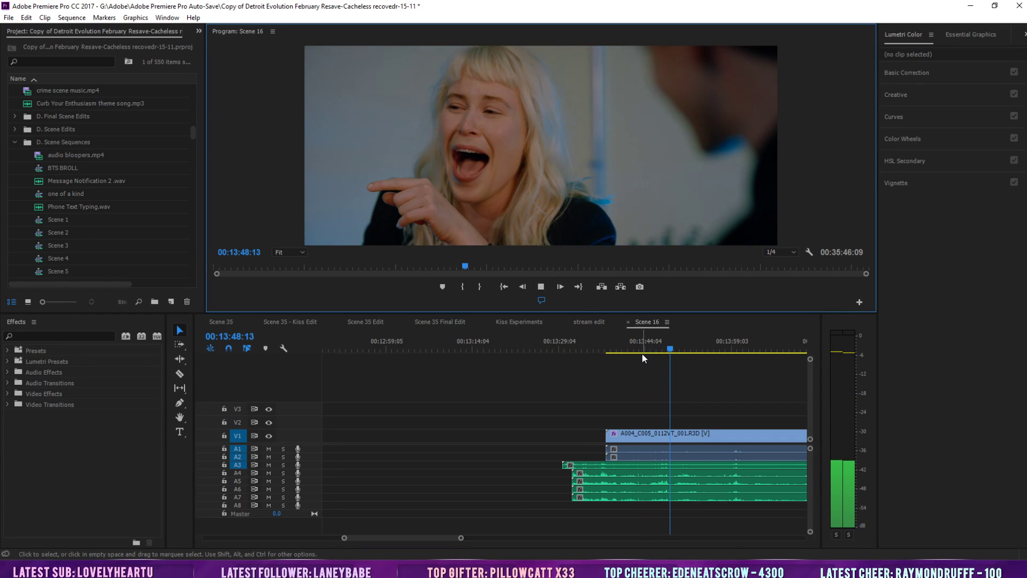
Move the playhead back to the 17B slate at 00:13:42:21 with the timeline magnified around it
{"action": "left_click", "coordinate": [627, 352]}
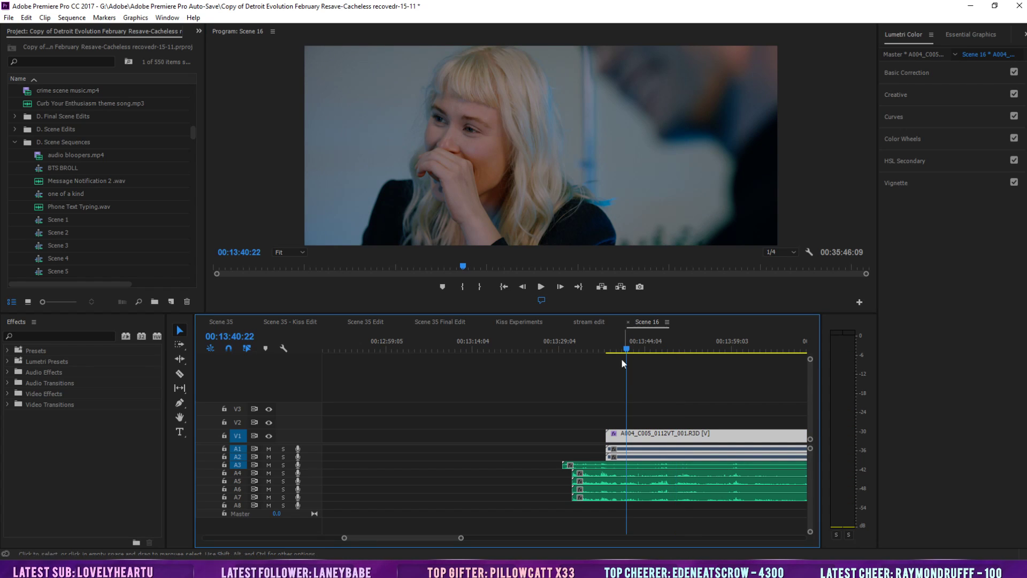
{"action": "left_click_drag", "start_coordinate": [460, 537], "coordinate": [409, 537]}
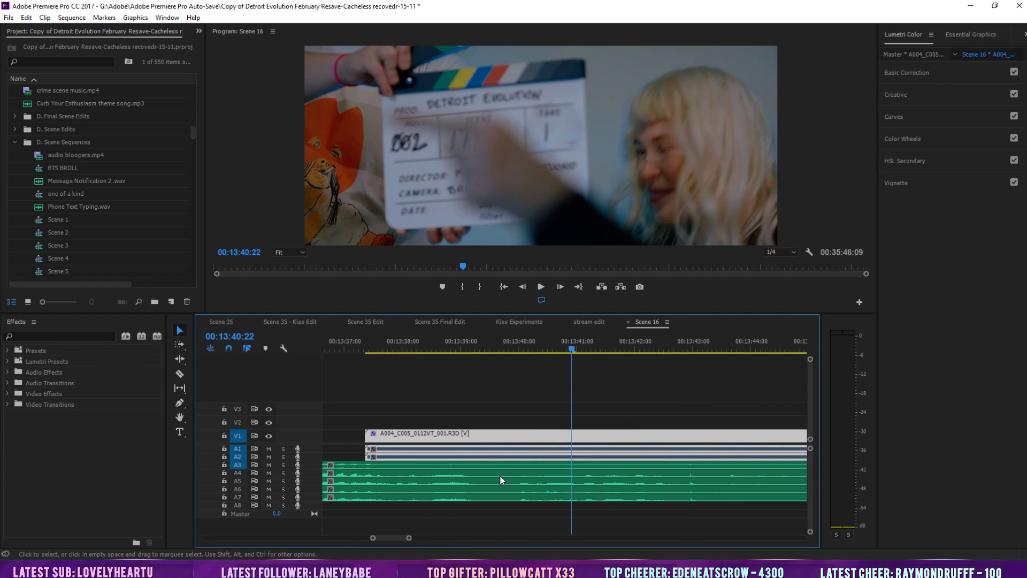
{"action": "left_click", "coordinate": [682, 342]}
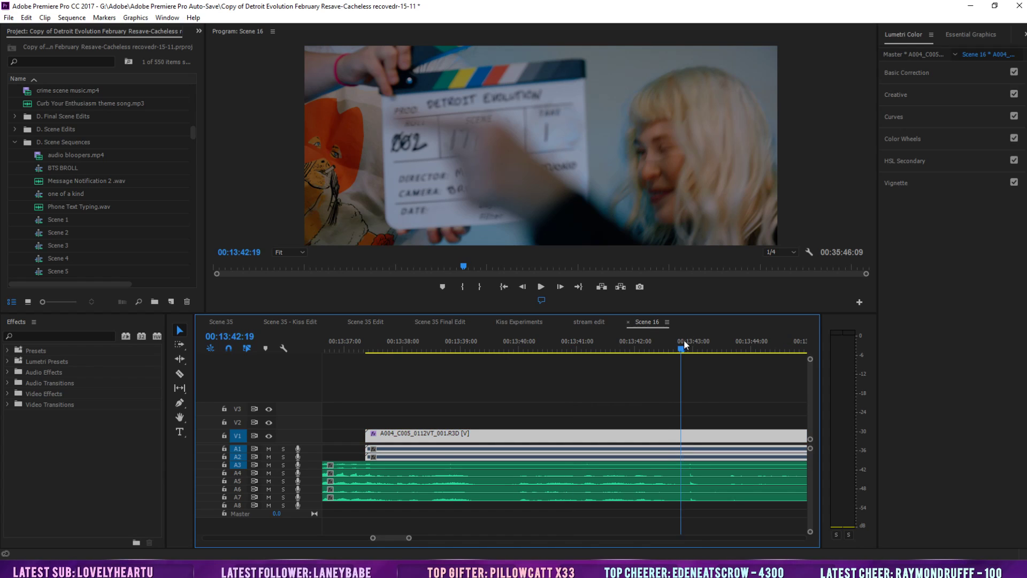
{"action": "left_click", "coordinate": [686, 343]}
{"action": "left_click_drag", "start_coordinate": [408, 538], "coordinate": [402, 537]}
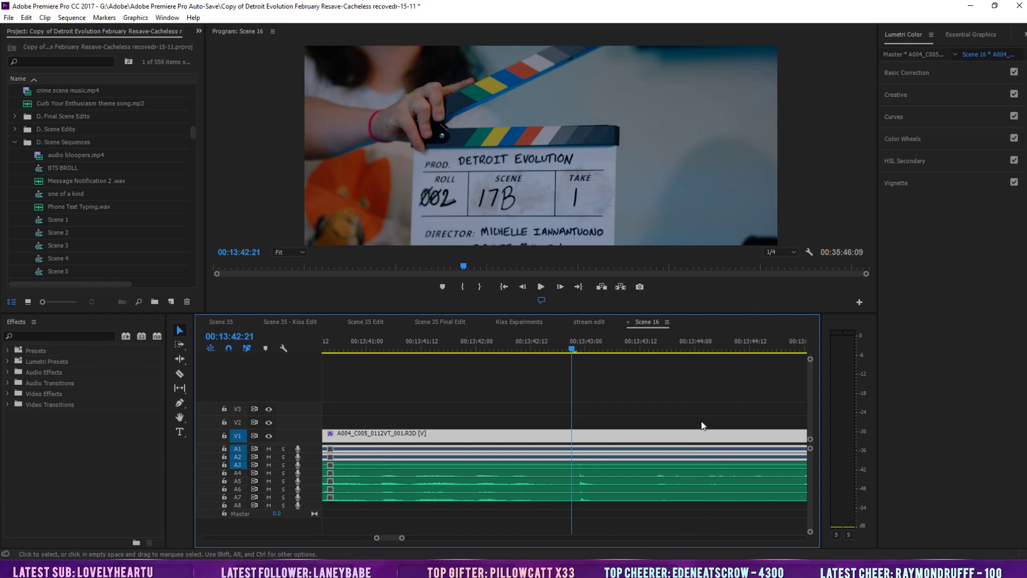
Enlarge the audio tracks to show their waveforms and align the playhead with the slate clap at 00:13:42:23
{"action": "left_click", "coordinate": [695, 393]}
{"action": "left_click_drag", "start_coordinate": [809, 449], "coordinate": [810, 452]}
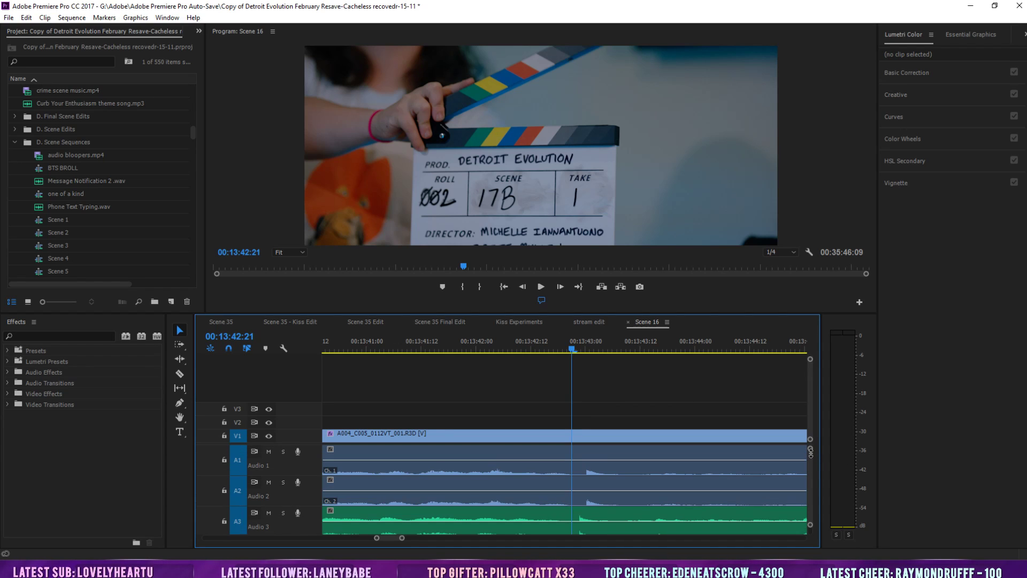
{"action": "left_click", "coordinate": [575, 348]}
{"action": "mouse_move", "coordinate": [580, 349]}
{"action": "left_mouse_down"}
{"action": "mouse_move", "coordinate": [604, 349]}
{"action": "mouse_move", "coordinate": [581, 352]}
{"action": "left_mouse_up"}
{"action": "left_click", "coordinate": [618, 394]}
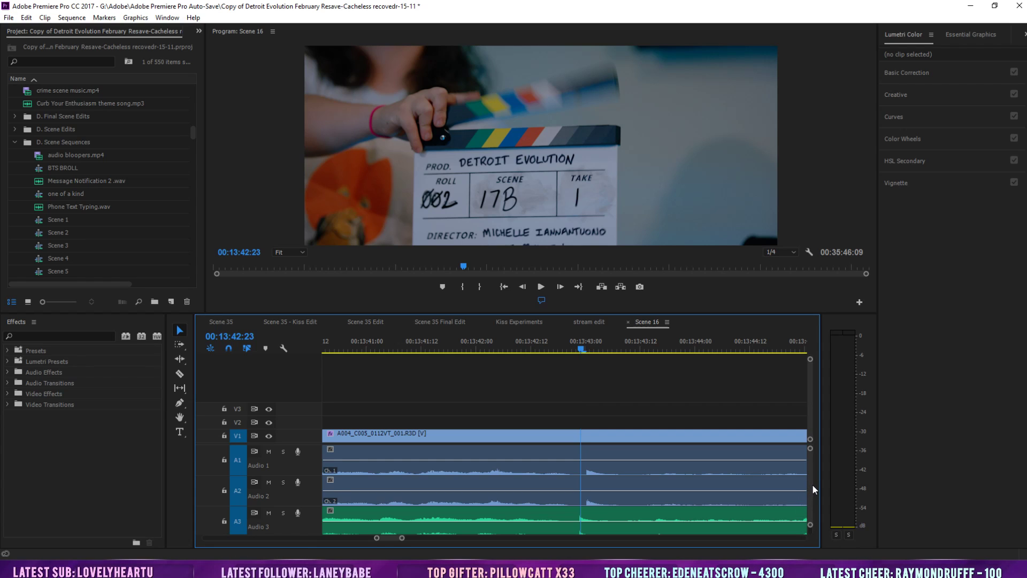
Make the timeline area taller and reduce the audio track heights until tracks A1 to A8 fit together
{"action": "scroll", "coordinate": [811, 484], "scroll_direction": "down", "scroll_amount": 3}
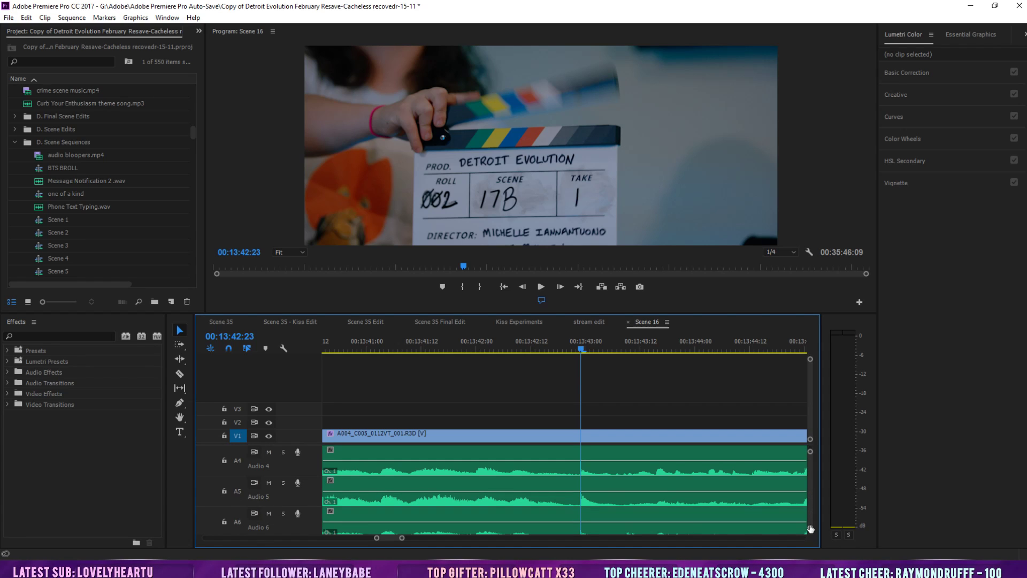
{"action": "left_click_drag", "start_coordinate": [810, 528], "coordinate": [810, 535]}
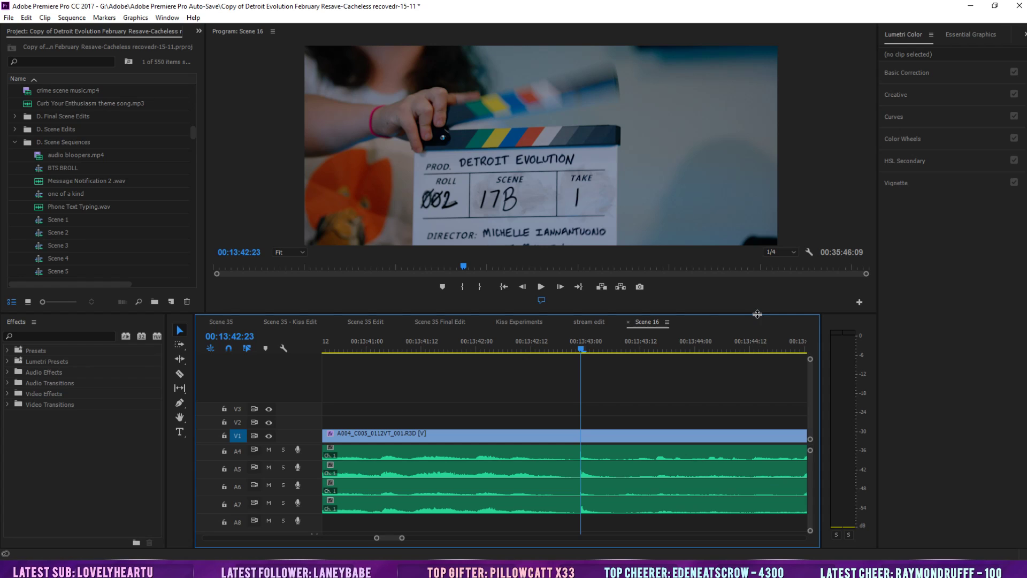
{"action": "left_click_drag", "start_coordinate": [754, 312], "coordinate": [754, 287]}
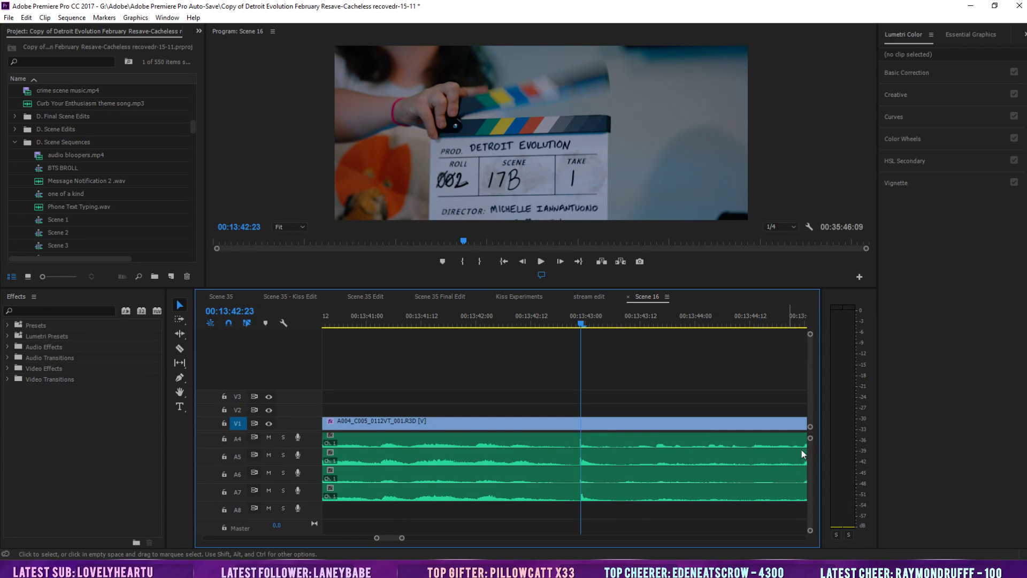
{"action": "scroll", "coordinate": [811, 458], "scroll_direction": "up", "scroll_amount": 3}
{"action": "scroll", "coordinate": [810, 452], "scroll_direction": "down", "scroll_amount": 4}
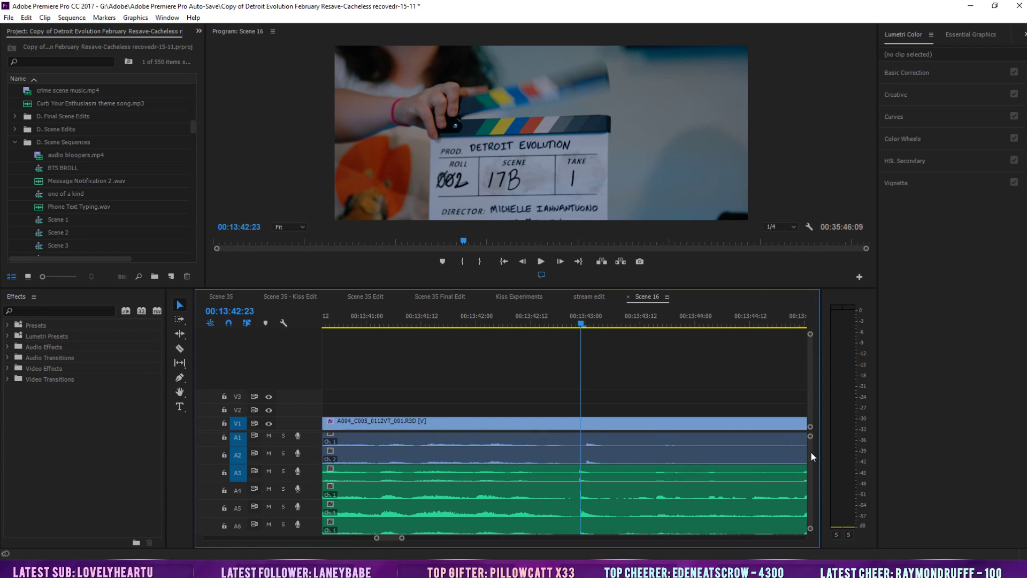
{"action": "scroll", "coordinate": [811, 457], "scroll_direction": "up", "scroll_amount": 2}
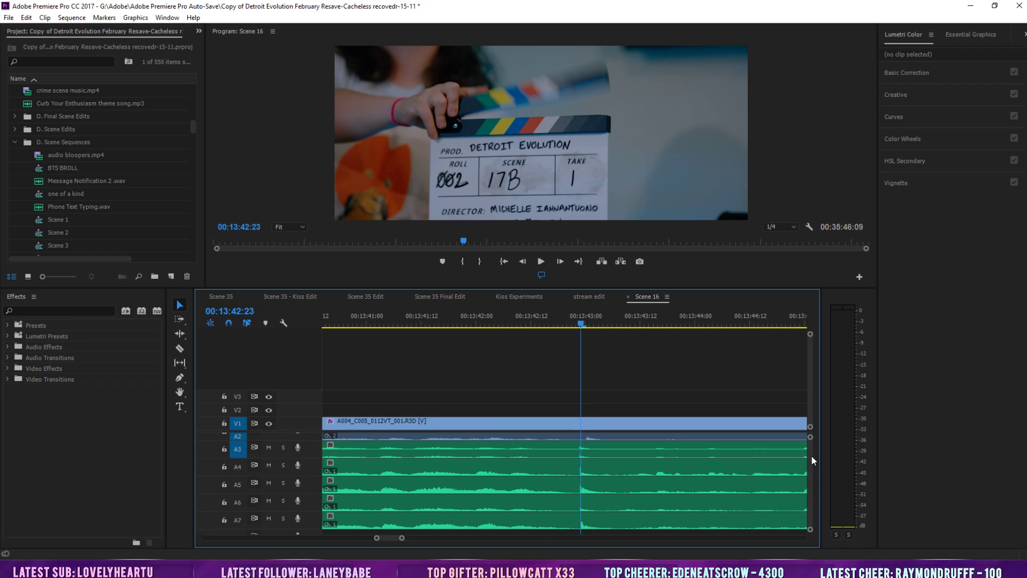
{"action": "scroll", "coordinate": [811, 456], "scroll_direction": "up", "scroll_amount": 1}
{"action": "double_click", "coordinate": [810, 530]}
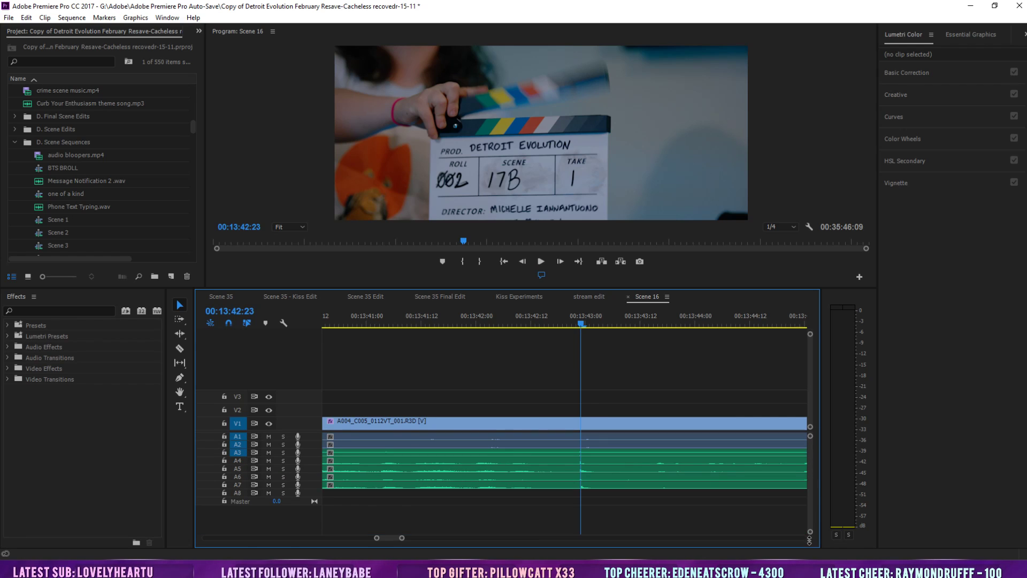
Examine the separately recorded audio clips on tracks A3 to A7 by selecting them one at a time
{"action": "left_click", "coordinate": [646, 467]}
{"action": "left_click", "coordinate": [649, 458]}
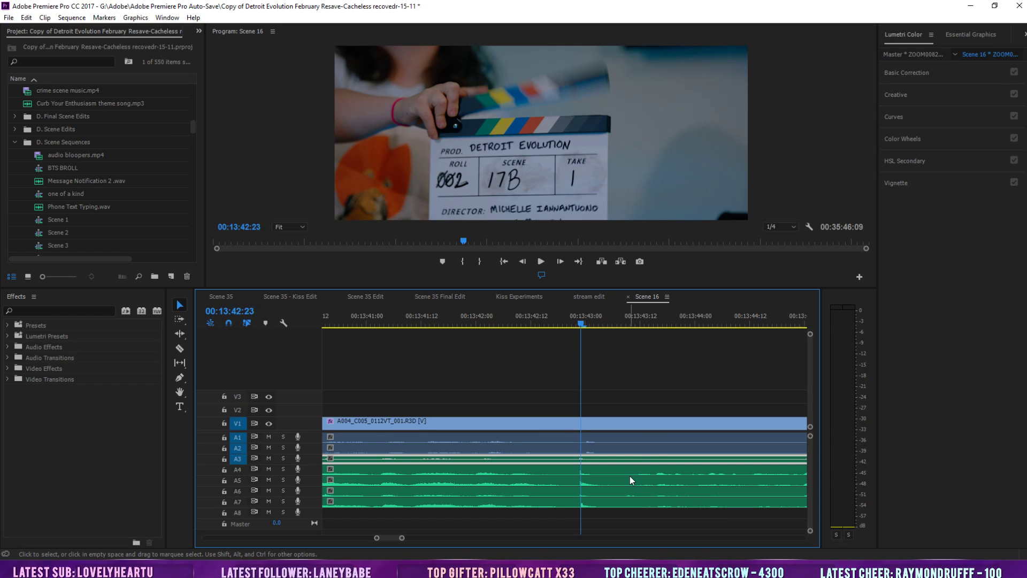
{"action": "left_click", "coordinate": [607, 474]}
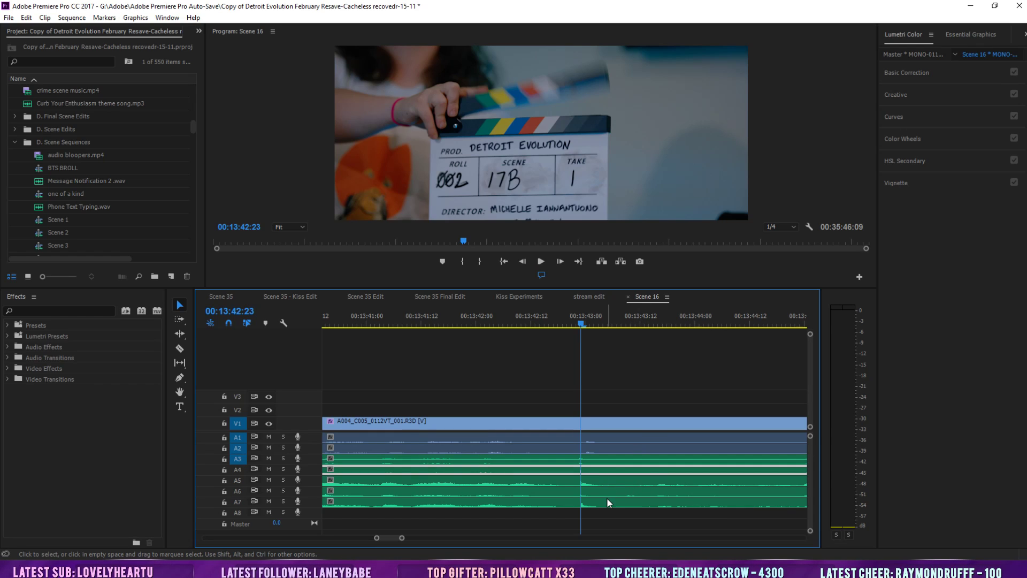
{"action": "left_click", "coordinate": [608, 481]}
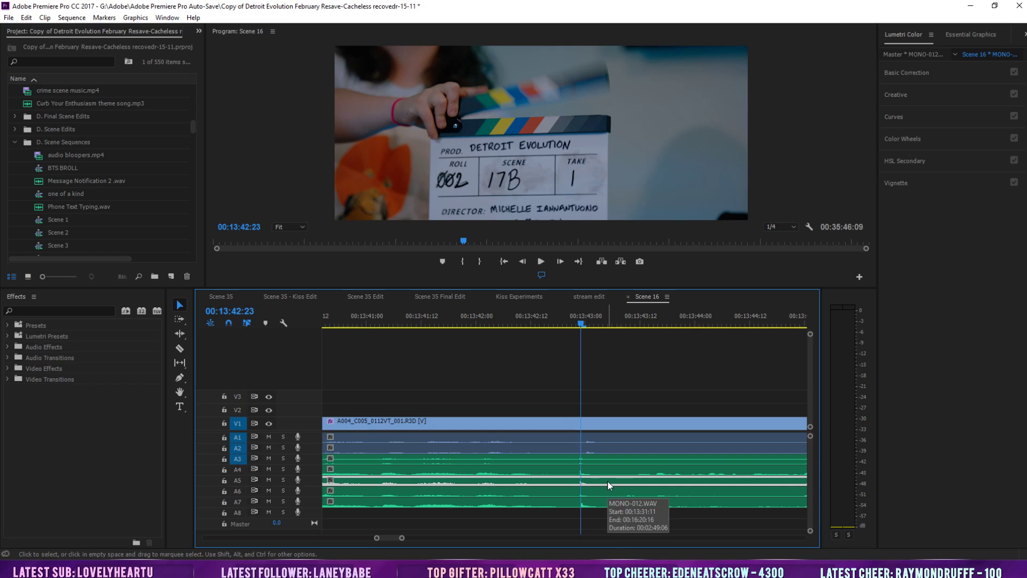
{"action": "left_click", "coordinate": [610, 492]}
{"action": "left_click", "coordinate": [610, 504]}
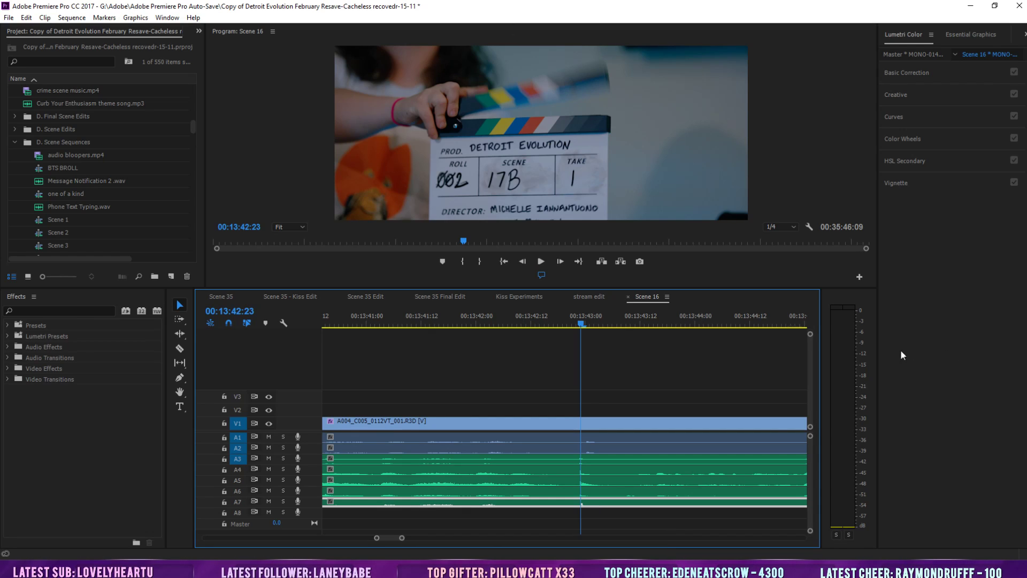
Select the A004_C005_0112VT_001.R3D clip with its camera audio and scrub around the slate clap, ending at 00:13:42:23
{"action": "left_click", "coordinate": [594, 448]}
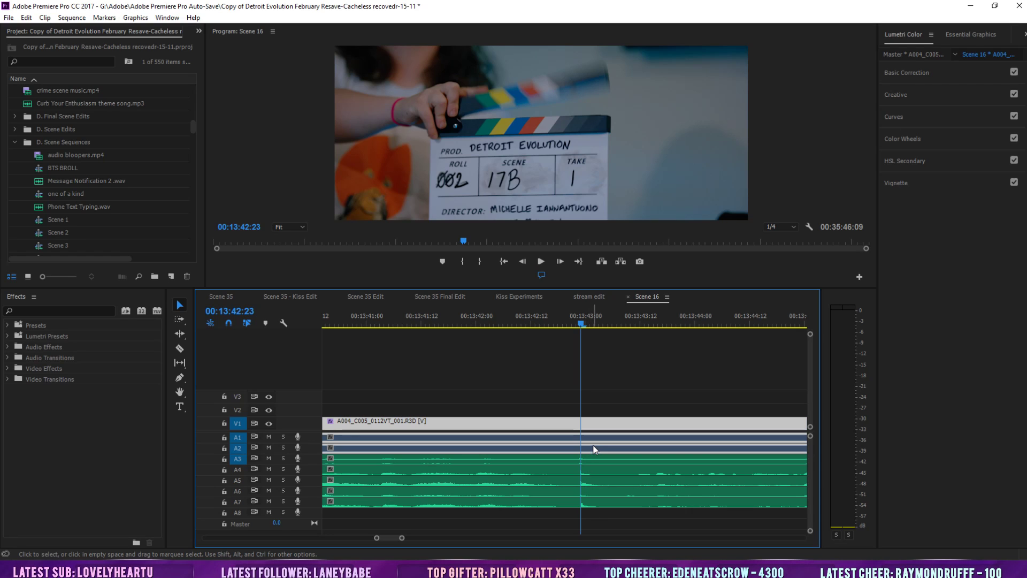
{"action": "left_click_drag", "start_coordinate": [587, 323], "coordinate": [579, 320]}
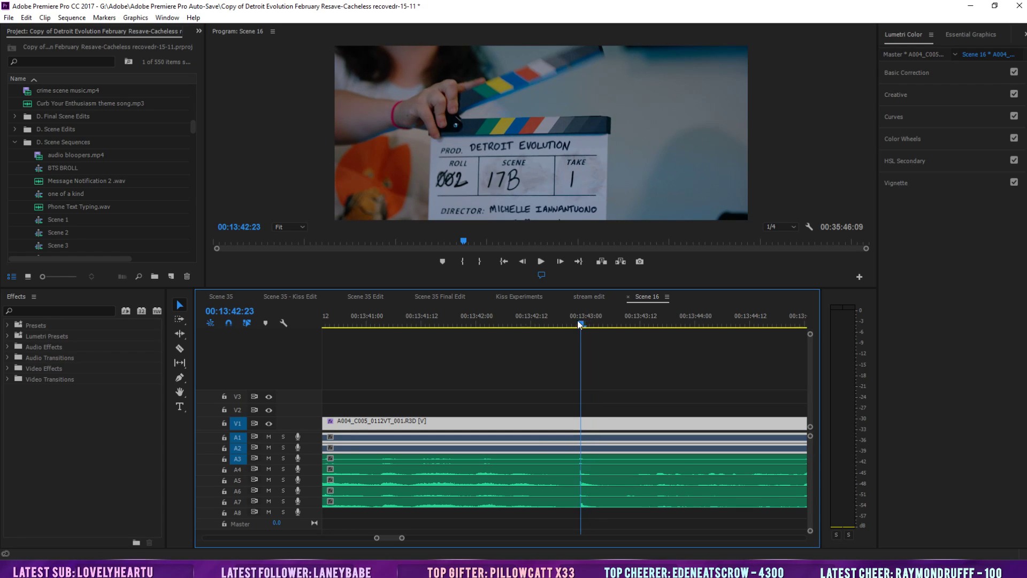
Clear the clip selection and fit the full length of the Scene 16 sequence in the timeline
{"action": "left_click", "coordinate": [627, 358]}
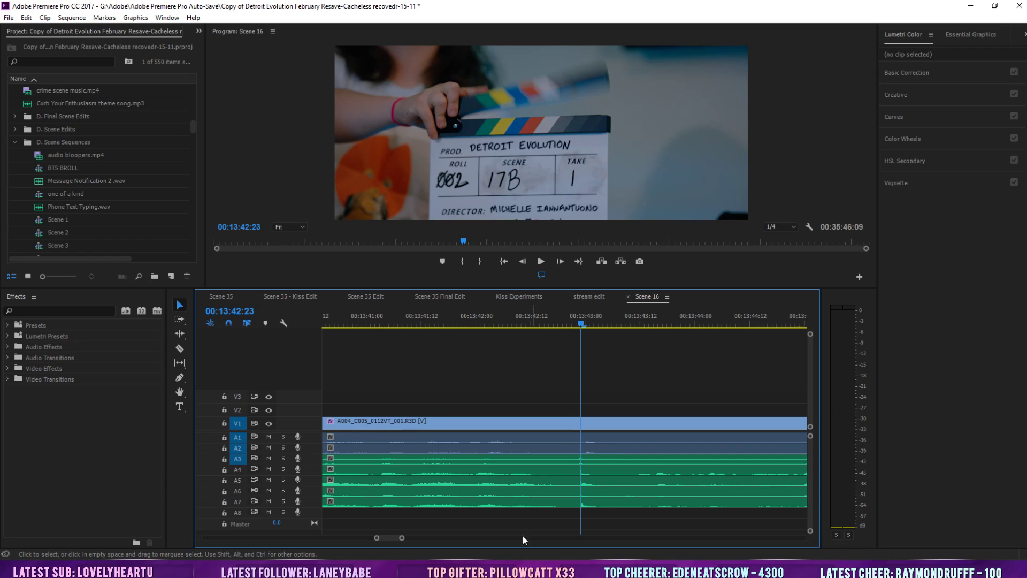
{"action": "left_click_drag", "start_coordinate": [401, 537], "coordinate": [810, 551]}
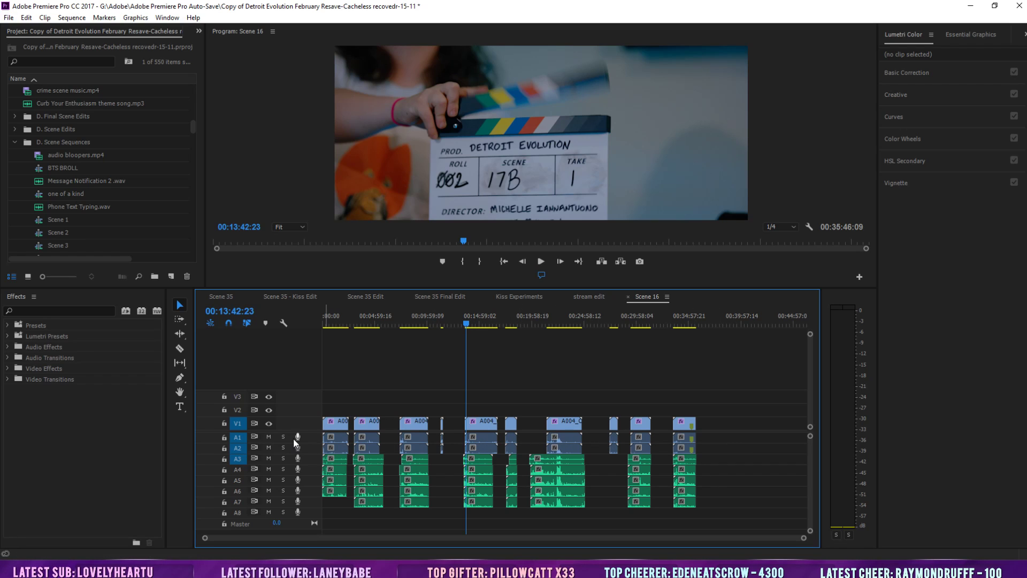
{"action": "left_click_drag", "start_coordinate": [803, 539], "coordinate": [890, 541]}
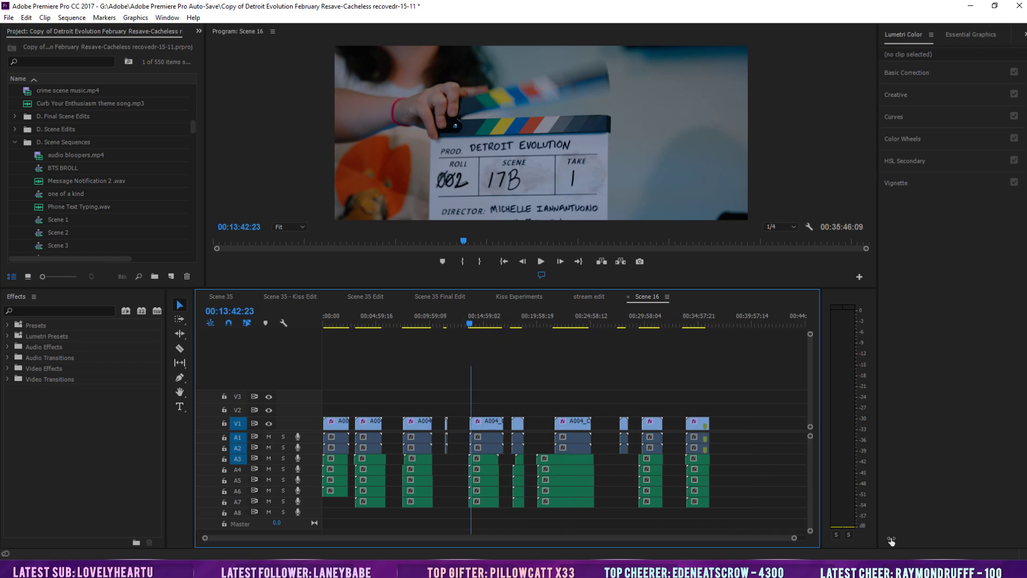
Open the Scene 21 sequence from the D. Scene Sequences bin
{"action": "left_click_drag", "start_coordinate": [191, 129], "coordinate": [195, 136]}
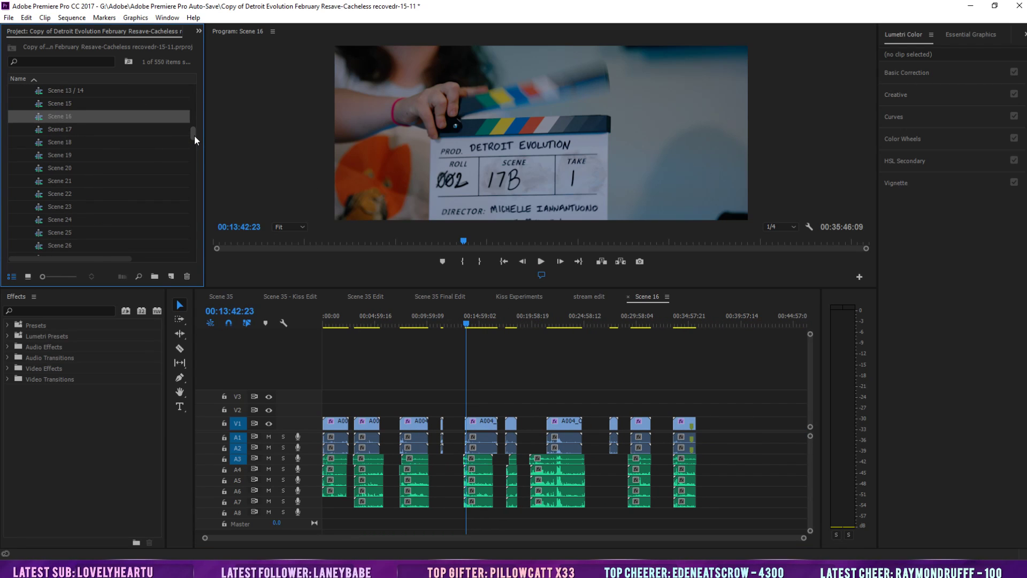
{"action": "left_click", "coordinate": [68, 179]}
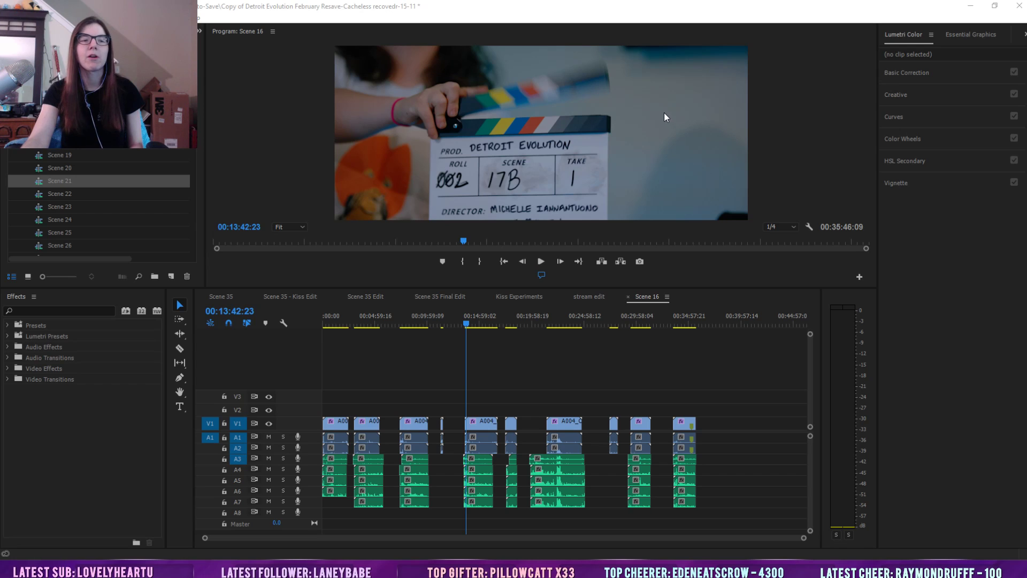
{"action": "left_click", "coordinate": [41, 185]}
{"action": "double_click", "coordinate": [41, 184]}
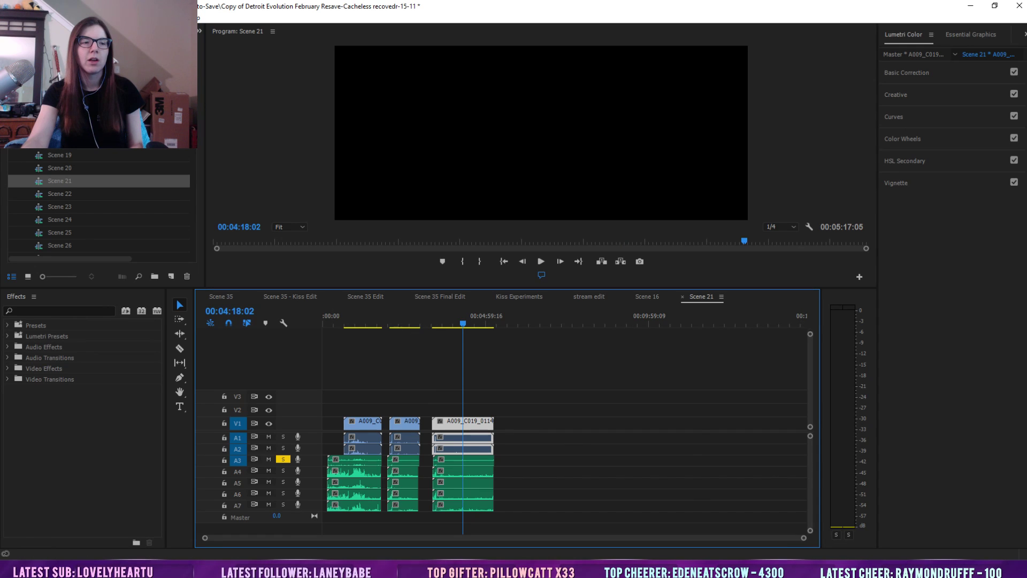
Open the Scene 20 sequence and close the Scene 21 sequence
{"action": "left_click", "coordinate": [45, 168]}
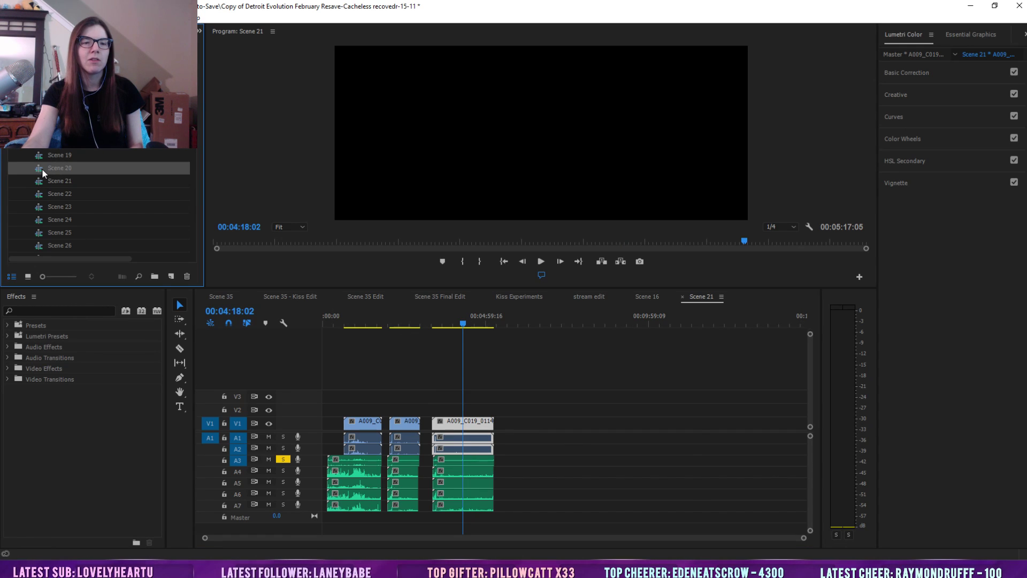
{"action": "double_click", "coordinate": [42, 168]}
{"action": "left_click", "coordinate": [682, 295]}
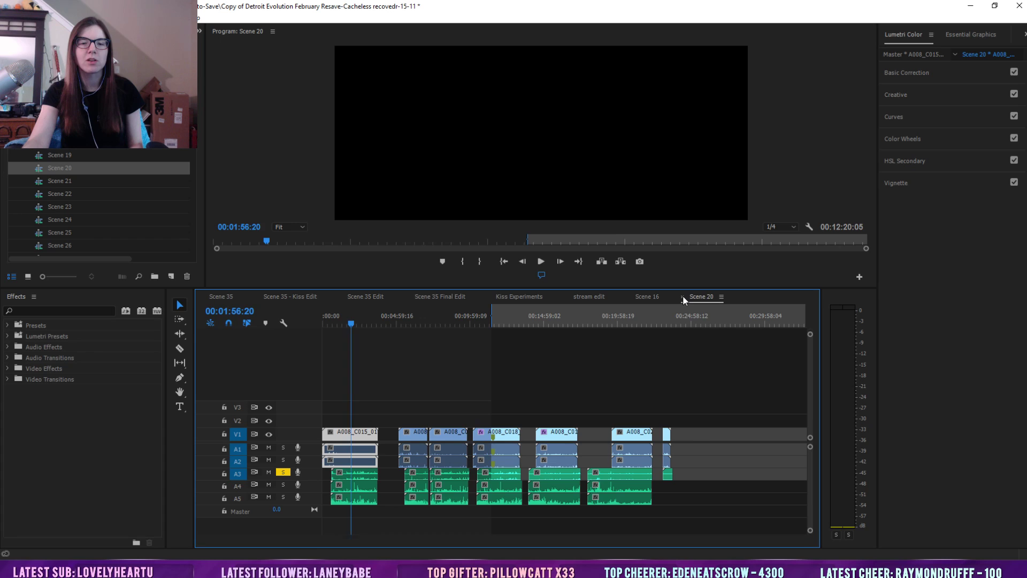
View Scene 20's footage at 00:08:13:23 and 00:12:05:15, and select the last long separate audio clip on track A3 before clearing the selection
{"action": "left_click", "coordinate": [444, 323]}
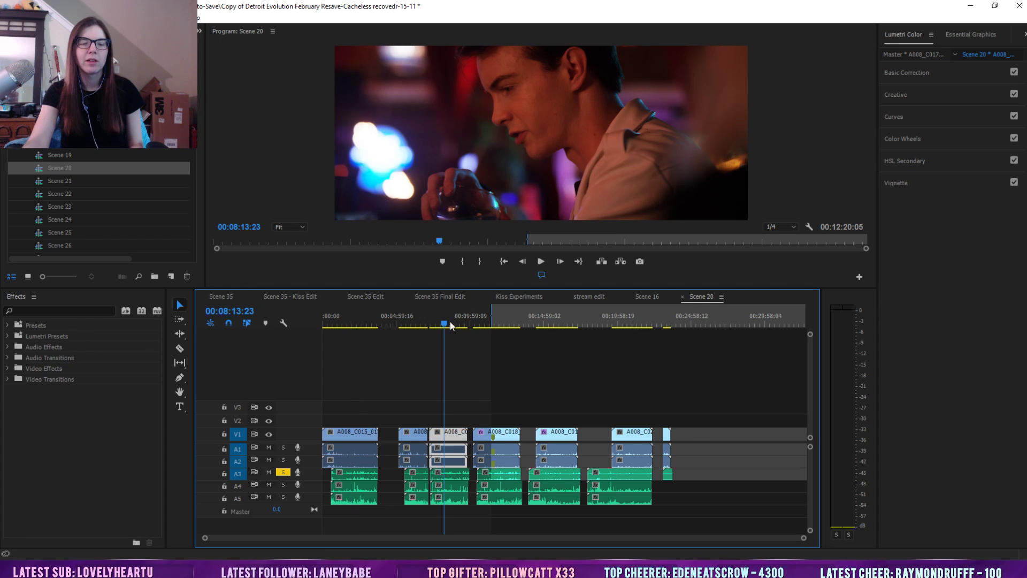
{"action": "left_click", "coordinate": [502, 314]}
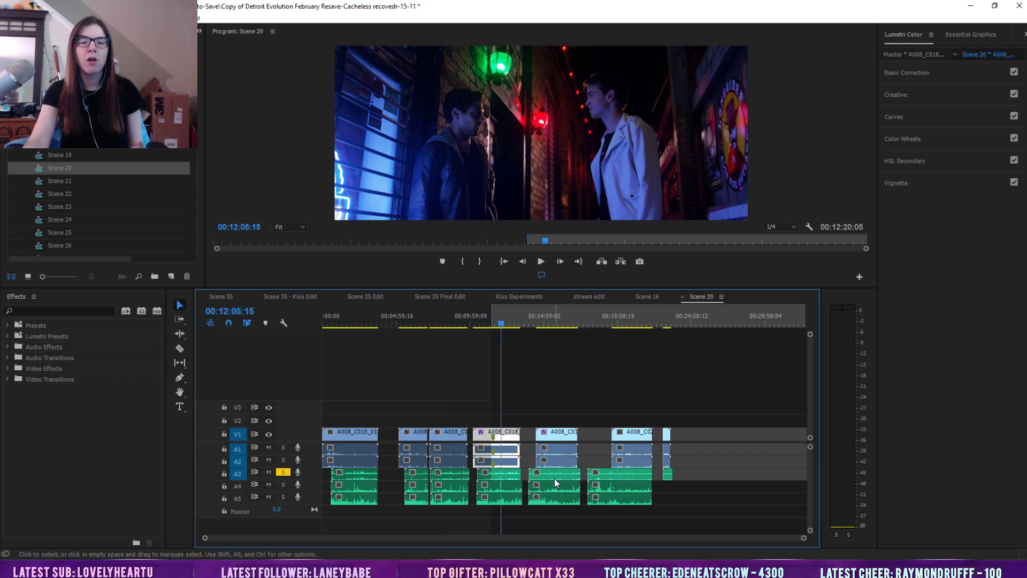
{"action": "left_click", "coordinate": [620, 470]}
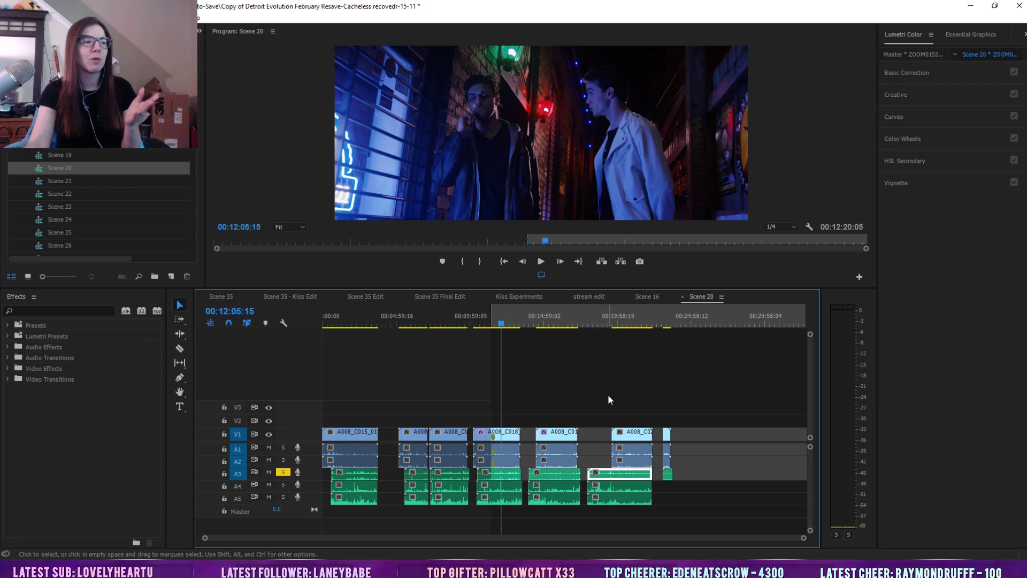
{"action": "left_click", "coordinate": [584, 357]}
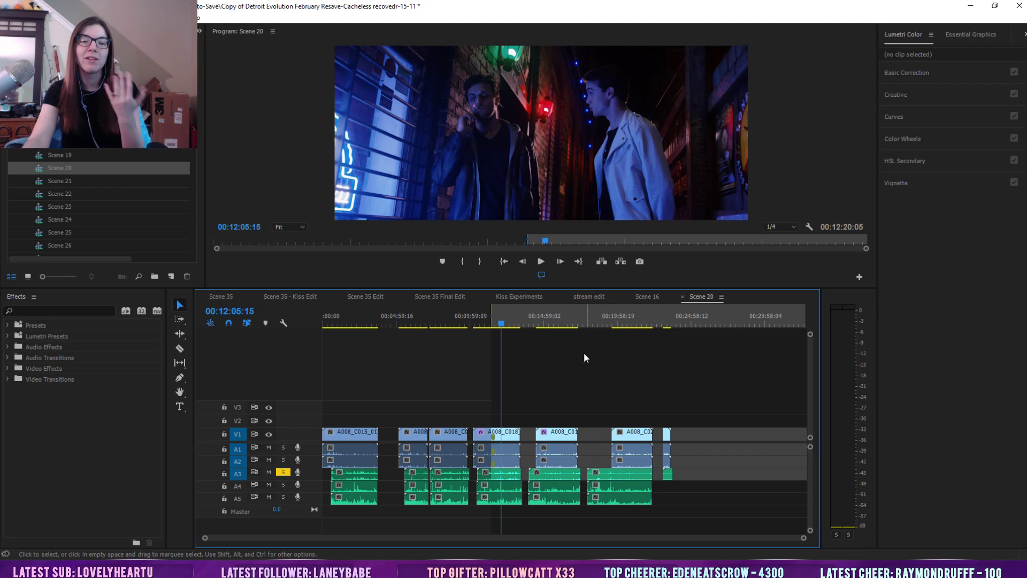
Zoom in on the start of A008_C017_0114X7_001.R3D and play the footage from about 00:07:28:05
{"action": "left_click", "coordinate": [445, 317]}
{"action": "left_click_drag", "start_coordinate": [804, 538], "coordinate": [574, 551]}
{"action": "left_click_drag", "start_coordinate": [370, 538], "coordinate": [362, 541]}
{"action": "left_click", "coordinate": [496, 317]}
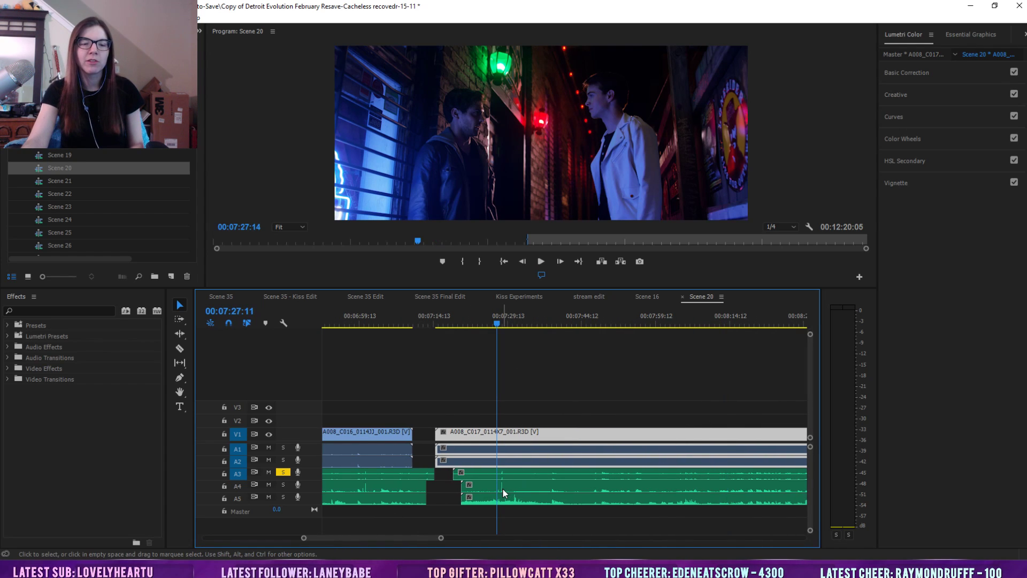
{"action": "left_click_drag", "start_coordinate": [441, 538], "coordinate": [407, 543]}
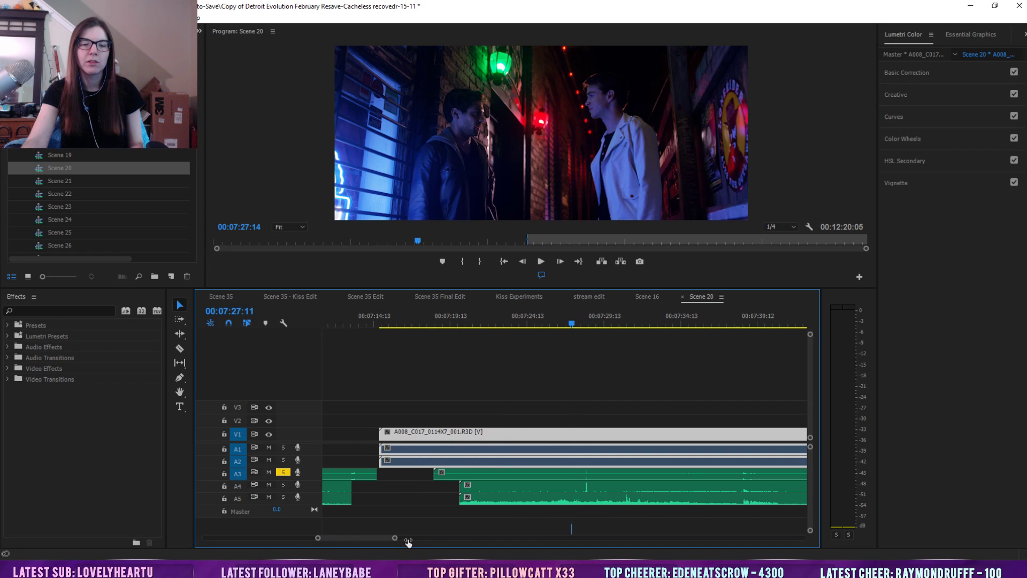
{"action": "left_click_drag", "start_coordinate": [570, 320], "coordinate": [583, 321]}
{"action": "left_click", "coordinate": [538, 270]}
{"action": "left_click", "coordinate": [537, 267]}
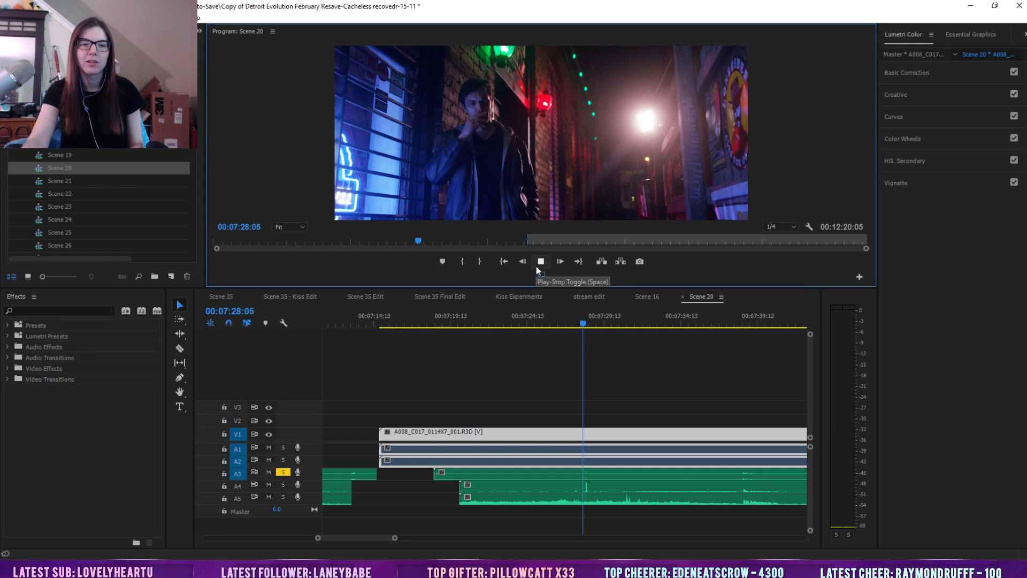
{"action": "left_click", "coordinate": [537, 269]}
Scrub across a wider view of Scene 20 to 00:09:53:02, and close the Scene 20 and Scene 16 sequences
{"action": "left_click_drag", "start_coordinate": [513, 324], "coordinate": [391, 323]}
{"action": "left_click_drag", "start_coordinate": [394, 539], "coordinate": [570, 536]}
{"action": "left_click_drag", "start_coordinate": [620, 322], "coordinate": [642, 322]}
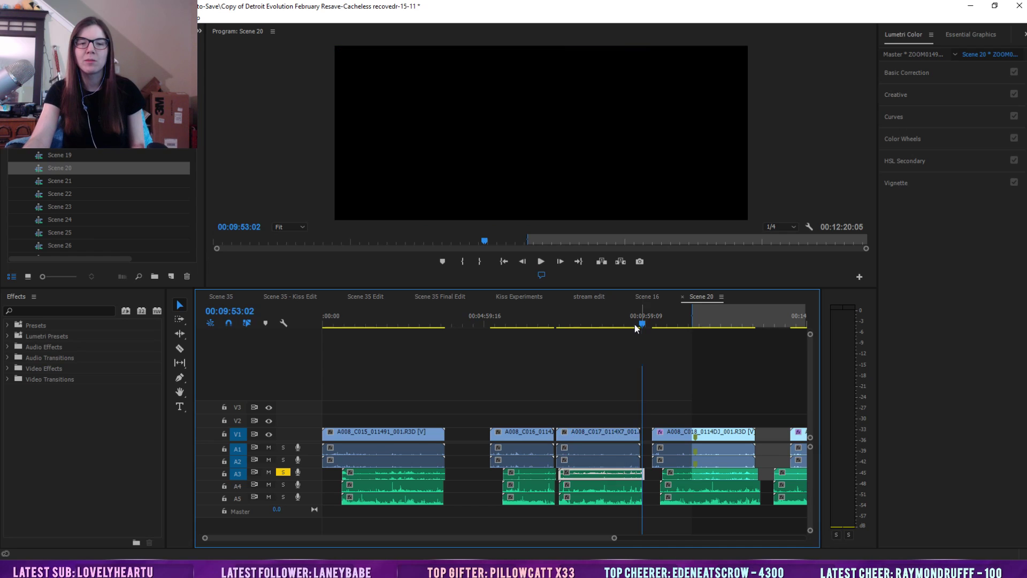
{"action": "left_click", "coordinate": [653, 298]}
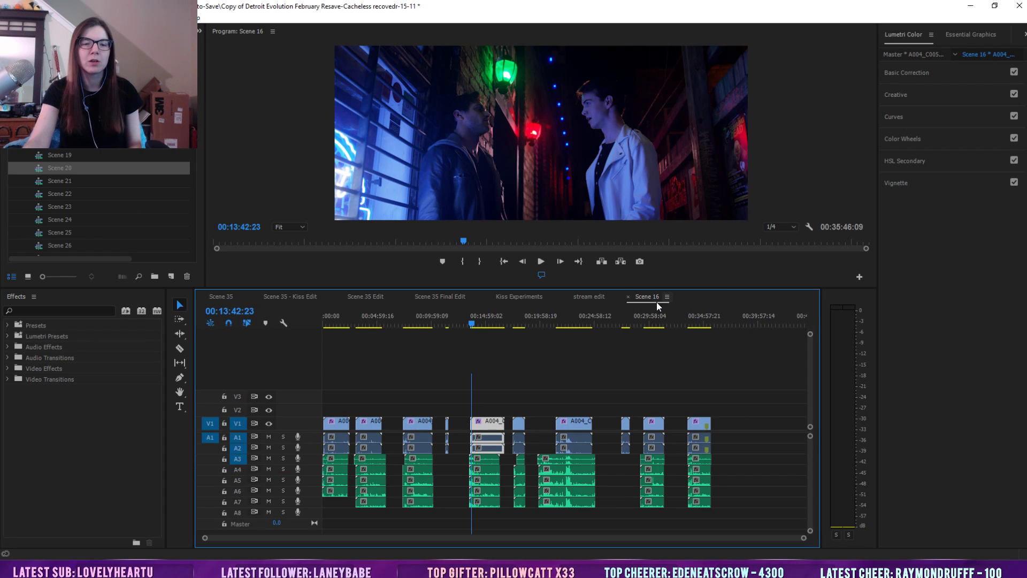
{"action": "left_click", "coordinate": [628, 297]}
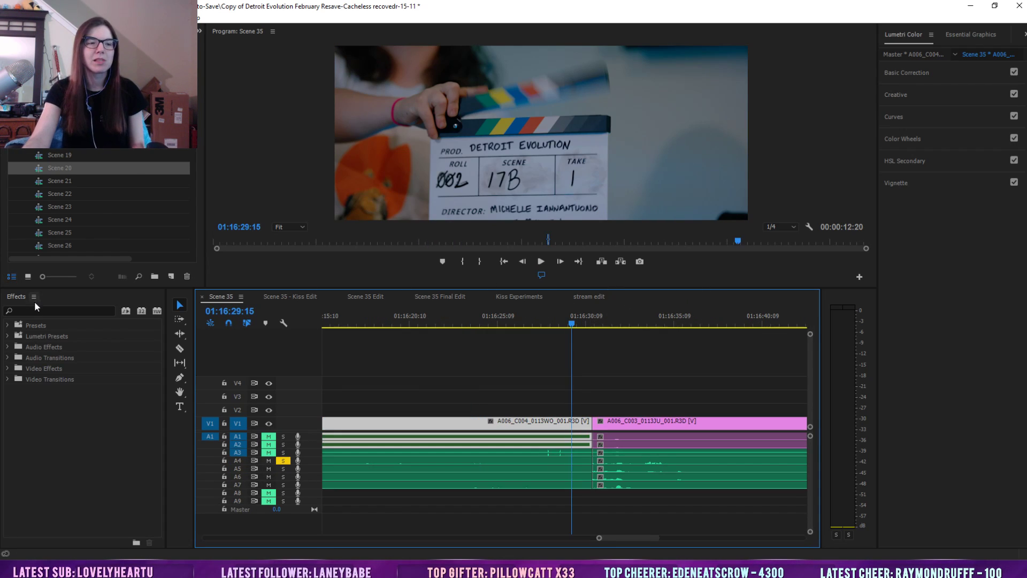
Open the Scene 38 sequence, view its footage at 00:05:25:12, and close the sequence
{"action": "scroll", "coordinate": [136, 168], "scroll_direction": "up", "scroll_amount": 4}
{"action": "scroll", "coordinate": [76, 182], "scroll_direction": "down", "scroll_amount": 10}
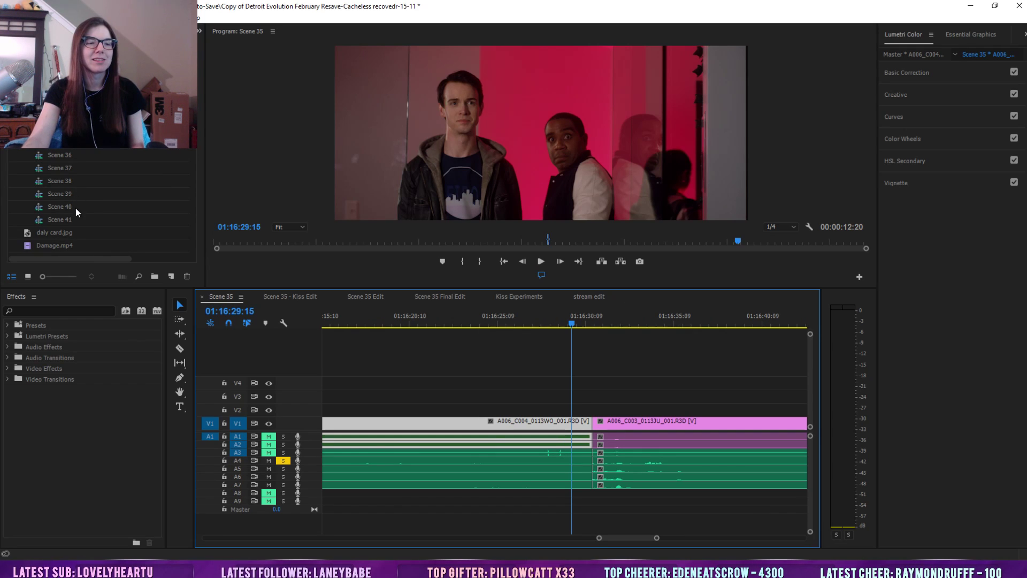
{"action": "double_click", "coordinate": [60, 181]}
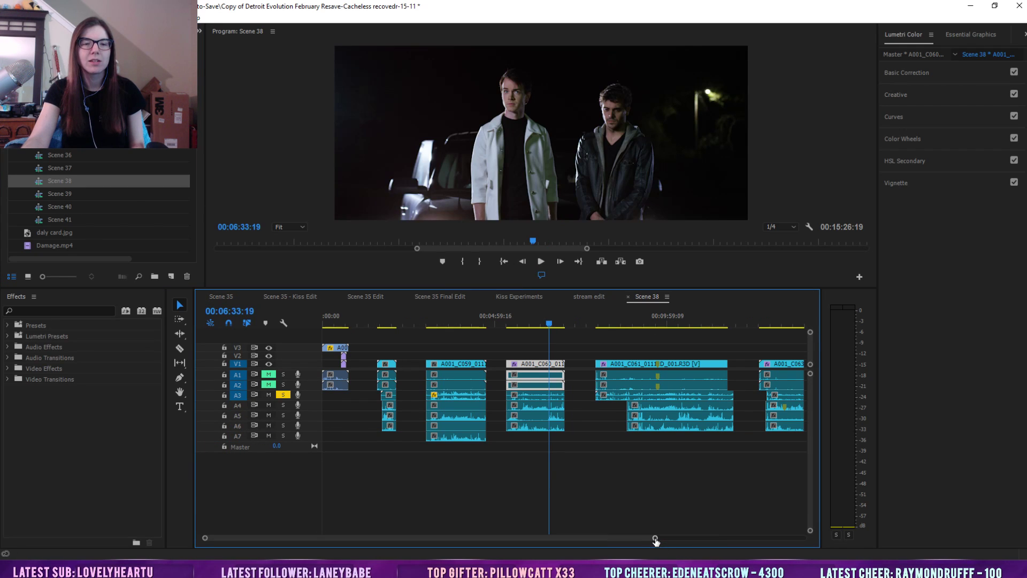
{"action": "left_click", "coordinate": [508, 327]}
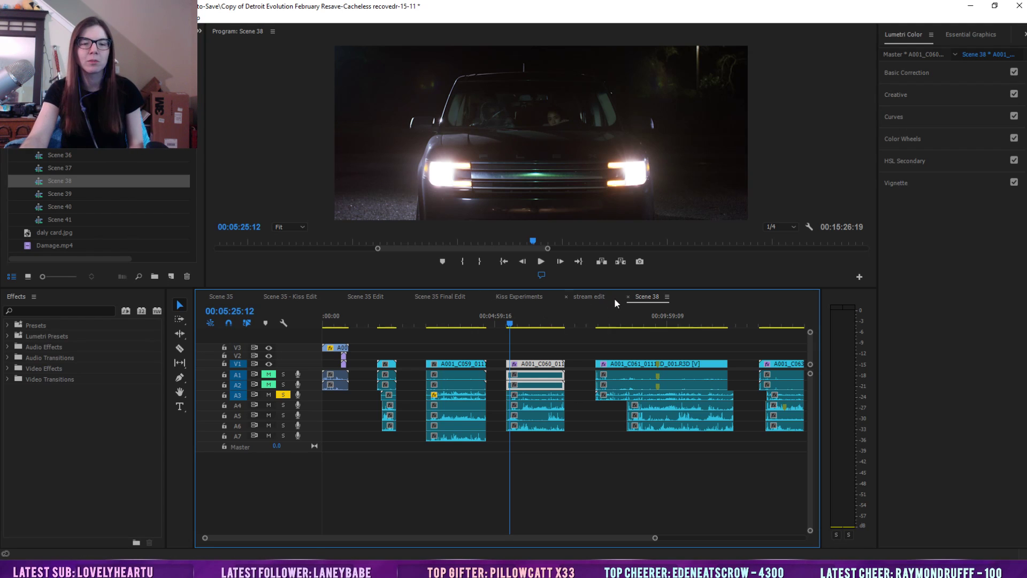
{"action": "left_click", "coordinate": [627, 297]}
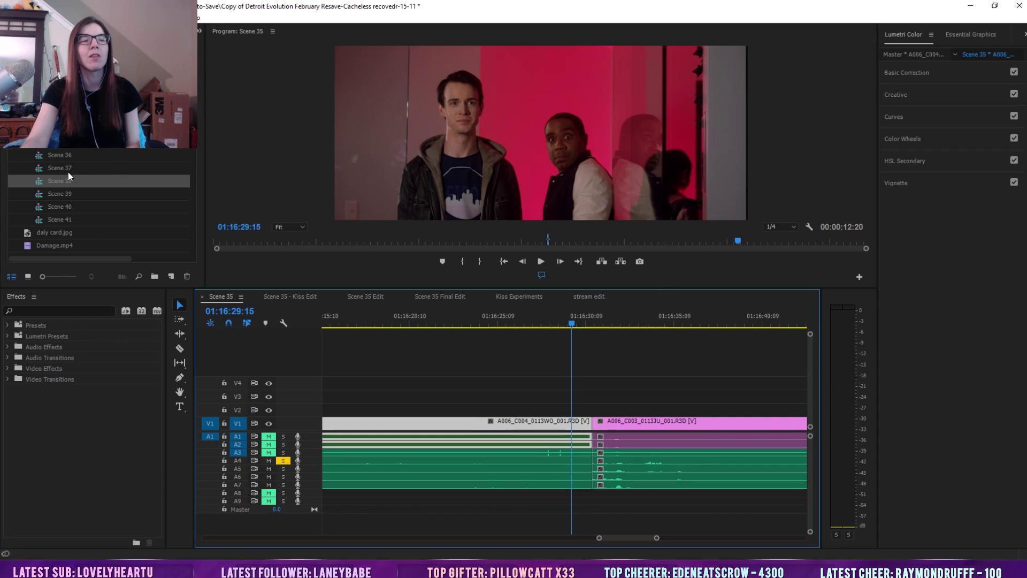
Open the Scene 37 sequence and move the playhead to 00:24:14:19, near the start of the A005_C033_0113XU_001.R3D clip
{"action": "left_click", "coordinate": [64, 167]}
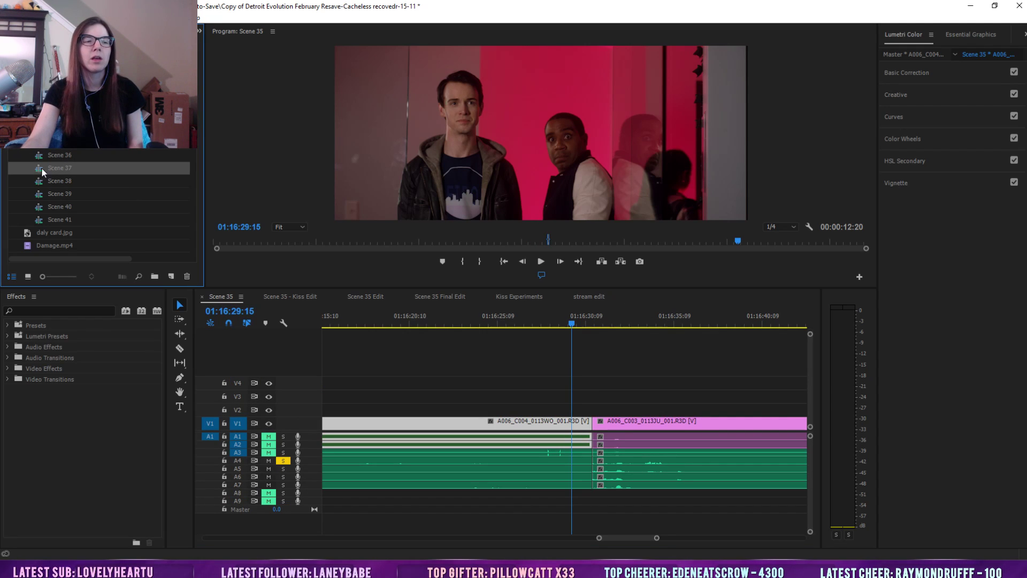
{"action": "double_click", "coordinate": [41, 168]}
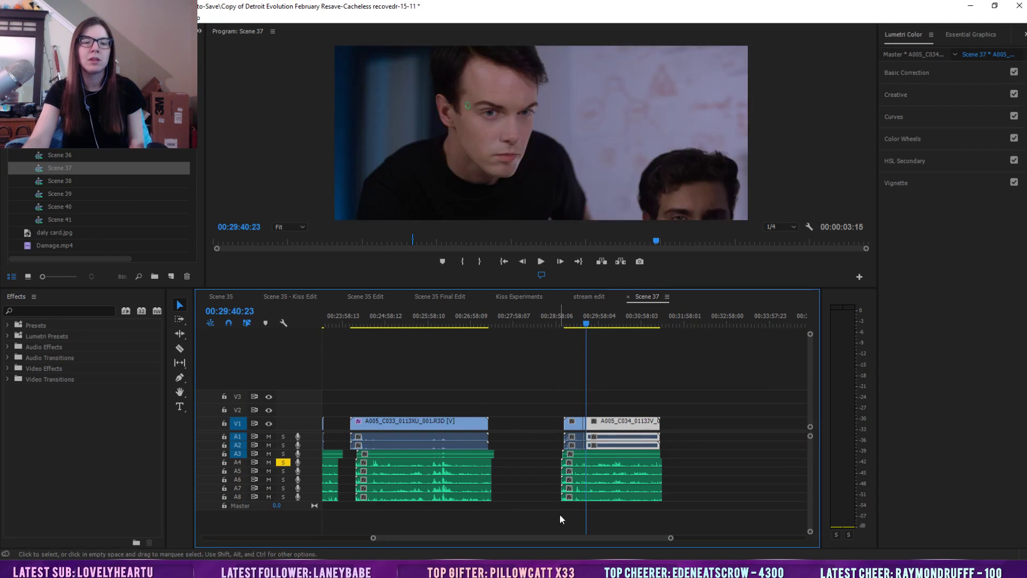
{"action": "left_click", "coordinate": [354, 324]}
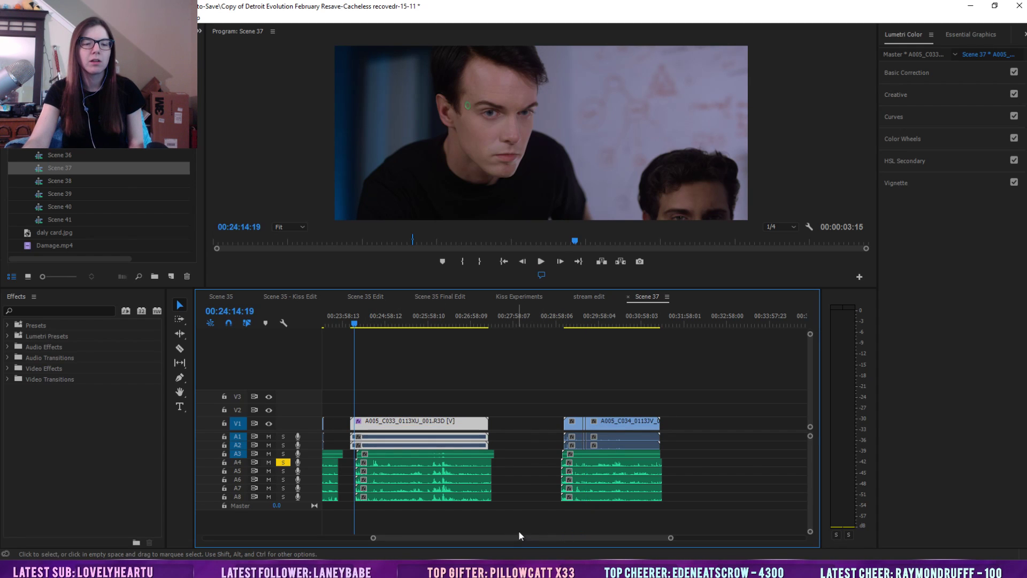
{"action": "left_click_drag", "start_coordinate": [517, 537], "coordinate": [449, 543]}
{"action": "scroll", "coordinate": [449, 543], "scroll_direction": "up", "scroll_amount": 3}
{"action": "scroll", "coordinate": [593, 542], "scroll_direction": "up", "scroll_amount": 3}
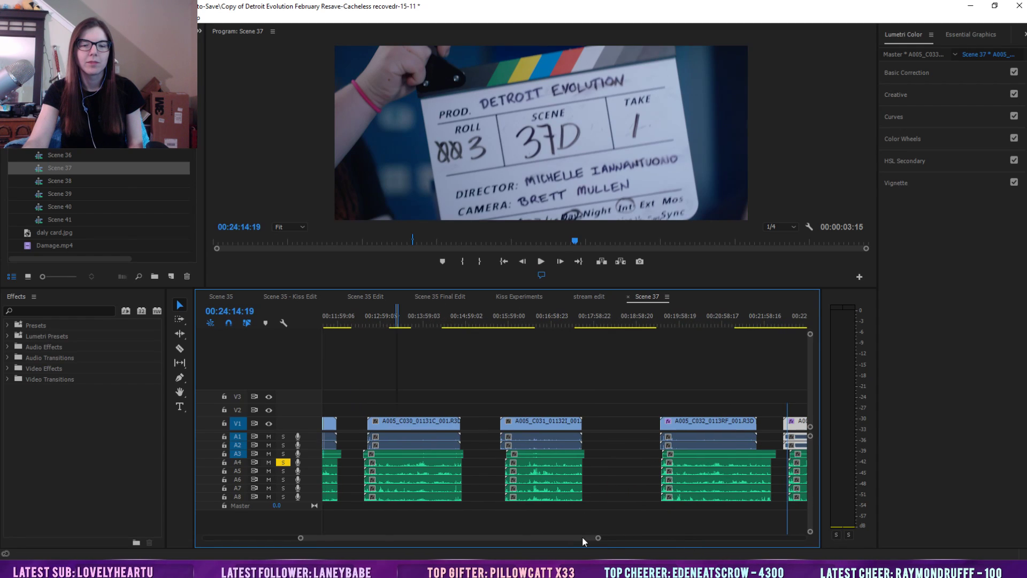
Zoom in on the start of A005_C033_0113XU_001.R3D and place the playhead at 00:24:25:16, just before the slate-clap peak in the waveforms
{"action": "left_click_drag", "start_coordinate": [587, 540], "coordinate": [527, 542]}
{"action": "left_click", "coordinate": [580, 486]}
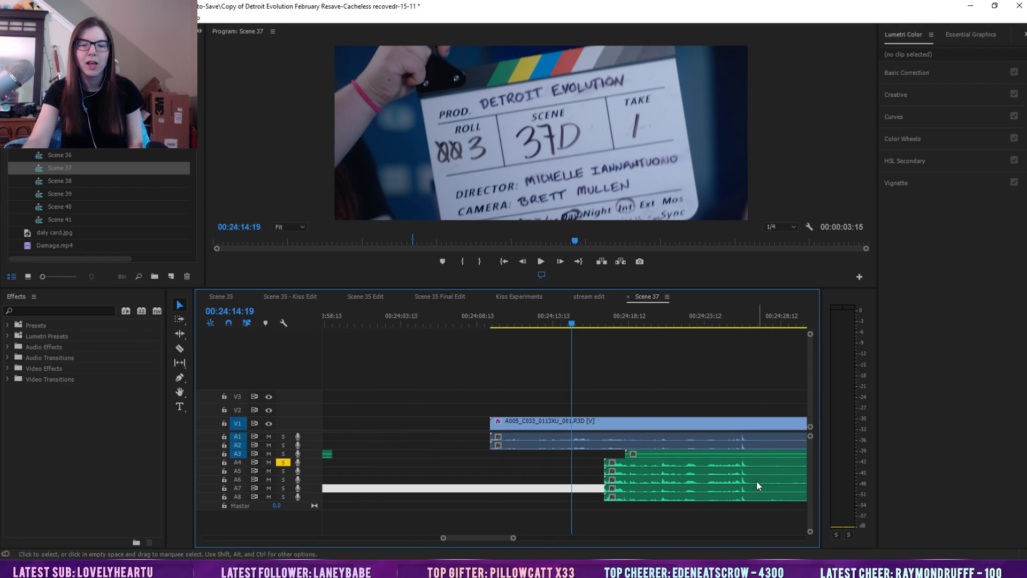
{"action": "scroll", "coordinate": [588, 487], "scroll_direction": "down", "scroll_amount": 3}
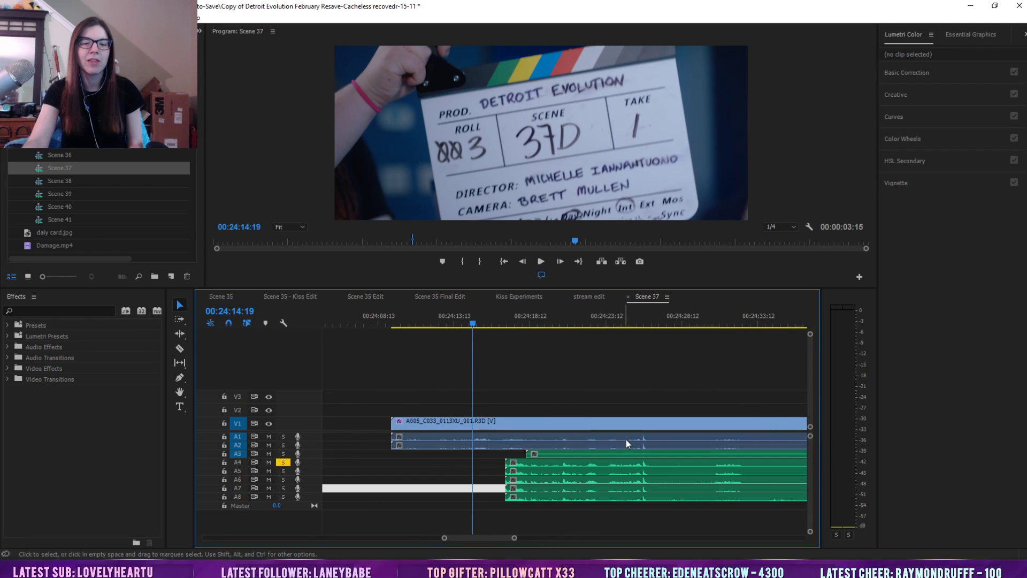
{"action": "left_click", "coordinate": [639, 316]}
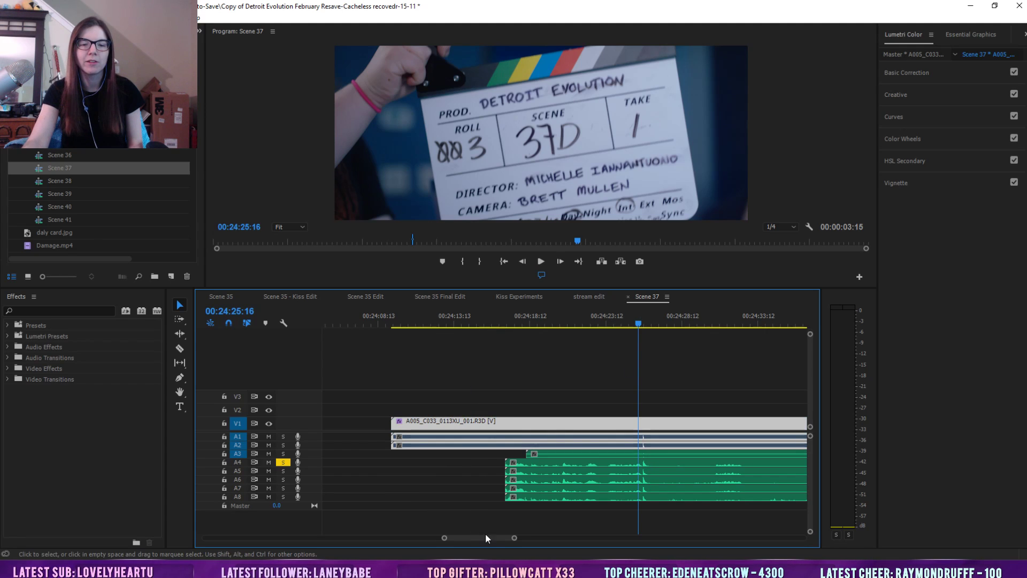
{"action": "left_click_drag", "start_coordinate": [516, 538], "coordinate": [490, 538]}
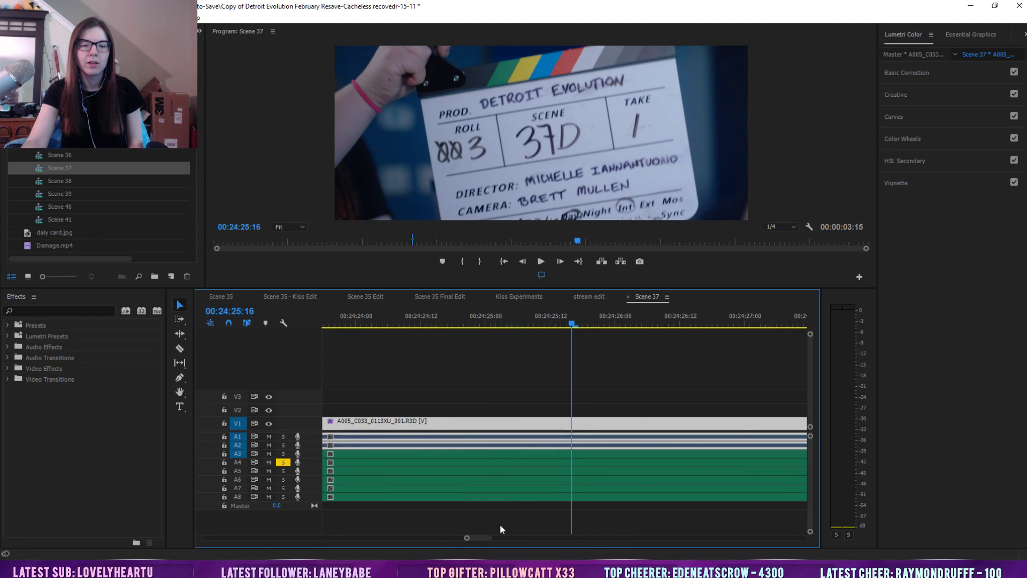
{"action": "left_click", "coordinate": [599, 366]}
{"action": "left_click_drag", "start_coordinate": [490, 538], "coordinate": [527, 541]}
{"action": "key", "text": "space"}
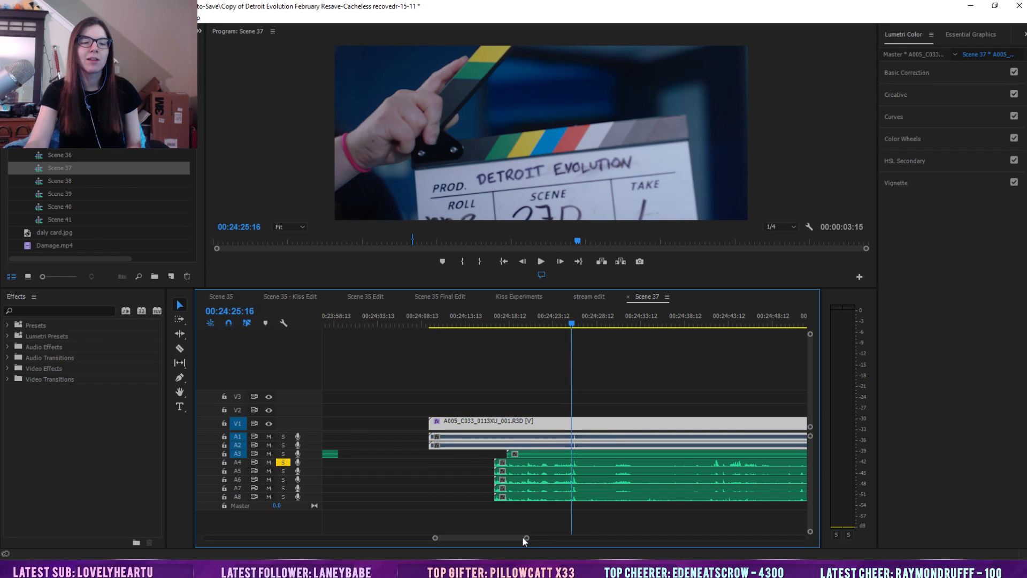
Scrub around the slate clap in Scene 37 from 00:24:25:10 and play the take to hear its synced audio
{"action": "left_click_drag", "start_coordinate": [526, 537], "coordinate": [513, 537]}
{"action": "left_click", "coordinate": [633, 378]}
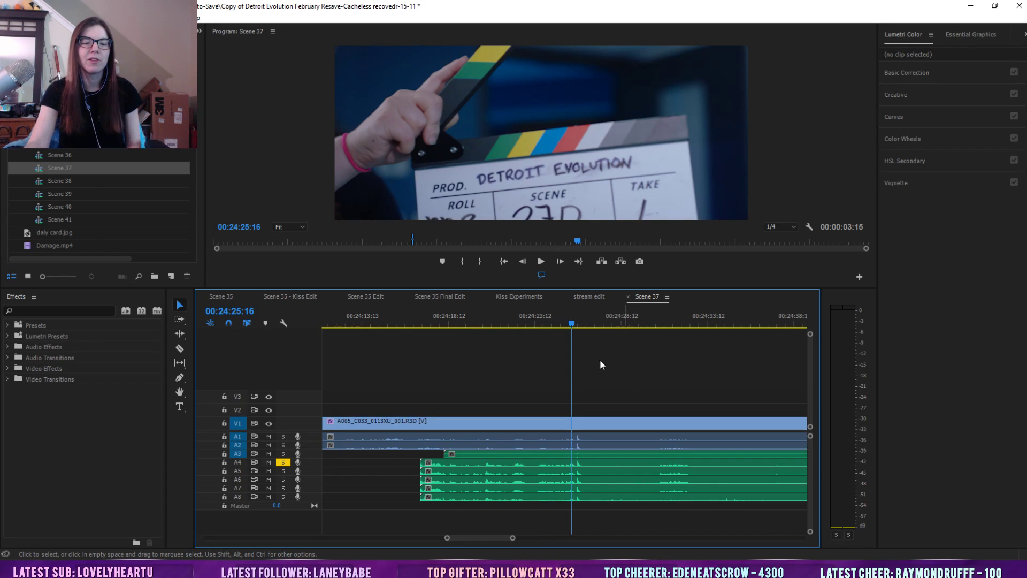
{"action": "left_click", "coordinate": [569, 321]}
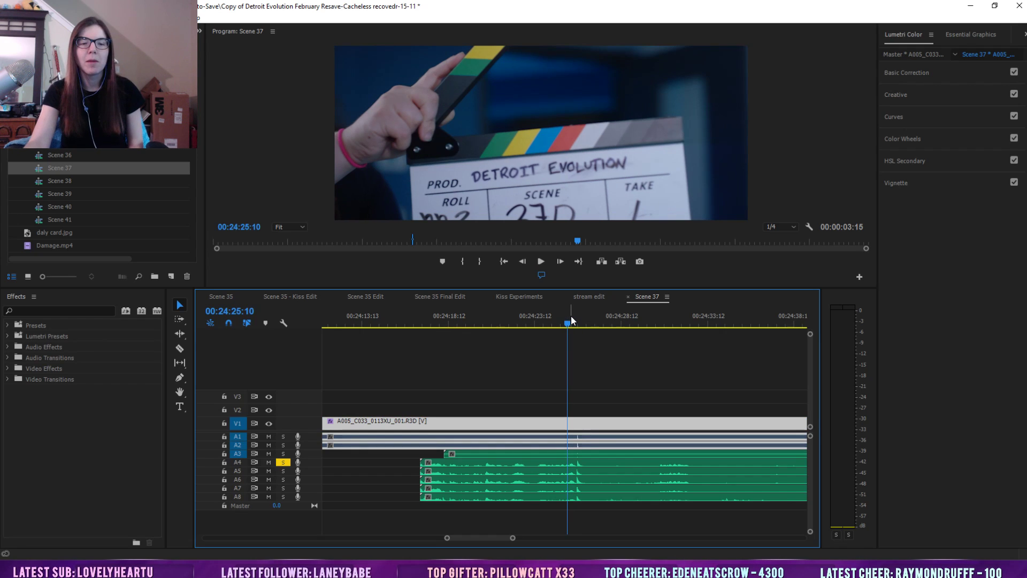
{"action": "left_click_drag", "start_coordinate": [565, 327], "coordinate": [576, 323]}
{"action": "left_click", "coordinate": [540, 262]}
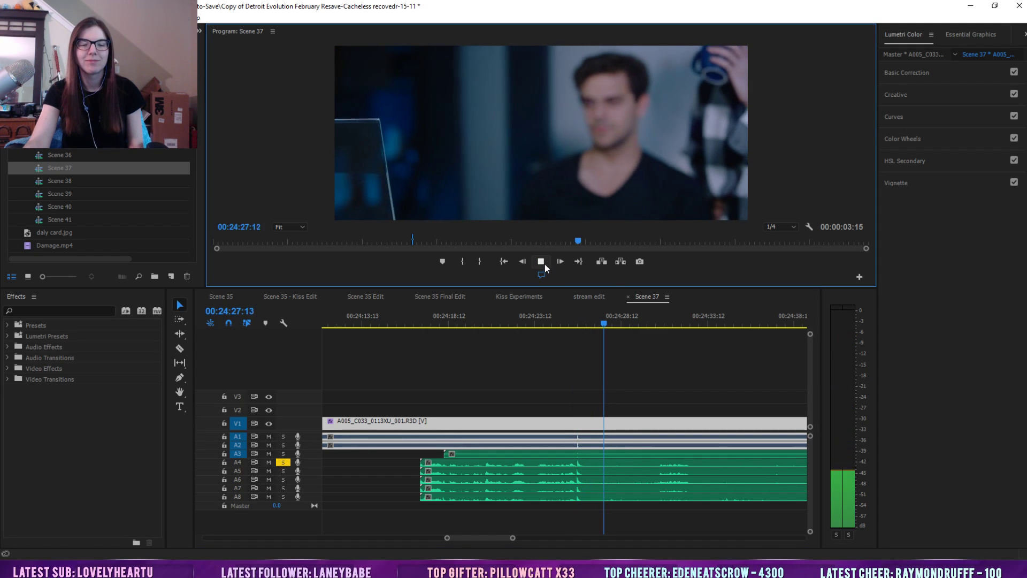
{"action": "left_click", "coordinate": [541, 262]}
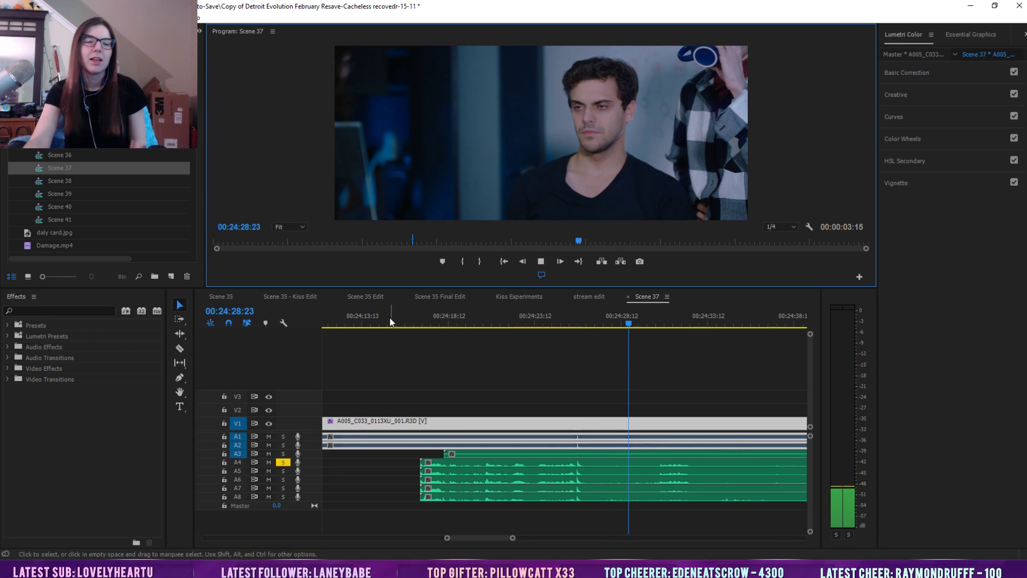
Stop the Scene 37 playback and park the playhead on the 37A slate at 00:04:57:23 in clip A005_C026_0113DY_001.R3D
{"action": "left_click", "coordinate": [388, 316]}
{"action": "left_click_drag", "start_coordinate": [512, 538], "coordinate": [619, 539]}
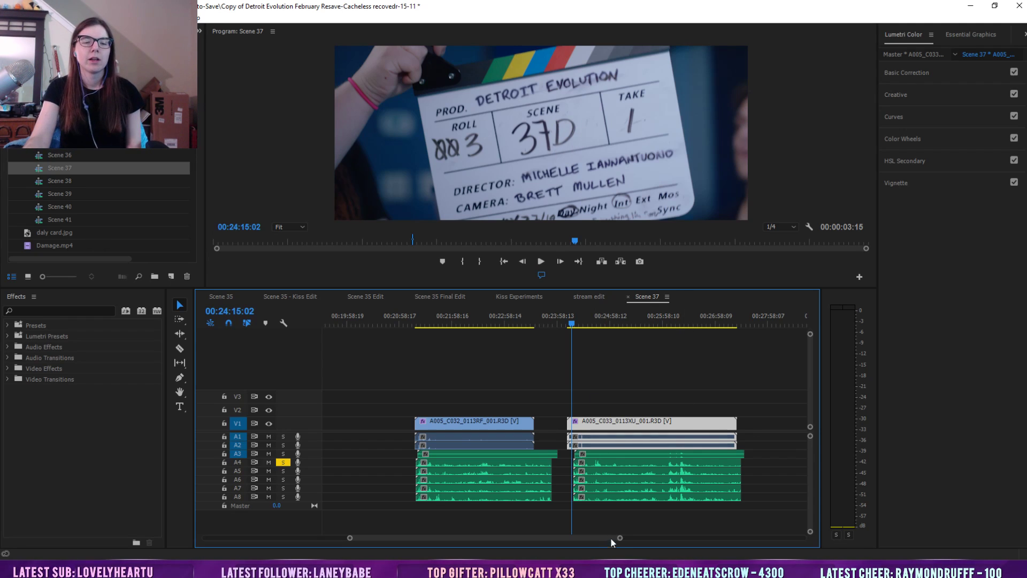
{"action": "left_click_drag", "start_coordinate": [620, 539], "coordinate": [713, 542]}
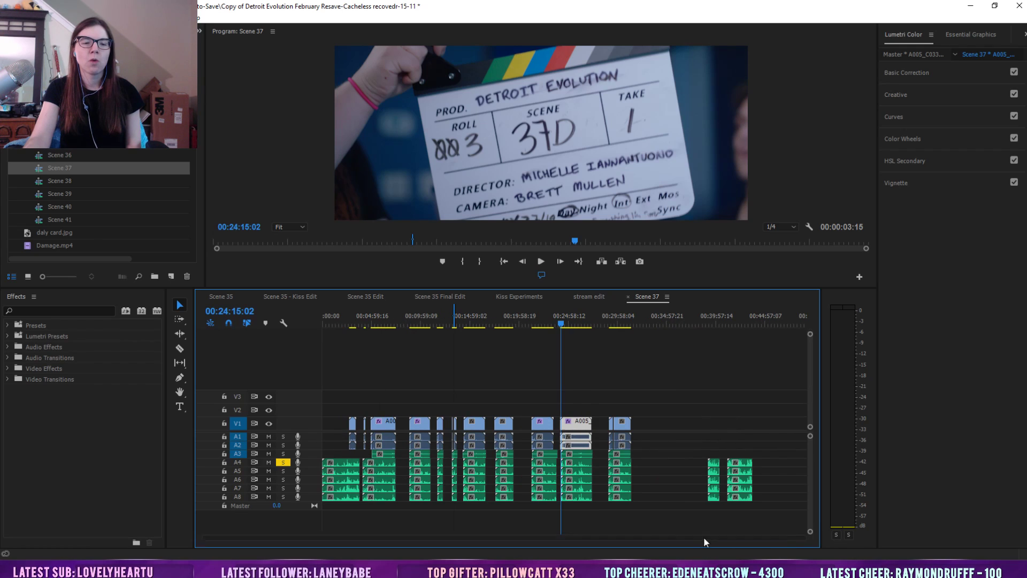
{"action": "left_click", "coordinate": [375, 324]}
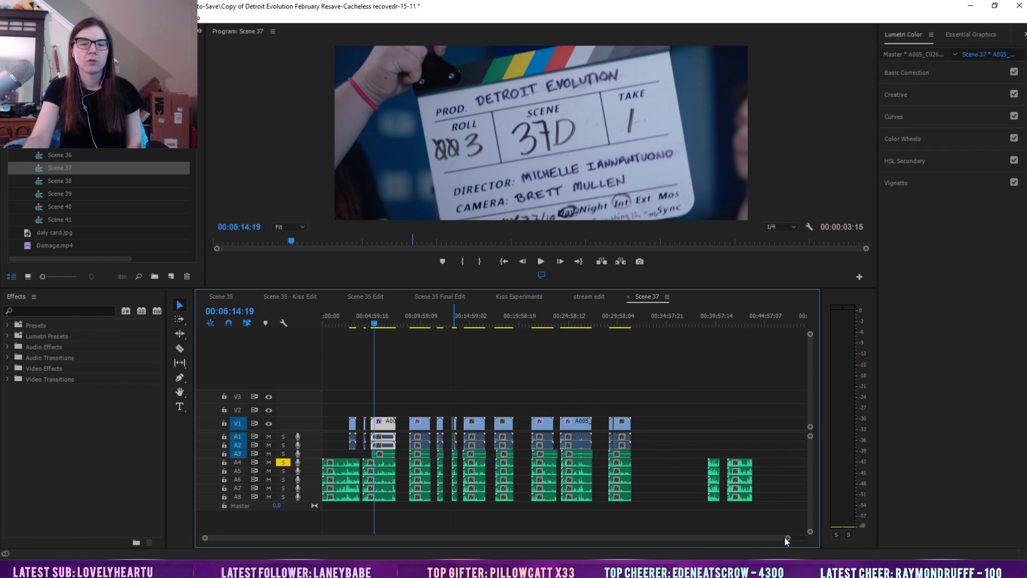
{"action": "left_click_drag", "start_coordinate": [786, 538], "coordinate": [451, 538]}
{"action": "left_click", "coordinate": [583, 356]}
{"action": "left_click", "coordinate": [575, 316]}
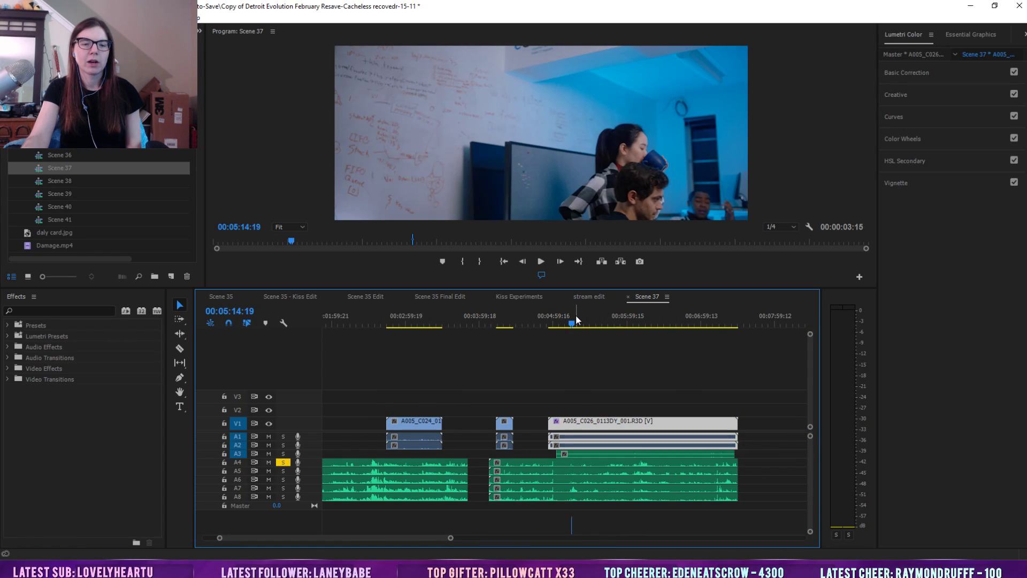
{"action": "left_click_drag", "start_coordinate": [571, 316], "coordinate": [553, 322]}
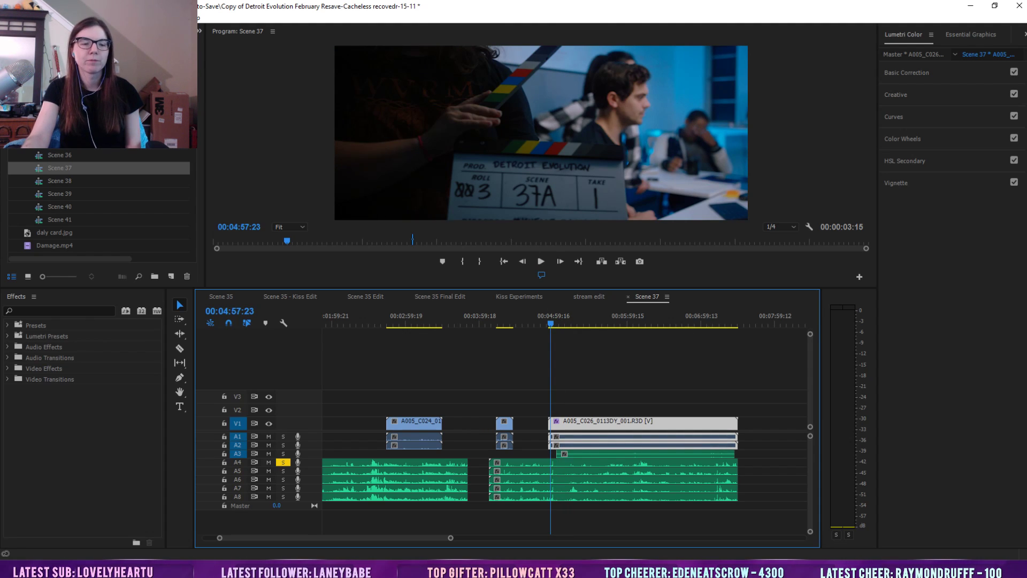
View takes A005_C033 and A005_C032 in Scene 37 at 00:24:43:12, 00:21:34:14 and 00:24:54:22, finishing on the 37D slate at 00:24:23:17
{"action": "left_click_drag", "start_coordinate": [451, 538], "coordinate": [606, 539]}
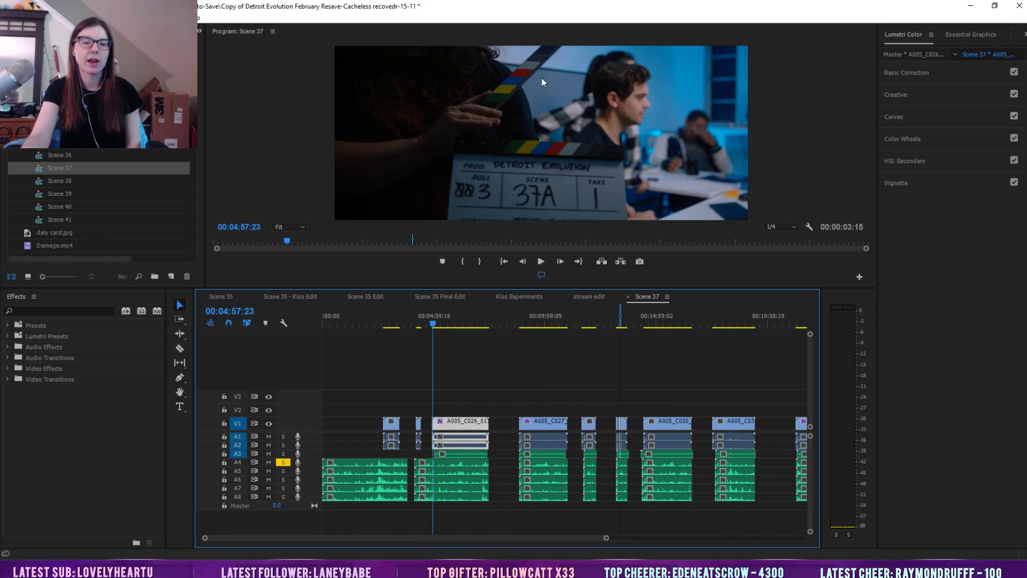
{"action": "left_click_drag", "start_coordinate": [528, 540], "coordinate": [609, 538]}
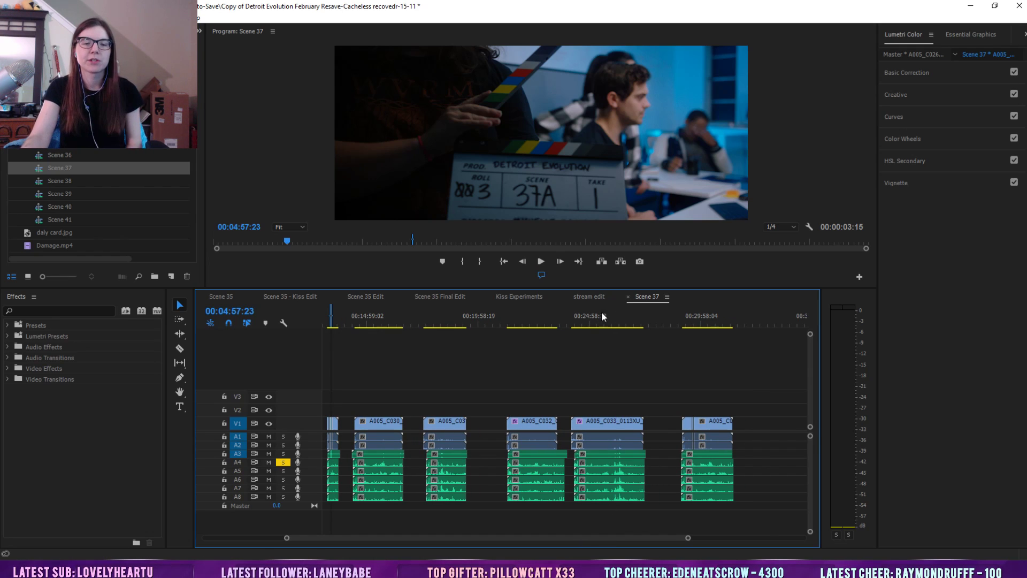
{"action": "left_click", "coordinate": [584, 323]}
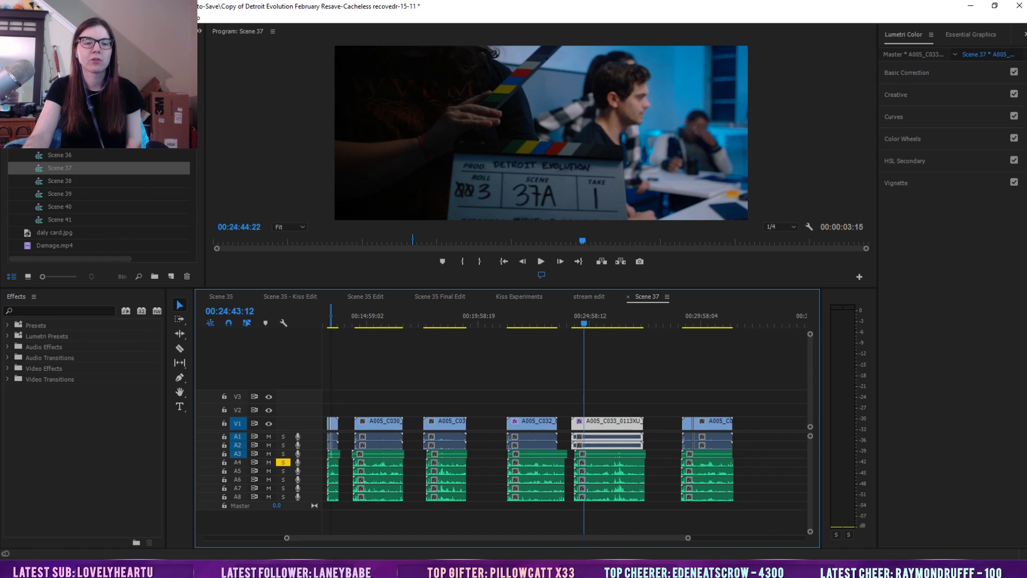
{"action": "left_click_drag", "start_coordinate": [688, 543], "coordinate": [651, 537]}
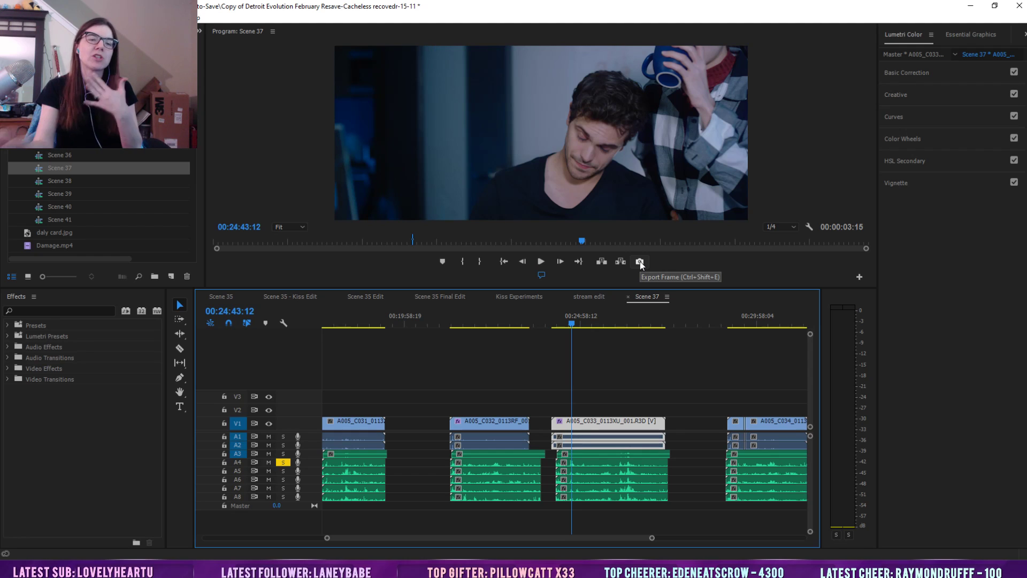
{"action": "left_click", "coordinate": [460, 323]}
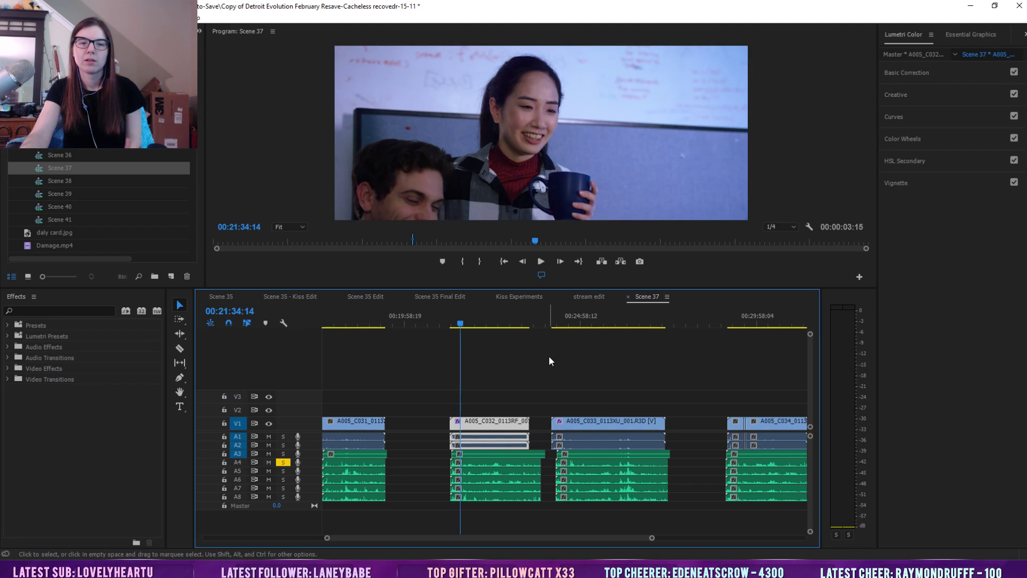
{"action": "left_click", "coordinate": [577, 323]}
{"action": "left_click_drag", "start_coordinate": [629, 538], "coordinate": [651, 538]}
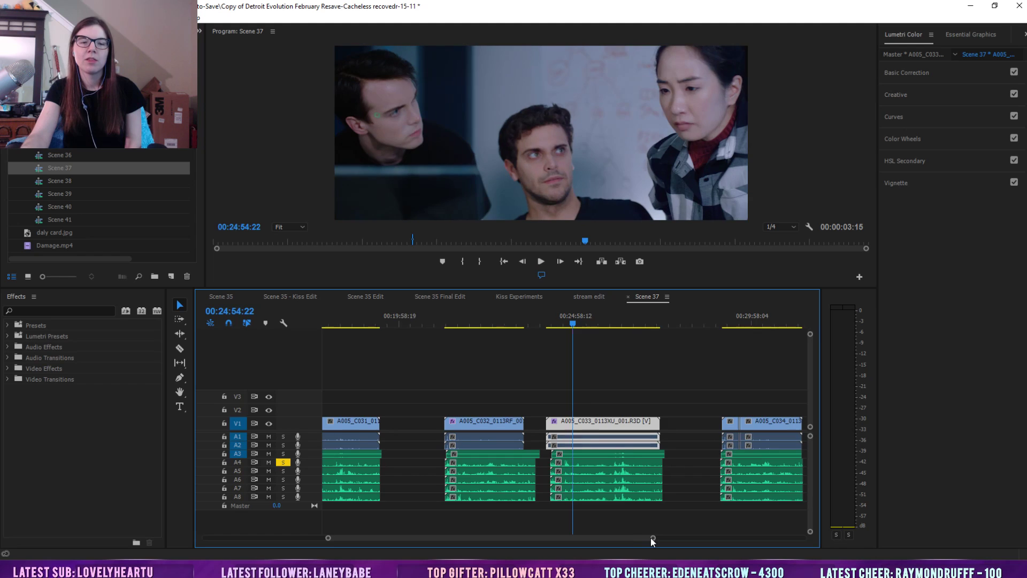
{"action": "left_click", "coordinate": [458, 314]}
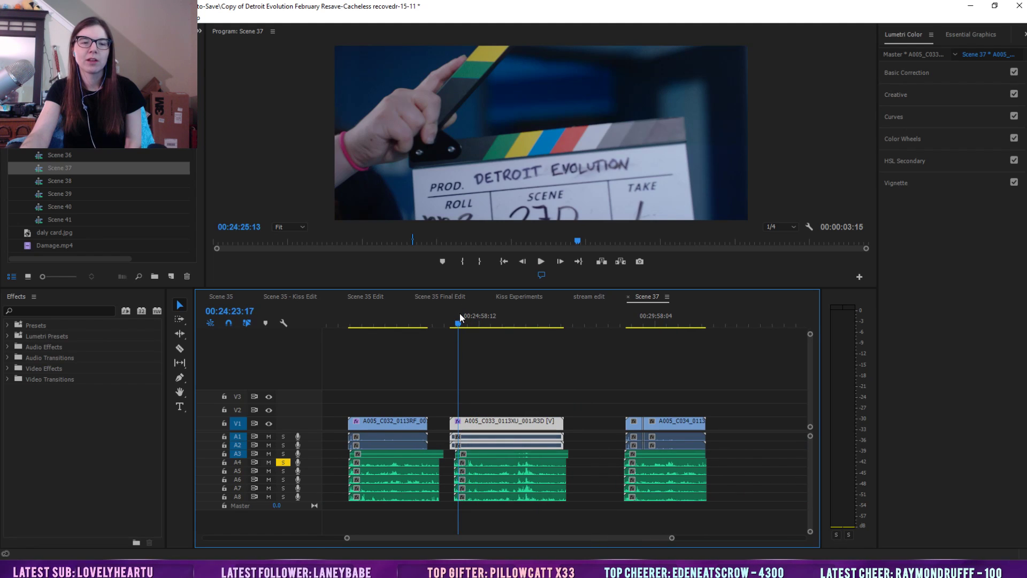
Zoom in on the start of A005_C034_0113JV_001.R3D and place the playhead on the 37E slate clap at 00:29:13:08
{"action": "left_click", "coordinate": [630, 333]}
{"action": "mouse_move", "coordinate": [632, 318]}
{"action": "left_mouse_down"}
{"action": "mouse_move", "coordinate": [634, 310]}
{"action": "mouse_move", "coordinate": [631, 319]}
{"action": "left_mouse_up"}
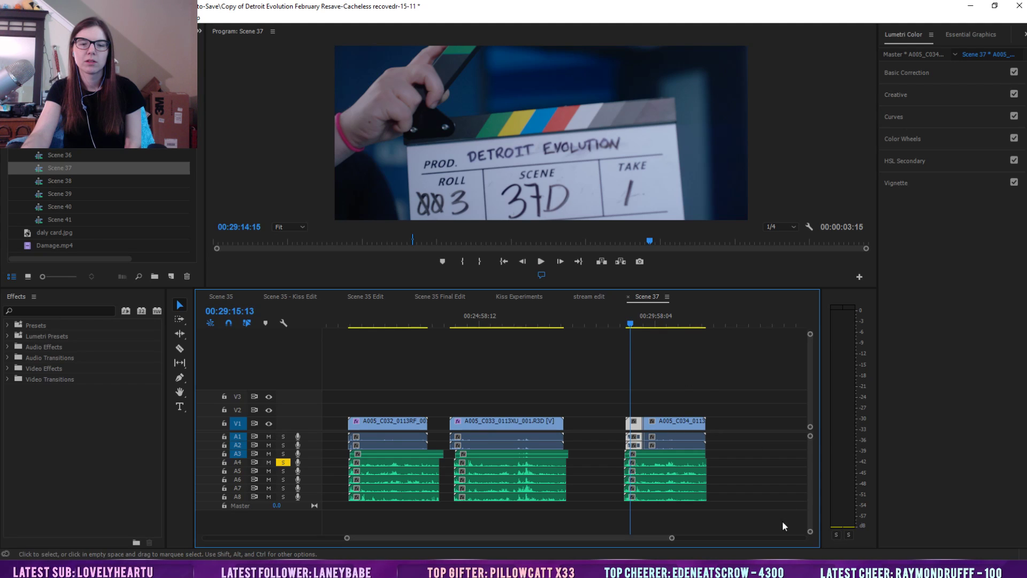
{"action": "scroll", "coordinate": [531, 539], "scroll_direction": "up", "scroll_amount": 6}
{"action": "scroll", "coordinate": [531, 539], "scroll_direction": "down", "scroll_amount": 5}
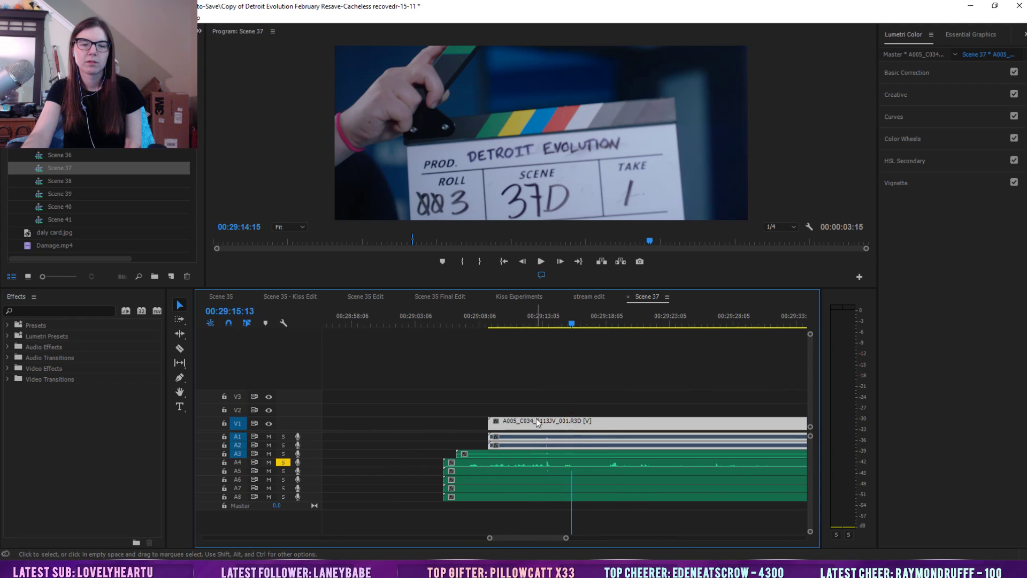
{"action": "left_click_drag", "start_coordinate": [540, 326], "coordinate": [544, 326]}
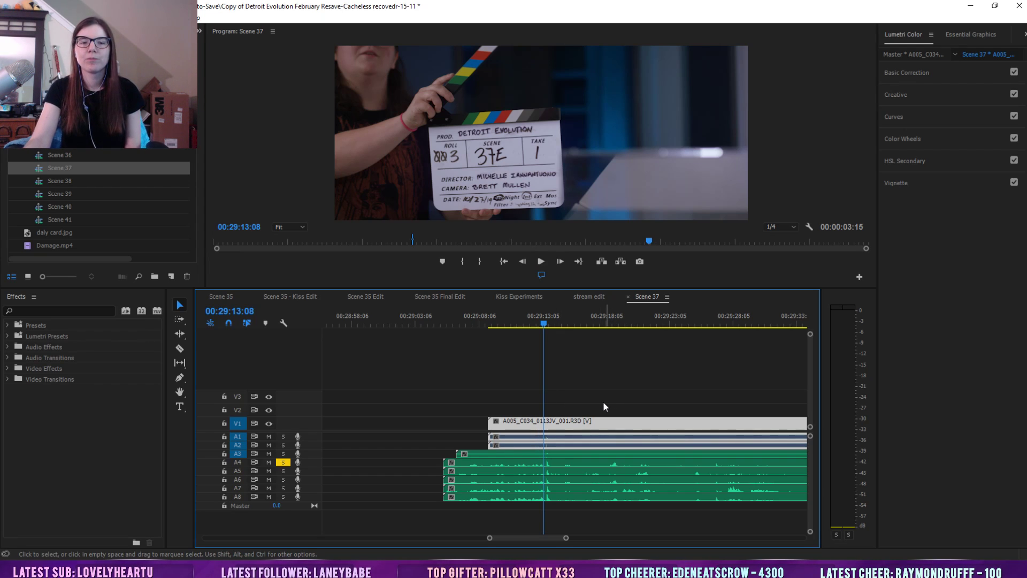
Review take A005_C033_0113XU_001.R3D from its start at 00:24:07:10 to past its end at 00:27:37:01, leaving no clip selected
{"action": "left_click_drag", "start_coordinate": [566, 537], "coordinate": [625, 538]}
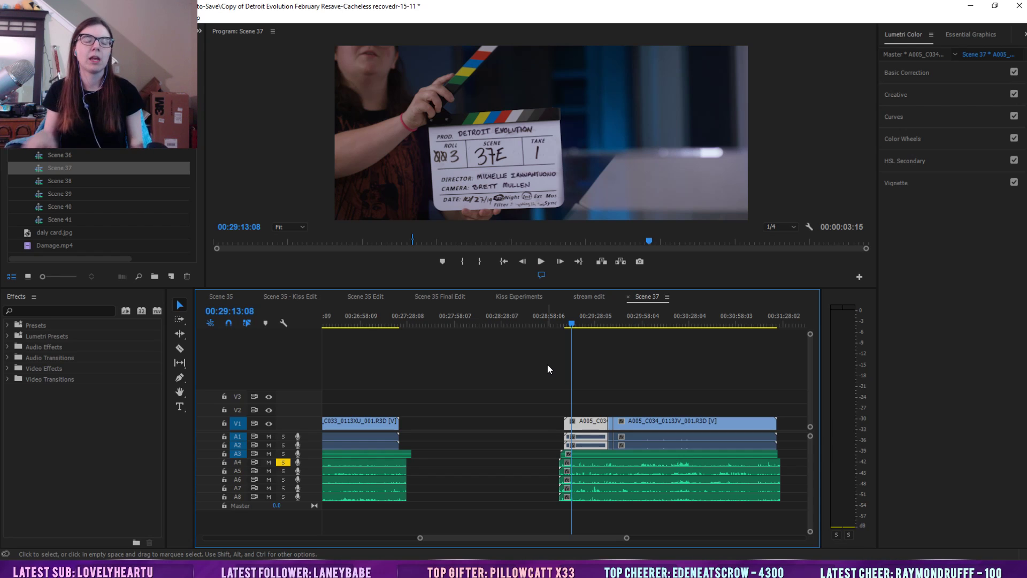
{"action": "mouse_move", "coordinate": [626, 538]}
{"action": "left_mouse_down"}
{"action": "mouse_move", "coordinate": [672, 540]}
{"action": "mouse_move", "coordinate": [644, 541]}
{"action": "left_mouse_up"}
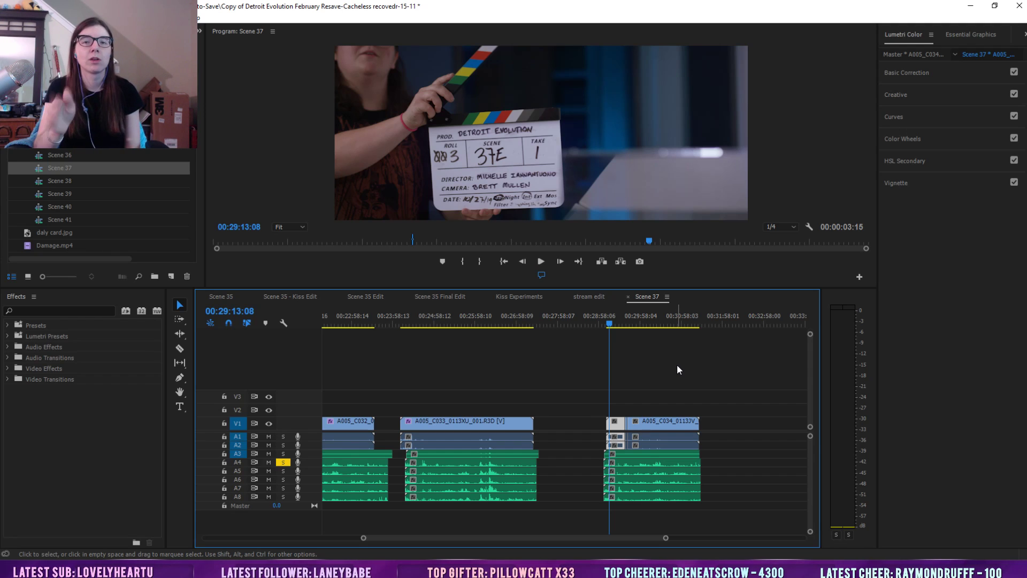
{"action": "left_click", "coordinate": [532, 320]}
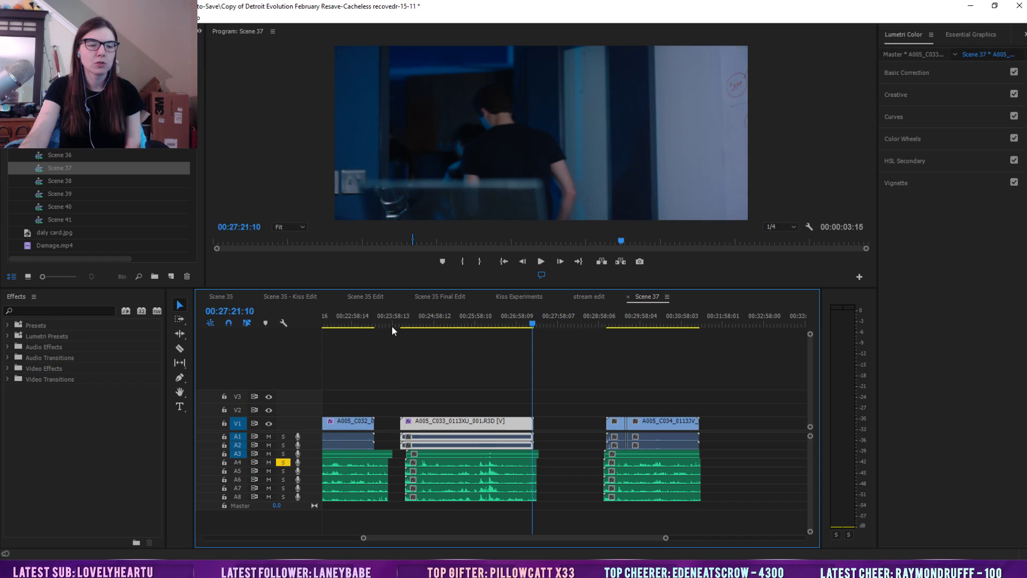
{"action": "left_click", "coordinate": [395, 325]}
{"action": "left_click", "coordinate": [398, 324]}
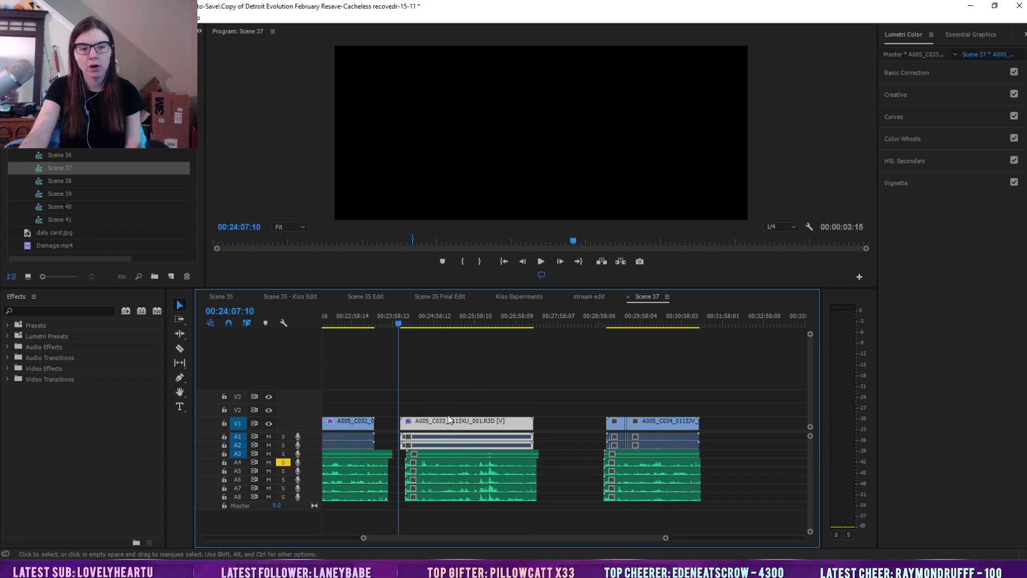
{"action": "left_click", "coordinate": [417, 310]}
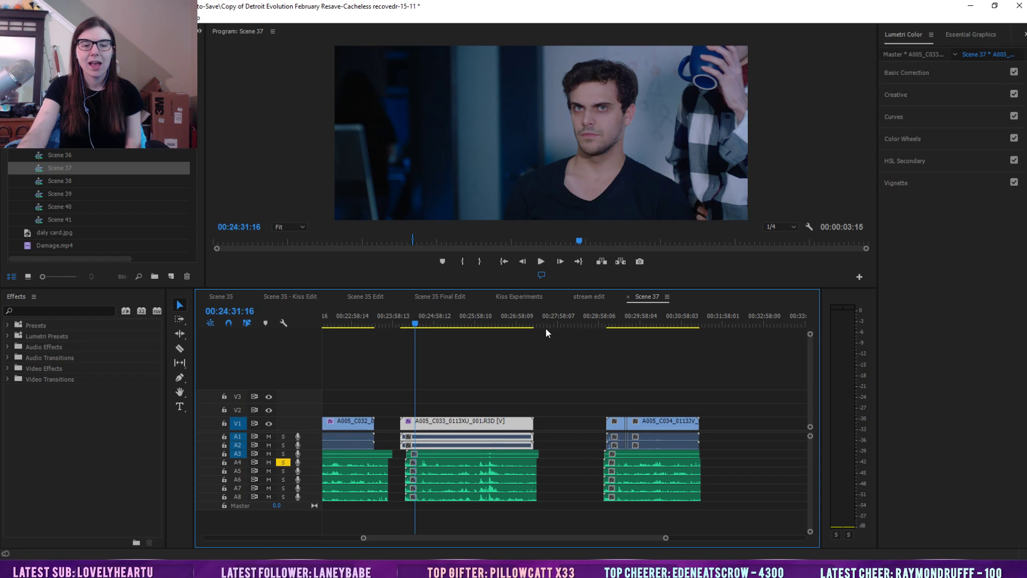
{"action": "left_click_drag", "start_coordinate": [447, 321], "coordinate": [547, 356]}
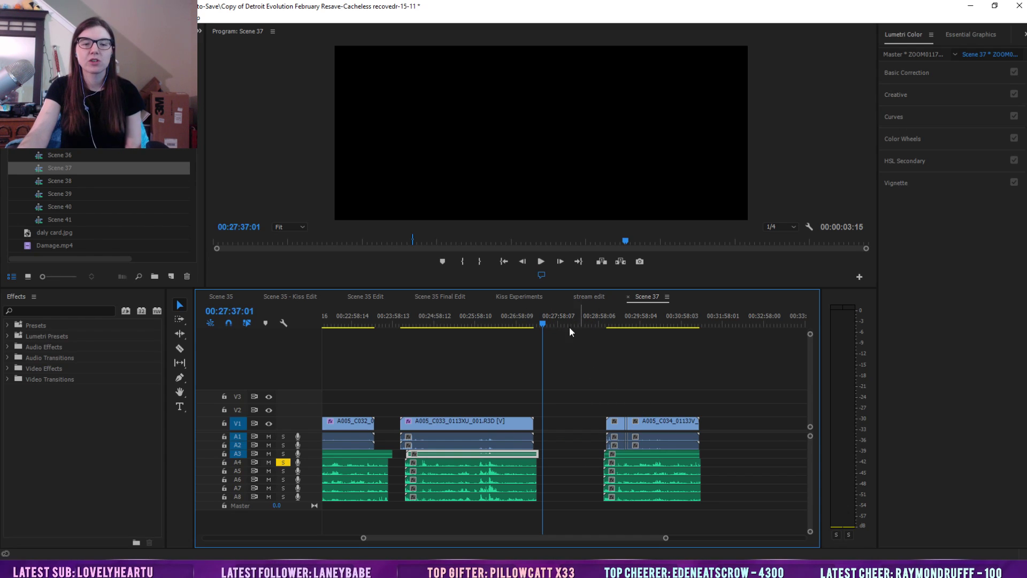
{"action": "left_click", "coordinate": [567, 428]}
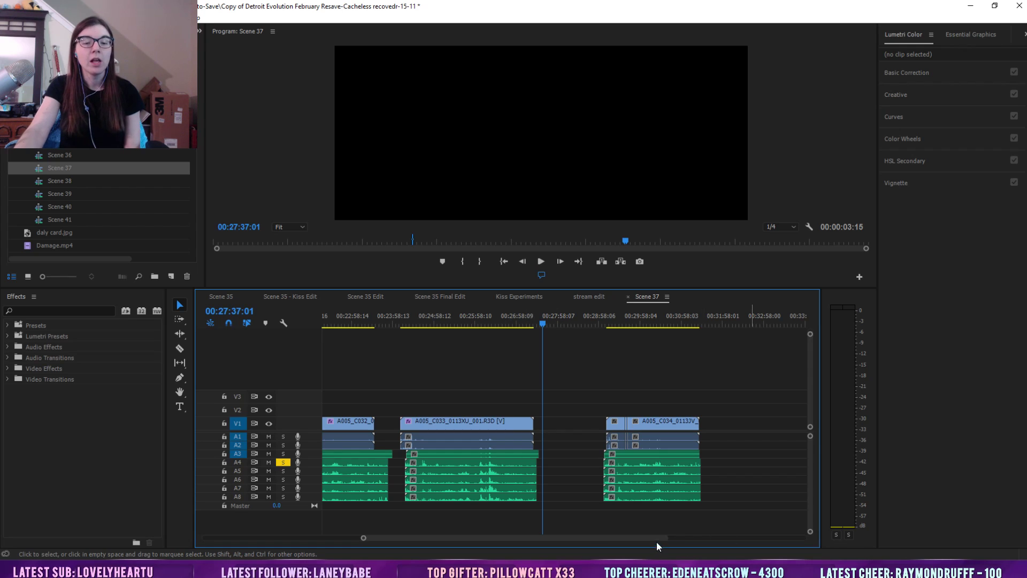
{"action": "left_click_drag", "start_coordinate": [665, 538], "coordinate": [803, 541]}
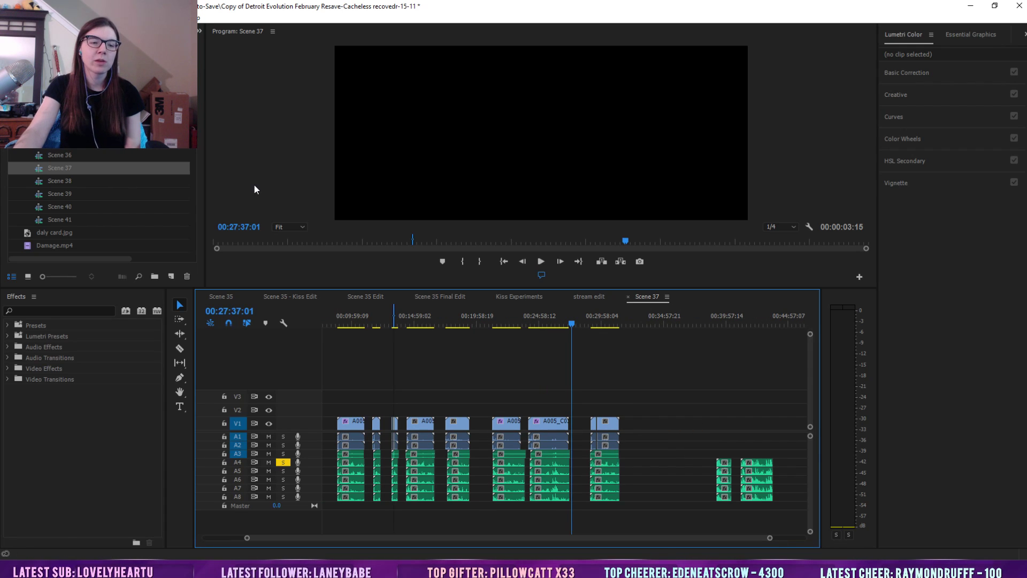
Switch to the Scene 35 sequence and check its clip layout at 00:19:44:17 and 00:36:05:04, leaving no clip selected
{"action": "left_click", "coordinate": [223, 297]}
{"action": "left_click_drag", "start_coordinate": [653, 539], "coordinate": [390, 544]}
{"action": "mouse_move", "coordinate": [660, 541]}
{"action": "left_mouse_down"}
{"action": "mouse_move", "coordinate": [725, 542]}
{"action": "mouse_move", "coordinate": [670, 539]}
{"action": "left_mouse_up"}
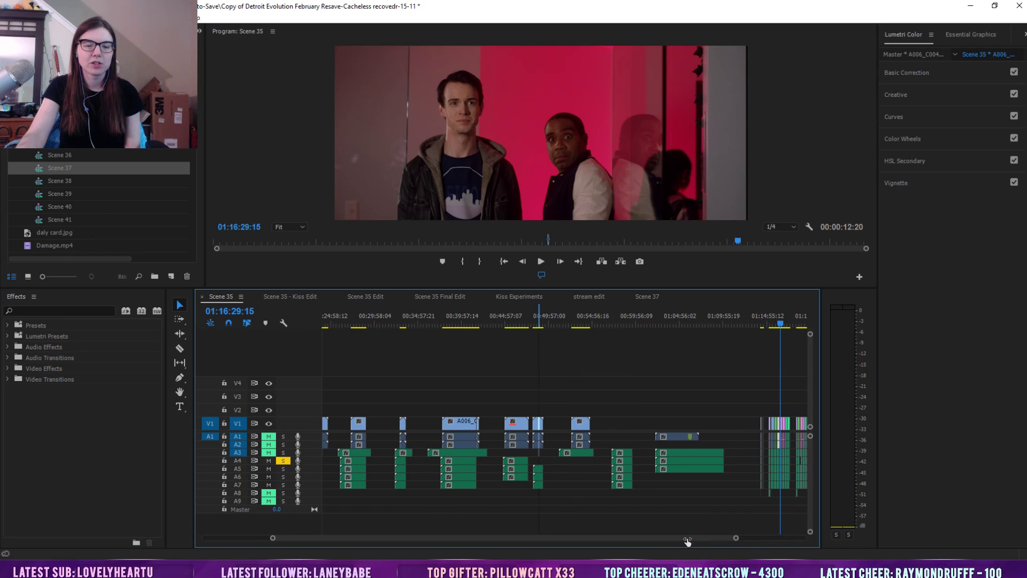
{"action": "left_click_drag", "start_coordinate": [665, 538], "coordinate": [688, 539]}
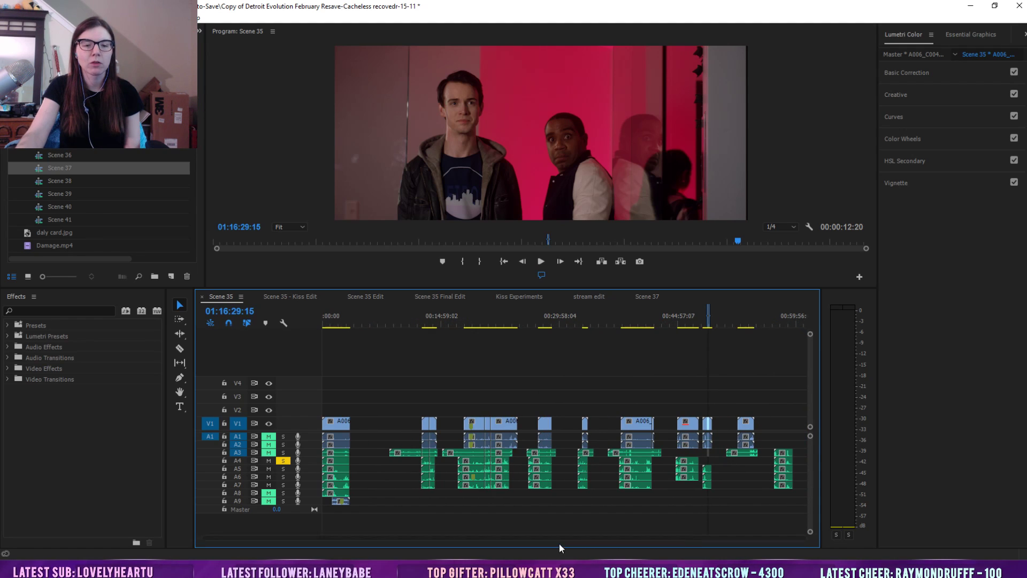
{"action": "left_click", "coordinate": [478, 314]}
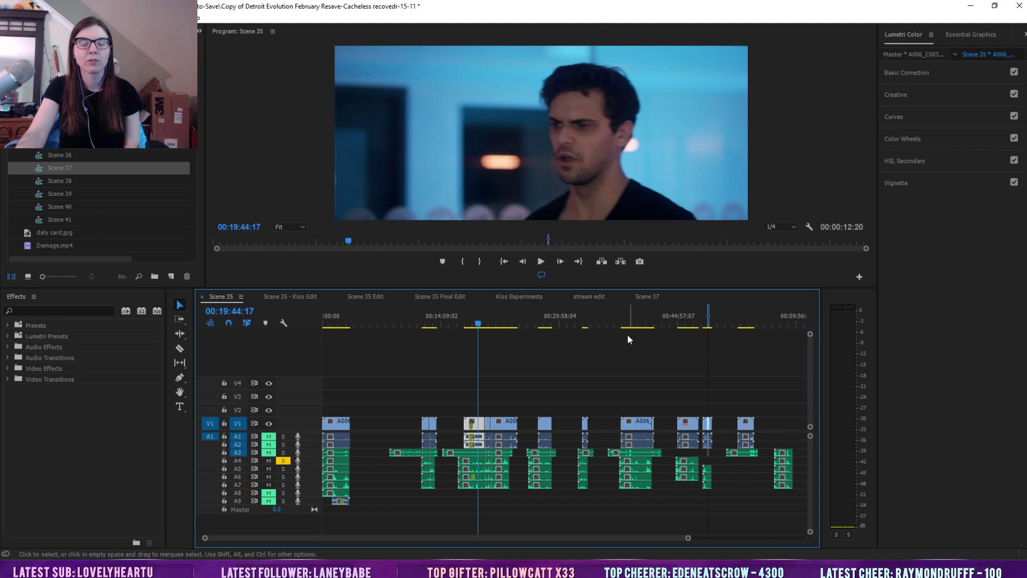
{"action": "left_click", "coordinate": [613, 322]}
{"action": "left_click_drag", "start_coordinate": [609, 324], "coordinate": [608, 324]}
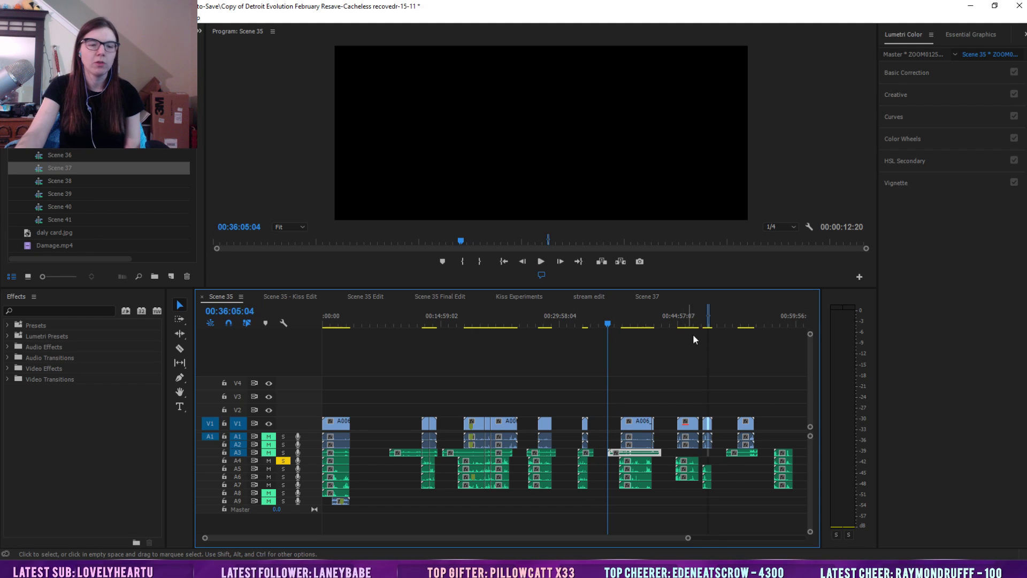
{"action": "left_click", "coordinate": [652, 358]}
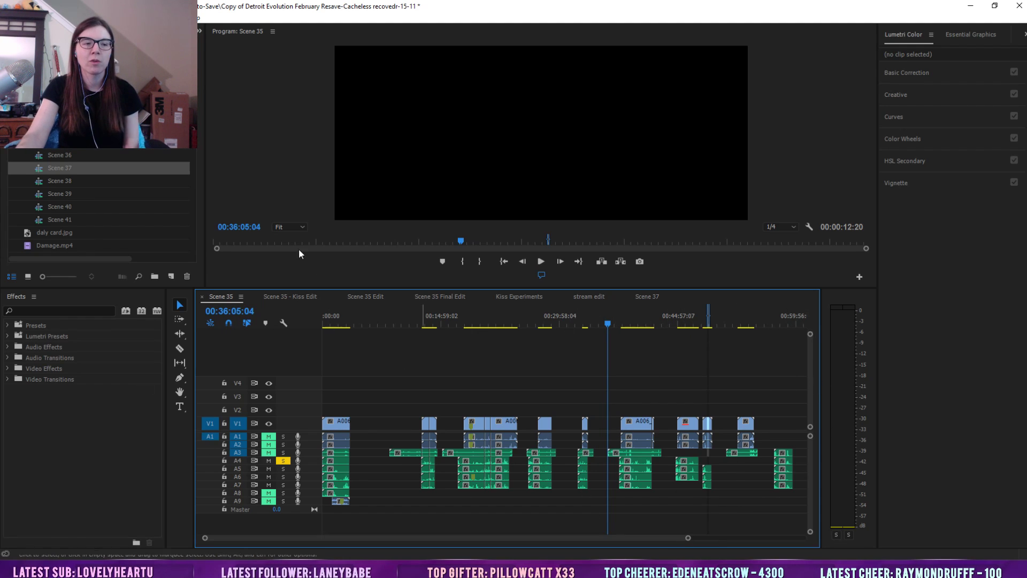
Collapse the D. Scene Sequences bin and select the D. Scene Edits bin in the project
{"action": "scroll", "coordinate": [70, 160], "scroll_direction": "up", "scroll_amount": 9}
{"action": "scroll", "coordinate": [70, 171], "scroll_direction": "up", "scroll_amount": 10}
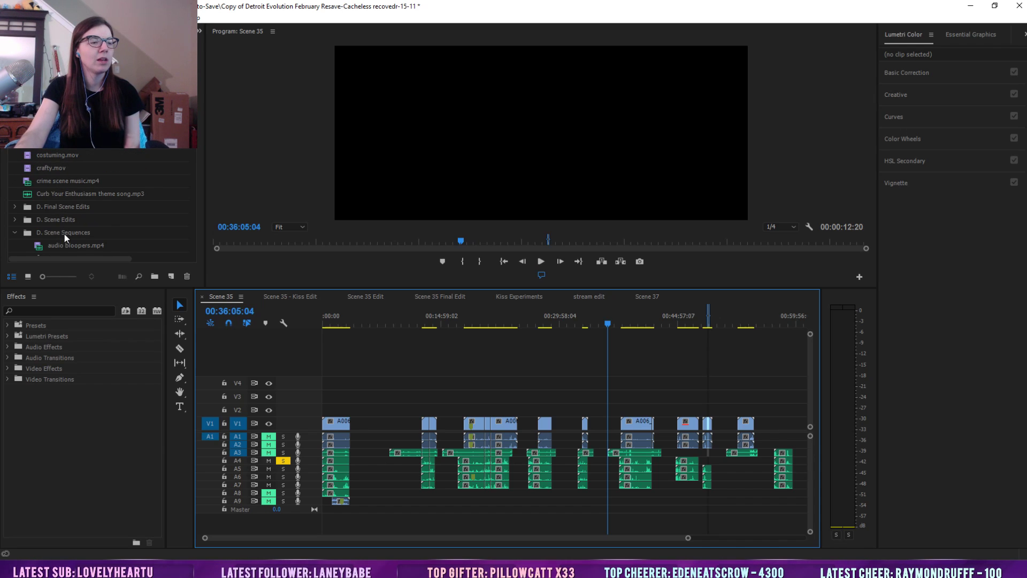
{"action": "left_click", "coordinate": [15, 233]}
{"action": "left_click", "coordinate": [66, 219]}
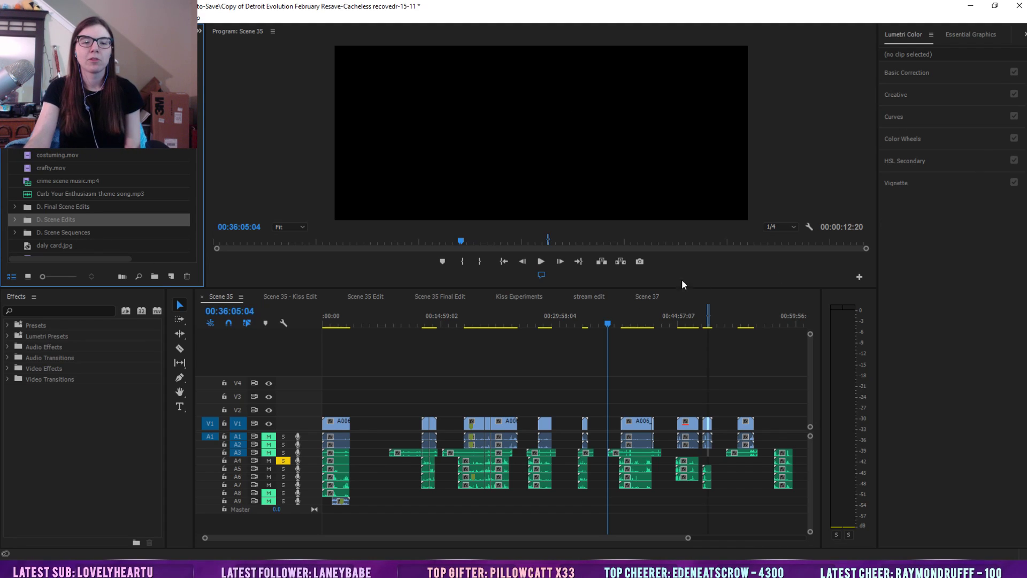
Return to the Scene 37 sequence, view its whole timeline, and close the sequence
{"action": "left_click", "coordinate": [649, 296]}
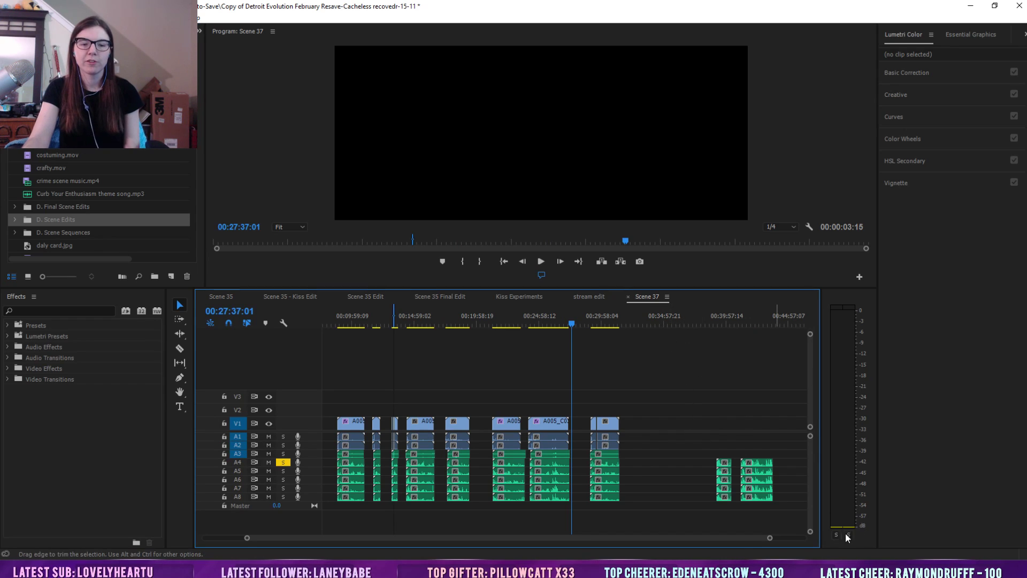
{"action": "mouse_move", "coordinate": [771, 539]}
{"action": "left_mouse_down"}
{"action": "mouse_move", "coordinate": [726, 541]}
{"action": "mouse_move", "coordinate": [774, 539]}
{"action": "left_mouse_up"}
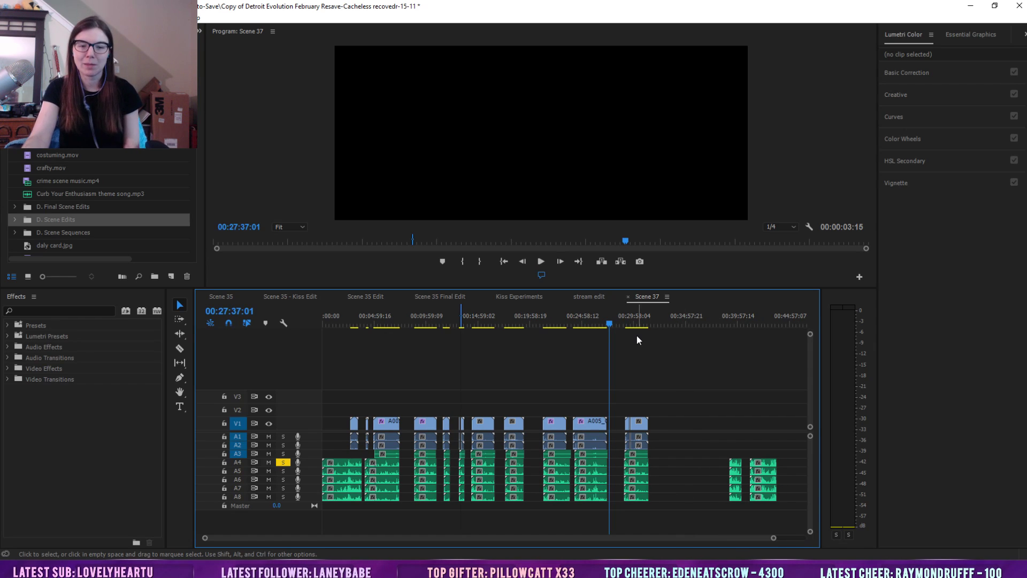
{"action": "left_click", "coordinate": [628, 298]}
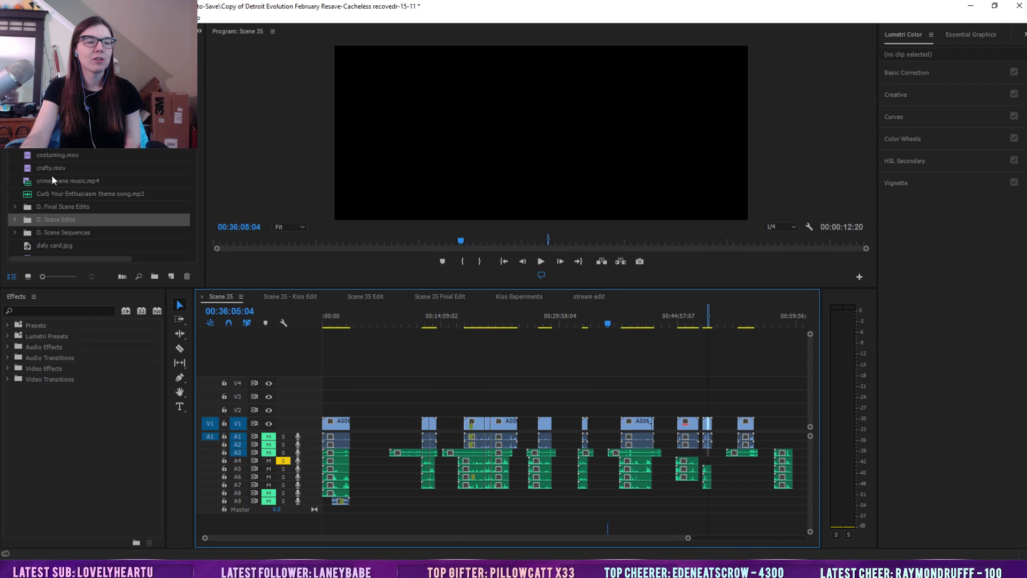
Expand the D. Scene Edits bin and locate the Scene 35 edits and the "stream edit" sequence
{"action": "left_click", "coordinate": [16, 220]}
{"action": "left_click_drag", "start_coordinate": [193, 134], "coordinate": [193, 142]}
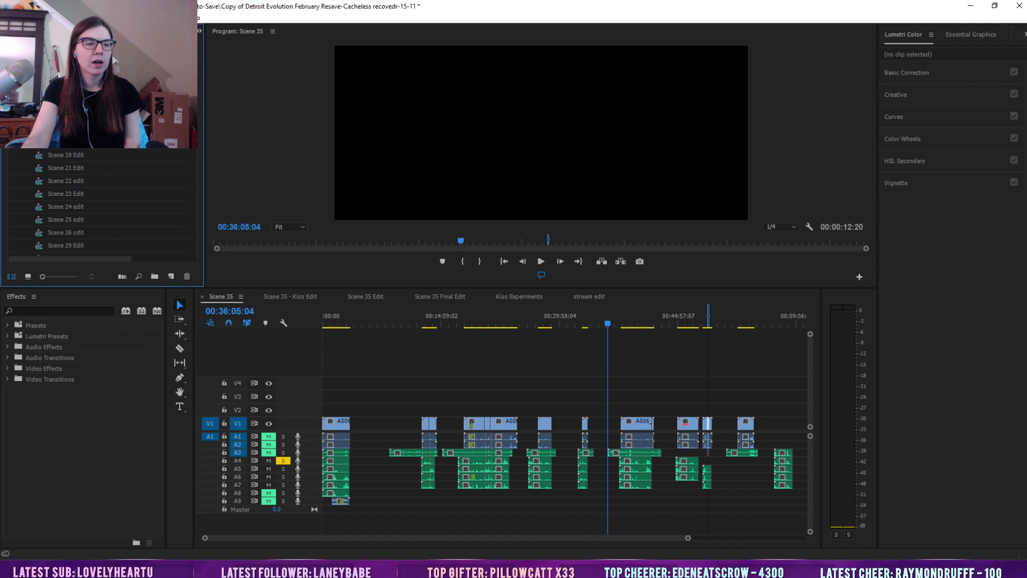
{"action": "scroll", "coordinate": [124, 192], "scroll_direction": "down", "scroll_amount": 2}
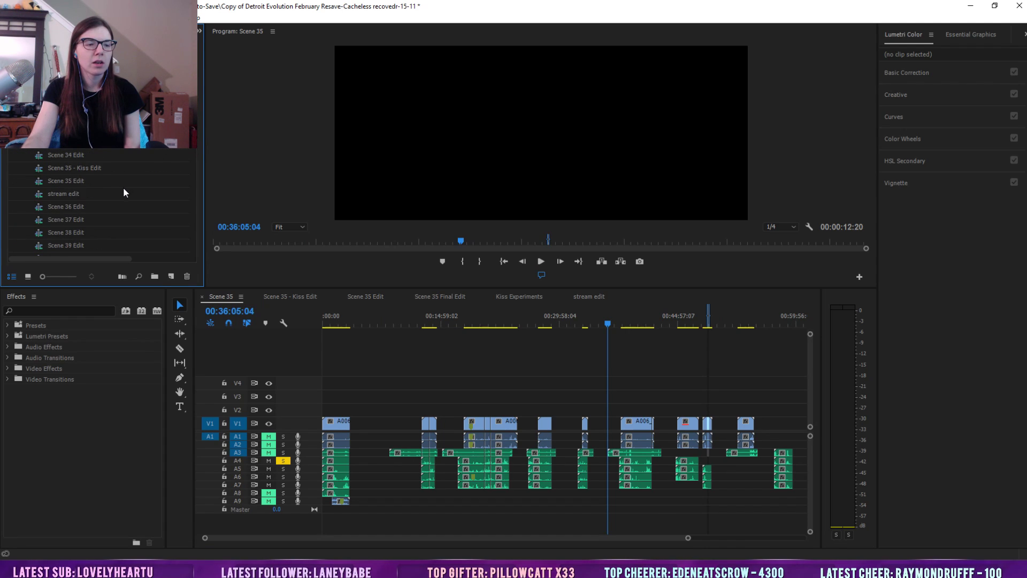
Open the Scene 37 Edit sequence and view the assembled clips at the start of its timeline
{"action": "double_click", "coordinate": [71, 223]}
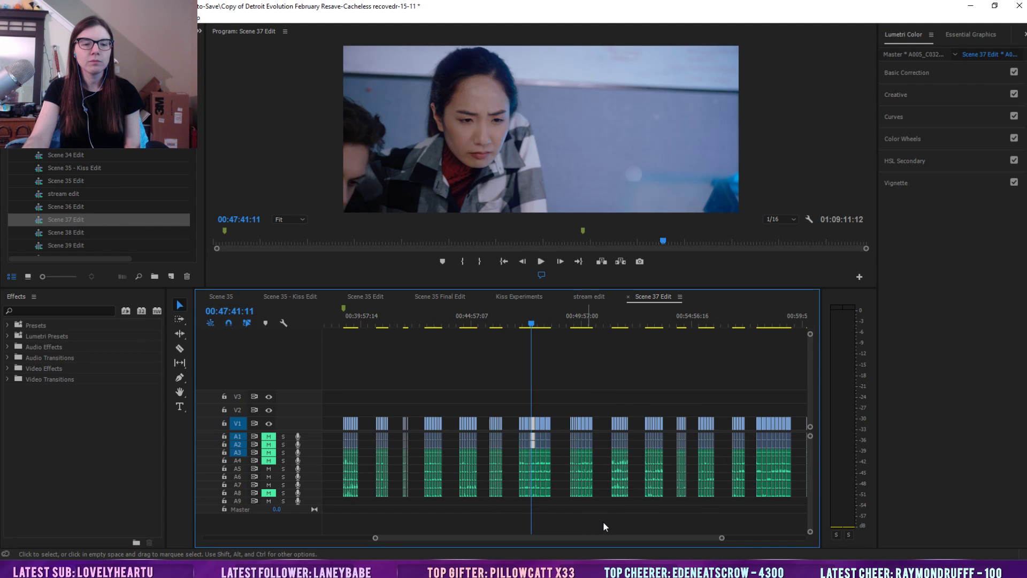
{"action": "mouse_move", "coordinate": [722, 538]}
{"action": "left_mouse_down"}
{"action": "mouse_move", "coordinate": [804, 542]}
{"action": "mouse_move", "coordinate": [424, 538]}
{"action": "left_mouse_up"}
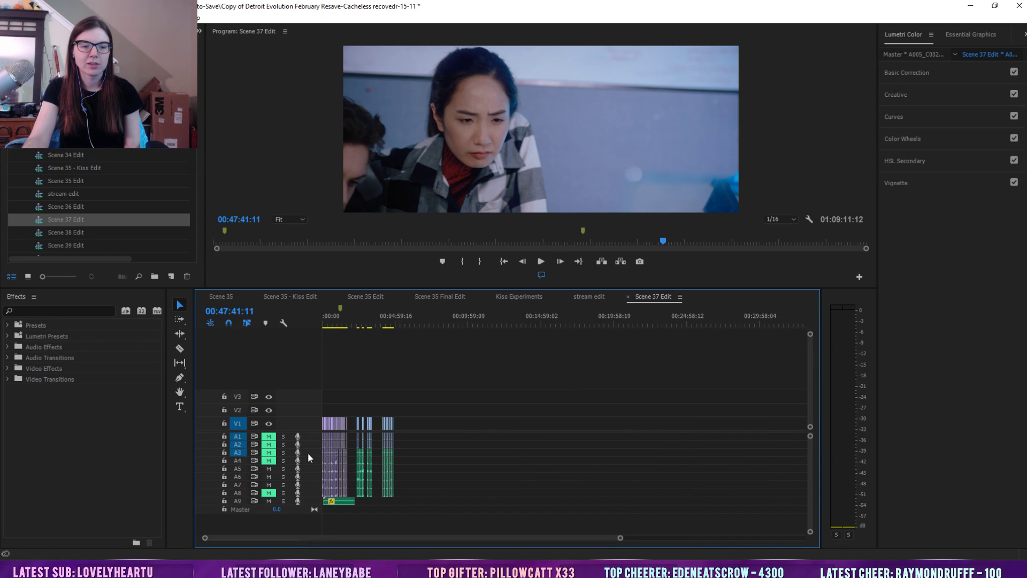
{"action": "left_click", "coordinate": [330, 316]}
{"action": "left_click_drag", "start_coordinate": [620, 537], "coordinate": [508, 542]}
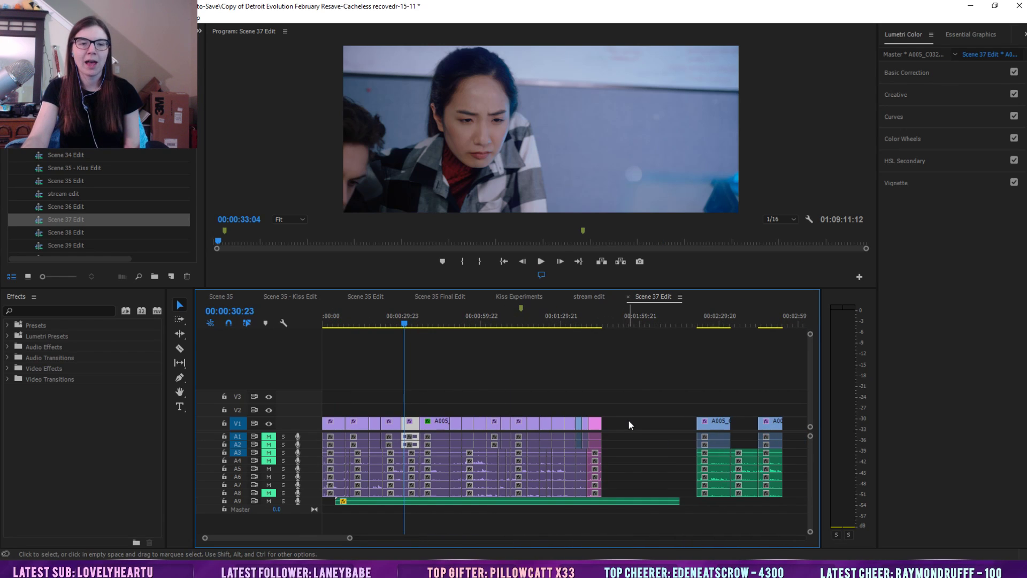
Scrub the opening clips of Scene 37 Edit to 00:00:35:04, leaving no clip selected
{"action": "left_click_drag", "start_coordinate": [407, 323], "coordinate": [465, 327]}
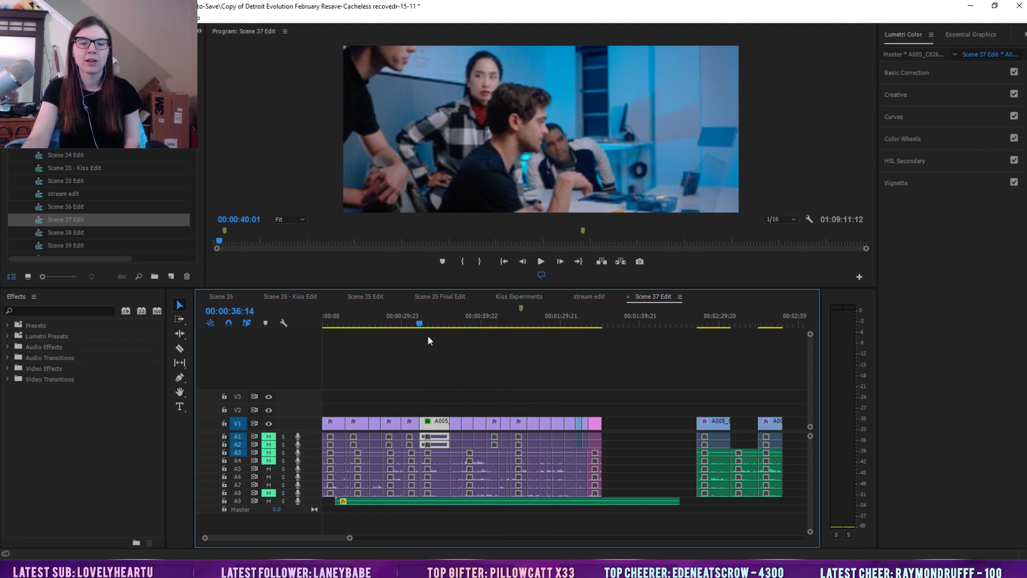
{"action": "left_click_drag", "start_coordinate": [431, 337], "coordinate": [415, 340]}
{"action": "left_click", "coordinate": [524, 368]}
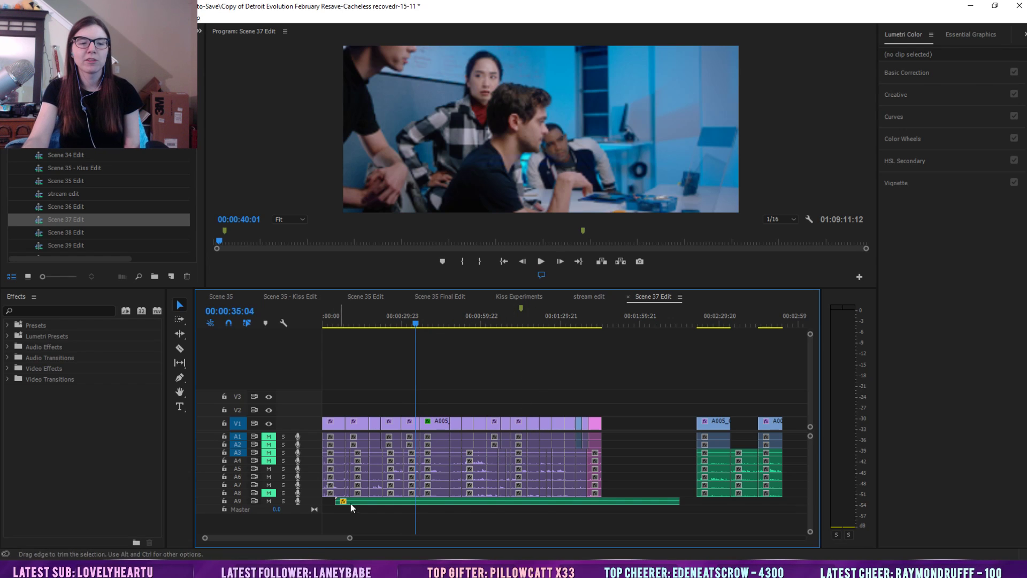
{"action": "left_click", "coordinate": [408, 425]}
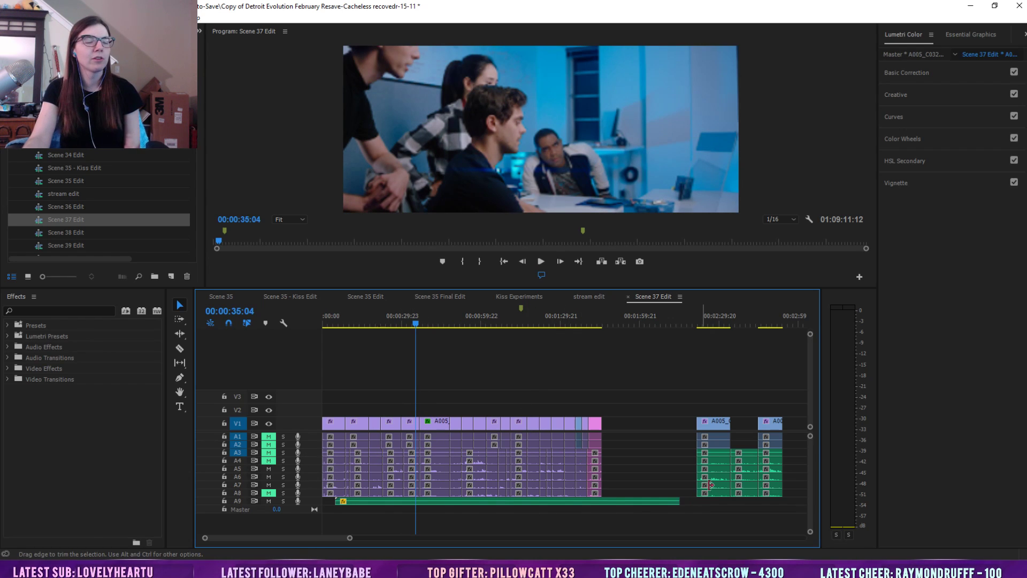
{"action": "left_click", "coordinate": [493, 367]}
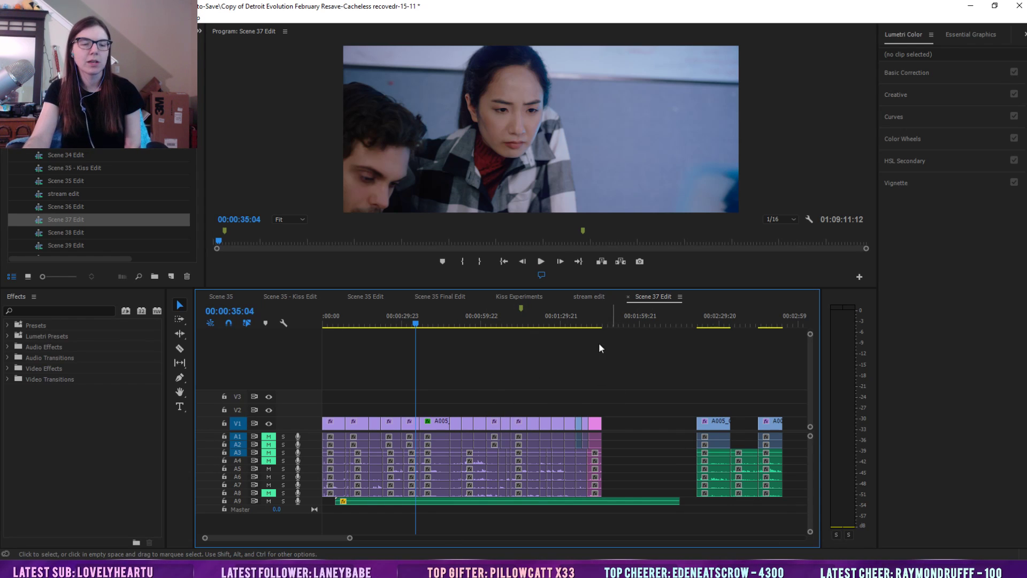
Preview the assembled Scene 37 edit from 00:00:37:19 through to 00:01:28:09
{"action": "left_click_drag", "start_coordinate": [415, 322], "coordinate": [422, 319]}
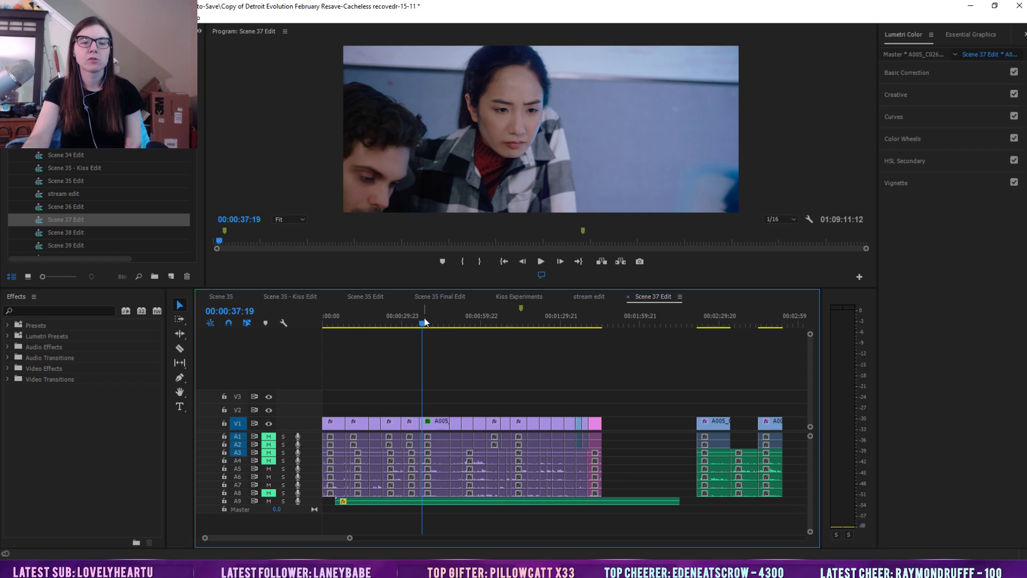
{"action": "left_click", "coordinate": [447, 324]}
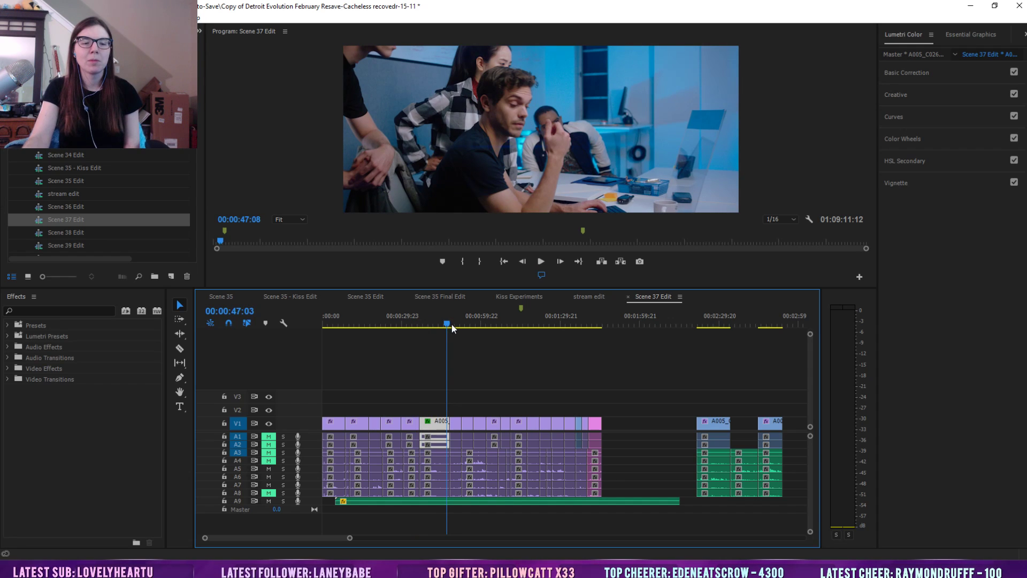
{"action": "left_click", "coordinate": [536, 324]}
{"action": "left_click", "coordinate": [558, 323]}
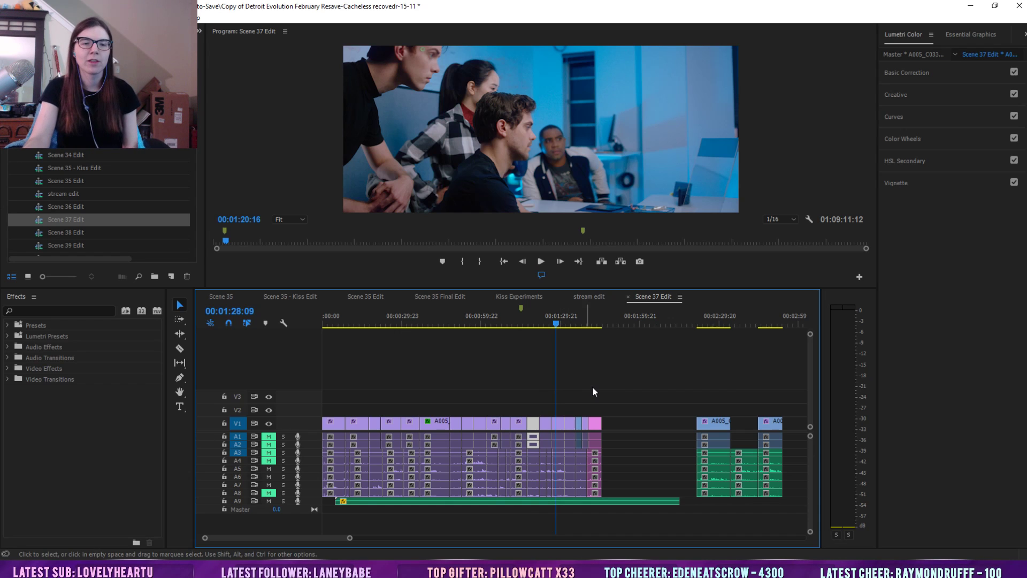
Inspect the last clips of the assembled edit closely at 00:01:31:01, leaving no clip selected
{"action": "left_click_drag", "start_coordinate": [352, 539], "coordinate": [323, 538]}
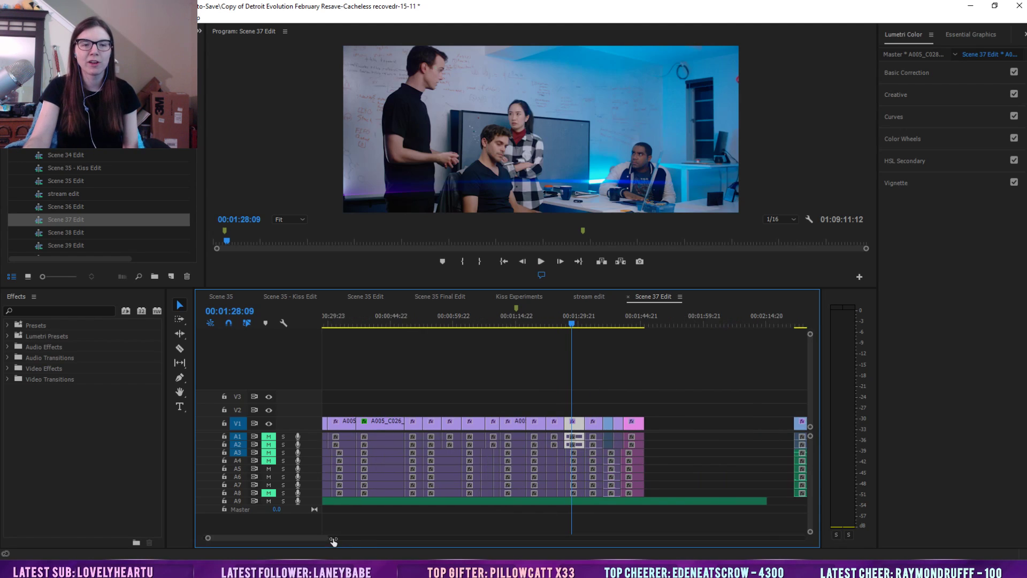
{"action": "left_click", "coordinate": [580, 344]}
{"action": "left_click_drag", "start_coordinate": [572, 319], "coordinate": [586, 326]}
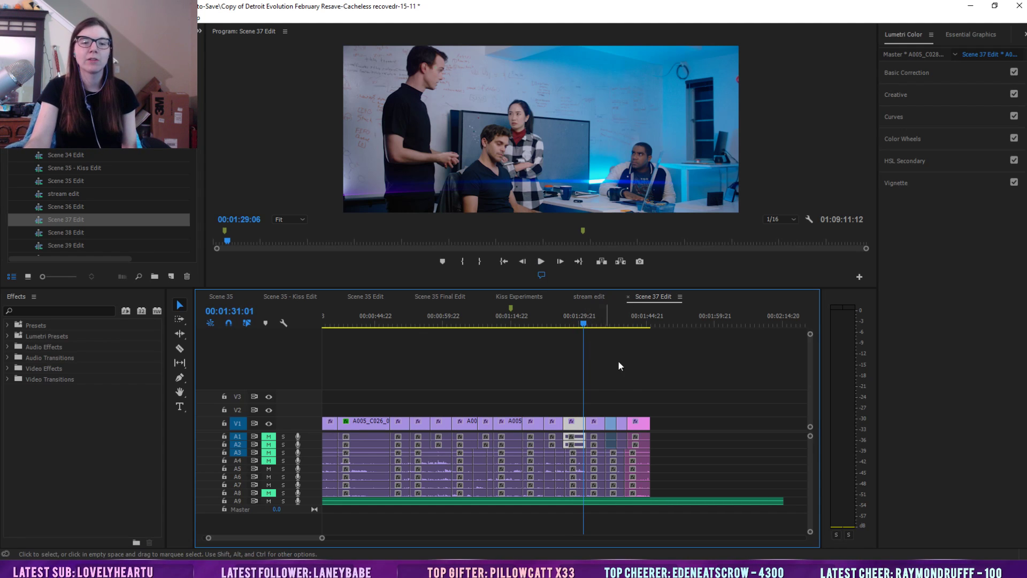
{"action": "left_click", "coordinate": [633, 384]}
{"action": "key", "text": "d"}
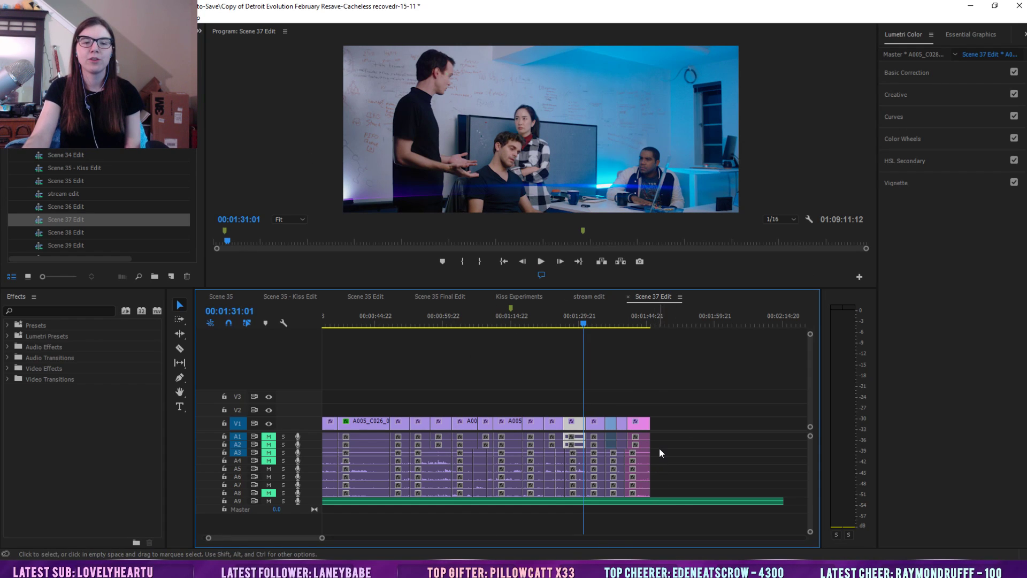
{"action": "left_click_drag", "start_coordinate": [322, 540], "coordinate": [313, 538]}
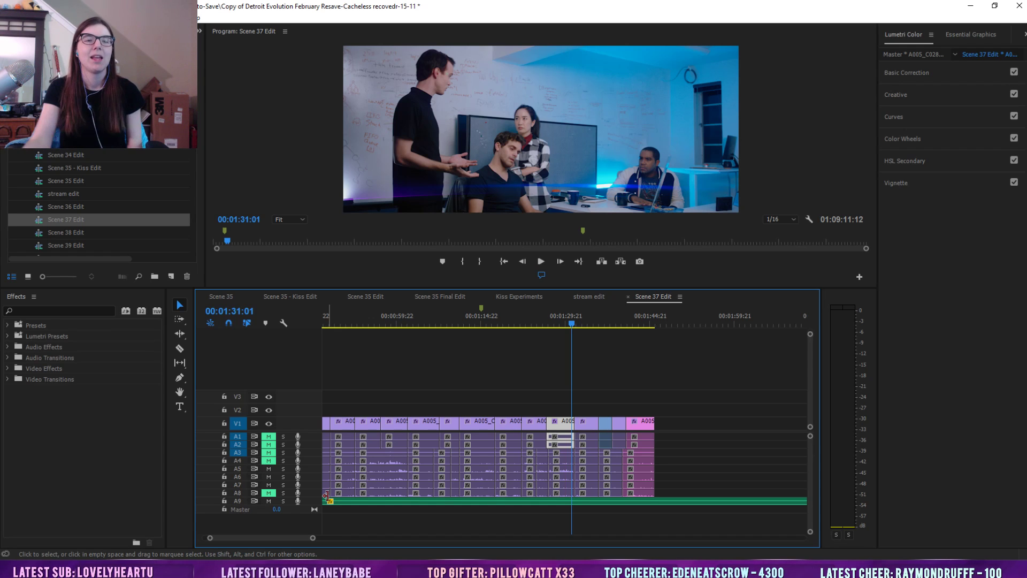
{"action": "left_click", "coordinate": [658, 397]}
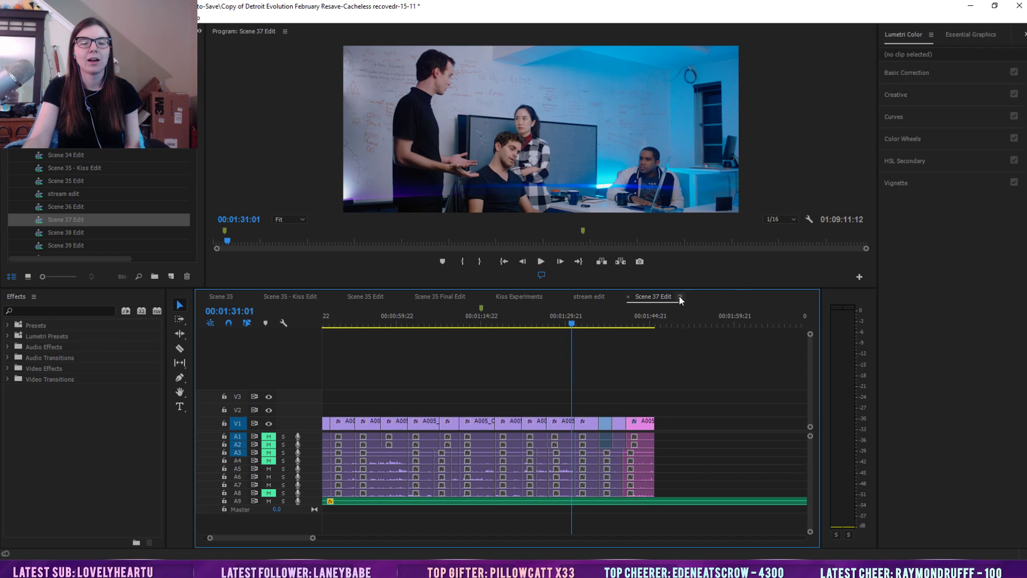
View the separate clip groups far along the Scene 37 Edit timeline and collapse the D. Scene Edits bin
{"action": "left_click_drag", "start_coordinate": [312, 538], "coordinate": [684, 539]}
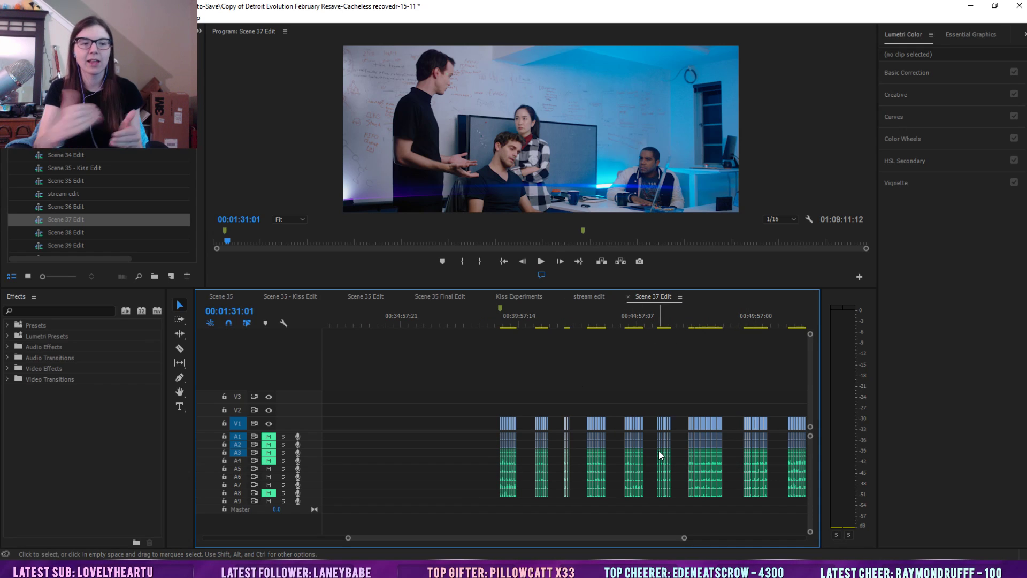
{"action": "scroll", "coordinate": [78, 150], "scroll_direction": "up", "scroll_amount": 3}
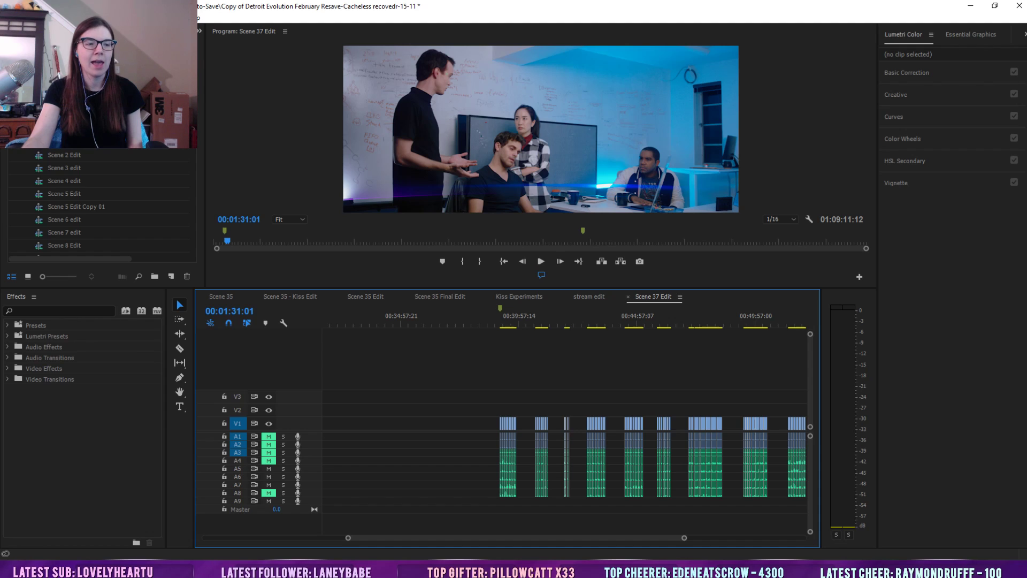
{"action": "left_click", "coordinate": [15, 130]}
{"action": "scroll", "coordinate": [65, 170], "scroll_direction": "up", "scroll_amount": 3}
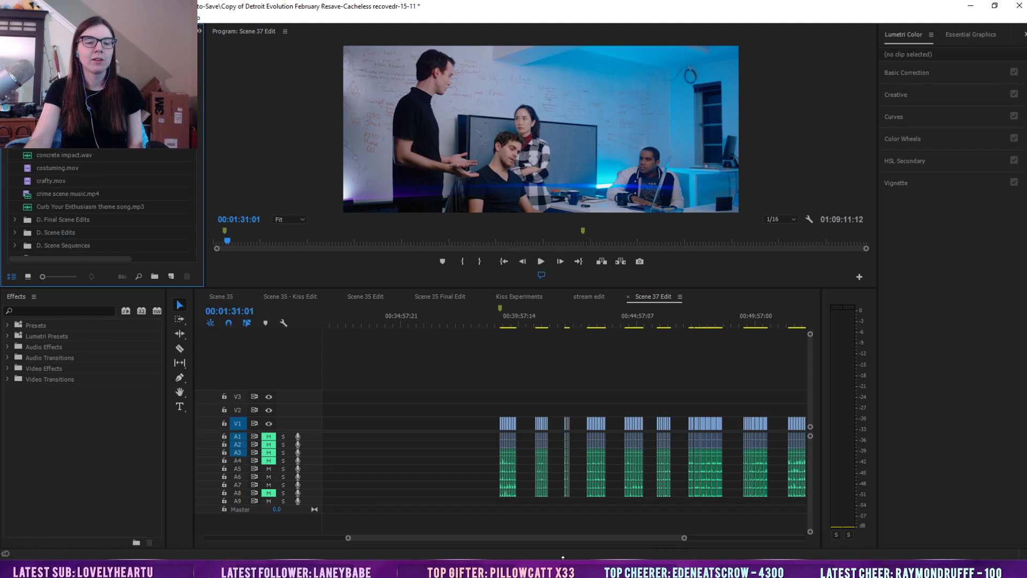
Examine the clip group around 00:53:15:09 in close view, leaving no clip selected
{"action": "left_click_drag", "start_coordinate": [565, 537], "coordinate": [616, 540]}
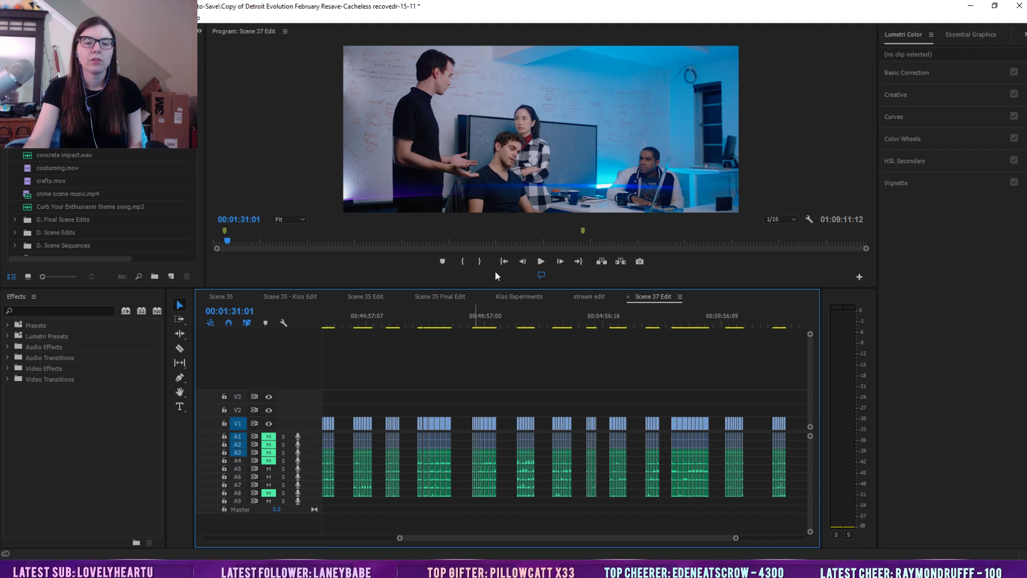
{"action": "left_click", "coordinate": [562, 313]}
{"action": "left_click_drag", "start_coordinate": [737, 539], "coordinate": [625, 534]}
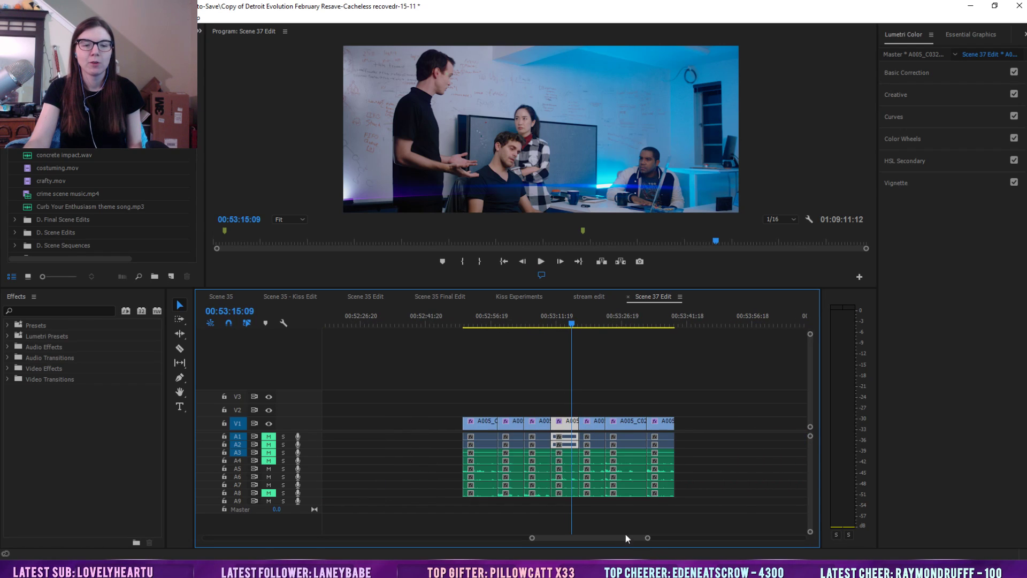
{"action": "left_click", "coordinate": [645, 396]}
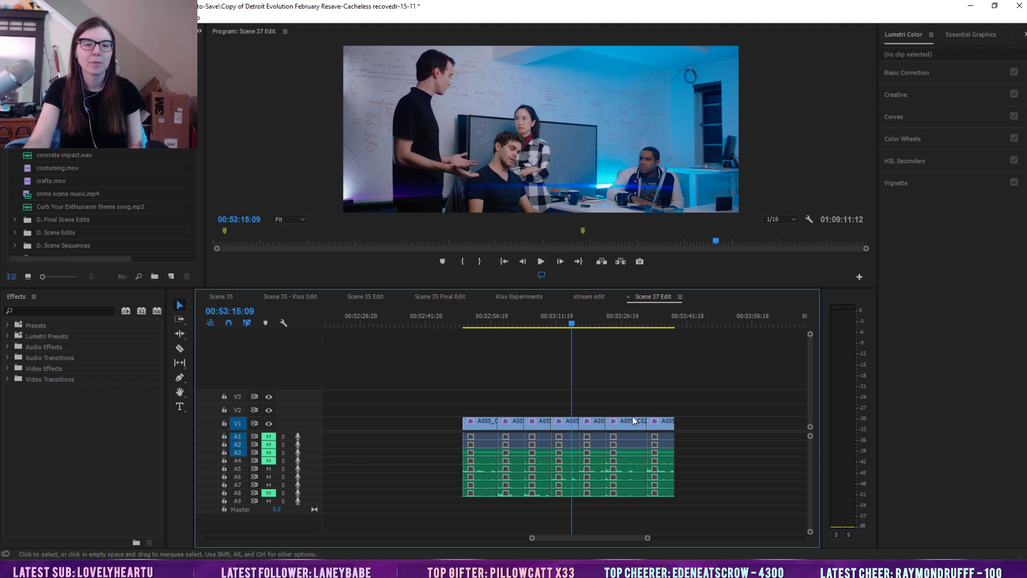
Play the clip group from its beginning at 00:52:50:12 with no clip selected
{"action": "left_click", "coordinate": [564, 423]}
{"action": "left_click", "coordinate": [461, 322]}
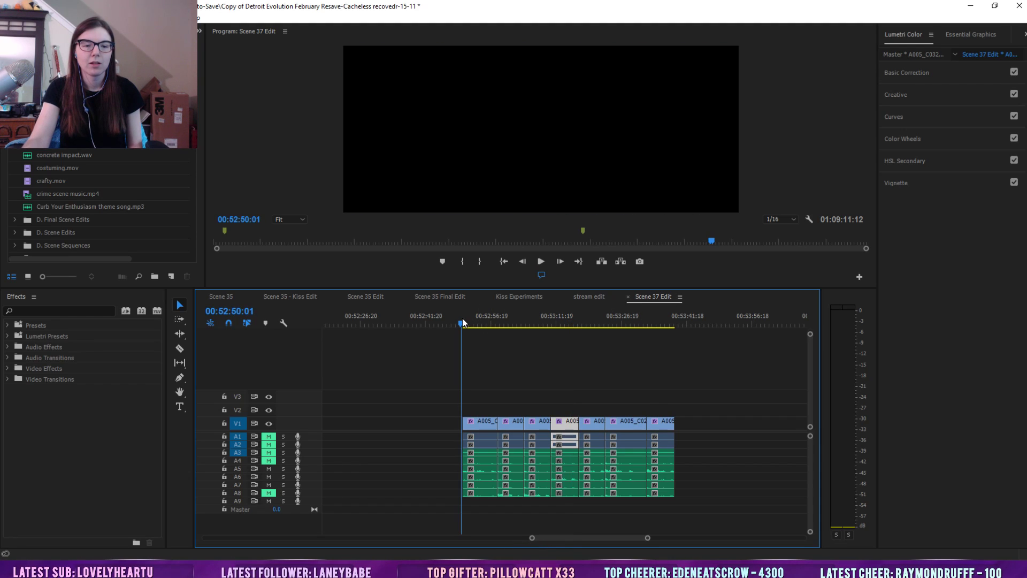
{"action": "left_click_drag", "start_coordinate": [463, 322], "coordinate": [464, 323]}
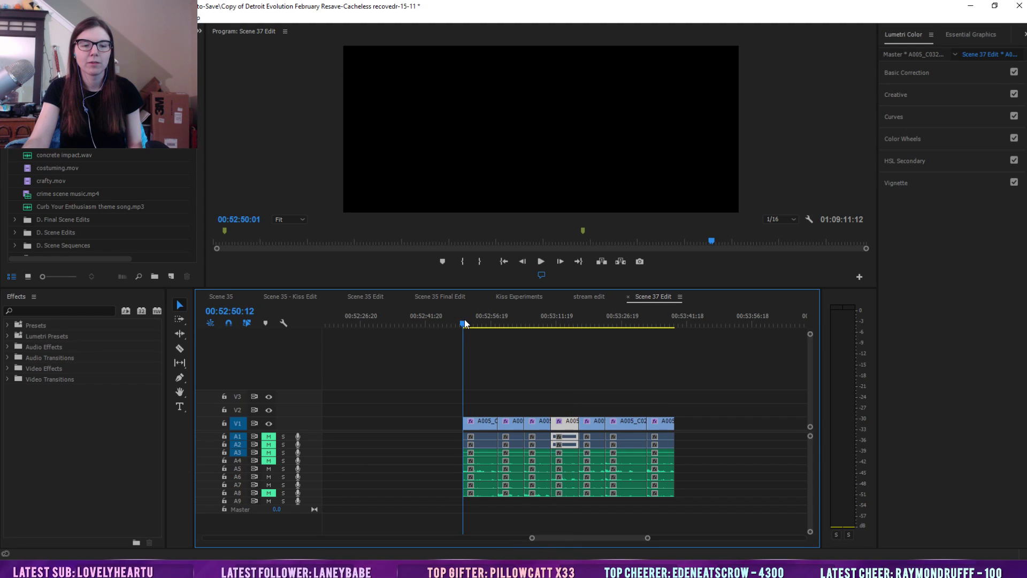
{"action": "left_click", "coordinate": [577, 355]}
{"action": "left_click", "coordinate": [541, 262]}
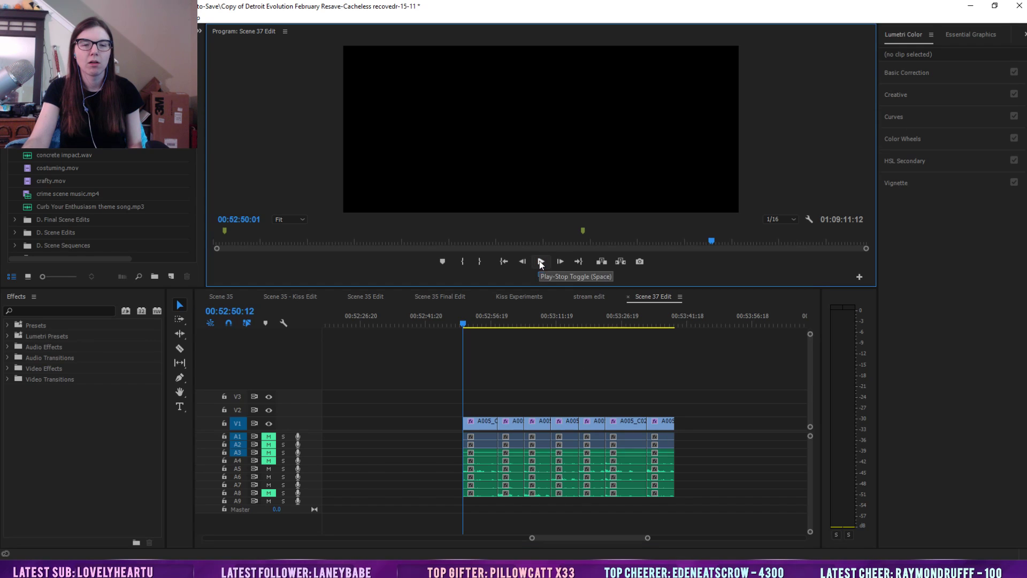
{"action": "left_click", "coordinate": [597, 374]}
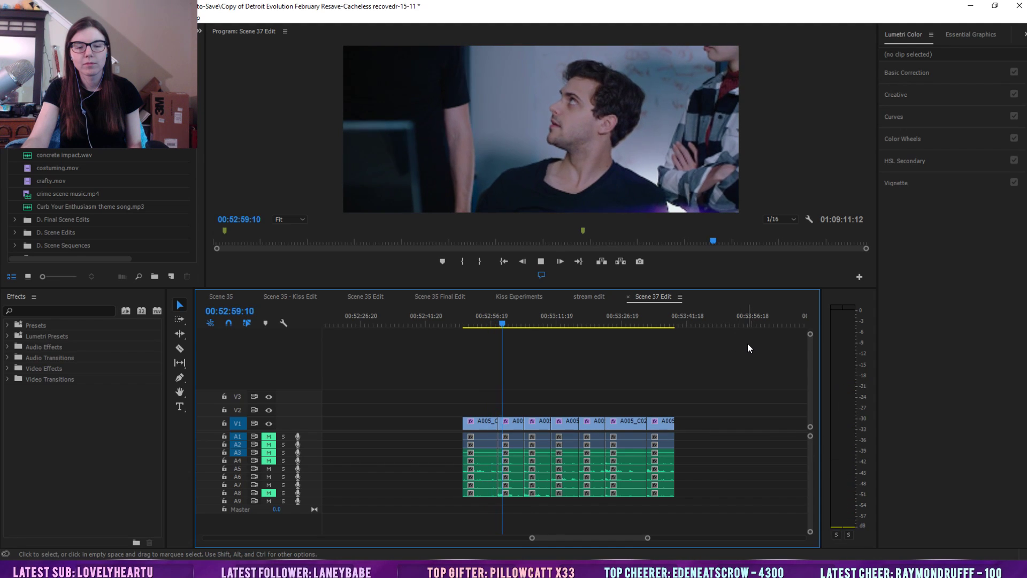
Stop at the group's second clip at 00:52:58:16 and unmute audio tracks A1, A2, A3, A4 and A8
{"action": "left_click_drag", "start_coordinate": [505, 323], "coordinate": [499, 323]}
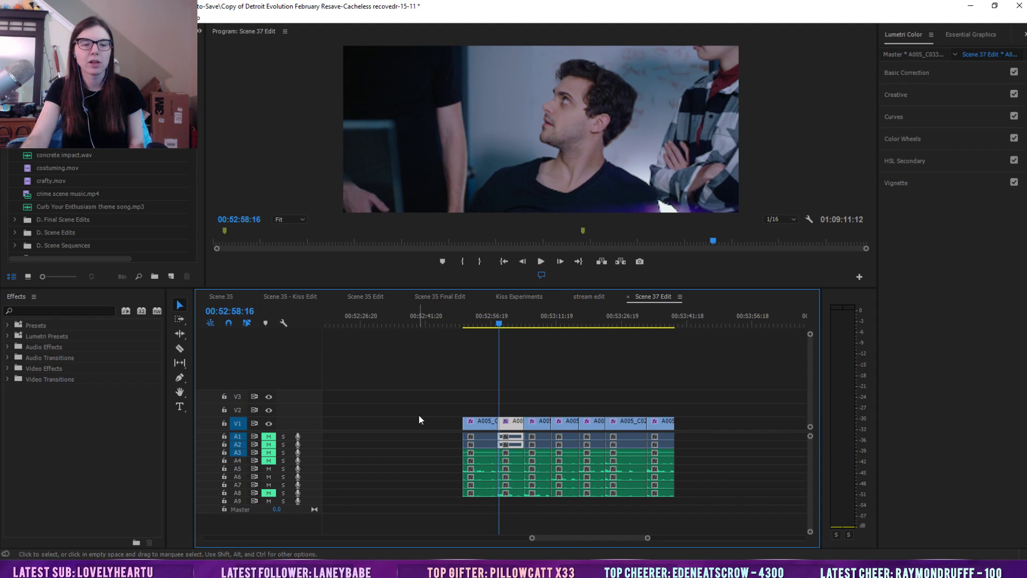
{"action": "left_click", "coordinate": [268, 461]}
{"action": "left_click", "coordinate": [268, 444]}
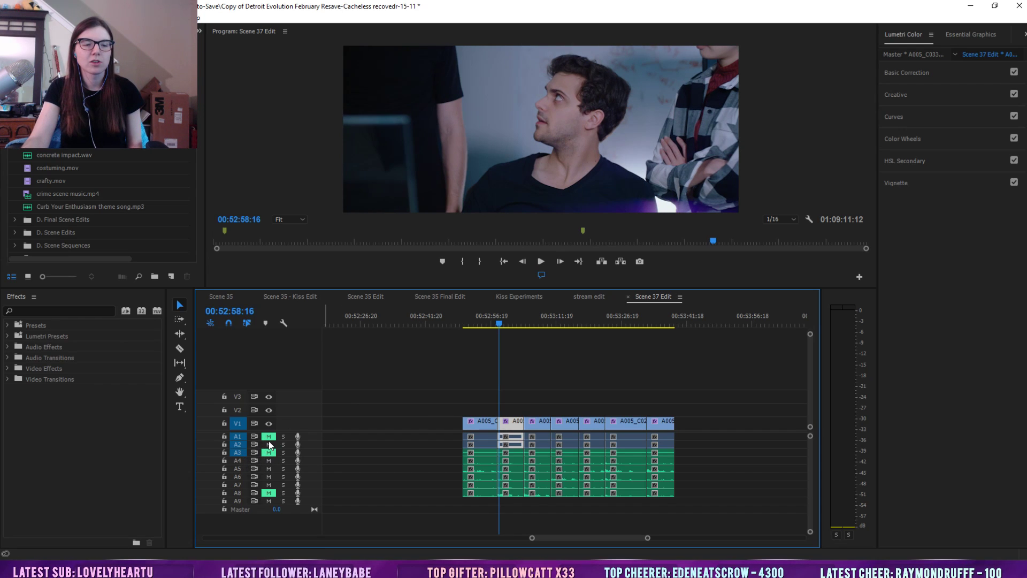
{"action": "left_click", "coordinate": [268, 436]}
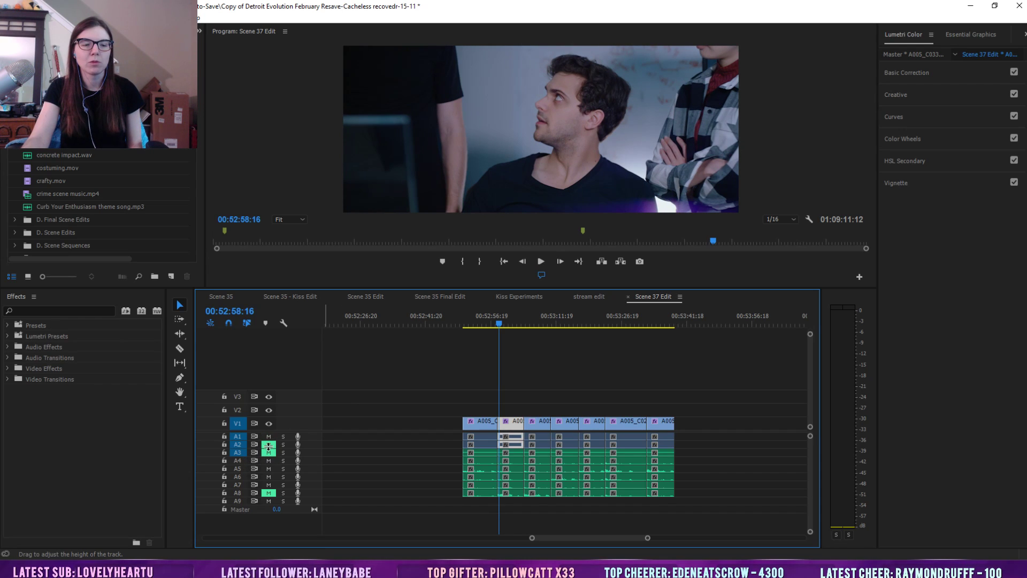
{"action": "left_click", "coordinate": [269, 492]}
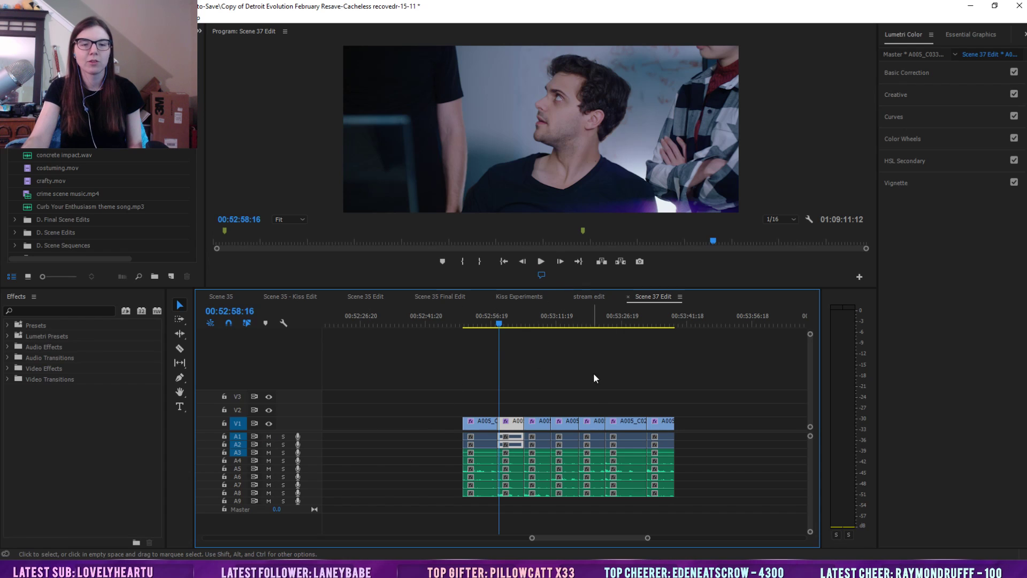
Play the group with sound from 00:52:58:16 and stop at 00:53:10:13
{"action": "left_click", "coordinate": [593, 403]}
{"action": "left_click", "coordinate": [540, 262]}
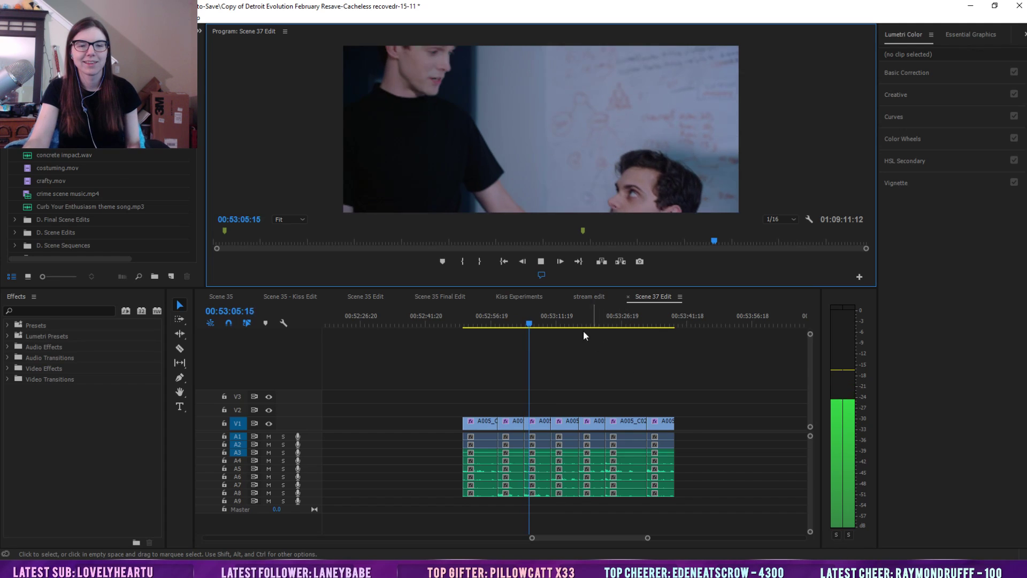
{"action": "left_click", "coordinate": [544, 267]}
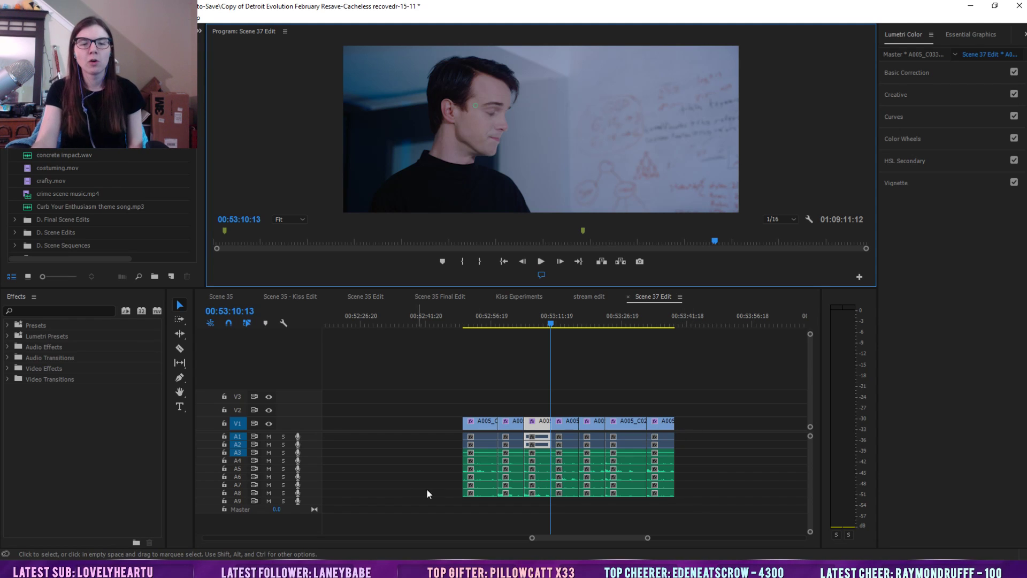
Select all the video clips in the group, deselect them, and move the playhead to 00:53:12:23
{"action": "left_click_drag", "start_coordinate": [675, 396], "coordinate": [463, 430]}
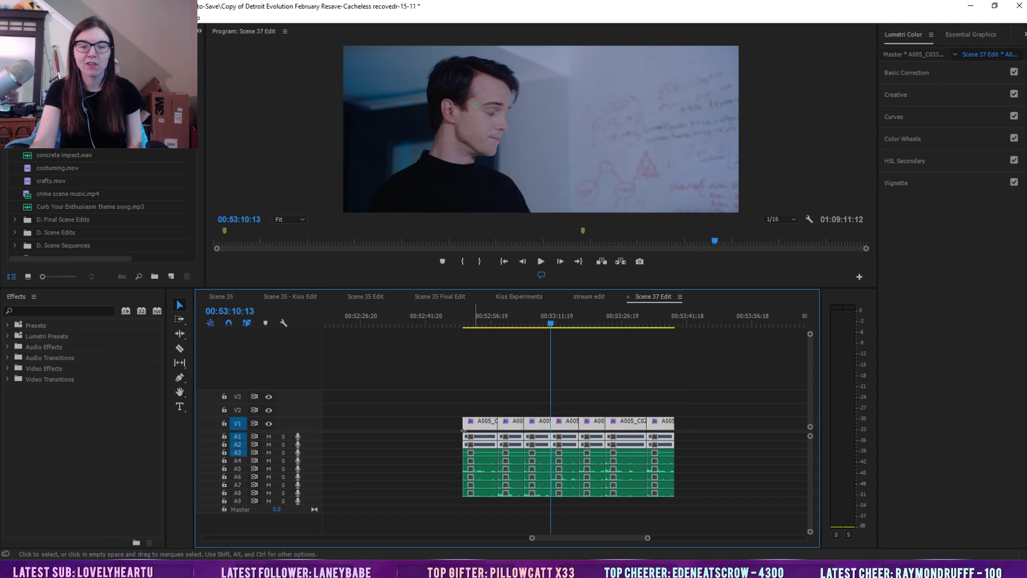
{"action": "left_click", "coordinate": [667, 404]}
{"action": "left_click_drag", "start_coordinate": [553, 319], "coordinate": [562, 325]}
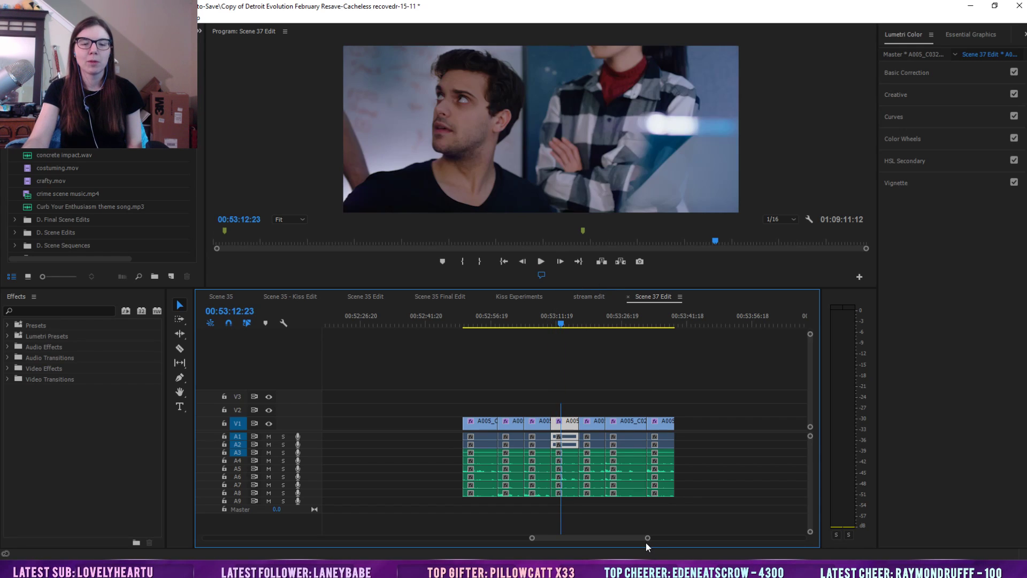
Examine how the neighbouring clip groups are laid out in Scene 37 Edit and move the playhead to 00:53:27:09
{"action": "left_click_drag", "start_coordinate": [647, 538], "coordinate": [699, 534]}
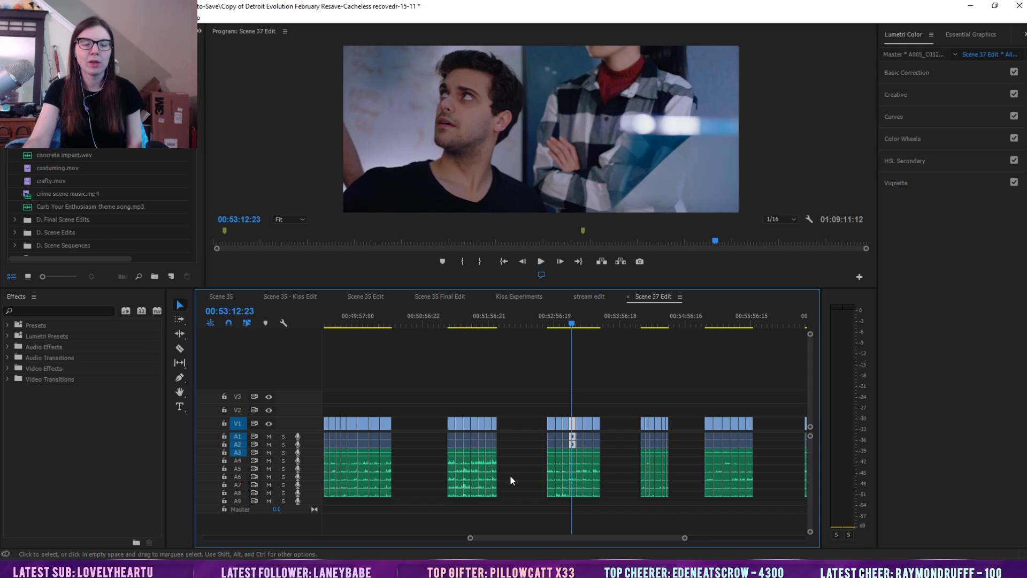
{"action": "left_click_drag", "start_coordinate": [595, 538], "coordinate": [519, 536]}
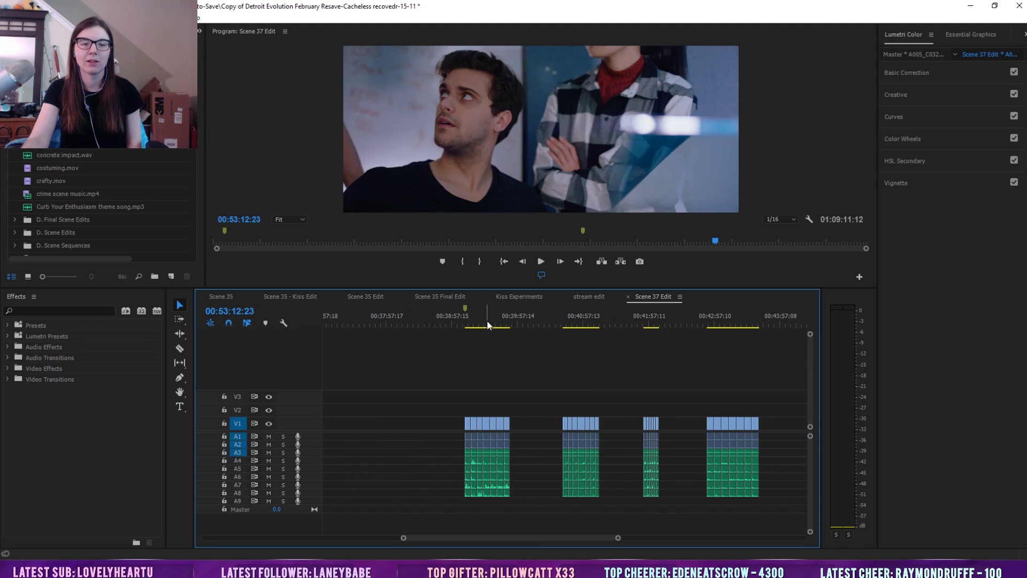
{"action": "left_click_drag", "start_coordinate": [599, 538], "coordinate": [666, 542]}
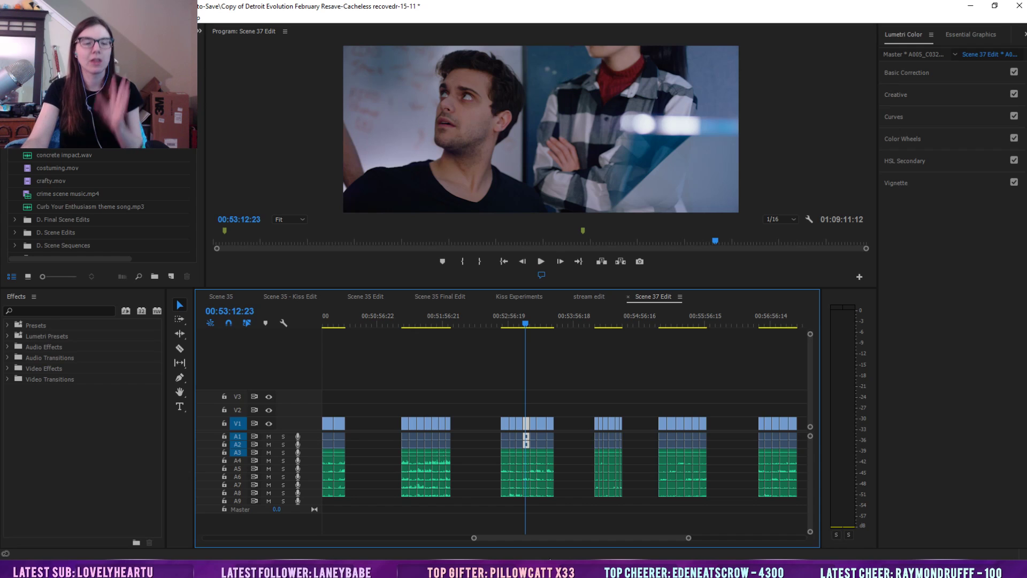
{"action": "left_click_drag", "start_coordinate": [560, 540], "coordinate": [550, 541]}
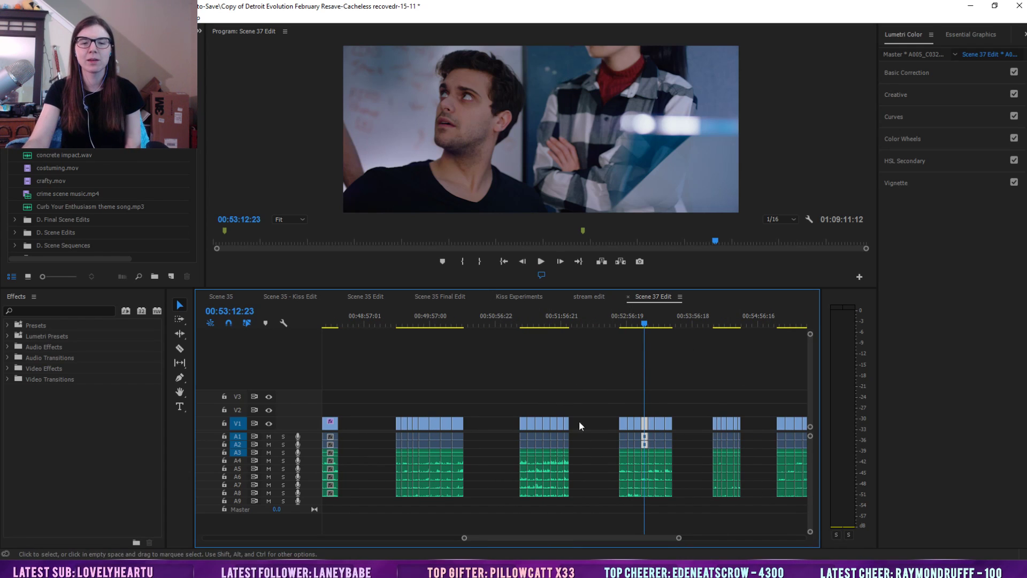
{"action": "left_click_drag", "start_coordinate": [678, 539], "coordinate": [619, 535]}
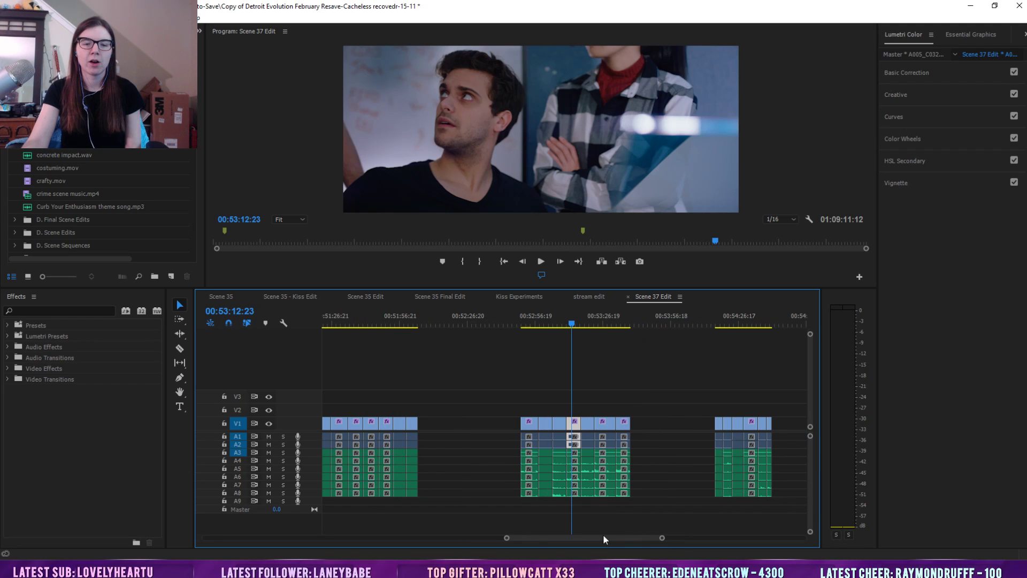
{"action": "left_click", "coordinate": [582, 316]}
{"action": "left_click", "coordinate": [593, 323]}
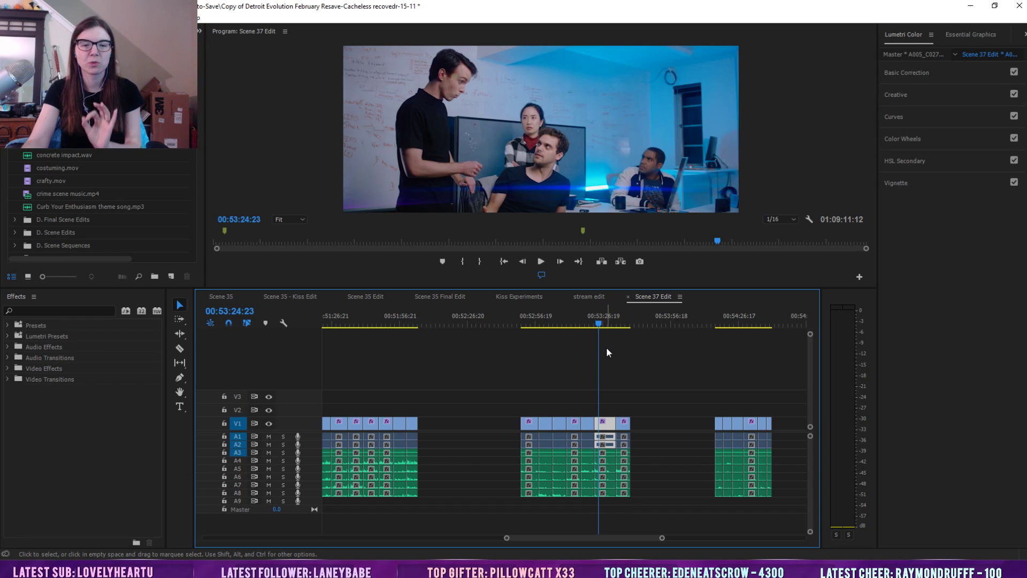
{"action": "left_click", "coordinate": [604, 327]}
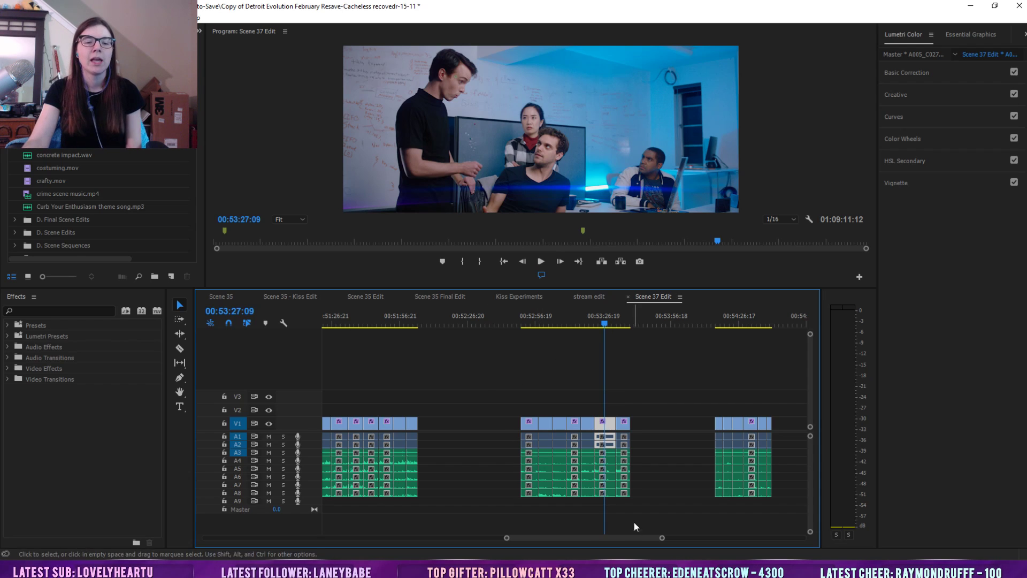
Go to the preceding clip group in Scene 37 Edit and place the playhead at 00:51:48:02
{"action": "scroll", "coordinate": [529, 537], "scroll_direction": "up", "scroll_amount": 2}
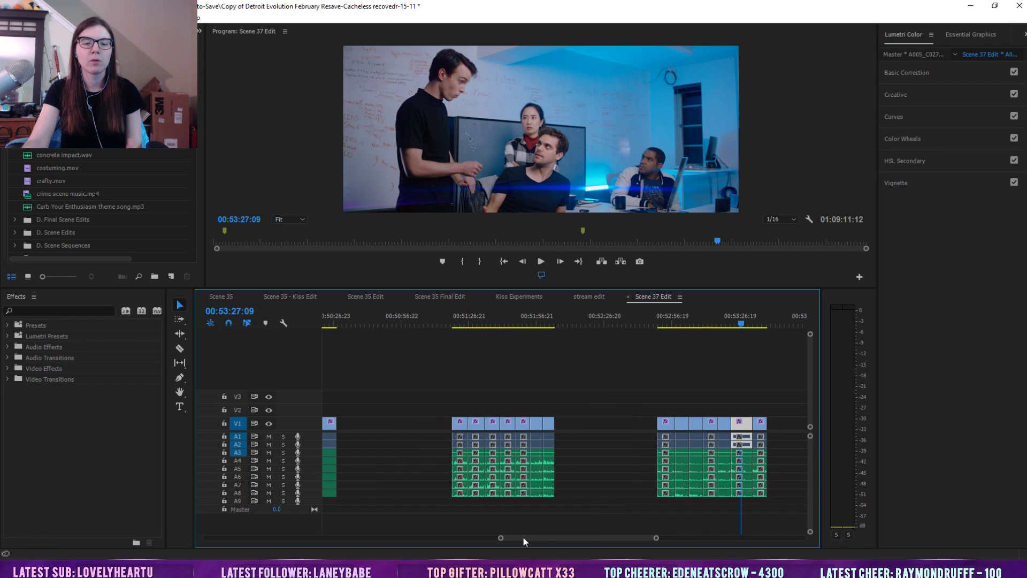
{"action": "left_click", "coordinate": [519, 297]}
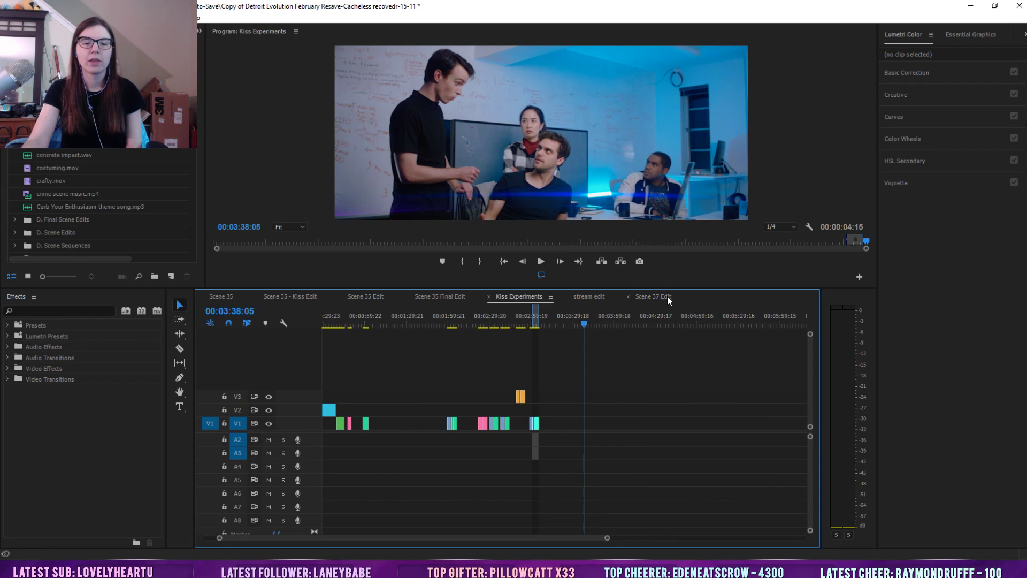
{"action": "left_click", "coordinate": [653, 297]}
{"action": "left_click", "coordinate": [517, 319]}
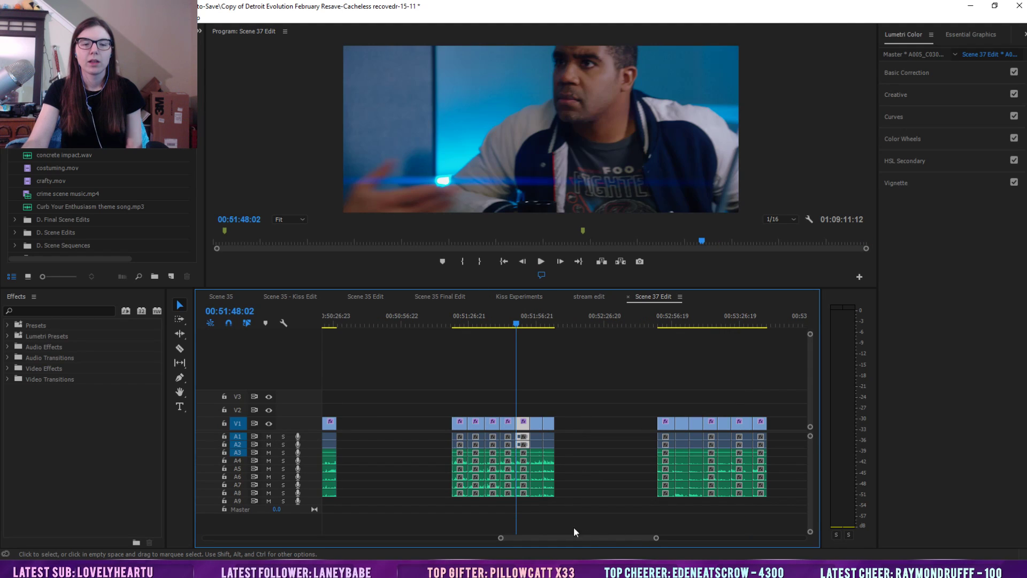
Play the group with sound from 00:51:48:02, stop, clear the clip selection and set the playhead to 00:51:59:12
{"action": "left_click", "coordinate": [541, 261]}
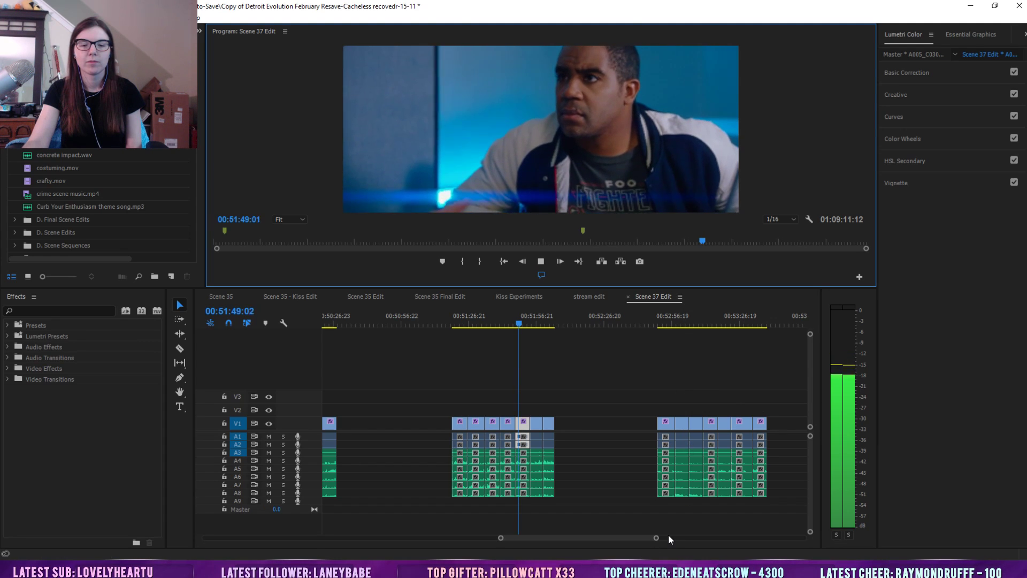
{"action": "left_click_drag", "start_coordinate": [656, 538], "coordinate": [638, 540]}
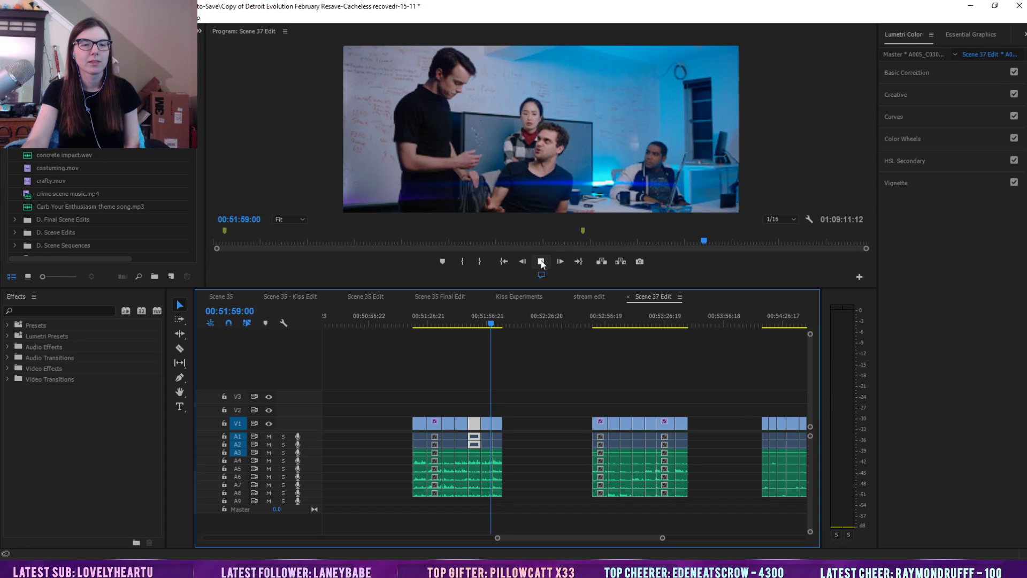
{"action": "left_click", "coordinate": [490, 323]}
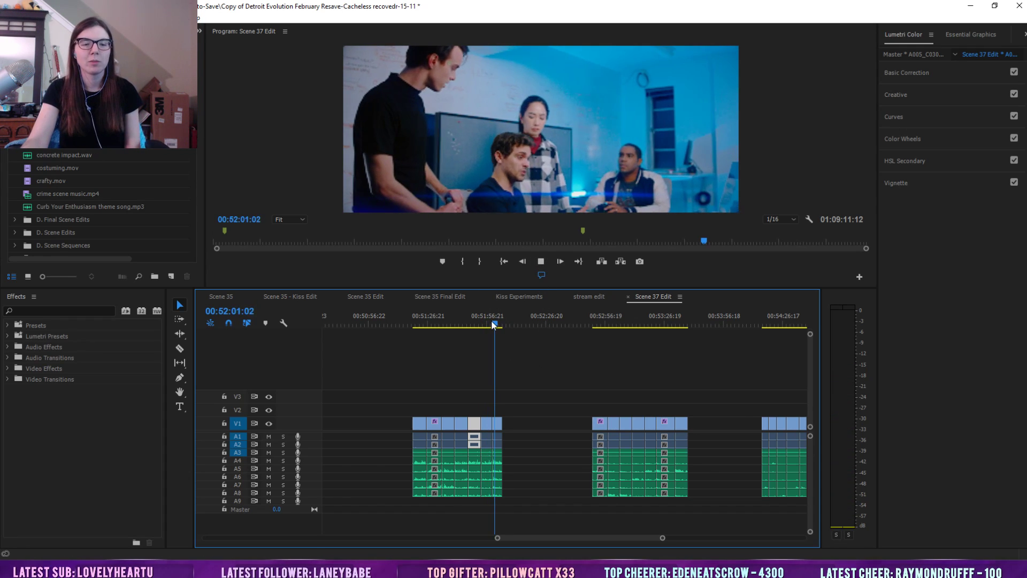
{"action": "left_click", "coordinate": [531, 399]}
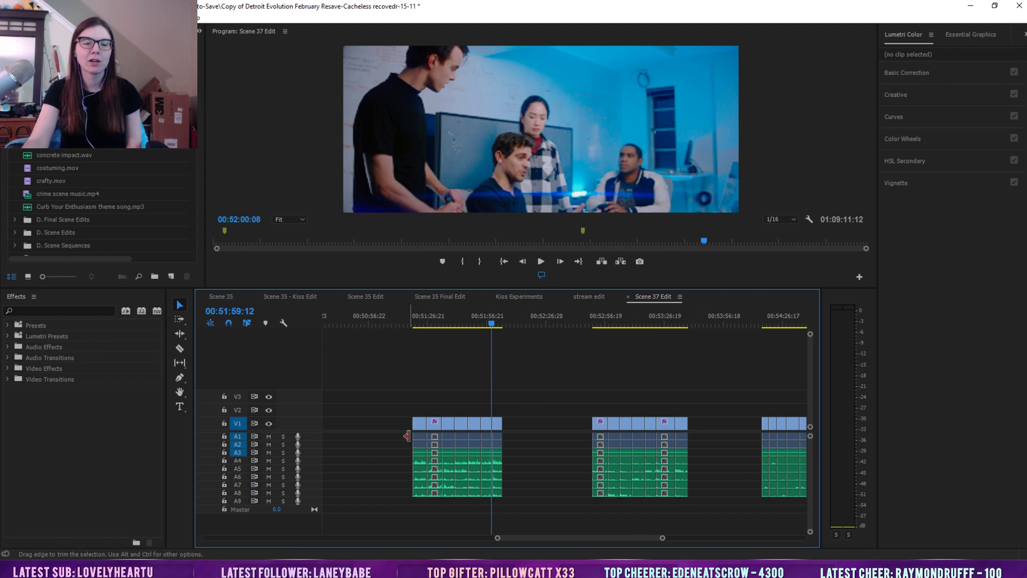
{"action": "left_click", "coordinate": [491, 323]}
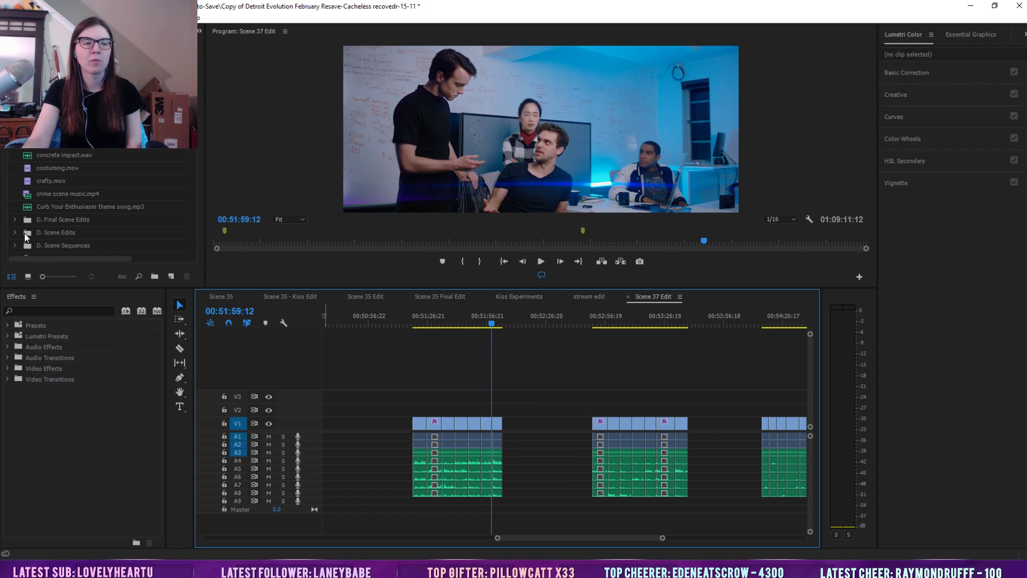
Play from 00:51:59:12 to the end of the group, stop, and return the playhead to 00:51:53:19
{"action": "left_click", "coordinate": [532, 264]}
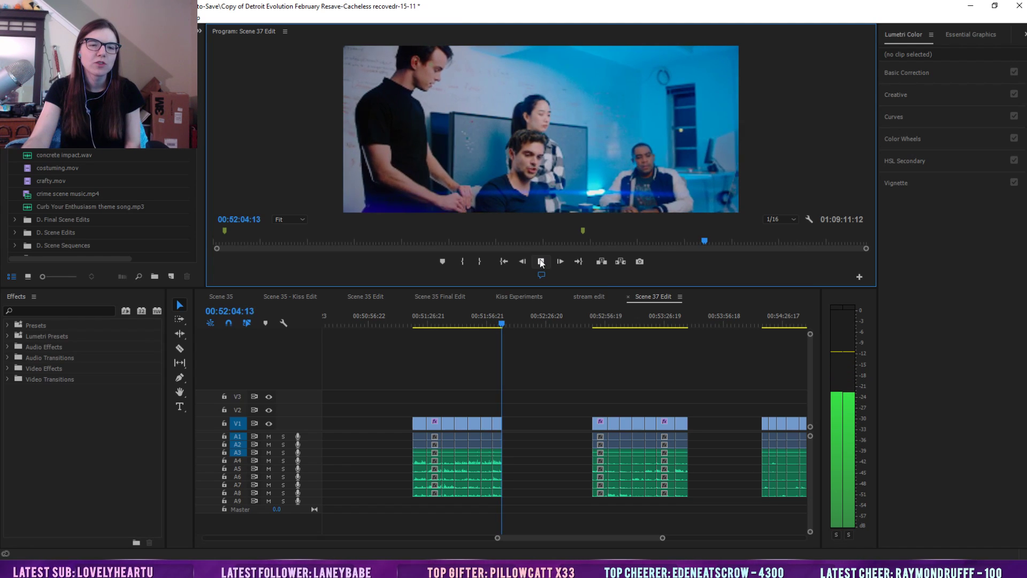
{"action": "left_click", "coordinate": [541, 262]}
{"action": "left_click", "coordinate": [502, 324]}
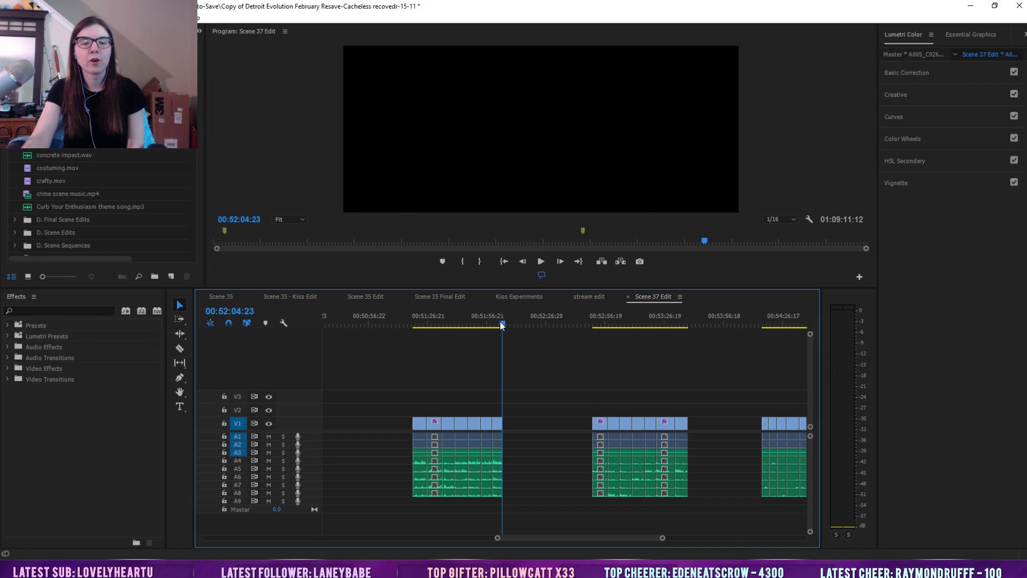
{"action": "left_click", "coordinate": [482, 319]}
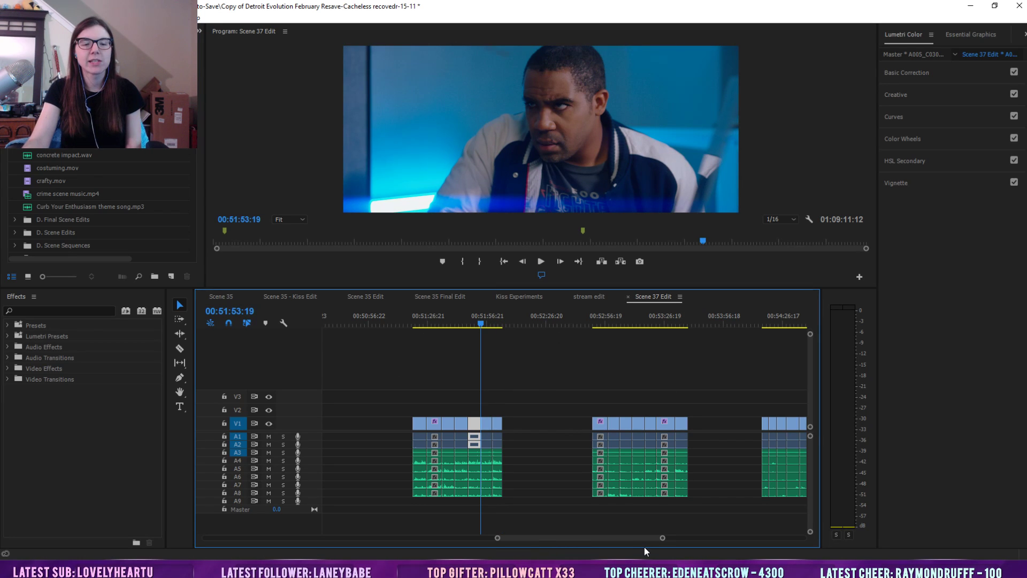
Survey all the clip groups across the Scene 37 Edit timeline, and close that sequence
{"action": "left_click_drag", "start_coordinate": [663, 538], "coordinate": [721, 535]}
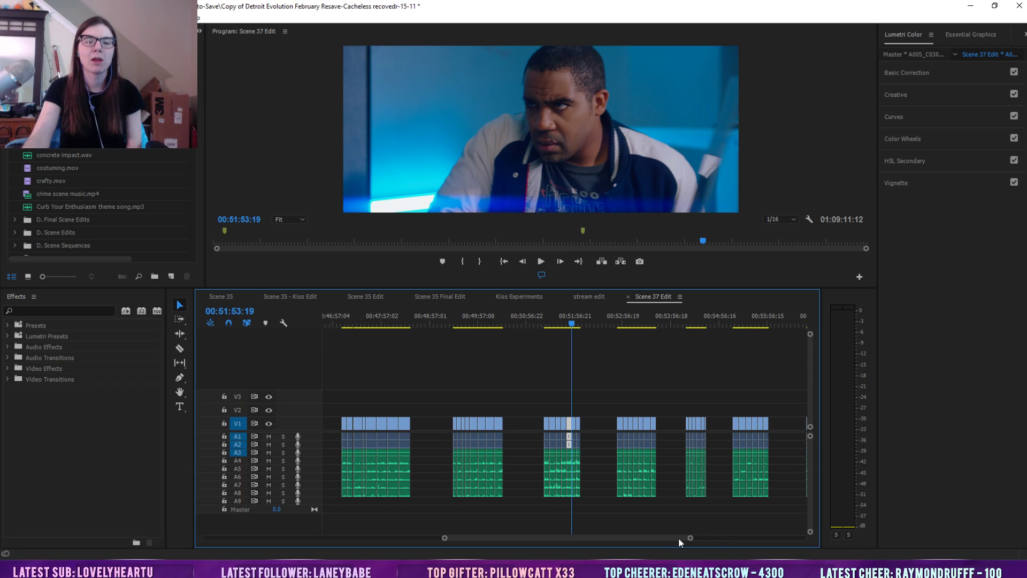
{"action": "left_click_drag", "start_coordinate": [690, 540], "coordinate": [749, 554]}
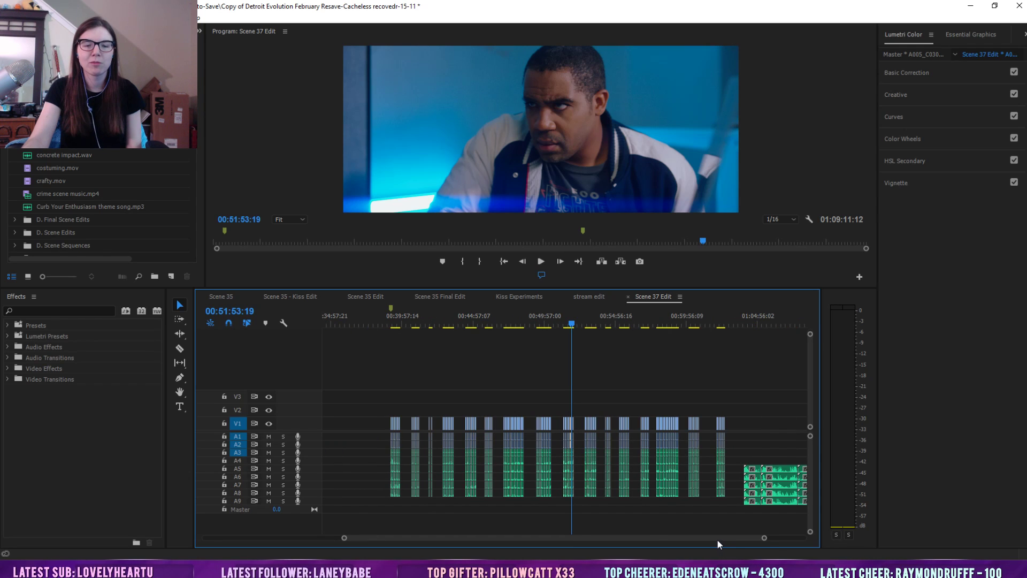
{"action": "scroll", "coordinate": [717, 540], "scroll_direction": "up", "scroll_amount": 1}
{"action": "left_click_drag", "start_coordinate": [758, 541], "coordinate": [758, 544]}
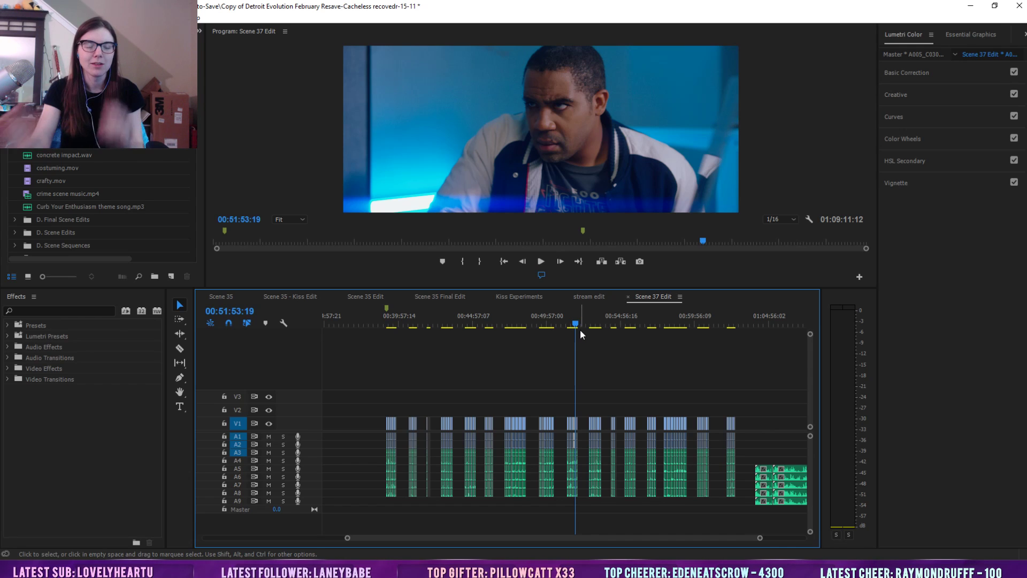
{"action": "left_click", "coordinate": [628, 297]}
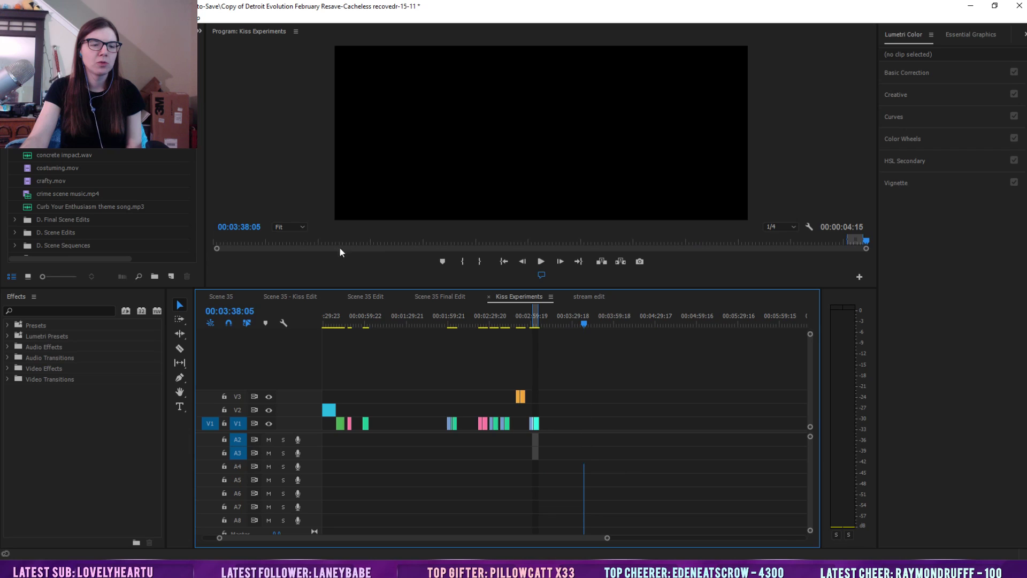
Inspect the Scene 35 - Kiss Edit sequence's clip groups and the assembled Scene 35 Edit sequence
{"action": "left_click", "coordinate": [283, 296]}
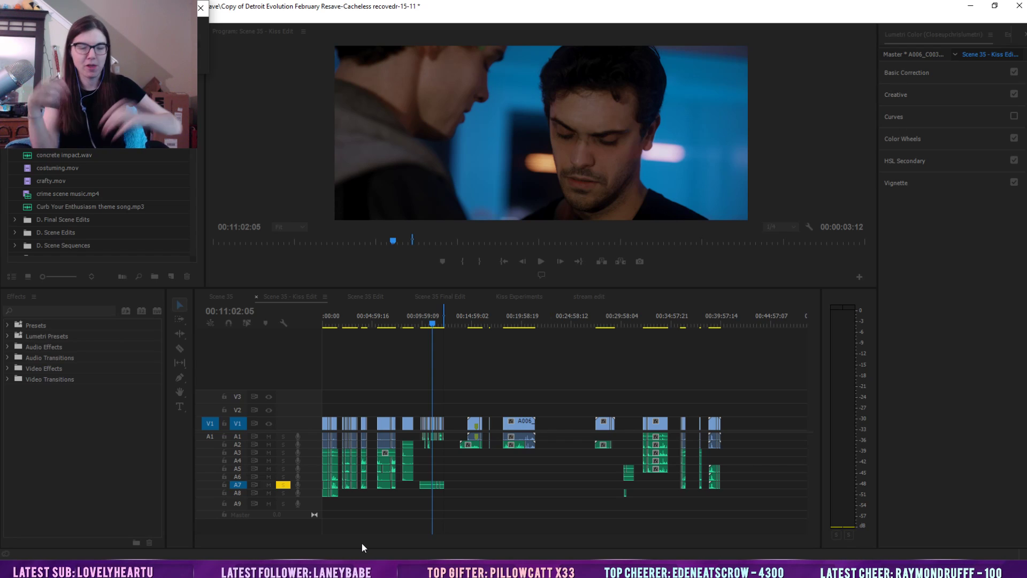
{"action": "left_click", "coordinate": [446, 555]}
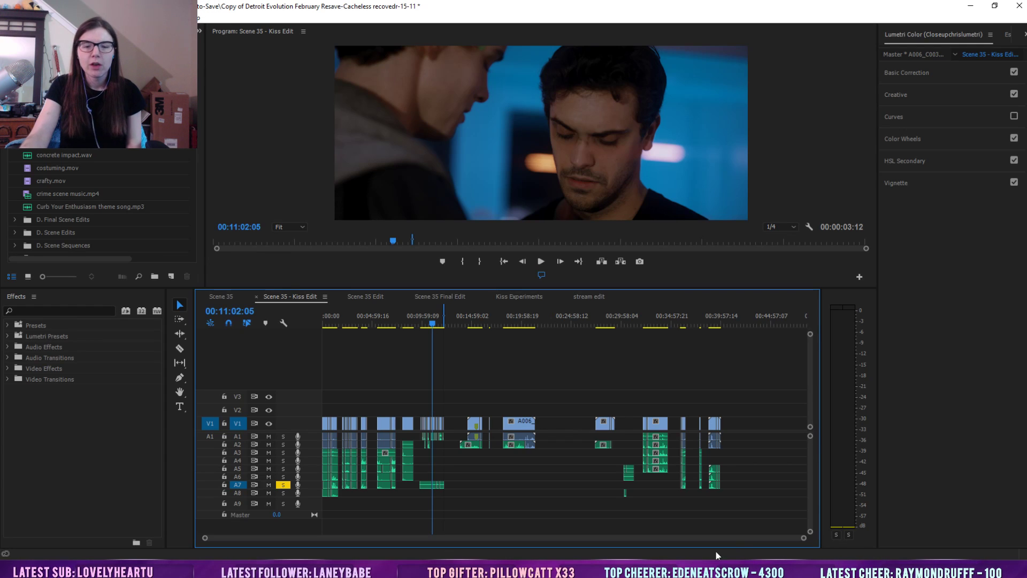
{"action": "left_click_drag", "start_coordinate": [803, 538], "coordinate": [641, 537]}
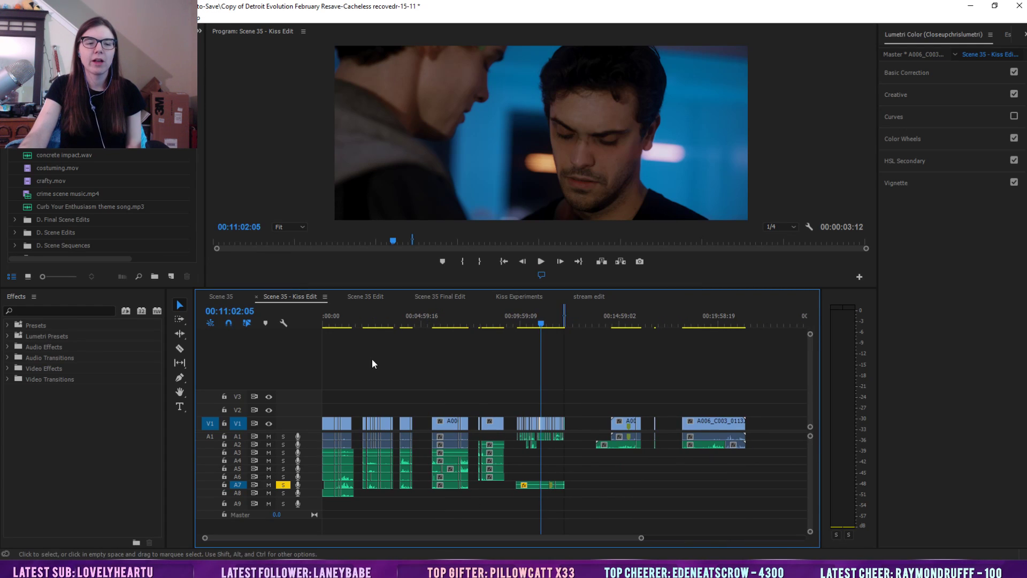
{"action": "left_click", "coordinate": [357, 298]}
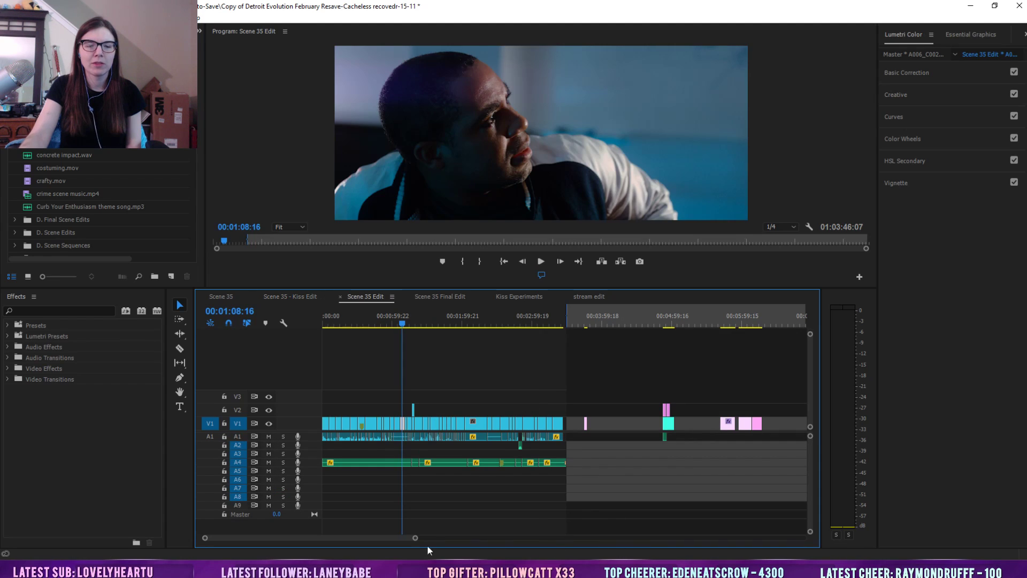
{"action": "left_click_drag", "start_coordinate": [416, 539], "coordinate": [675, 558]}
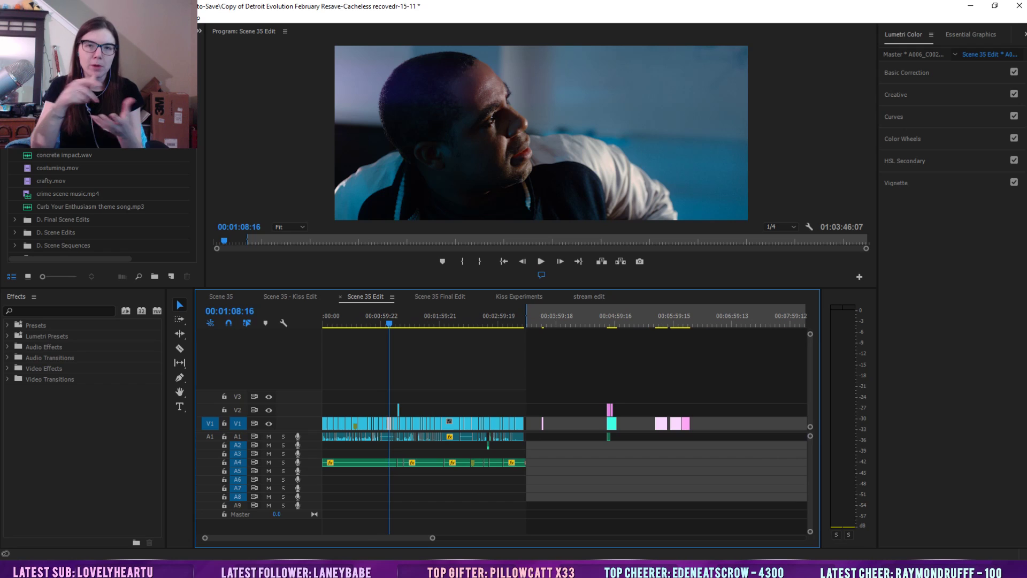
Compare the clip groups in Scene 35 - Kiss Edit with the assembled timeline of Scene 35 Final Edit
{"action": "left_click", "coordinate": [294, 296]}
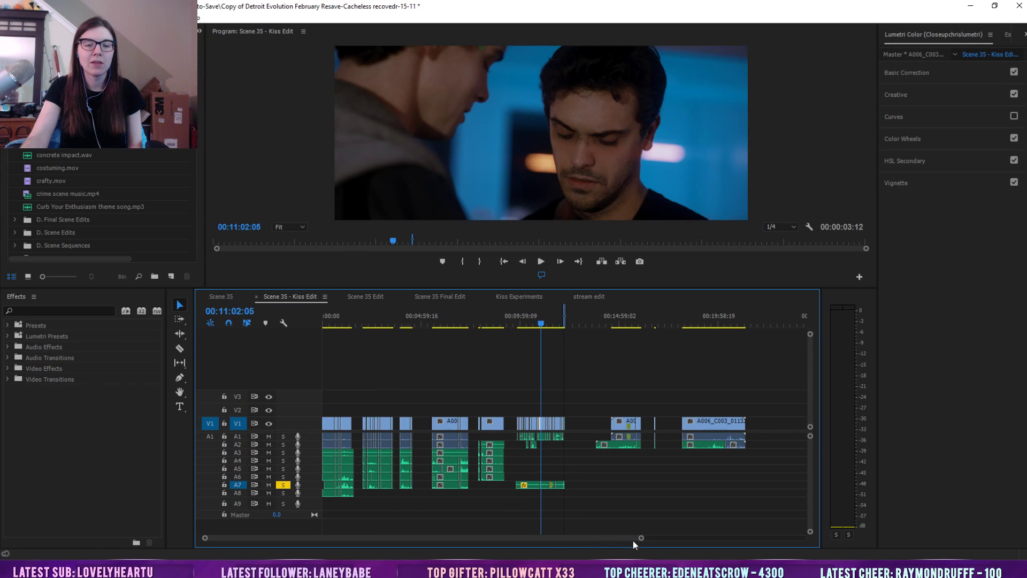
{"action": "left_click_drag", "start_coordinate": [712, 542], "coordinate": [644, 538]}
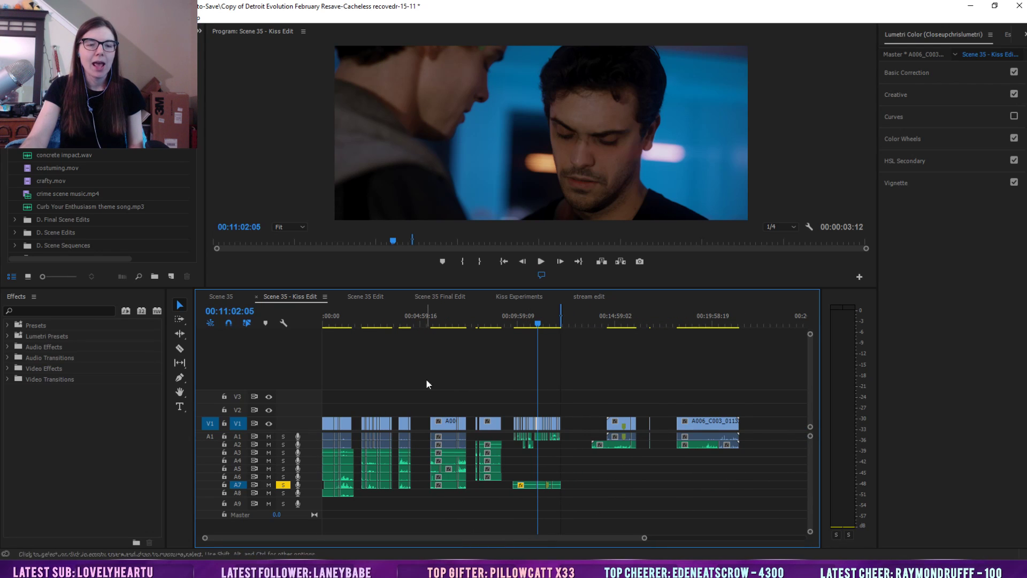
{"action": "left_click", "coordinate": [444, 296]}
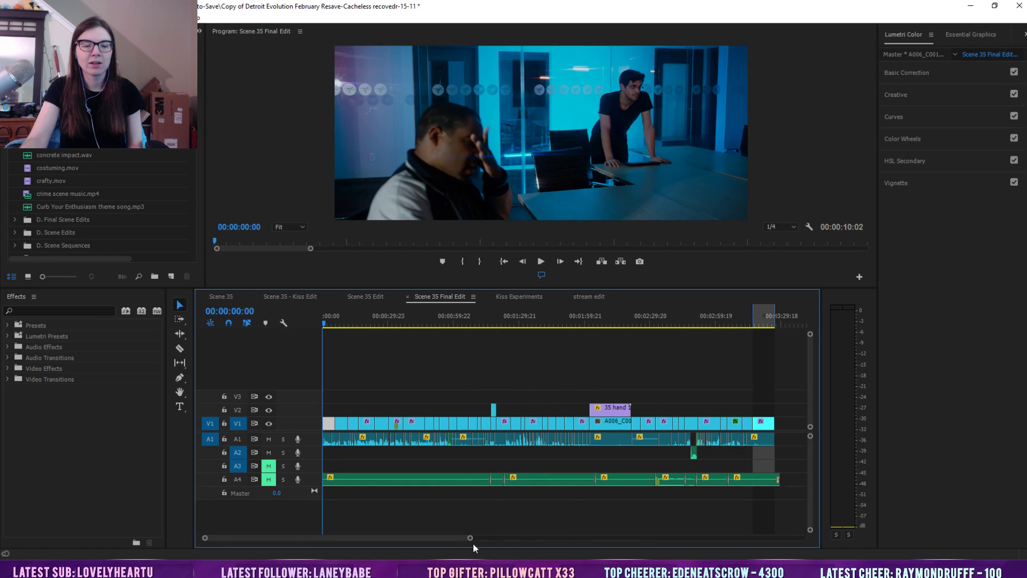
{"action": "left_click_drag", "start_coordinate": [525, 542], "coordinate": [610, 541]}
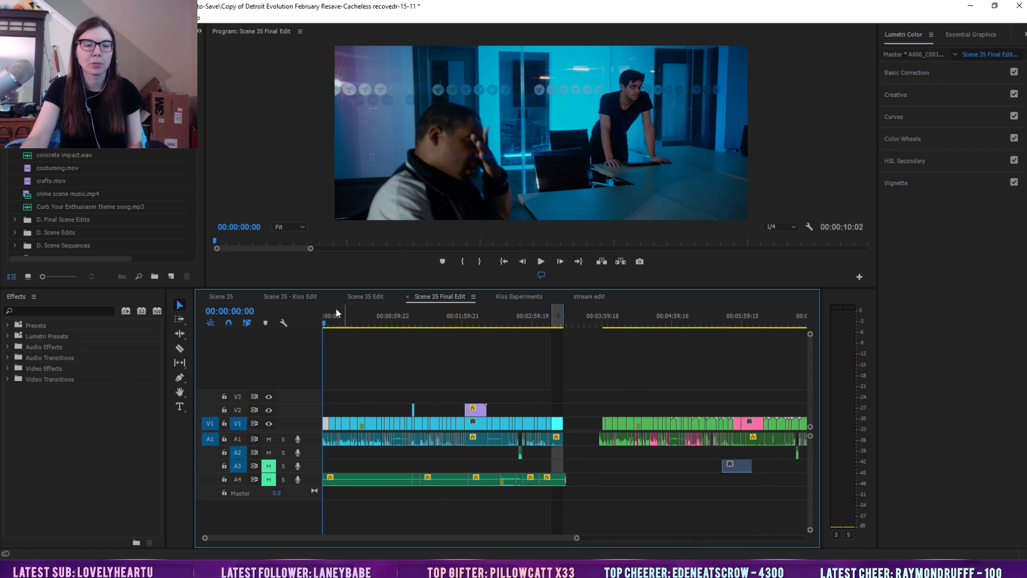
{"action": "left_click", "coordinate": [291, 297]}
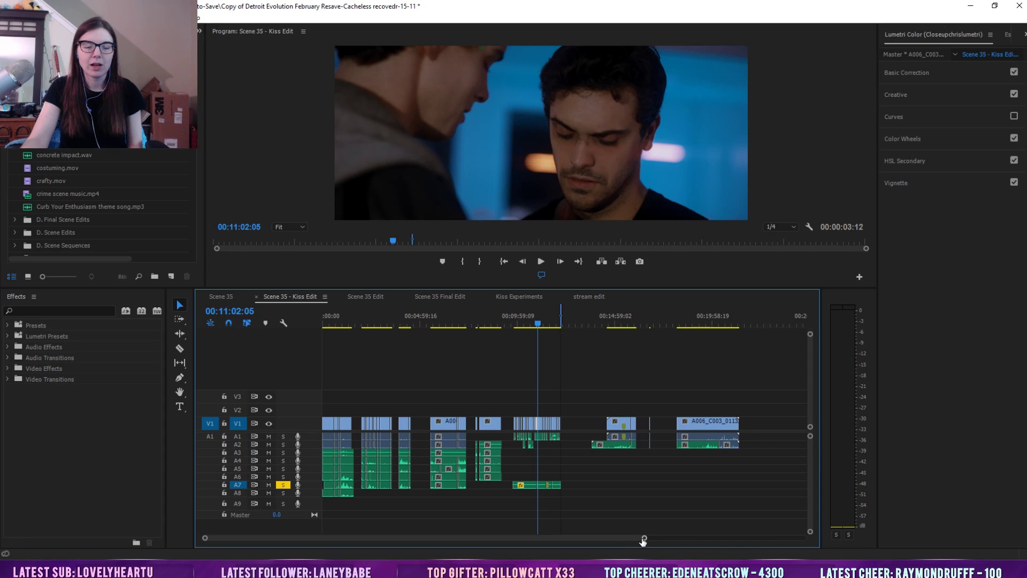
{"action": "mouse_move", "coordinate": [746, 541]}
{"action": "left_mouse_down"}
{"action": "mouse_move", "coordinate": [832, 542]}
{"action": "mouse_move", "coordinate": [728, 542]}
{"action": "left_mouse_up"}
Open the Scene 35 sequence and examine its colour-labelled clip groups with the playhead at about 01:16:21
{"action": "left_click", "coordinate": [221, 297]}
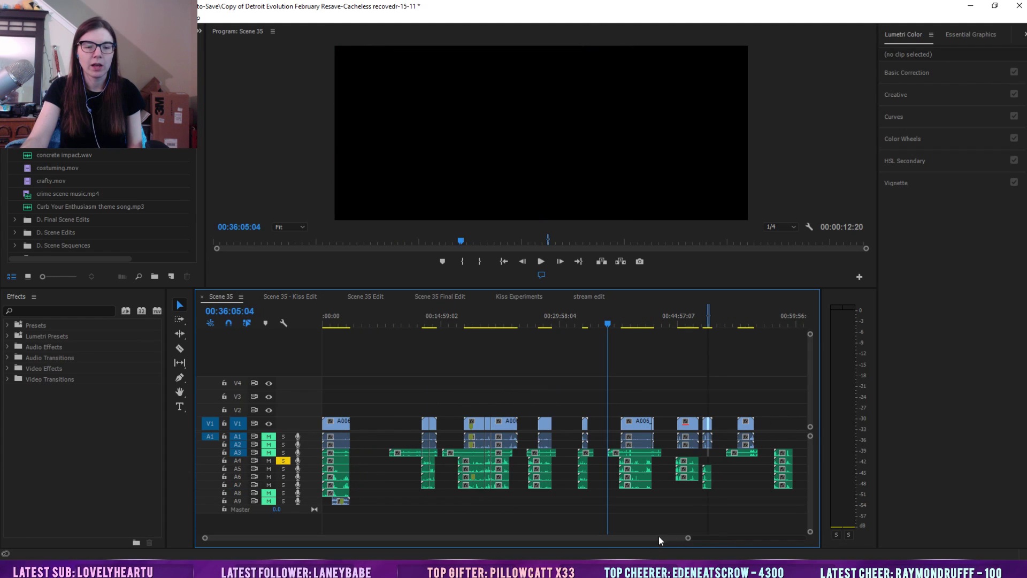
{"action": "left_click_drag", "start_coordinate": [689, 539], "coordinate": [889, 542]}
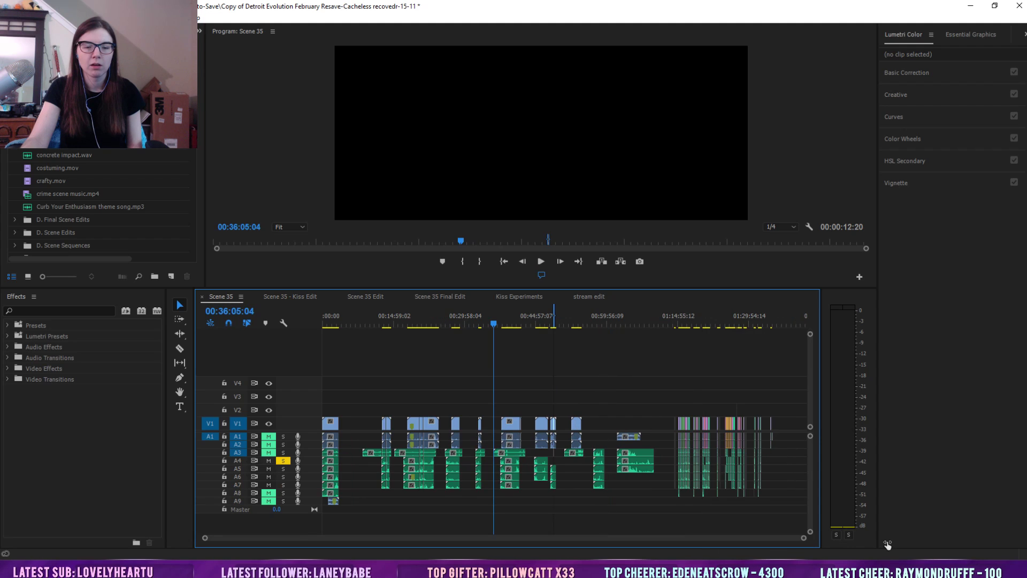
{"action": "left_click", "coordinate": [684, 323]}
{"action": "left_click_drag", "start_coordinate": [803, 539], "coordinate": [608, 545]}
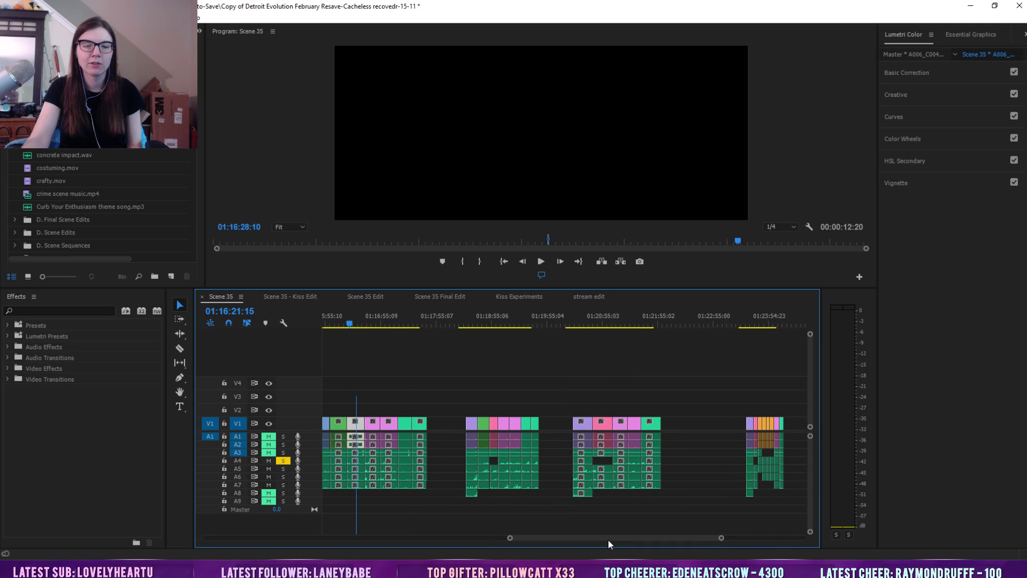
Survey the colour-labelled clip groups in Scene 35 and move the playhead to the pink clips at about 01:16:31
{"action": "left_click_drag", "start_coordinate": [720, 538], "coordinate": [766, 549]}
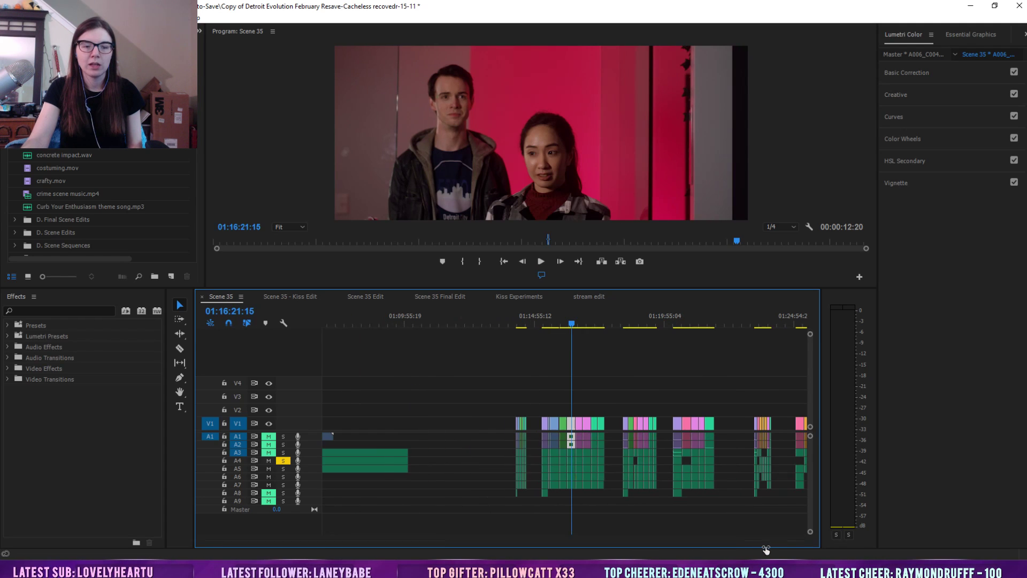
{"action": "scroll", "coordinate": [726, 540], "scroll_direction": "down", "scroll_amount": 7}
{"action": "scroll", "coordinate": [739, 541], "scroll_direction": "up", "scroll_amount": 5}
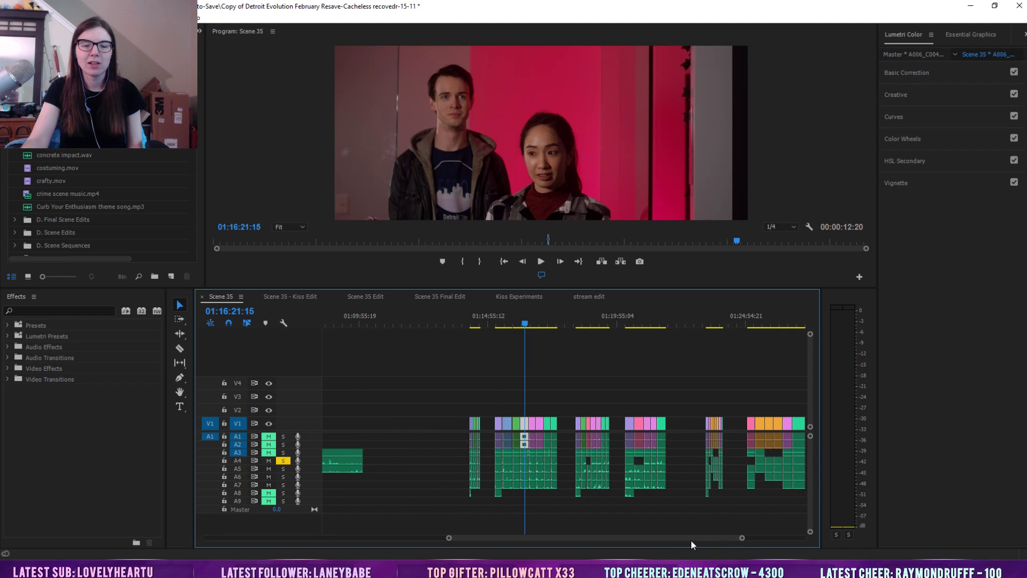
{"action": "scroll", "coordinate": [698, 540], "scroll_direction": "down", "scroll_amount": 1}
{"action": "left_click_drag", "start_coordinate": [744, 538], "coordinate": [688, 537]}
{"action": "left_click_drag", "start_coordinate": [573, 324], "coordinate": [527, 333]}
{"action": "left_click_drag", "start_coordinate": [592, 346], "coordinate": [589, 345]}
Turn off solo on track A4 and play the two pink-labelled clips from about 01:16:31 and 01:16:50
{"action": "left_click", "coordinate": [541, 262]}
{"action": "left_click", "coordinate": [719, 394]}
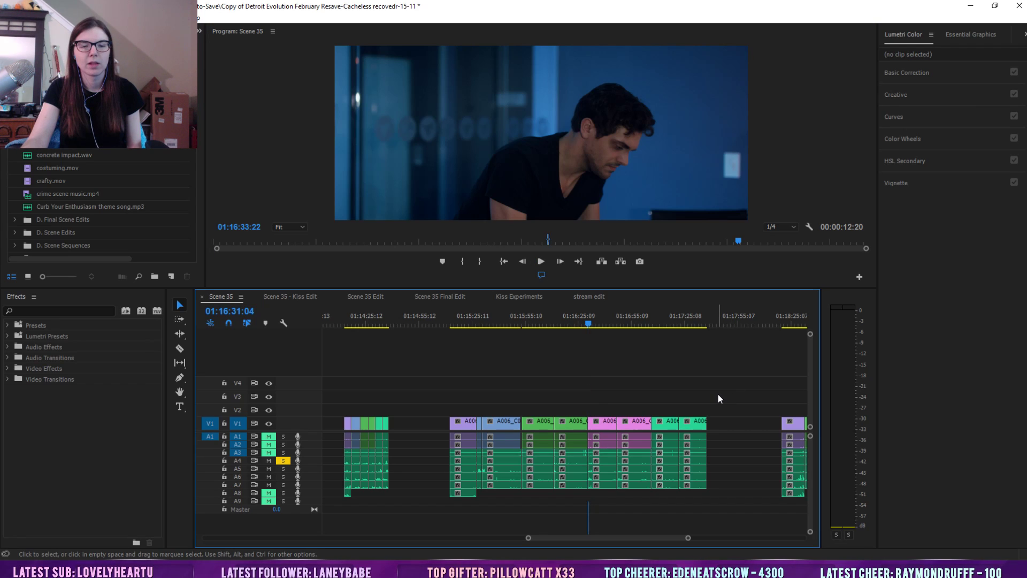
{"action": "key", "text": "space"}
{"action": "left_click", "coordinate": [283, 460]}
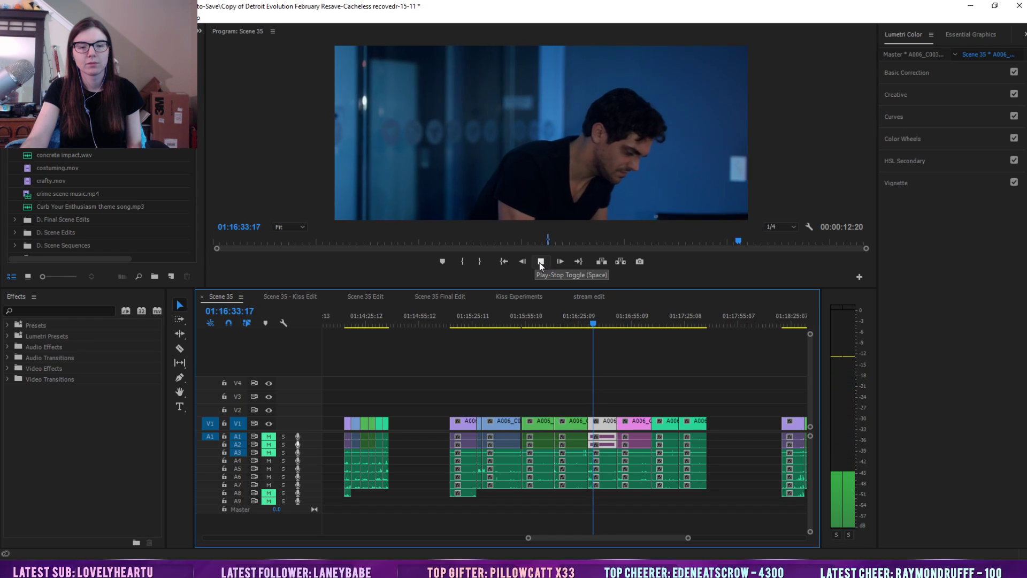
{"action": "left_click", "coordinate": [624, 319]}
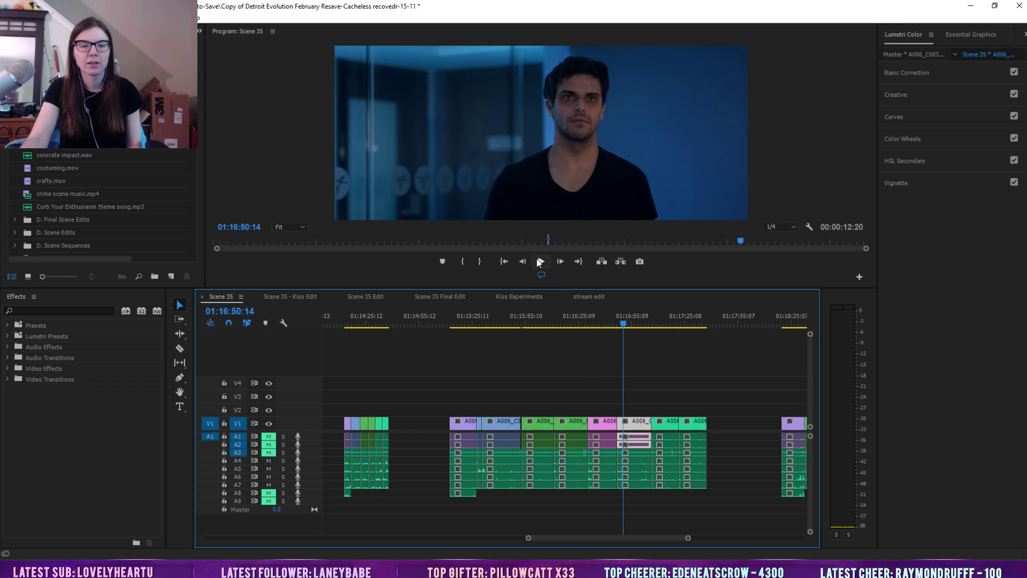
{"action": "left_click", "coordinate": [539, 262]}
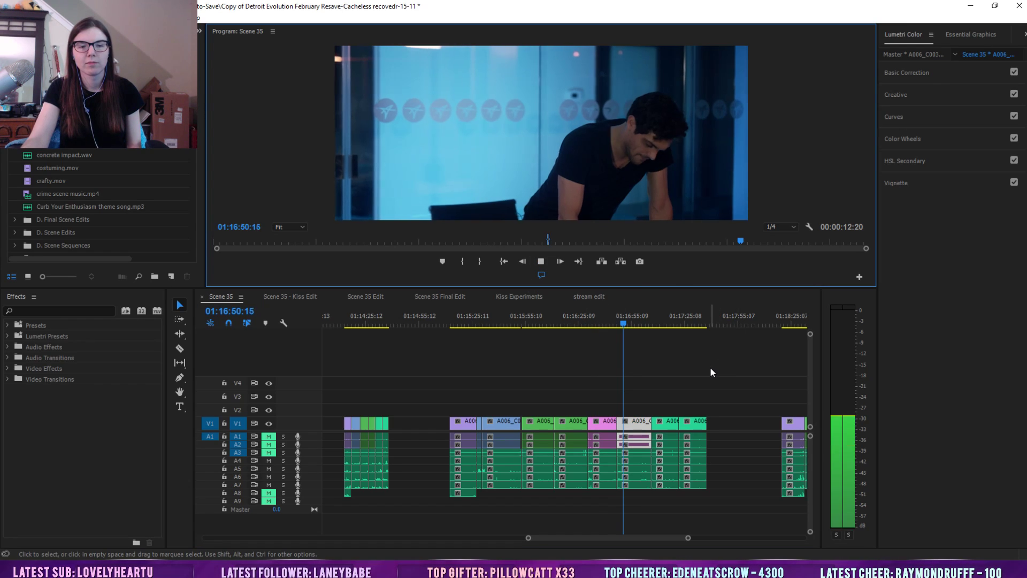
Place the playhead at 01:17:36:16 near the end of the clip group and check the earlier Scene 35 clips
{"action": "left_click", "coordinate": [714, 317]}
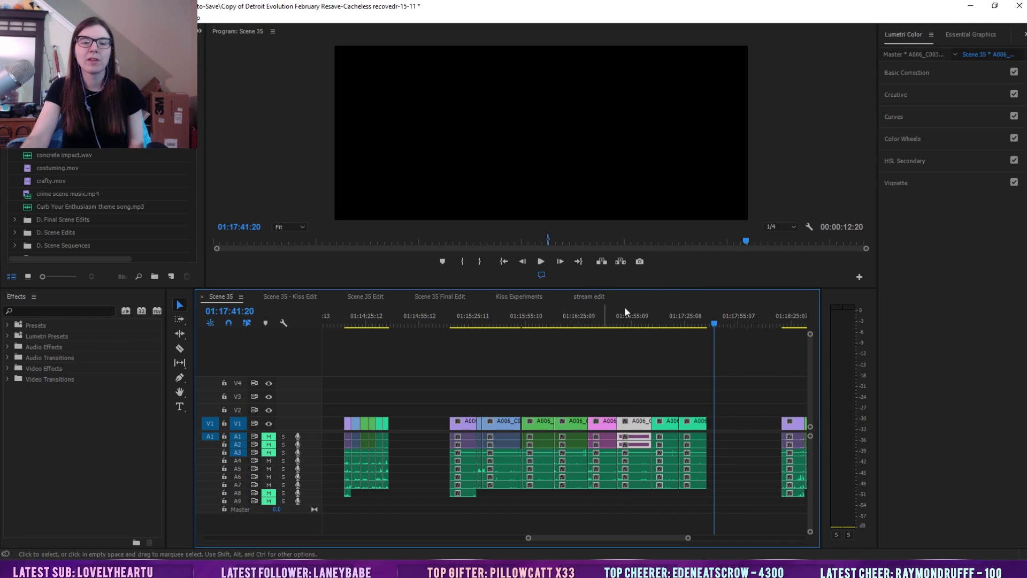
{"action": "left_click_drag", "start_coordinate": [710, 323], "coordinate": [705, 323]}
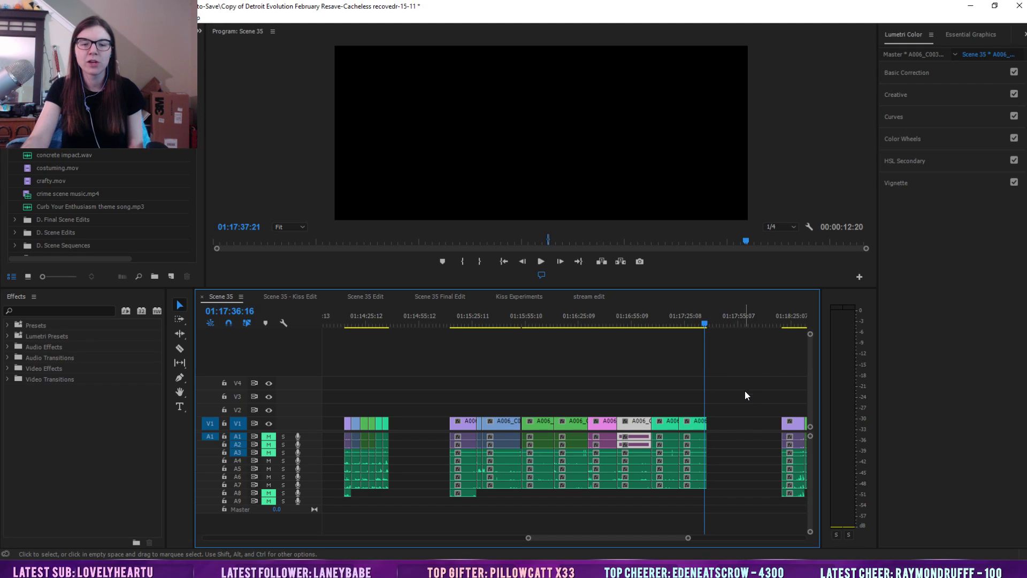
{"action": "mouse_move", "coordinate": [688, 538]}
{"action": "left_mouse_down"}
{"action": "mouse_move", "coordinate": [735, 539]}
{"action": "mouse_move", "coordinate": [370, 545]}
{"action": "mouse_move", "coordinate": [690, 545]}
{"action": "left_mouse_up"}
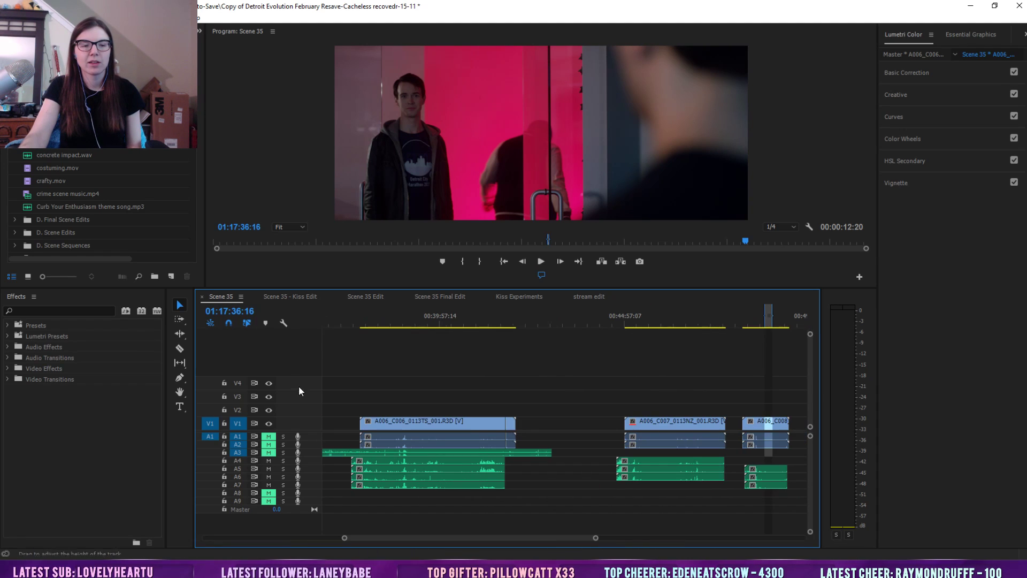
Compare the Scene 35 - Kiss Edit, Scene 35 Edit and Scene 35 Final Edit timelines, and return to the clip groups in Scene 35
{"action": "left_click", "coordinate": [301, 296]}
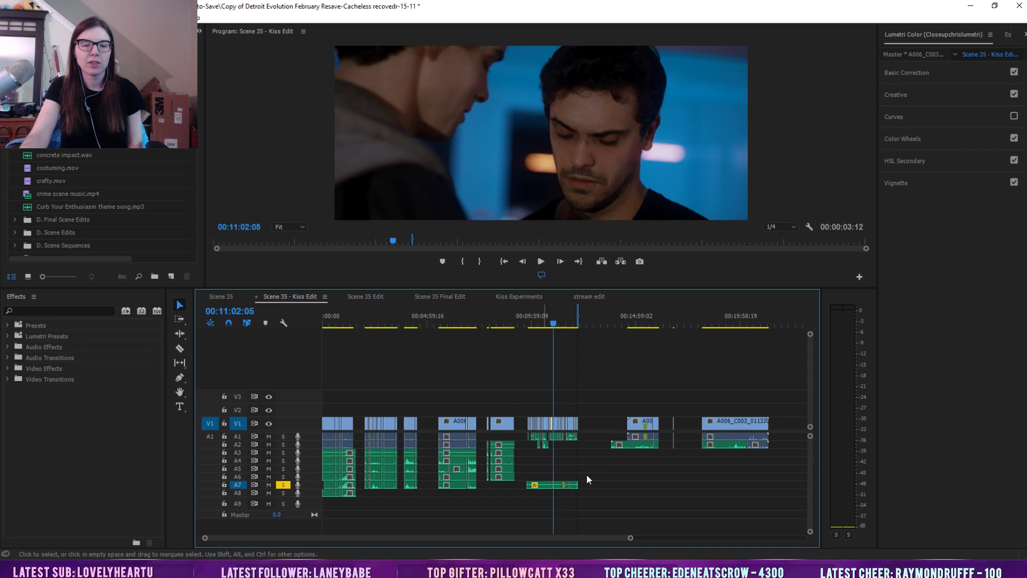
{"action": "left_click_drag", "start_coordinate": [631, 538], "coordinate": [497, 538]}
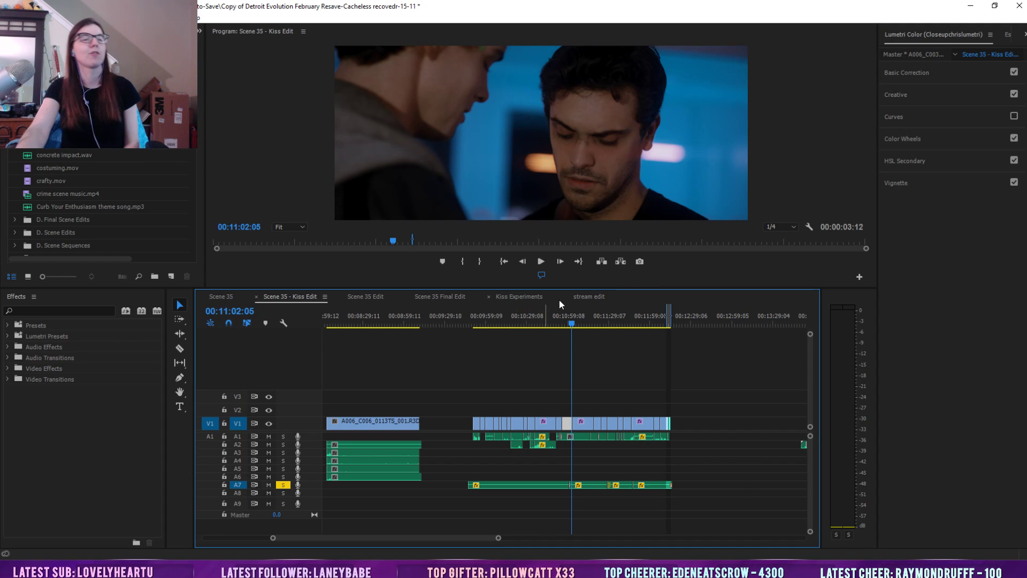
{"action": "left_click", "coordinate": [368, 301]}
{"action": "left_click", "coordinate": [435, 297]}
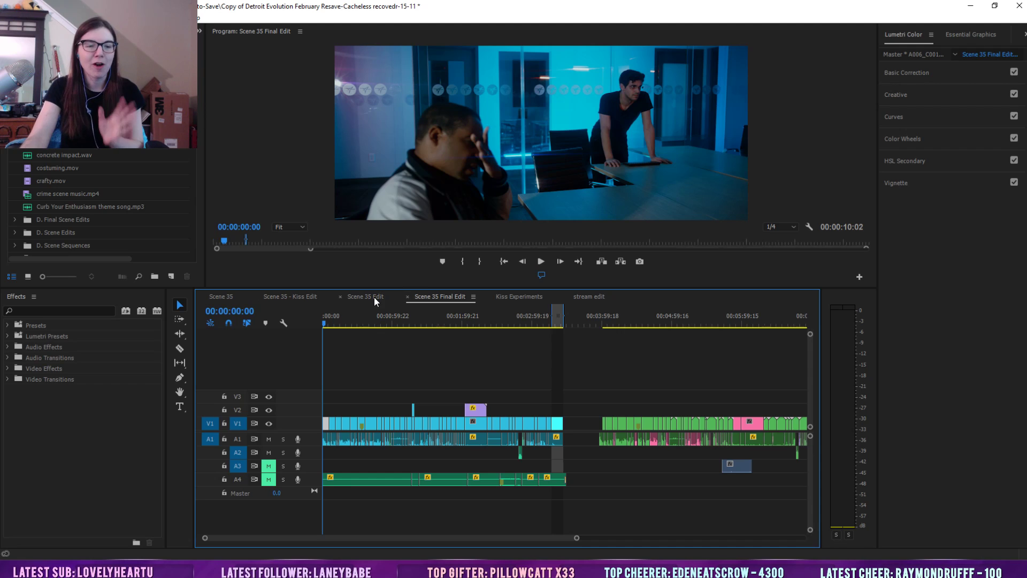
{"action": "left_click", "coordinate": [264, 297]}
{"action": "left_click", "coordinate": [222, 297]}
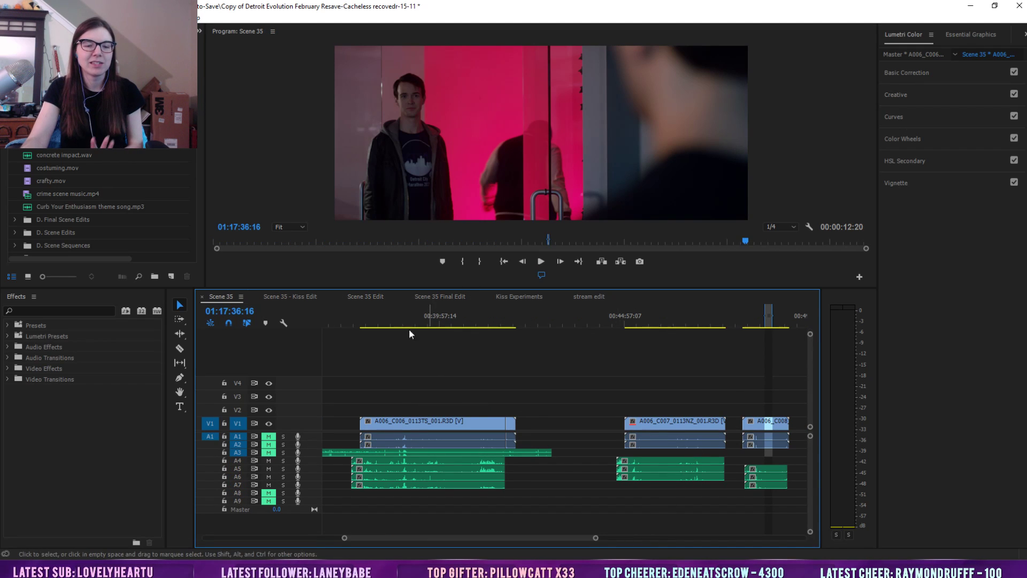
{"action": "left_click_drag", "start_coordinate": [596, 538], "coordinate": [641, 539]}
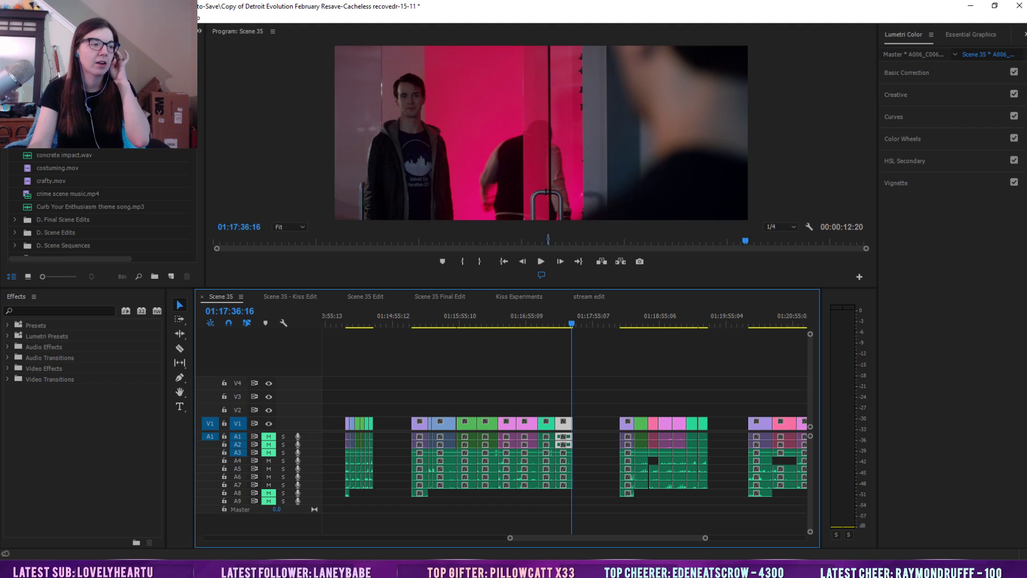
{"action": "left_click", "coordinate": [604, 418]}
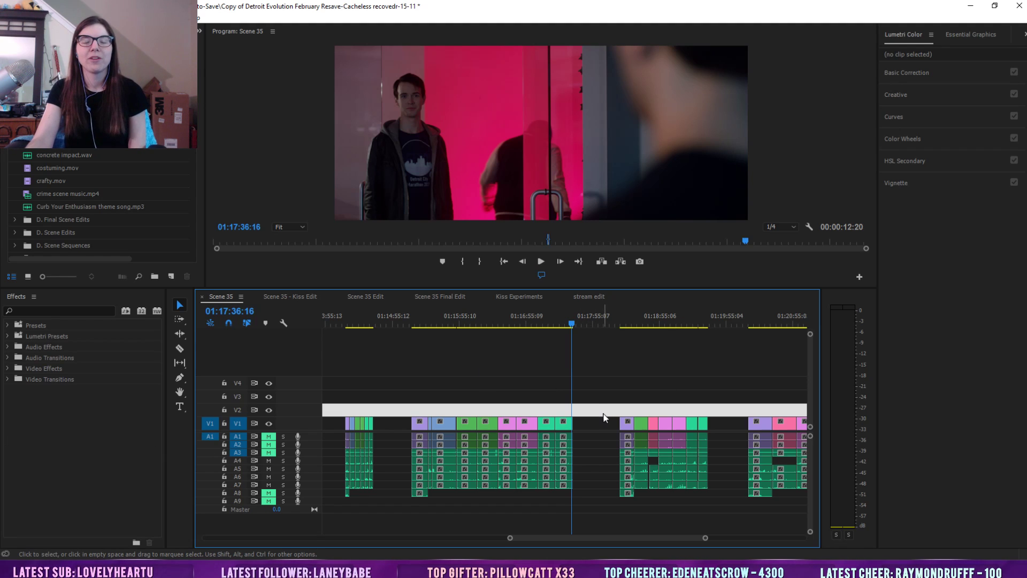
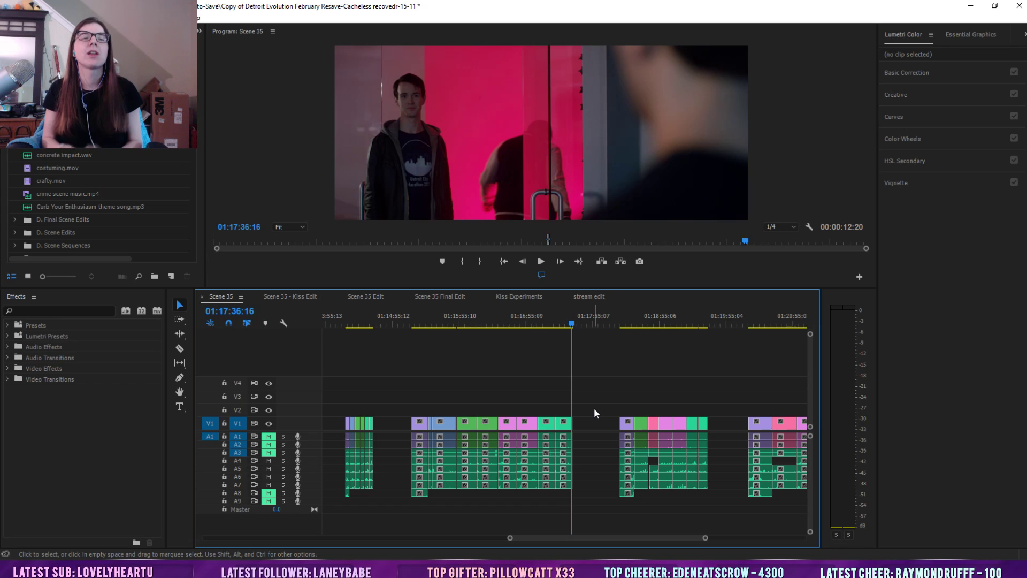
Open the Kiss Experiments sequence and inspect its pink-labelled clips at 00:02:27:04
{"action": "left_click", "coordinate": [518, 298]}
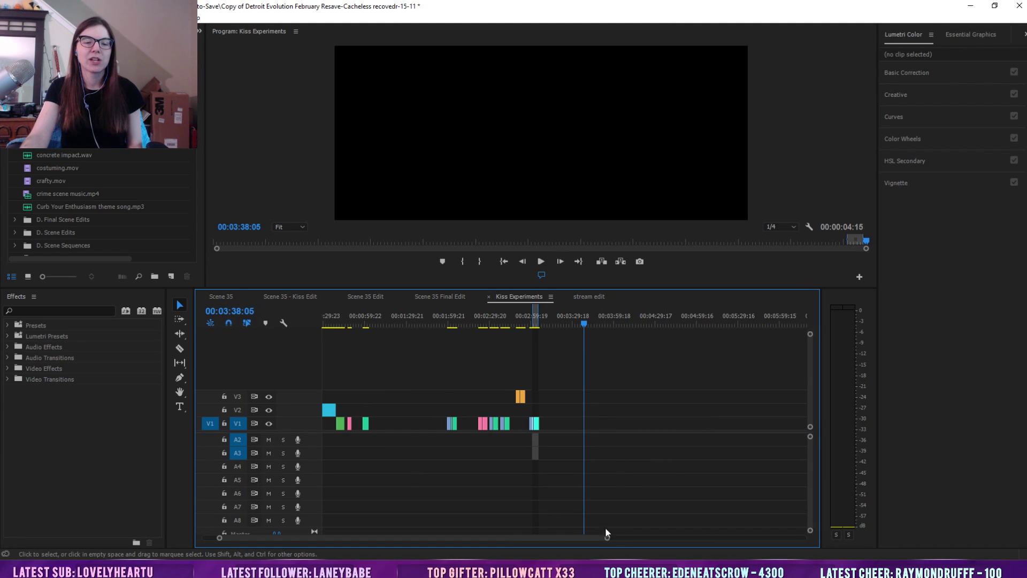
{"action": "left_click_drag", "start_coordinate": [607, 537], "coordinate": [428, 538]}
{"action": "left_click", "coordinate": [547, 321]}
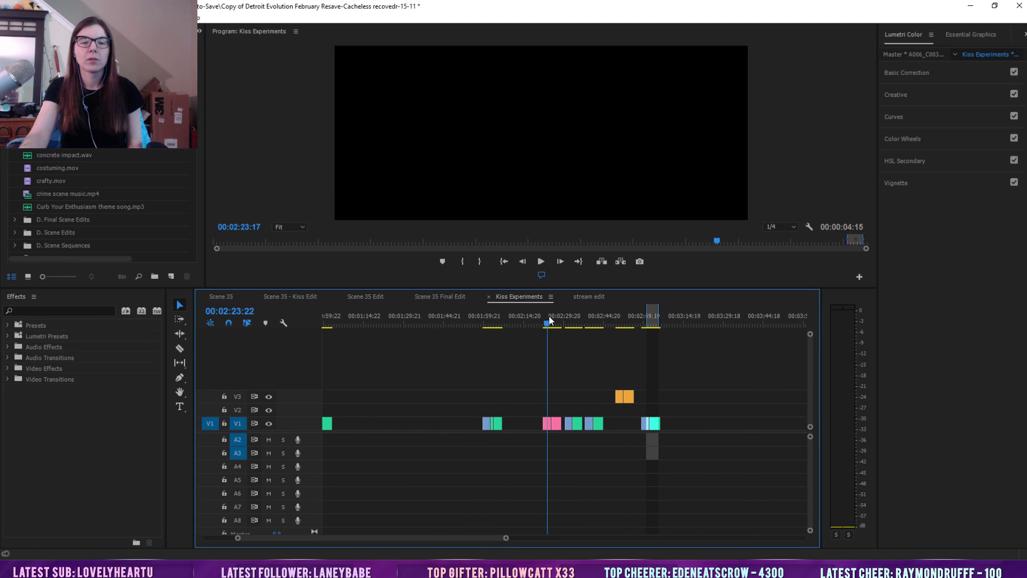
{"action": "left_click", "coordinate": [556, 321]}
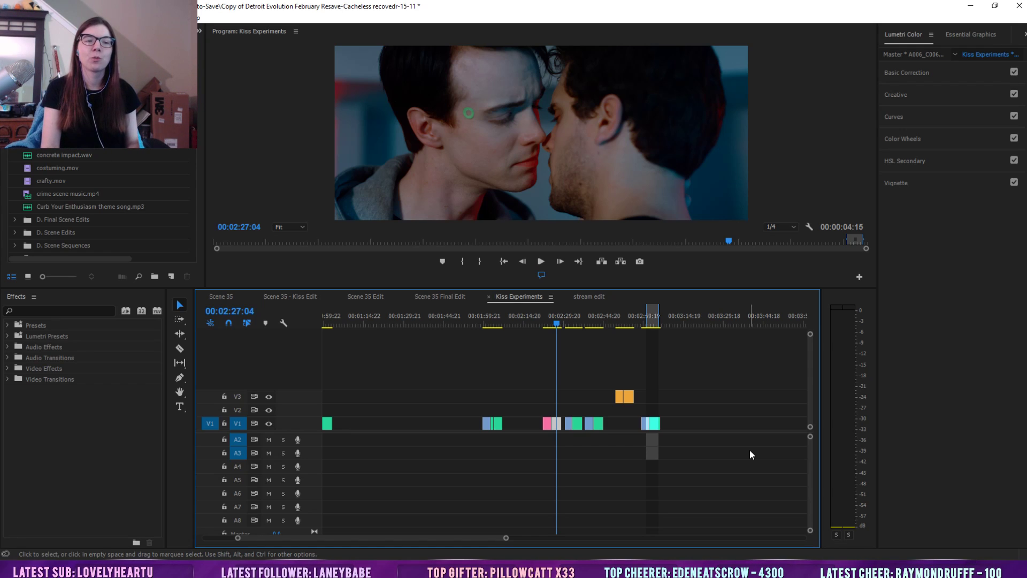
Find Scene 16 Edit among the project's scene edit sequences and open it
{"action": "left_click", "coordinate": [64, 57]}
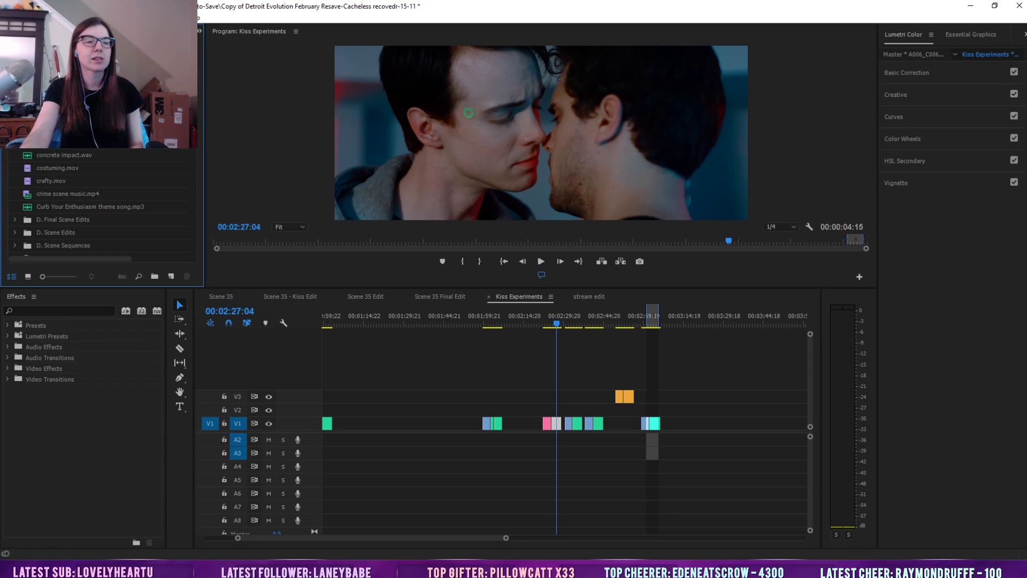
{"action": "scroll", "coordinate": [101, 204], "scroll_direction": "down", "scroll_amount": 3}
{"action": "scroll", "coordinate": [102, 203], "scroll_direction": "down", "scroll_amount": 3}
{"action": "scroll", "coordinate": [102, 203], "scroll_direction": "up", "scroll_amount": 6}
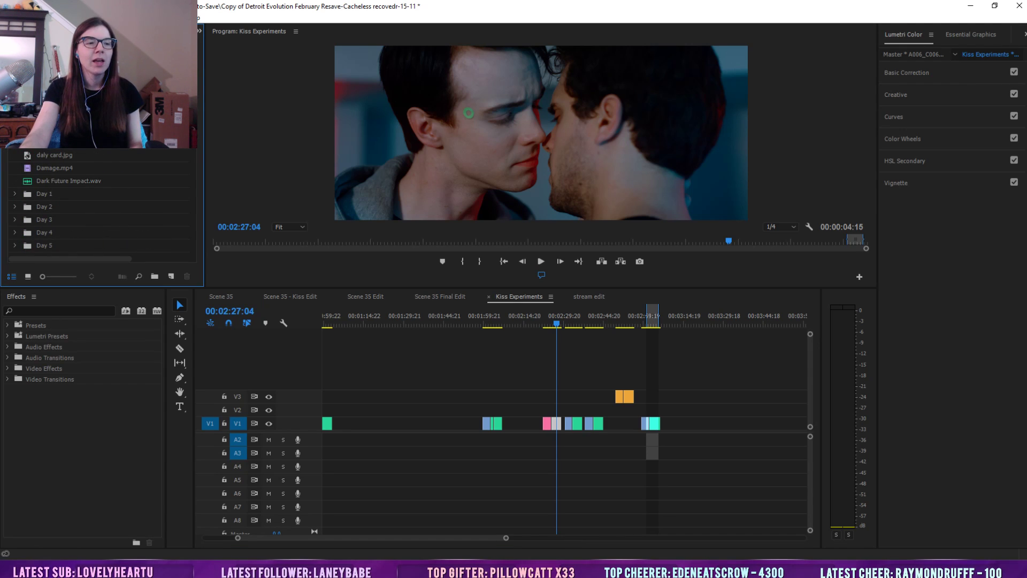
{"action": "scroll", "coordinate": [196, 128], "scroll_direction": "up", "scroll_amount": 5}
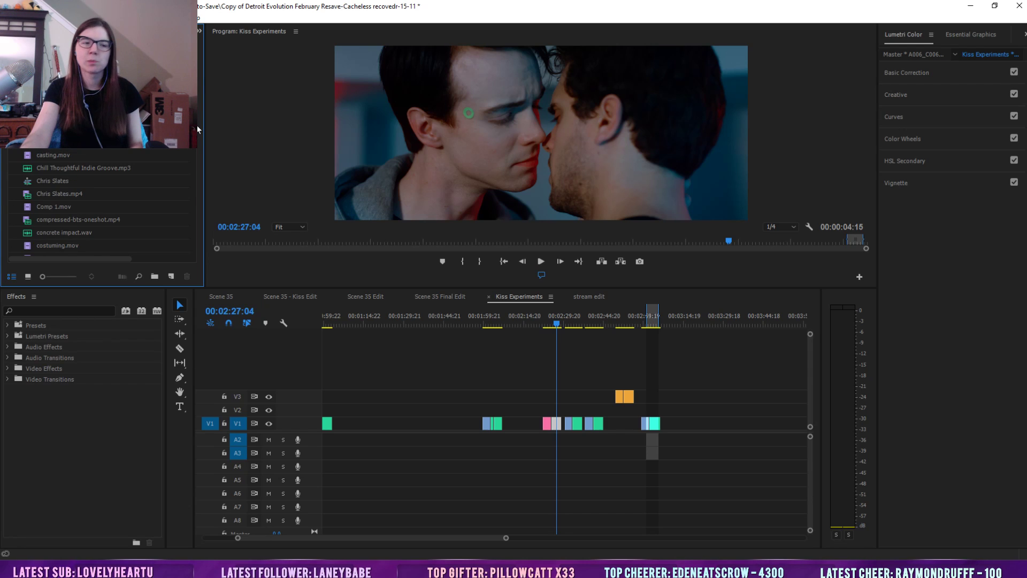
{"action": "scroll", "coordinate": [197, 123], "scroll_direction": "up", "scroll_amount": 5}
{"action": "scroll", "coordinate": [198, 123], "scroll_direction": "down", "scroll_amount": 10}
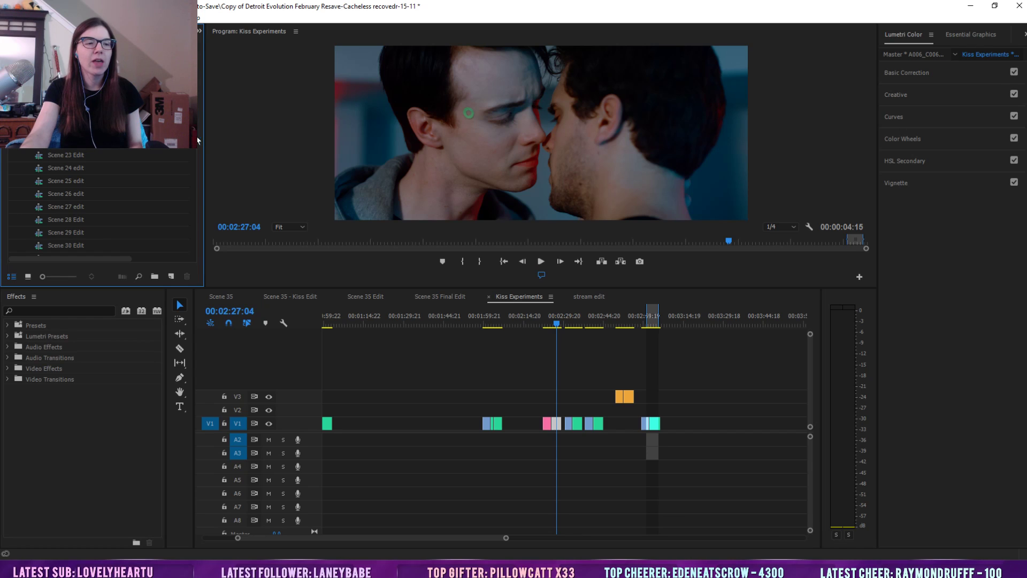
{"action": "scroll", "coordinate": [126, 197], "scroll_direction": "up", "scroll_amount": 1}
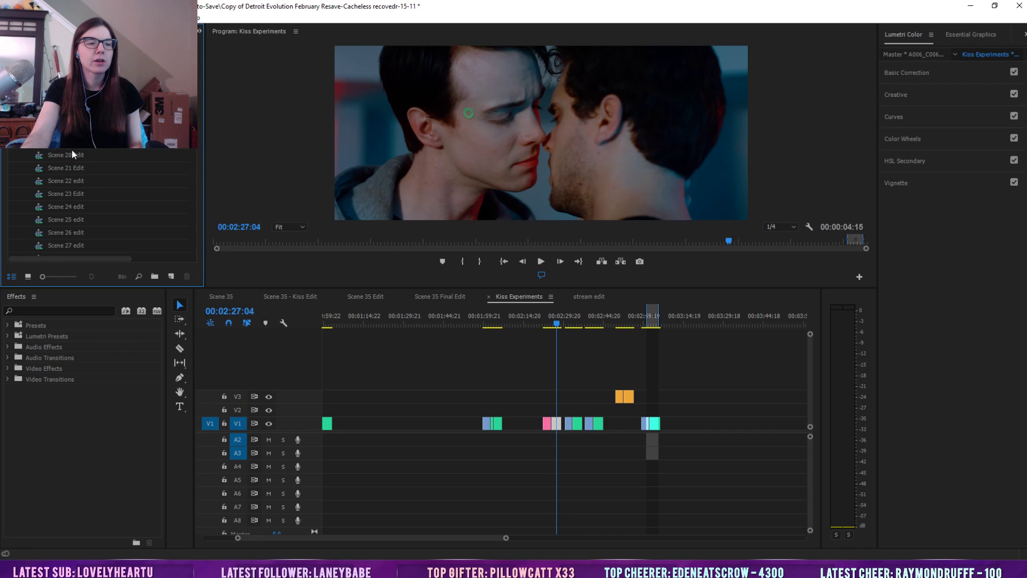
{"action": "double_click", "coordinate": [67, 103]}
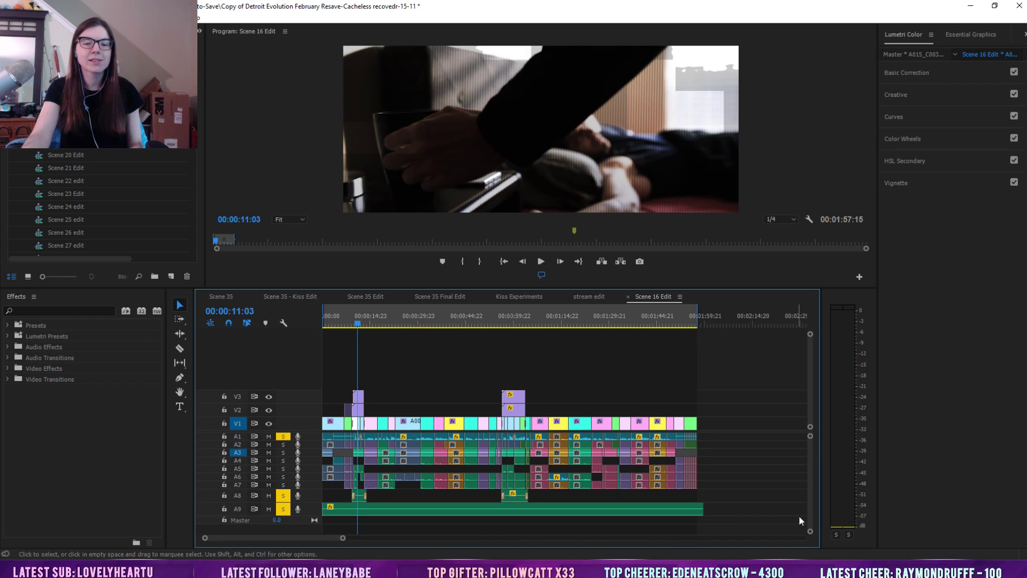
Examine the full colour-labelled clip layout of Scene 16 Edit with the playhead at 00:00:06:05
{"action": "left_click_drag", "start_coordinate": [342, 537], "coordinate": [346, 540]}
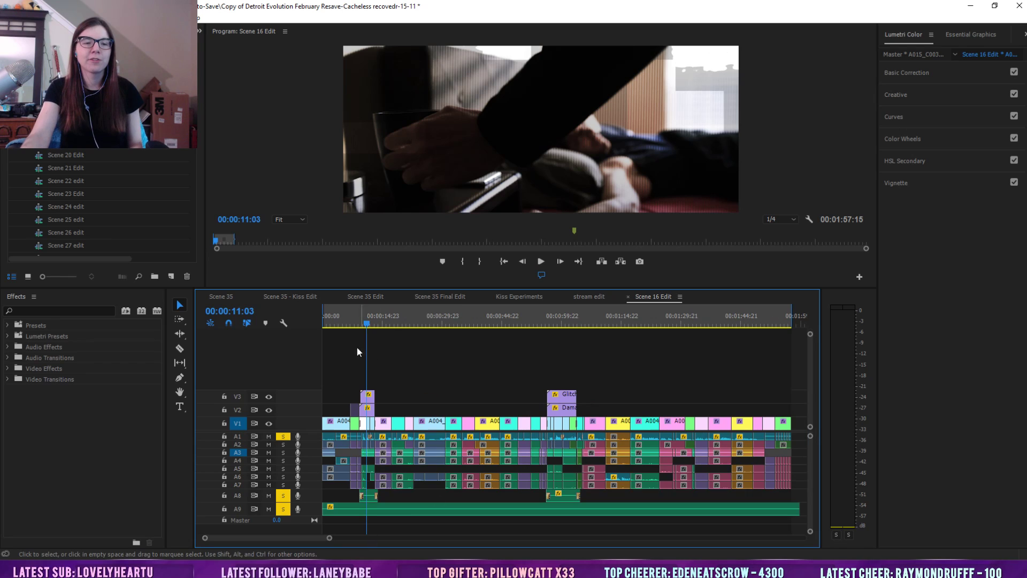
{"action": "left_click", "coordinate": [350, 320]}
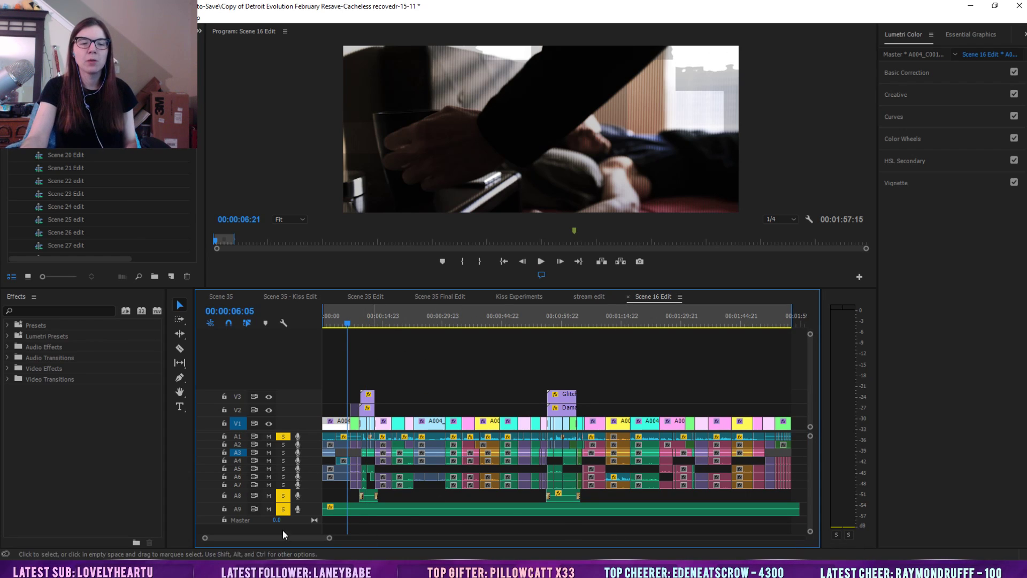
{"action": "left_click_drag", "start_coordinate": [330, 539], "coordinate": [344, 539]}
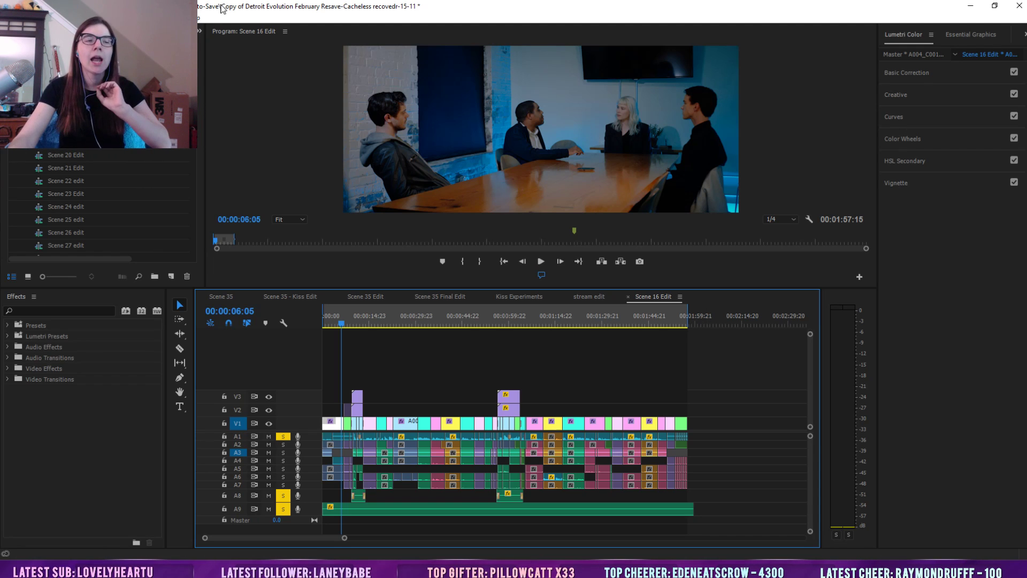
Open Scene 15 Edit, survey all its clip groups, and focus on the opening group at about 00:00:22
{"action": "double_click", "coordinate": [58, 90]}
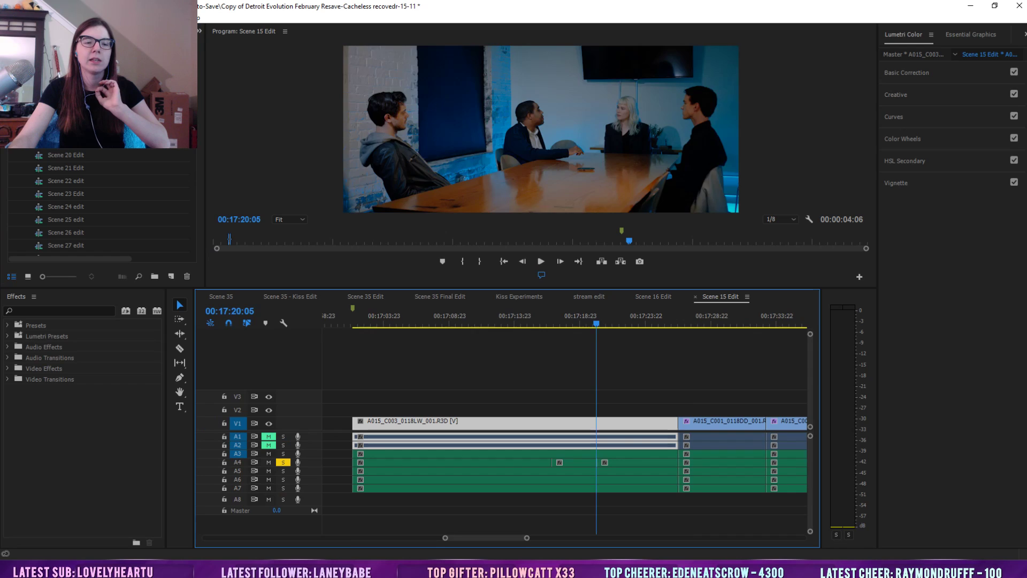
{"action": "left_click_drag", "start_coordinate": [526, 537], "coordinate": [785, 540]}
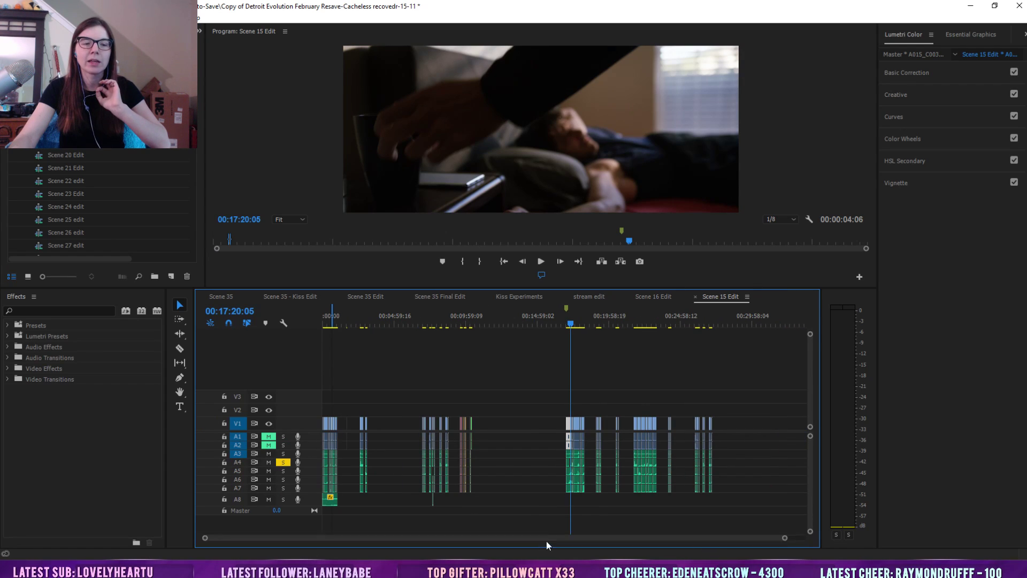
{"action": "left_click", "coordinate": [327, 319]}
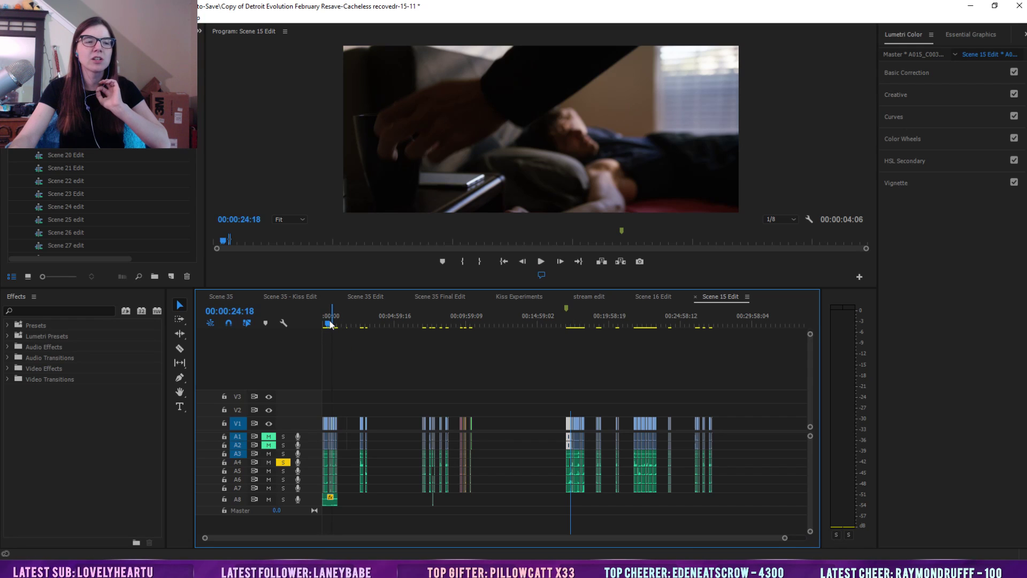
{"action": "left_click_drag", "start_coordinate": [784, 539], "coordinate": [545, 555]}
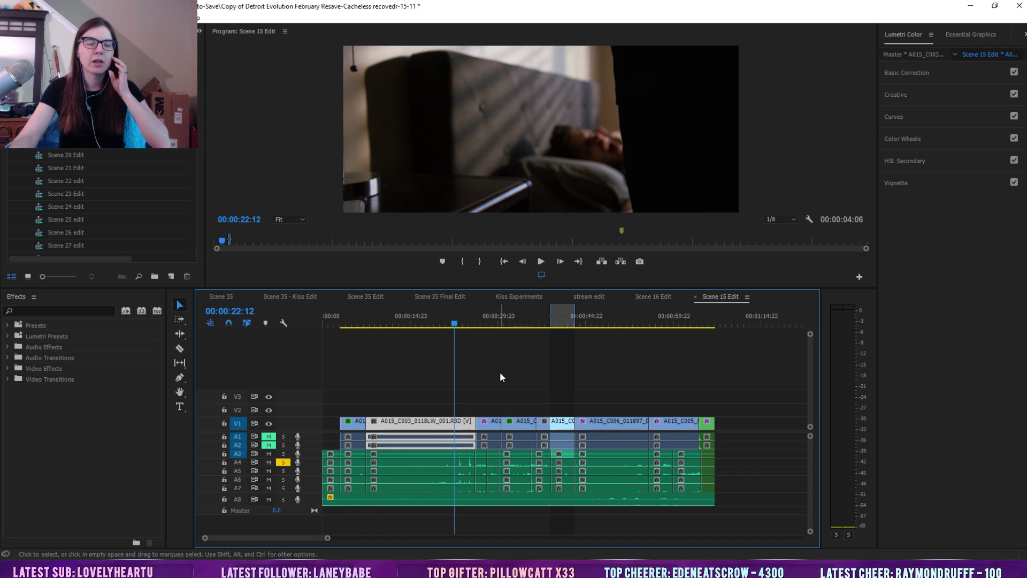
Inspect the shots in Scene 15 Edit's opening clip group from 00:00:30:03 to 00:00:34:08
{"action": "left_click", "coordinate": [499, 323]}
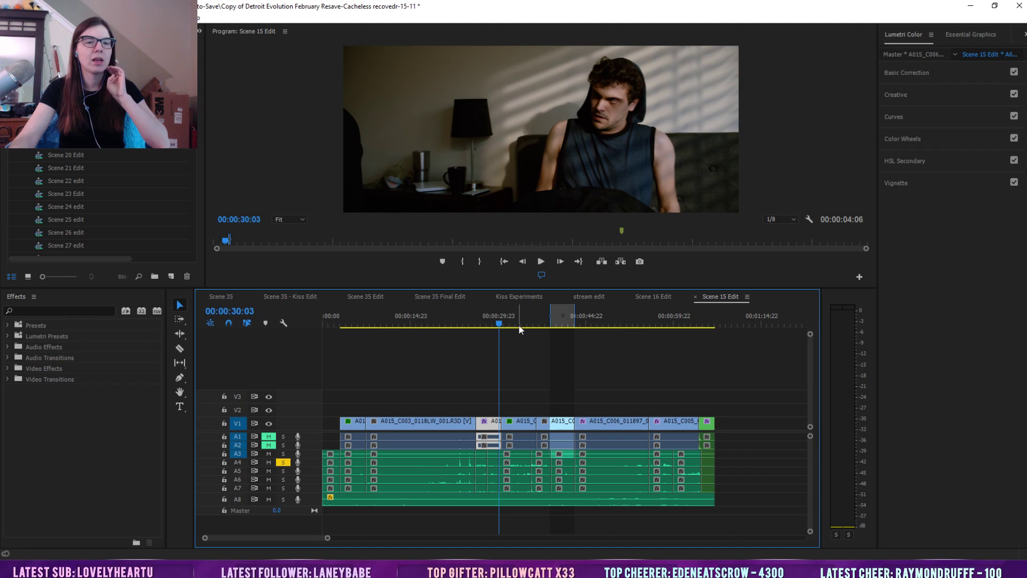
{"action": "left_click", "coordinate": [518, 324]}
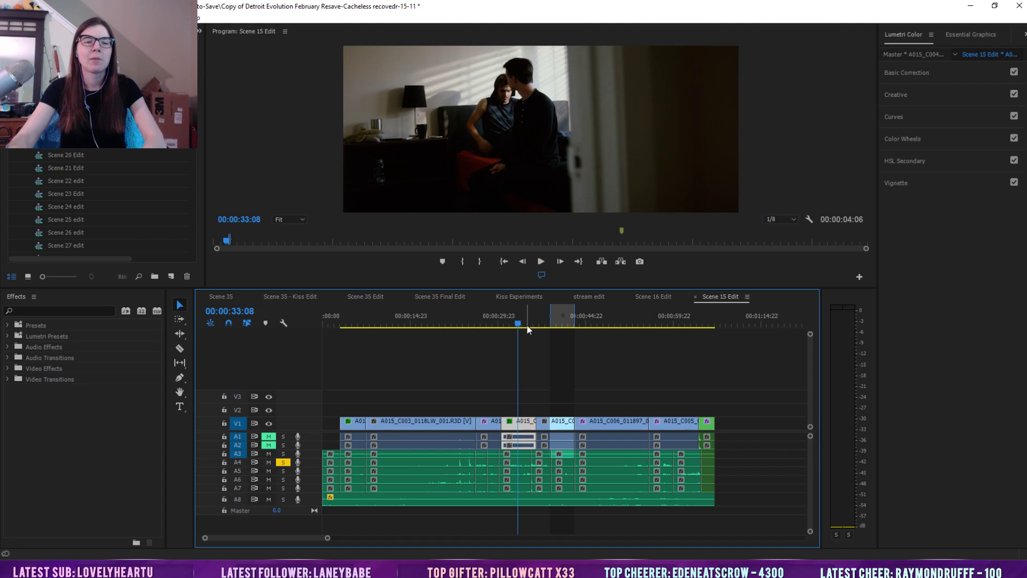
{"action": "left_click_drag", "start_coordinate": [519, 325], "coordinate": [523, 326]}
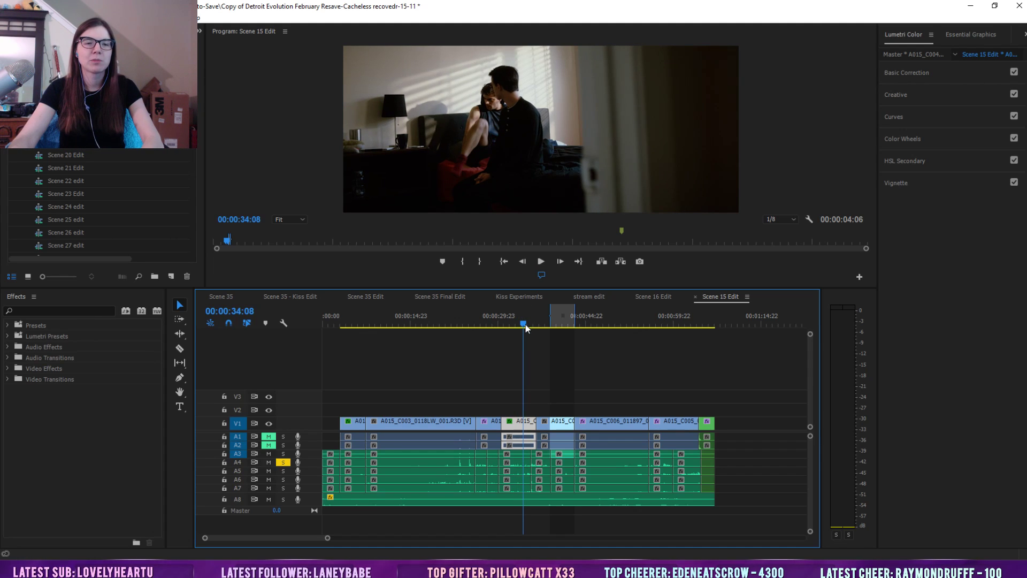
Play Scene 15 Edit from 00:00:30:05 and examine the bedroom shots between 00:00:29:14 and 00:00:37:13
{"action": "left_click", "coordinate": [501, 324]}
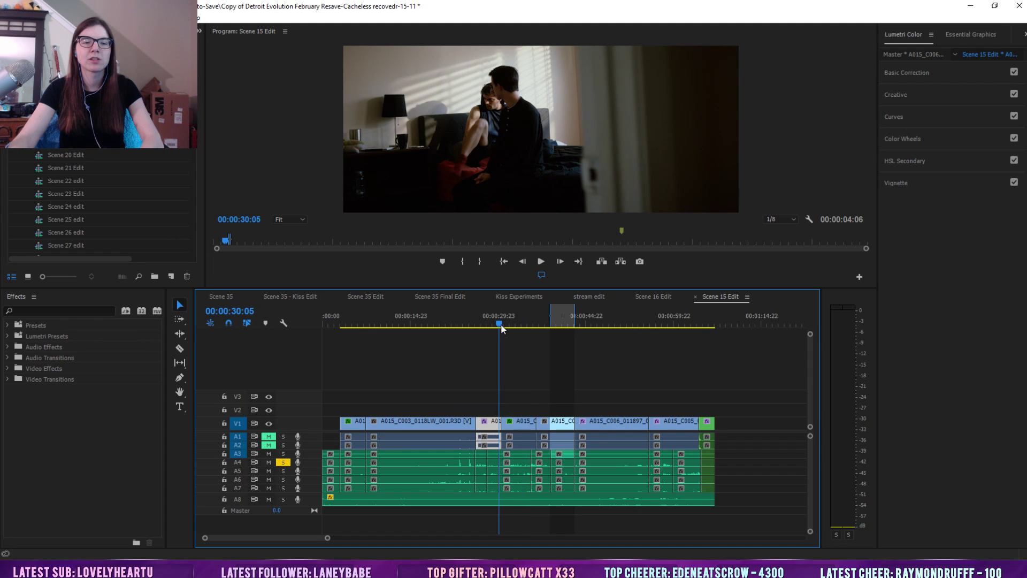
{"action": "left_click", "coordinate": [539, 262]}
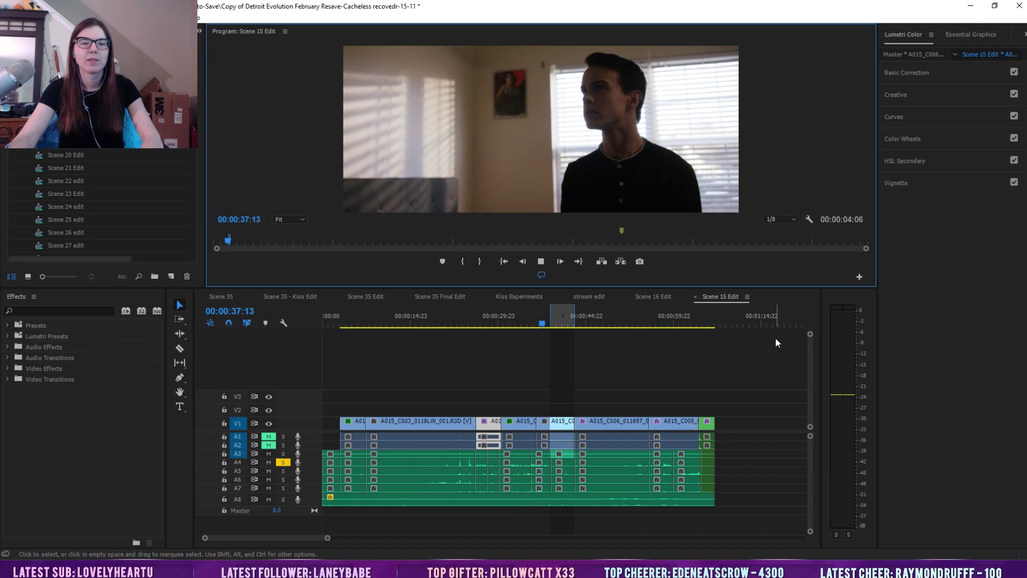
{"action": "left_click", "coordinate": [522, 320]}
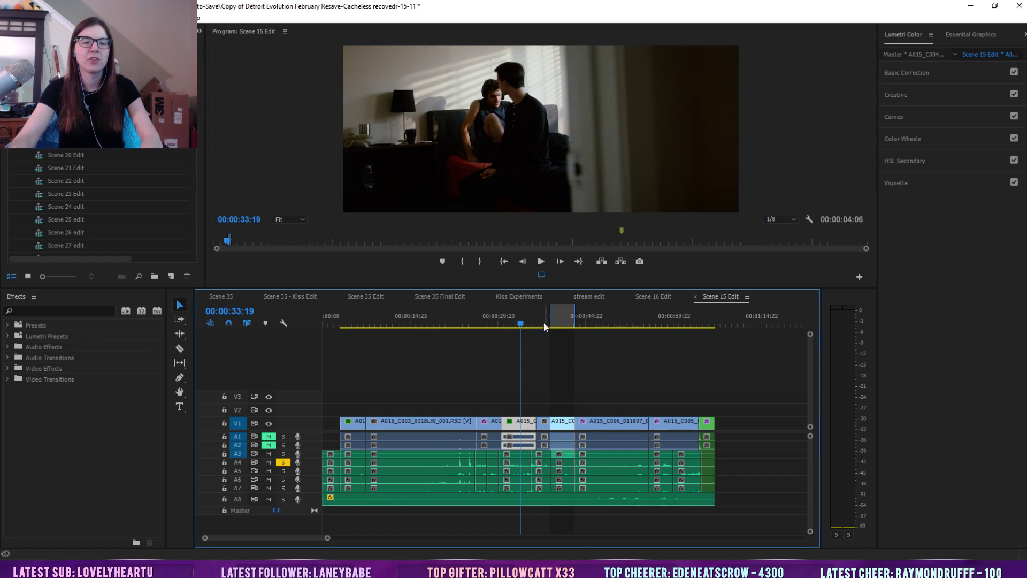
{"action": "left_click", "coordinate": [529, 322]}
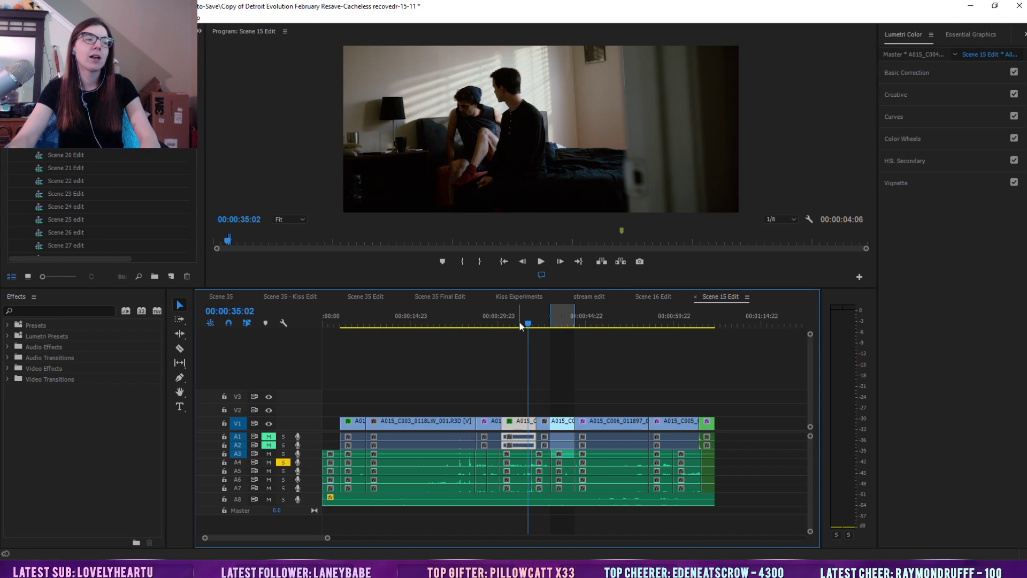
{"action": "left_click_drag", "start_coordinate": [531, 322], "coordinate": [505, 320]}
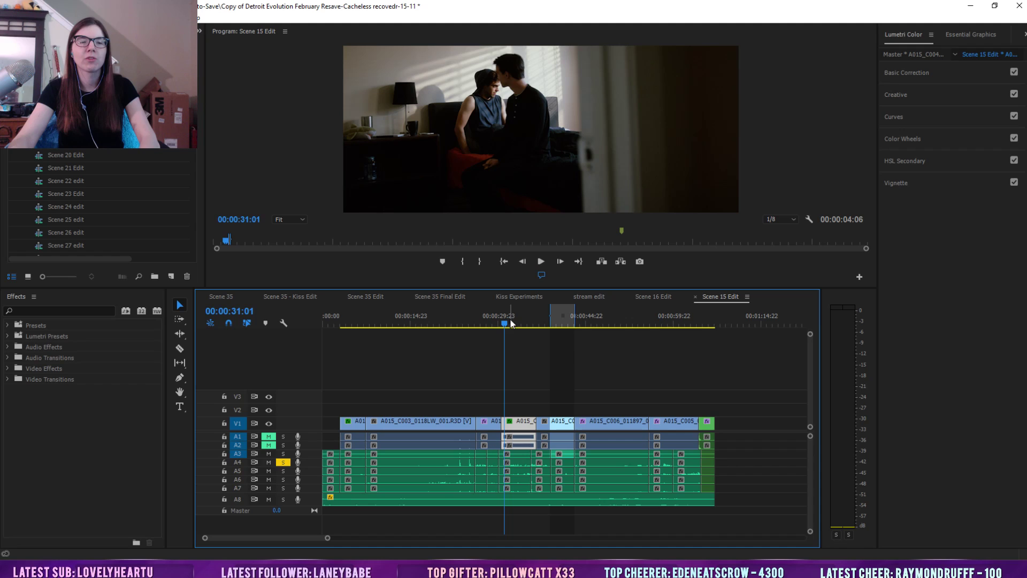
{"action": "left_click", "coordinate": [486, 323]}
{"action": "left_click_drag", "start_coordinate": [487, 321], "coordinate": [496, 323]}
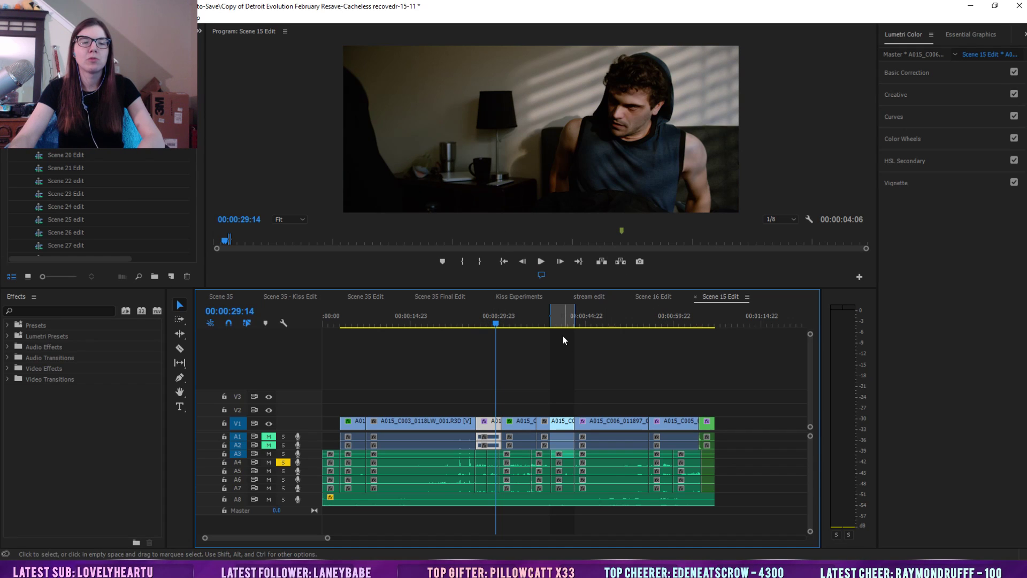
Compare the close shot at 00:00:37:09 with the wide two-shot frames from 00:00:33:04 to 00:00:36:00
{"action": "left_click", "coordinate": [541, 321]}
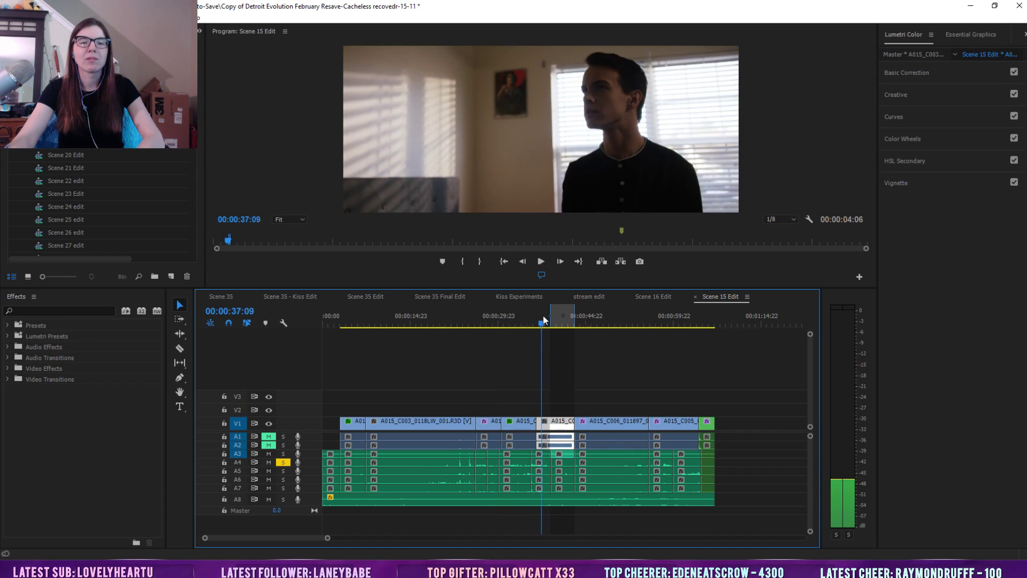
{"action": "left_click", "coordinate": [518, 316]}
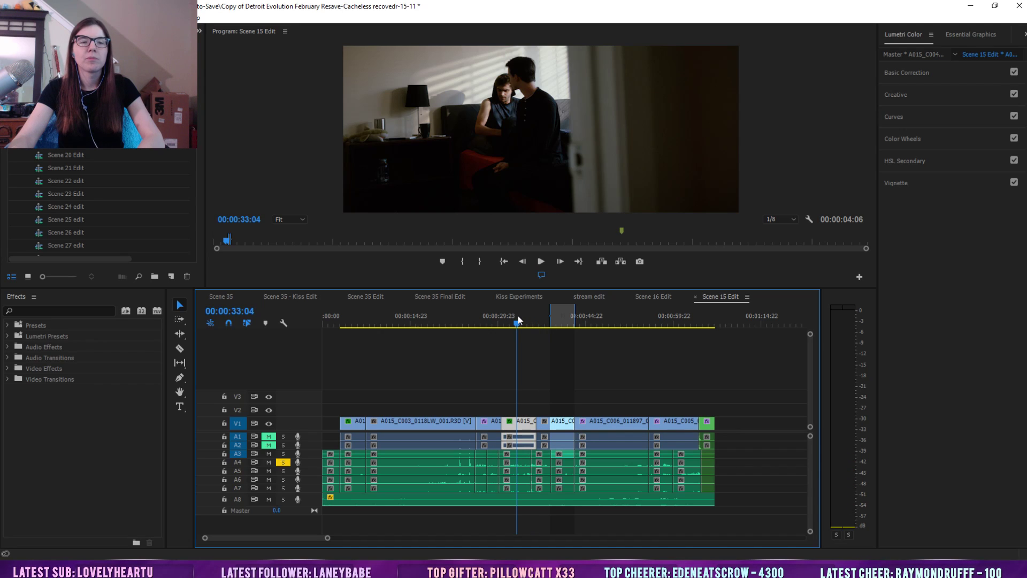
{"action": "left_click", "coordinate": [531, 317]}
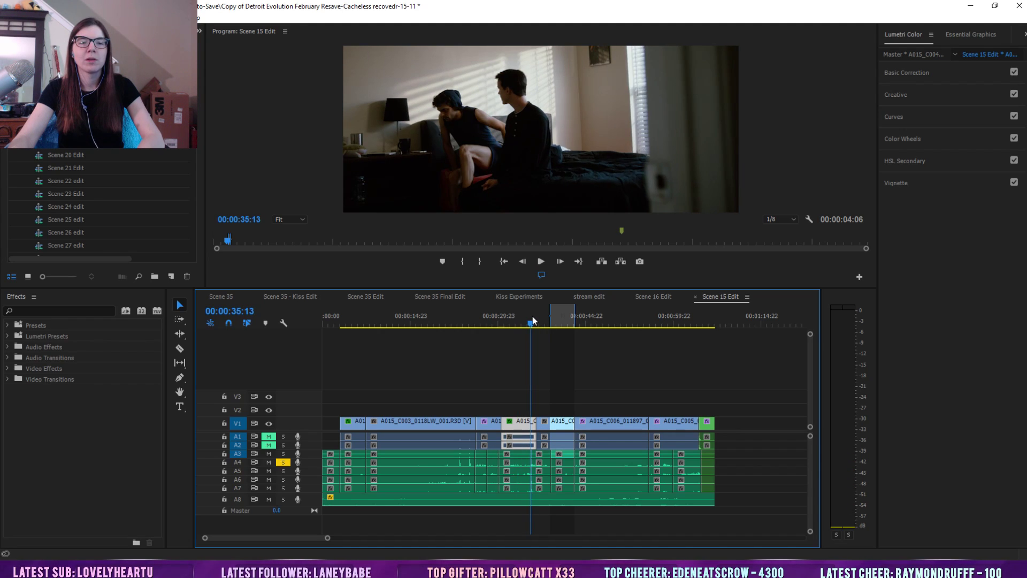
{"action": "left_click", "coordinate": [534, 316]}
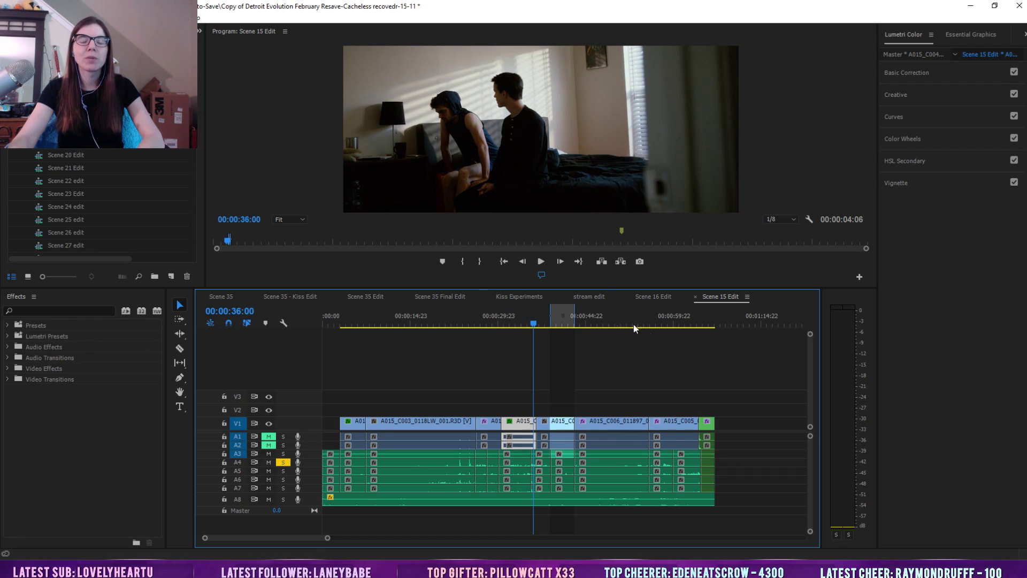
Inspect the closing shots of the first clip group between 00:00:54:17 and 00:01:06:14, ending at 00:00:55:07
{"action": "left_click", "coordinate": [671, 319]}
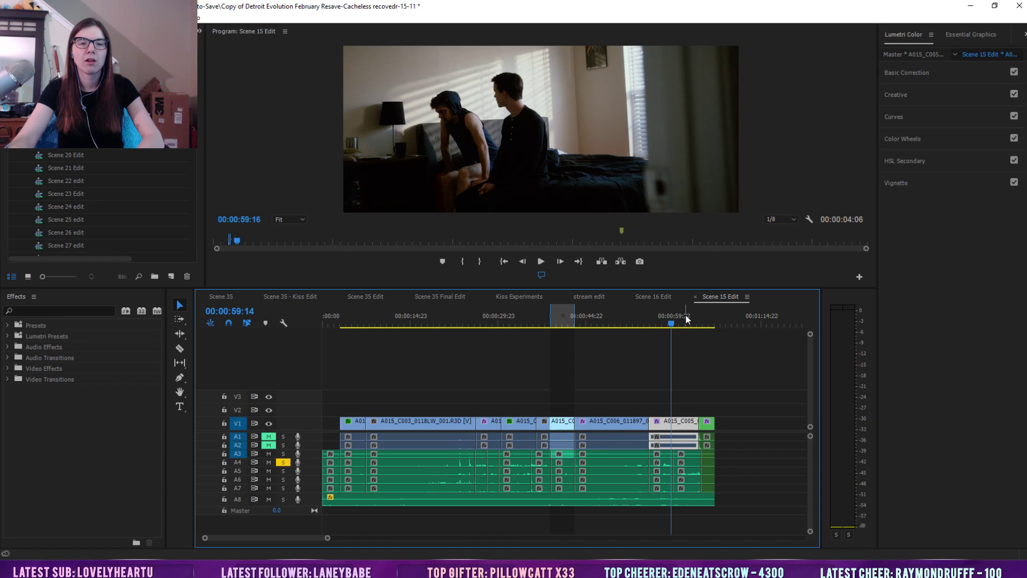
{"action": "left_click", "coordinate": [643, 326]}
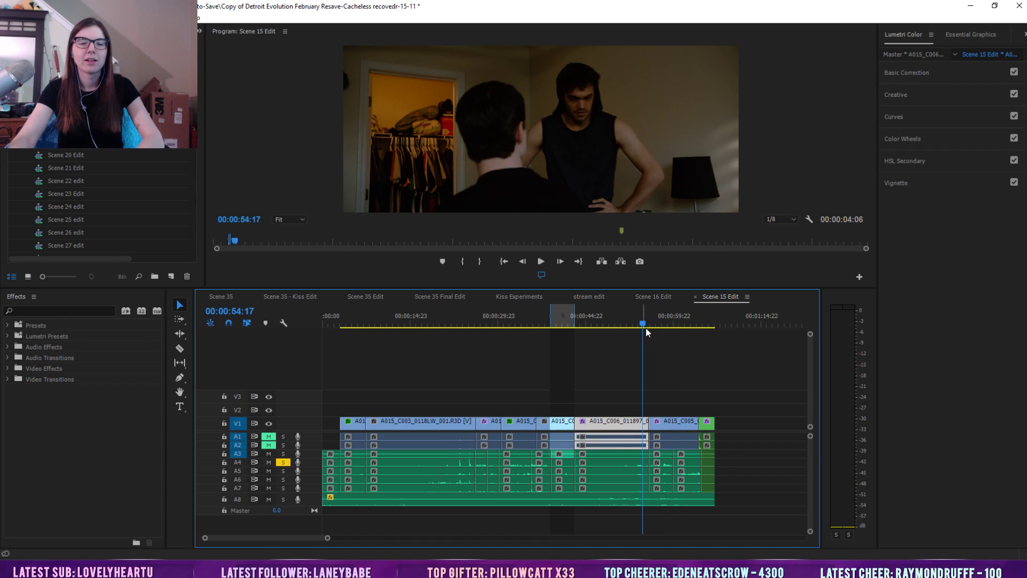
{"action": "left_click", "coordinate": [694, 319]}
{"action": "left_click_drag", "start_coordinate": [695, 320], "coordinate": [698, 323]}
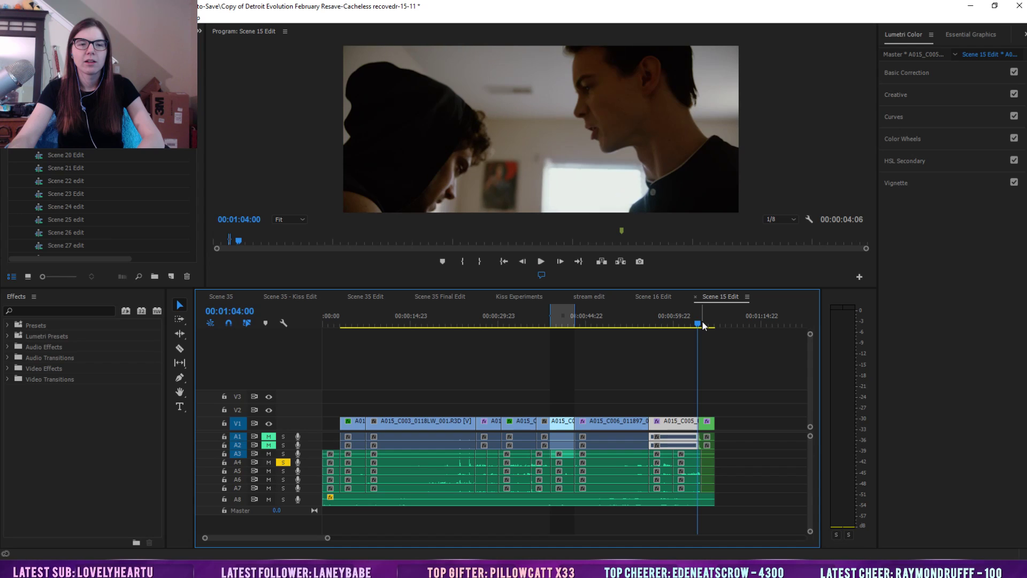
{"action": "left_click_drag", "start_coordinate": [702, 321], "coordinate": [715, 333]}
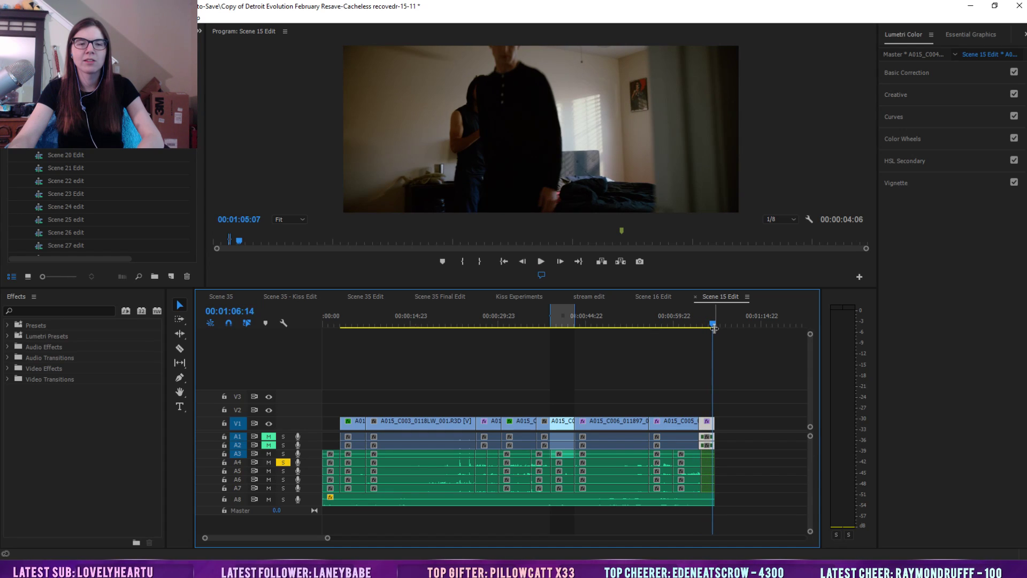
{"action": "left_click_drag", "start_coordinate": [714, 327], "coordinate": [647, 324]}
{"action": "left_click", "coordinate": [701, 371]}
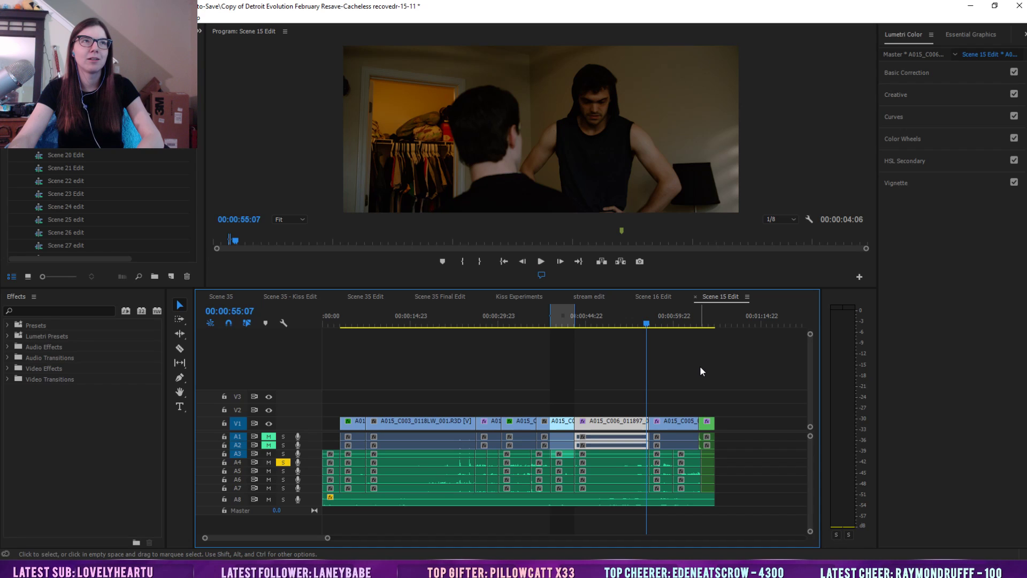
Play the ending from 00:00:55:07, replay it from 00:01:03:22, and return the playhead to 00:01:02:15
{"action": "left_click", "coordinate": [541, 262]}
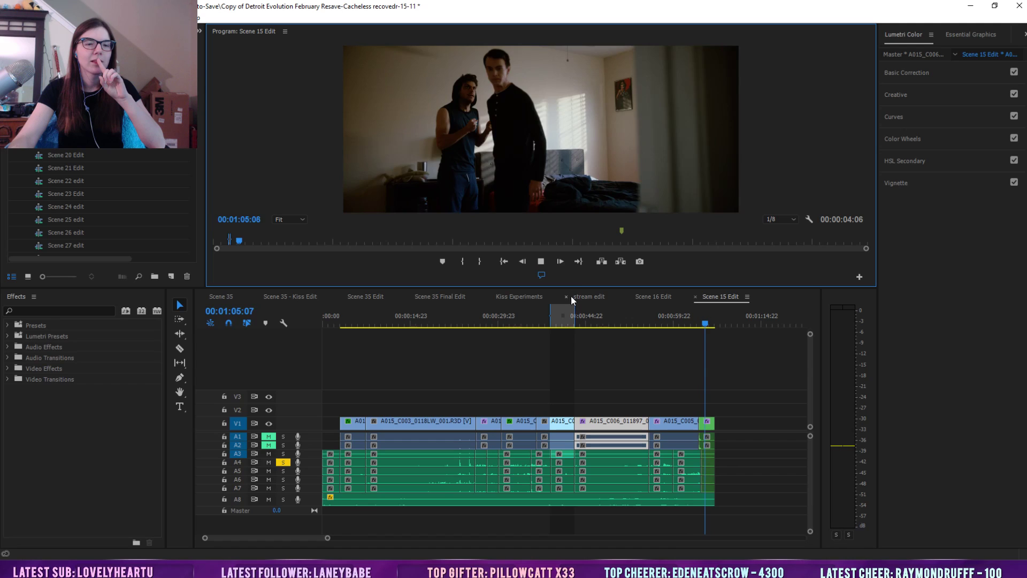
{"action": "left_click", "coordinate": [541, 261]}
{"action": "left_click", "coordinate": [698, 318]}
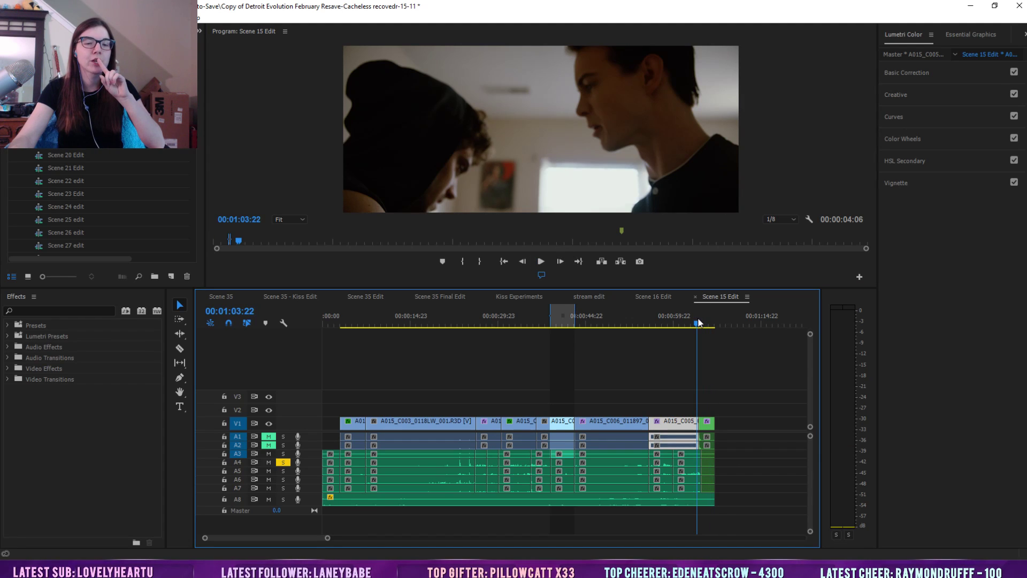
{"action": "left_click", "coordinate": [541, 261]}
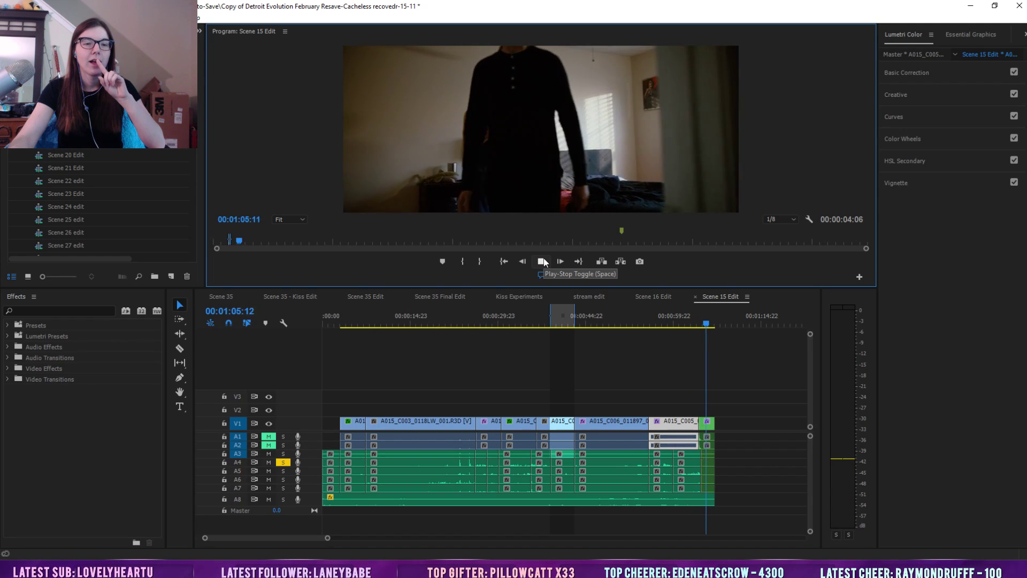
{"action": "left_click", "coordinate": [689, 319]}
{"action": "left_click", "coordinate": [733, 367]}
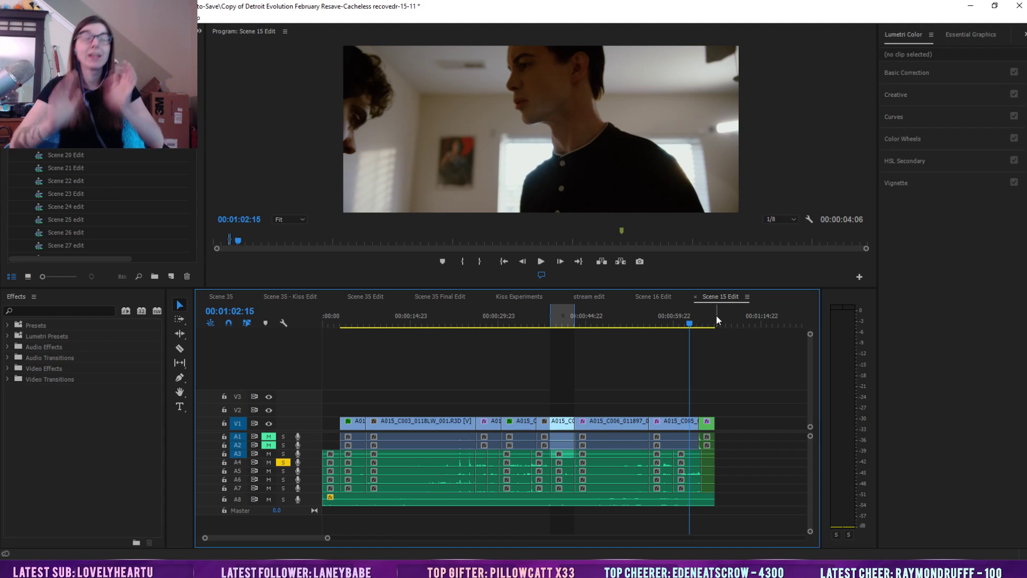
Review the cut to the final wide shot by playing from 00:01:02:15 and 00:01:00:14, and return to 00:01:02:04
{"action": "left_click", "coordinate": [541, 261]}
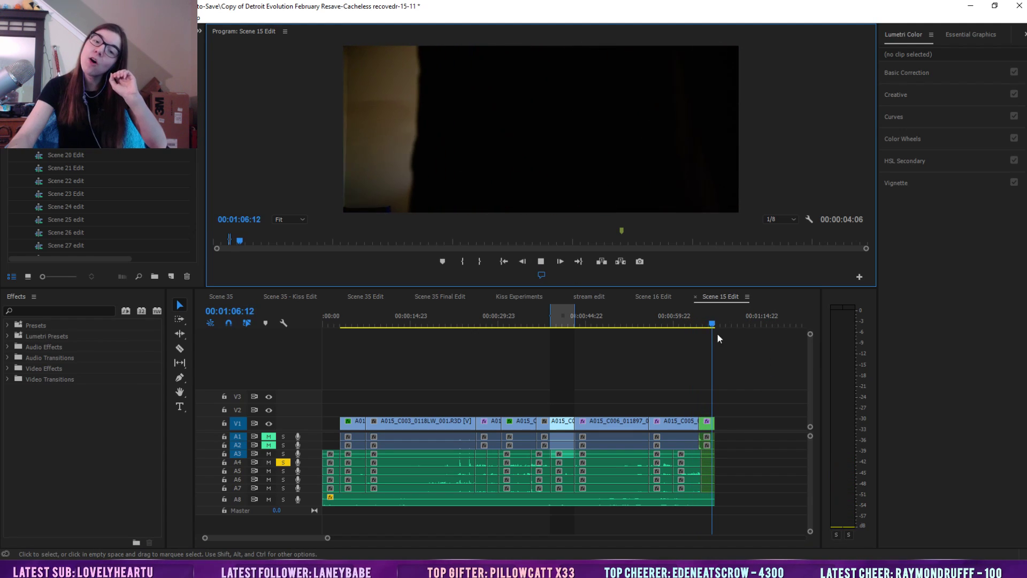
{"action": "left_click", "coordinate": [701, 322]}
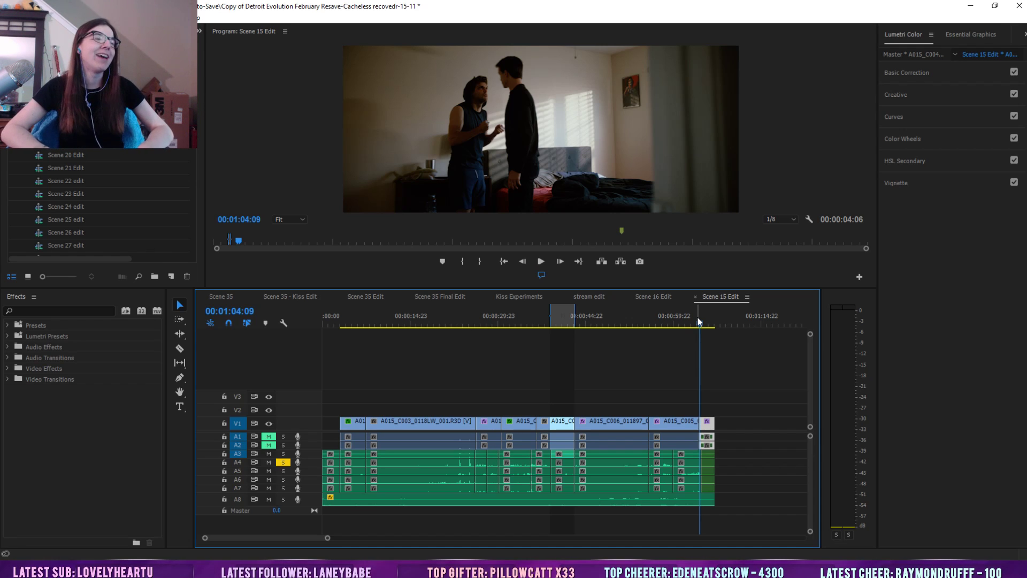
{"action": "left_click_drag", "start_coordinate": [691, 321], "coordinate": [677, 321]}
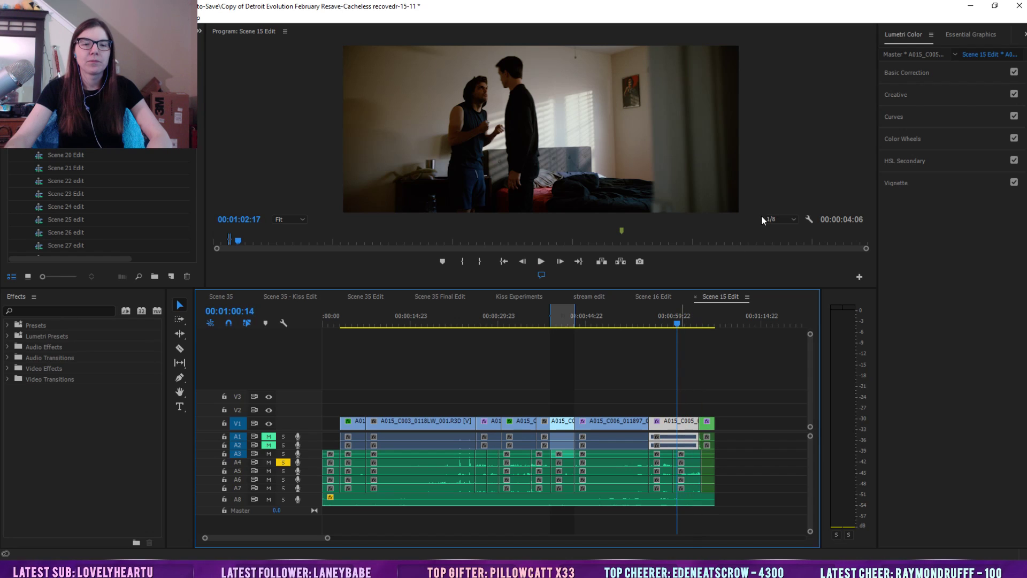
{"action": "left_click", "coordinate": [541, 262]}
{"action": "left_click", "coordinate": [807, 354]}
{"action": "key", "text": "space"}
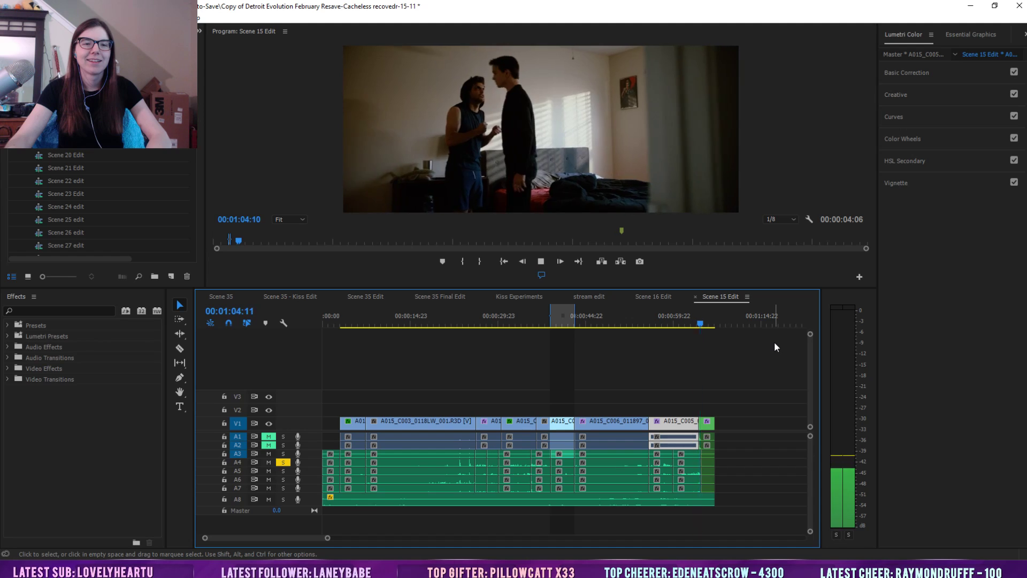
{"action": "left_click", "coordinate": [688, 317]}
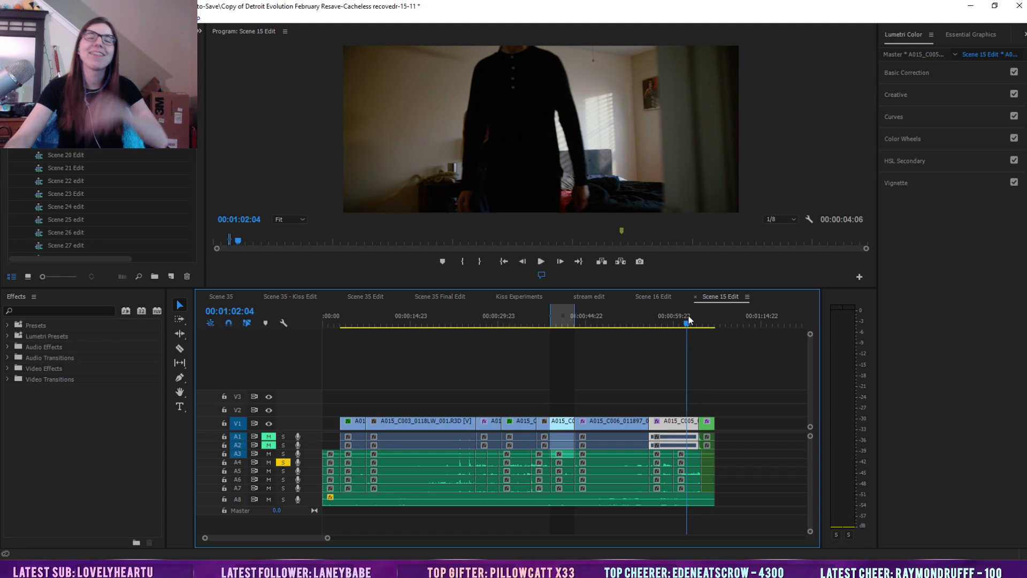
{"action": "left_click", "coordinate": [774, 355]}
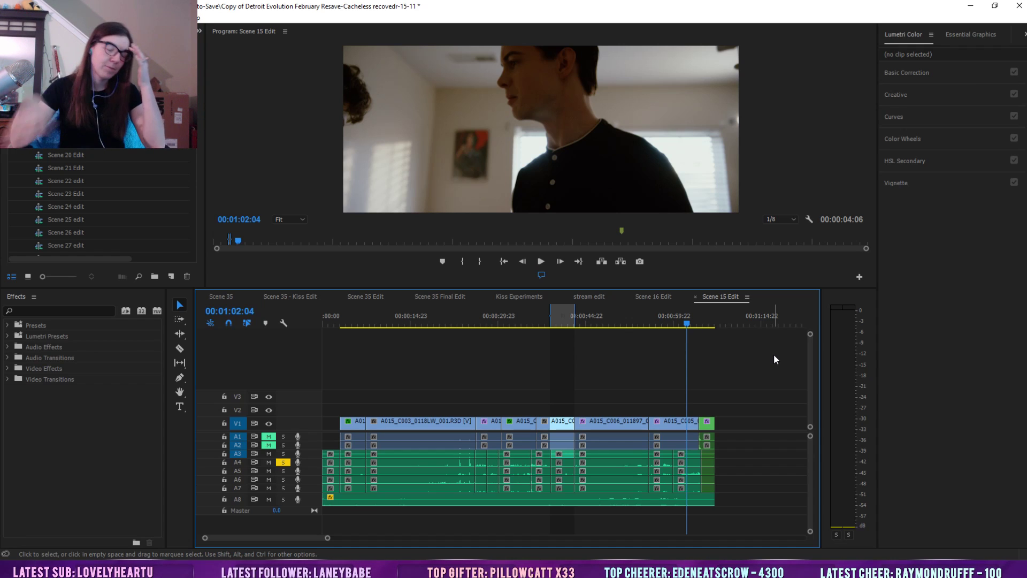
Survey the remaining clip groups across Scene 15 Edit, checking the material around 00:07:52:14 and 00:07:35:14
{"action": "left_click_drag", "start_coordinate": [329, 539], "coordinate": [581, 538]}
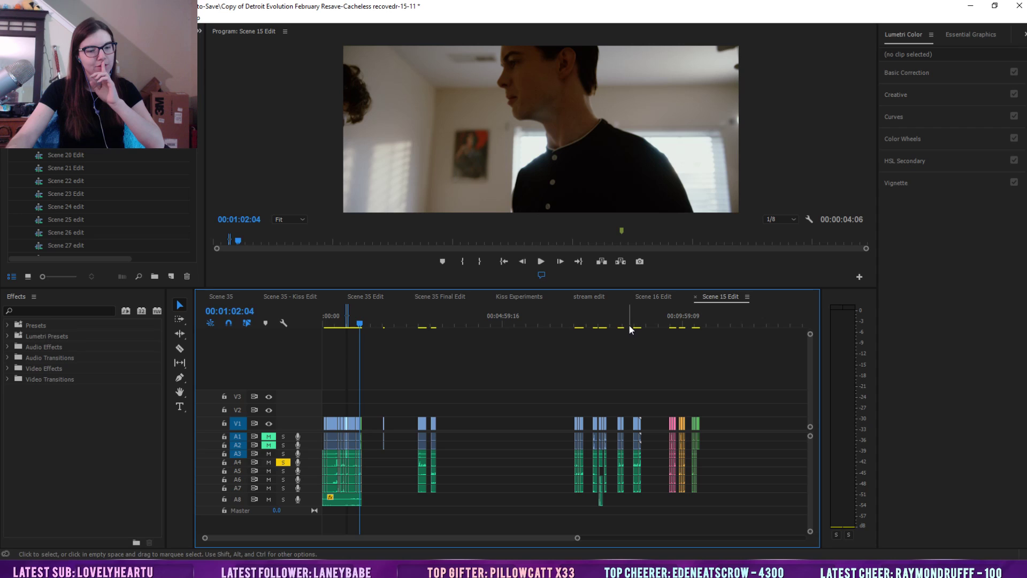
{"action": "left_click", "coordinate": [607, 318]}
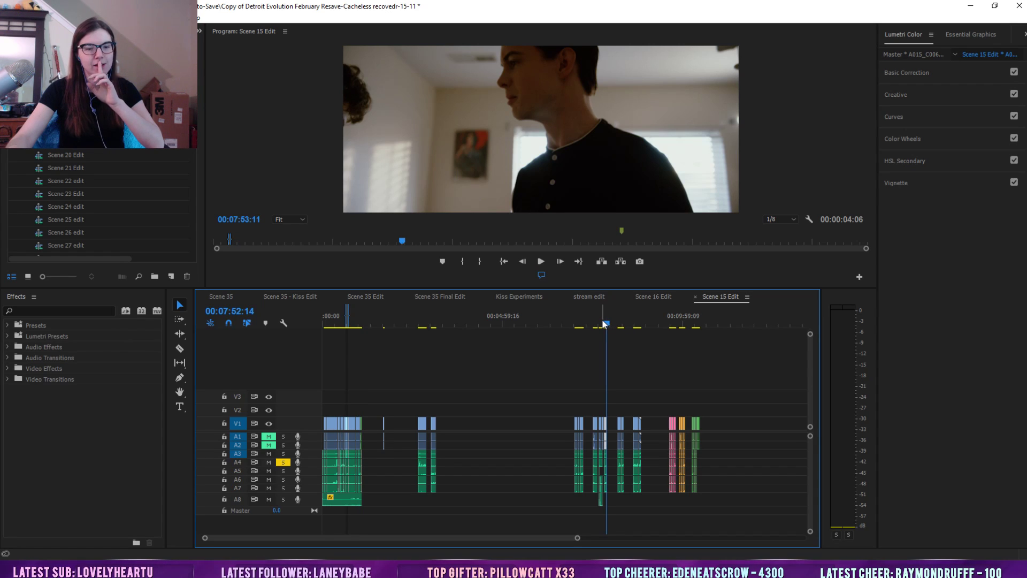
{"action": "left_click_drag", "start_coordinate": [602, 321], "coordinate": [596, 321]}
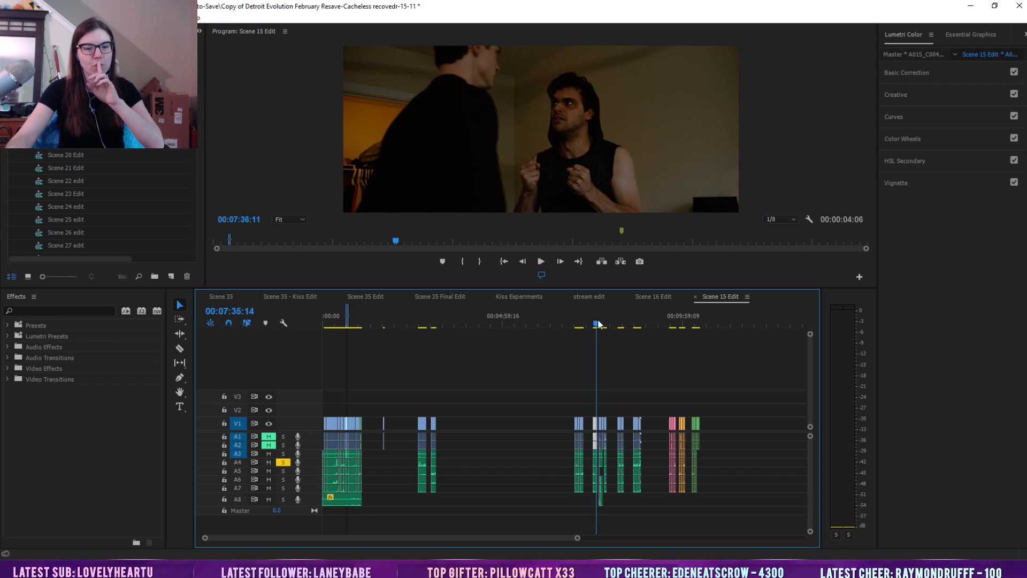
{"action": "left_click", "coordinate": [554, 317]}
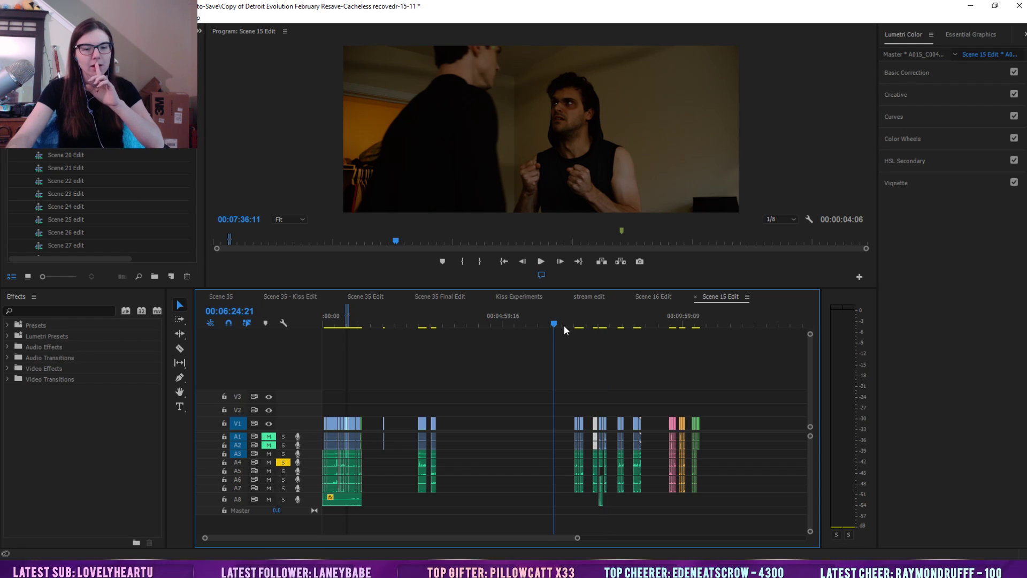
{"action": "left_click_drag", "start_coordinate": [577, 538], "coordinate": [772, 537]}
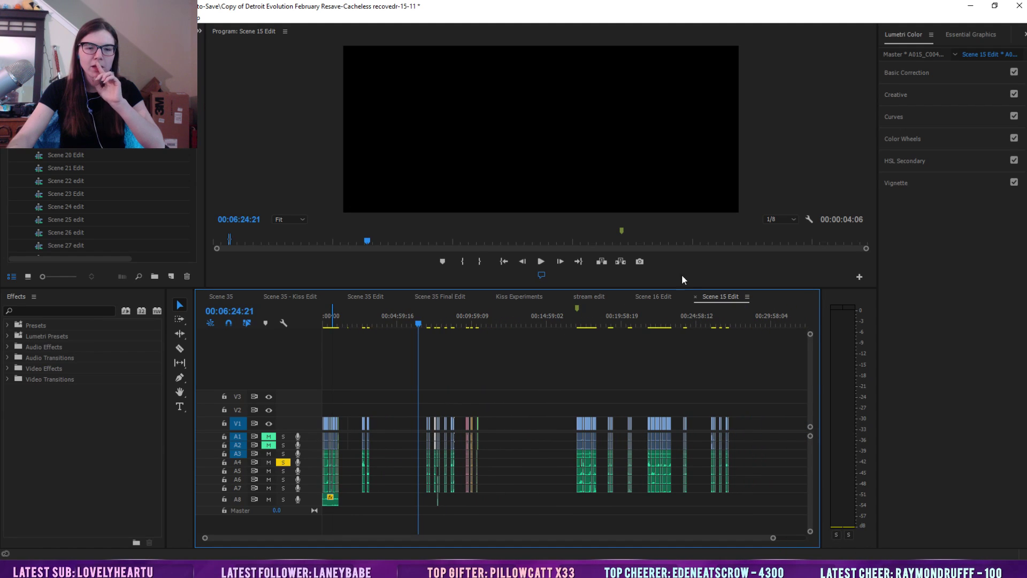
Close Scene 15 Edit and collapse the D. Scene Edits bin in the project
{"action": "left_click", "coordinate": [696, 297]}
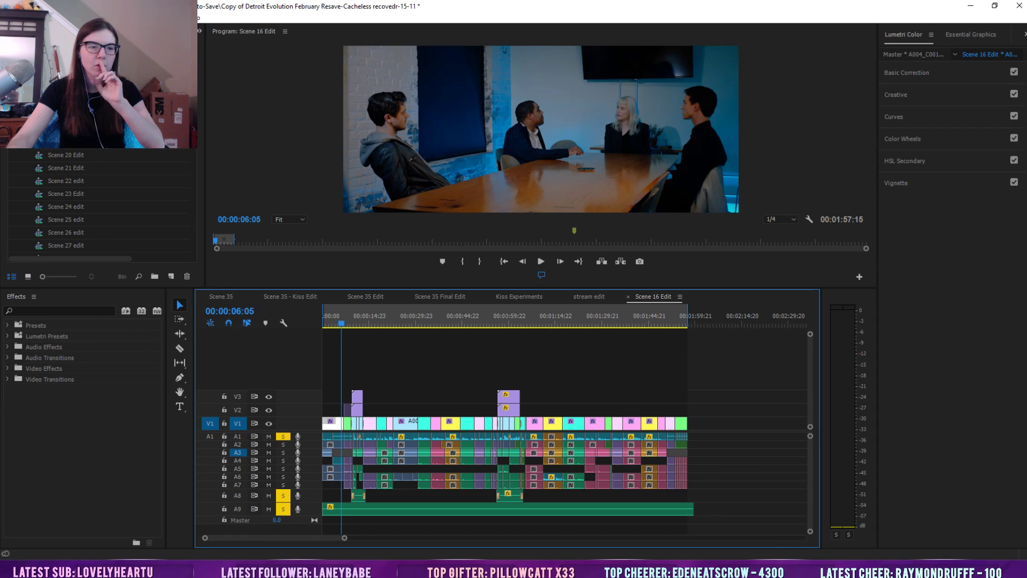
{"action": "scroll", "coordinate": [119, 168], "scroll_direction": "down", "scroll_amount": 10}
{"action": "scroll", "coordinate": [117, 204], "scroll_direction": "down", "scroll_amount": 3}
{"action": "scroll", "coordinate": [198, 131], "scroll_direction": "up", "scroll_amount": 8}
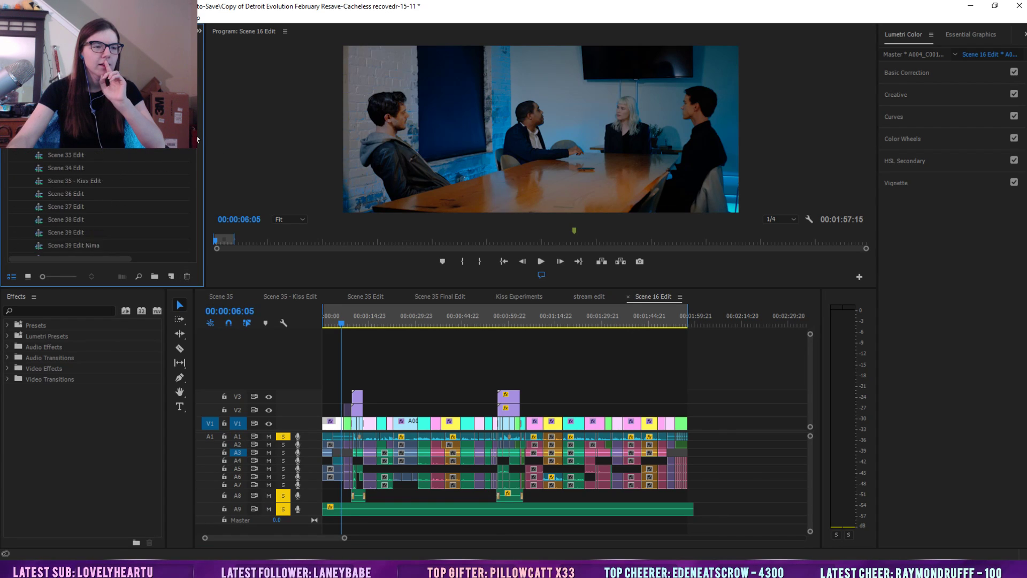
{"action": "scroll", "coordinate": [197, 130], "scroll_direction": "up", "scroll_amount": 5}
{"action": "left_click", "coordinate": [15, 231]}
Expand the D. Scene Sequences bin and open the Scene 15 sequence
{"action": "scroll", "coordinate": [86, 218], "scroll_direction": "down", "scroll_amount": 2}
{"action": "scroll", "coordinate": [48, 214], "scroll_direction": "down", "scroll_amount": 1}
{"action": "left_click", "coordinate": [52, 167]}
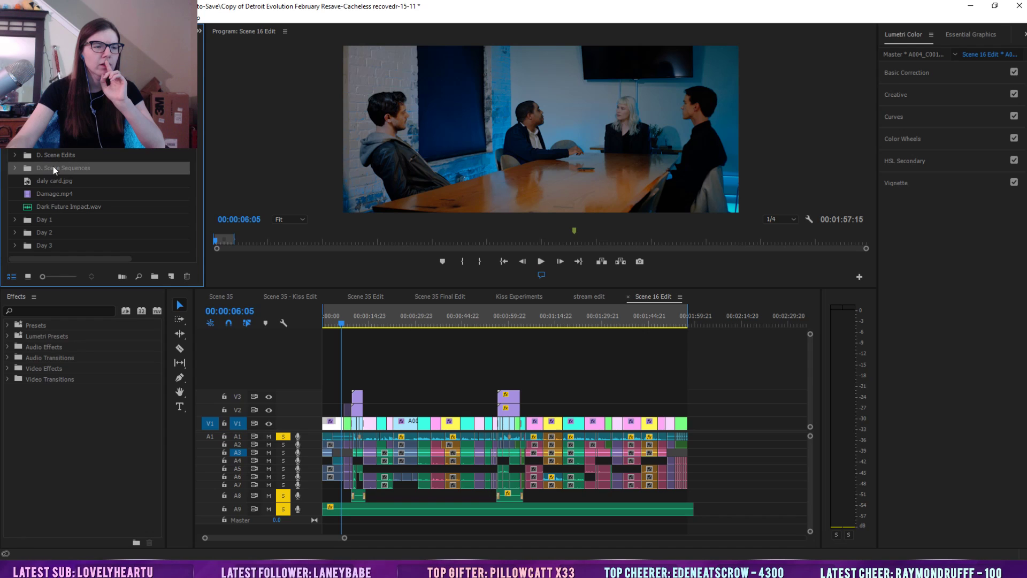
{"action": "left_click", "coordinate": [14, 168]}
{"action": "scroll", "coordinate": [60, 198], "scroll_direction": "down", "scroll_amount": 2}
{"action": "scroll", "coordinate": [60, 198], "scroll_direction": "down", "scroll_amount": 4}
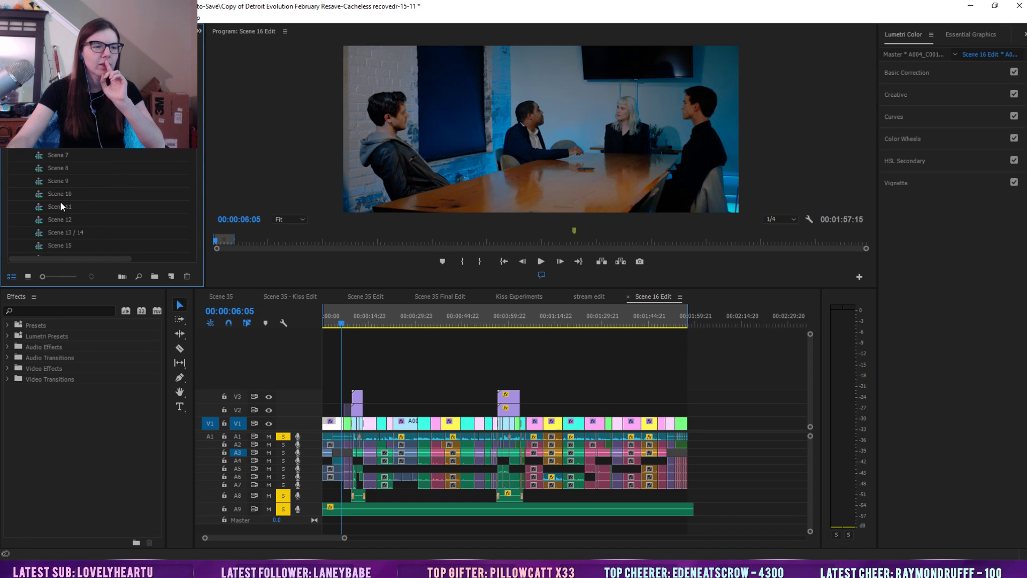
{"action": "left_click", "coordinate": [56, 181]}
{"action": "double_click", "coordinate": [57, 180]}
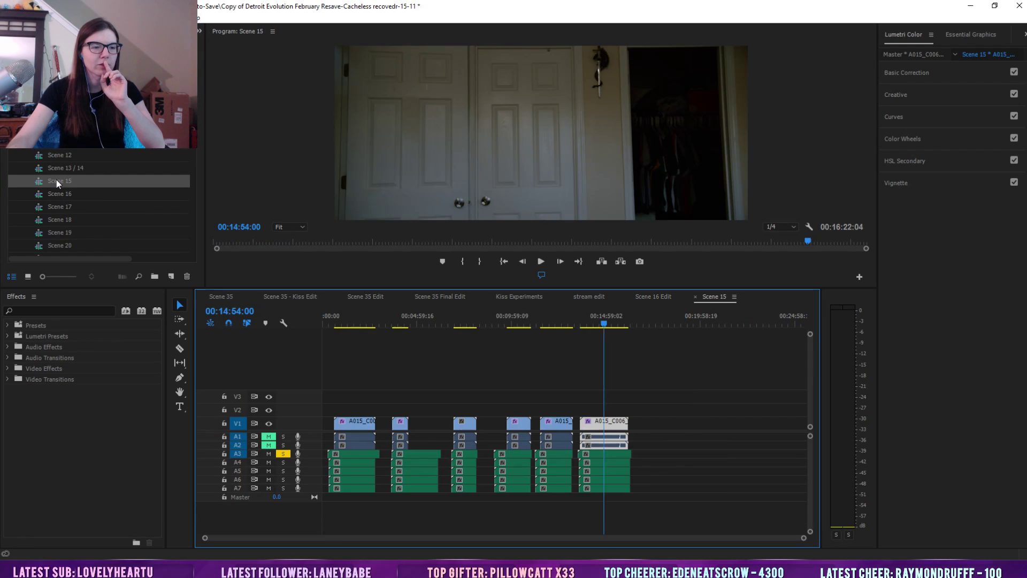
Locate the end section of clip A015_C003 in Scene 15, placing the playhead at 00:07:58:10
{"action": "left_click", "coordinate": [476, 320]}
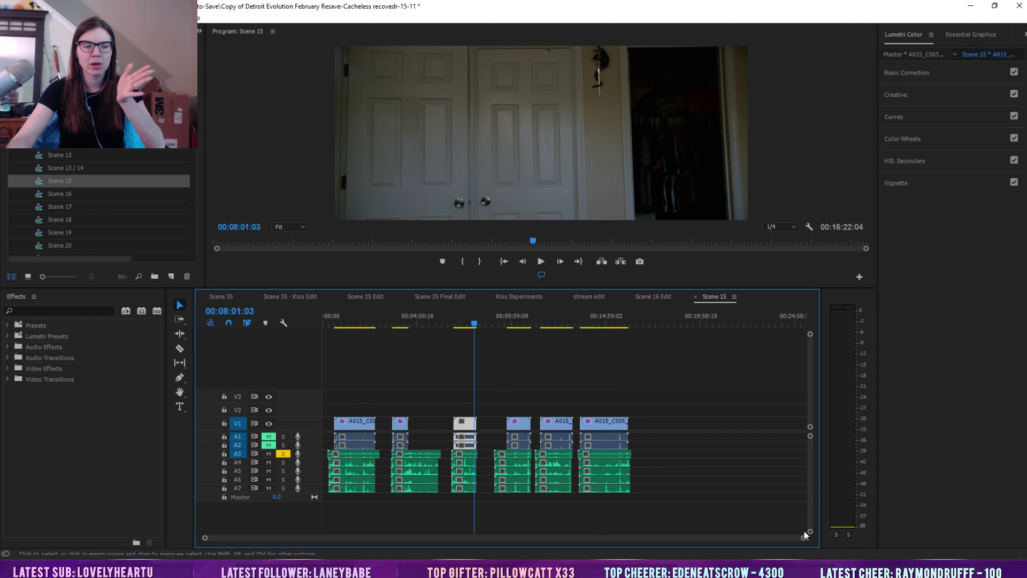
{"action": "left_click_drag", "start_coordinate": [804, 537], "coordinate": [595, 515]}
{"action": "left_click", "coordinate": [677, 397]}
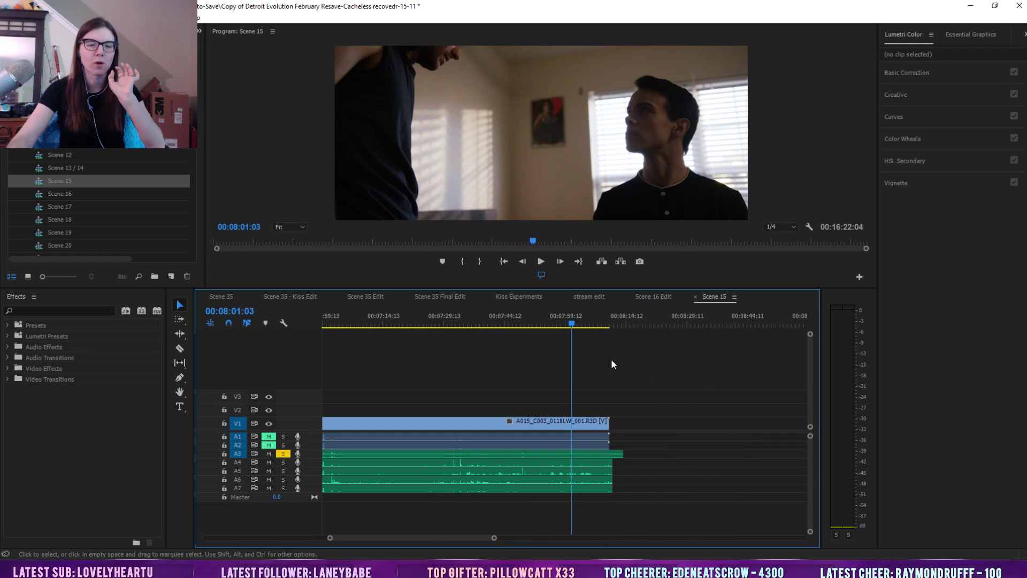
{"action": "left_click", "coordinate": [561, 315]}
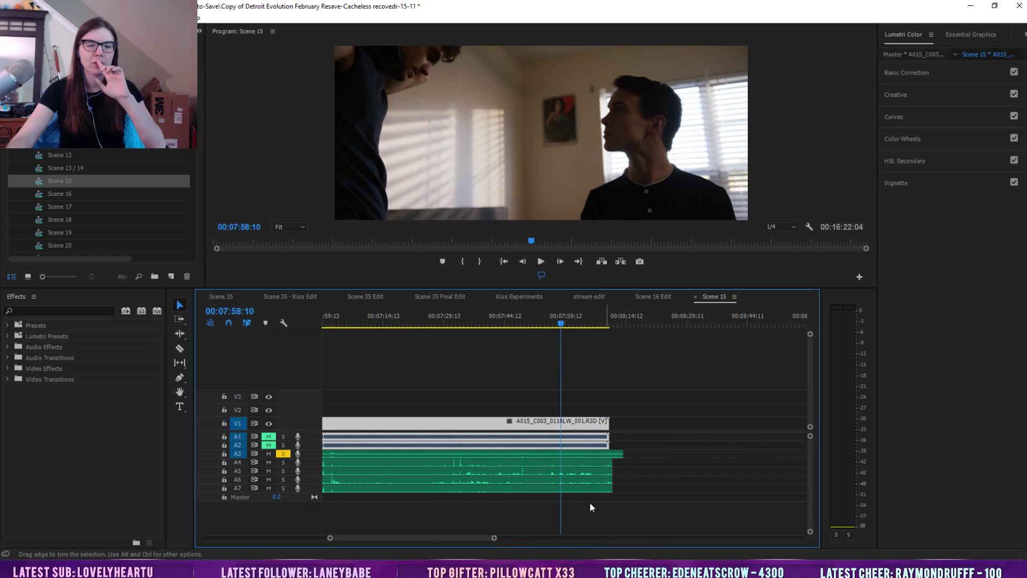
Turn off solo on audio track A3 and play the end of clip A015_C003 up to 00:08:08:11
{"action": "left_click", "coordinate": [284, 453]}
{"action": "left_click", "coordinate": [610, 425]}
{"action": "left_click", "coordinate": [647, 415]}
{"action": "left_click", "coordinate": [555, 314]}
{"action": "left_click", "coordinate": [541, 261]}
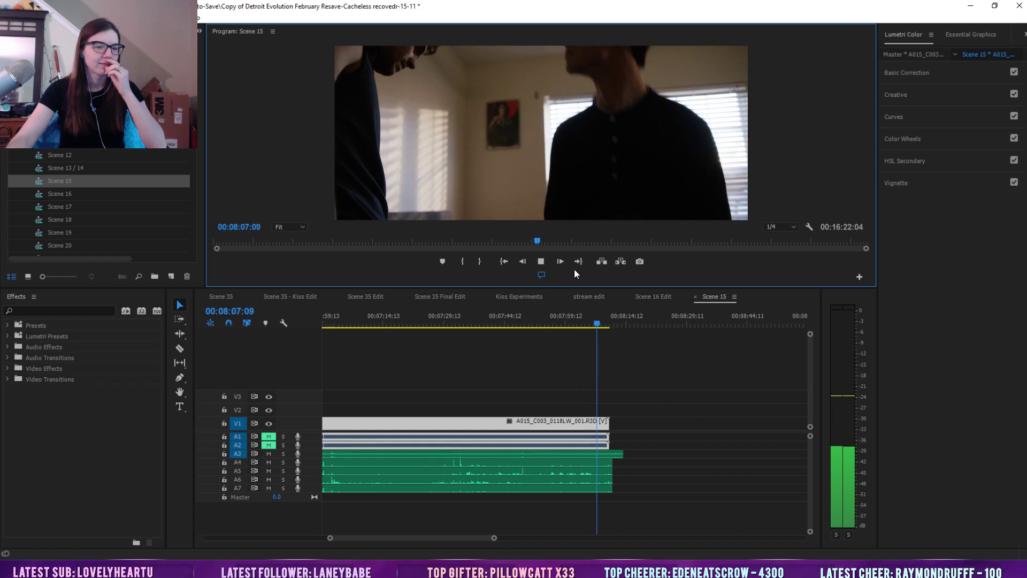
{"action": "left_click", "coordinate": [541, 262]}
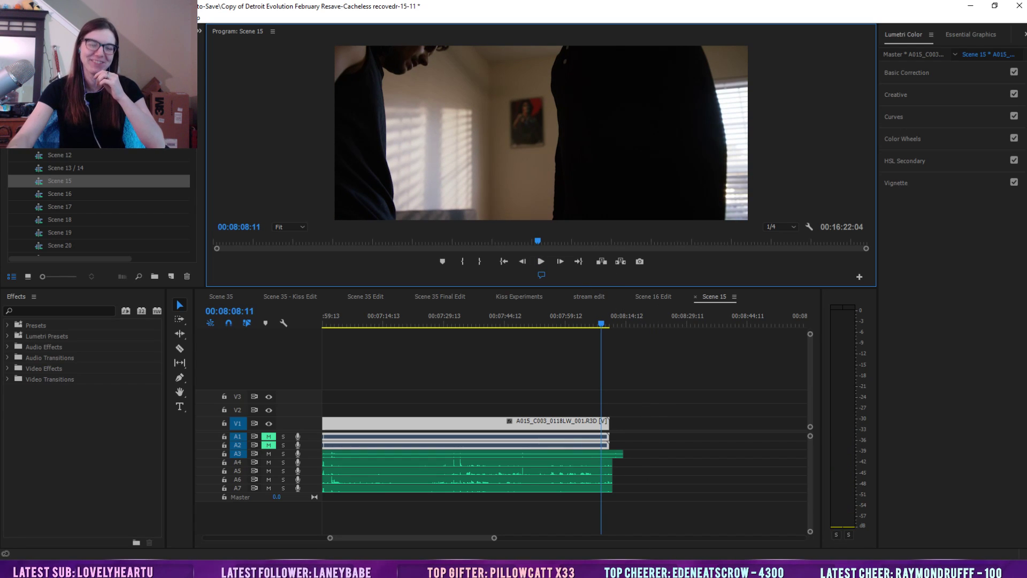
Locate the end section of clip A015_C004 and place the playhead at 00:10:53:22
{"action": "left_click_drag", "start_coordinate": [465, 539], "coordinate": [667, 538]}
{"action": "left_click", "coordinate": [660, 320]}
{"action": "left_click_drag", "start_coordinate": [666, 539], "coordinate": [494, 538]}
{"action": "left_click", "coordinate": [635, 383]}
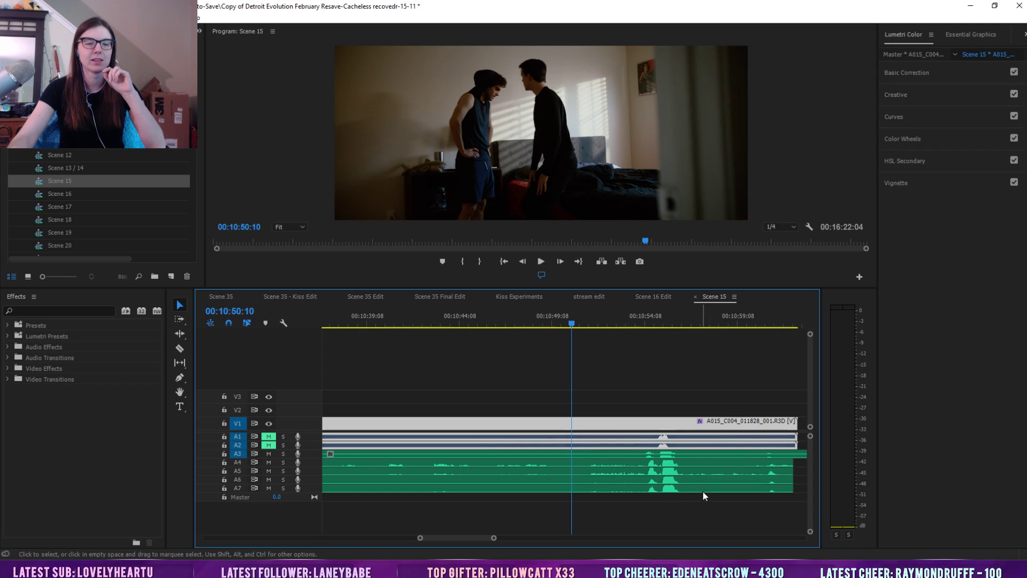
{"action": "left_click", "coordinate": [637, 321]}
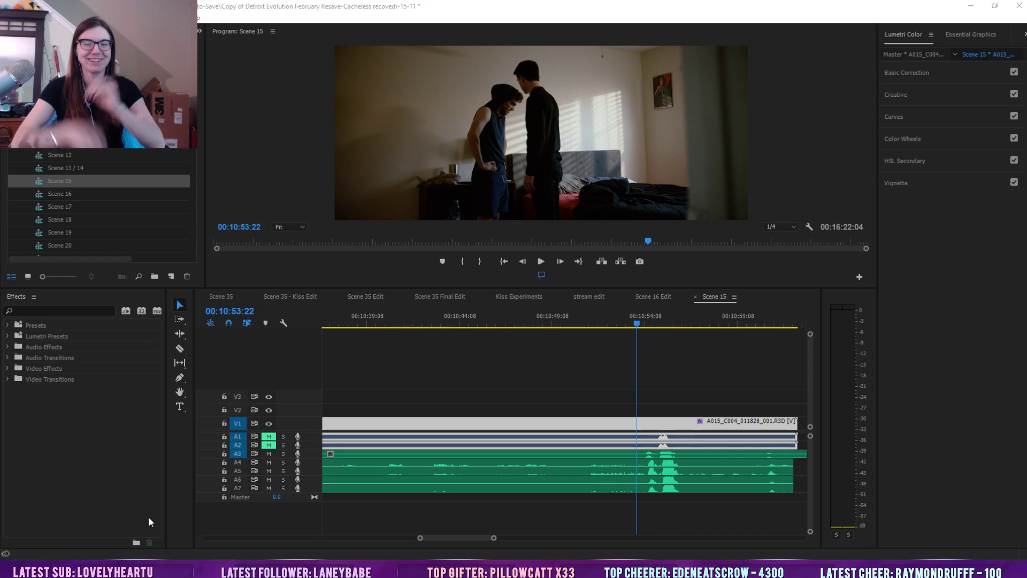
Mute audio track A3 and play clip A015_C004 from 00:10:53:22 to 00:10:59:19
{"action": "left_click", "coordinate": [540, 266]}
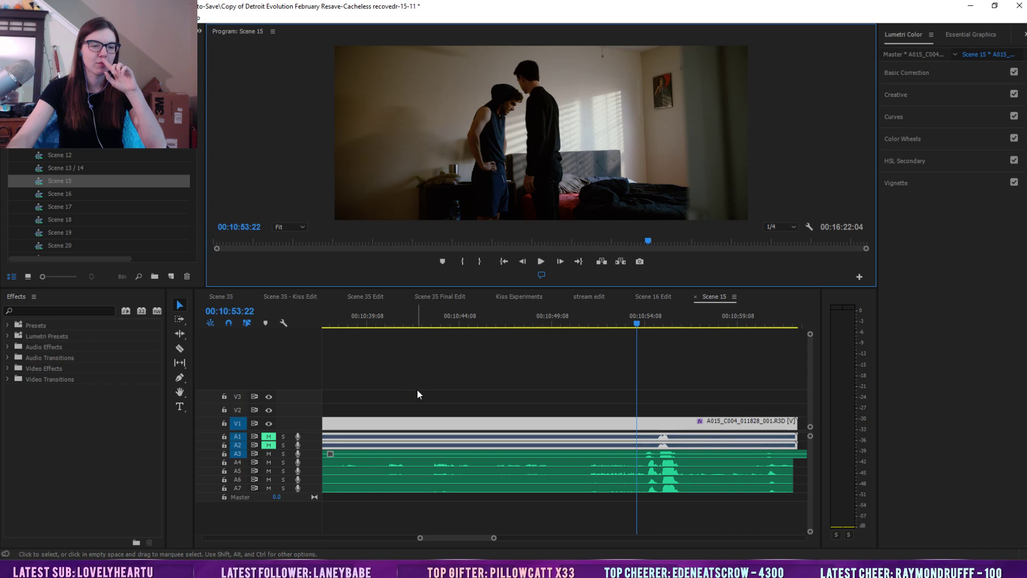
{"action": "left_click", "coordinate": [268, 453]}
{"action": "left_click", "coordinate": [541, 261]}
{"action": "left_click", "coordinate": [540, 380]}
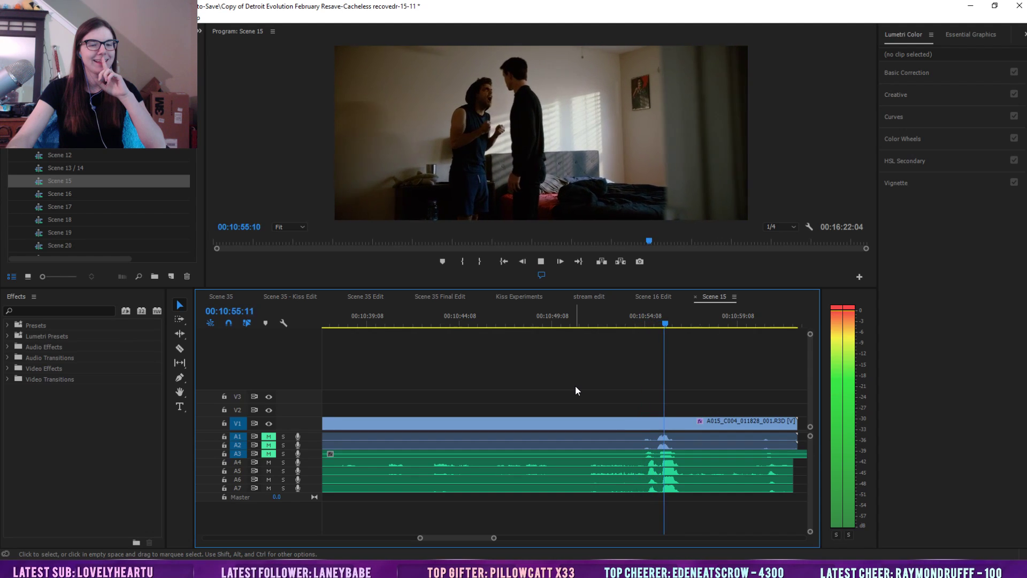
{"action": "left_click", "coordinate": [541, 262]}
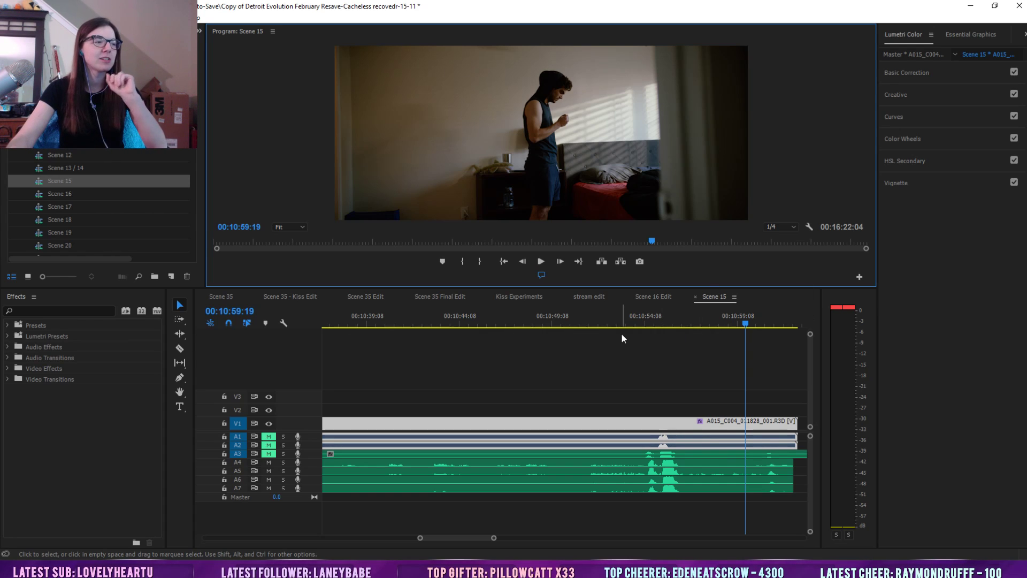
Check the clips surrounding A015_C004 and close the Scene 15 sequence
{"action": "left_click_drag", "start_coordinate": [493, 539], "coordinate": [553, 546]}
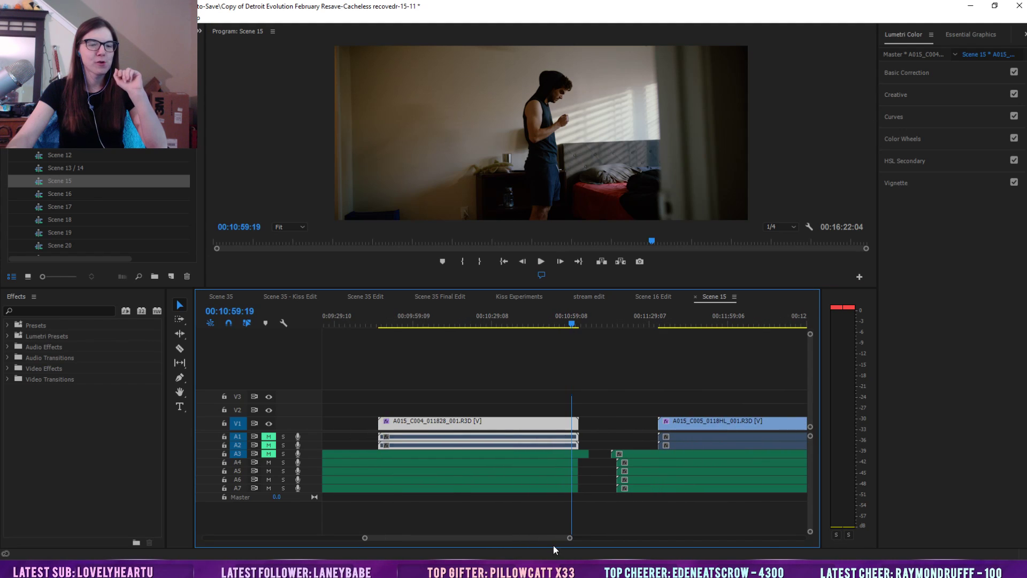
{"action": "scroll", "coordinate": [539, 541], "scroll_direction": "up", "scroll_amount": 2}
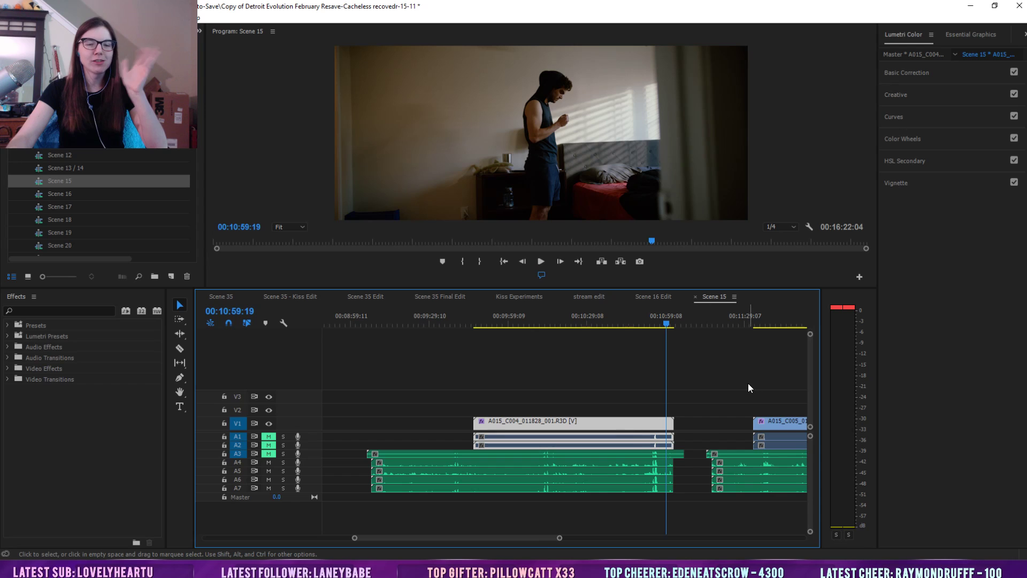
{"action": "left_click_drag", "start_coordinate": [559, 537], "coordinate": [593, 537]}
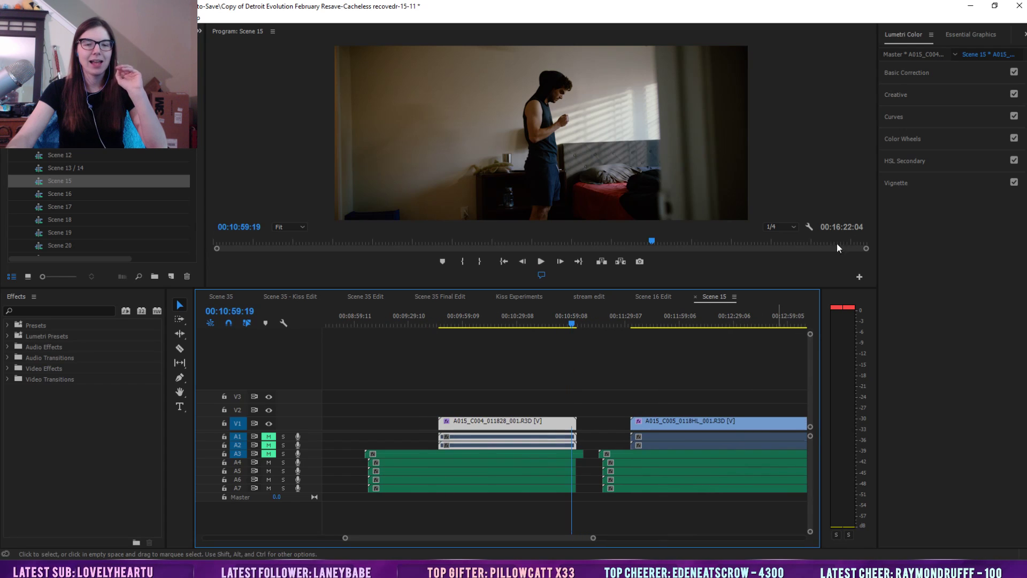
{"action": "left_click", "coordinate": [697, 296]}
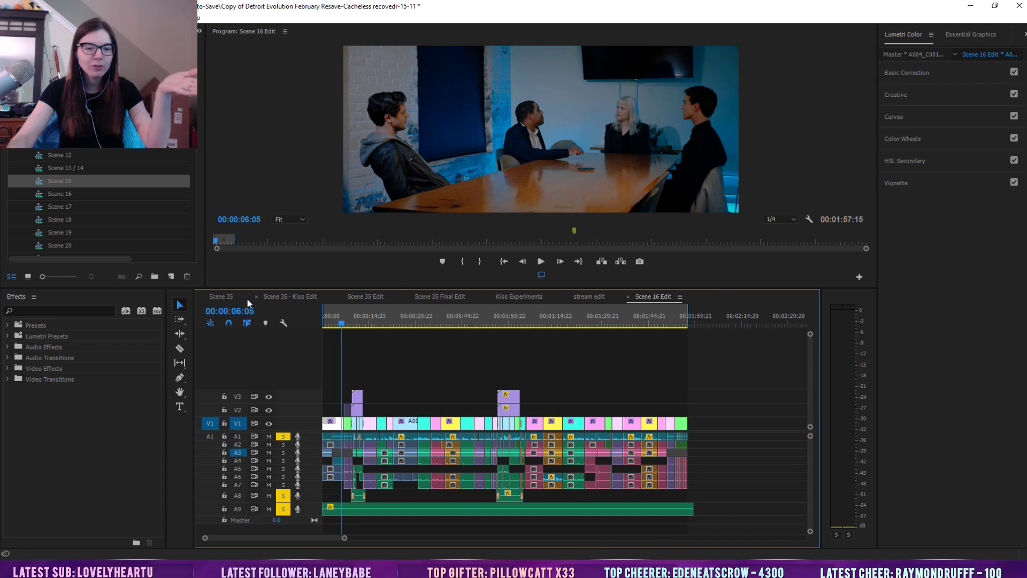
Position the playhead at 00:00:05:01 in Scene 16 Edit, ahead of the first flashback
{"action": "scroll", "coordinate": [95, 175], "scroll_direction": "up", "scroll_amount": 3}
{"action": "scroll", "coordinate": [94, 175], "scroll_direction": "up", "scroll_amount": 5}
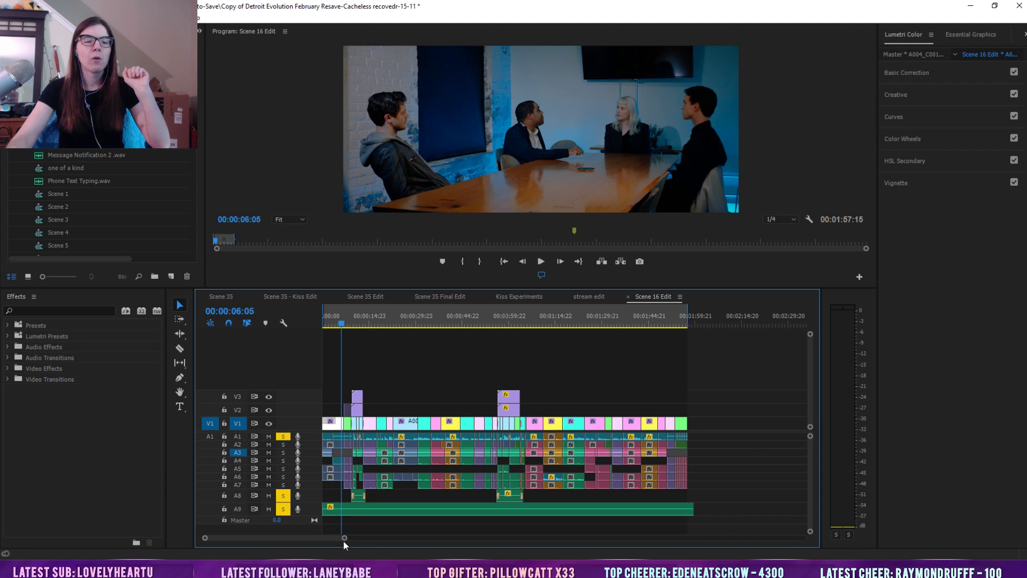
{"action": "left_click_drag", "start_coordinate": [344, 537], "coordinate": [332, 537]}
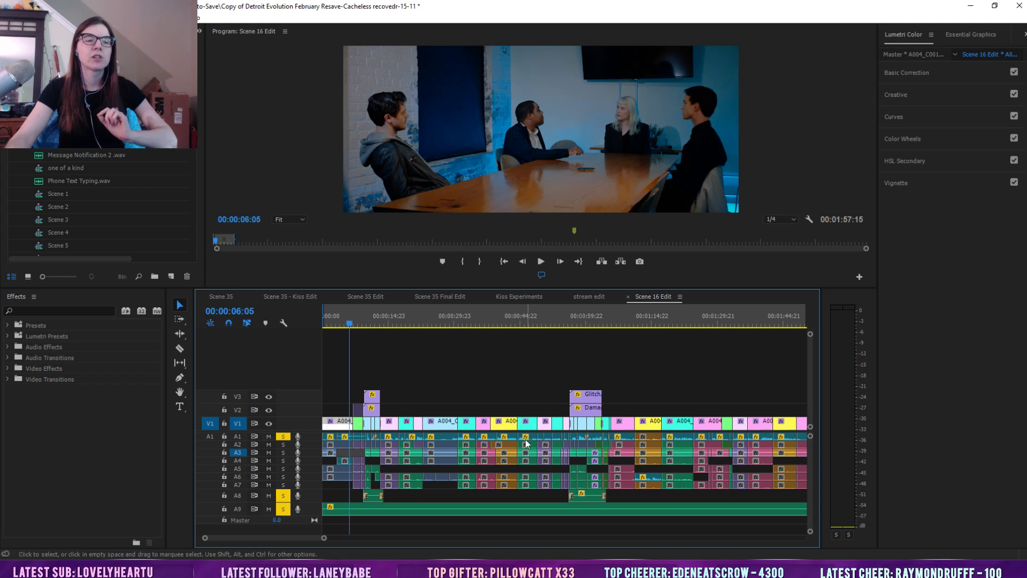
{"action": "left_click_drag", "start_coordinate": [345, 323], "coordinate": [346, 326]}
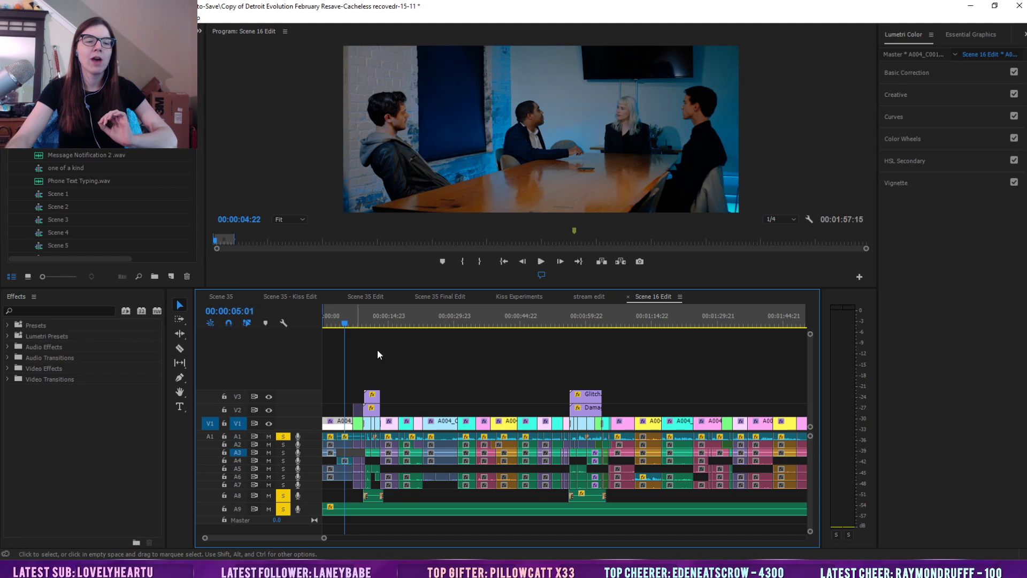
{"action": "left_click", "coordinate": [396, 387]}
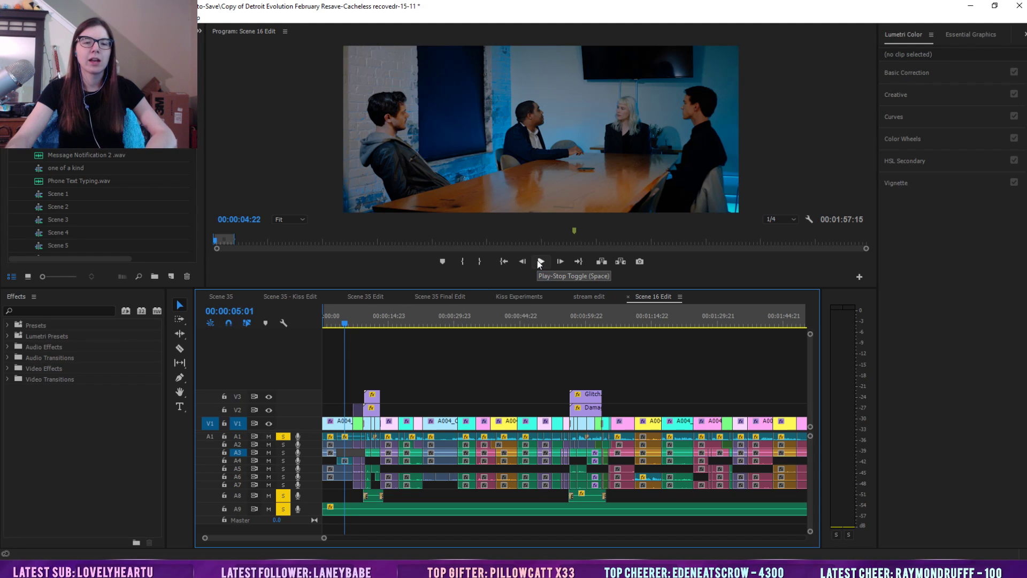
Set the program playback resolution to 1/8 and play Scene 16 Edit from 00:00:05:01
{"action": "left_click", "coordinate": [782, 219]}
{"action": "left_click", "coordinate": [786, 267]}
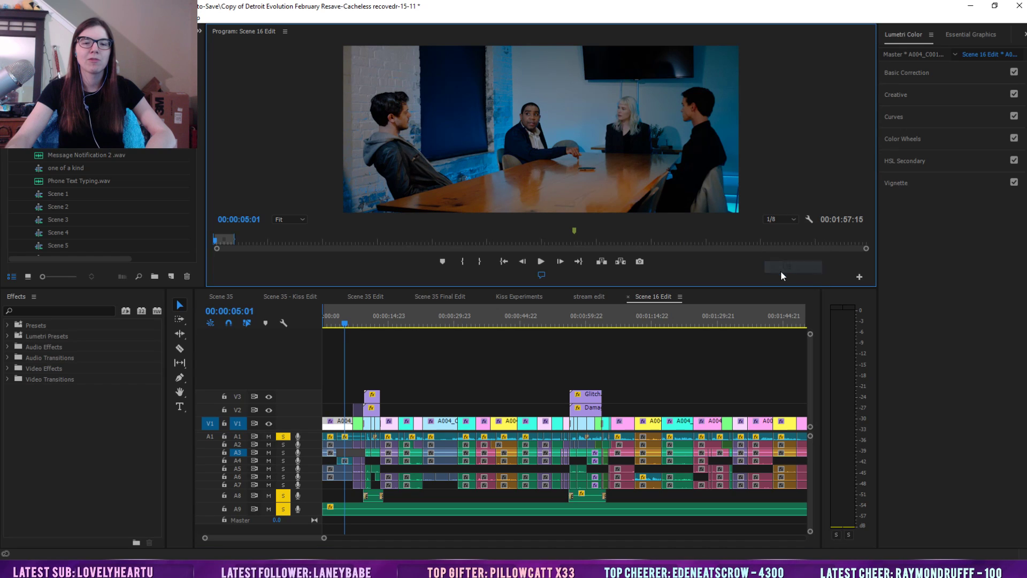
{"action": "left_click", "coordinate": [517, 369]}
{"action": "left_click", "coordinate": [540, 262]}
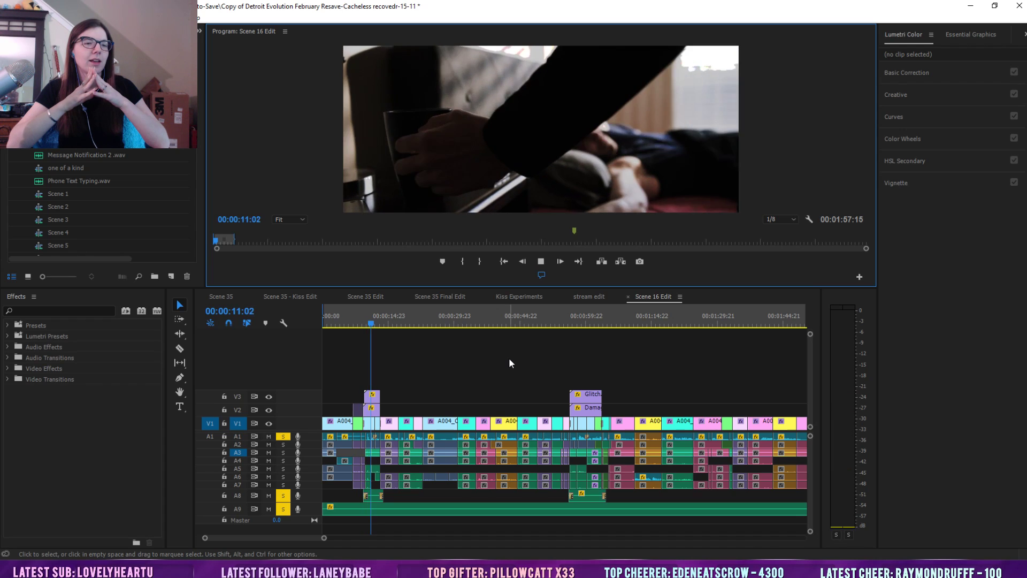
Replay the first flashback in Scene 16 Edit from 00:00:08:17 to 00:00:15:05
{"action": "left_click", "coordinate": [361, 323]}
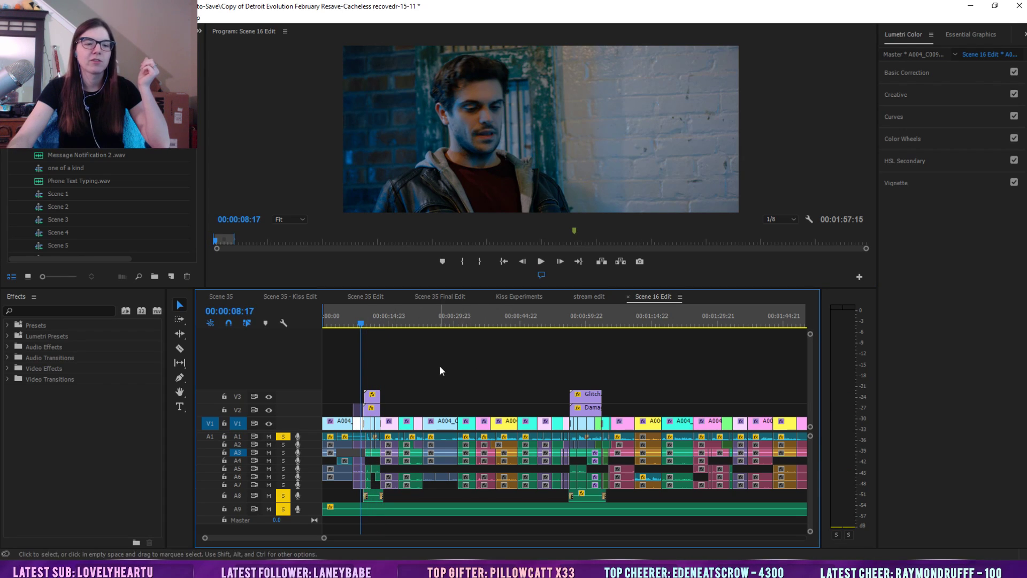
{"action": "left_click", "coordinate": [541, 261]}
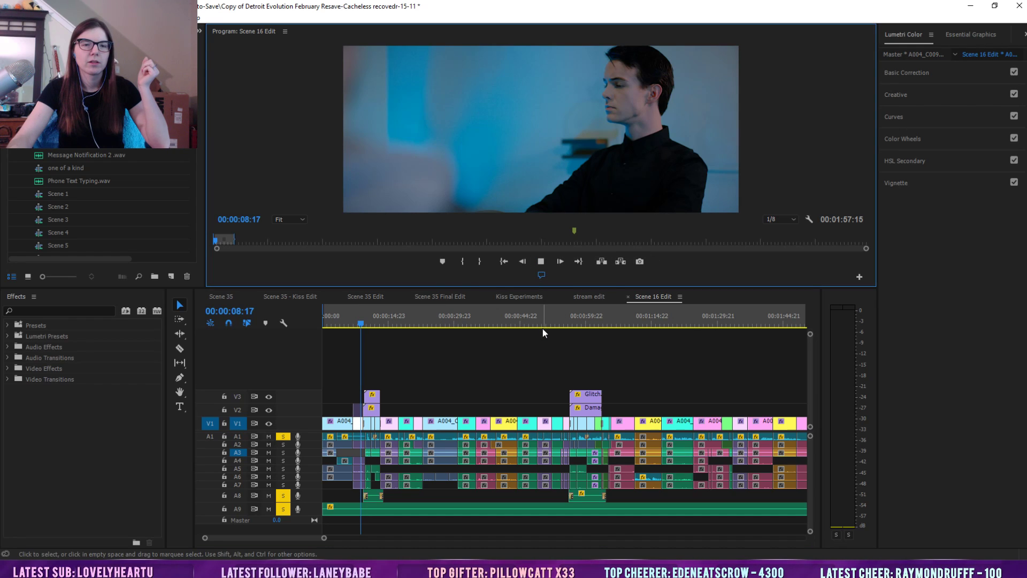
{"action": "left_click", "coordinate": [542, 262]}
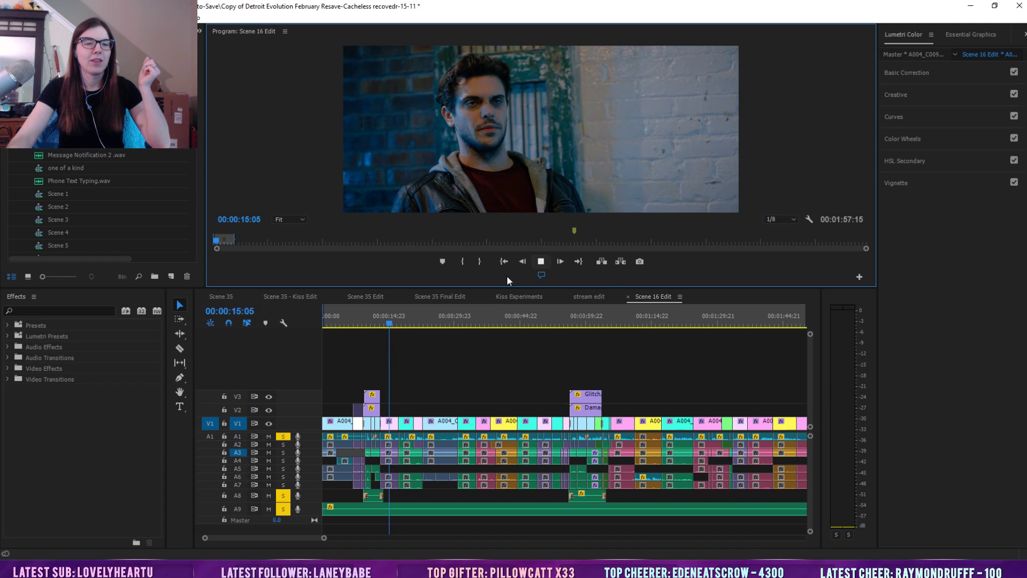
Review the second flashback in Scene 16 Edit by playing from 00:00:54:06 to 00:01:04:23
{"action": "left_click", "coordinate": [567, 325]}
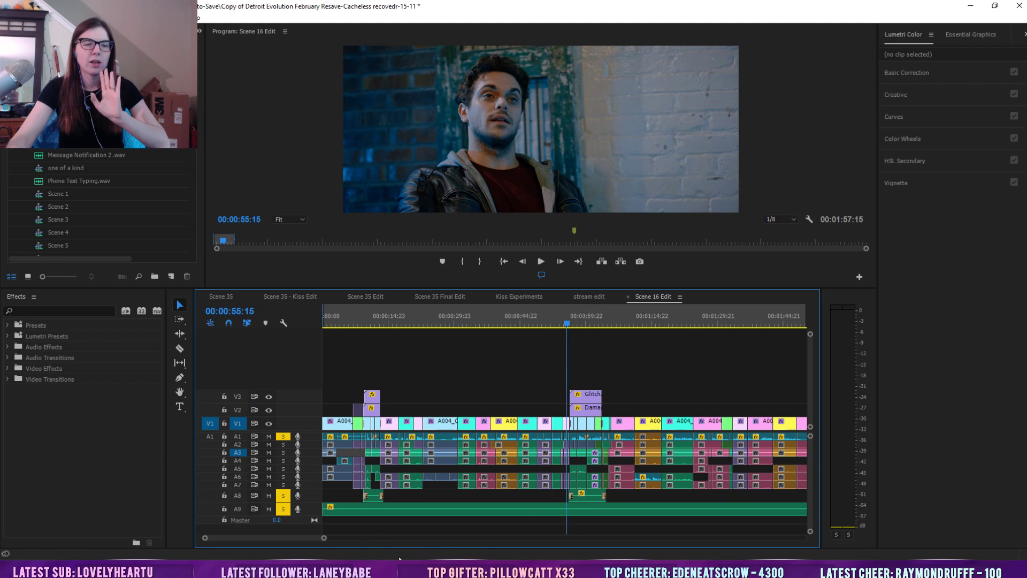
{"action": "left_click_drag", "start_coordinate": [567, 322], "coordinate": [561, 323]}
{"action": "left_click", "coordinate": [599, 351]}
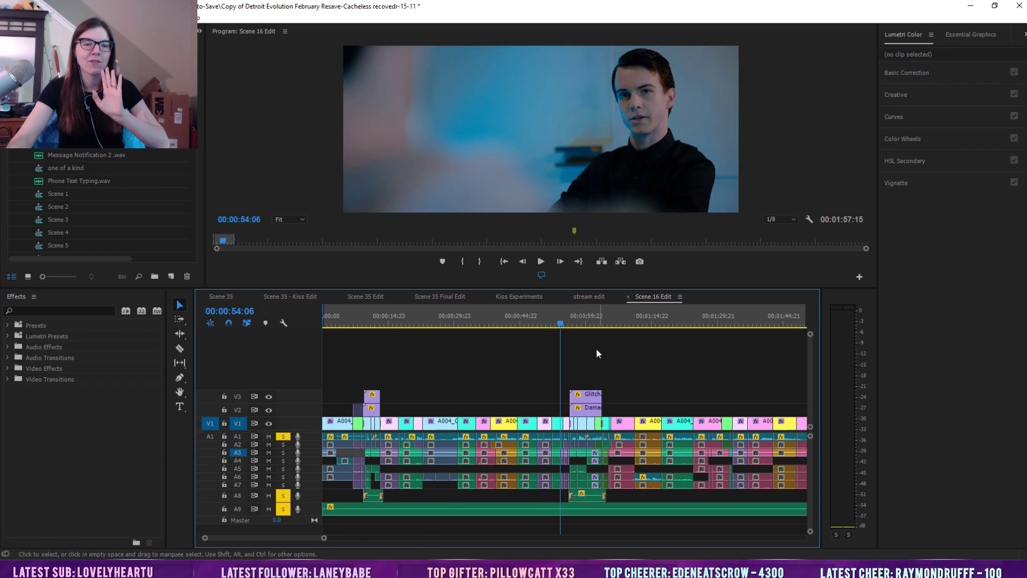
{"action": "left_click", "coordinate": [541, 263]}
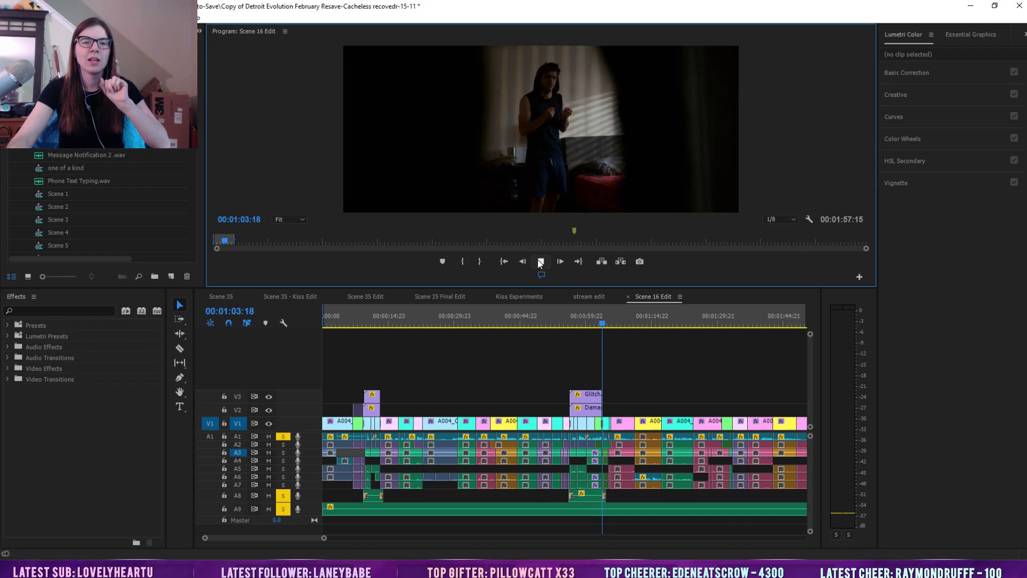
{"action": "left_click", "coordinate": [540, 262]}
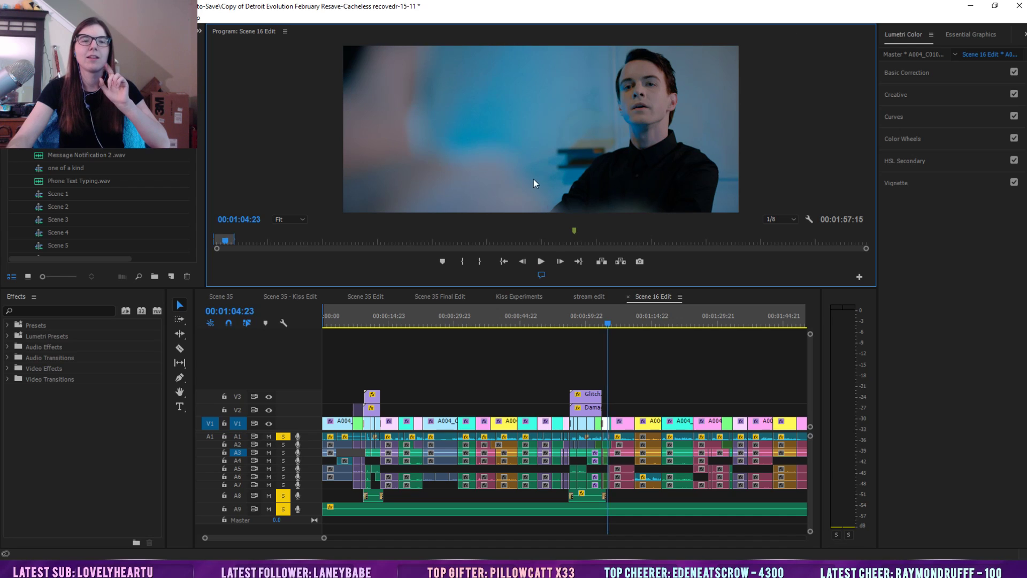
Survey the whole Scene 16 Edit timeline and place the playhead past its last clip at 00:02:06:12
{"action": "left_click", "coordinate": [676, 387]}
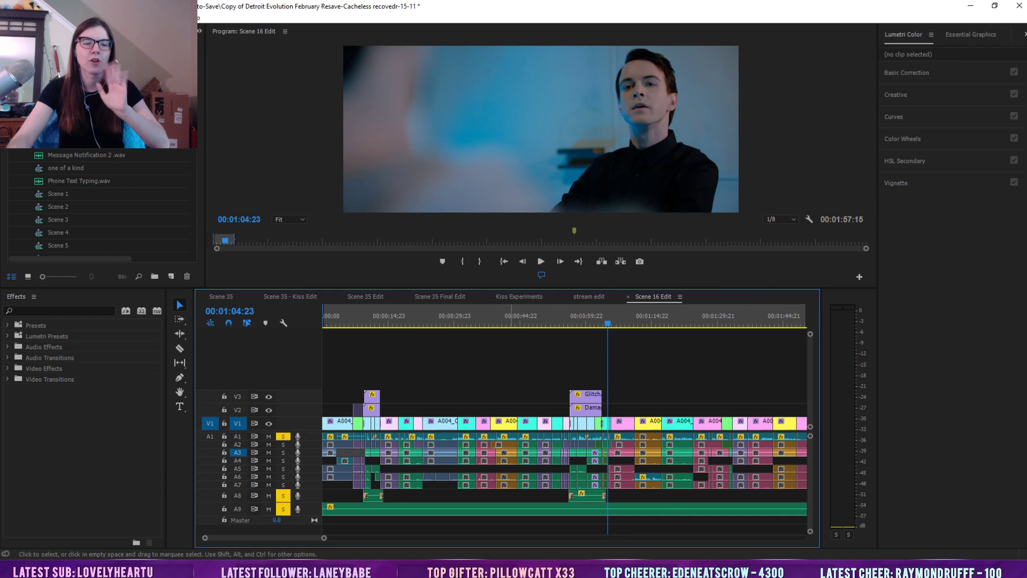
{"action": "left_click_drag", "start_coordinate": [323, 538], "coordinate": [364, 539]}
{"action": "left_click", "coordinate": [447, 319]}
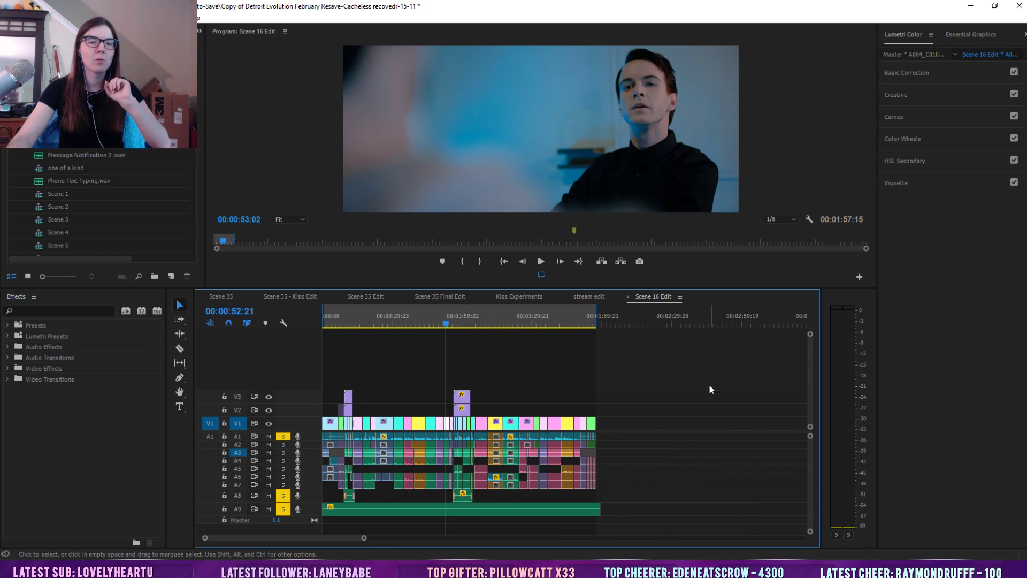
{"action": "left_click", "coordinate": [618, 323]}
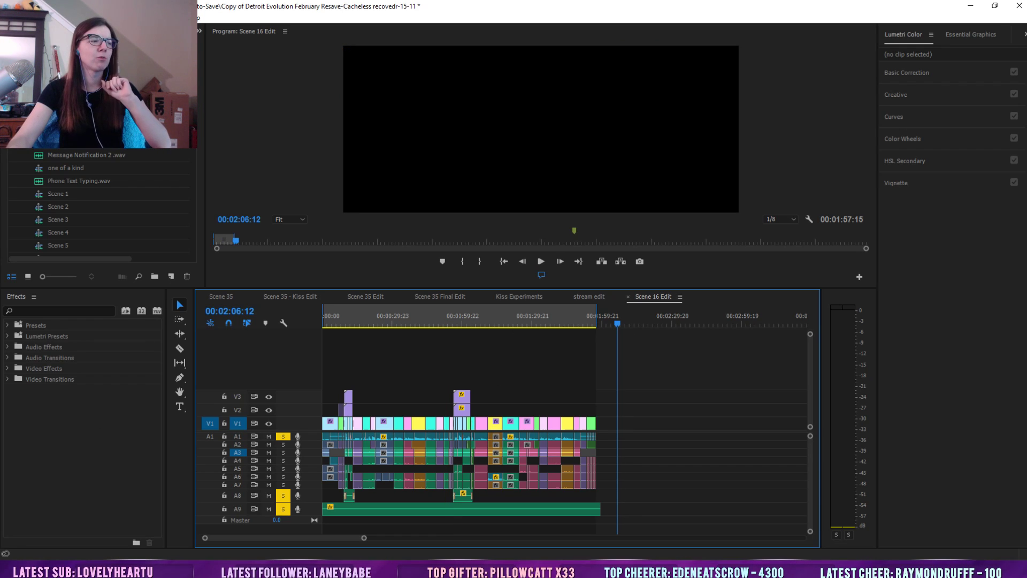
Scrub through the middle of Scene 16 Edit and park the playhead at 00:00:57:06 to view the bedroom shot
{"action": "left_click", "coordinate": [445, 322]}
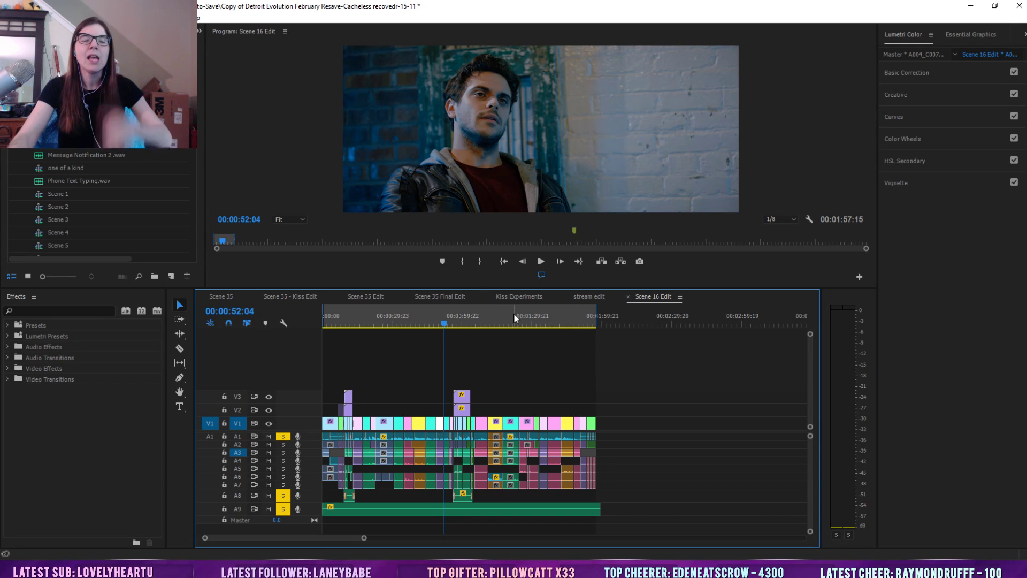
{"action": "left_click", "coordinate": [462, 319]}
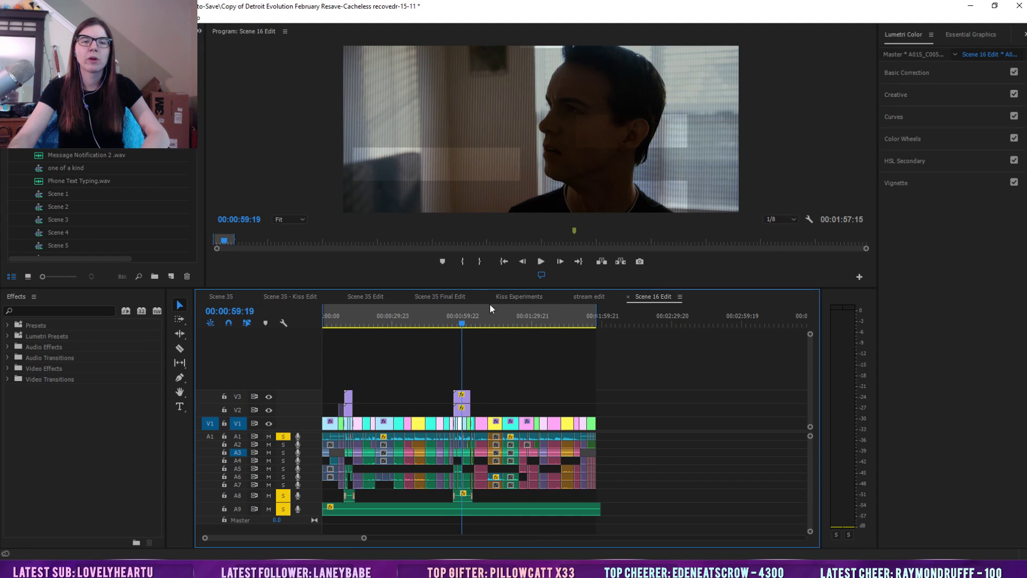
{"action": "left_click", "coordinate": [457, 316]}
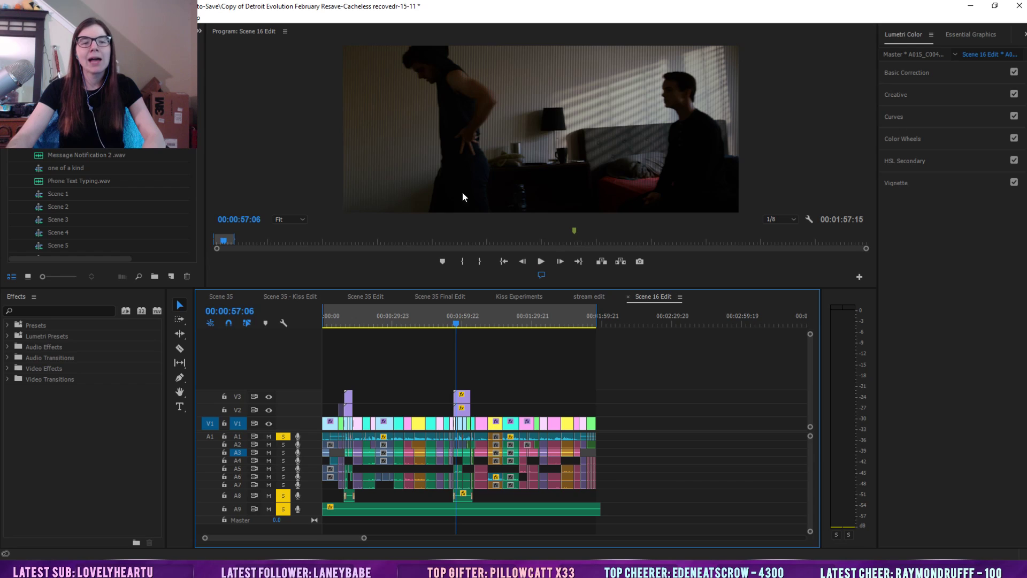
Close the Scene 16 Edit sequence and browse back to the scene bins in the project
{"action": "left_click", "coordinate": [629, 296]}
{"action": "left_click", "coordinate": [15, 128]}
{"action": "scroll", "coordinate": [125, 181], "scroll_direction": "down", "scroll_amount": 3}
{"action": "scroll", "coordinate": [126, 182], "scroll_direction": "up", "scroll_amount": 5}
{"action": "mouse_move", "coordinate": [193, 117]}
{"action": "left_mouse_down"}
{"action": "mouse_move", "coordinate": [191, 181]}
{"action": "mouse_move", "coordinate": [197, 116]}
{"action": "mouse_move", "coordinate": [198, 134]}
{"action": "left_mouse_up"}
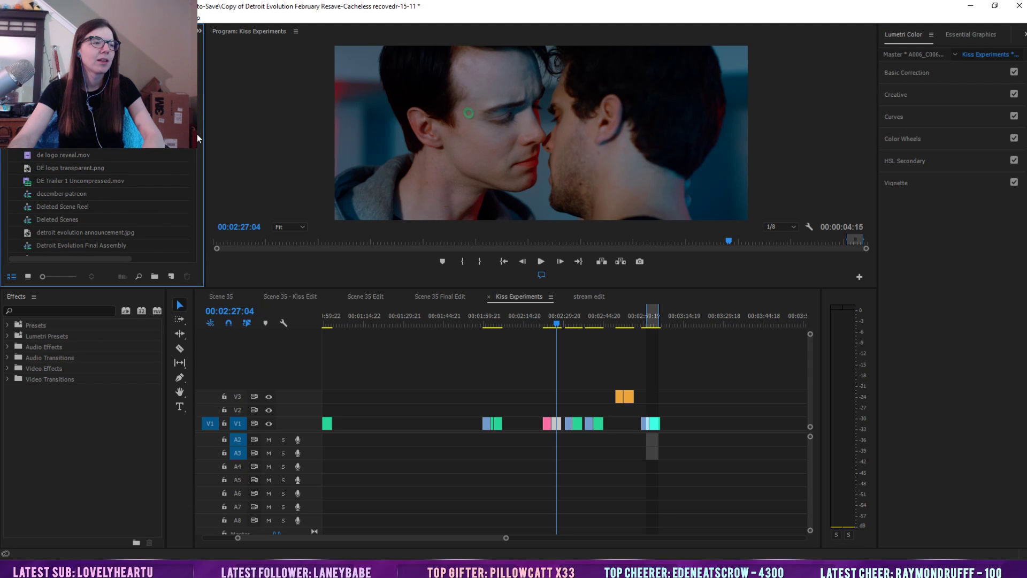
{"action": "scroll", "coordinate": [142, 174], "scroll_direction": "up", "scroll_amount": 7}
{"action": "scroll", "coordinate": [102, 198], "scroll_direction": "up", "scroll_amount": 3}
Open Scene 15 Edit from the D. Scene Edits bin for a look at its first clips and close it again
{"action": "left_click", "coordinate": [16, 193]}
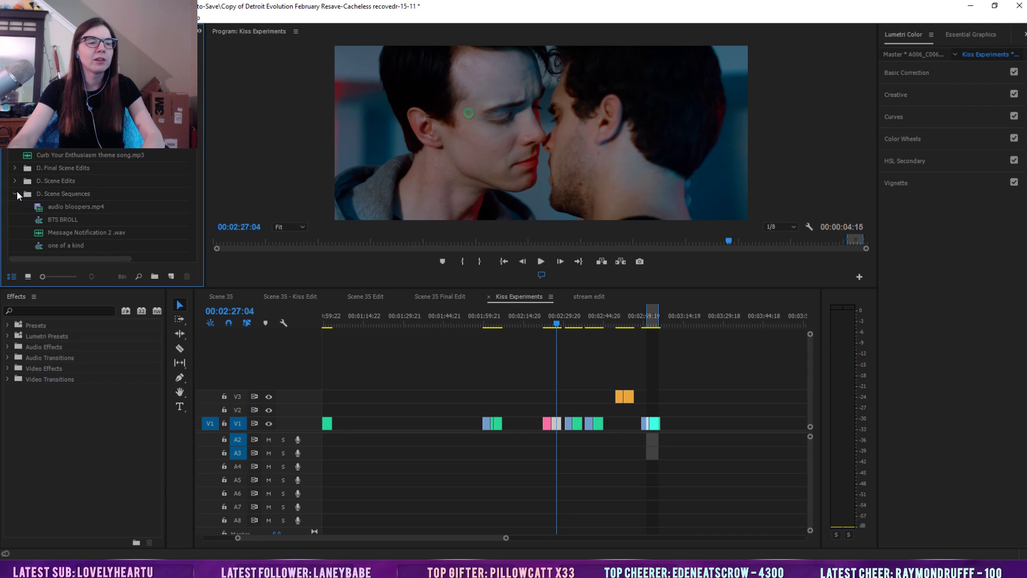
{"action": "scroll", "coordinate": [102, 202], "scroll_direction": "down", "scroll_amount": 5}
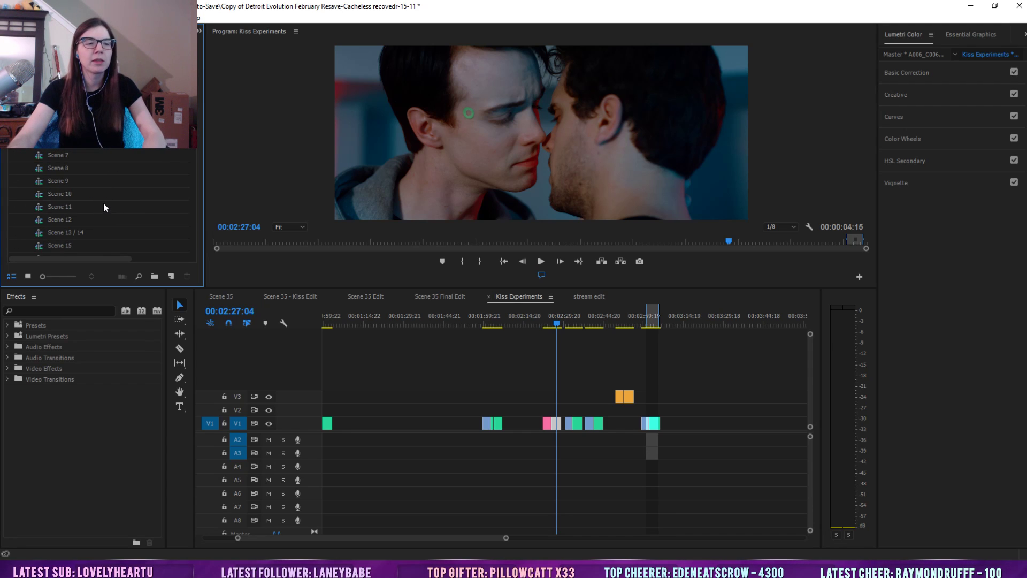
{"action": "scroll", "coordinate": [104, 204], "scroll_direction": "up", "scroll_amount": 3}
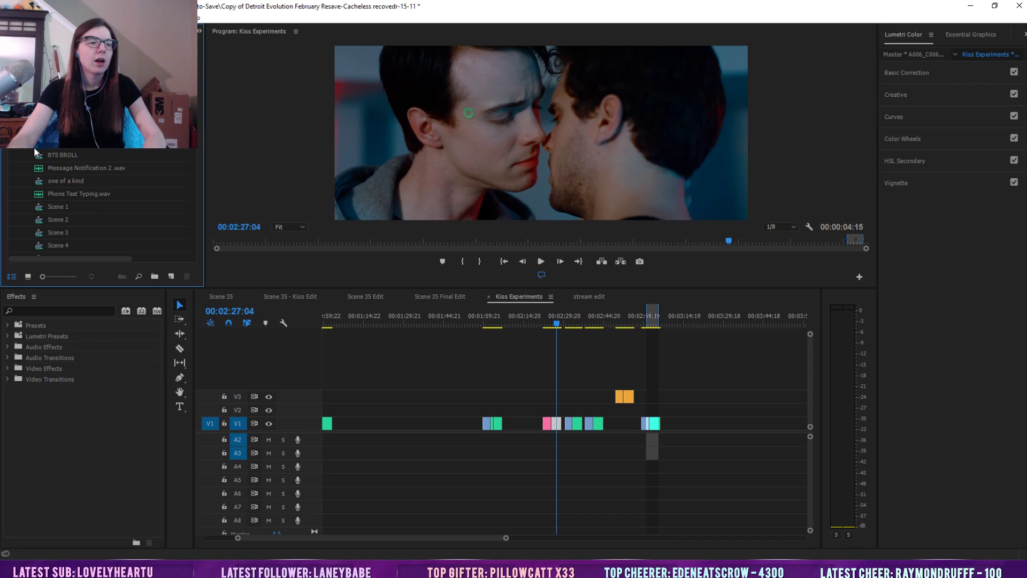
{"action": "scroll", "coordinate": [115, 195], "scroll_direction": "down", "scroll_amount": 4}
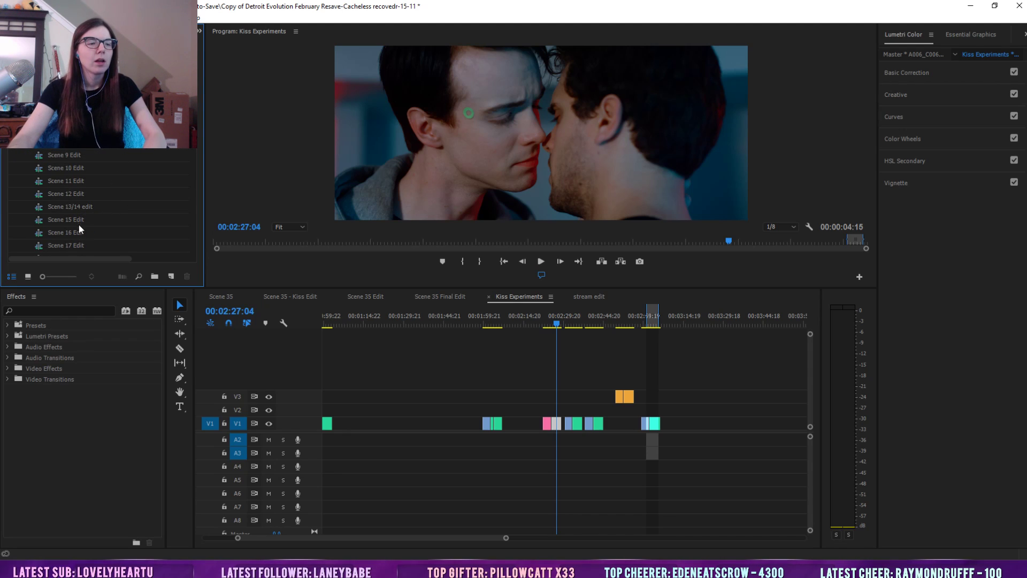
{"action": "scroll", "coordinate": [74, 204], "scroll_direction": "down", "scroll_amount": 1}
{"action": "double_click", "coordinate": [70, 184]}
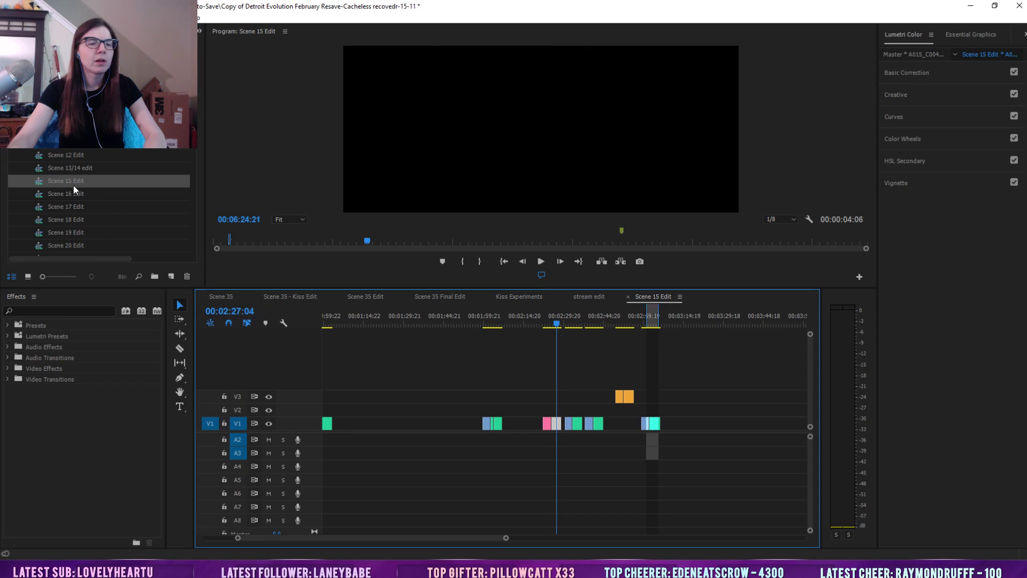
{"action": "left_click", "coordinate": [399, 319]}
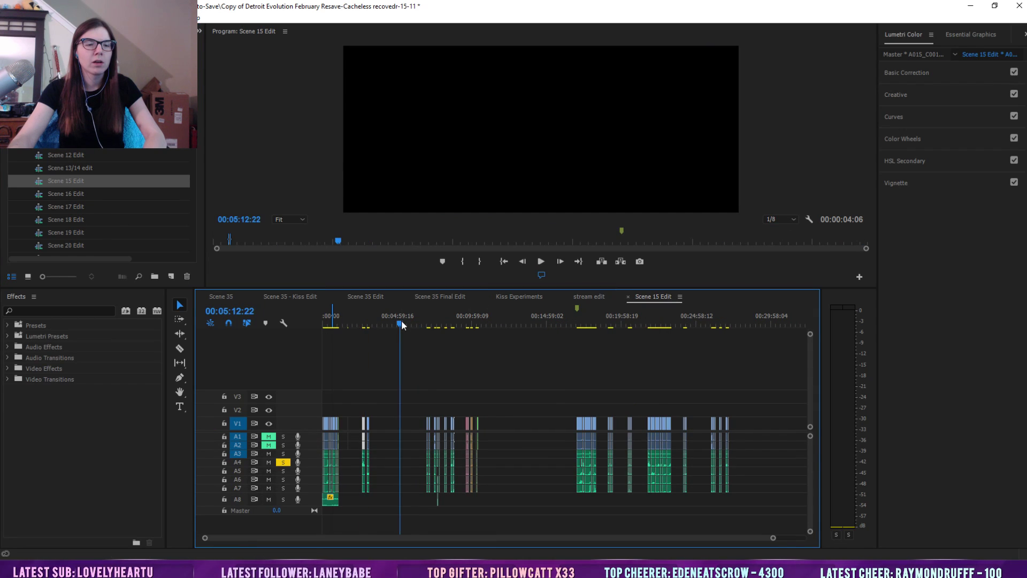
{"action": "left_click_drag", "start_coordinate": [770, 539], "coordinate": [525, 538]}
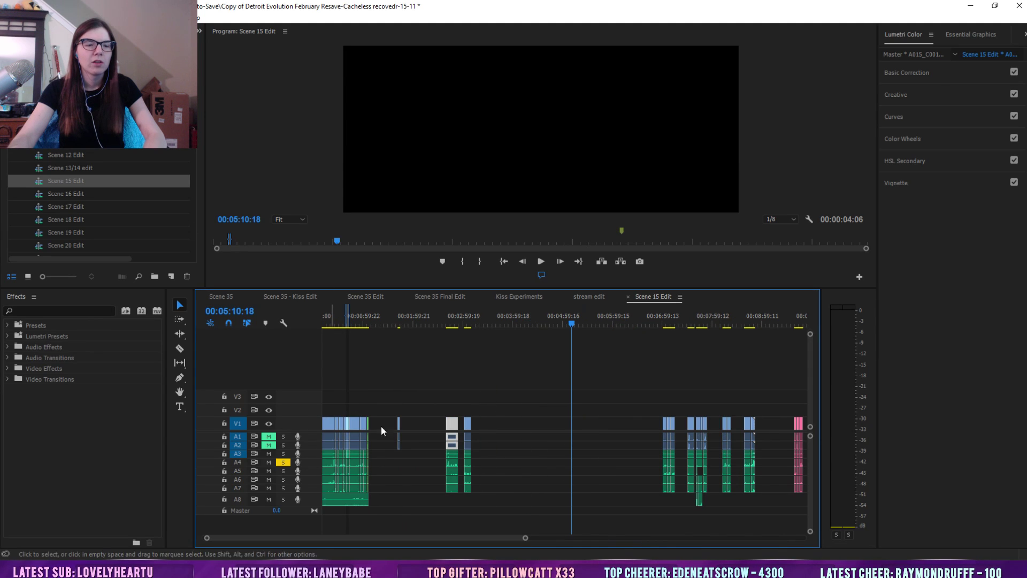
{"action": "left_click", "coordinate": [628, 296]}
Collapse the D. Scene Edits bin and open the Scene 15 Final Edit sequence from the D. Final Scene Edits bin
{"action": "scroll", "coordinate": [107, 181], "scroll_direction": "up", "scroll_amount": 5}
{"action": "left_click", "coordinate": [15, 180]}
{"action": "left_click", "coordinate": [15, 169]}
{"action": "scroll", "coordinate": [64, 187], "scroll_direction": "down", "scroll_amount": 5}
{"action": "double_click", "coordinate": [87, 191]}
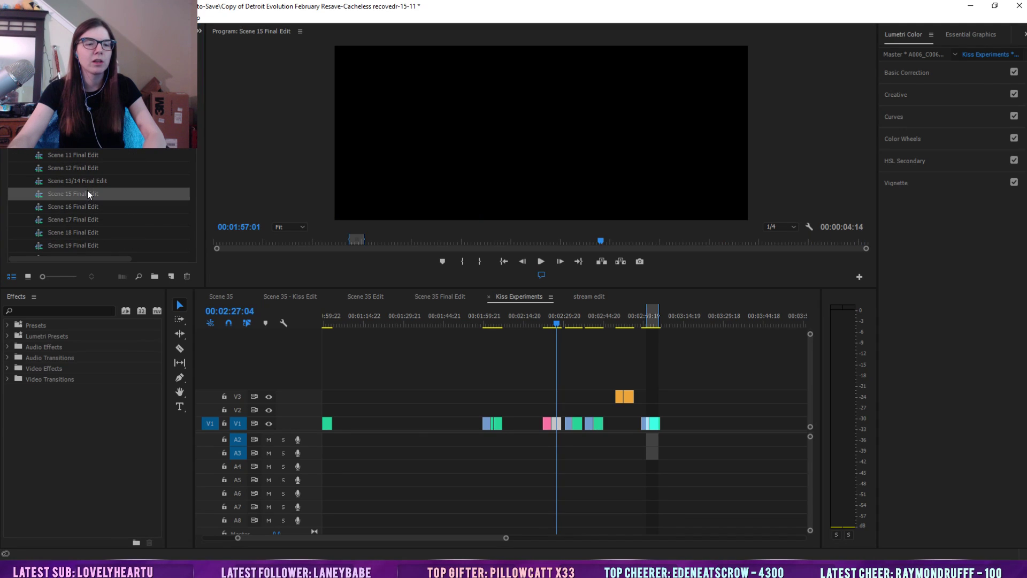
Move the playhead to the standing two-shot at 00:01:14:03, near the end of the first block of clips
{"action": "left_click", "coordinate": [405, 321]}
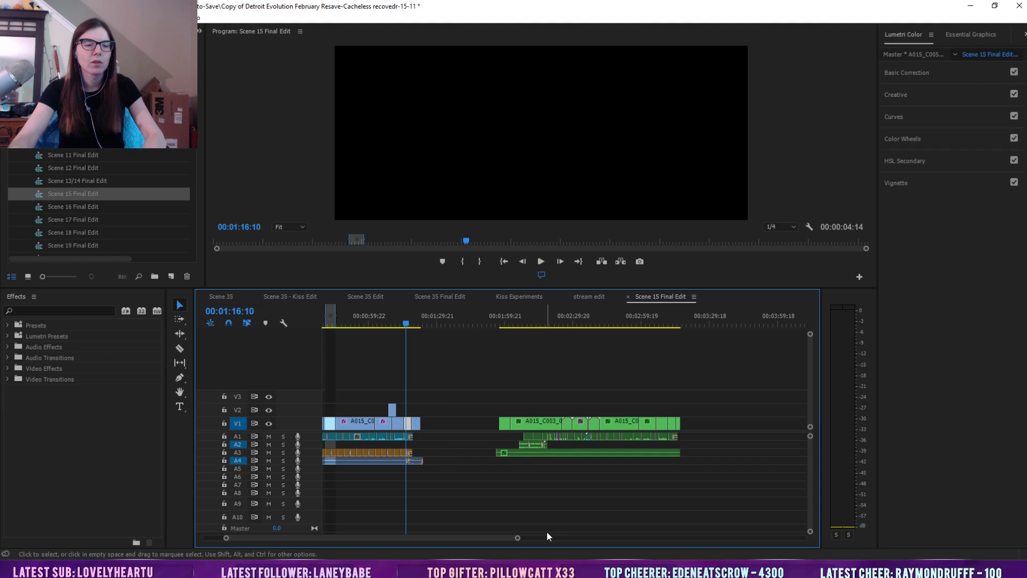
{"action": "left_click_drag", "start_coordinate": [516, 538], "coordinate": [370, 537]}
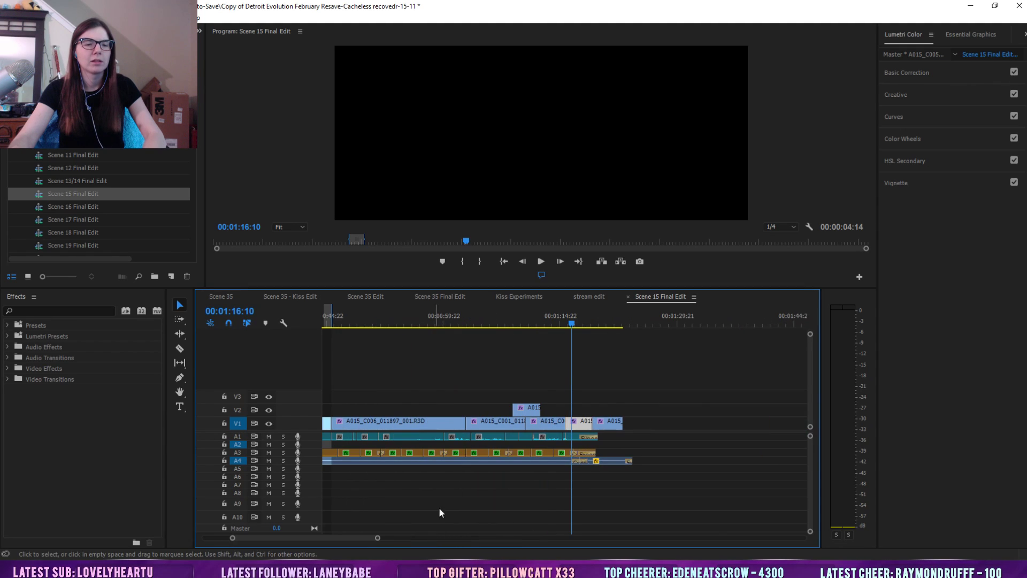
{"action": "left_click", "coordinate": [556, 319]}
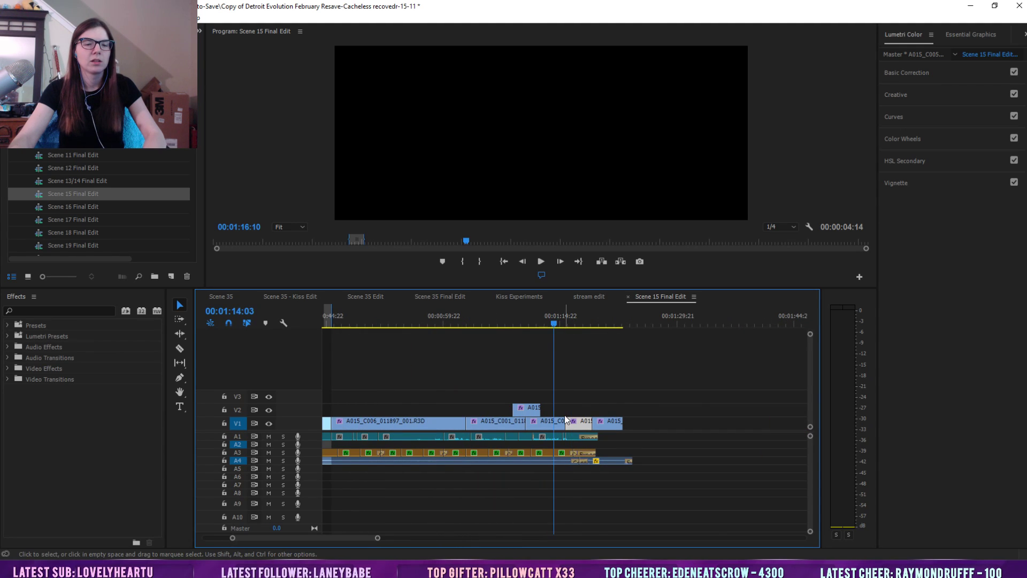
{"action": "left_click", "coordinate": [589, 393]}
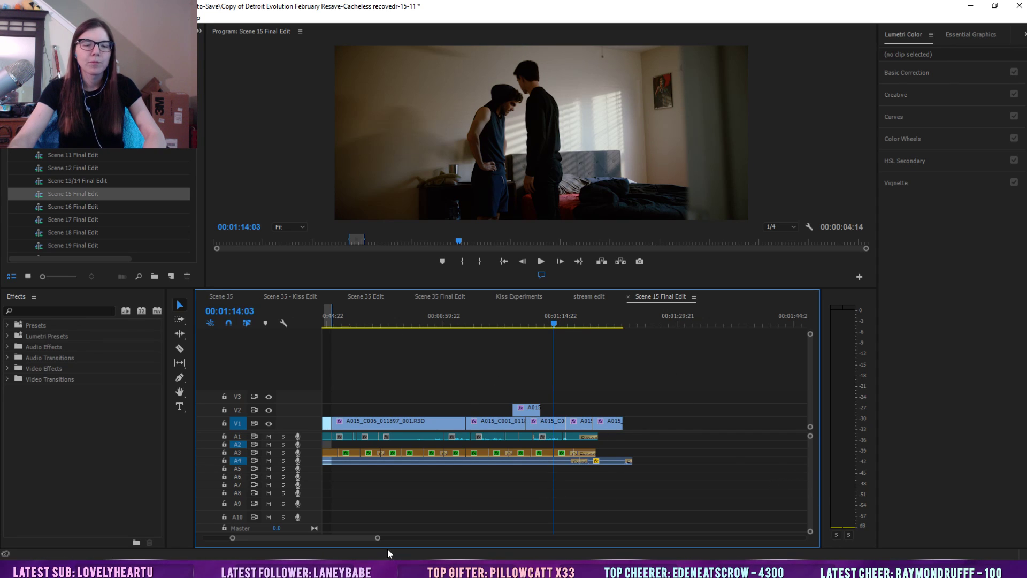
{"action": "left_click_drag", "start_coordinate": [377, 537], "coordinate": [286, 562]}
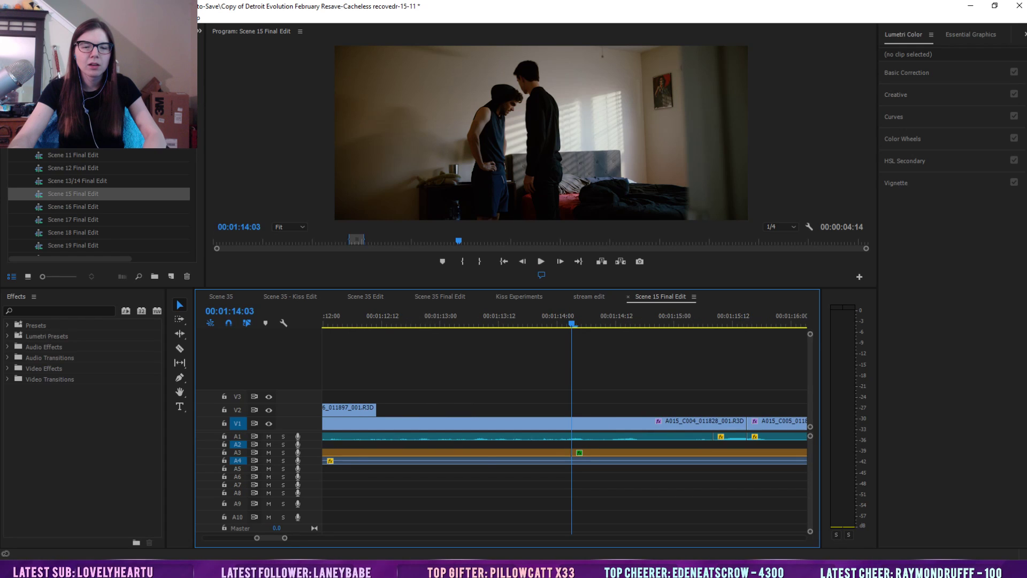
Park the playhead at 00:01:15:06, just before the cut to A015_C005_0118HL_001.R3D, and enlarge the audio tracks to show their waveforms
{"action": "left_click", "coordinate": [702, 320]}
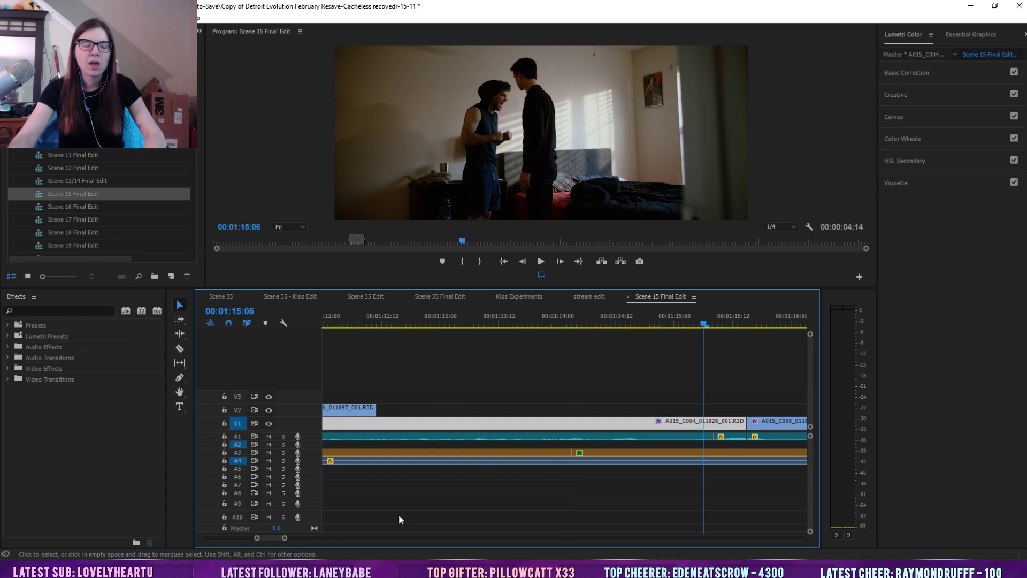
{"action": "left_click_drag", "start_coordinate": [282, 538], "coordinate": [284, 537]}
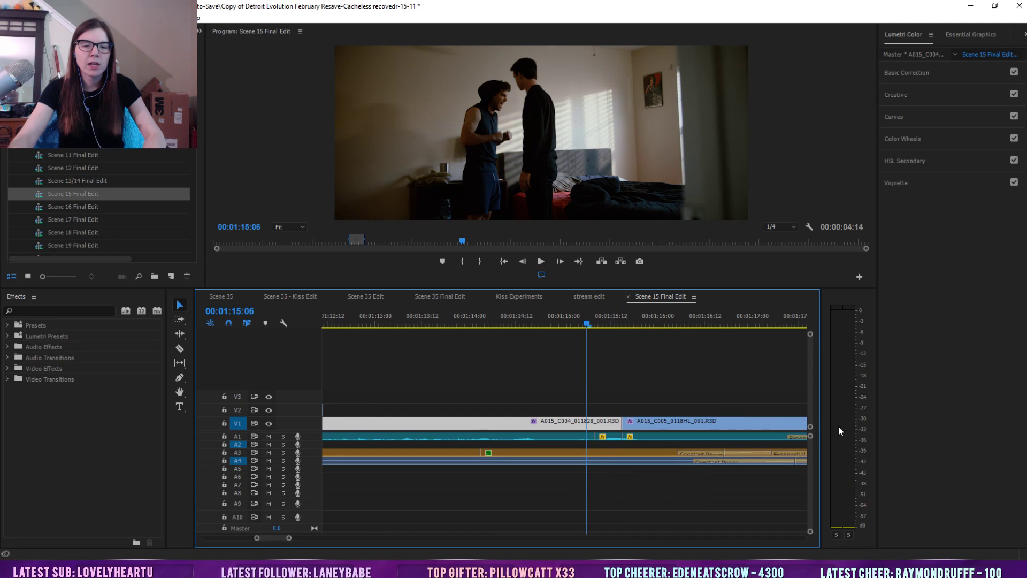
{"action": "left_click_drag", "start_coordinate": [810, 439], "coordinate": [809, 451]}
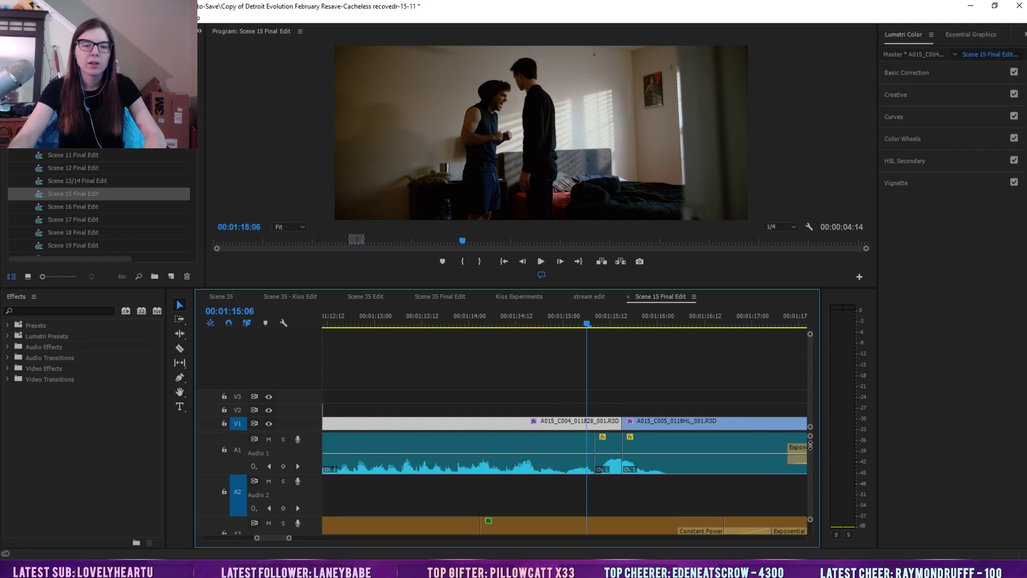
Move the short MONO-001.WAV clip at the cut down to Audio 2, extend its end, and audition it soloed
{"action": "left_click_drag", "start_coordinate": [618, 470], "coordinate": [775, 485]}
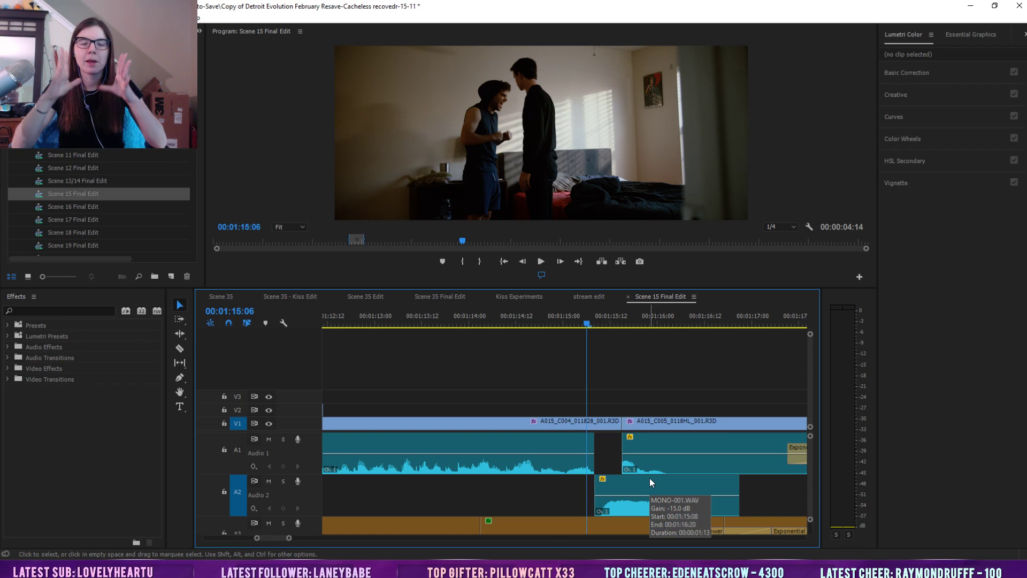
{"action": "left_click", "coordinate": [283, 481]}
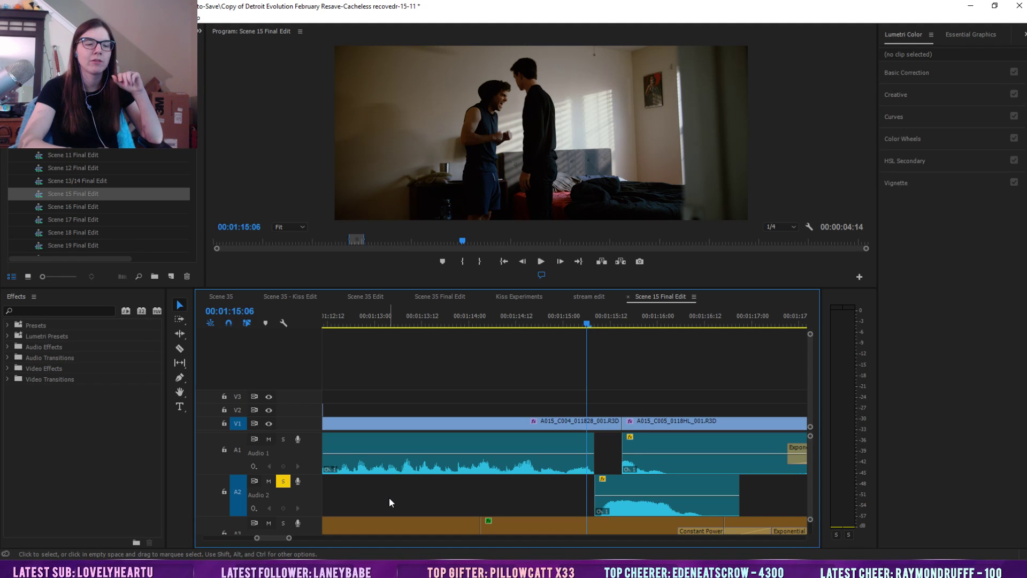
{"action": "left_click_drag", "start_coordinate": [811, 521], "coordinate": [813, 530]}
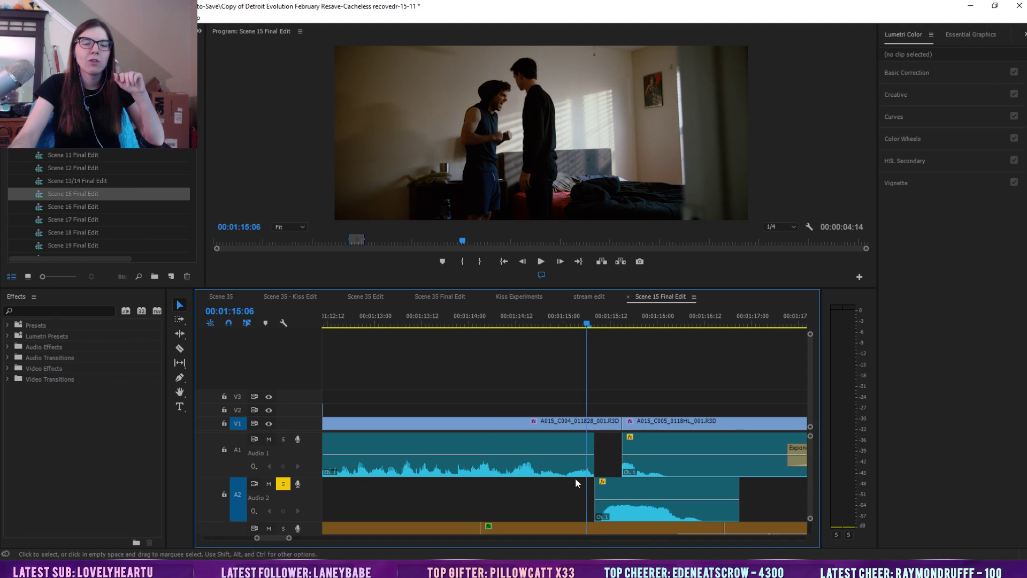
{"action": "key", "text": "space"}
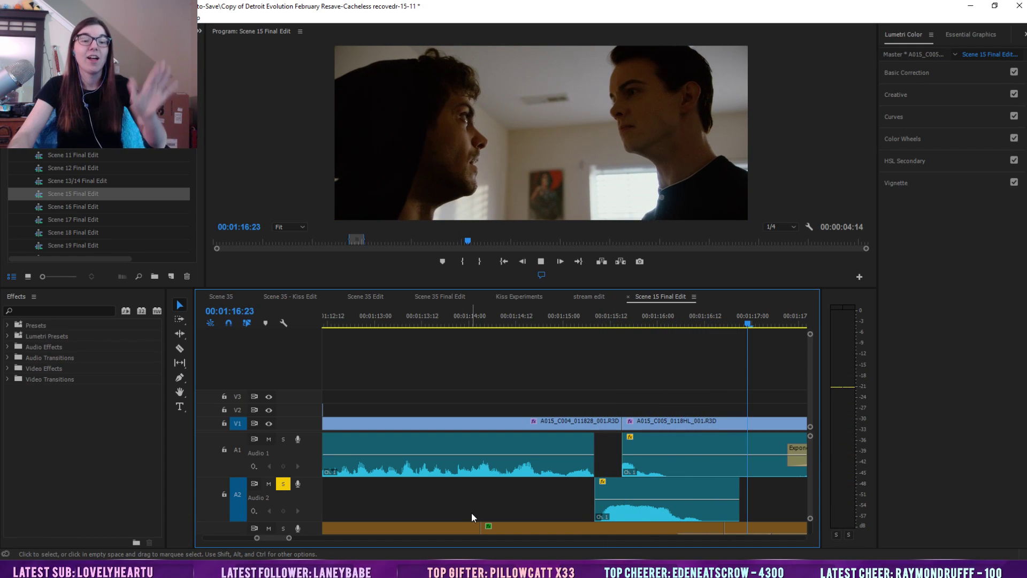
{"action": "left_click", "coordinate": [545, 316]}
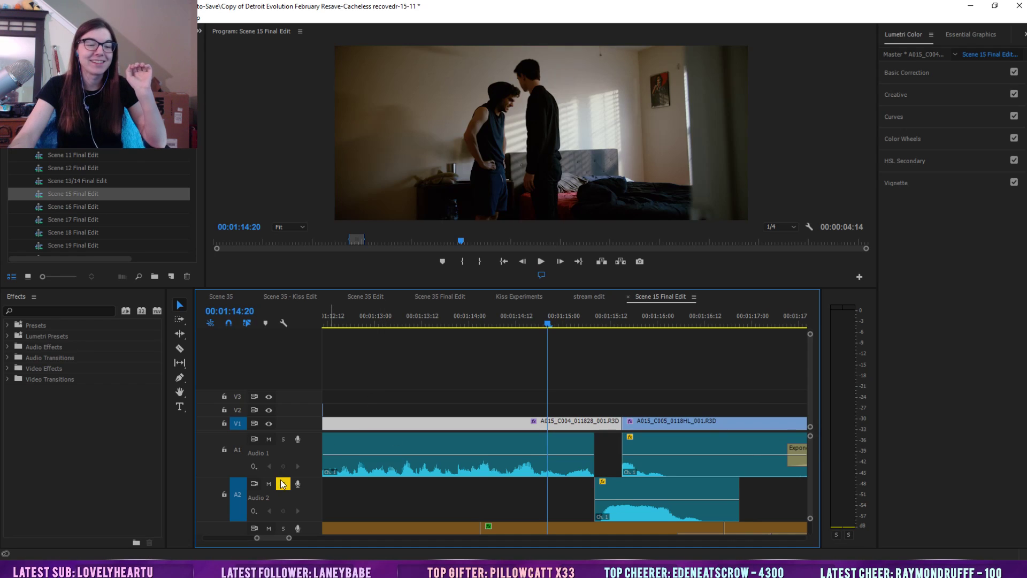
Turn off solo on Audio 2 and undo the short audio clip's extension and its move off Audio 1
{"action": "left_click", "coordinate": [283, 483]}
{"action": "left_click", "coordinate": [283, 484]}
{"action": "key", "text": "ctrl+z"}
{"action": "key", "text": "ctrl+z"}
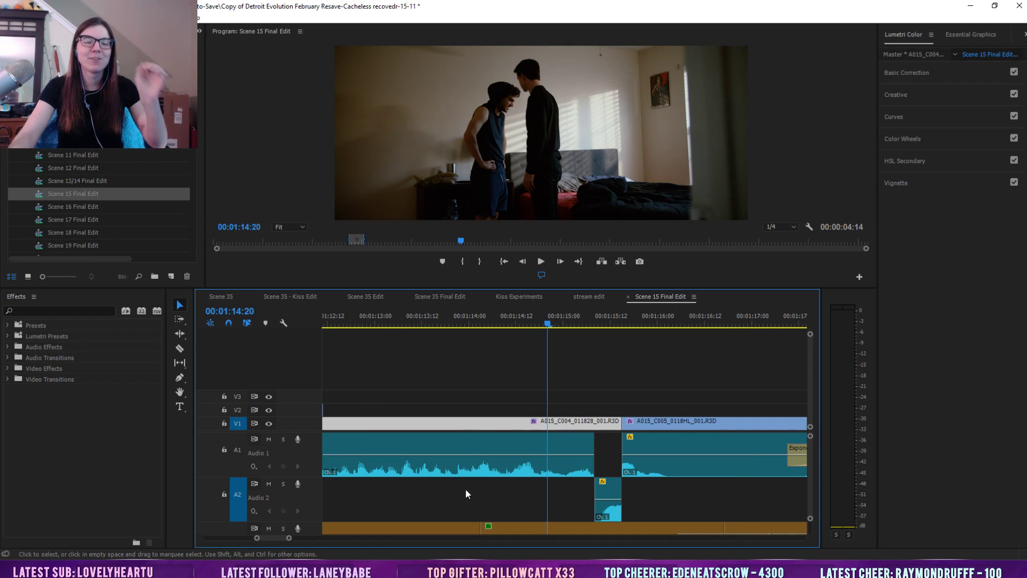
{"action": "key", "text": "ctrl+z"}
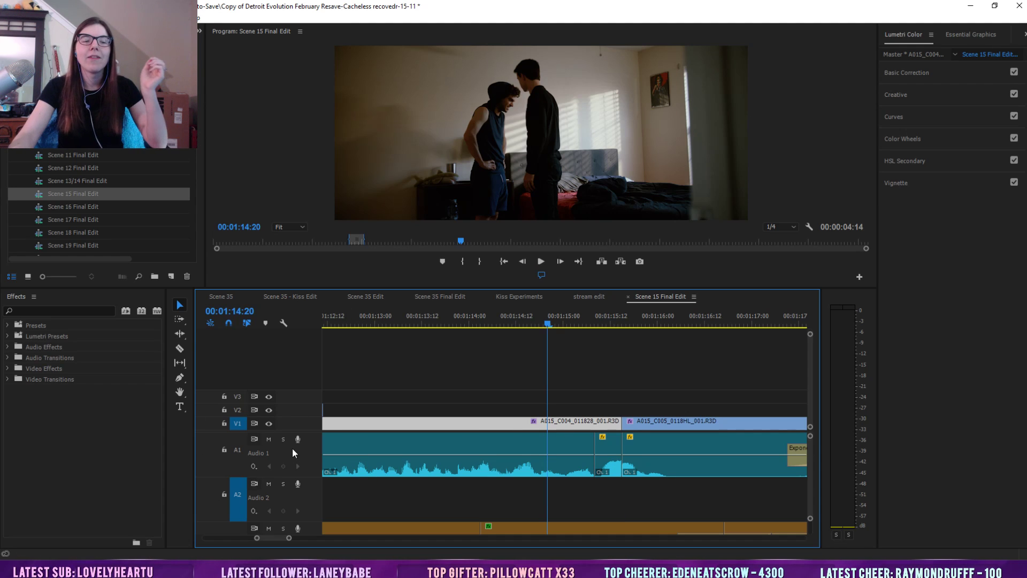
Solo Audio 1 and play the cut between the A015_C004 and A015_C005 shots up to 00:01:17:00
{"action": "key", "text": "space"}
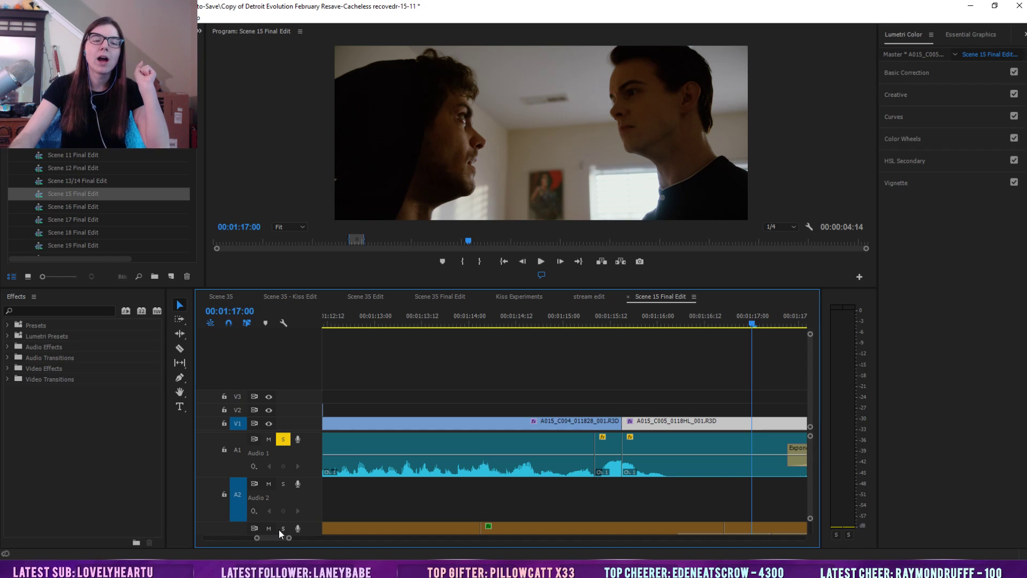
{"action": "left_click_drag", "start_coordinate": [288, 538], "coordinate": [363, 546]}
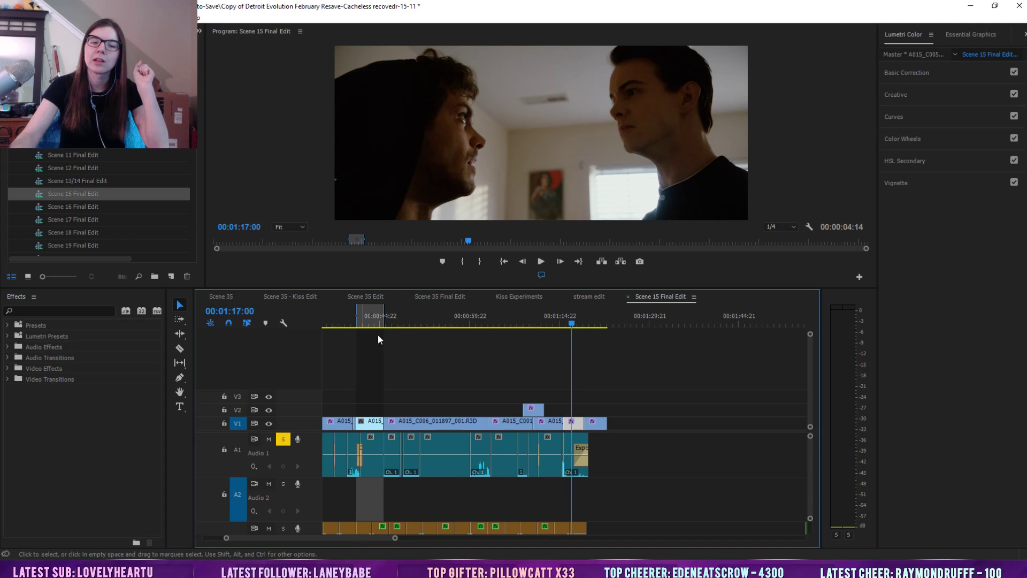
Close the Scene 35 Final Edit sequence and reset Scene 15 Final Edit's audio tracks to a reduced height with Audio 1 unsoloed
{"action": "left_click", "coordinate": [410, 297]}
{"action": "left_click", "coordinate": [454, 321]}
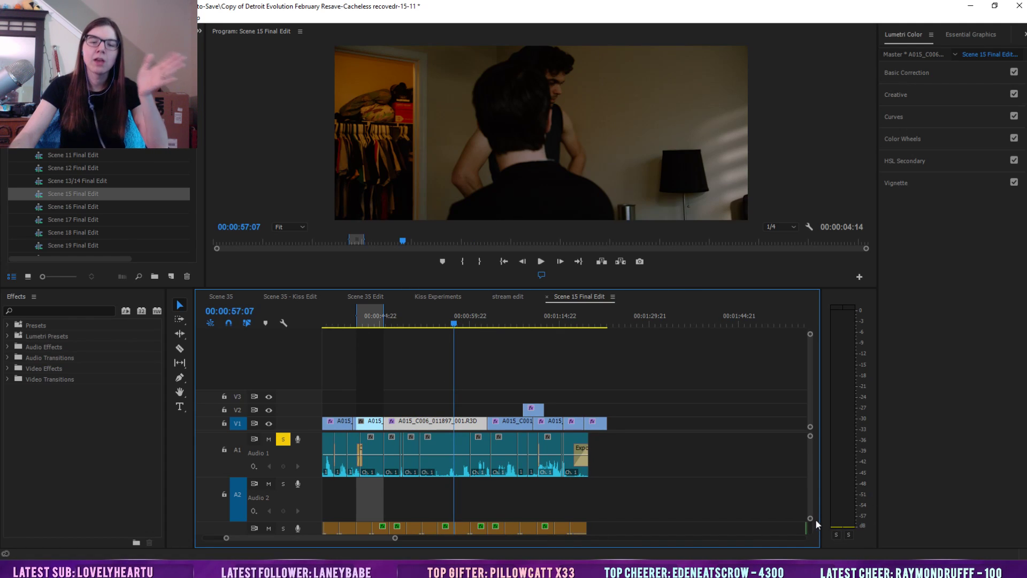
{"action": "left_click_drag", "start_coordinate": [810, 522], "coordinate": [809, 526]}
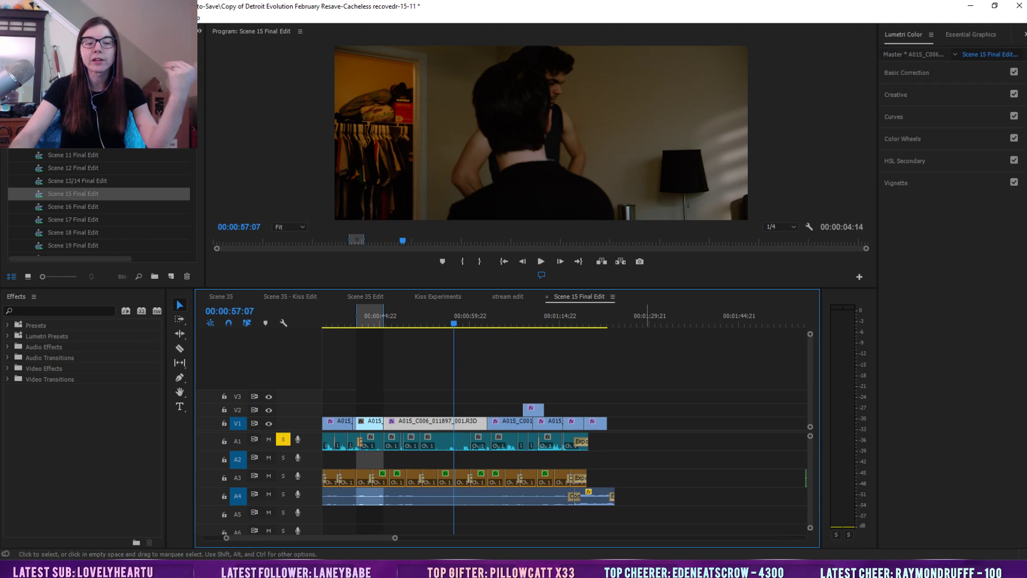
{"action": "left_click", "coordinate": [282, 441]}
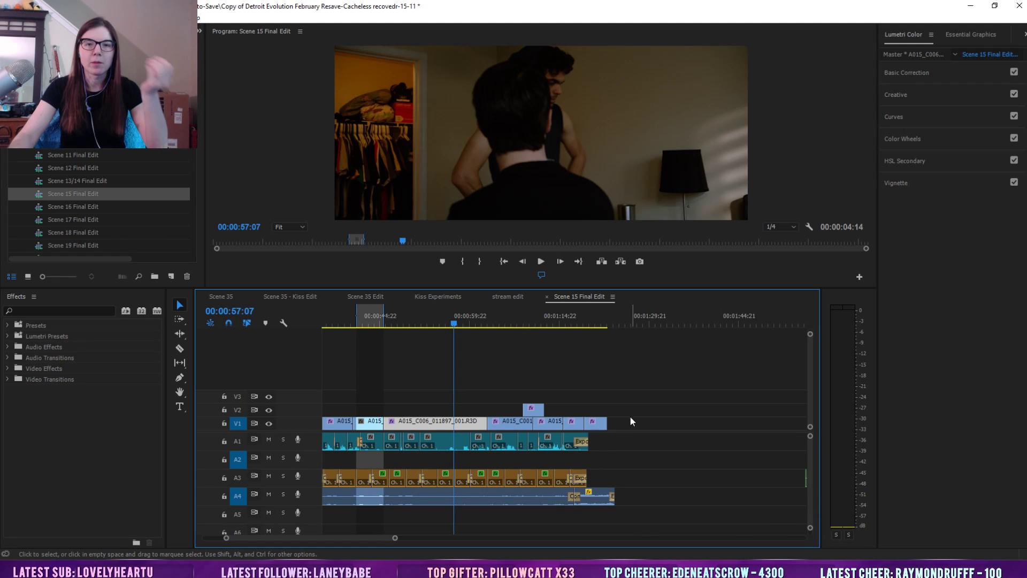
Examine the Scene 15 ending by viewing frames from 00:00:35:01 through the final shot at 00:01:20:13 and back at 00:01:13:08
{"action": "mouse_move", "coordinate": [393, 539]}
{"action": "left_mouse_down"}
{"action": "mouse_move", "coordinate": [330, 538]}
{"action": "mouse_move", "coordinate": [381, 538]}
{"action": "left_mouse_up"}
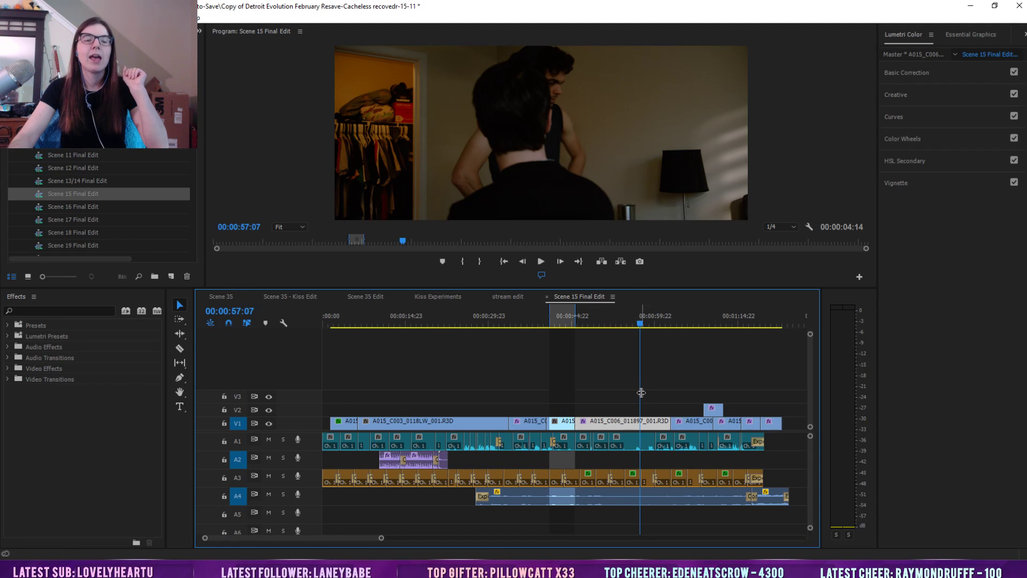
{"action": "left_click", "coordinate": [517, 321]}
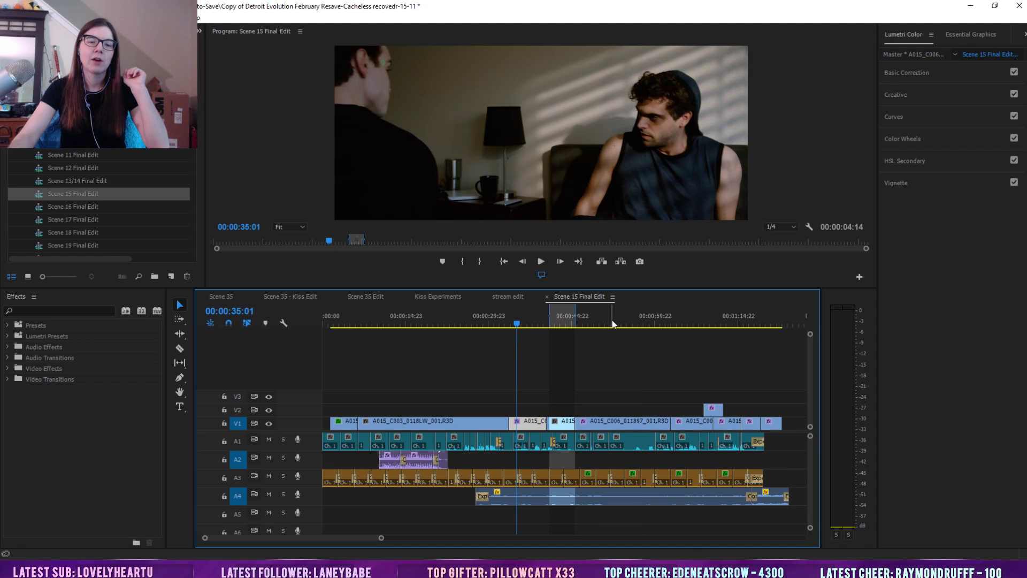
{"action": "left_click_drag", "start_coordinate": [381, 537], "coordinate": [333, 541]}
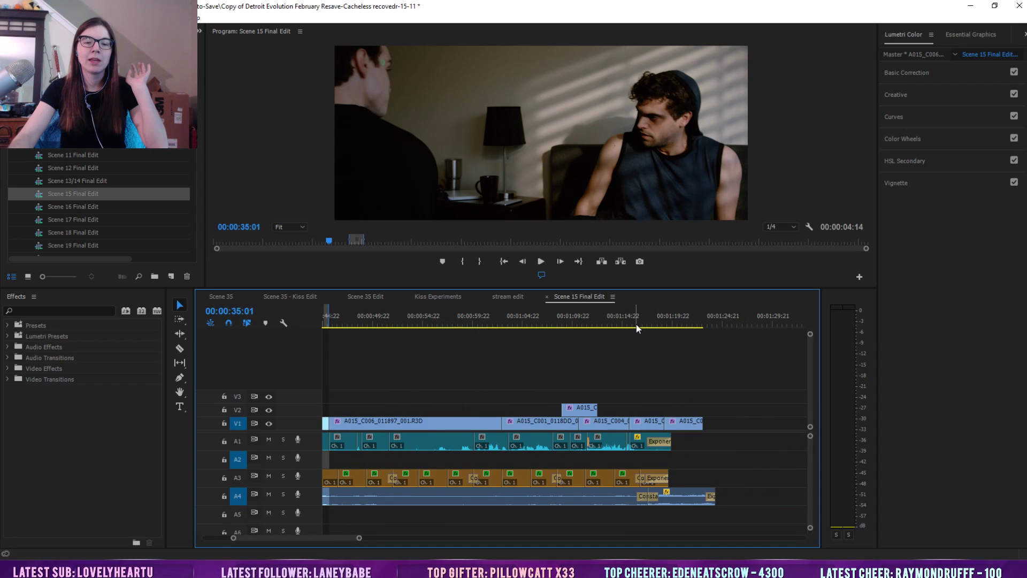
{"action": "left_click", "coordinate": [636, 324]}
{"action": "left_click_drag", "start_coordinate": [639, 320], "coordinate": [678, 323]}
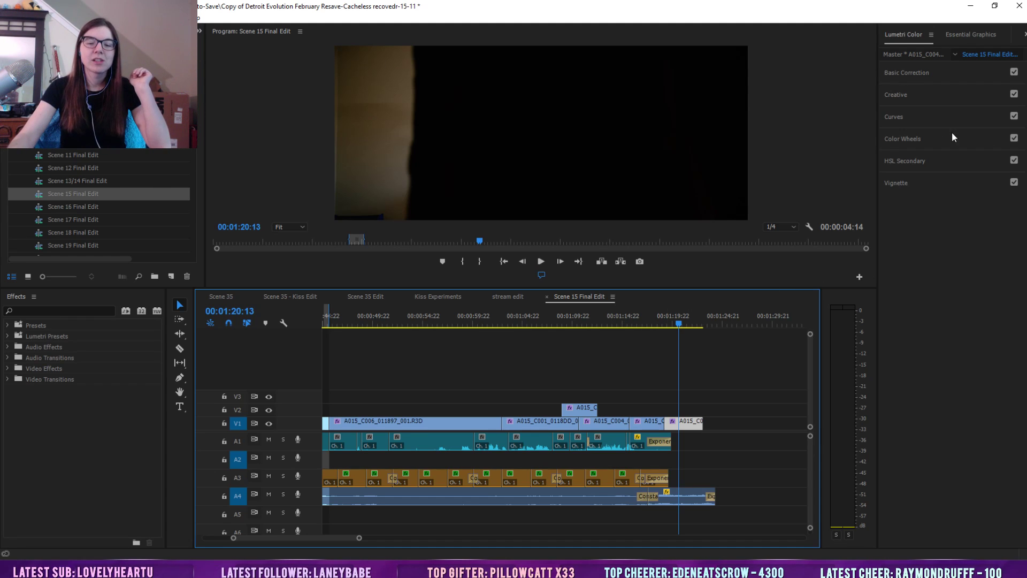
{"action": "left_click", "coordinate": [673, 320]}
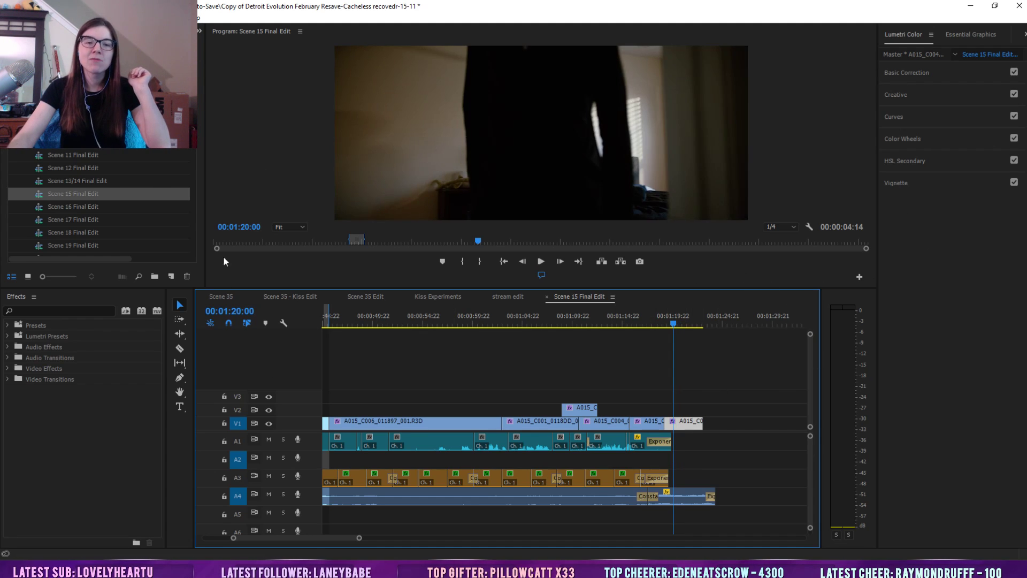
{"action": "left_click", "coordinate": [607, 319]}
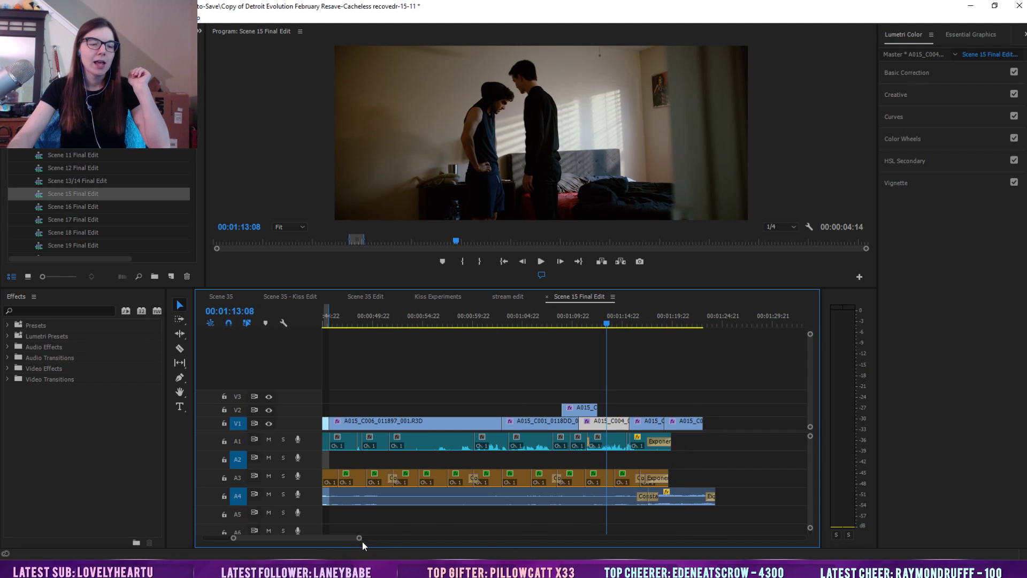
Review the first half of Scene 15 shot by shot, from 00:00:16:10 through 00:00:48:23, to compare its alternating angles
{"action": "left_click_drag", "start_coordinate": [359, 540], "coordinate": [444, 538]}
{"action": "left_click", "coordinate": [376, 320]}
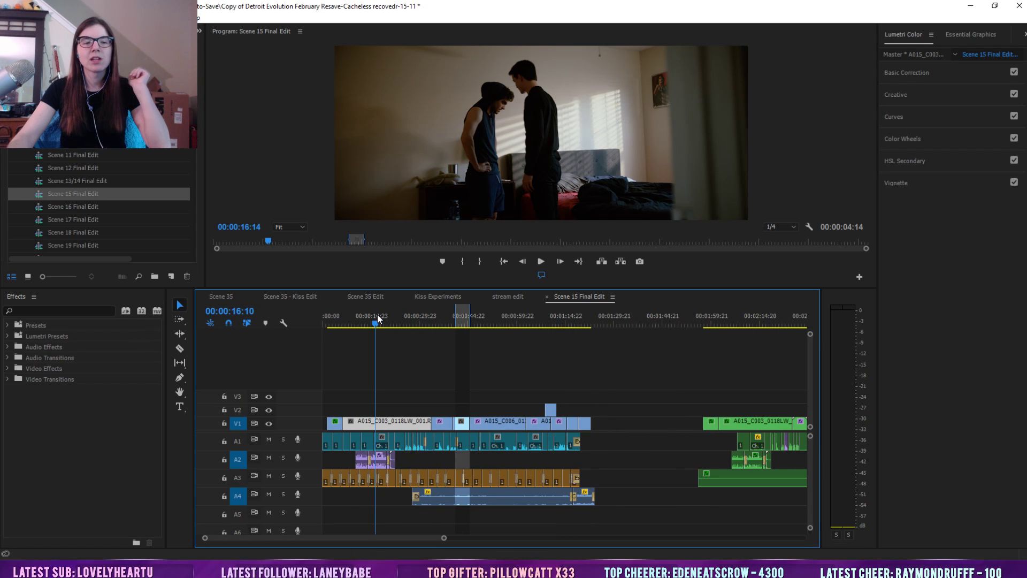
{"action": "left_click", "coordinate": [417, 323]}
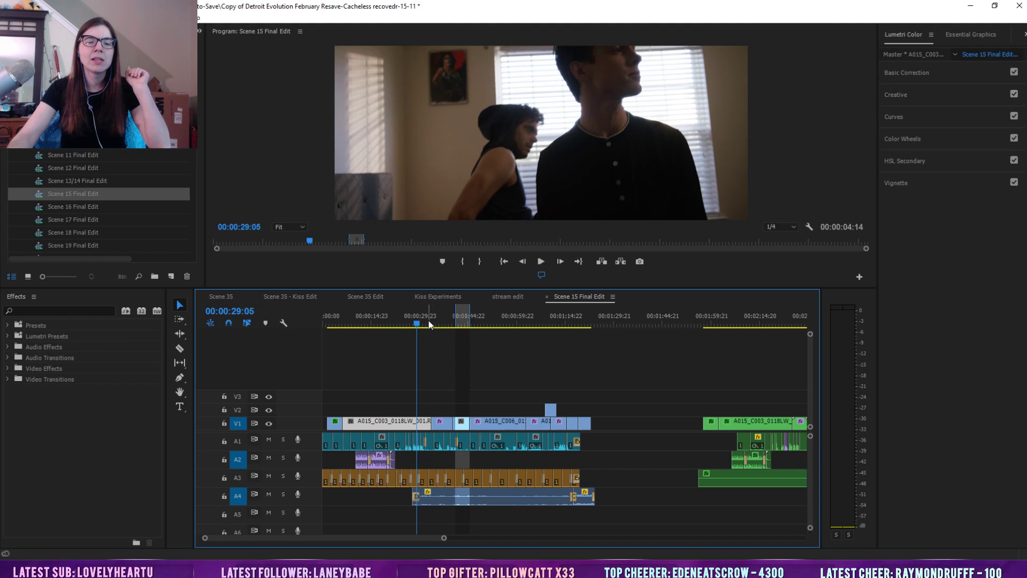
{"action": "left_click", "coordinate": [428, 322]}
{"action": "left_click", "coordinate": [441, 321]}
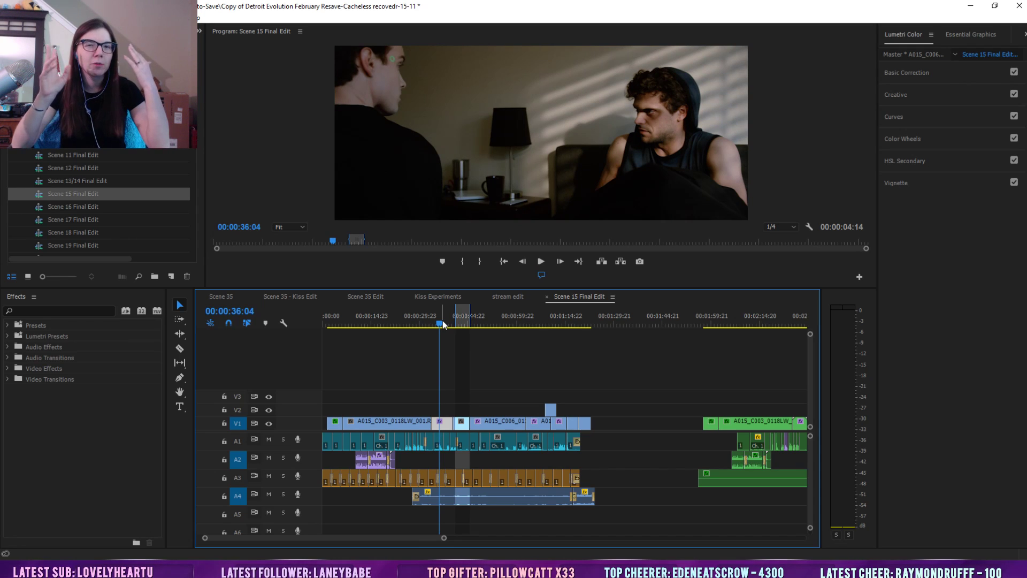
{"action": "left_click", "coordinate": [466, 324]}
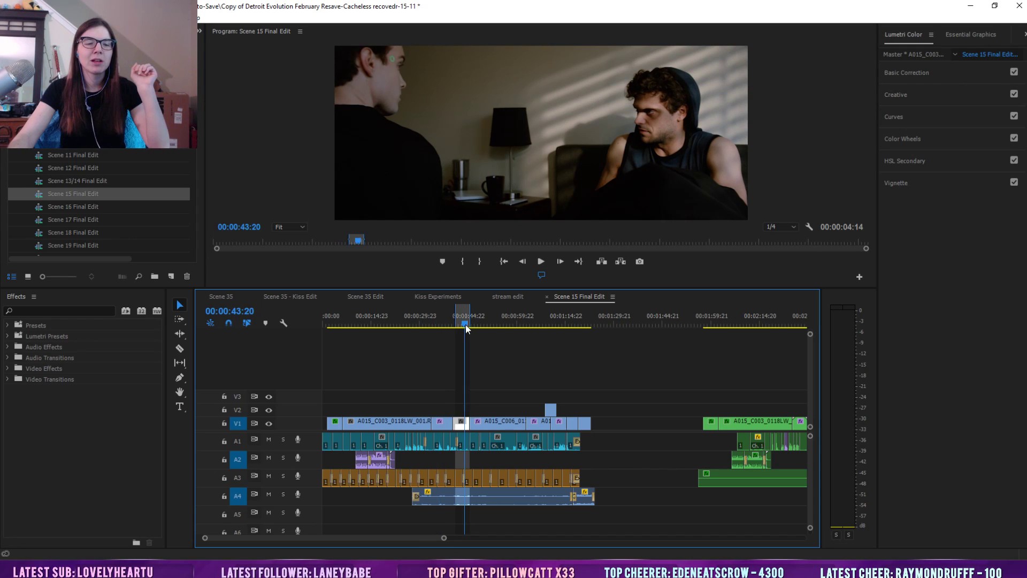
{"action": "left_click", "coordinate": [482, 324]}
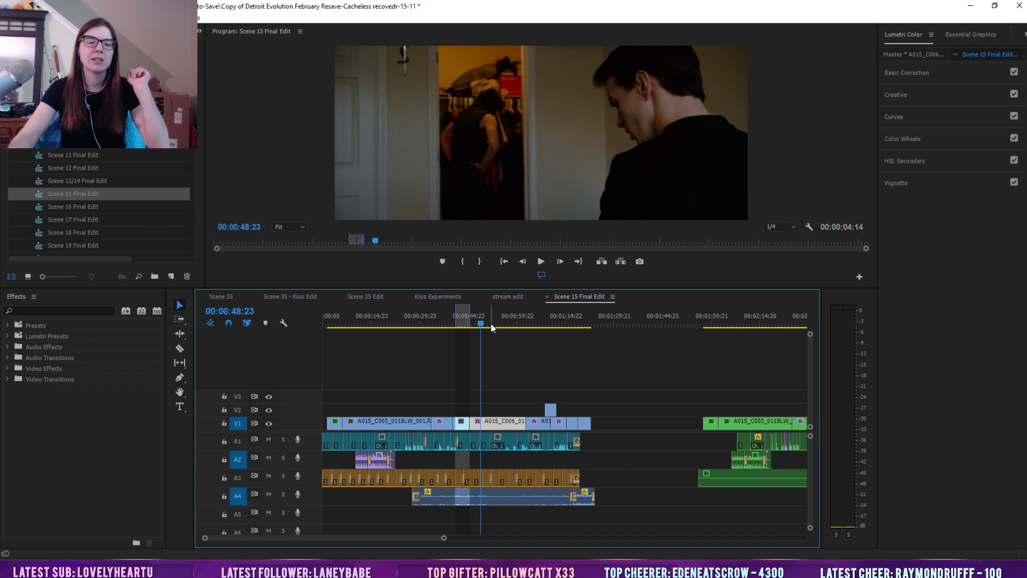
{"action": "left_click", "coordinate": [551, 351]}
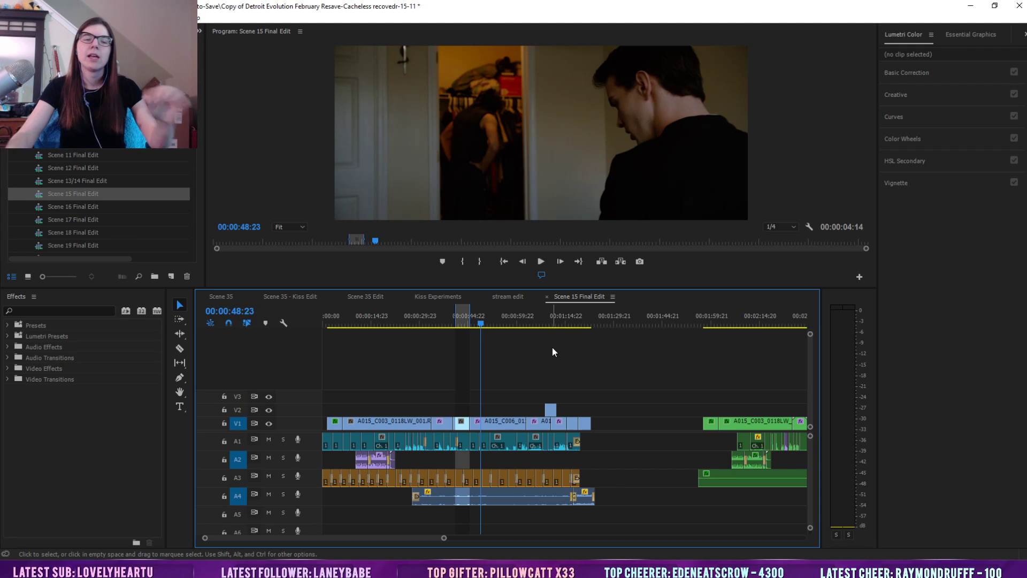
Examine the cut from A015_C006 to A015_C003 near 00:00:39:16, and play the A015_C003 shot up to 00:00:45:12
{"action": "left_click_drag", "start_coordinate": [444, 538], "coordinate": [373, 556]}
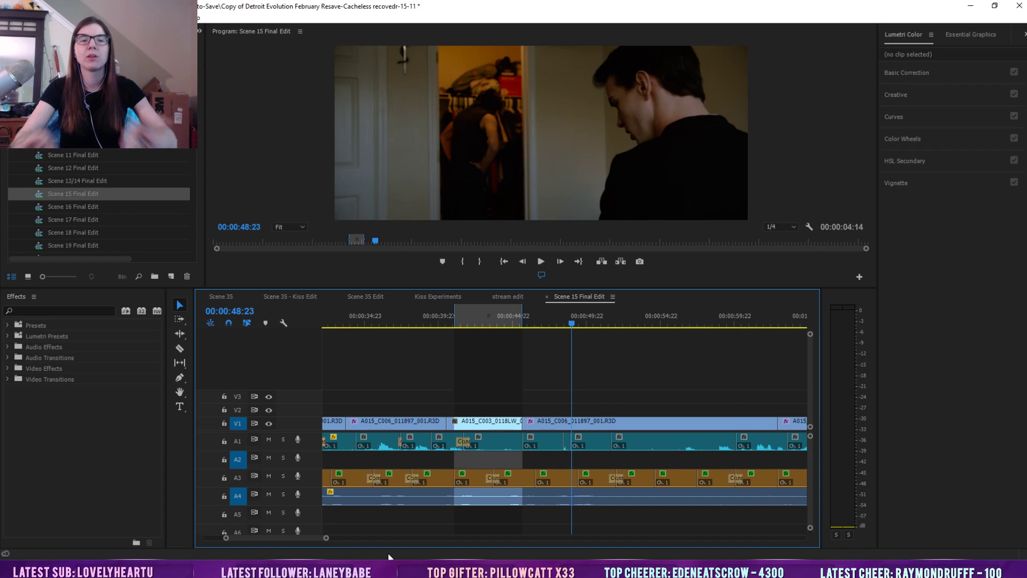
{"action": "left_click_drag", "start_coordinate": [474, 317], "coordinate": [435, 324]}
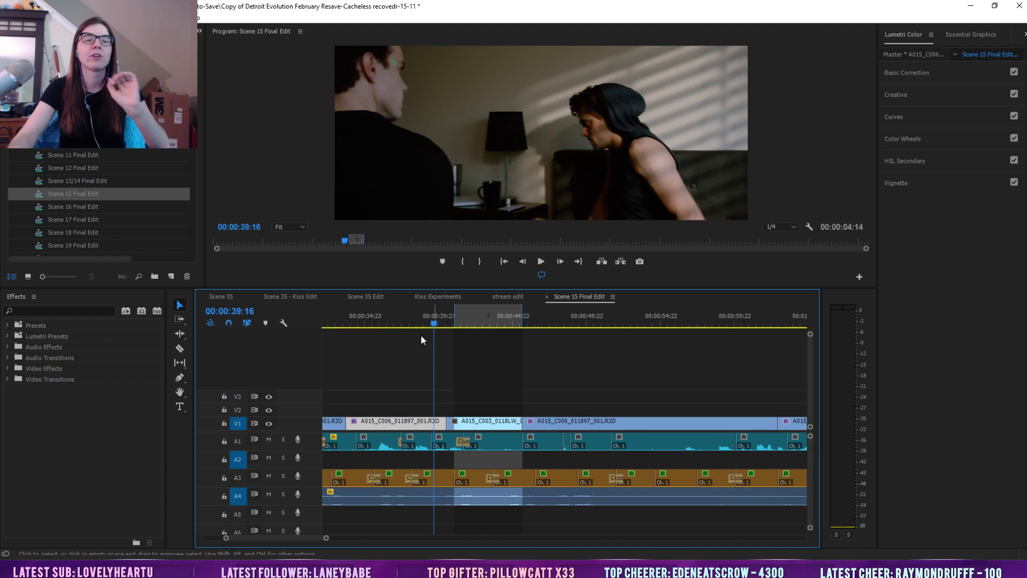
{"action": "left_click", "coordinate": [436, 323]}
{"action": "left_click_drag", "start_coordinate": [436, 323], "coordinate": [460, 329]}
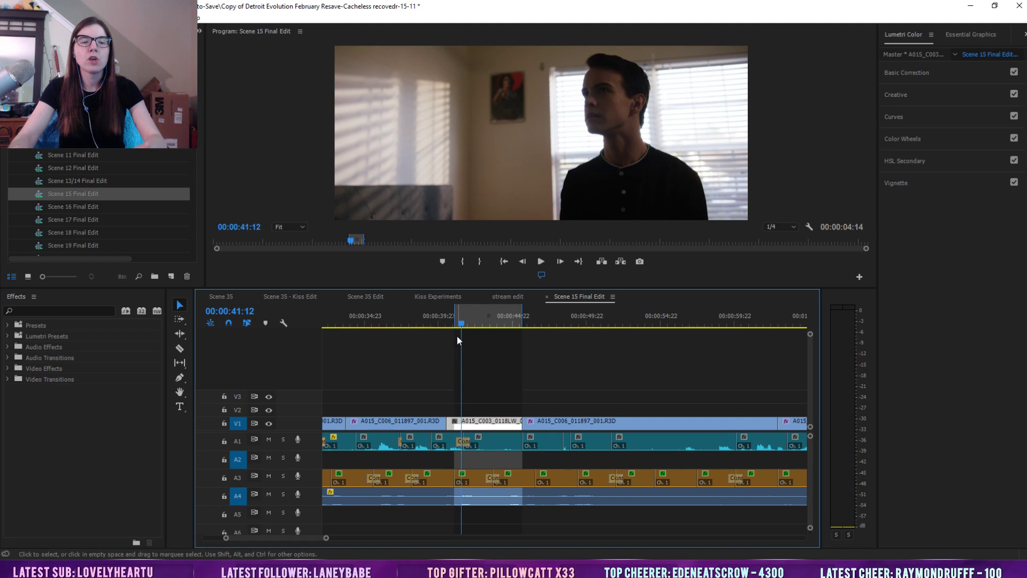
{"action": "left_click_drag", "start_coordinate": [461, 323], "coordinate": [502, 333]}
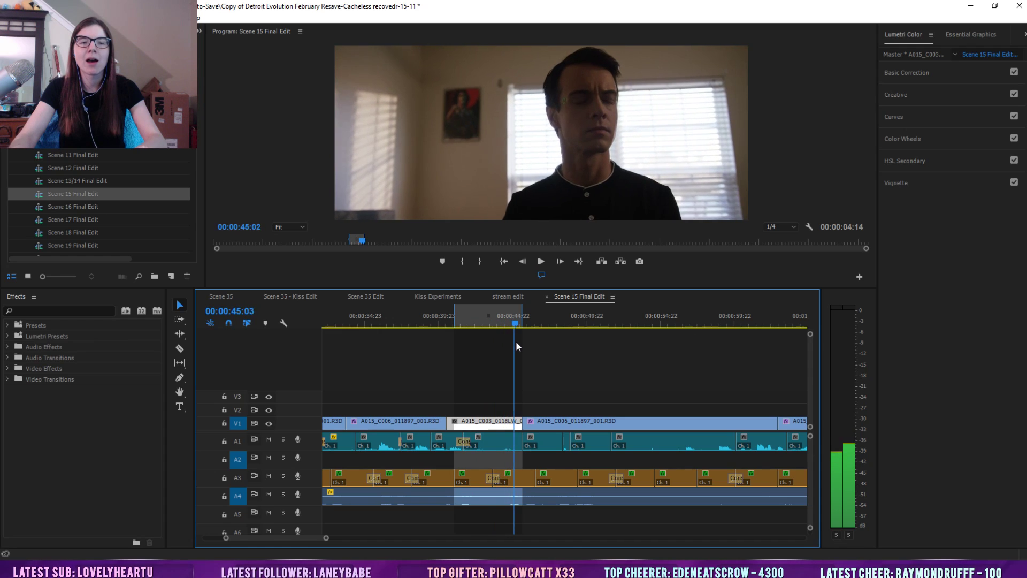
{"action": "key", "text": "space"}
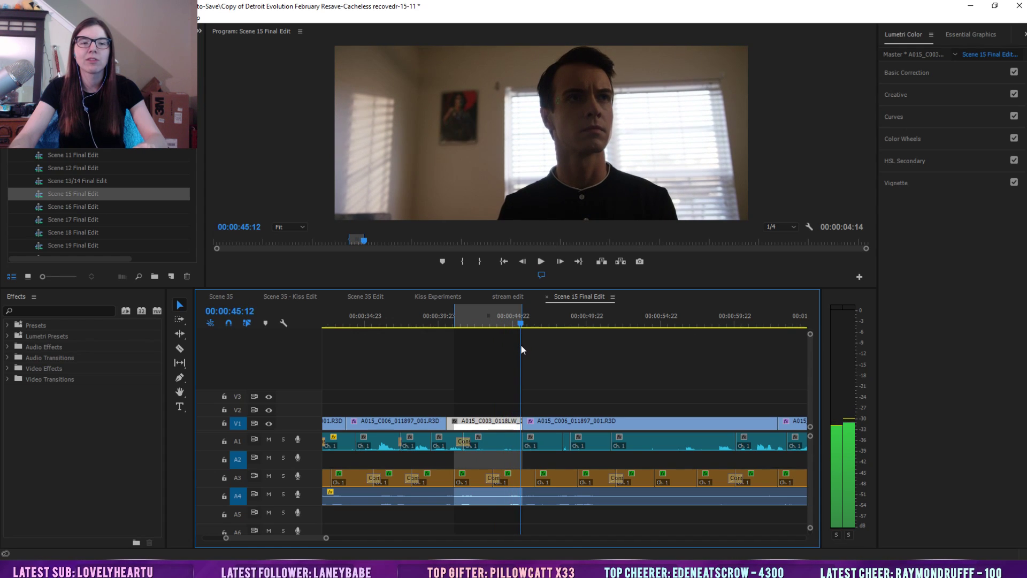
Try placing the A015_C006 shot that follows A015_C003 on V2, with its start extended back over the end of A015_C003
{"action": "left_click_drag", "start_coordinate": [484, 324], "coordinate": [530, 319]}
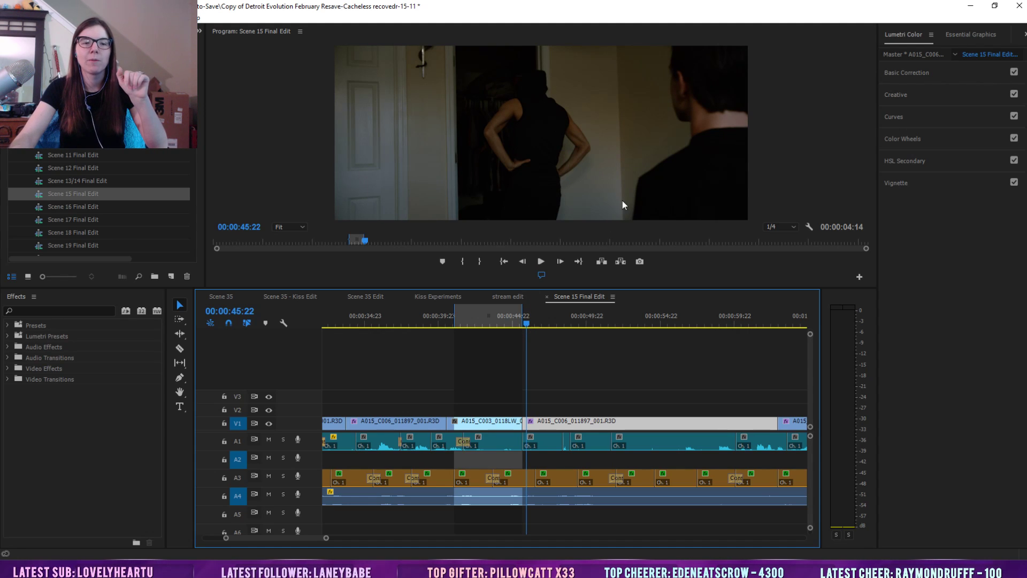
{"action": "mouse_move", "coordinate": [528, 320]}
{"action": "left_mouse_down"}
{"action": "mouse_move", "coordinate": [663, 336]}
{"action": "mouse_move", "coordinate": [539, 336]}
{"action": "left_mouse_up"}
{"action": "left_click_drag", "start_coordinate": [553, 425], "coordinate": [522, 411]}
{"action": "left_click", "coordinate": [504, 319]}
{"action": "mouse_move", "coordinate": [505, 322]}
{"action": "left_mouse_down"}
{"action": "mouse_move", "coordinate": [521, 328]}
{"action": "mouse_move", "coordinate": [486, 318]}
{"action": "mouse_move", "coordinate": [459, 324]}
{"action": "mouse_move", "coordinate": [516, 339]}
{"action": "left_mouse_up"}
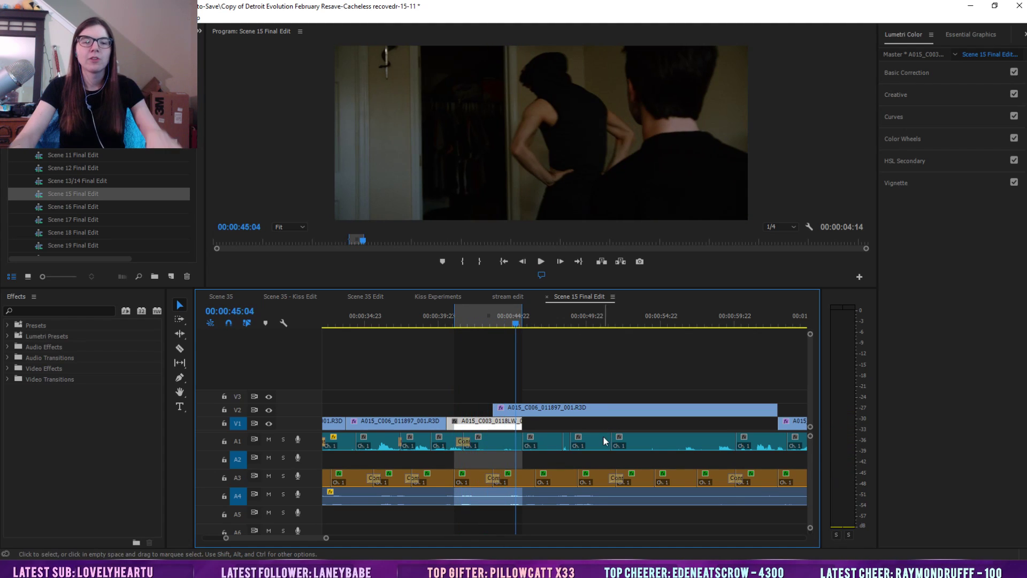
Undo the A015_C006 clip's extension and its move to V2, and clear the clip selection
{"action": "key", "text": "ctrl+z"}
{"action": "key", "text": "ctrl+z"}
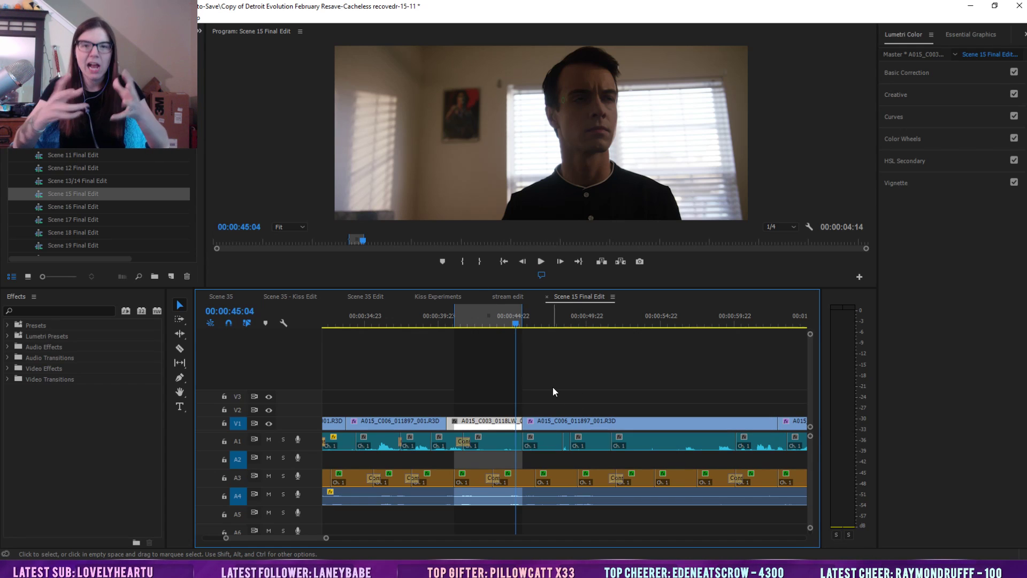
{"action": "left_click", "coordinate": [556, 347]}
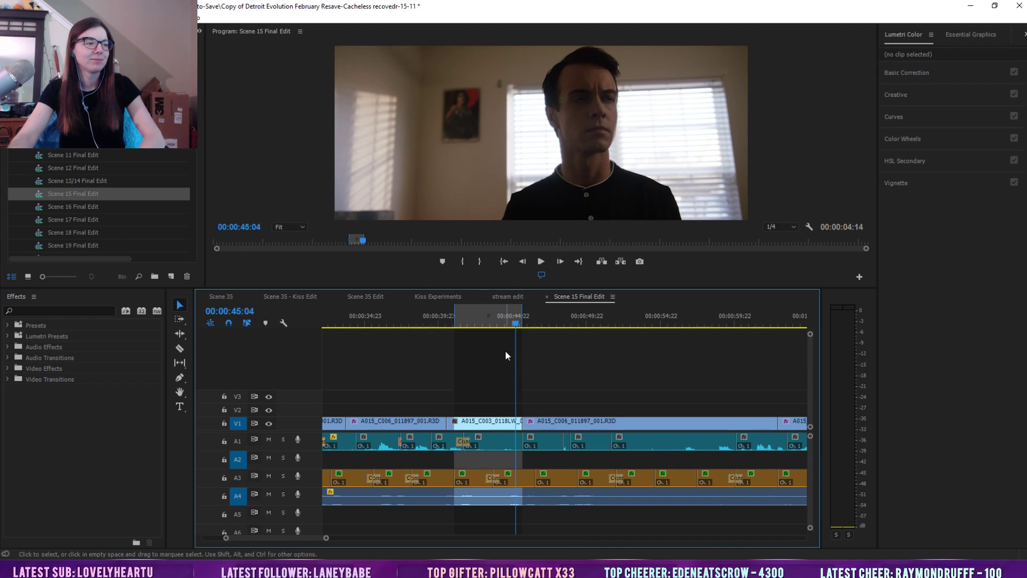
Step backward through Scene 15's shots from 00:00:54:14 to the opening wide shot at 00:00:03:01
{"action": "left_click", "coordinate": [656, 320]}
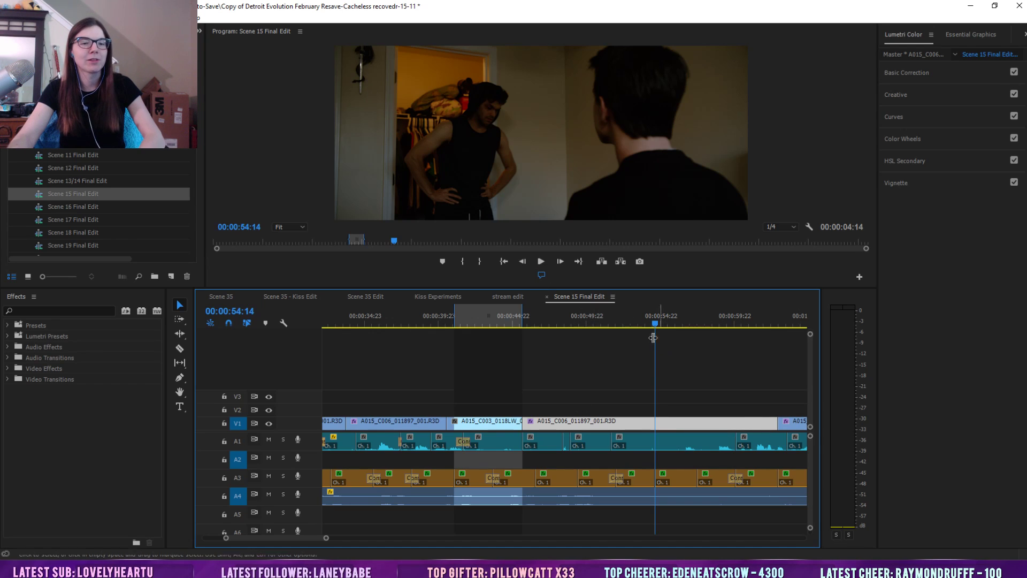
{"action": "left_click", "coordinate": [580, 313]}
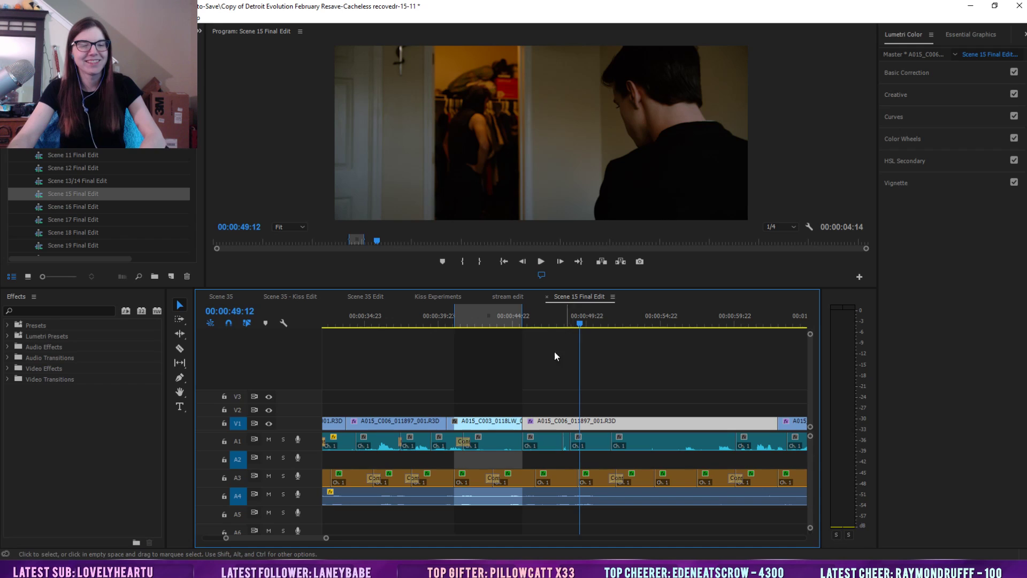
{"action": "left_click", "coordinate": [493, 316]}
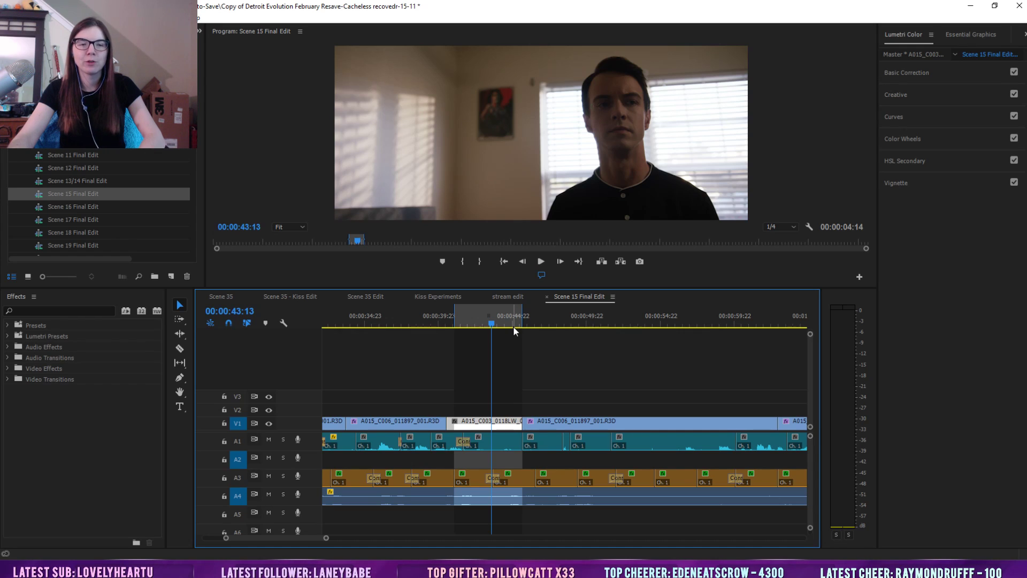
{"action": "left_click", "coordinate": [428, 310]}
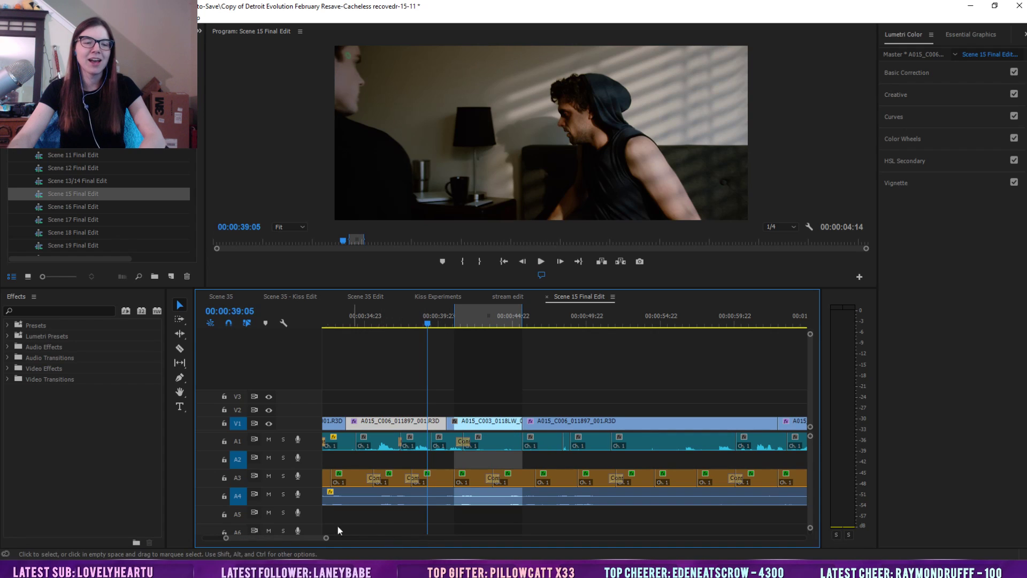
{"action": "left_click_drag", "start_coordinate": [327, 537], "coordinate": [438, 537]}
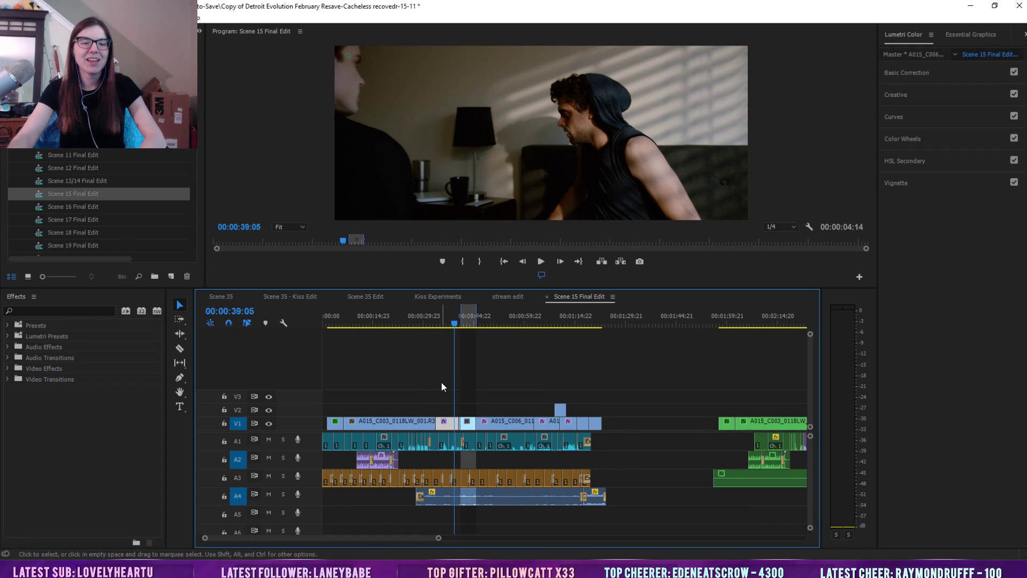
{"action": "left_click", "coordinate": [443, 310]}
{"action": "left_click", "coordinate": [396, 321]}
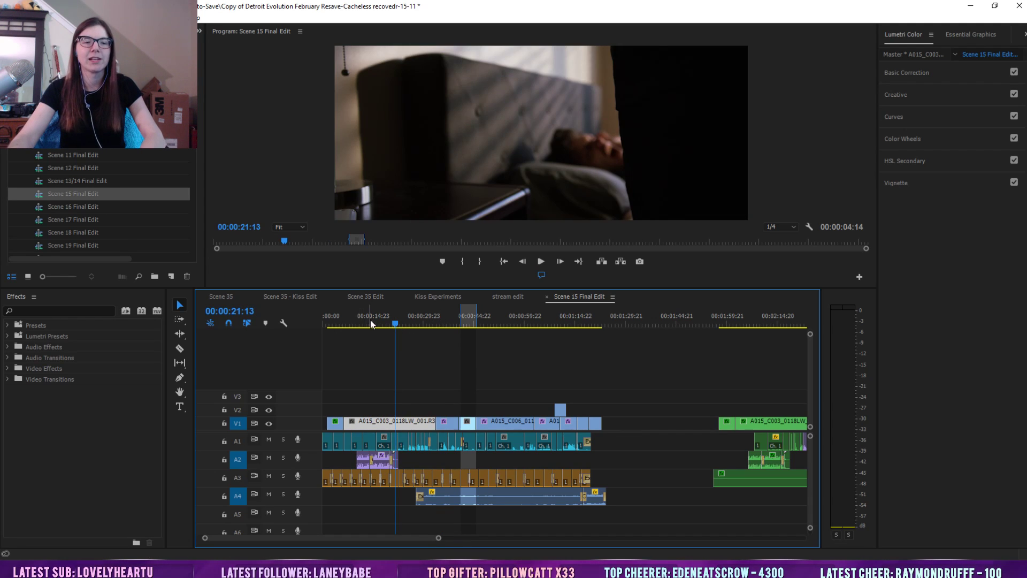
{"action": "left_click", "coordinate": [333, 323]}
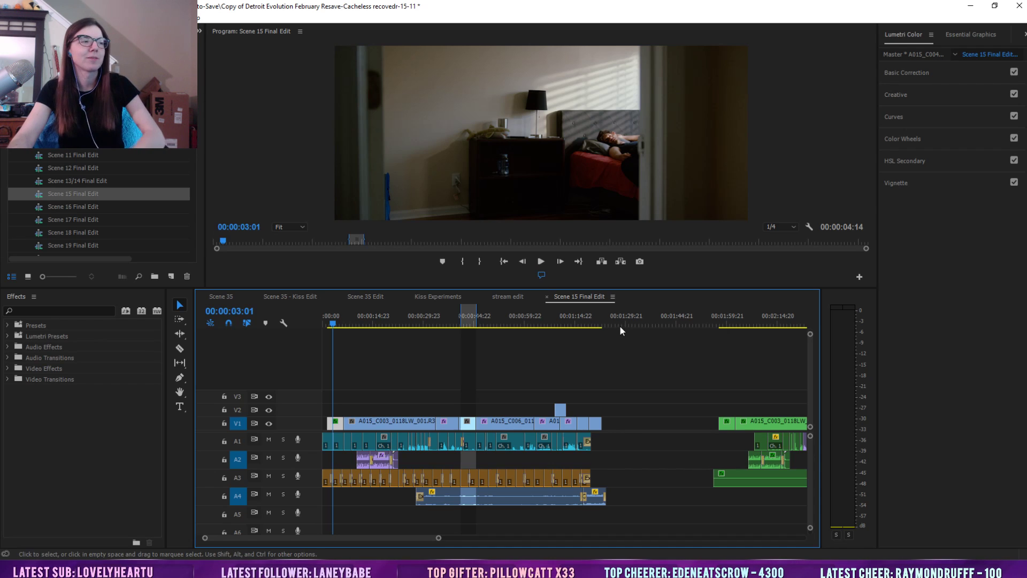
Close the Scene 15 Final Edit sequence and examine the cut between the two pink clips near 00:02:24:21 in Kiss Experiments
{"action": "left_click", "coordinate": [546, 297]}
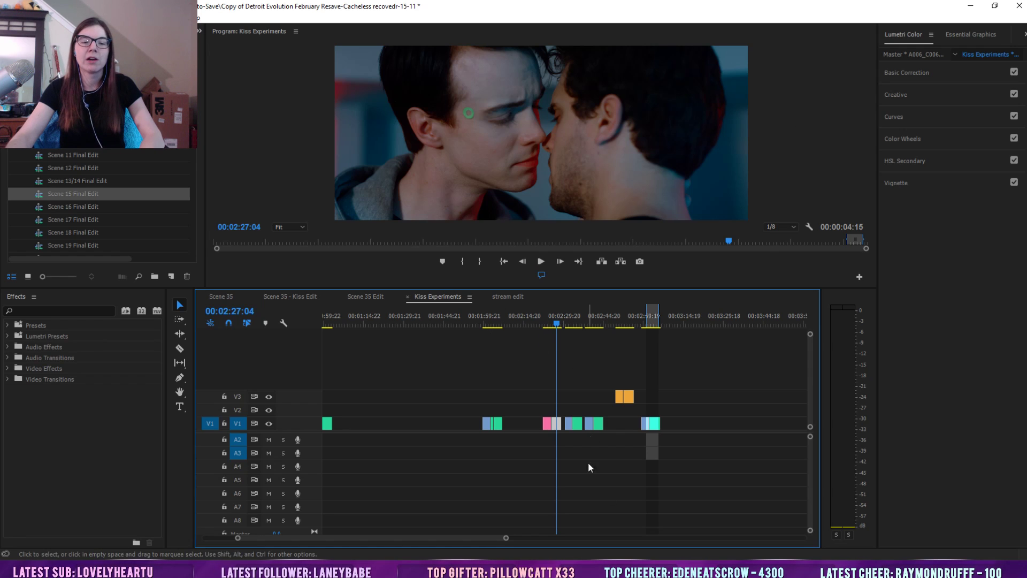
{"action": "left_click_drag", "start_coordinate": [505, 538], "coordinate": [473, 543]}
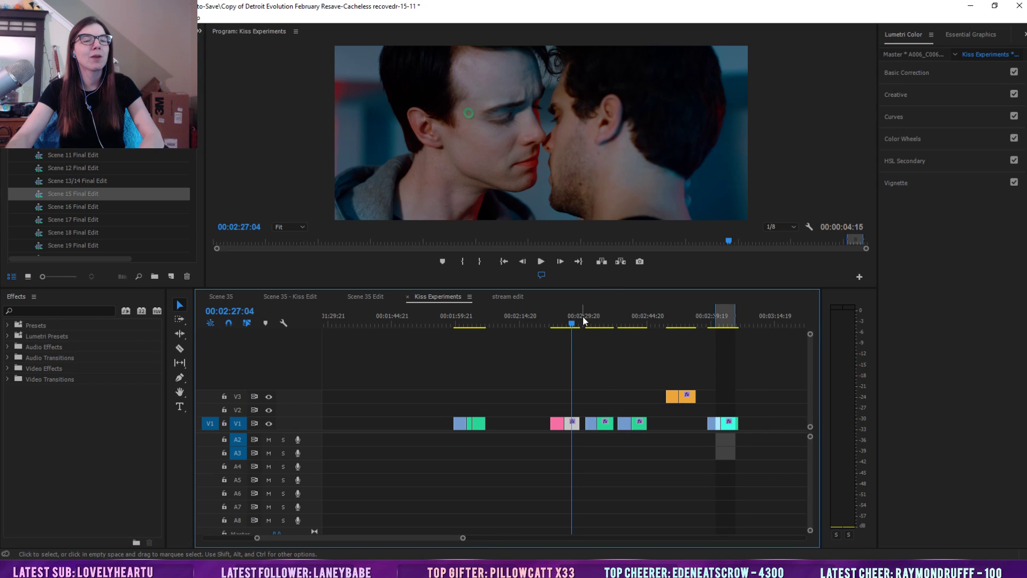
{"action": "left_click_drag", "start_coordinate": [468, 544], "coordinate": [506, 542]}
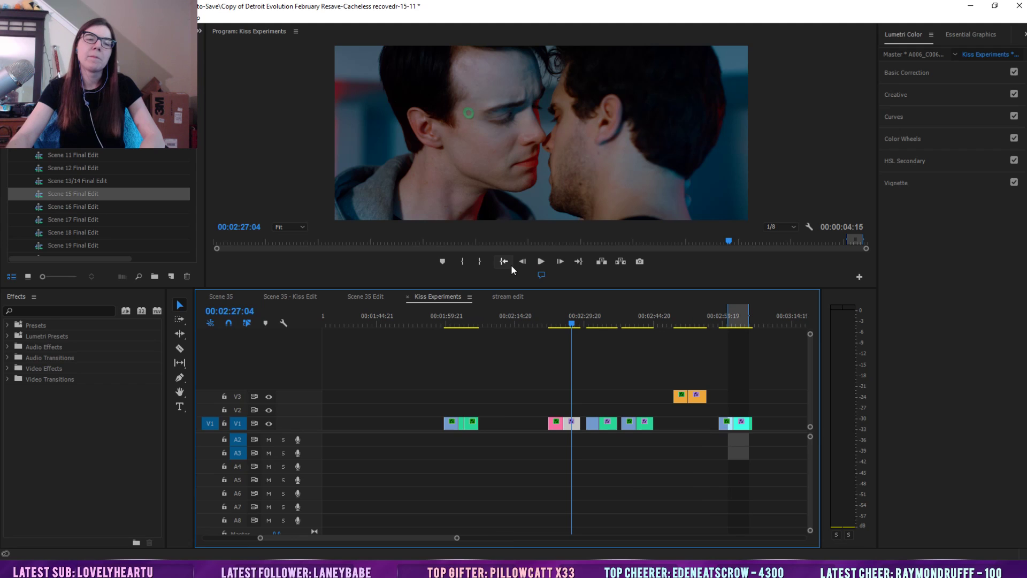
{"action": "left_click_drag", "start_coordinate": [570, 323], "coordinate": [556, 325]}
{"action": "left_click", "coordinate": [569, 323]}
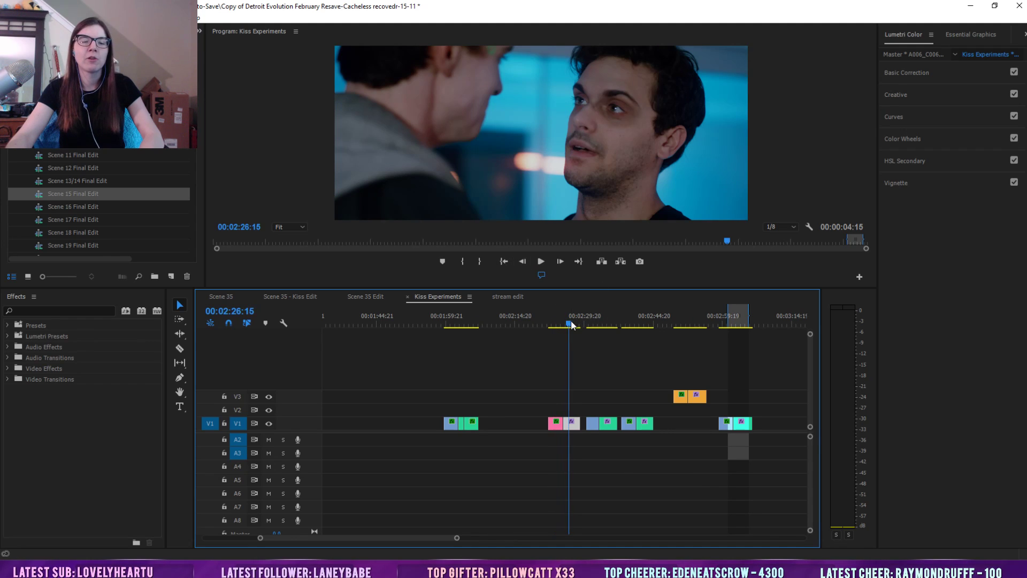
{"action": "left_click", "coordinate": [562, 323]}
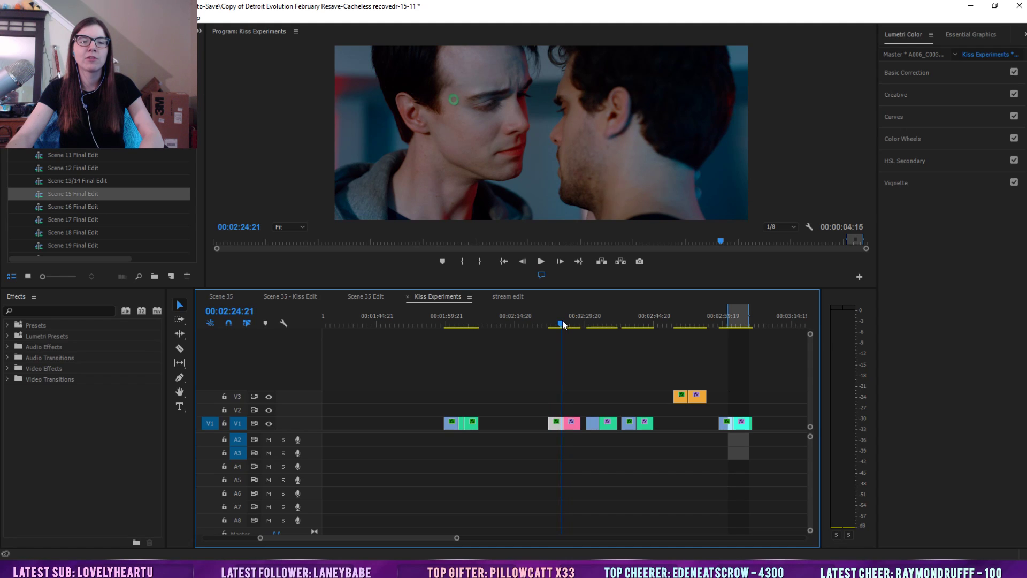
Preview the first pink shot, A006_C003, extended on V2 over the following pink clip, and undo the extension and move
{"action": "left_click", "coordinate": [560, 323]}
{"action": "left_click_drag", "start_coordinate": [554, 423], "coordinate": [598, 410]}
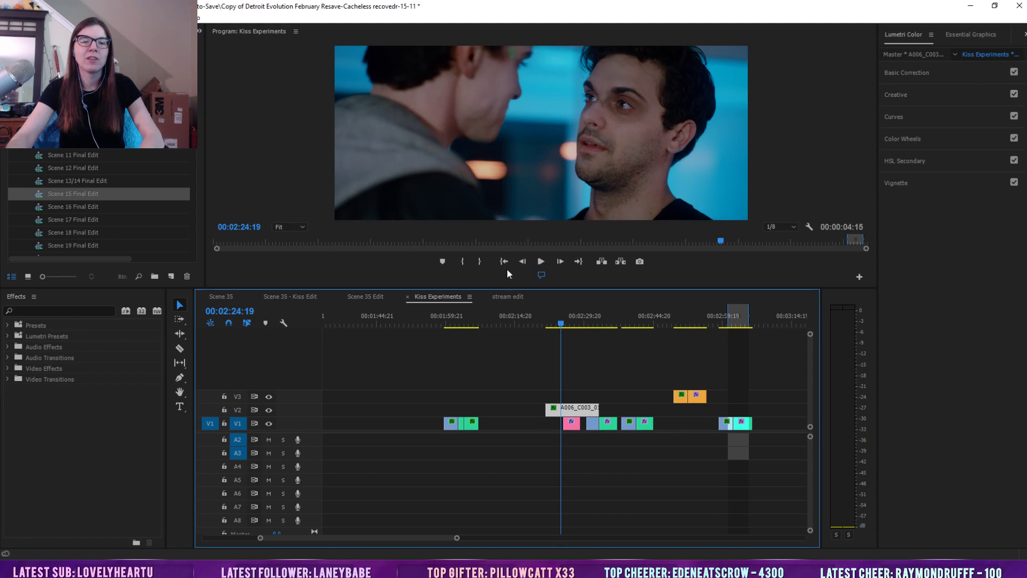
{"action": "left_click", "coordinate": [540, 261]}
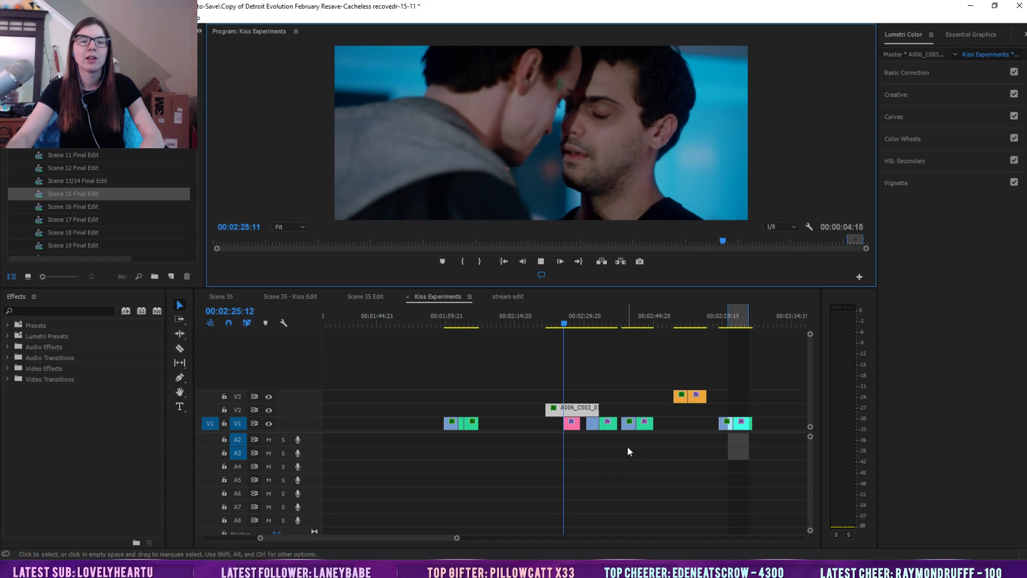
{"action": "key", "text": "space"}
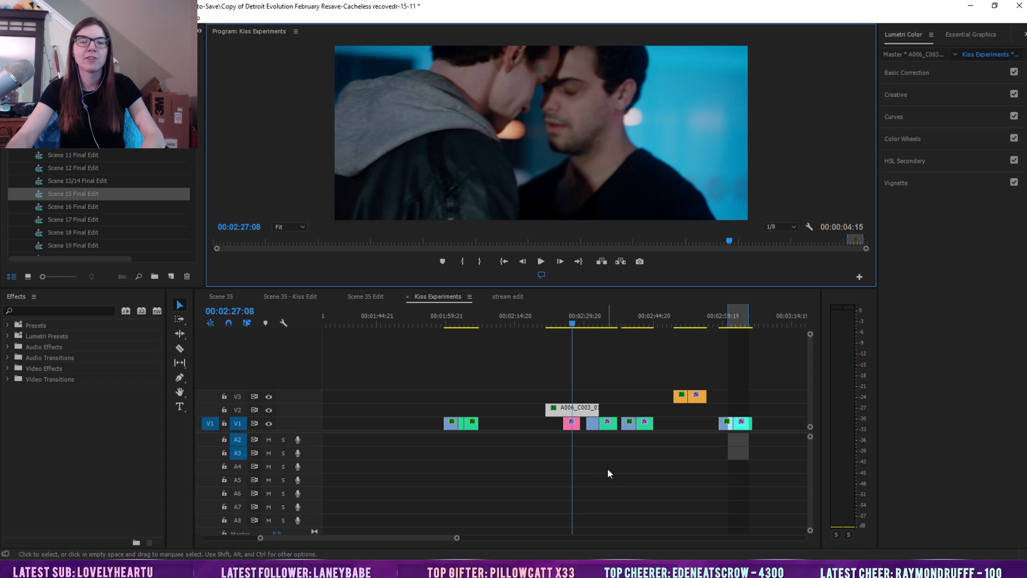
{"action": "key", "text": "ctrl+z"}
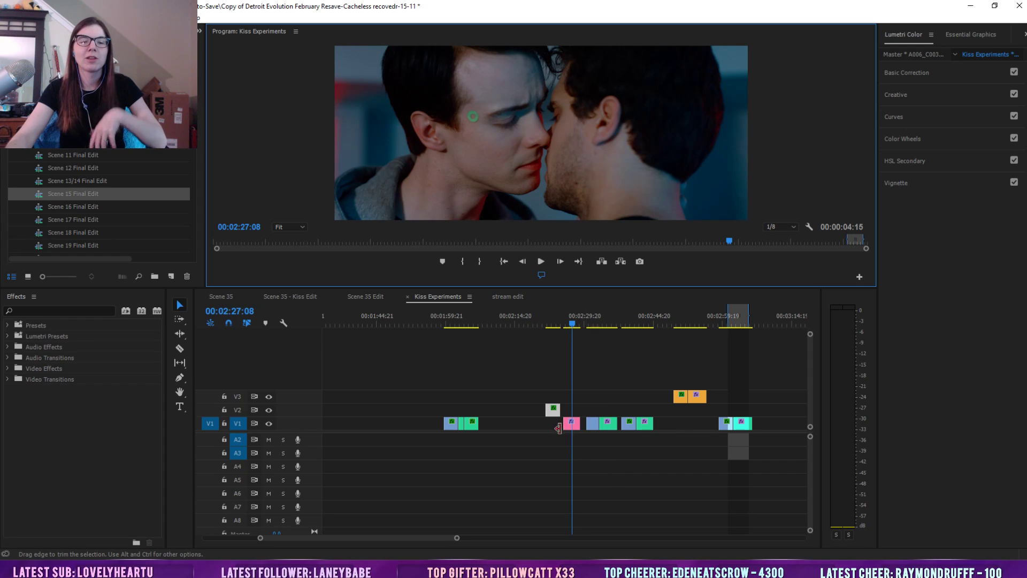
{"action": "key", "text": "ctrl+z"}
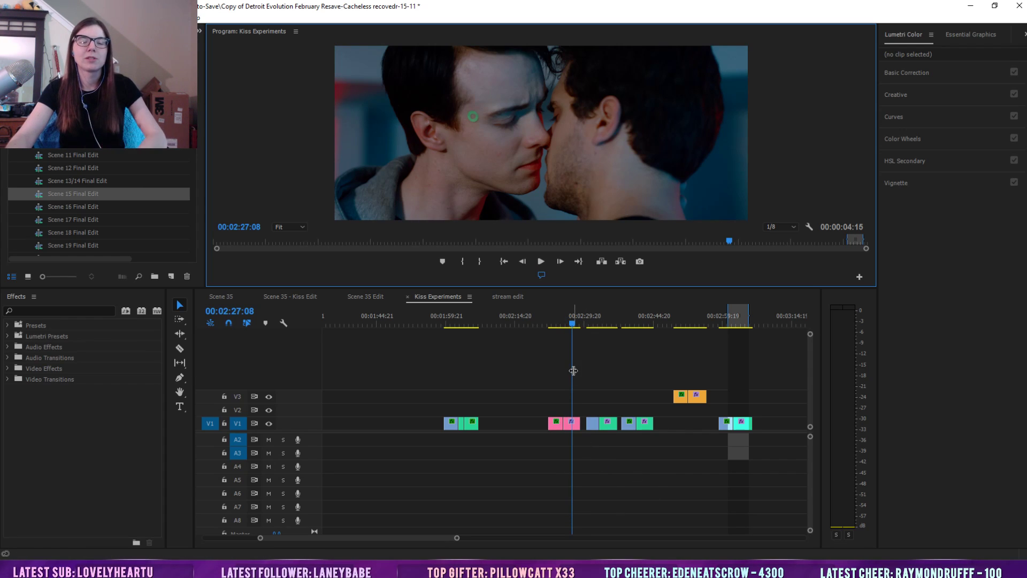
Preview the second pink shot, A006_C006, on V2 with its start extended back over the preceding clip, and undo both changes
{"action": "left_click_drag", "start_coordinate": [575, 431], "coordinate": [572, 412]}
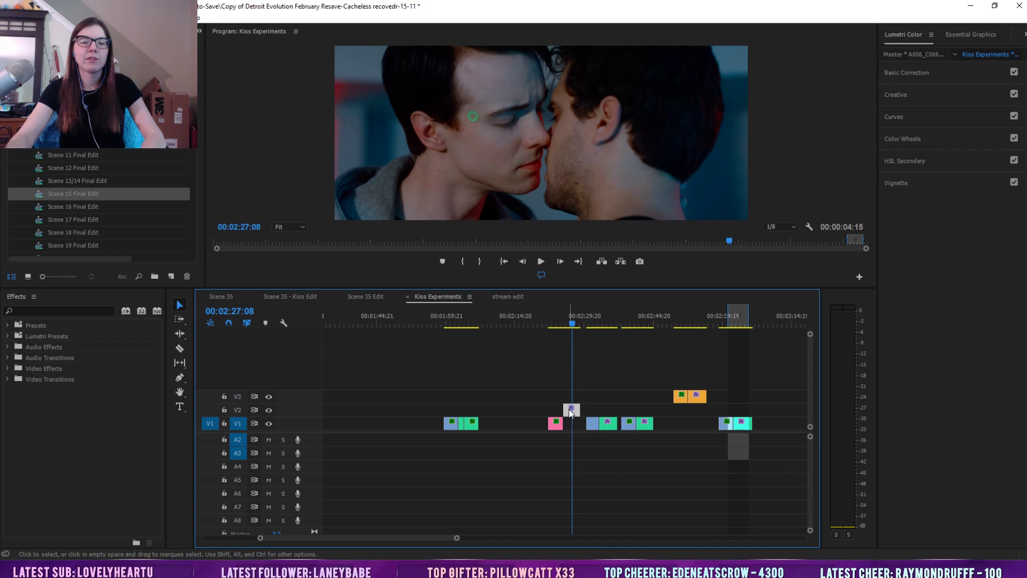
{"action": "left_click_drag", "start_coordinate": [488, 408], "coordinate": [458, 407]}
{"action": "left_click_drag", "start_coordinate": [518, 325], "coordinate": [571, 332]}
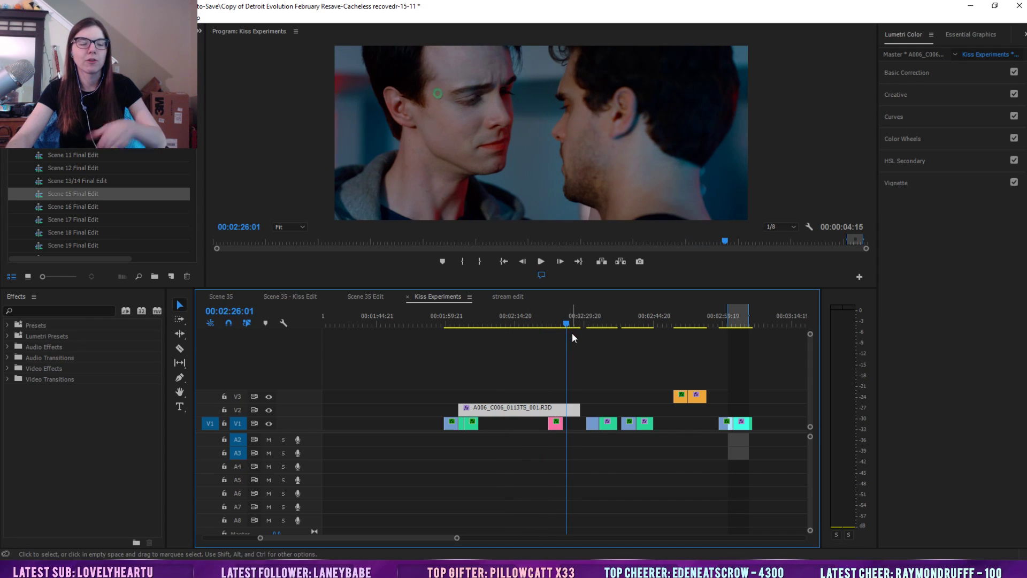
{"action": "key", "text": "ctrl+z"}
{"action": "key", "text": "ctrl+z"}
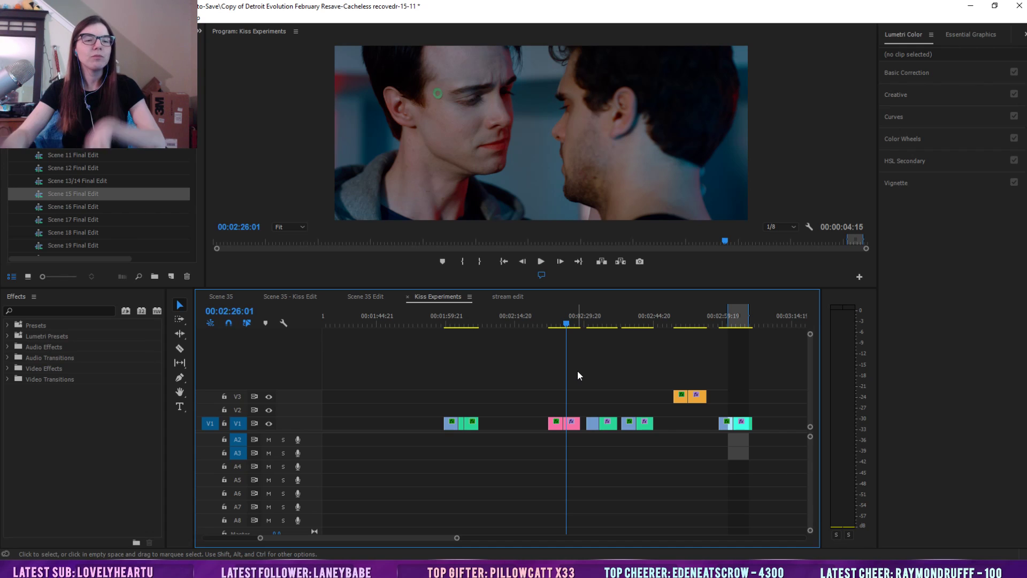
Switch to the Scene 35 sequence and look through the kiss takes between about 01:23:36 and 01:29:16
{"action": "left_click", "coordinate": [288, 295]}
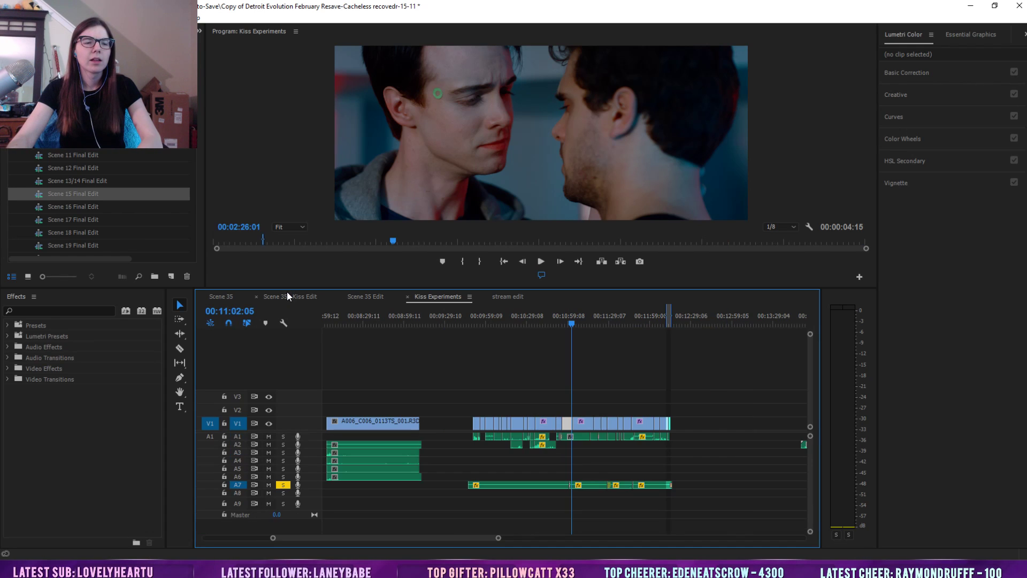
{"action": "left_click", "coordinate": [221, 296]}
{"action": "left_click_drag", "start_coordinate": [508, 538], "coordinate": [468, 538]}
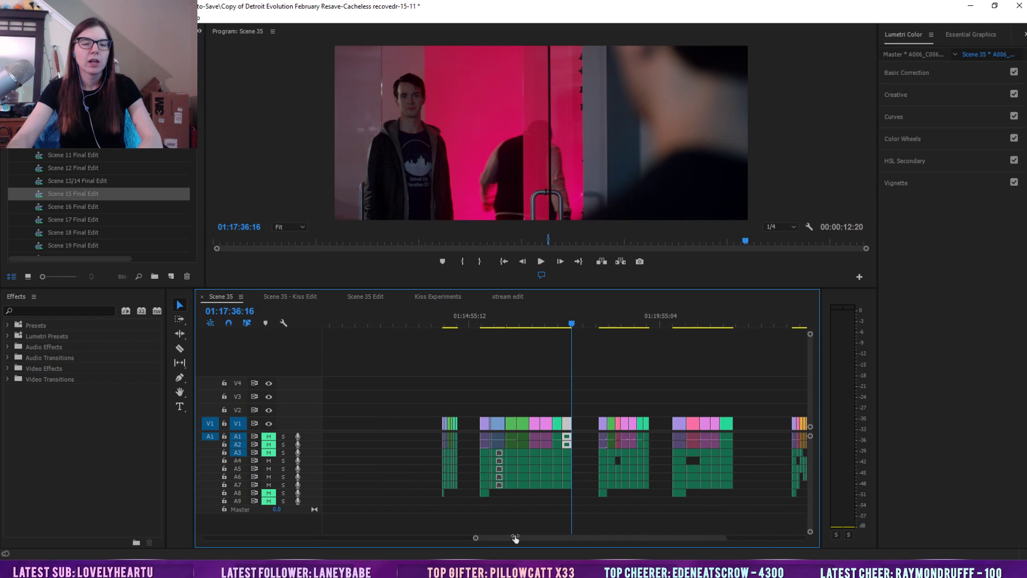
{"action": "left_click_drag", "start_coordinate": [531, 539], "coordinate": [571, 539]}
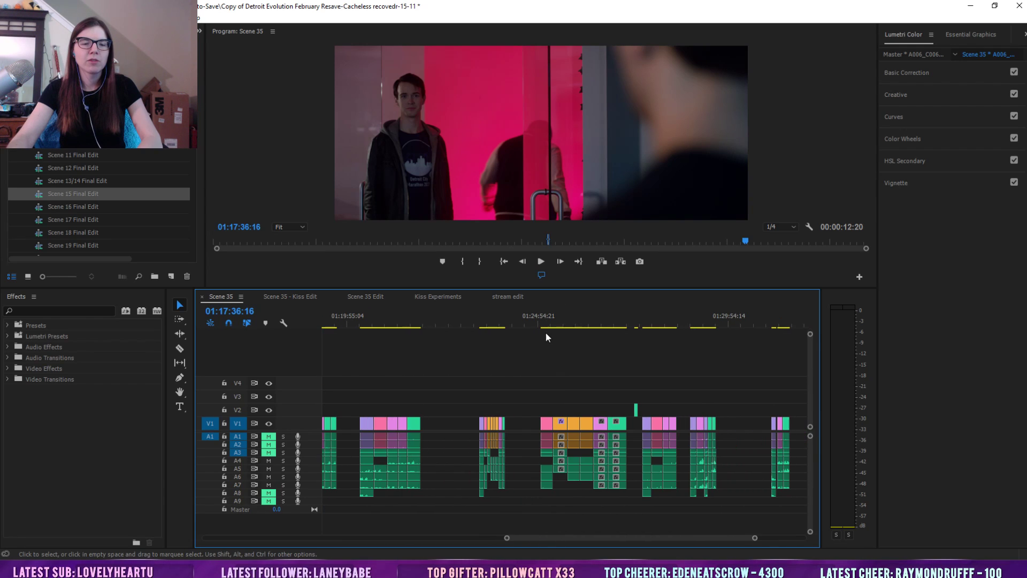
{"action": "left_click_drag", "start_coordinate": [476, 317], "coordinate": [488, 319]}
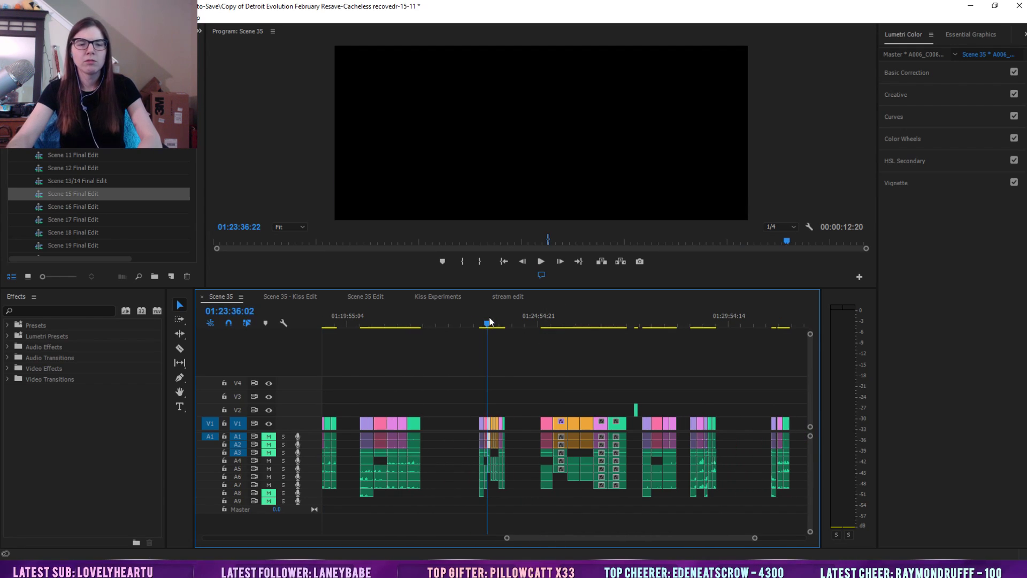
{"action": "left_click", "coordinate": [552, 320]}
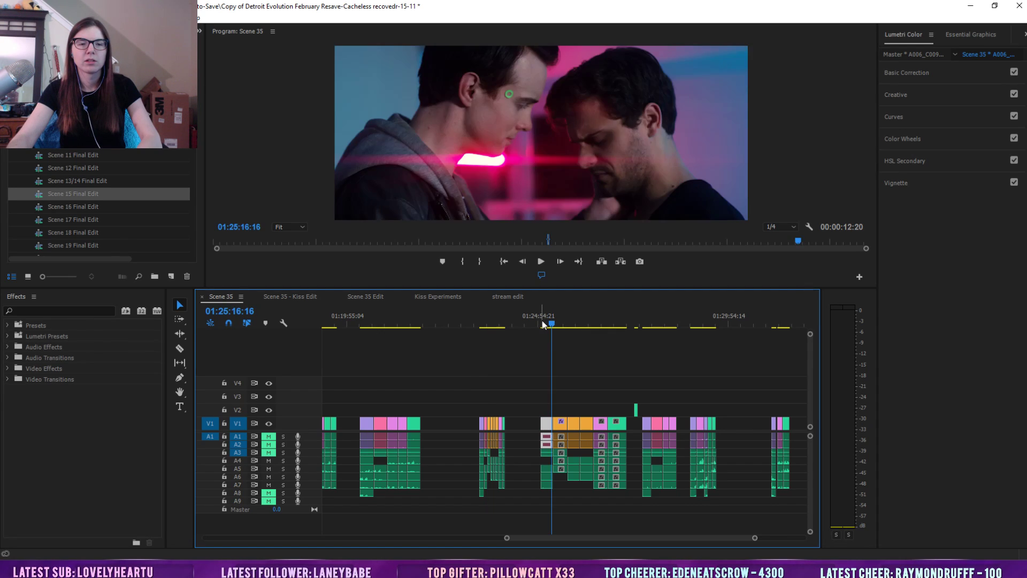
{"action": "left_click", "coordinate": [663, 323]}
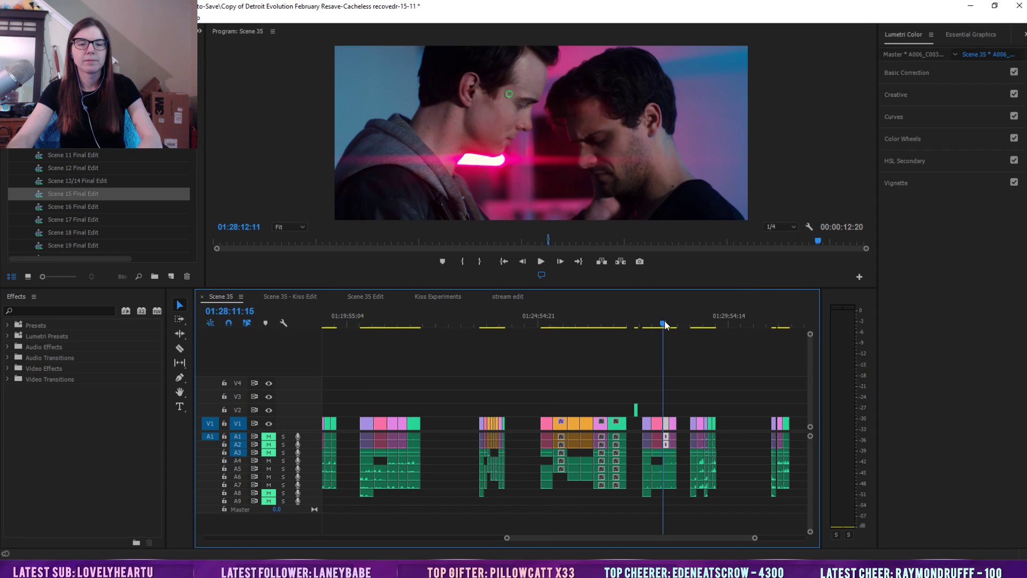
{"action": "left_click", "coordinate": [704, 323]}
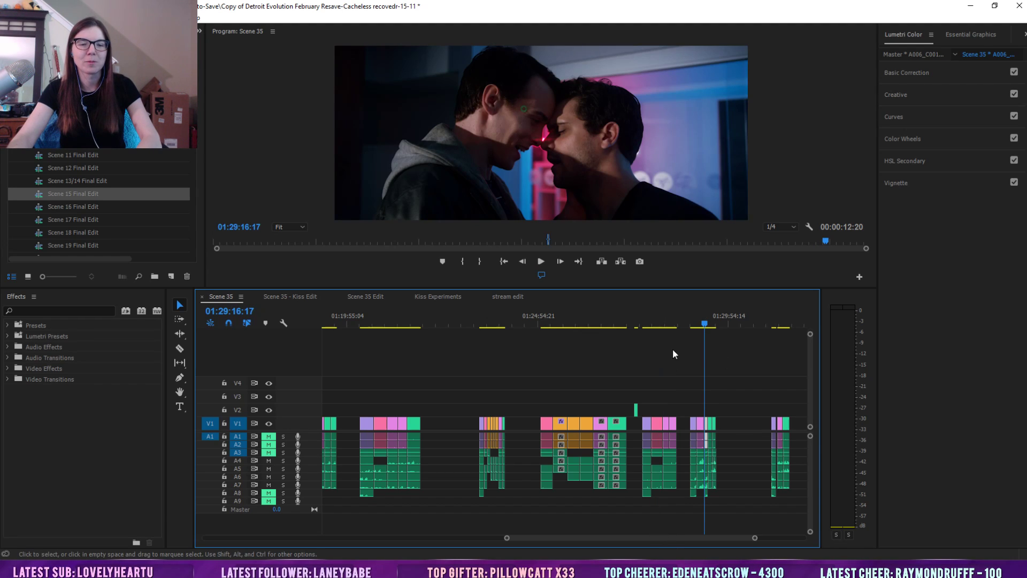
{"action": "left_click", "coordinate": [652, 321]}
{"action": "left_click", "coordinate": [659, 321]}
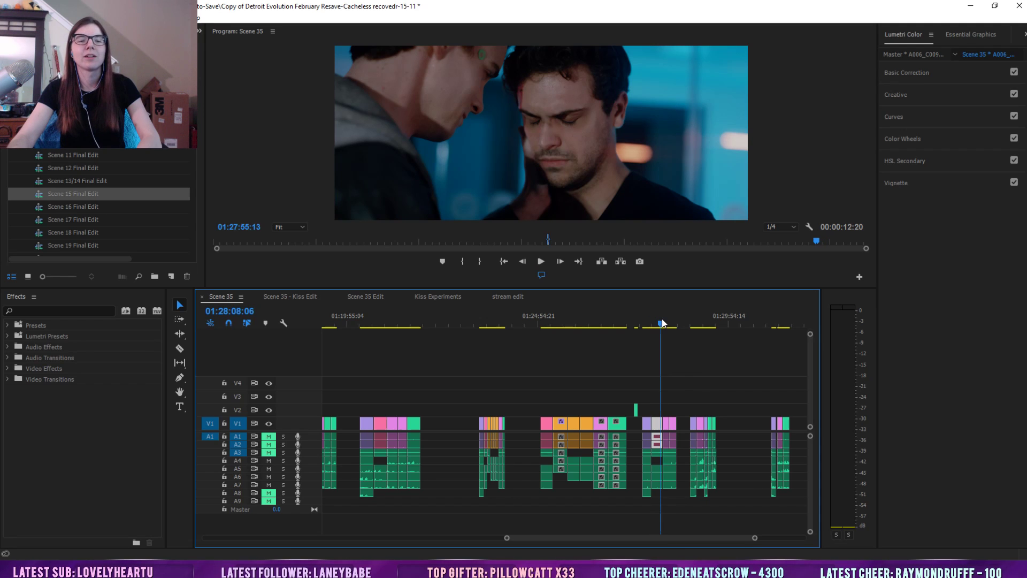
Compare the kiss framing in the A006_C009, A006_C001 and A006_C003 clips between 01:27:45 and 01:28:12
{"action": "mouse_move", "coordinate": [719, 538]}
{"action": "left_mouse_down"}
{"action": "mouse_move", "coordinate": [733, 536]}
{"action": "mouse_move", "coordinate": [688, 541]}
{"action": "mouse_move", "coordinate": [731, 538]}
{"action": "left_mouse_up"}
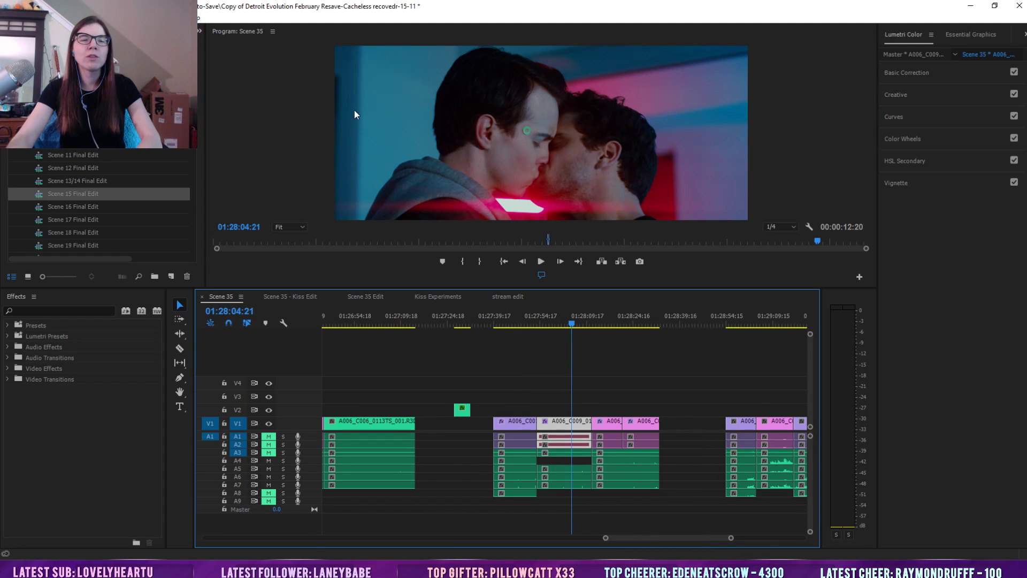
{"action": "left_click", "coordinate": [546, 316]}
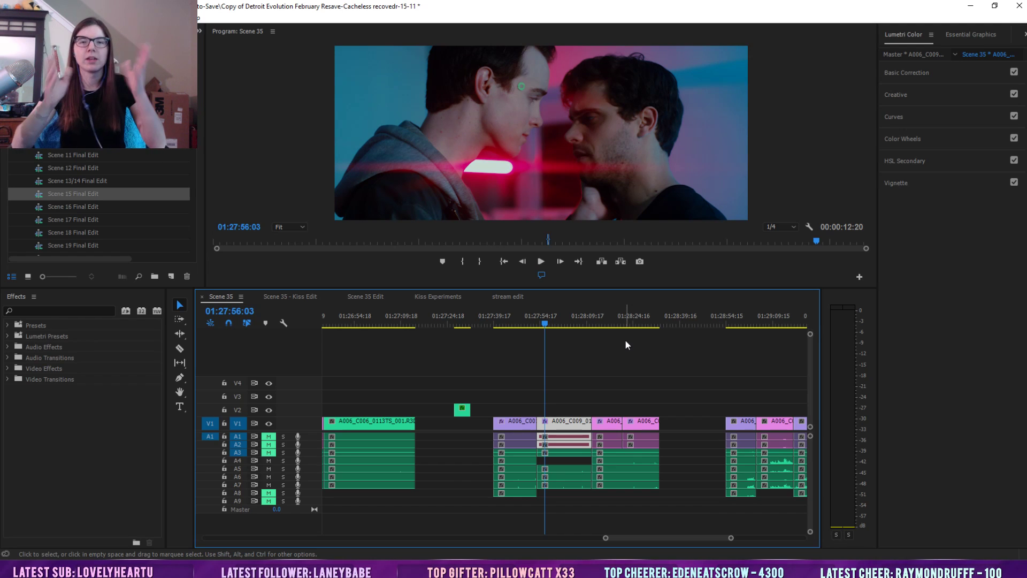
{"action": "left_click", "coordinate": [552, 321]}
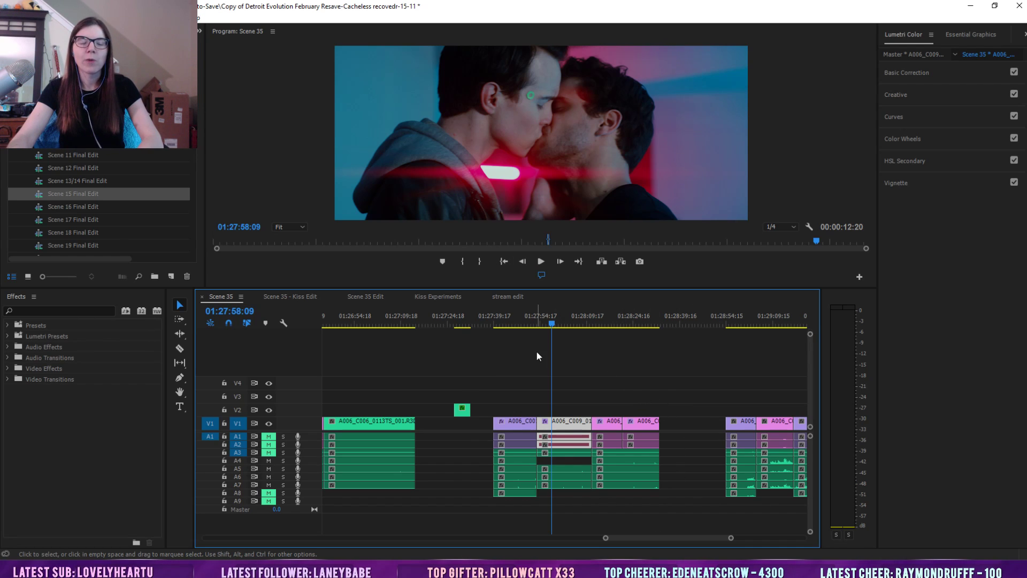
{"action": "left_click", "coordinate": [509, 321]}
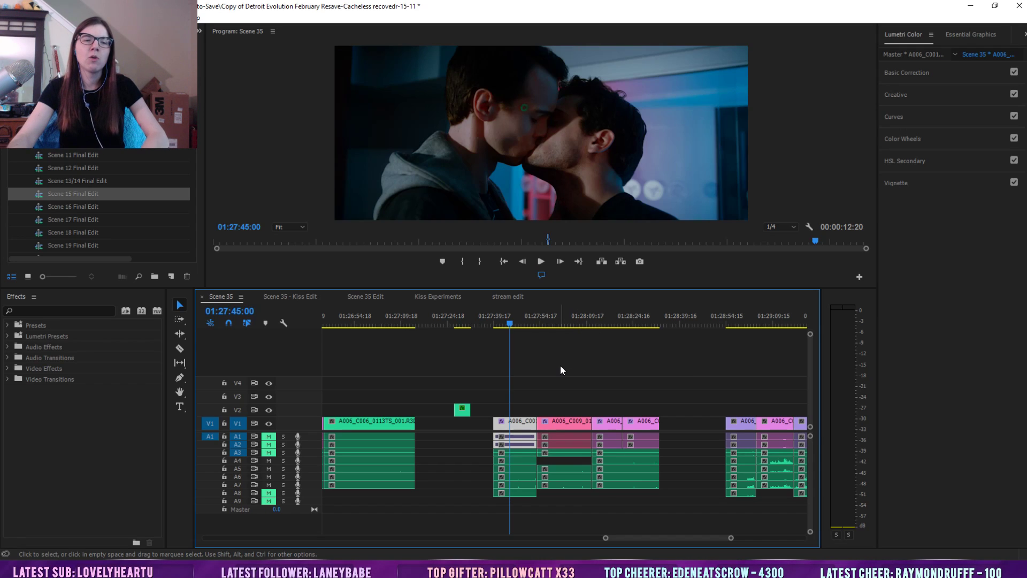
{"action": "left_click", "coordinate": [594, 323]}
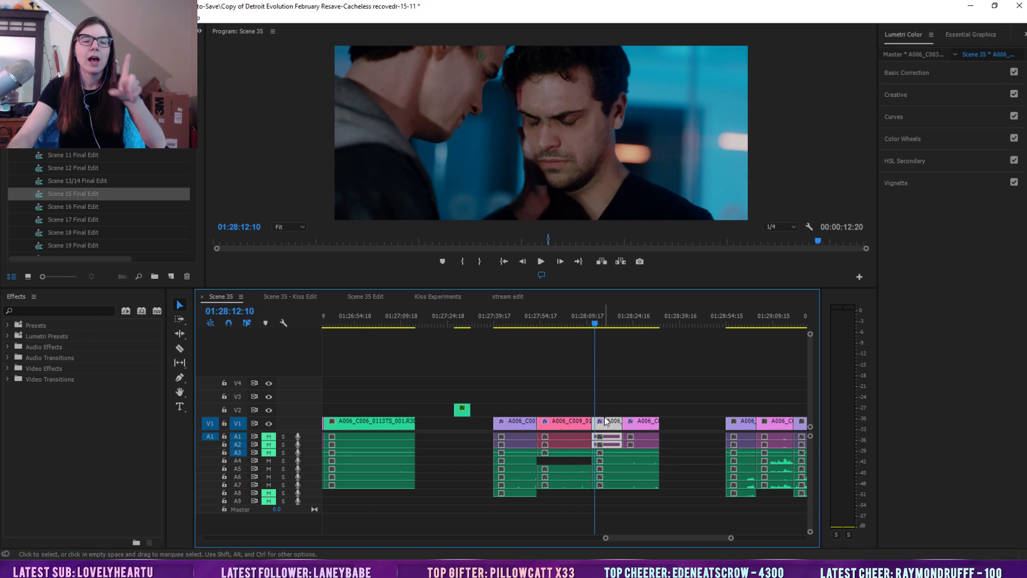
{"action": "left_click", "coordinate": [547, 322]}
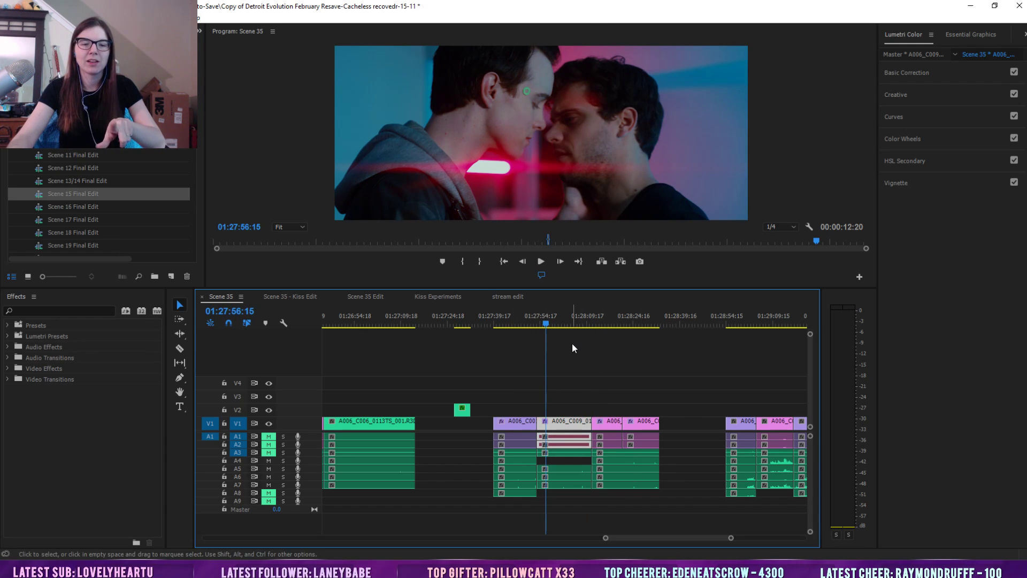
Compare the kiss in the two A006_C003 clips around 01:28:20 to 01:28:29 with the A006_C001 angle near 01:27:49
{"action": "left_click", "coordinate": [642, 310]}
{"action": "left_click", "coordinate": [620, 316]}
{"action": "mouse_move", "coordinate": [621, 316]}
{"action": "left_mouse_down"}
{"action": "mouse_move", "coordinate": [633, 334]}
{"action": "mouse_move", "coordinate": [621, 332]}
{"action": "left_mouse_up"}
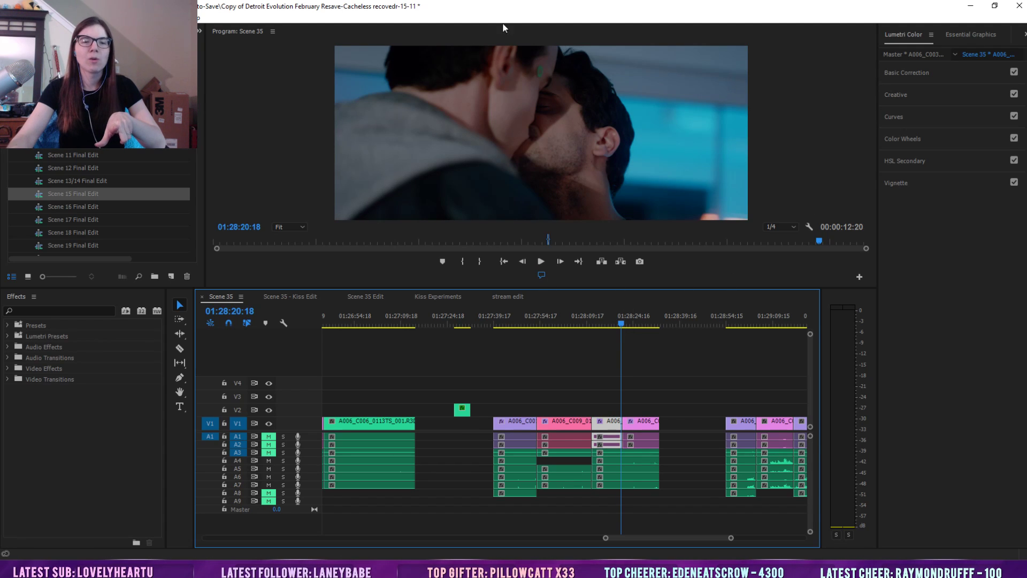
{"action": "left_click", "coordinate": [512, 320]}
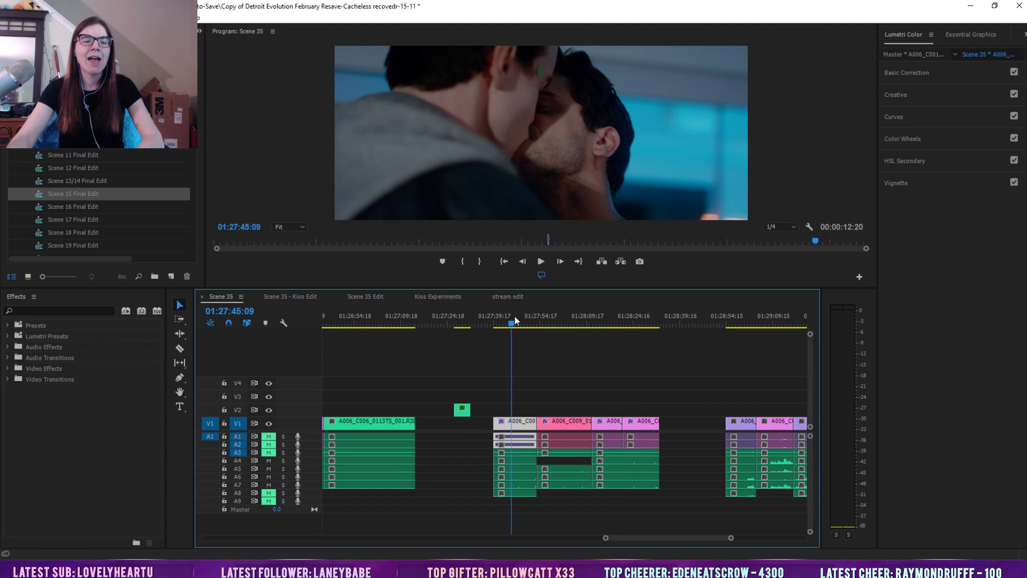
{"action": "left_click", "coordinate": [523, 319]}
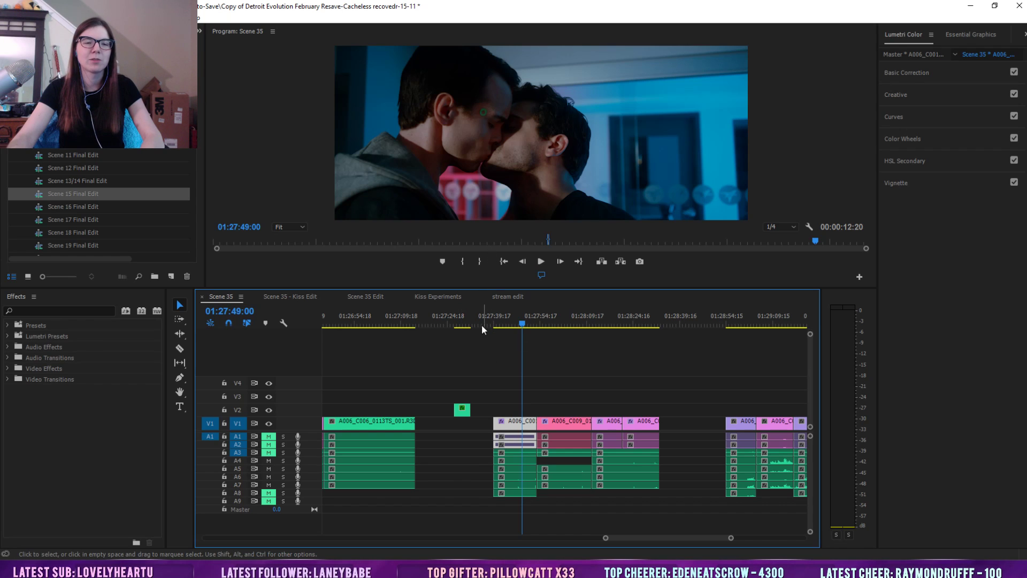
{"action": "left_click", "coordinate": [647, 317]}
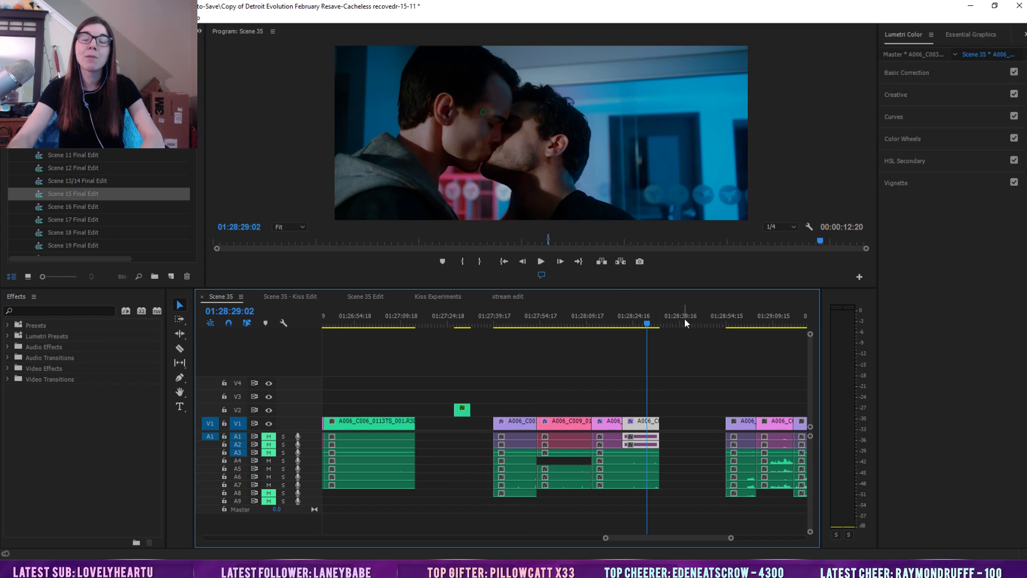
{"action": "left_click", "coordinate": [632, 315]}
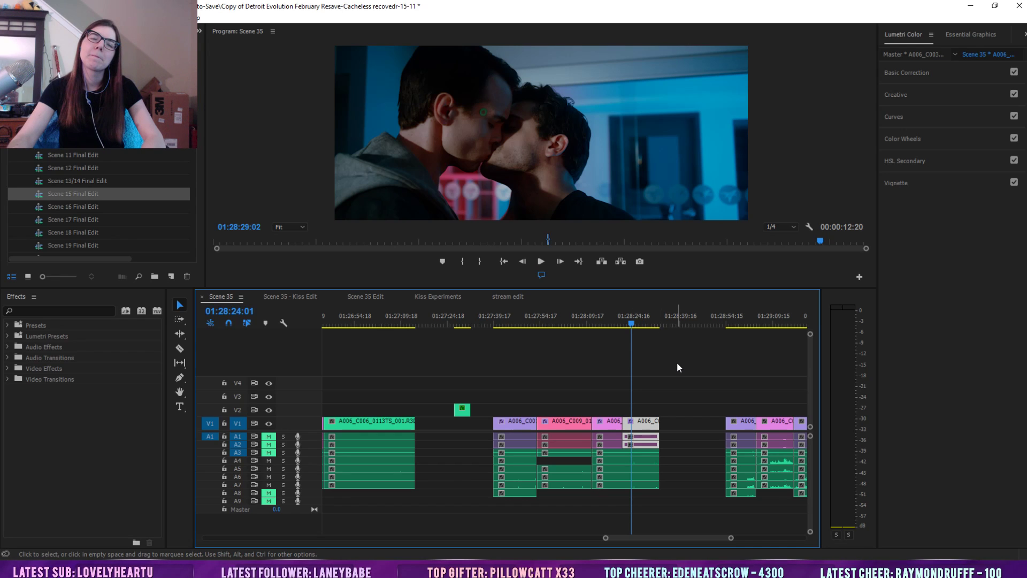
{"action": "left_click", "coordinate": [635, 323]}
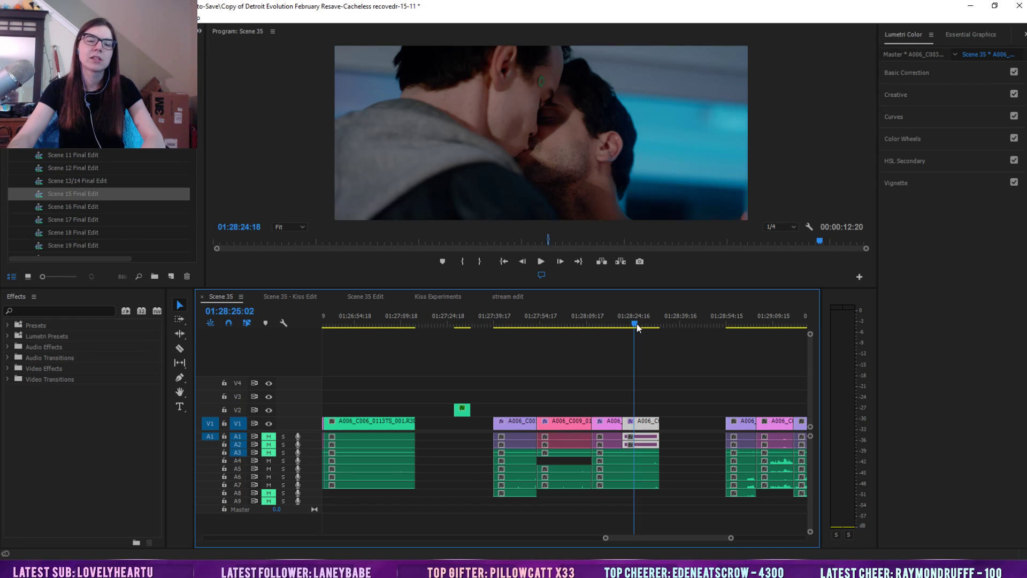
{"action": "left_click_drag", "start_coordinate": [636, 323], "coordinate": [685, 345]}
Extend the start of the green V2 clip near 01:27:29 back over the end of the A006_C006 clip on V1
{"action": "left_click", "coordinate": [461, 324]}
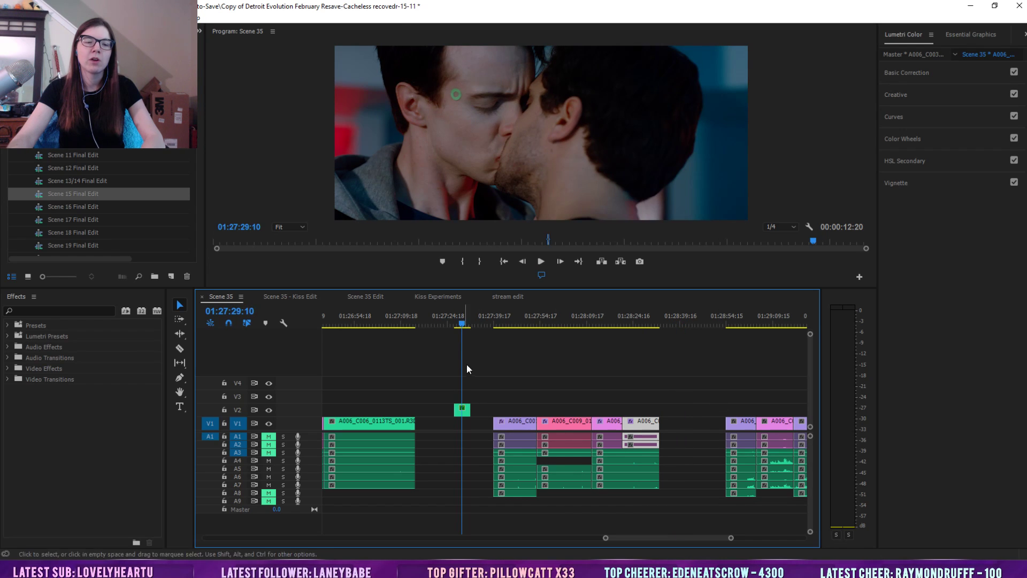
{"action": "left_click", "coordinate": [457, 323]}
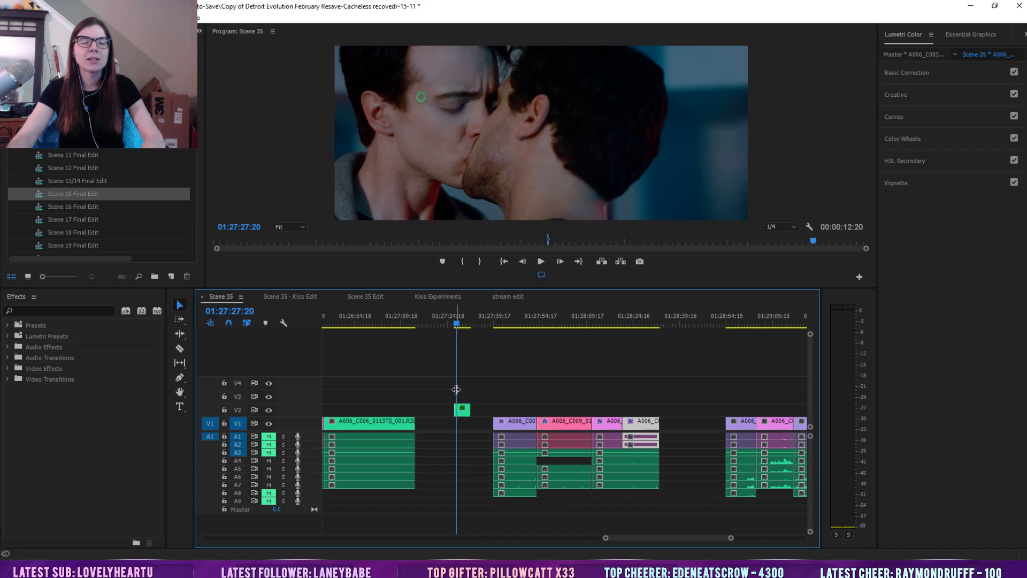
{"action": "left_click_drag", "start_coordinate": [455, 409], "coordinate": [410, 409]}
Examine the lead-in and kiss in the extended V2 clip between 01:27:10 and 01:27:31
{"action": "left_click", "coordinate": [402, 320]}
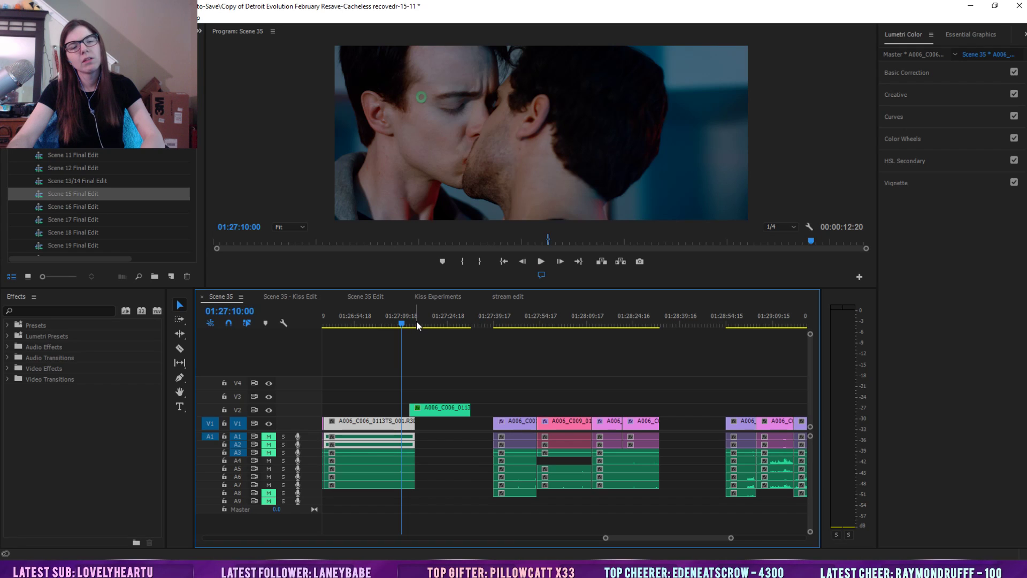
{"action": "left_click", "coordinate": [421, 322]}
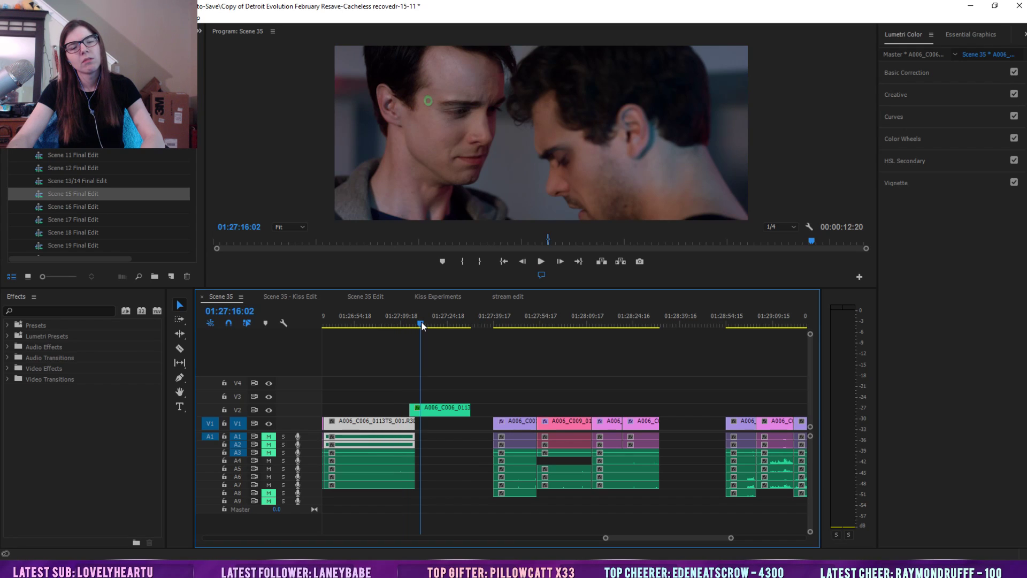
{"action": "left_click", "coordinate": [417, 322]}
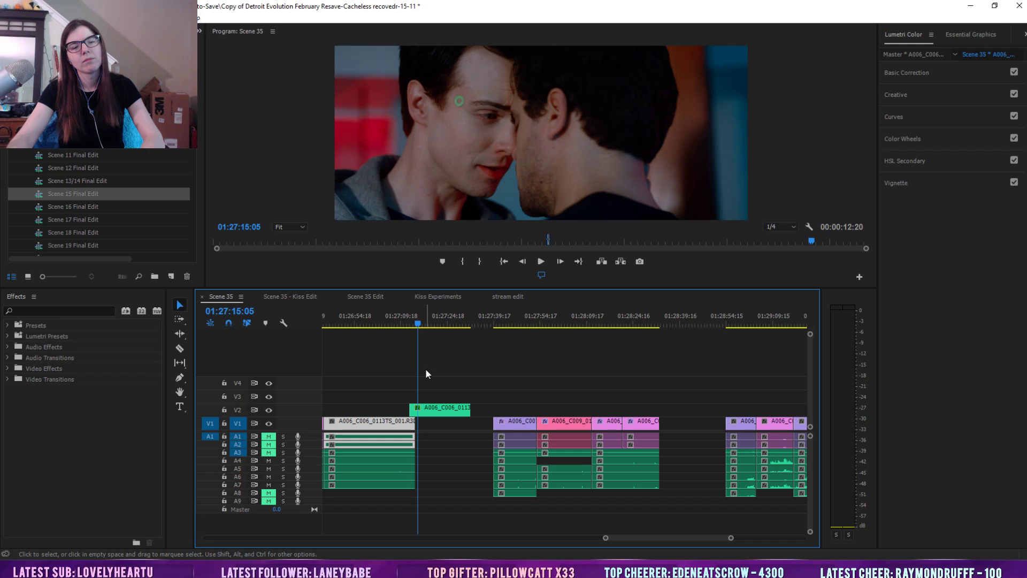
{"action": "left_click", "coordinate": [469, 319]}
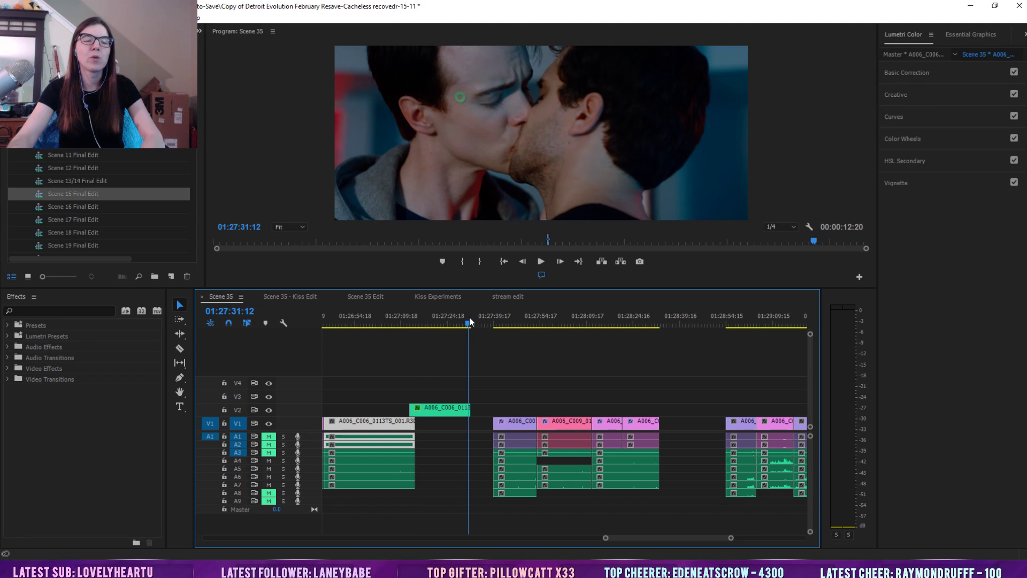
{"action": "left_click", "coordinate": [477, 319]}
{"action": "left_click", "coordinate": [460, 320]}
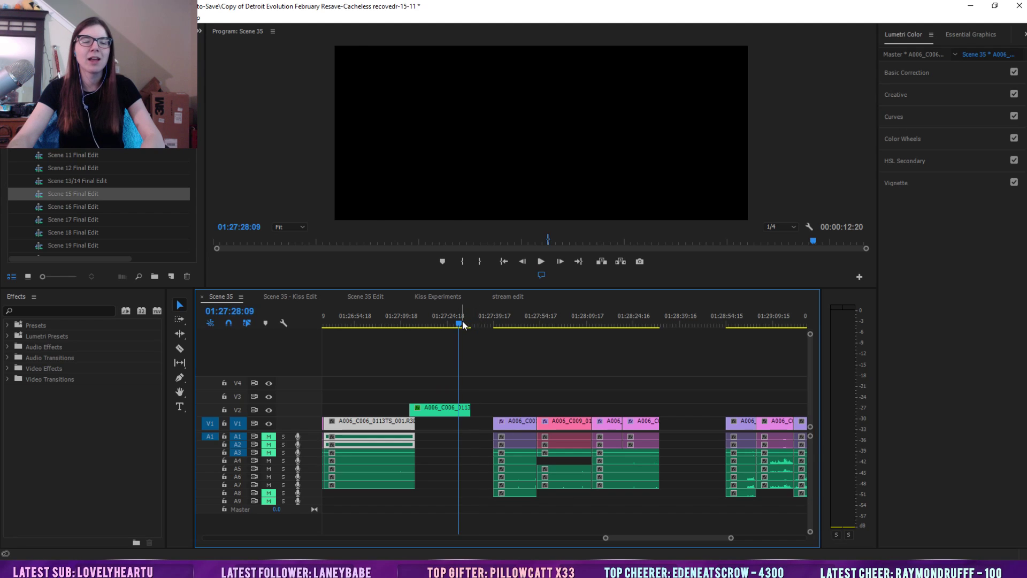
Replay the kiss at the end of the green V2 clip between 01:27:28 and 01:27:34
{"action": "mouse_move", "coordinate": [463, 322]}
{"action": "left_mouse_down"}
{"action": "mouse_move", "coordinate": [477, 323]}
{"action": "mouse_move", "coordinate": [465, 323]}
{"action": "left_mouse_up"}
{"action": "left_click", "coordinate": [540, 261]}
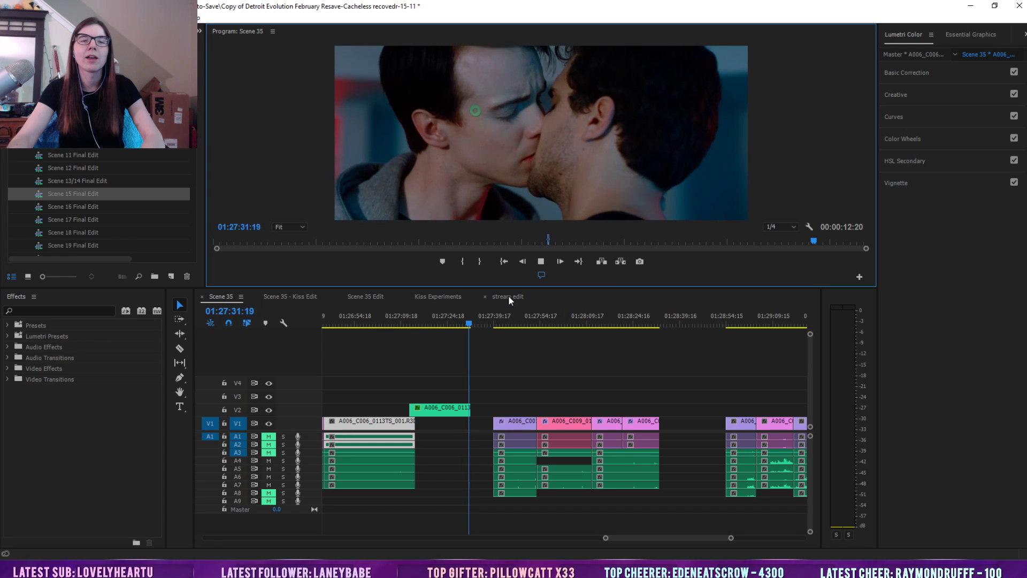
{"action": "left_click_drag", "start_coordinate": [479, 318], "coordinate": [461, 318]}
{"action": "left_click", "coordinate": [541, 261]}
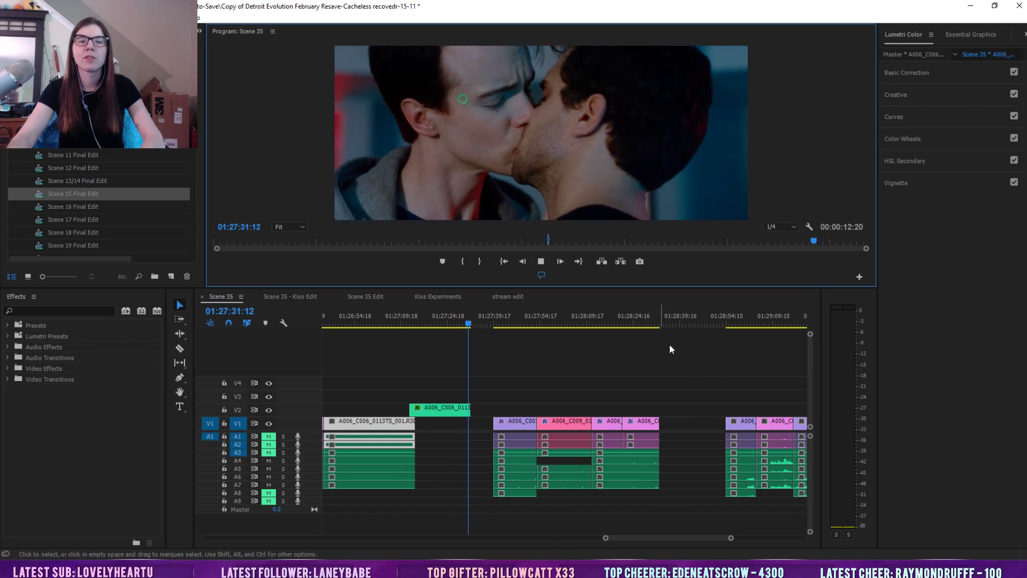
{"action": "left_click", "coordinate": [541, 261]}
{"action": "left_click_drag", "start_coordinate": [473, 326], "coordinate": [478, 324]}
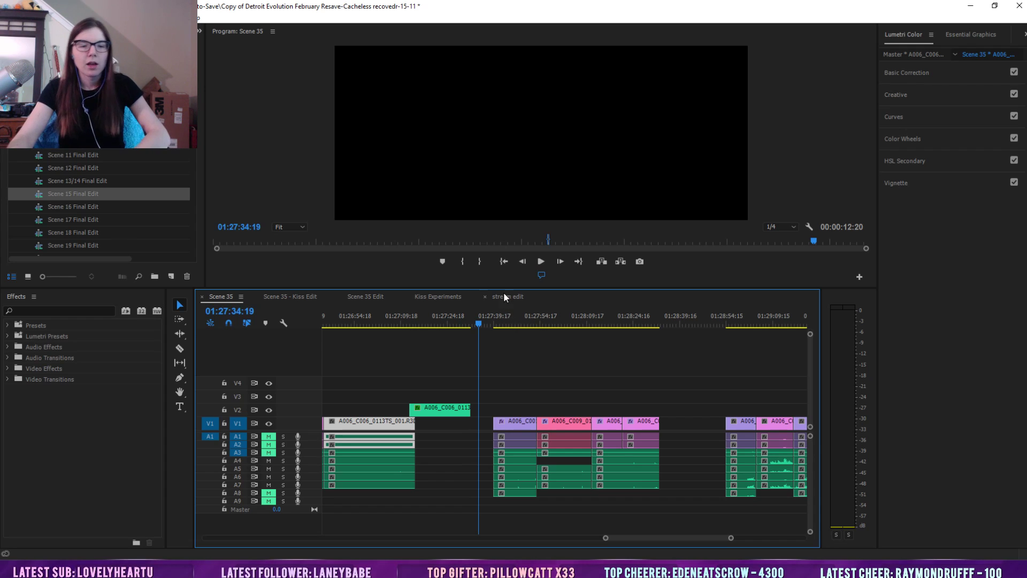
Switch to the Kiss Experiments sequence and examine the cut between the two pink clips around 00:02:24 to 00:02:29
{"action": "left_click", "coordinate": [430, 297]}
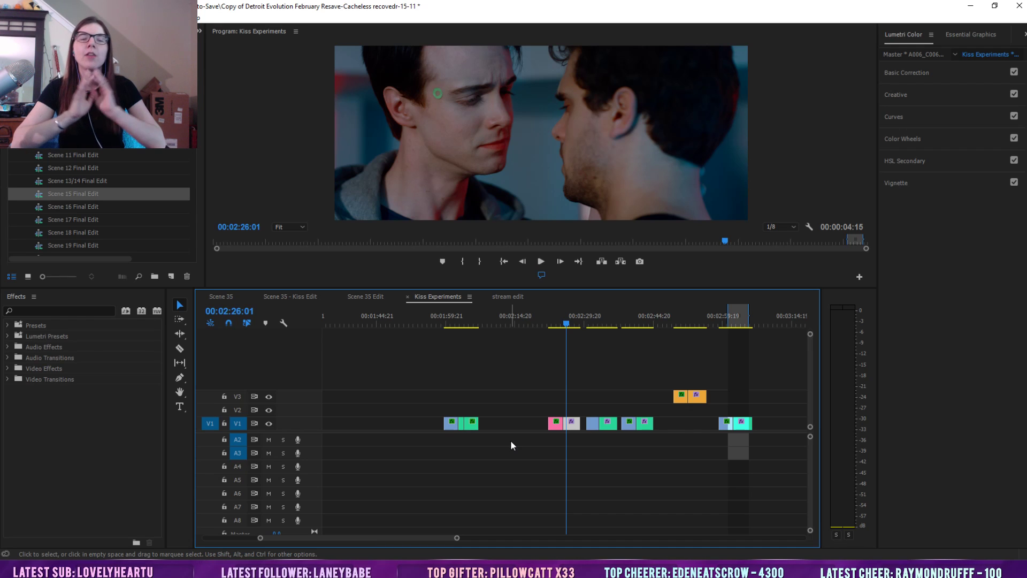
{"action": "key", "text": "space"}
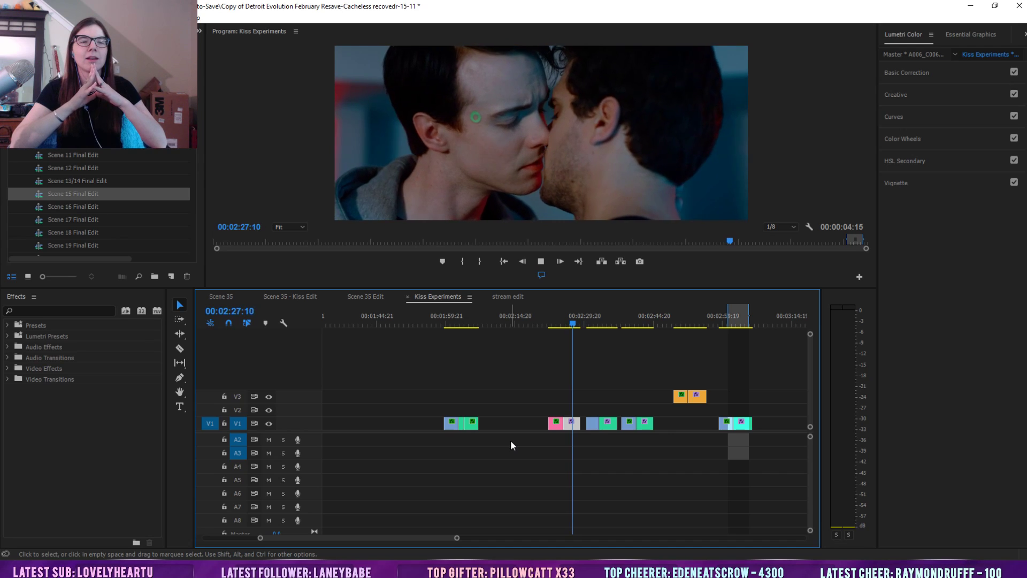
{"action": "key", "text": "space"}
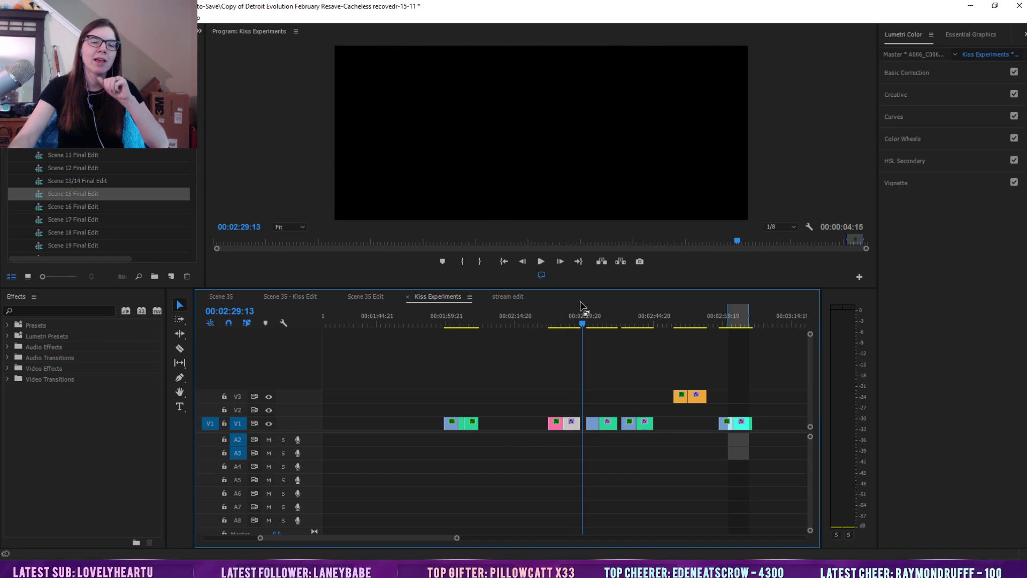
{"action": "left_click", "coordinate": [565, 322]}
{"action": "left_click_drag", "start_coordinate": [567, 322], "coordinate": [568, 322]}
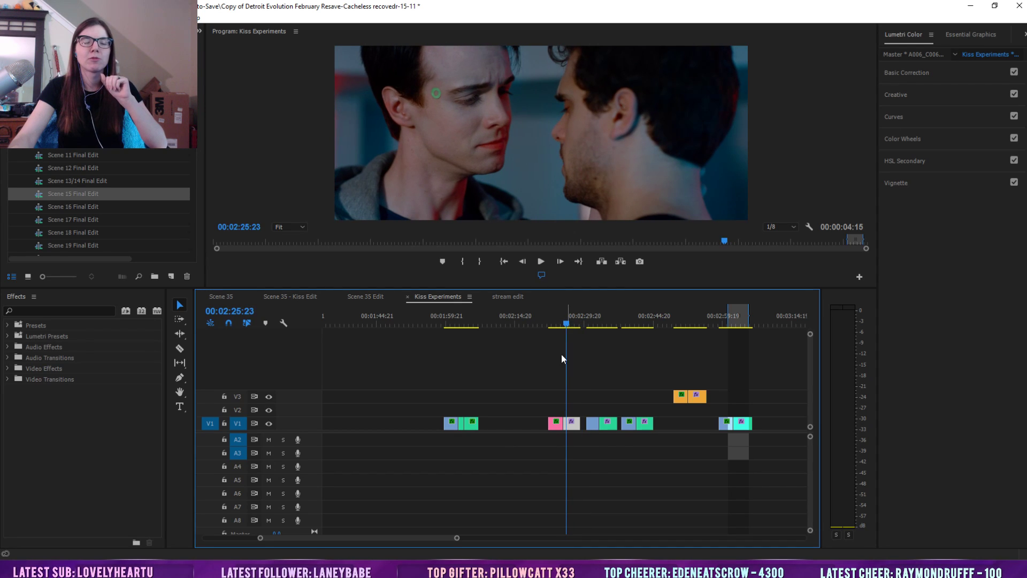
{"action": "left_click", "coordinate": [551, 367]}
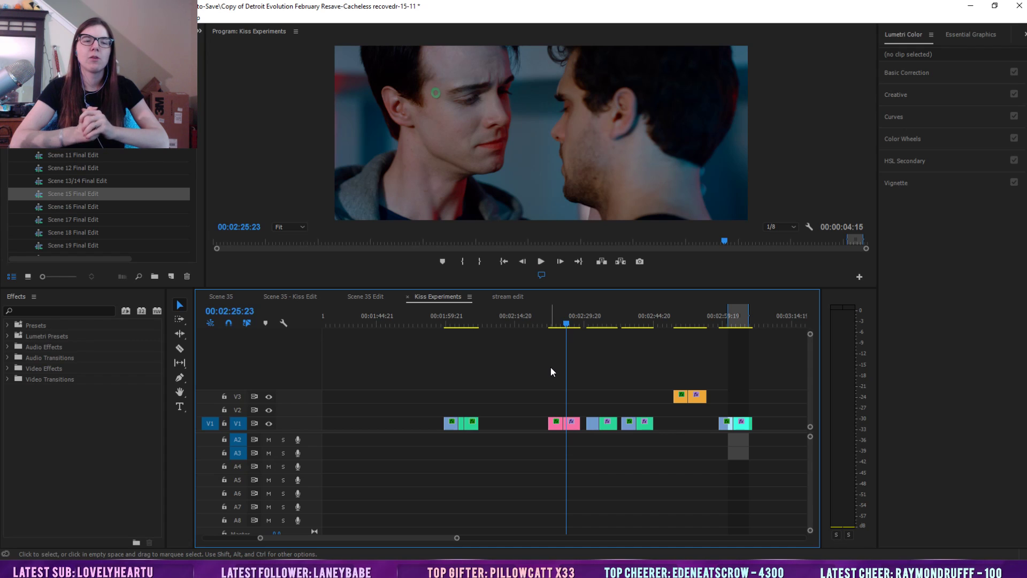
{"action": "left_click", "coordinate": [557, 317]}
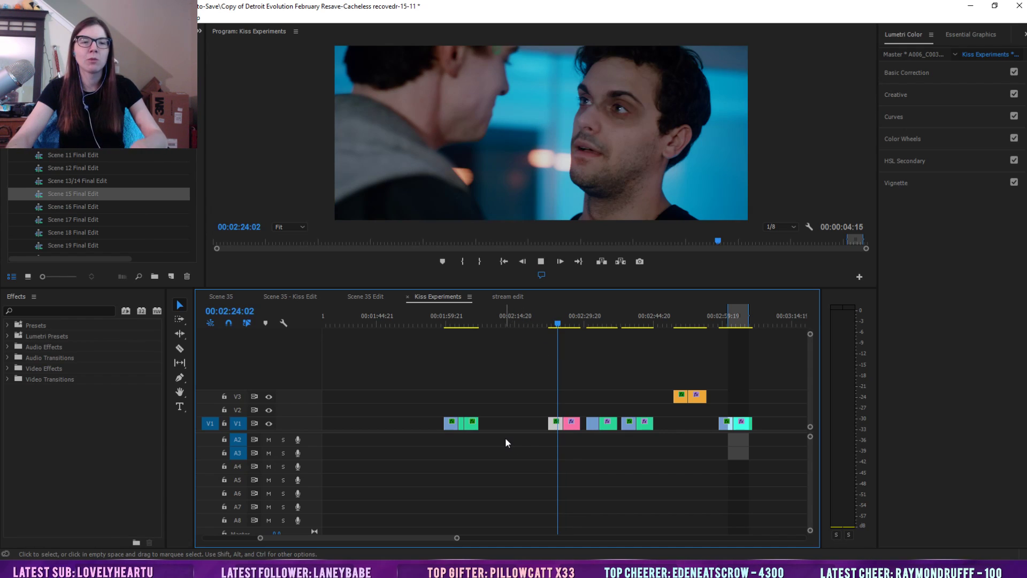
{"action": "key", "text": "space"}
Try the first pink clip on V2 extended over the second pink clip, play it, and restore the original cut on V1
{"action": "left_click_drag", "start_coordinate": [558, 423], "coordinate": [554, 323]}
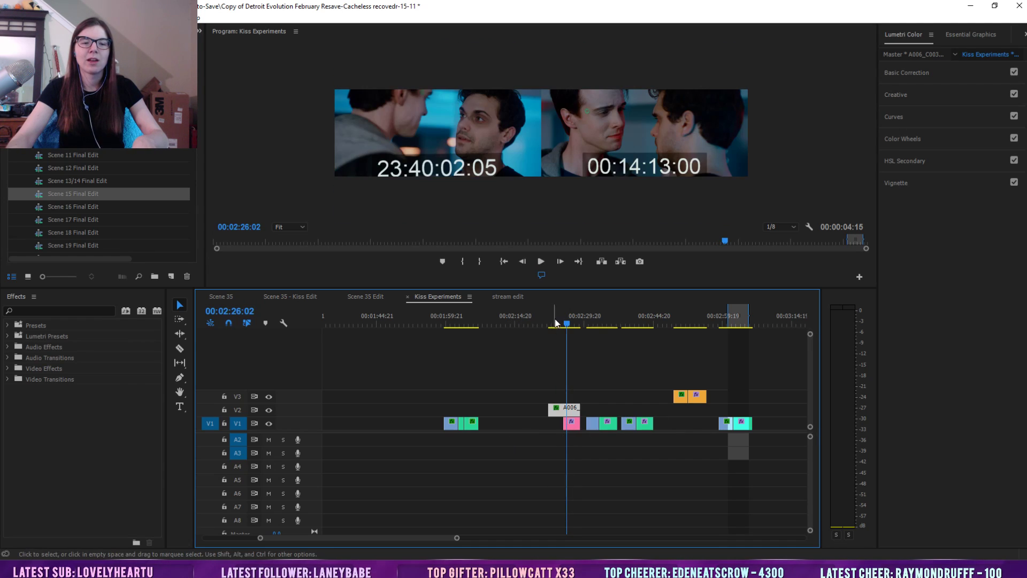
{"action": "left_click", "coordinate": [556, 322]}
{"action": "key", "text": "space"}
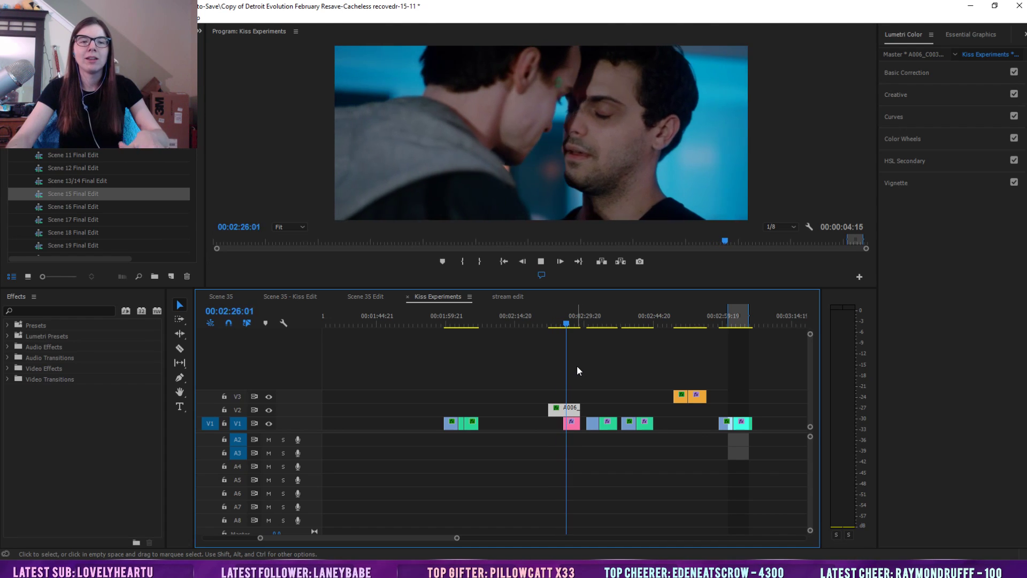
{"action": "key", "text": "space"}
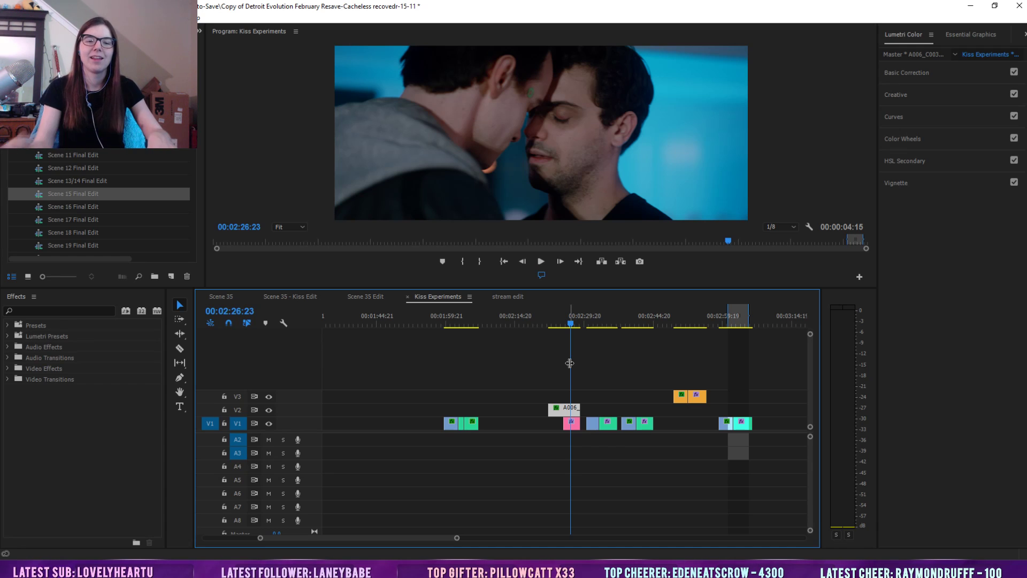
{"action": "key", "text": "ctrl+z"}
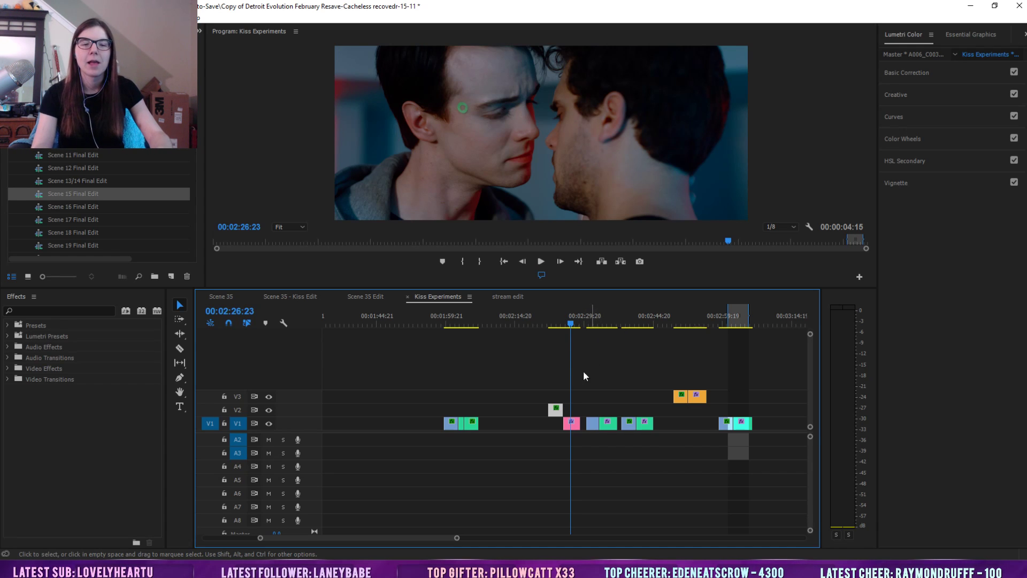
{"action": "left_click_drag", "start_coordinate": [557, 410], "coordinate": [558, 423]}
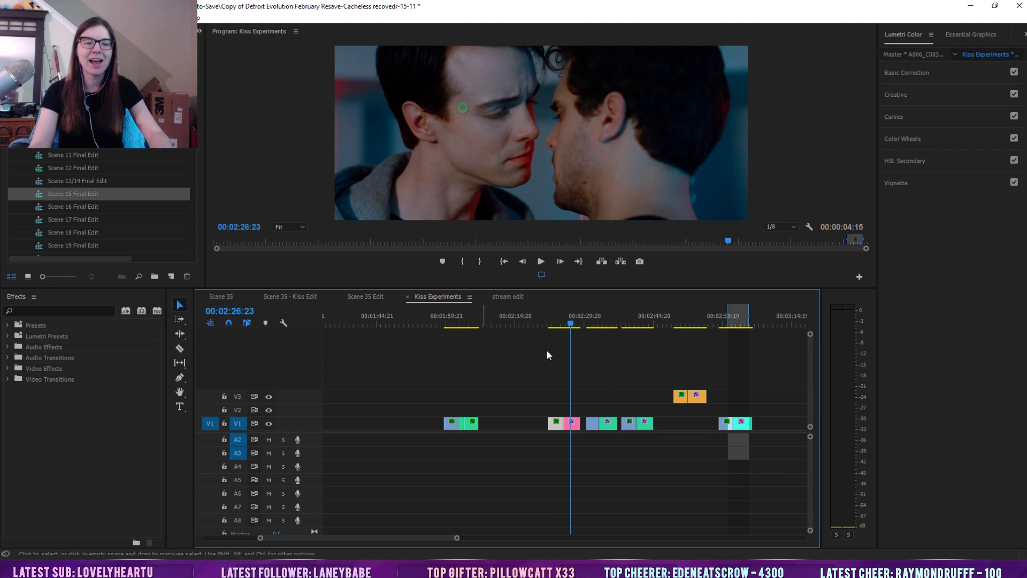
Examine the lead-in and the exact cut point between the two pink clips on V1 around 00:02:25
{"action": "left_click", "coordinate": [550, 323]}
{"action": "key", "text": "space"}
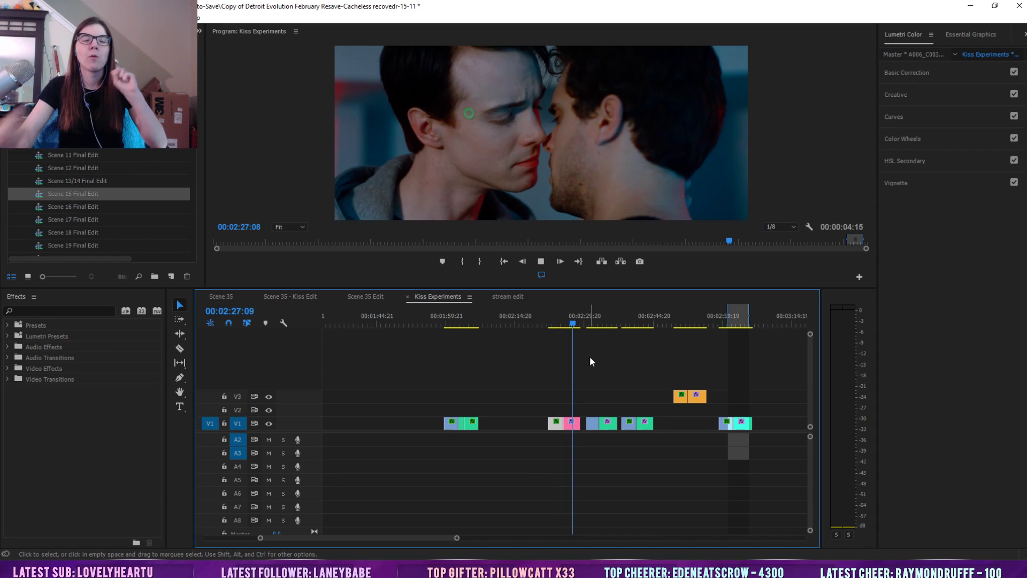
{"action": "left_click", "coordinate": [556, 321]}
{"action": "left_click", "coordinate": [541, 261]}
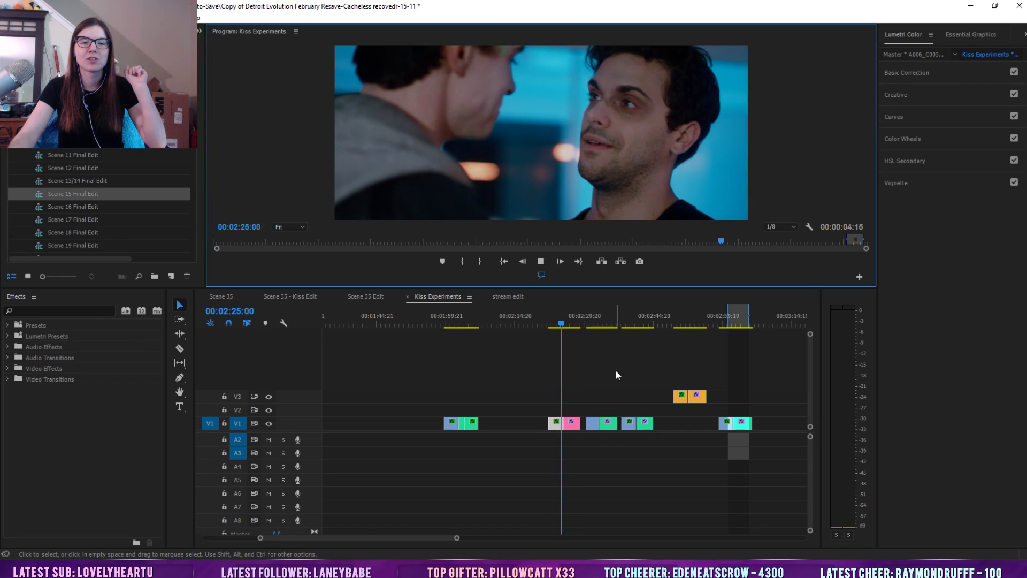
{"action": "left_click", "coordinate": [565, 326]}
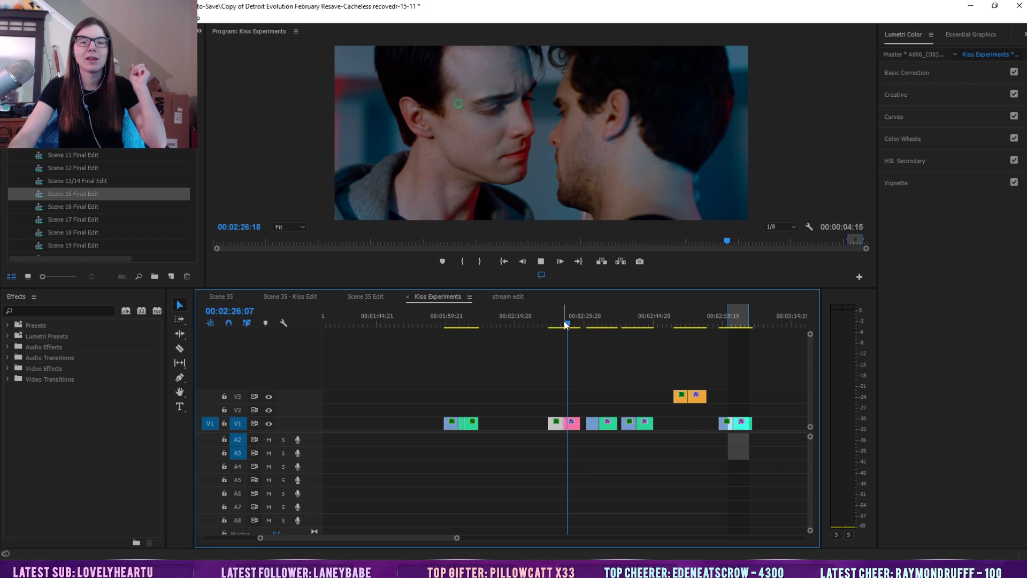
{"action": "left_click_drag", "start_coordinate": [563, 320], "coordinate": [559, 326]}
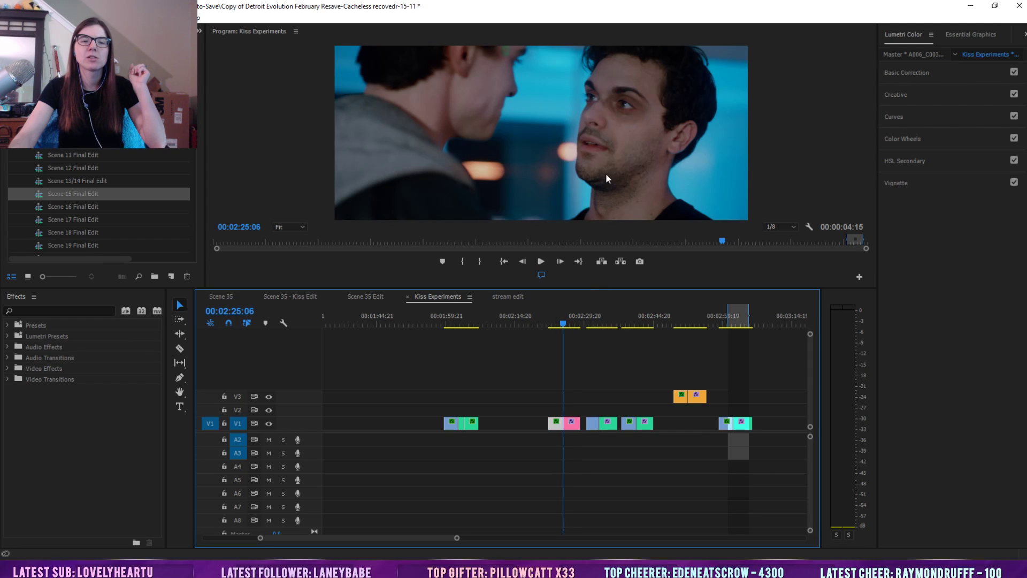
{"action": "left_click_drag", "start_coordinate": [563, 325], "coordinate": [564, 323]}
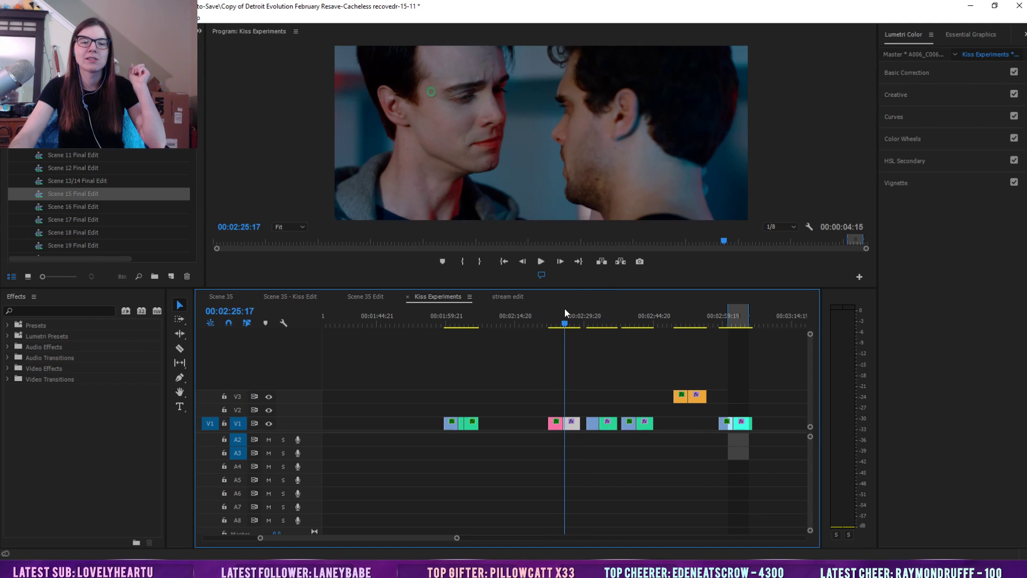
Examine the cut in the blue and green clip pair on V1 between 00:02:29 and 00:02:35
{"action": "left_click", "coordinate": [583, 317]}
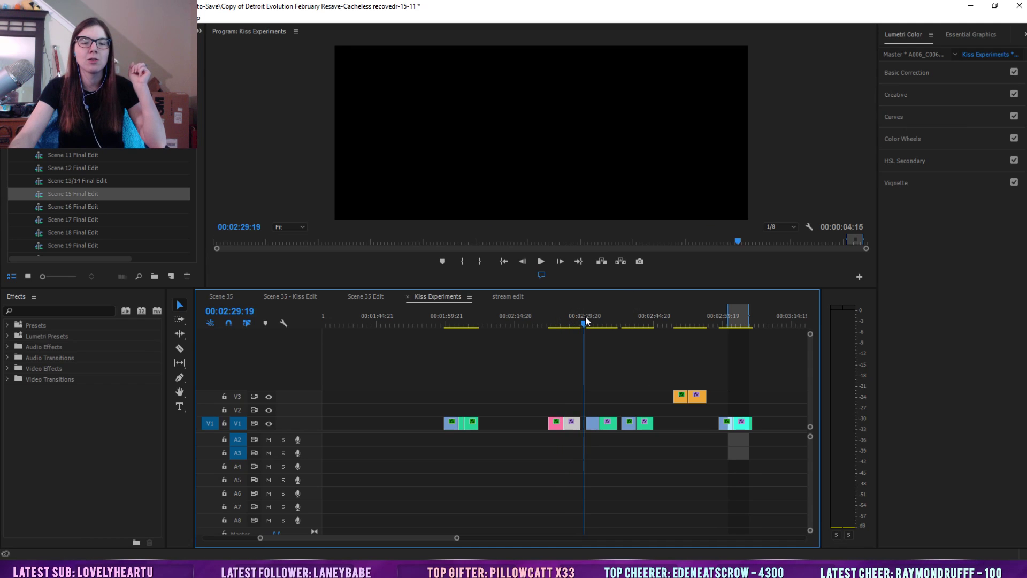
{"action": "left_click", "coordinate": [543, 265]}
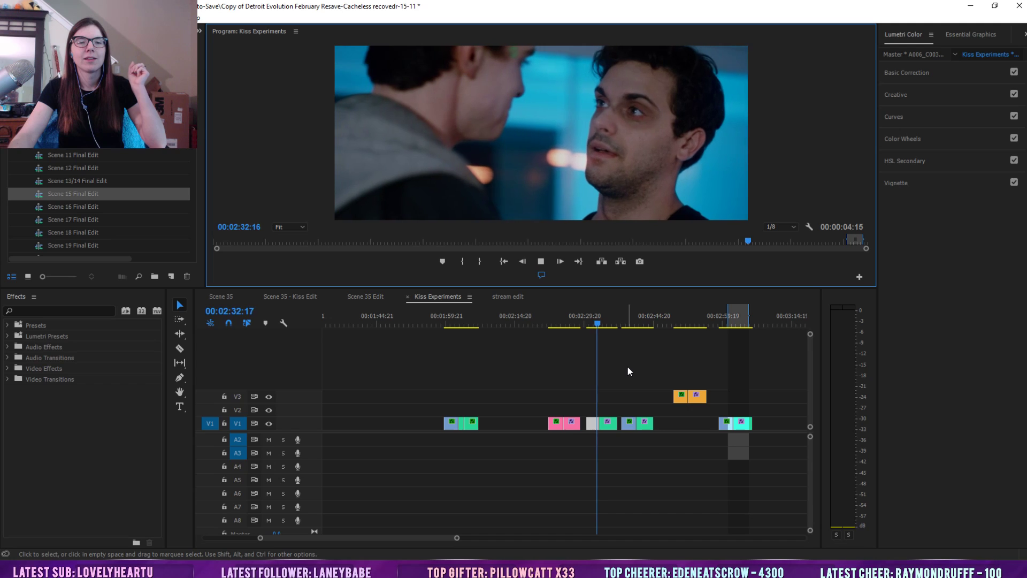
{"action": "left_click", "coordinate": [598, 315]}
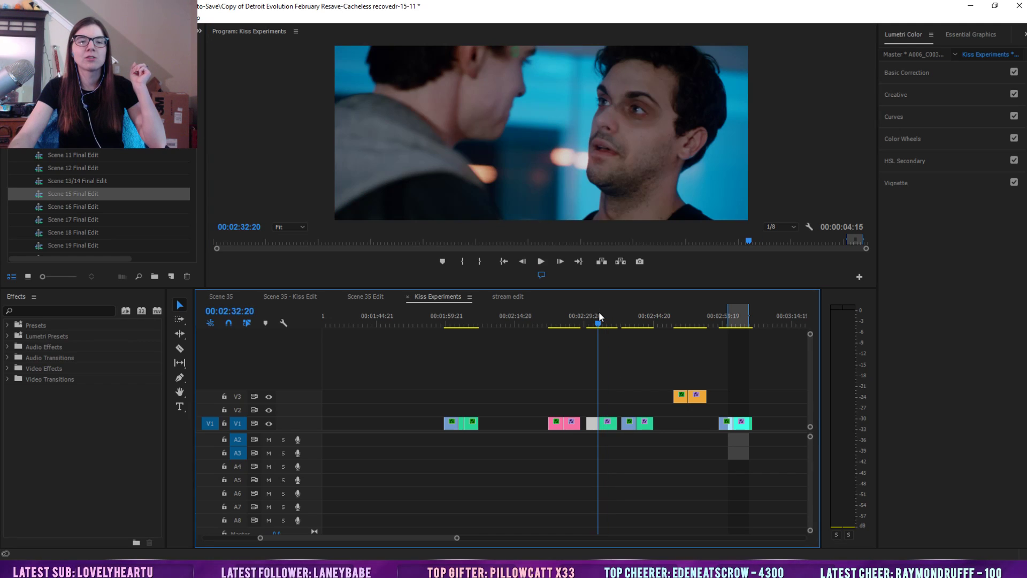
{"action": "left_click_drag", "start_coordinate": [598, 316], "coordinate": [596, 316]}
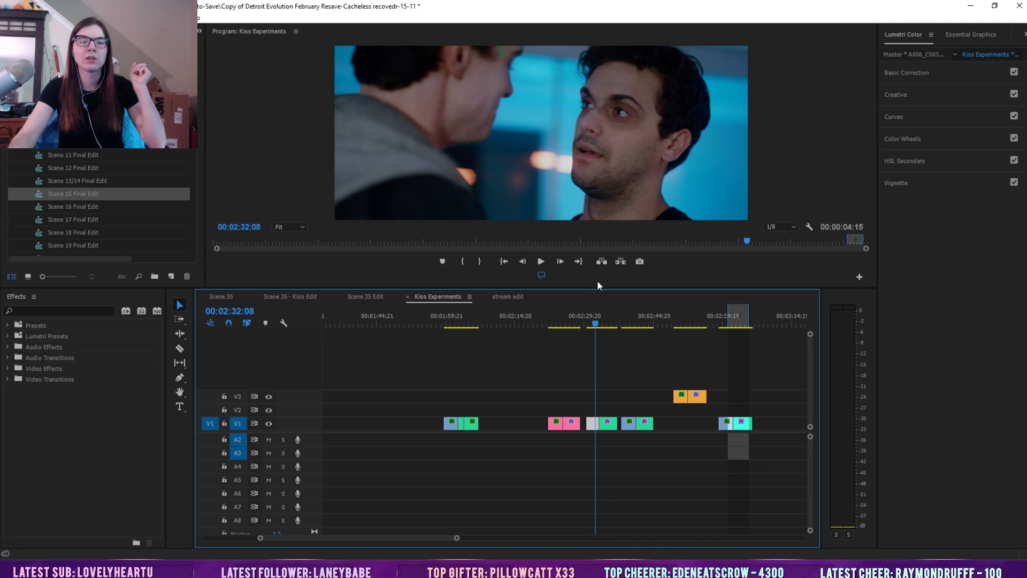
{"action": "left_click", "coordinate": [540, 261]}
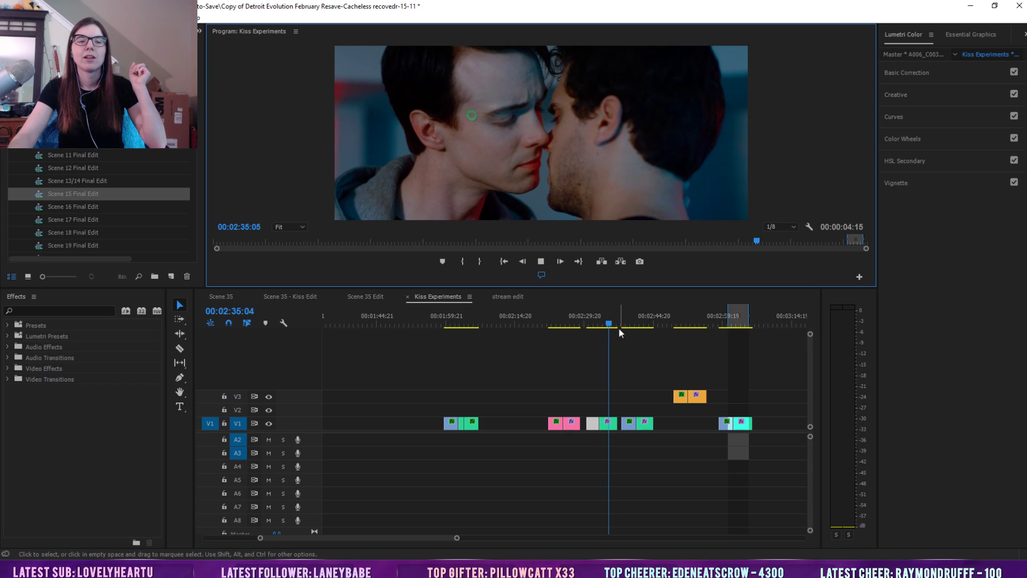
Examine the cut in the following blue and green clip pair on V1 between 00:02:37 and 00:02:43
{"action": "mouse_move", "coordinate": [615, 322]}
{"action": "left_mouse_down"}
{"action": "mouse_move", "coordinate": [631, 322]}
{"action": "mouse_move", "coordinate": [621, 325]}
{"action": "left_mouse_up"}
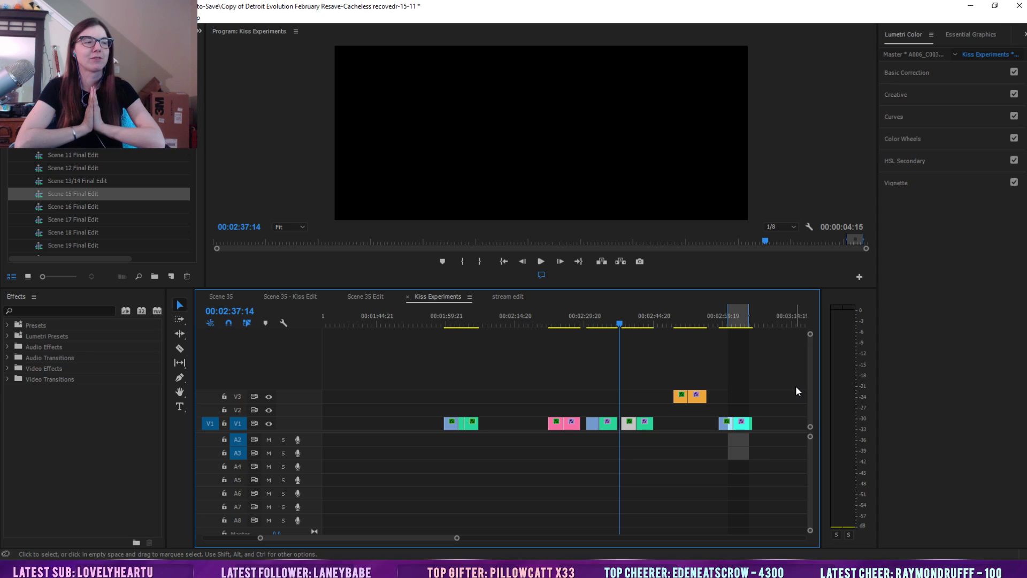
{"action": "left_click", "coordinate": [543, 265]}
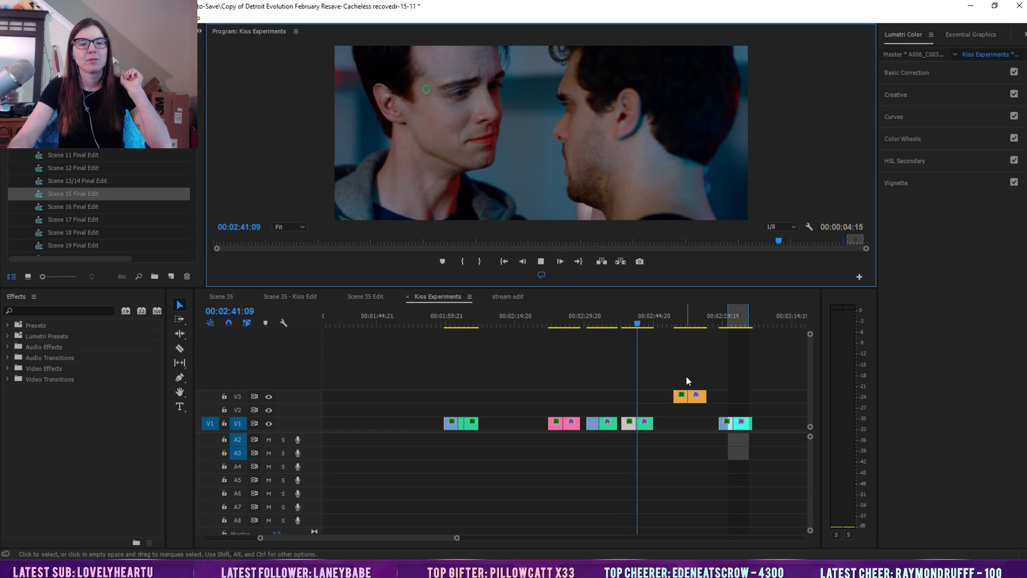
{"action": "left_click", "coordinate": [641, 315]}
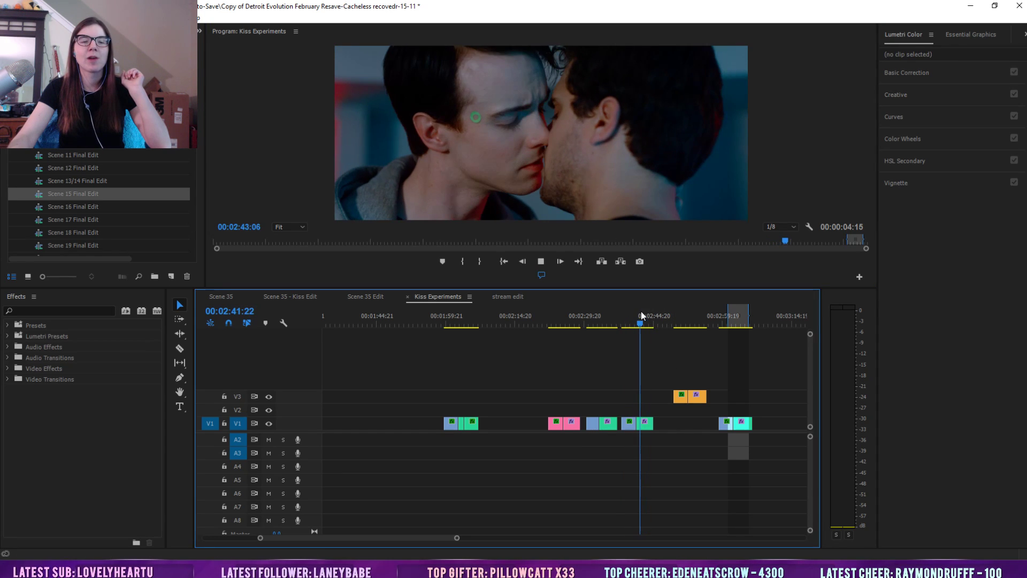
{"action": "left_click_drag", "start_coordinate": [640, 313], "coordinate": [634, 315]}
{"action": "left_click", "coordinate": [540, 261]}
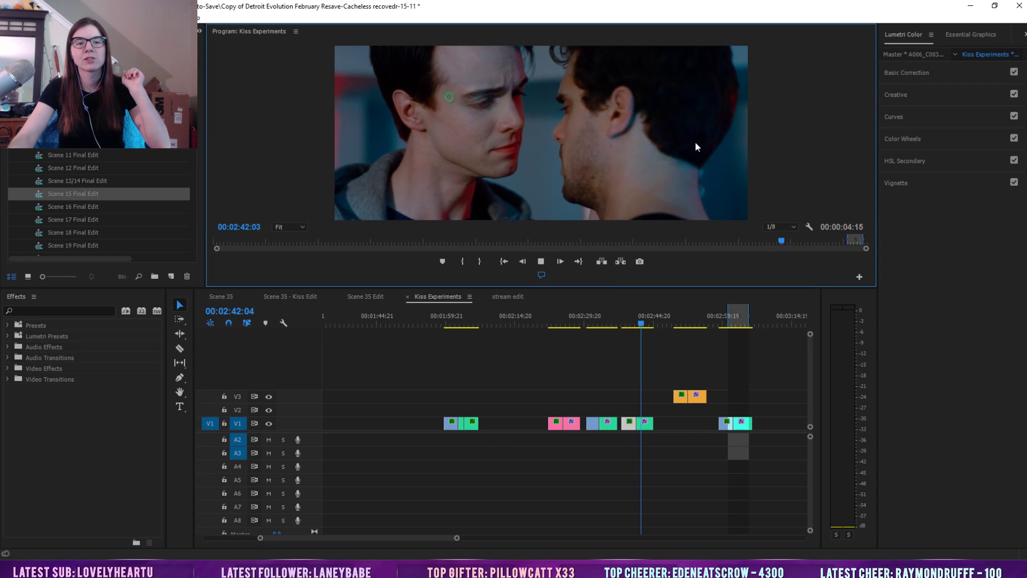
Review the cut and kiss in the orange clip pair on V3 between 00:02:48 and 00:02:56
{"action": "left_click", "coordinate": [672, 308]}
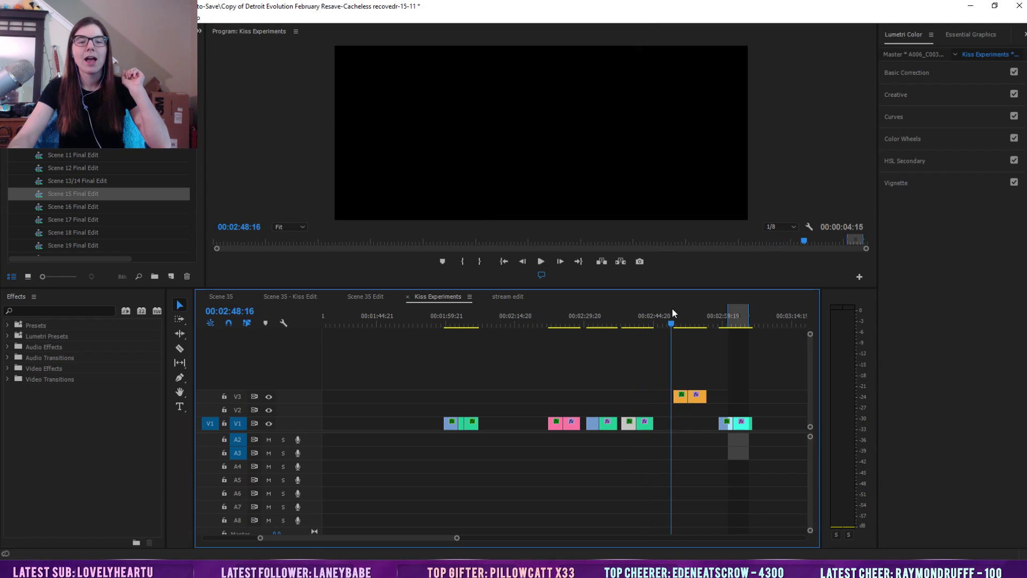
{"action": "left_click", "coordinate": [541, 261]}
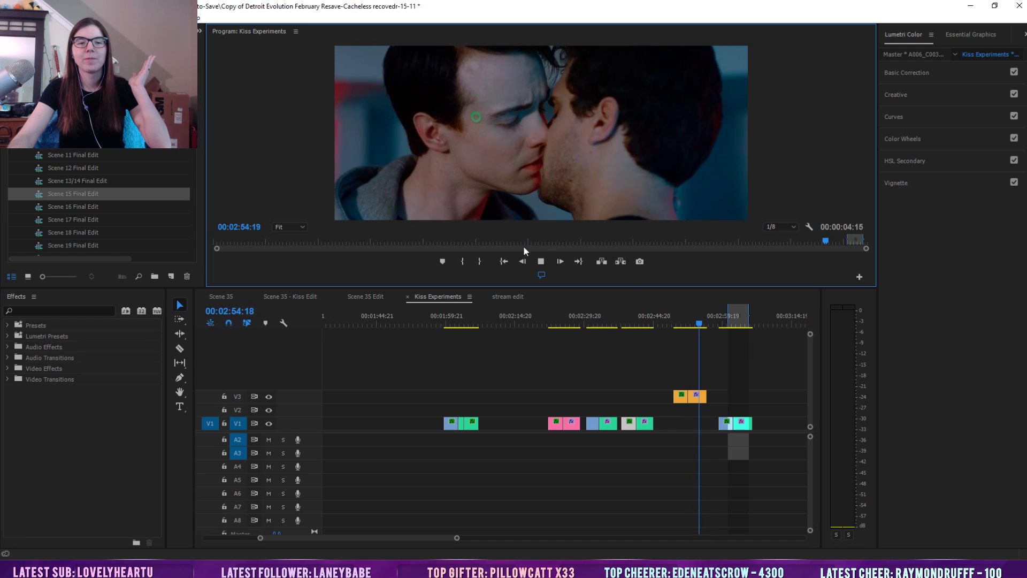
{"action": "left_click", "coordinate": [708, 310]}
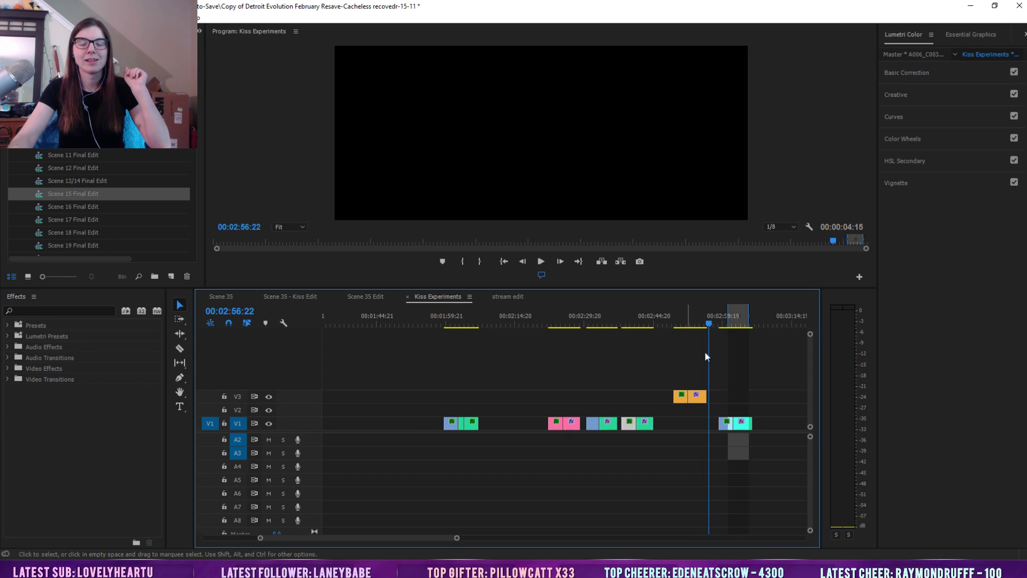
Review the cut in the last clip pair on V1, from about 00:02:59 through the A006_C006 clip
{"action": "left_click_drag", "start_coordinate": [457, 537], "coordinate": [413, 532]}
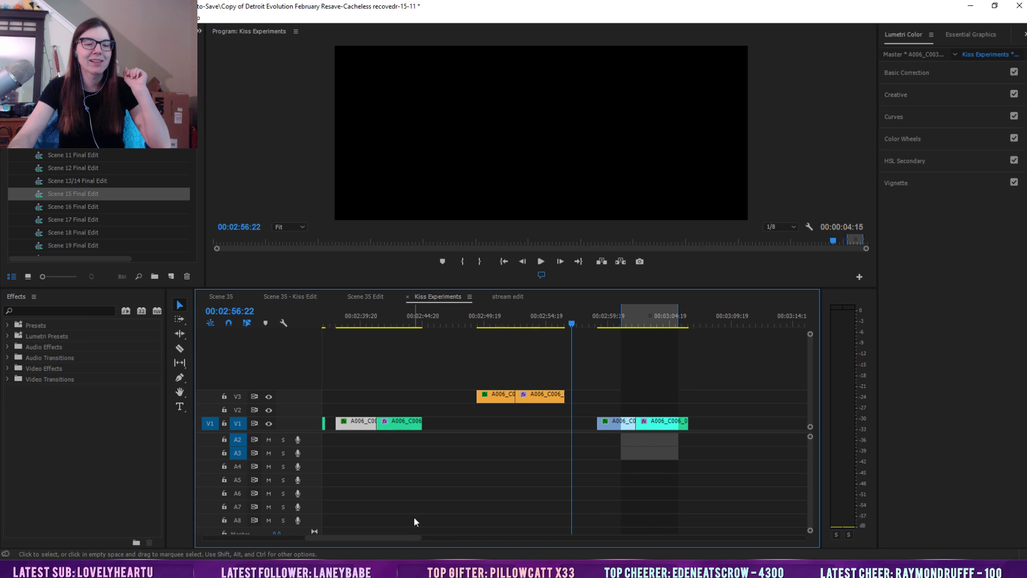
{"action": "left_click", "coordinate": [602, 313]}
{"action": "left_click", "coordinate": [541, 261]}
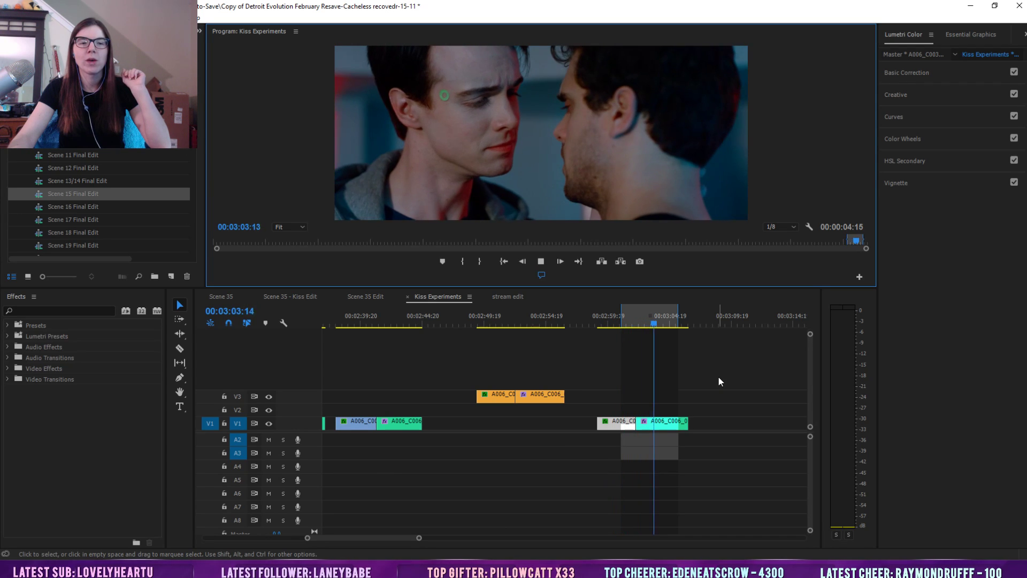
{"action": "left_click", "coordinate": [701, 316]}
Review the cuts in the blue and green clip group on V1 between about 00:01:59 and 00:02:07
{"action": "left_click_drag", "start_coordinate": [419, 537], "coordinate": [464, 539]}
{"action": "left_click", "coordinate": [428, 321]}
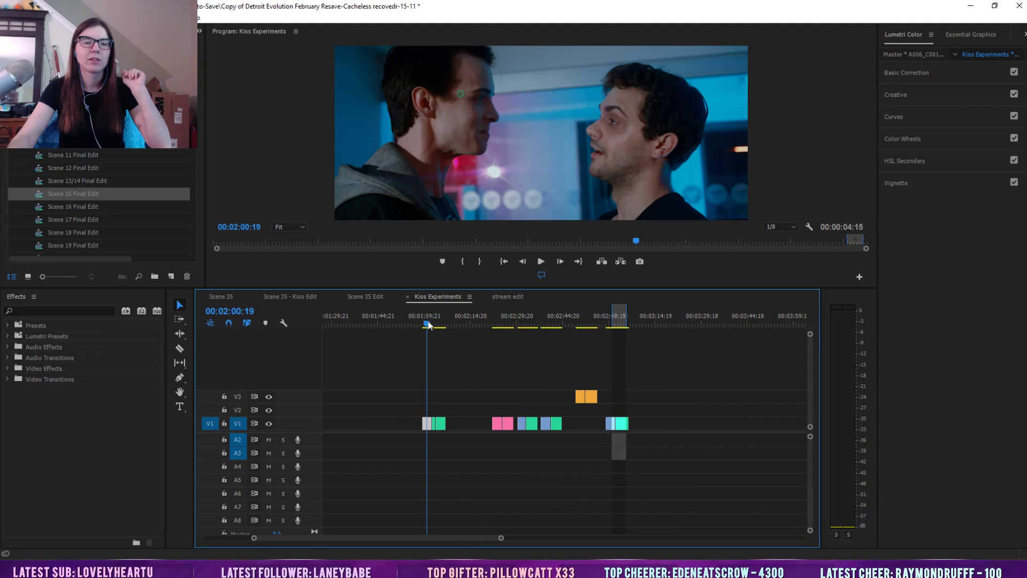
{"action": "left_click_drag", "start_coordinate": [428, 321], "coordinate": [422, 322]}
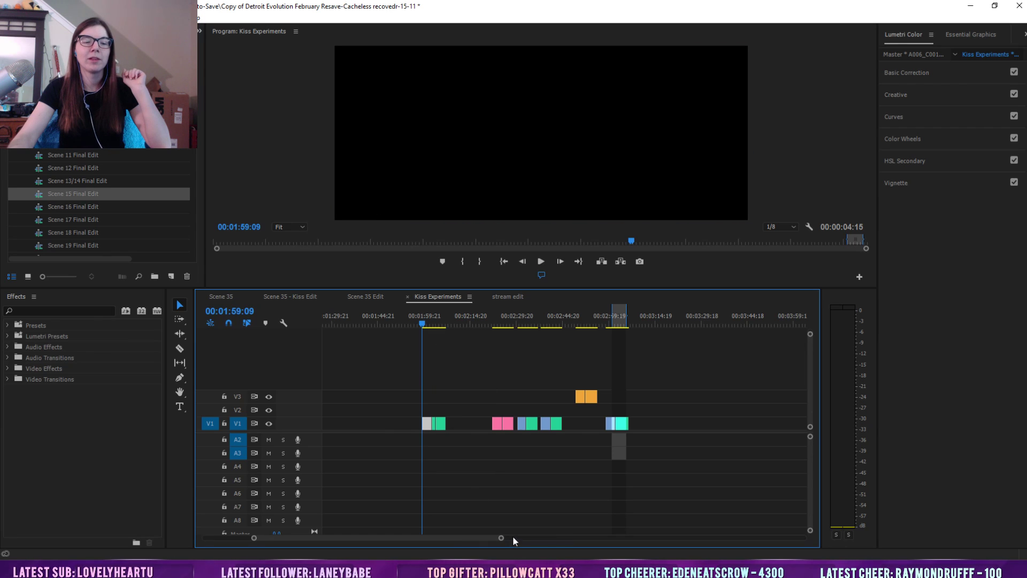
{"action": "left_click_drag", "start_coordinate": [500, 539], "coordinate": [398, 537]}
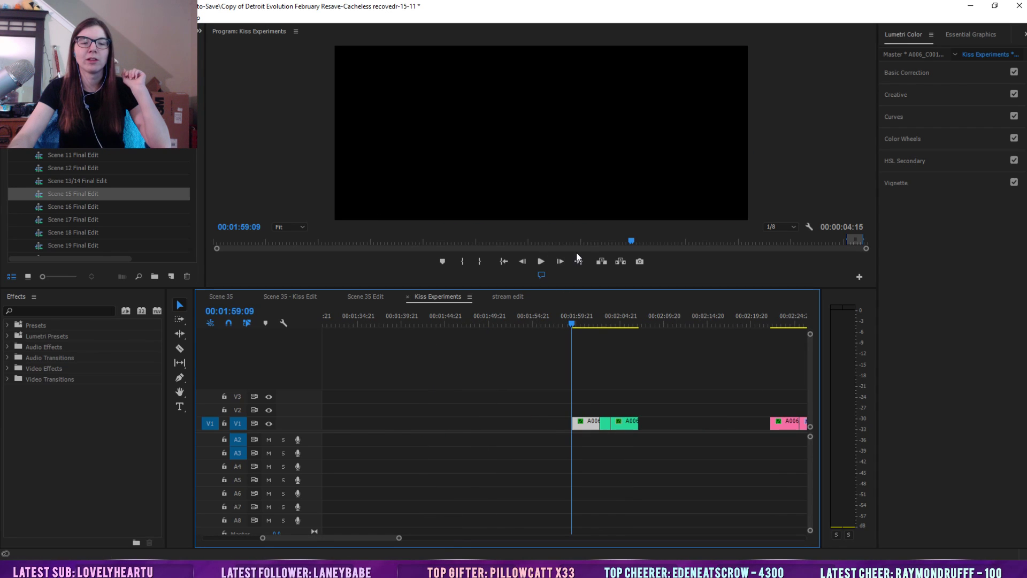
{"action": "left_click", "coordinate": [542, 261]}
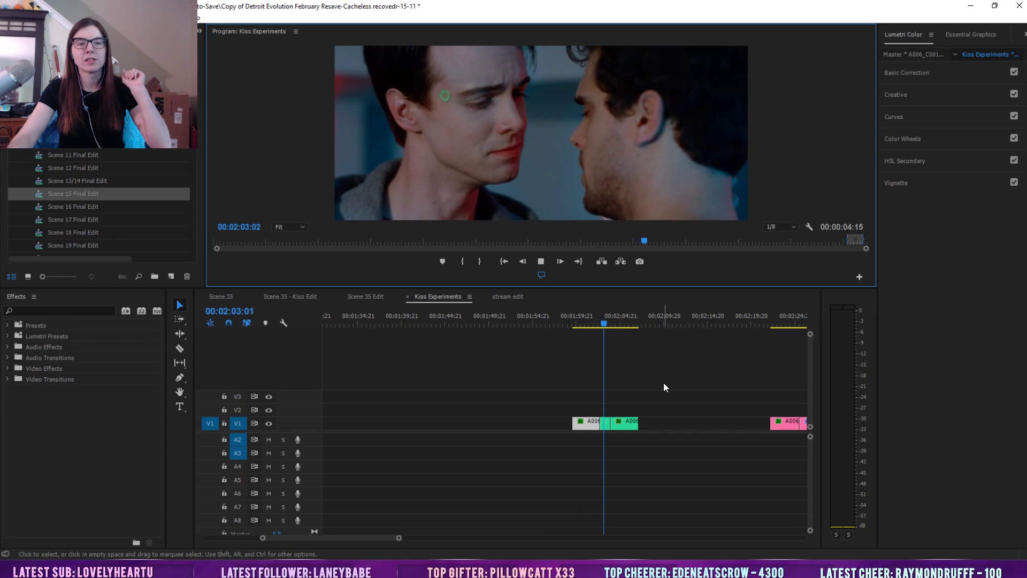
{"action": "left_click", "coordinate": [541, 261]}
{"action": "left_click", "coordinate": [660, 314]}
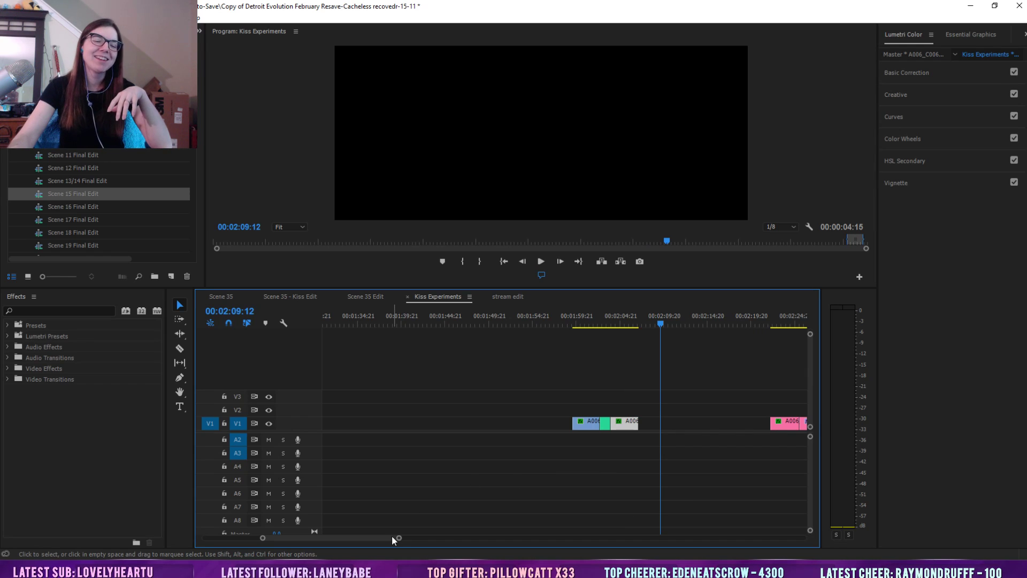
Move the pink clip near 00:00:49 on V1 to V3, directly after the orange clip pair, and play the cut
{"action": "left_click_drag", "start_coordinate": [399, 538], "coordinate": [522, 538]}
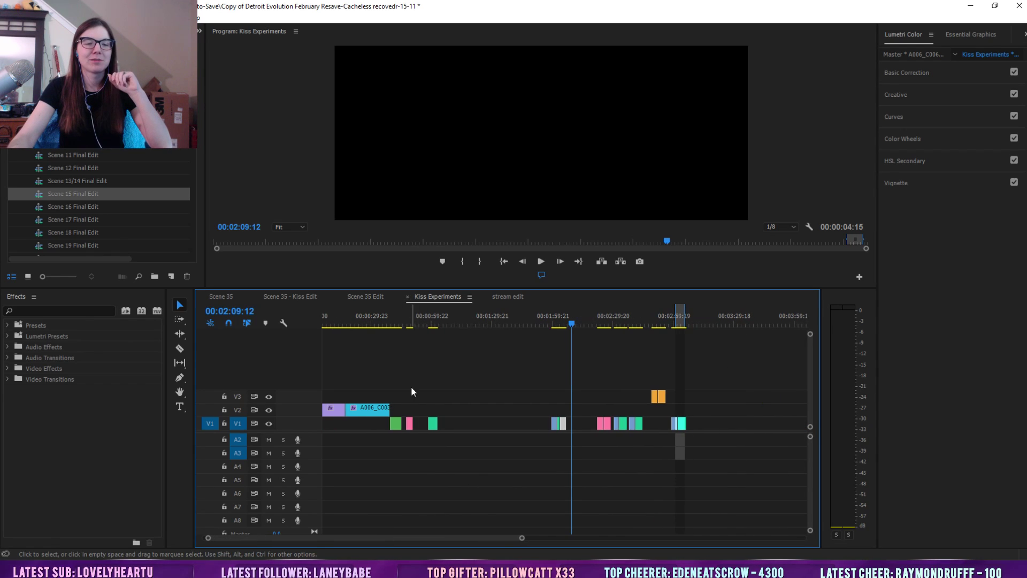
{"action": "left_click_drag", "start_coordinate": [430, 317], "coordinate": [407, 319]}
{"action": "left_click_drag", "start_coordinate": [410, 423], "coordinate": [675, 397]}
{"action": "left_click_drag", "start_coordinate": [521, 539], "coordinate": [470, 541]}
{"action": "left_click_drag", "start_coordinate": [558, 423], "coordinate": [548, 396]}
{"action": "left_click_drag", "start_coordinate": [541, 318], "coordinate": [535, 319]}
{"action": "left_click", "coordinate": [541, 262]}
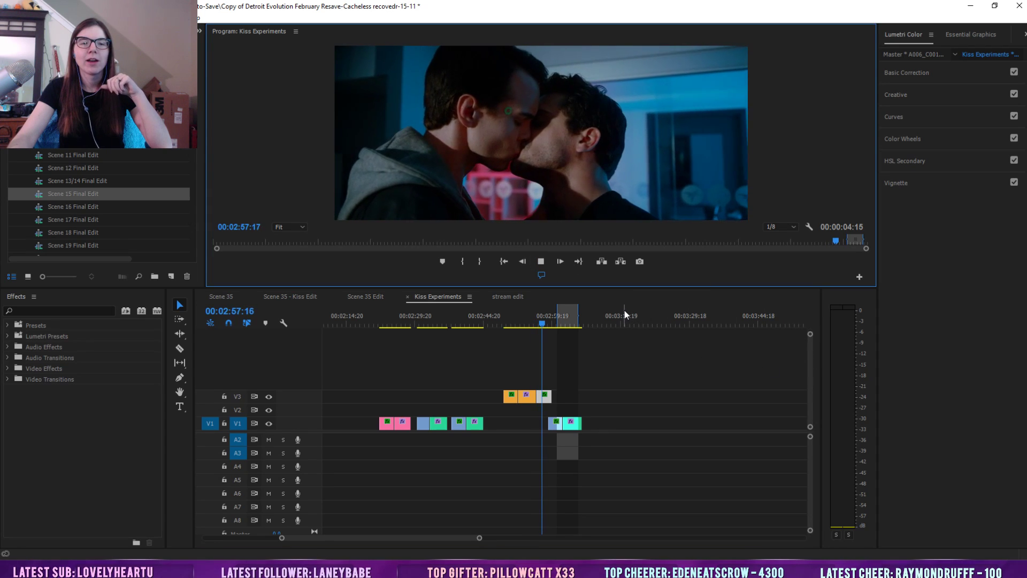
{"action": "left_click", "coordinate": [623, 321]}
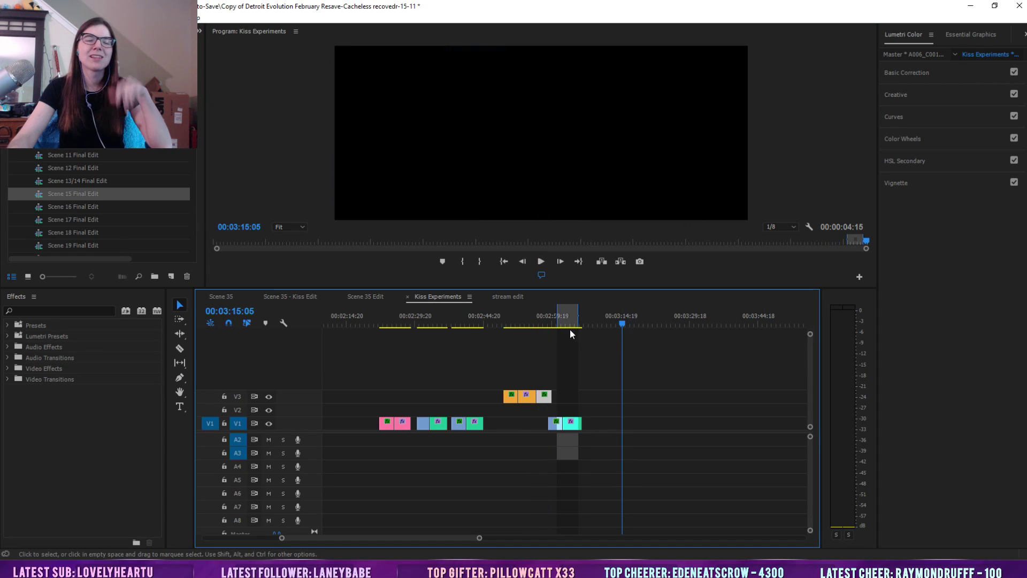
Undo a slight adjustment of the pink clip on V3 and replay the cut into it from 00:02:55
{"action": "left_click", "coordinate": [551, 323]}
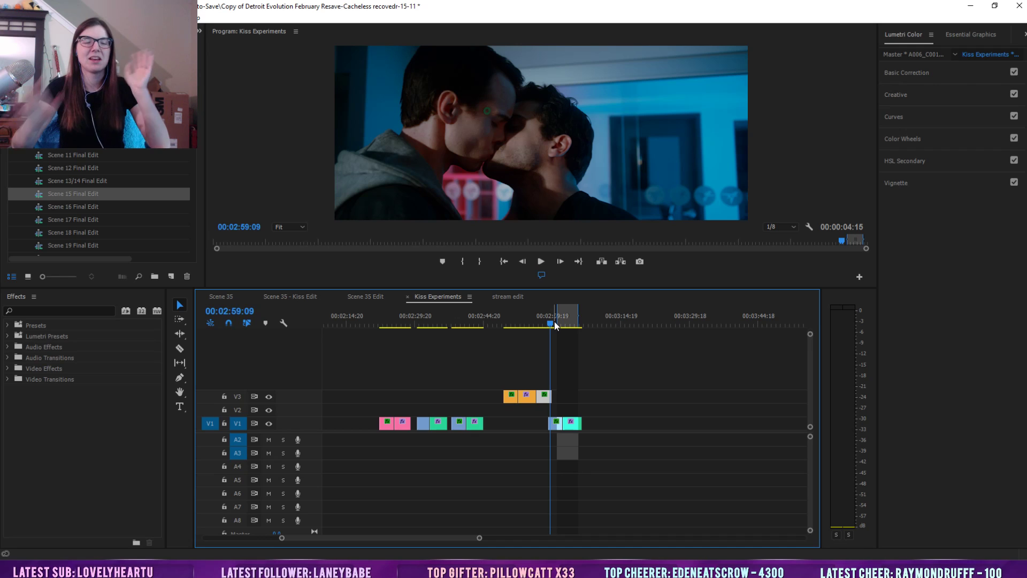
{"action": "mouse_move", "coordinate": [546, 396]}
{"action": "left_mouse_down"}
{"action": "mouse_move", "coordinate": [623, 394]}
{"action": "mouse_move", "coordinate": [552, 394]}
{"action": "left_mouse_up"}
{"action": "key", "text": "ctrl+z"}
{"action": "left_click", "coordinate": [530, 323]}
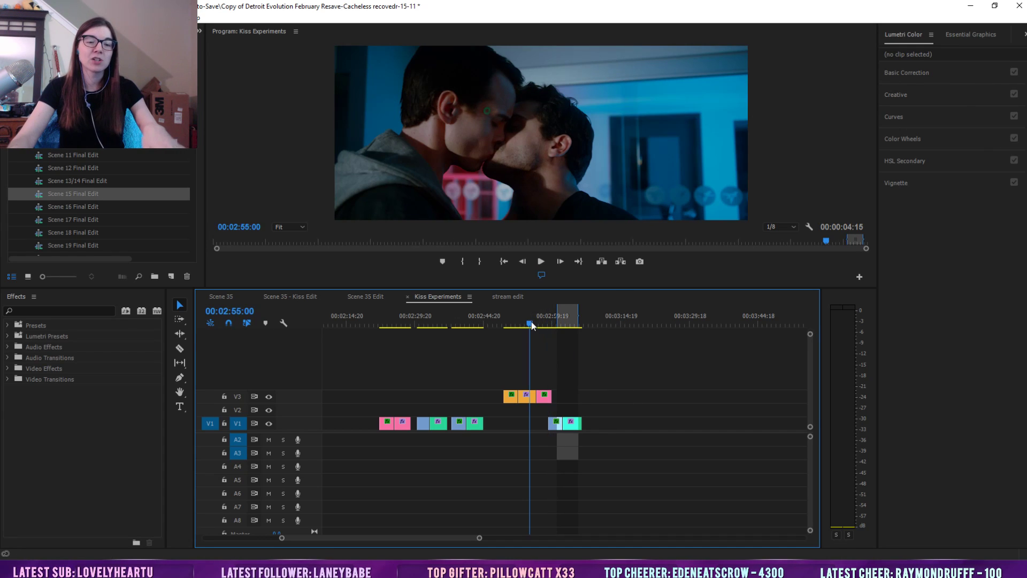
{"action": "key", "text": "space"}
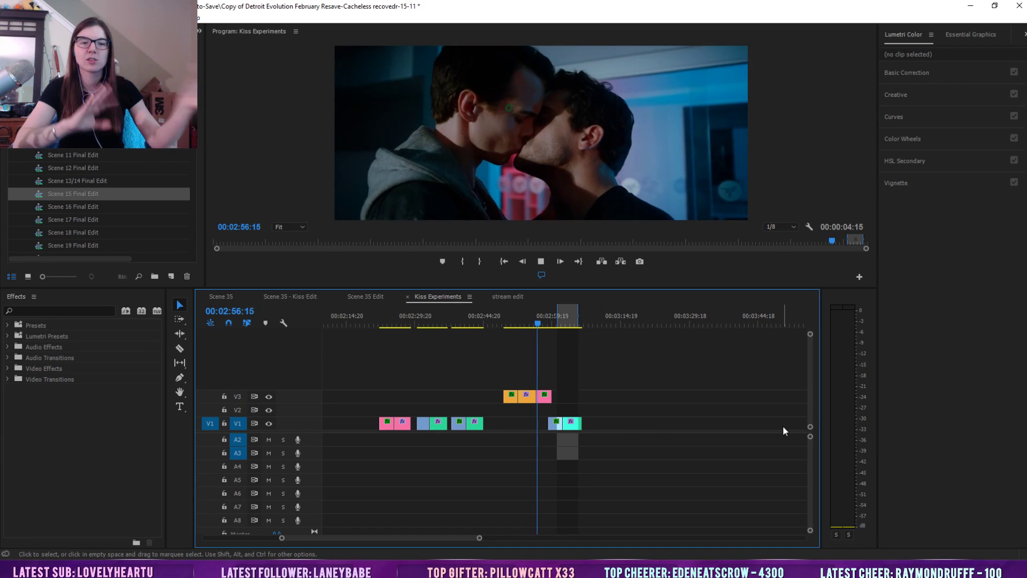
{"action": "left_click", "coordinate": [646, 316]}
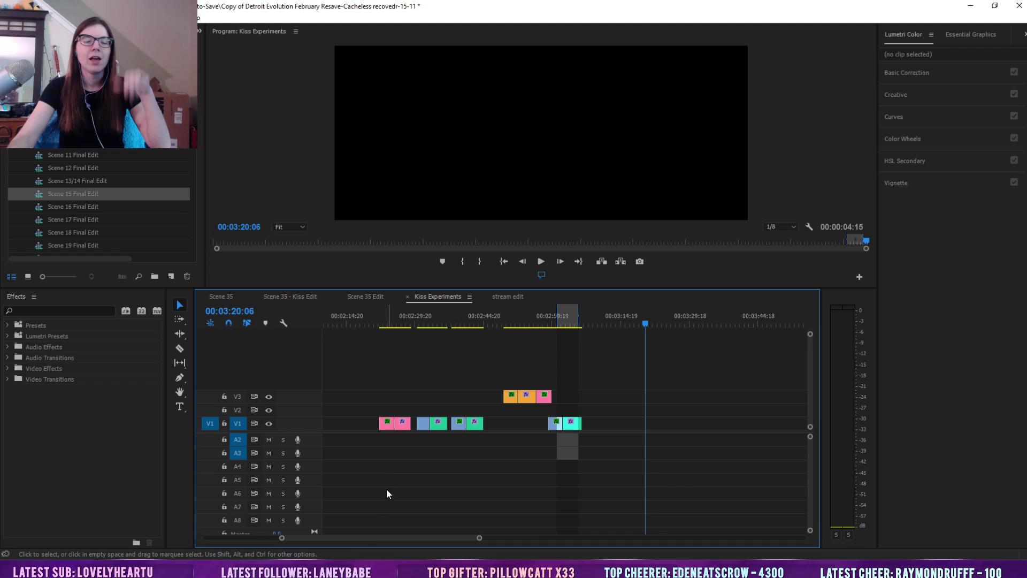
Move the pink clip on V3 away from the orange clip pair to about 00:03:24
{"action": "left_click_drag", "start_coordinate": [478, 539], "coordinate": [558, 537]}
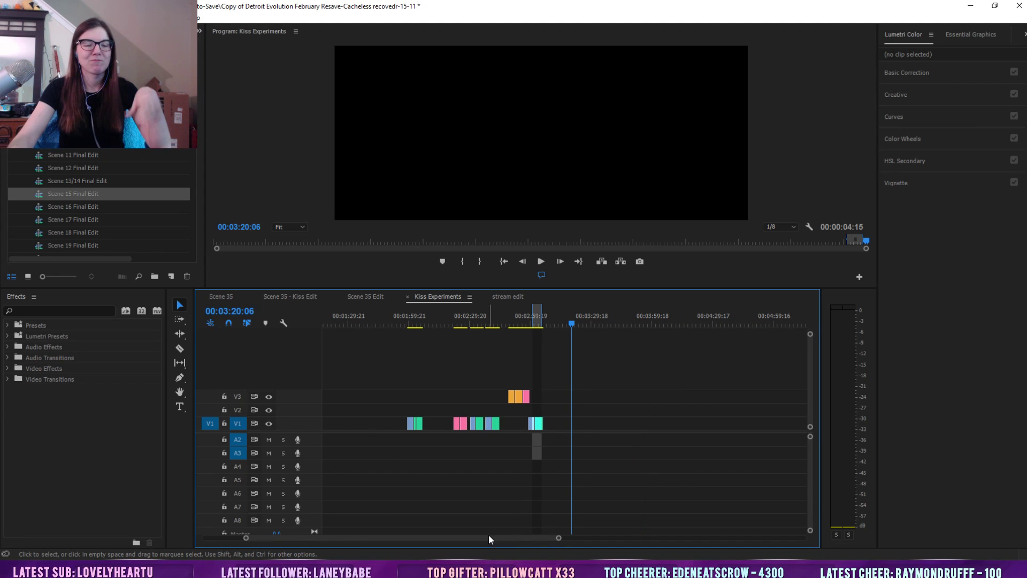
{"action": "left_click_drag", "start_coordinate": [531, 396], "coordinate": [585, 396]}
{"action": "left_click_drag", "start_coordinate": [524, 320], "coordinate": [563, 324]}
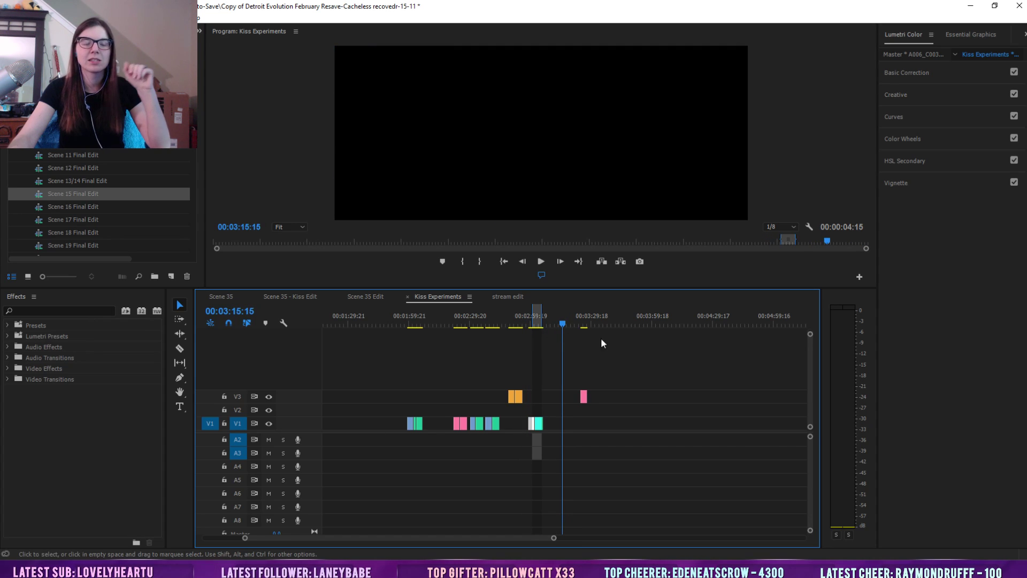
Move the blue A006_C003 clip on V2 to about 00:01:38 and set the end of the purple A006_C009 clip to 00:00:25:23
{"action": "left_click_drag", "start_coordinate": [457, 540], "coordinate": [383, 540]}
{"action": "left_click", "coordinate": [399, 323]}
{"action": "left_click_drag", "start_coordinate": [401, 324], "coordinate": [356, 322]}
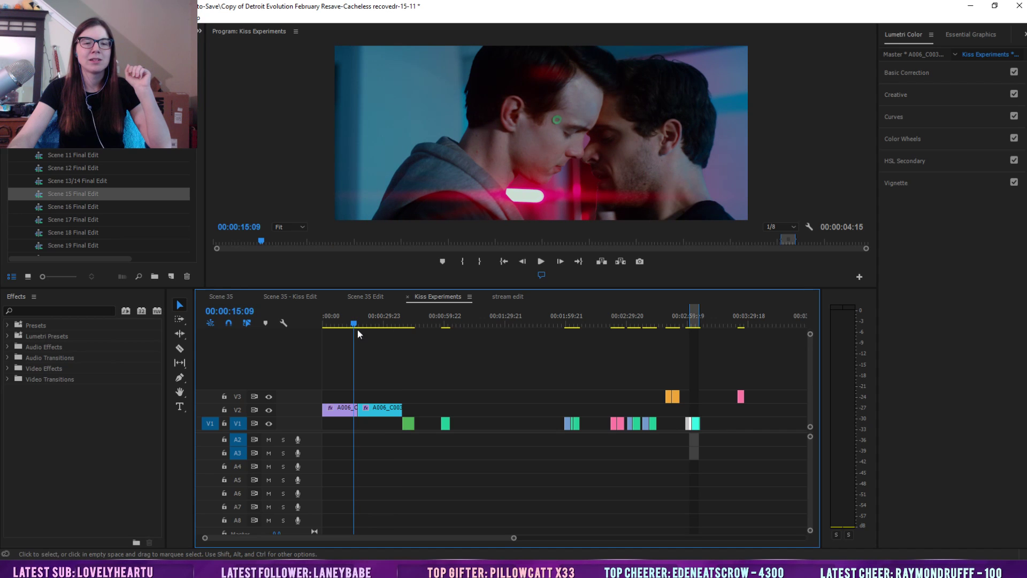
{"action": "left_click", "coordinate": [337, 324]}
{"action": "left_click_drag", "start_coordinate": [338, 323], "coordinate": [350, 324]}
{"action": "left_click_drag", "start_coordinate": [383, 408], "coordinate": [545, 410]}
{"action": "left_click_drag", "start_coordinate": [380, 319], "coordinate": [376, 323]}
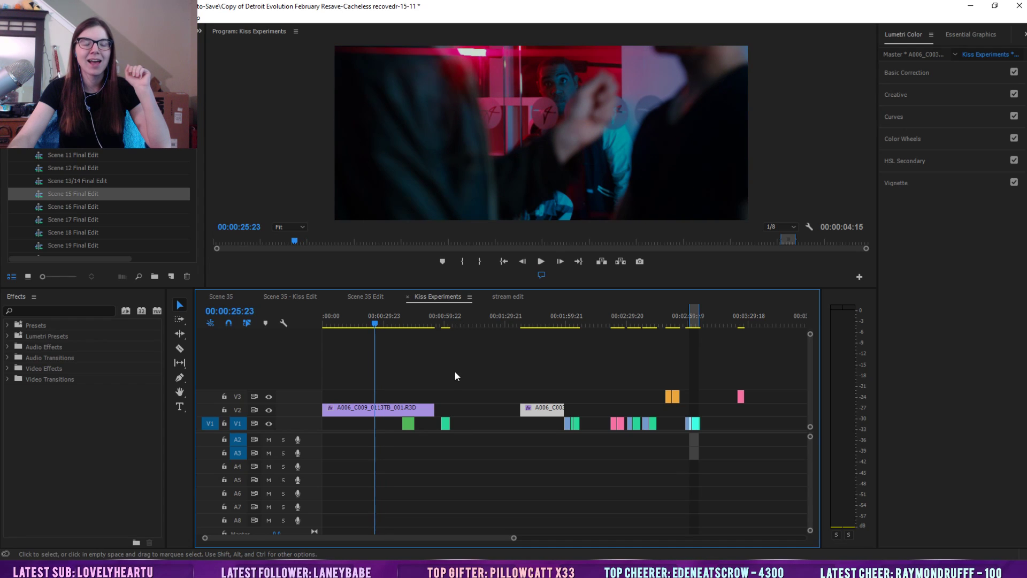
{"action": "left_click_drag", "start_coordinate": [434, 410], "coordinate": [374, 409]}
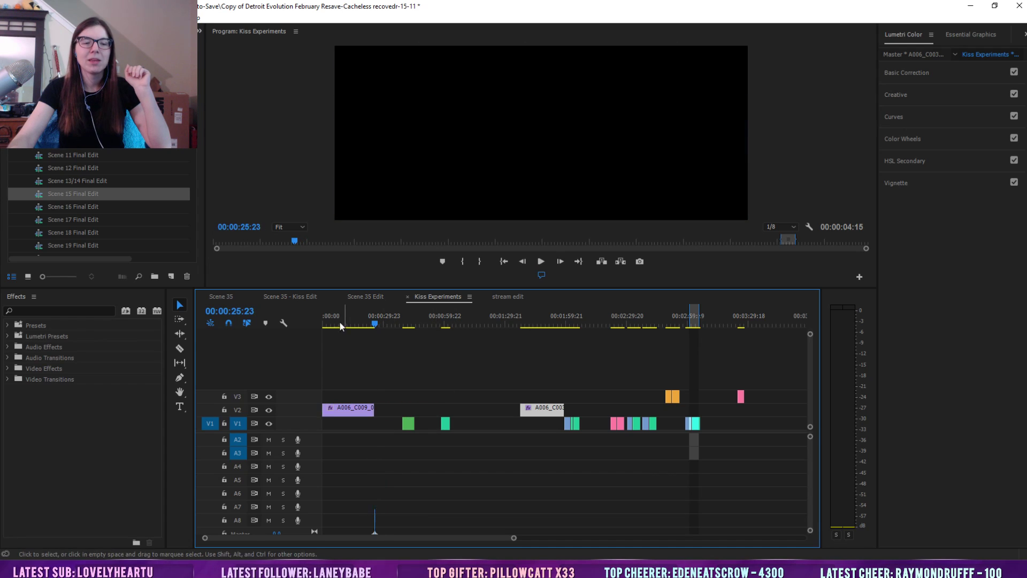
Trim off the opening of the A006_C009 clip, place it on V3 directly after the orange pair, and play the cut
{"action": "left_click_drag", "start_coordinate": [339, 321], "coordinate": [316, 318]}
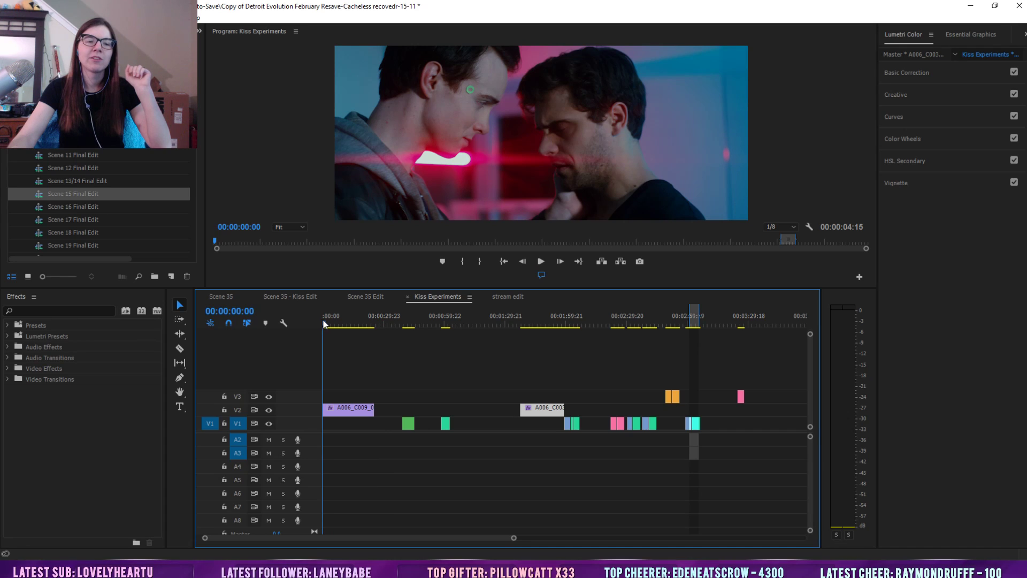
{"action": "left_click_drag", "start_coordinate": [324, 322], "coordinate": [335, 324]}
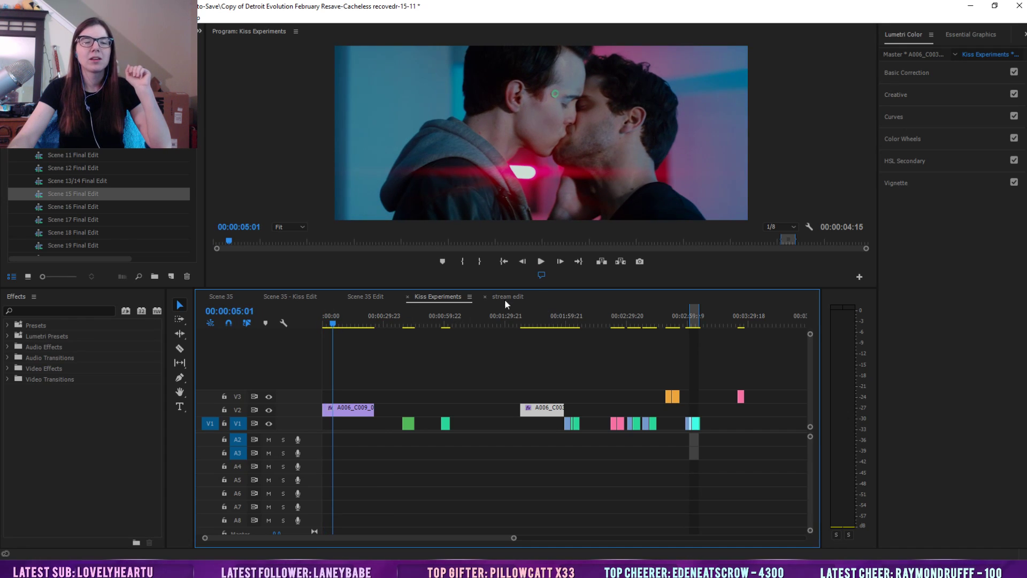
{"action": "left_click_drag", "start_coordinate": [335, 325], "coordinate": [354, 323]}
{"action": "left_click_drag", "start_coordinate": [325, 409], "coordinate": [689, 397]}
{"action": "left_click", "coordinate": [677, 324]}
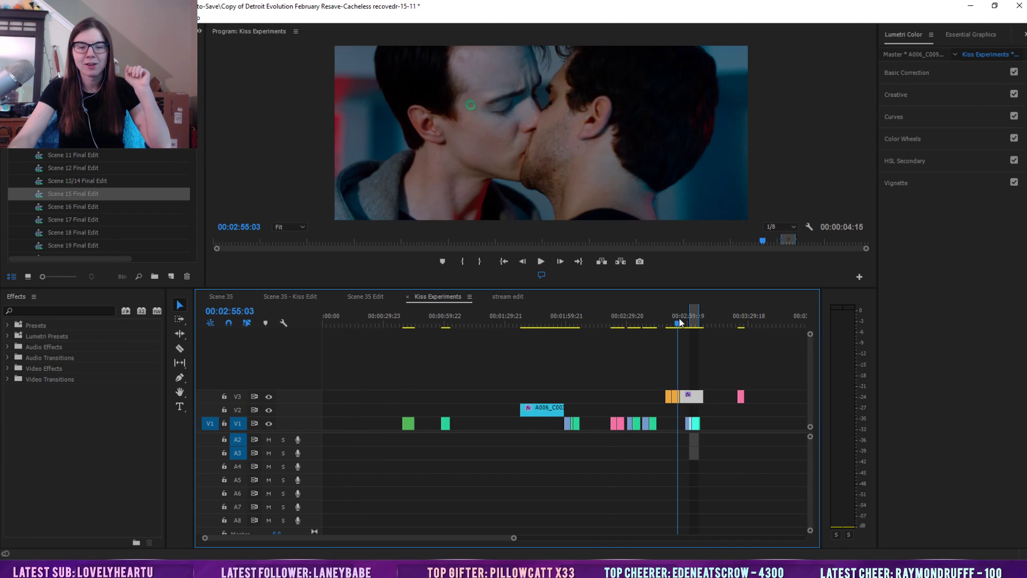
{"action": "left_click", "coordinate": [541, 261]}
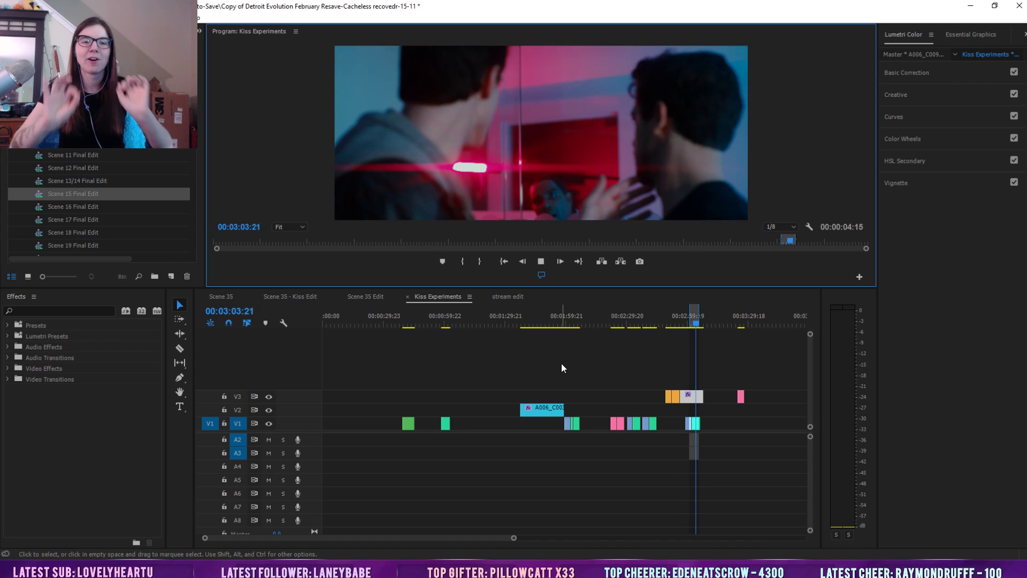
{"action": "key", "text": "space"}
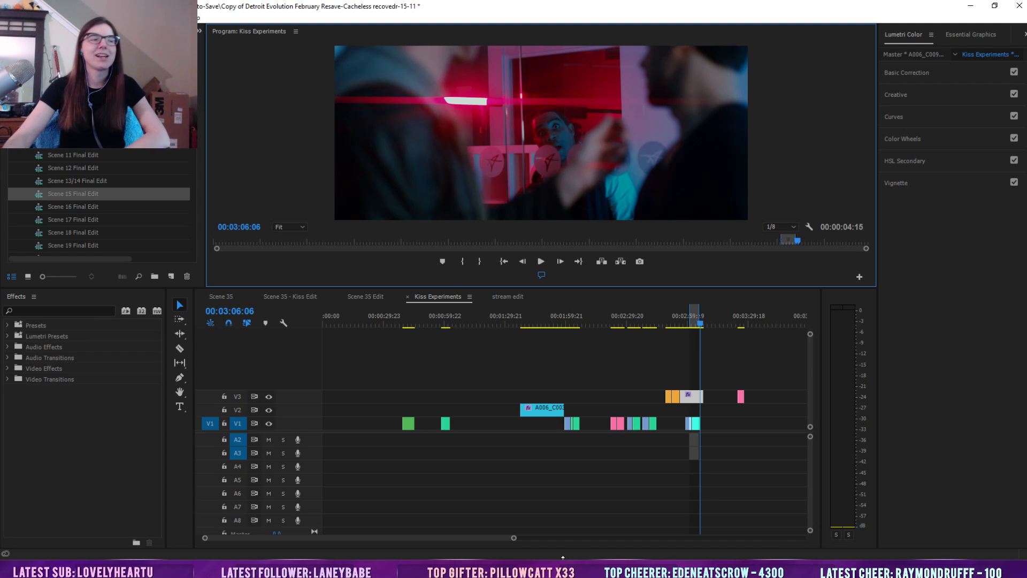
Trim the end of the A006_C009 clip on V3 to 00:03:06:06 and replay the cut from 00:02:55:23
{"action": "left_click_drag", "start_coordinate": [513, 538], "coordinate": [455, 542]}
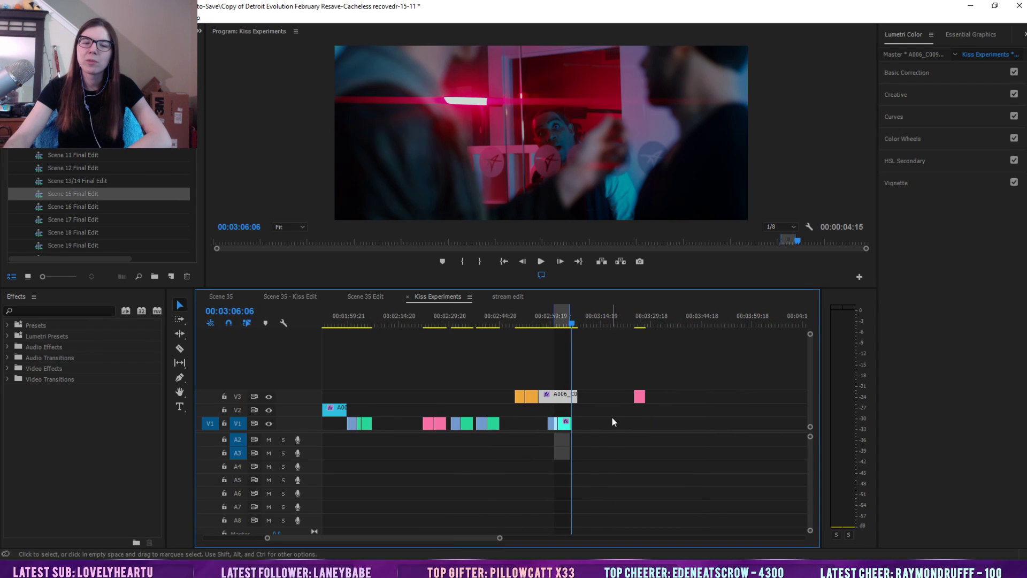
{"action": "left_click_drag", "start_coordinate": [580, 396], "coordinate": [575, 397]}
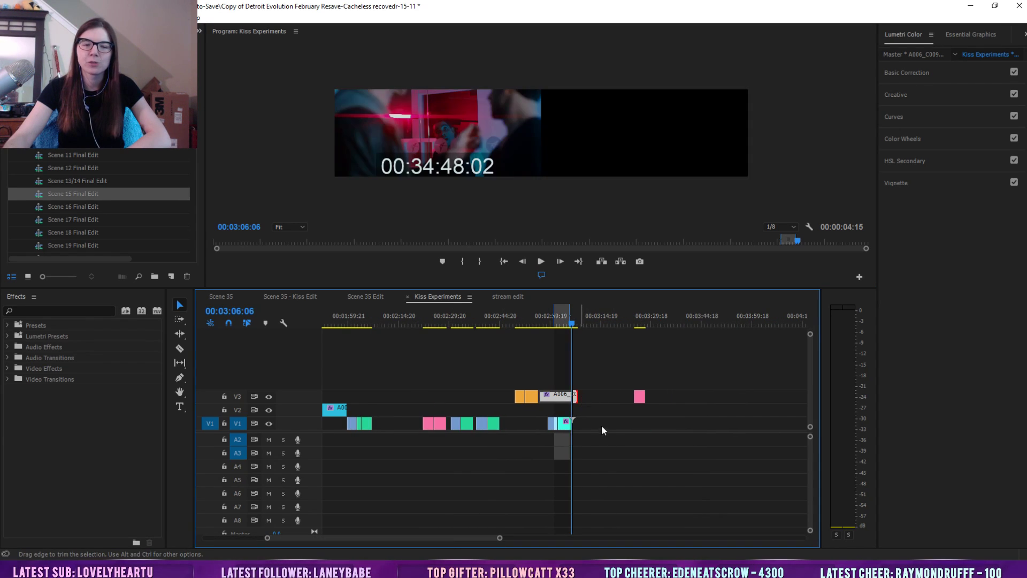
{"action": "left_click", "coordinate": [538, 318]}
{"action": "left_click_drag", "start_coordinate": [499, 538], "coordinate": [444, 538]}
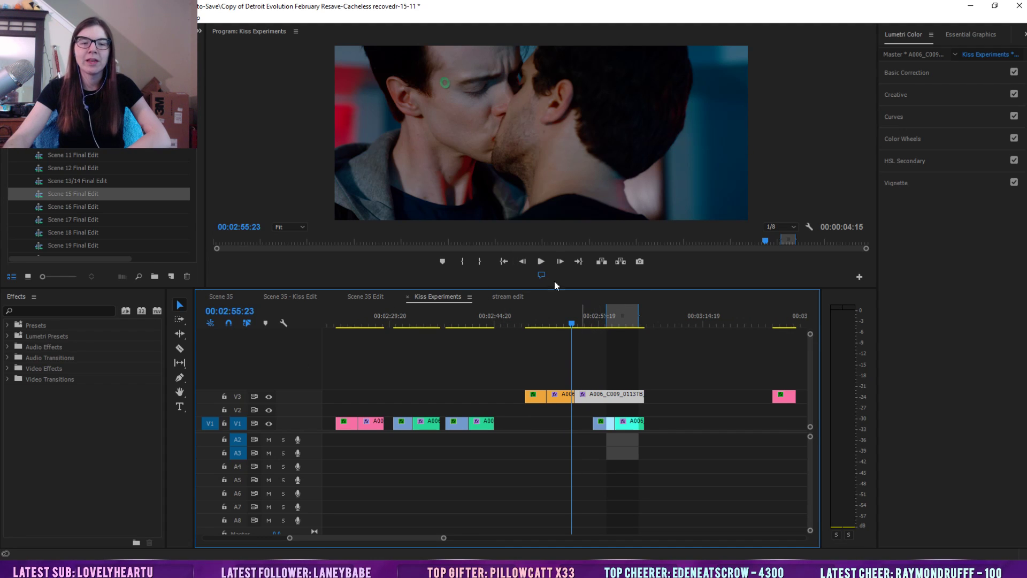
{"action": "left_click", "coordinate": [541, 261]}
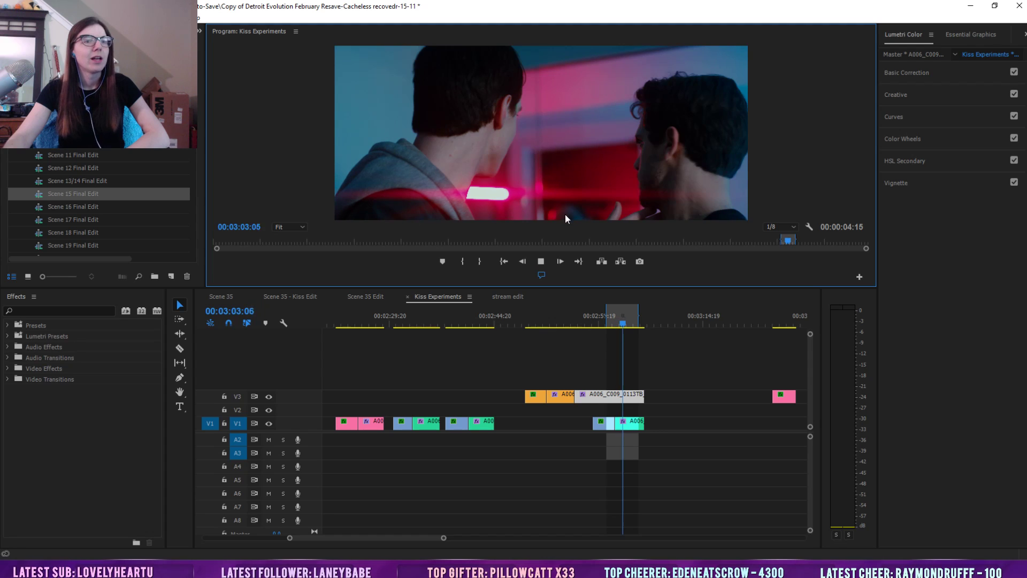
Examine the performances and angle change from the orange pair into the A006_C009 clip on V3, up to about 00:03:05
{"action": "left_click", "coordinate": [590, 323]}
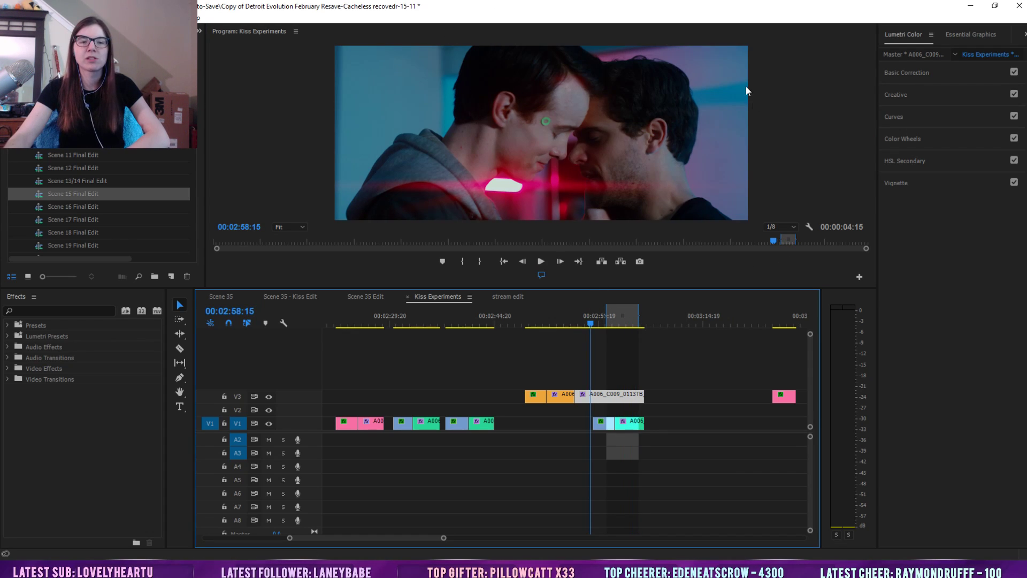
{"action": "left_click_drag", "start_coordinate": [587, 322], "coordinate": [582, 322]}
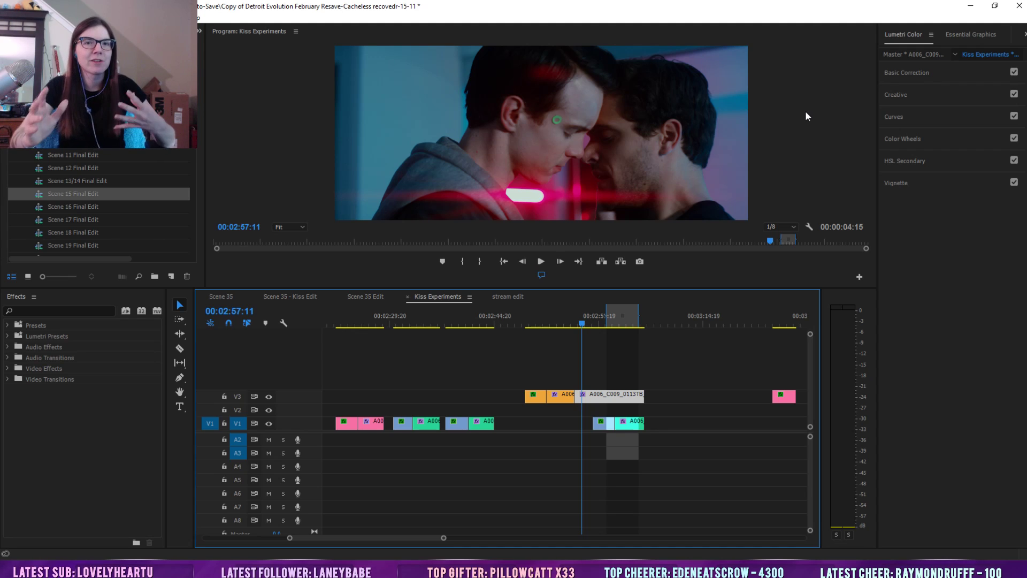
{"action": "left_click_drag", "start_coordinate": [586, 322], "coordinate": [636, 335]}
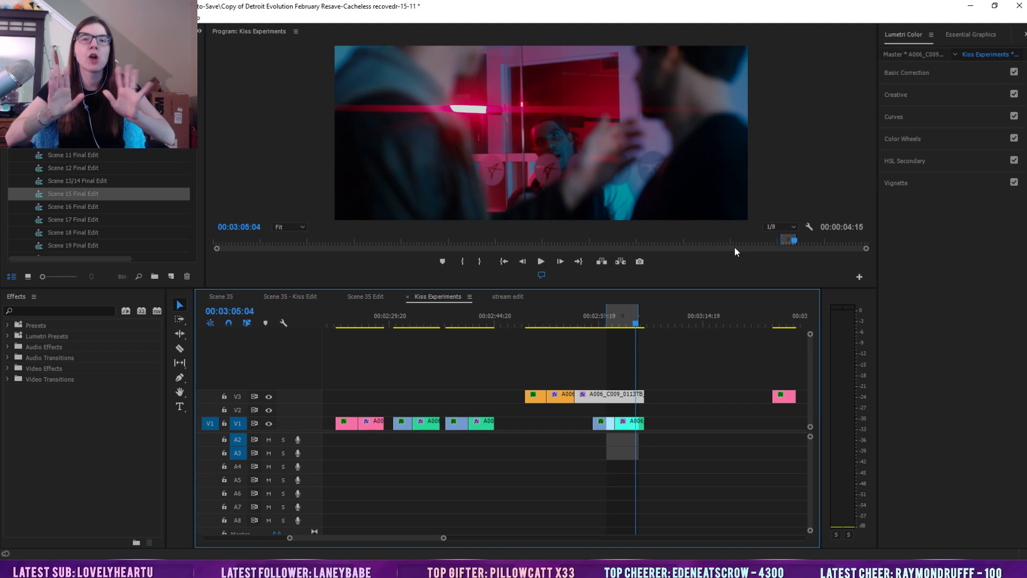
{"action": "left_click", "coordinate": [570, 316]}
{"action": "left_click_drag", "start_coordinate": [573, 323], "coordinate": [596, 328]}
{"action": "left_click", "coordinate": [529, 324]}
{"action": "left_click_drag", "start_coordinate": [531, 323], "coordinate": [631, 331]}
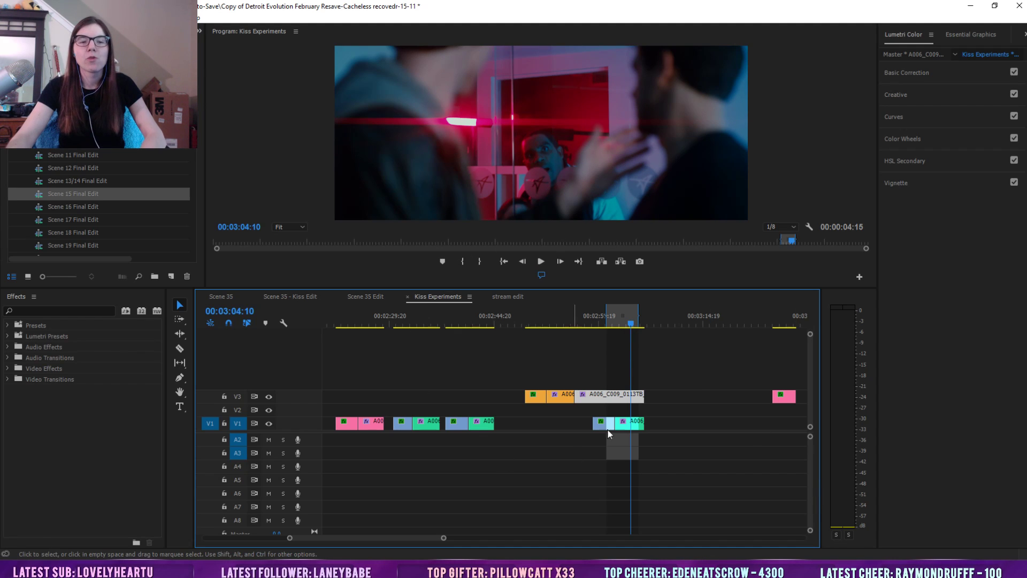
{"action": "left_click", "coordinate": [673, 377]}
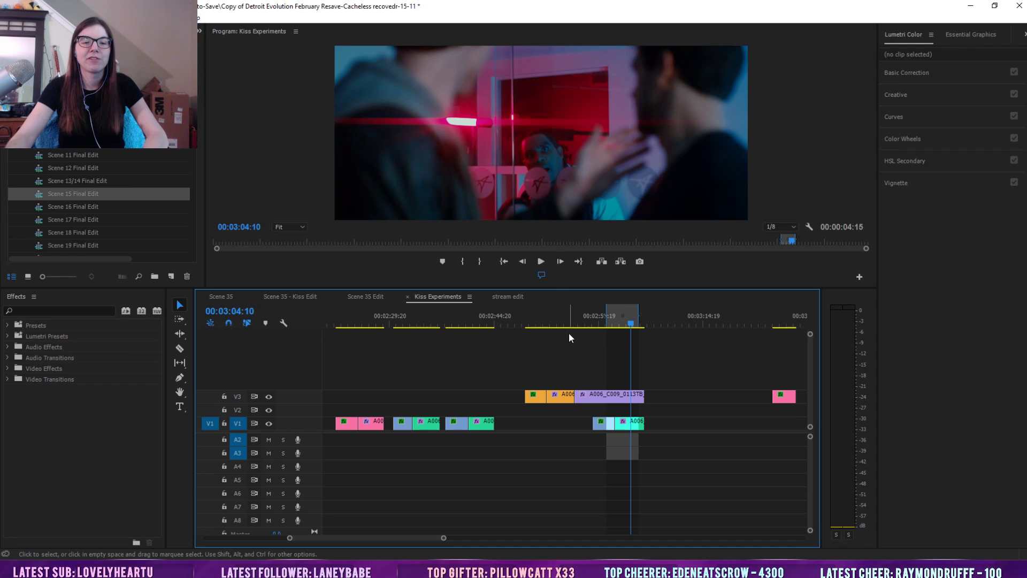
{"action": "left_click", "coordinate": [538, 314]}
{"action": "left_click", "coordinate": [561, 313]}
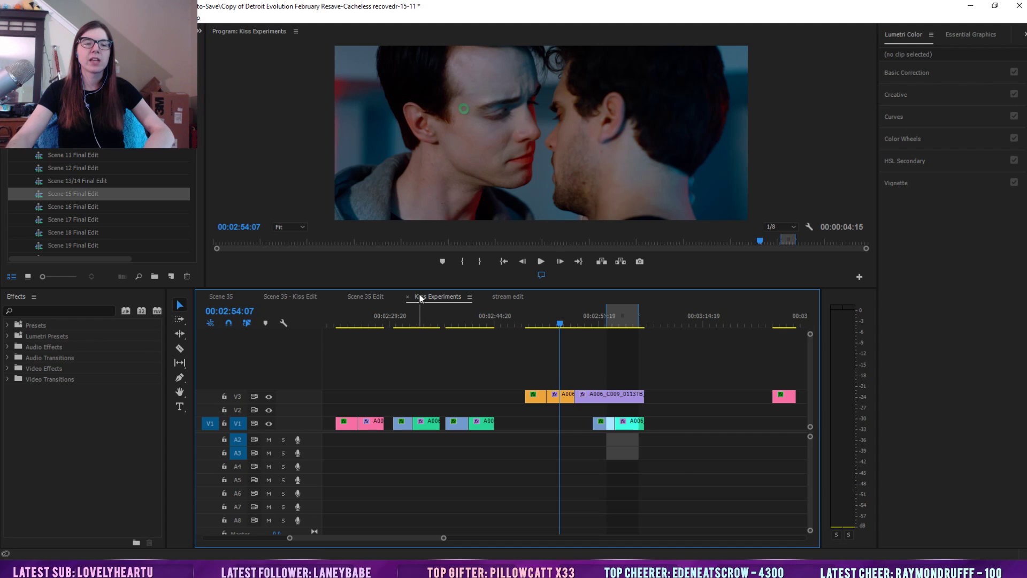
Open the Scene 35 Edit sequence and locate the kiss shot at 00:03:13:13
{"action": "left_click_drag", "start_coordinate": [444, 538], "coordinate": [452, 538]}
{"action": "left_click", "coordinate": [369, 298]}
{"action": "left_click", "coordinate": [513, 322]}
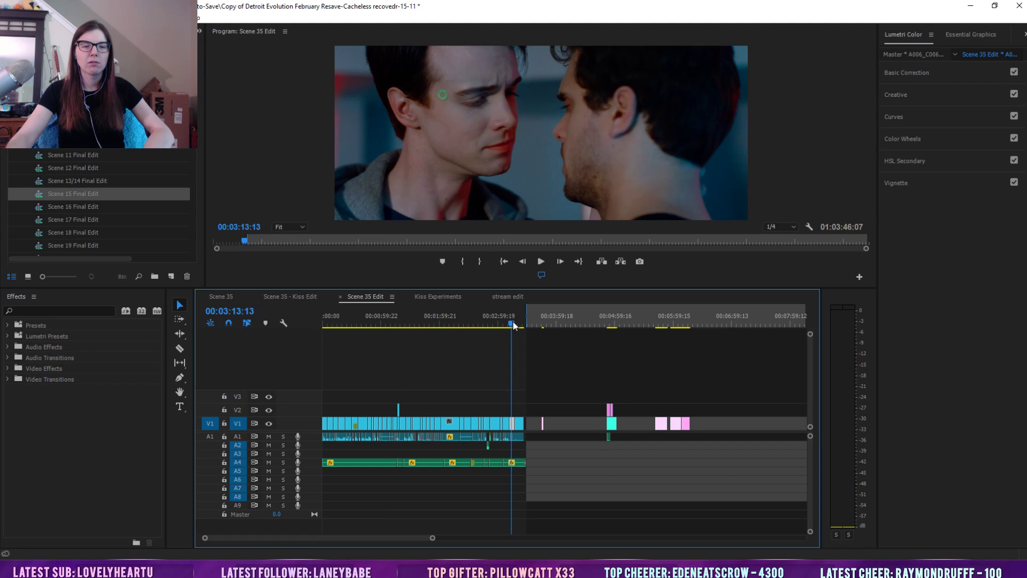
{"action": "left_click_drag", "start_coordinate": [432, 538], "coordinate": [353, 538]}
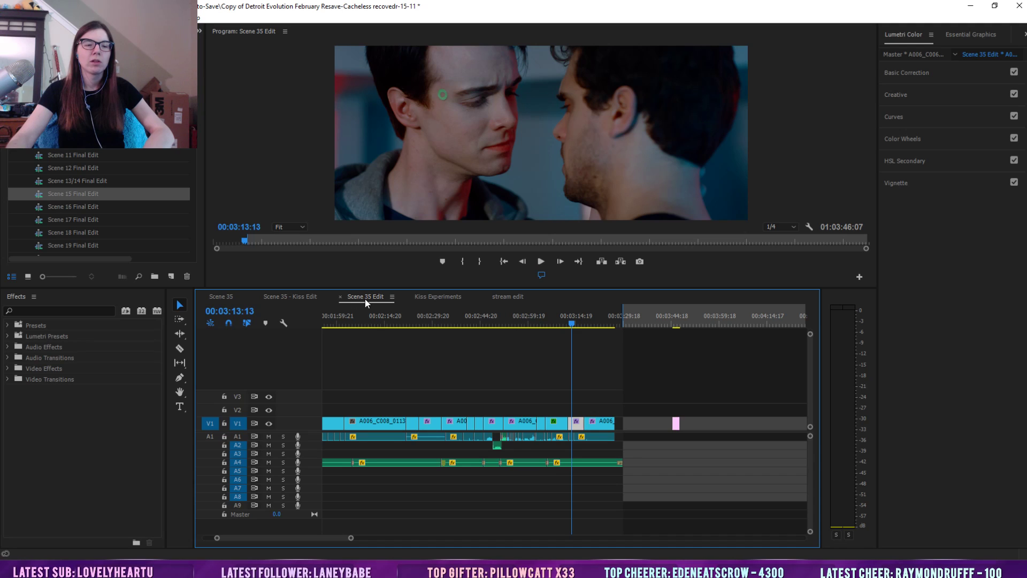
{"action": "scroll", "coordinate": [124, 203], "scroll_direction": "down", "scroll_amount": 5}
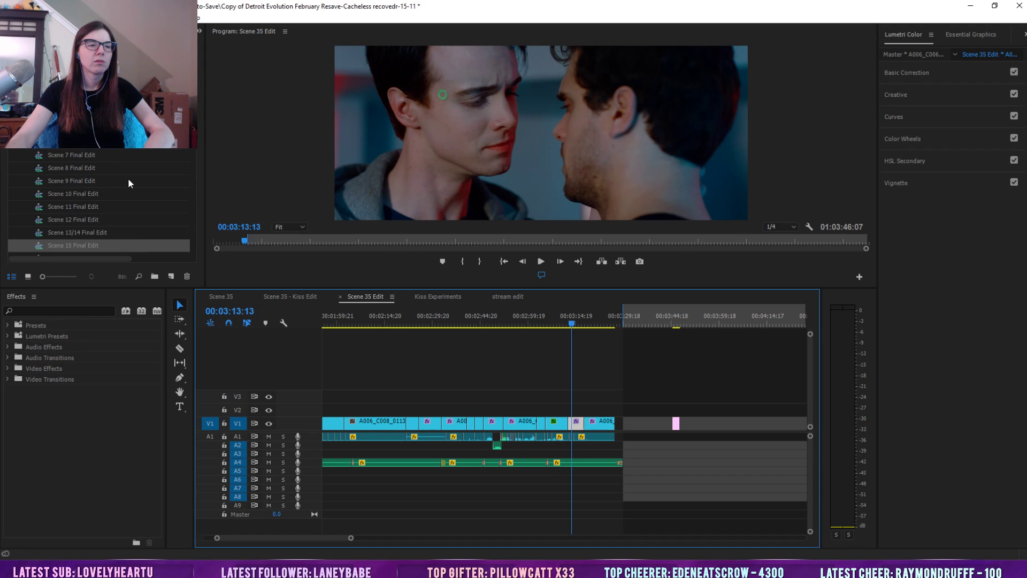
Open the Scene 35 Final Edit sequence and locate the close-up near its end at 00:03:07:18
{"action": "scroll", "coordinate": [115, 216], "scroll_direction": "down", "scroll_amount": 3}
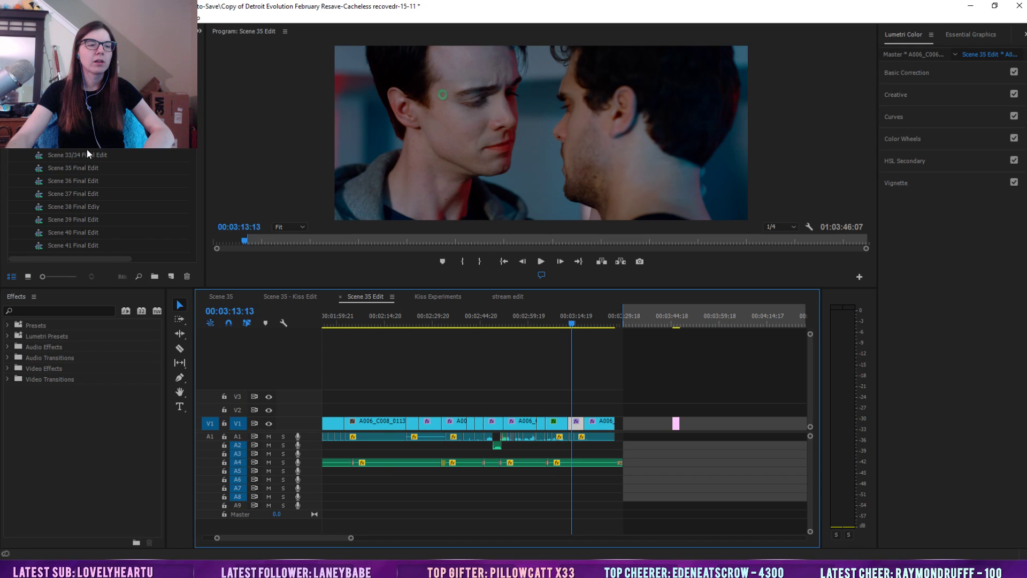
{"action": "double_click", "coordinate": [87, 167]}
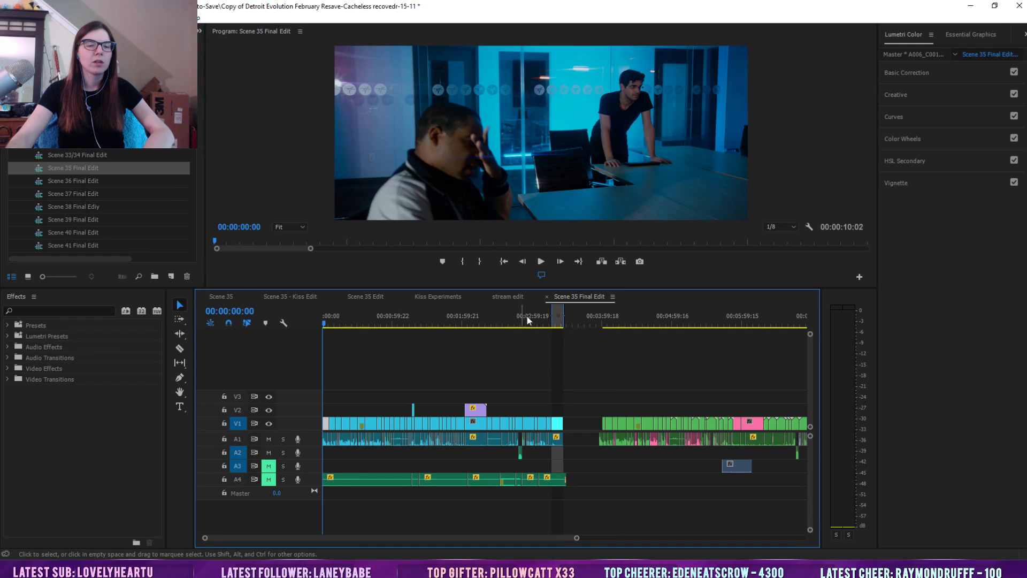
{"action": "left_click", "coordinate": [549, 313]}
{"action": "left_click_drag", "start_coordinate": [576, 537], "coordinate": [471, 538]}
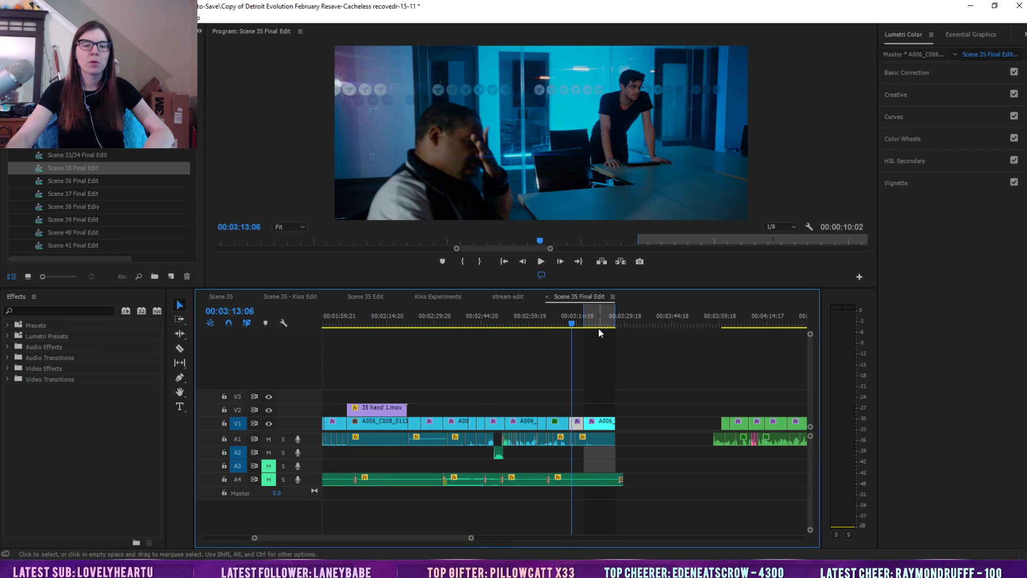
{"action": "left_click_drag", "start_coordinate": [575, 323], "coordinate": [554, 325]}
{"action": "left_click", "coordinate": [528, 365]}
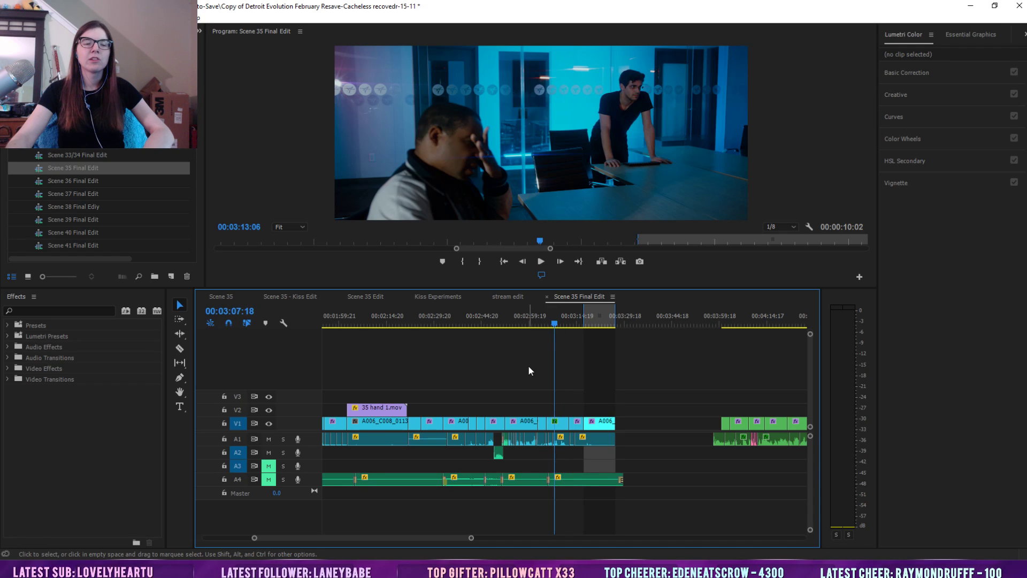
{"action": "left_click", "coordinate": [554, 441]}
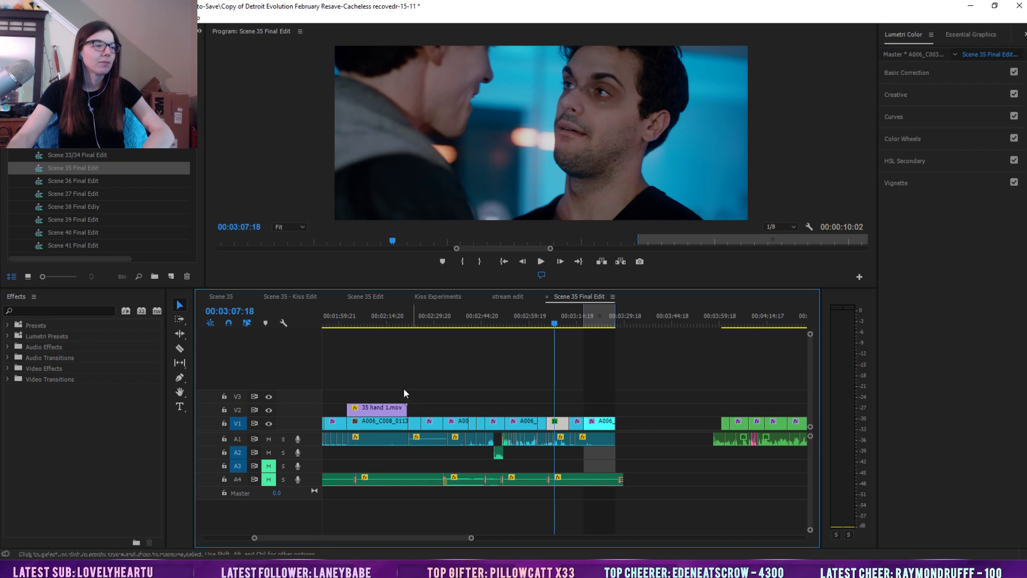
Locate the kiss shot at 00:02:37:15 in Scene 35 Final Edit and view the whole scene's cut
{"action": "left_click_drag", "start_coordinate": [471, 541], "coordinate": [502, 538]}
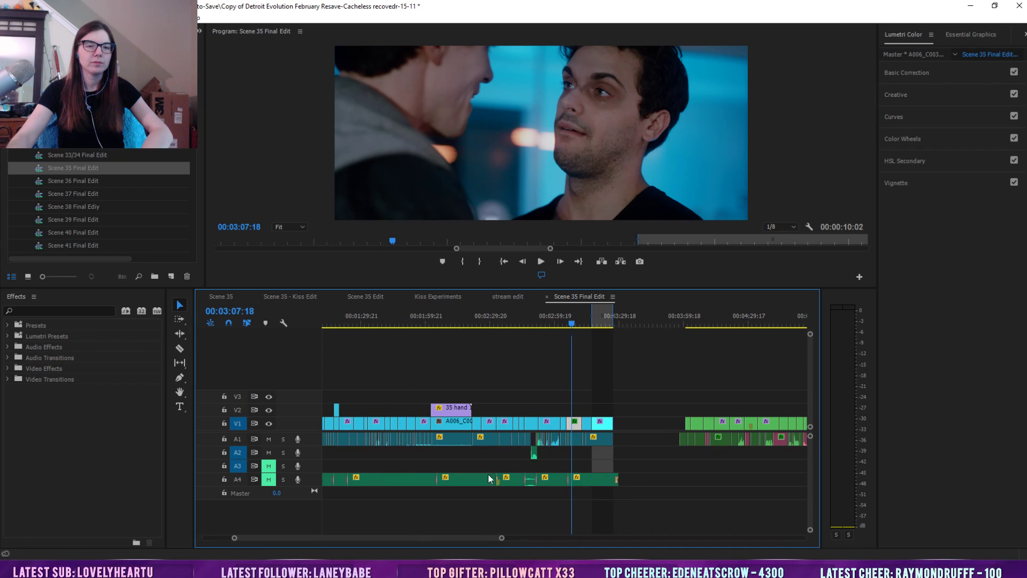
{"action": "left_click", "coordinate": [507, 324]}
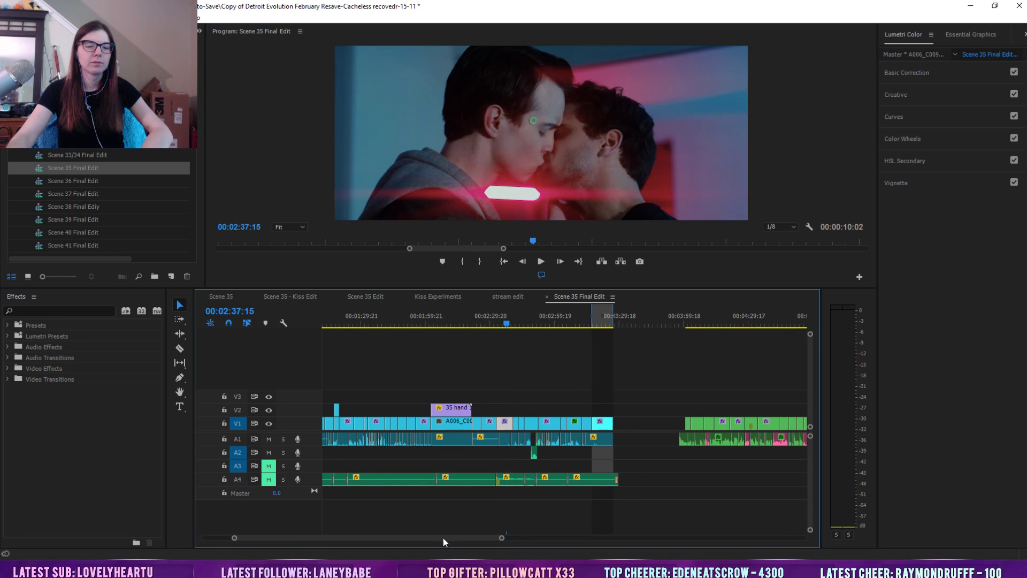
{"action": "left_click_drag", "start_coordinate": [443, 537], "coordinate": [402, 538]}
{"action": "left_click_drag", "start_coordinate": [475, 540], "coordinate": [495, 540]}
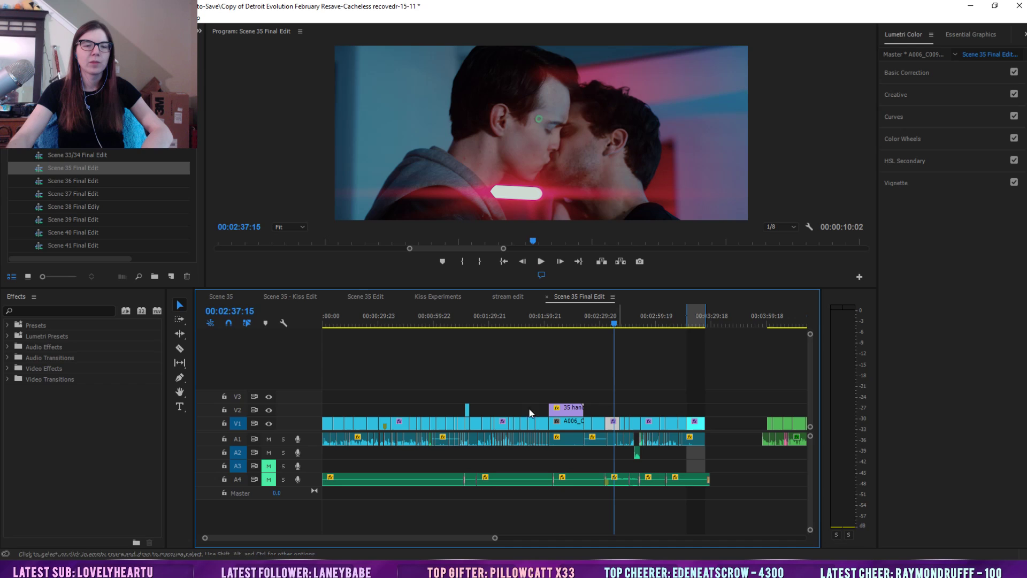
Open the Scene 35 sequence and look over the groups of takes surrounding 01:27:38:23
{"action": "left_click", "coordinate": [227, 296]}
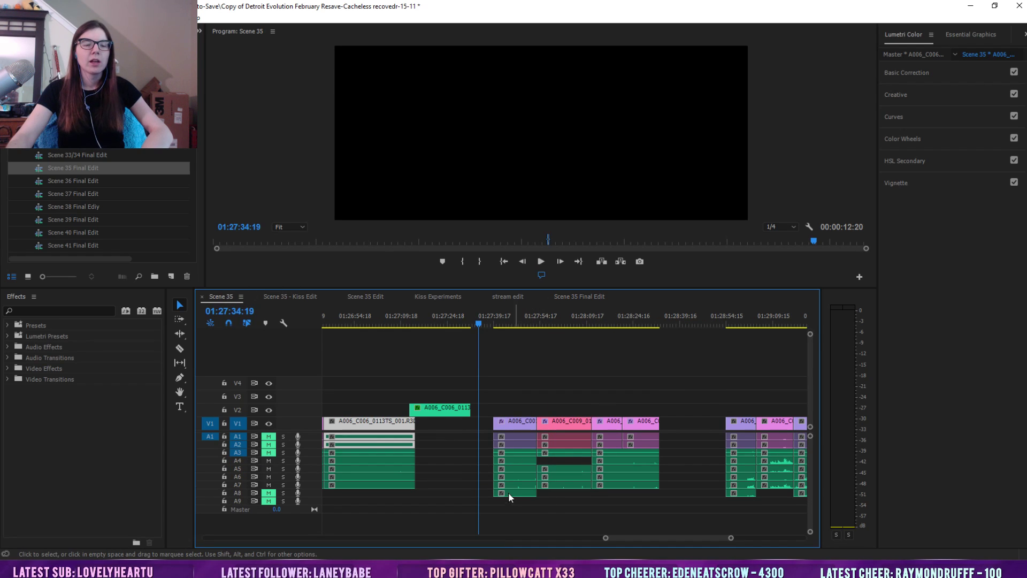
{"action": "left_click", "coordinate": [493, 323]}
{"action": "left_click_drag", "start_coordinate": [606, 538], "coordinate": [513, 541]}
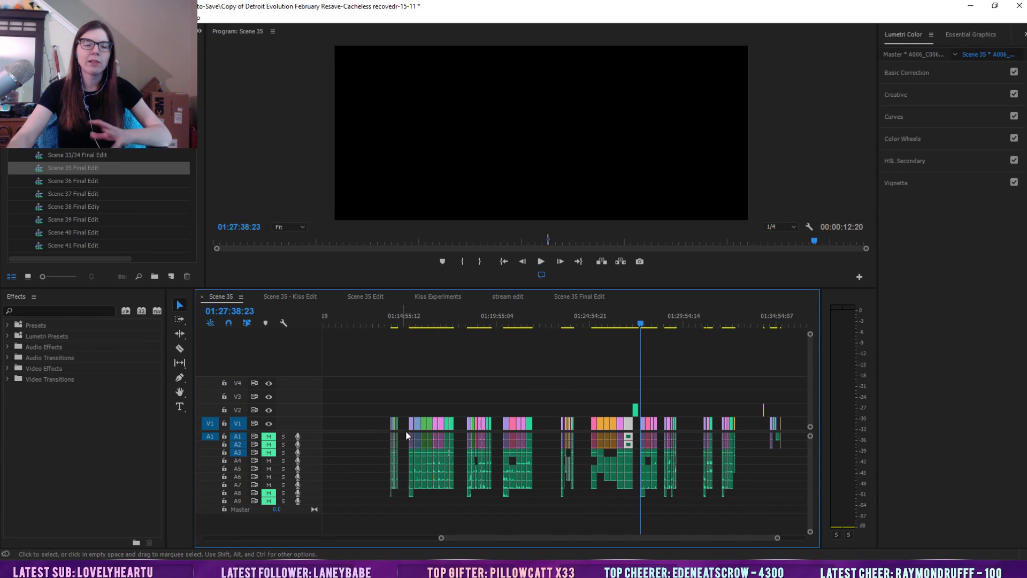
{"action": "left_click_drag", "start_coordinate": [779, 539], "coordinate": [771, 540]}
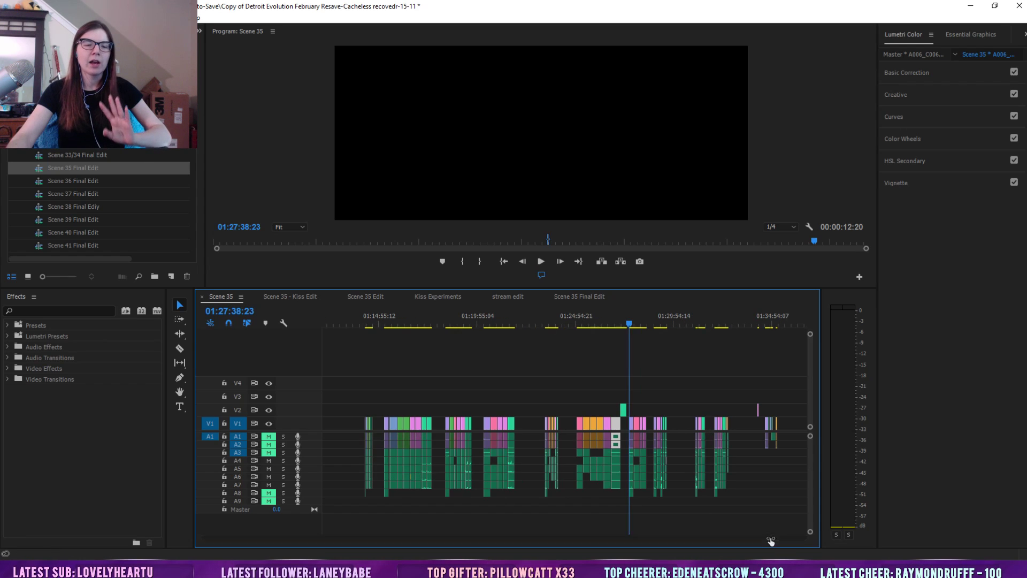
Open the Scene 35 - Kiss Edit sequence, turn off solo on A7, and review the edit's opening around 00:09:54:23
{"action": "left_click", "coordinate": [303, 302]}
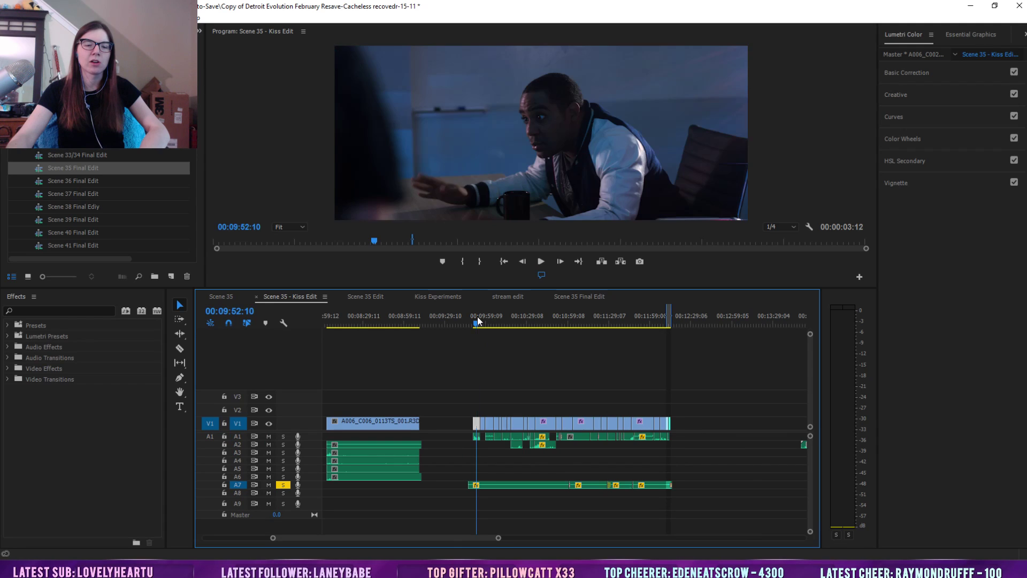
{"action": "left_click", "coordinate": [283, 484]}
{"action": "left_click_drag", "start_coordinate": [498, 537], "coordinate": [455, 538]}
{"action": "left_click_drag", "start_coordinate": [392, 321], "coordinate": [418, 325]}
{"action": "left_click_drag", "start_coordinate": [421, 325], "coordinate": [397, 326]}
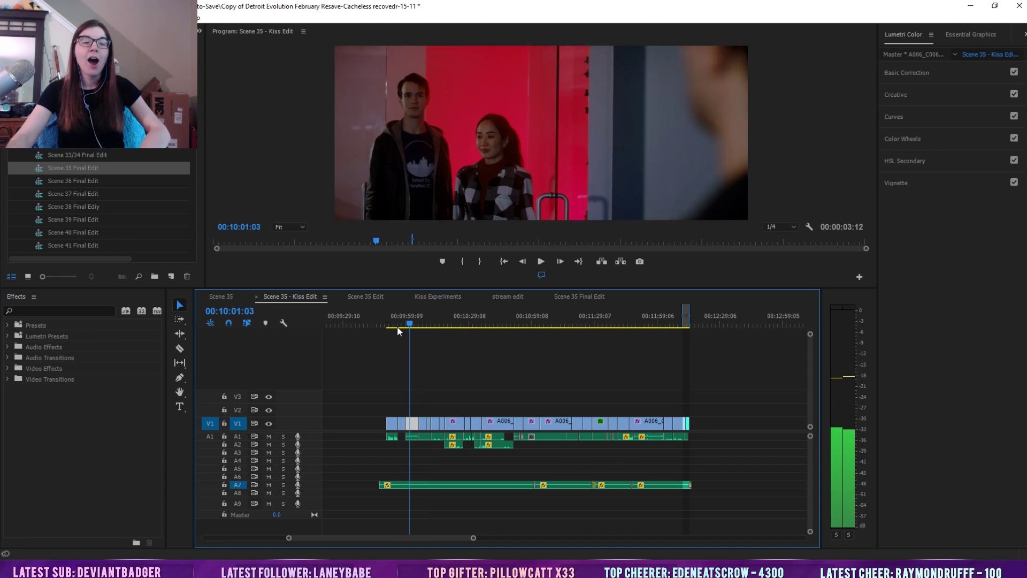
{"action": "left_click", "coordinate": [460, 371]}
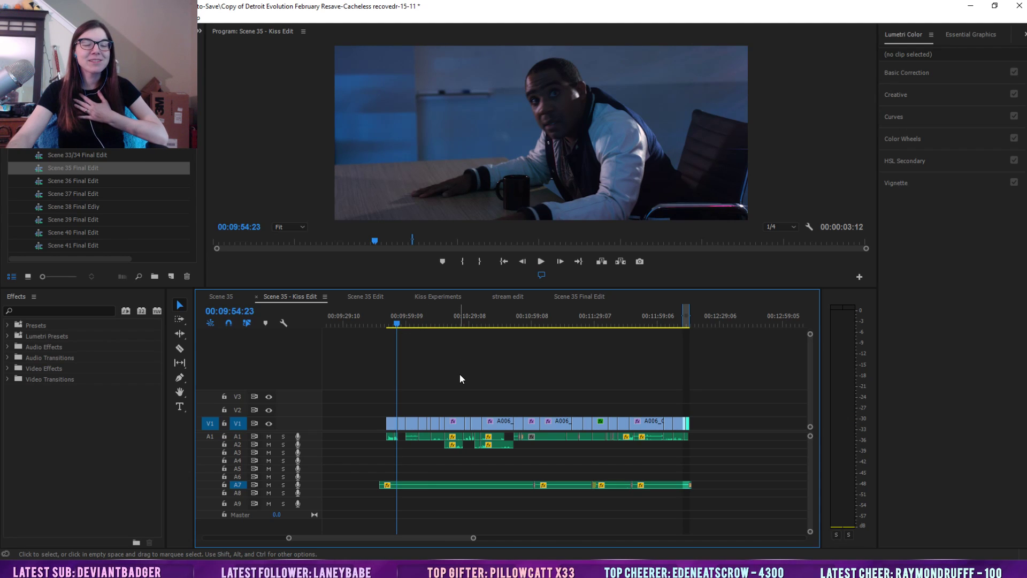
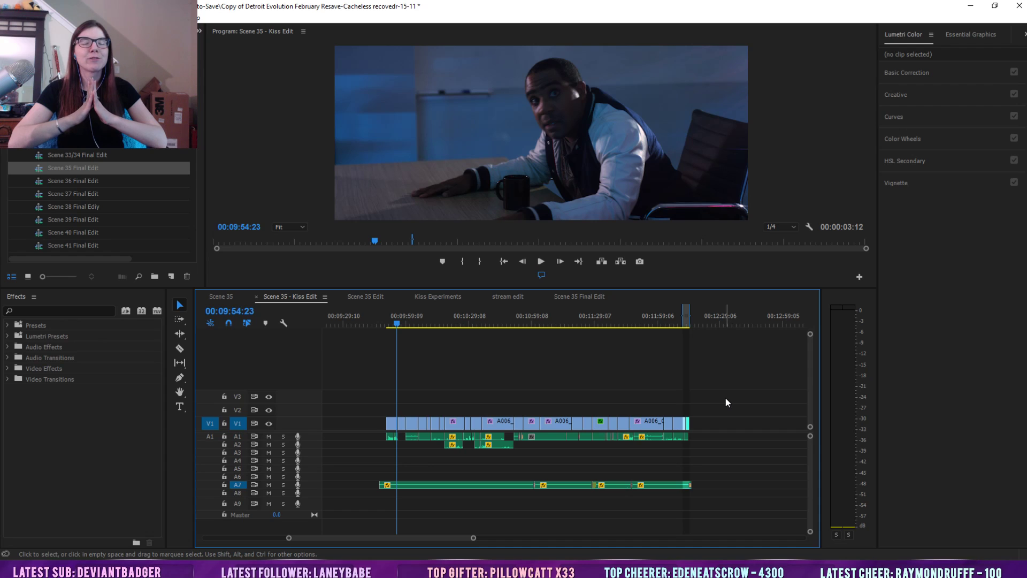
Reveal the source of the first music clip on A7 in the project, and clear the clip selection
{"action": "right_click", "coordinate": [454, 486]}
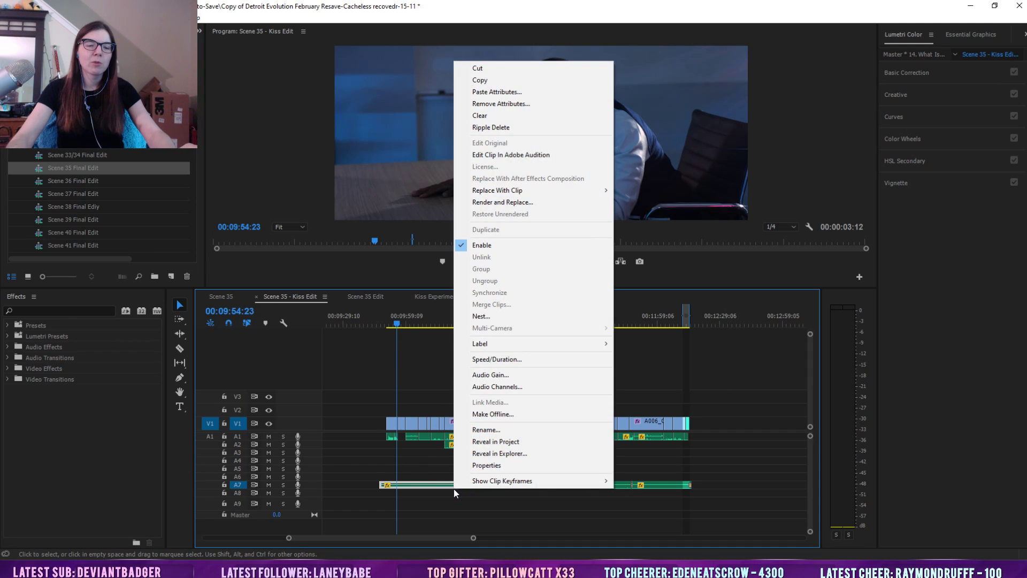
{"action": "left_click", "coordinate": [516, 441]}
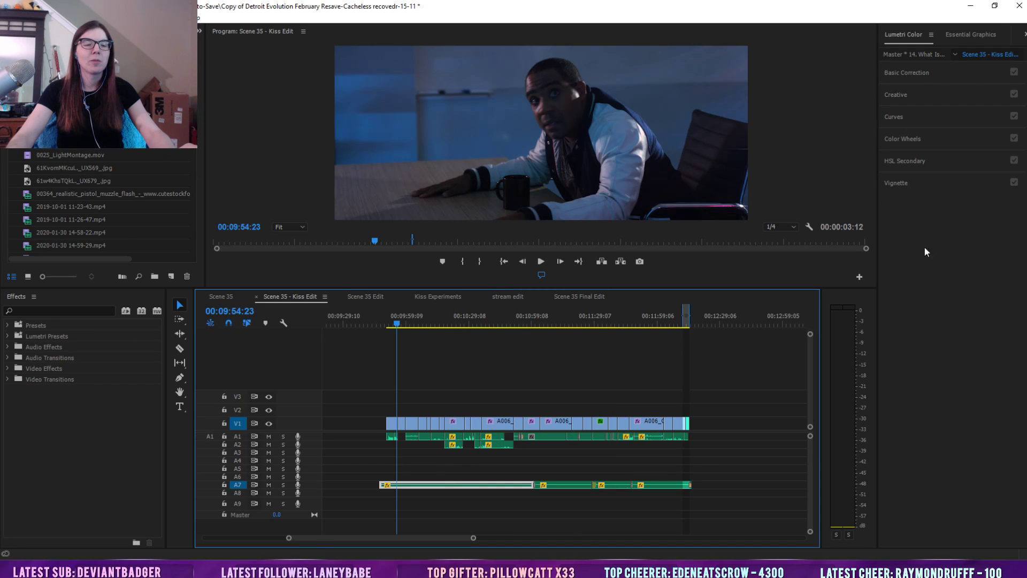
{"action": "left_click", "coordinate": [745, 394]}
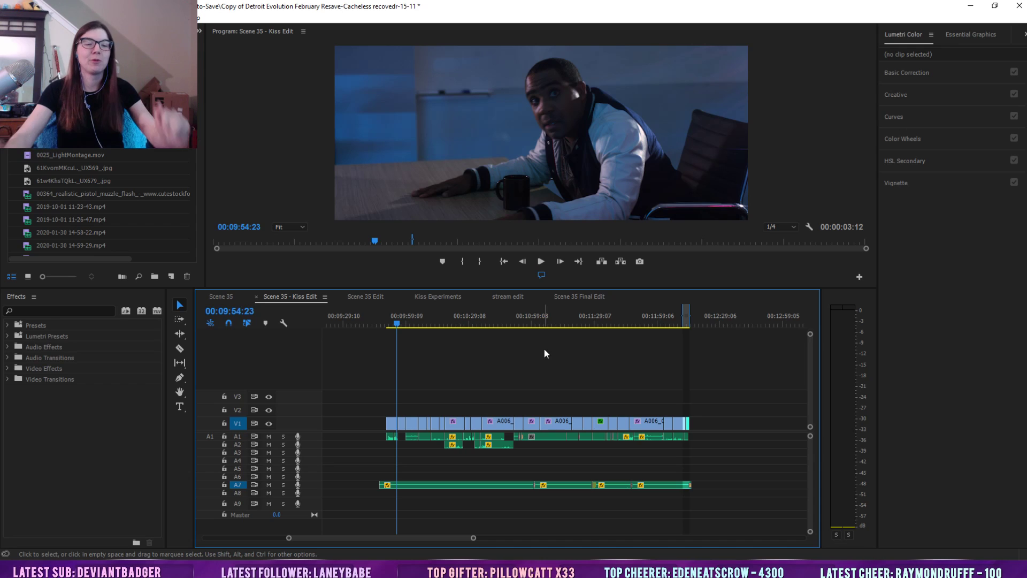
Play the Kiss Edit from 00:10:16:13 and lower the playback resolution to 1/8
{"action": "left_click", "coordinate": [443, 316]}
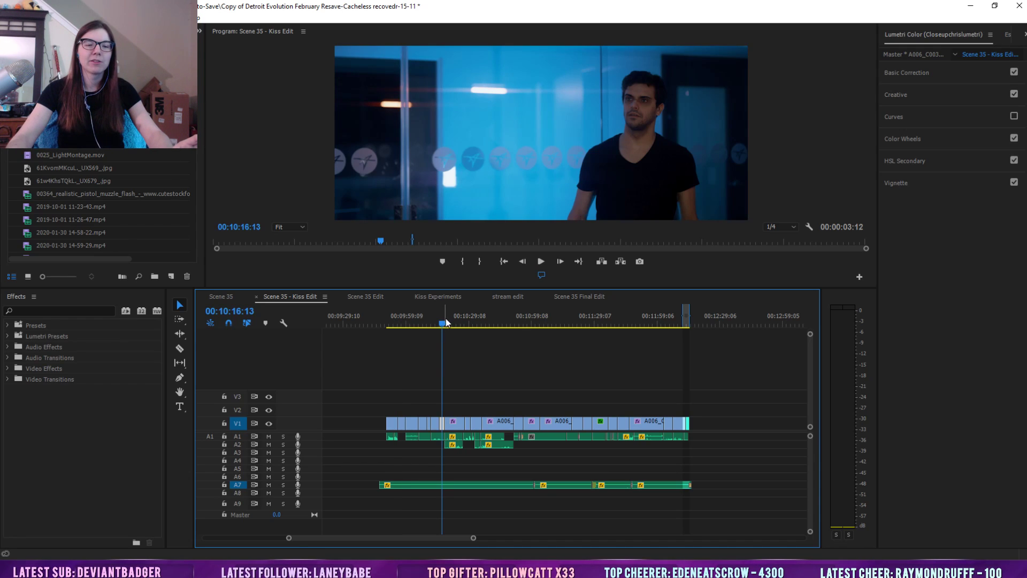
{"action": "left_click", "coordinate": [505, 374]}
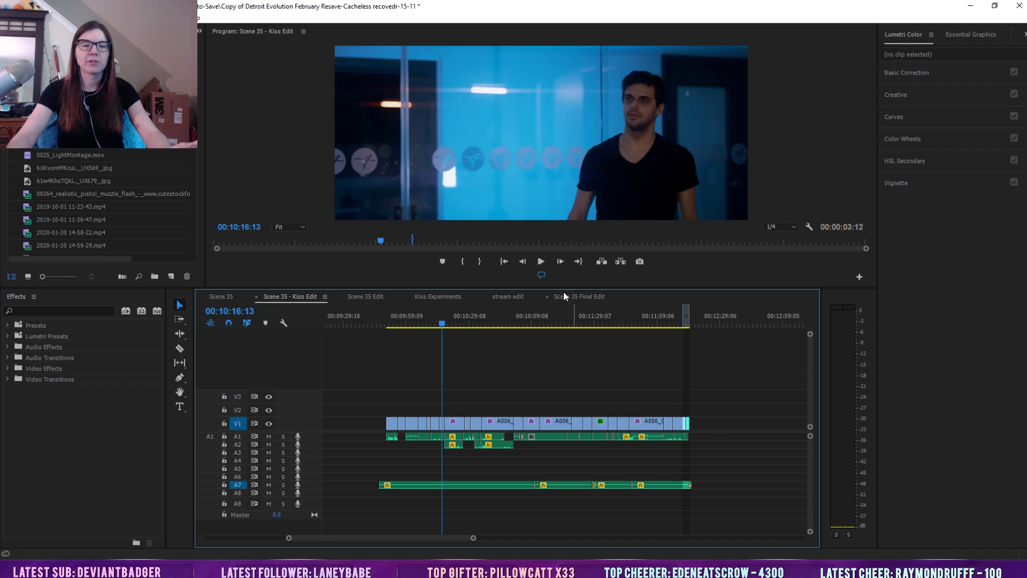
{"action": "left_click", "coordinate": [543, 263]}
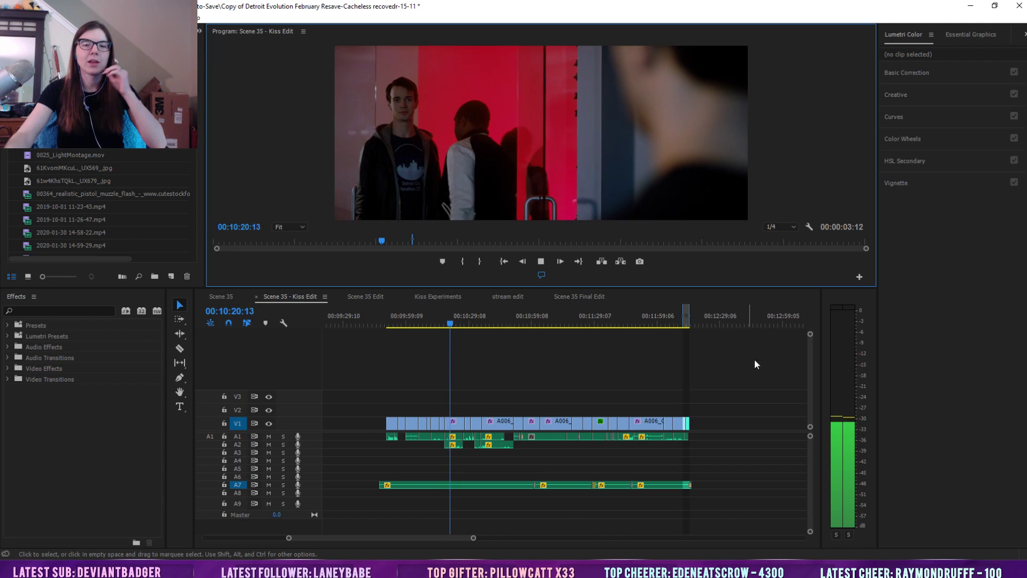
{"action": "left_click", "coordinate": [779, 226]}
{"action": "left_click", "coordinate": [787, 274]}
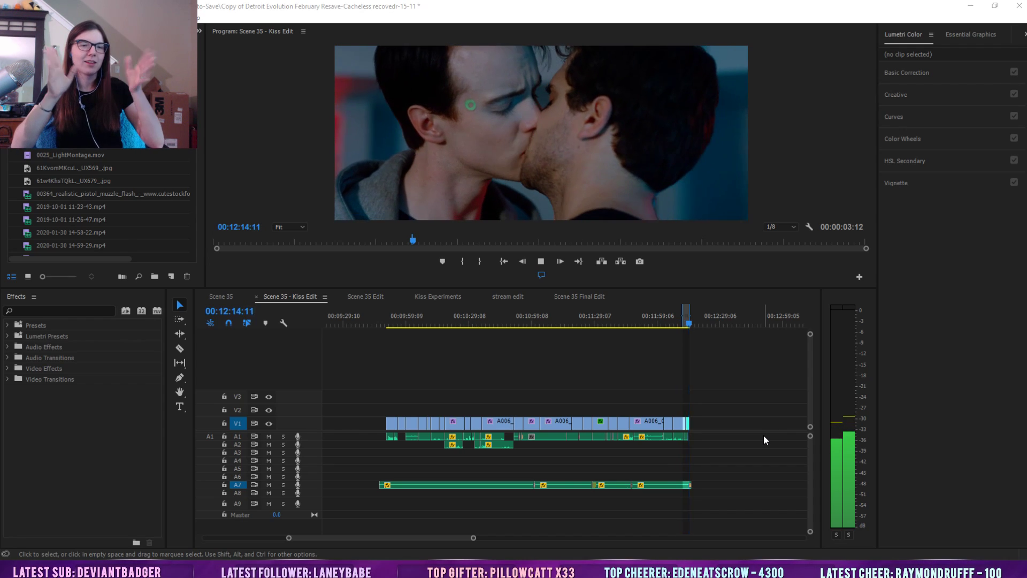
Stop playback past the end of the edit, view the full timeline, and close the Scene 35 - Kiss Edit sequence
{"action": "left_click", "coordinate": [734, 319]}
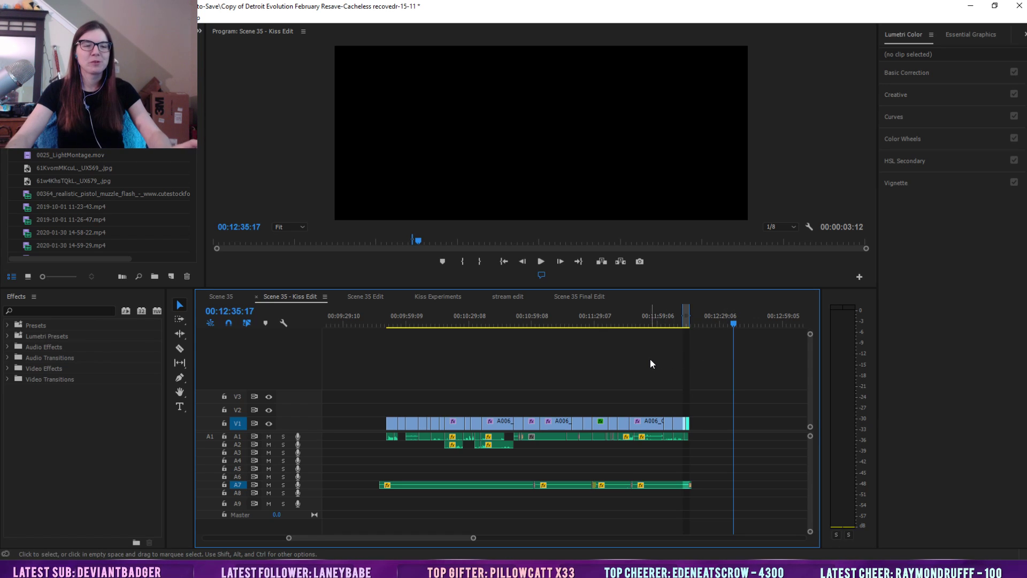
{"action": "left_click_drag", "start_coordinate": [475, 540], "coordinate": [649, 541]}
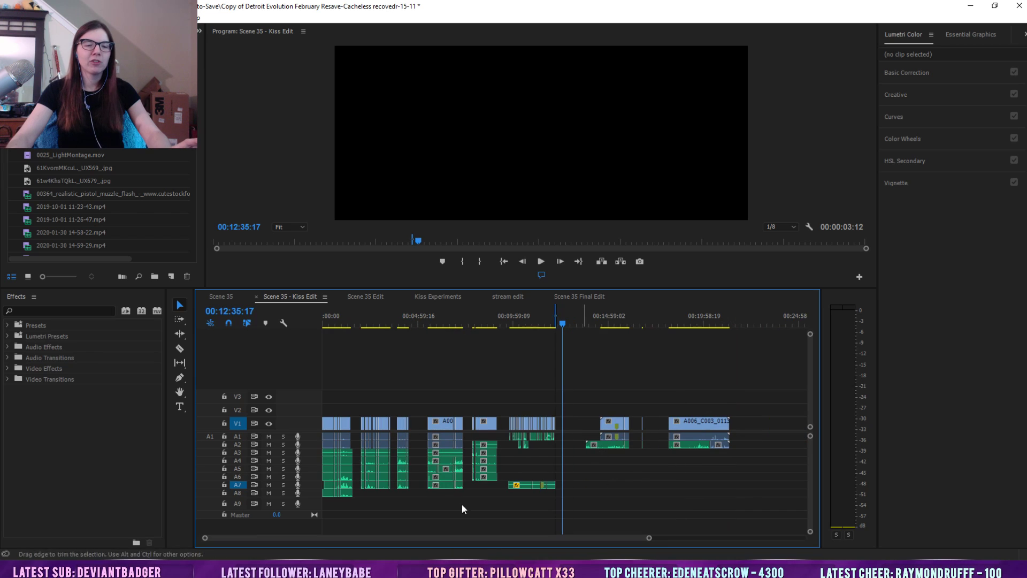
{"action": "left_click", "coordinate": [257, 296]}
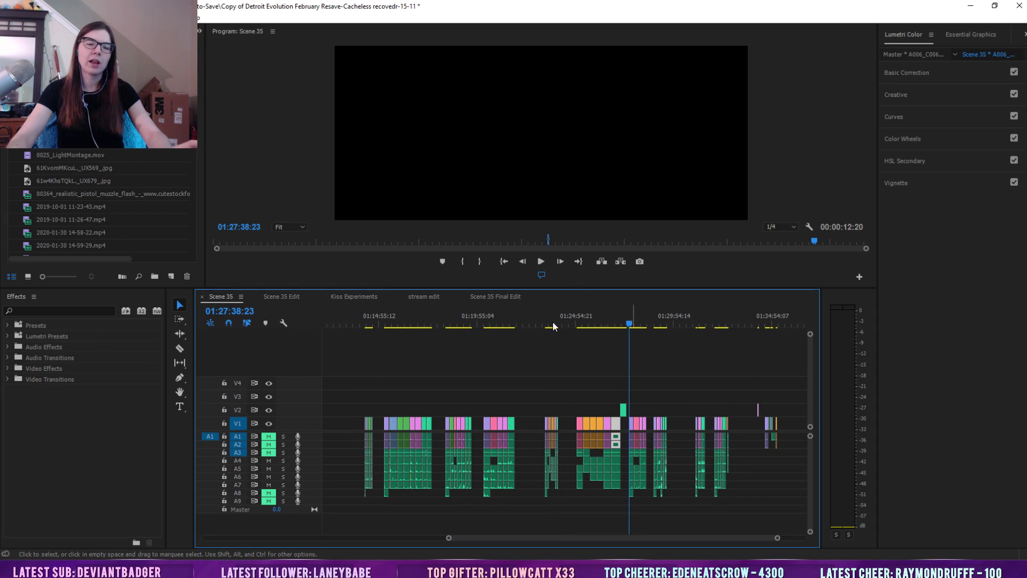
Open Scene 35 Edit and play the cut from 00:01:15:01 into the short overlay clip on V2
{"action": "left_click", "coordinate": [291, 297]}
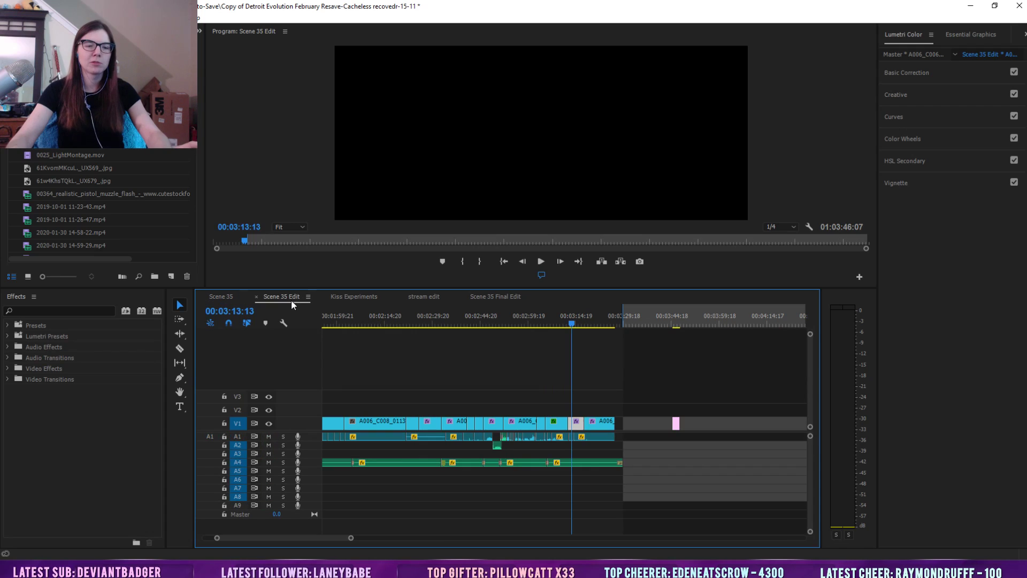
{"action": "left_click_drag", "start_coordinate": [351, 538], "coordinate": [436, 542]}
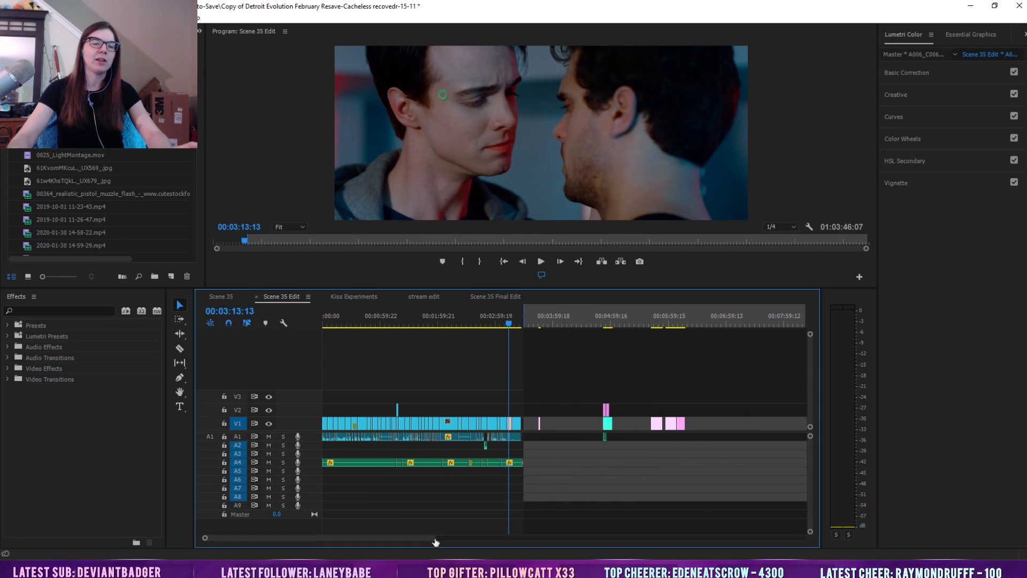
{"action": "left_click", "coordinate": [386, 318]}
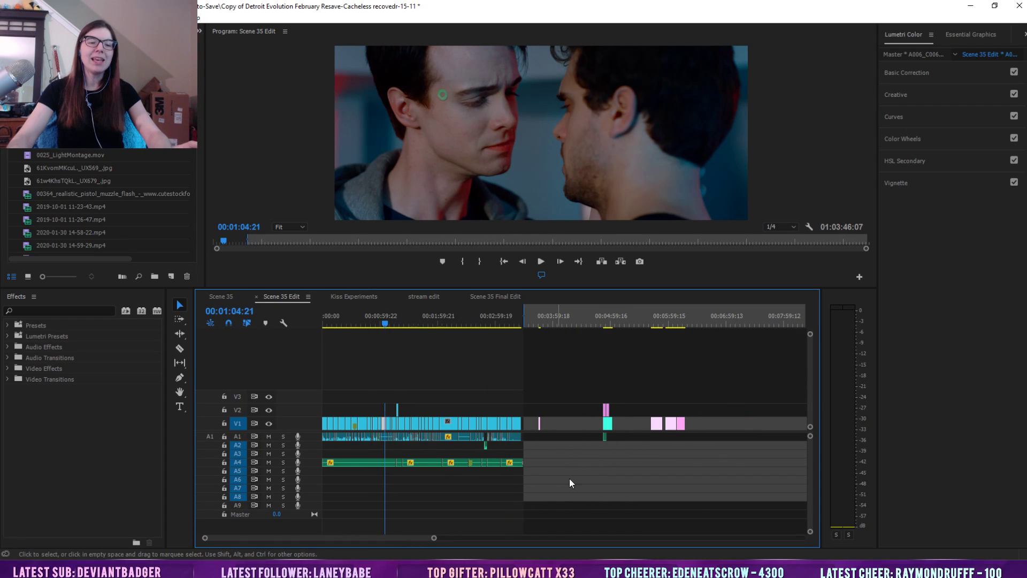
{"action": "left_click_drag", "start_coordinate": [436, 538], "coordinate": [378, 527]}
{"action": "left_click", "coordinate": [665, 368]}
{"action": "left_click", "coordinate": [641, 318]}
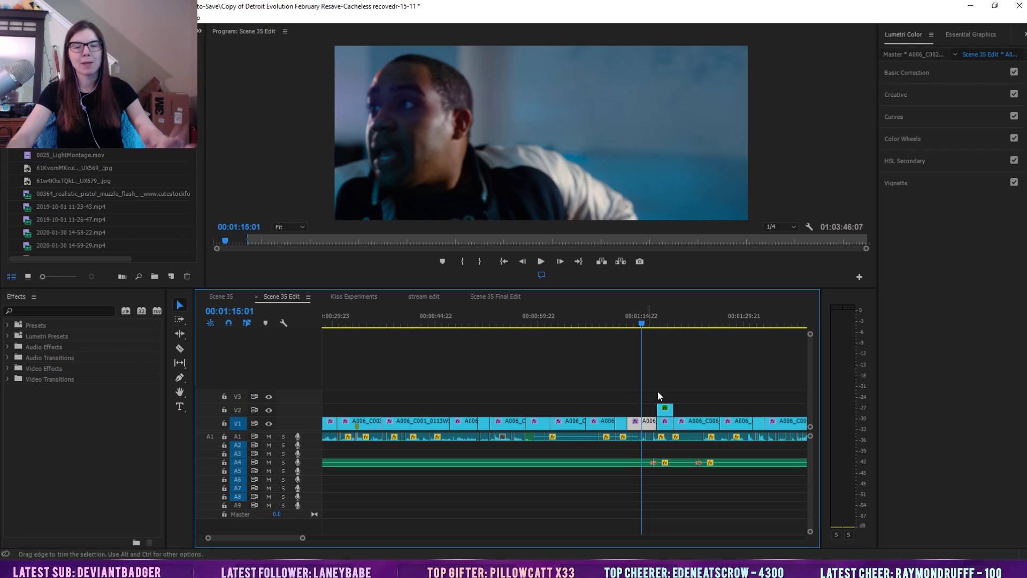
{"action": "left_click", "coordinate": [539, 261]}
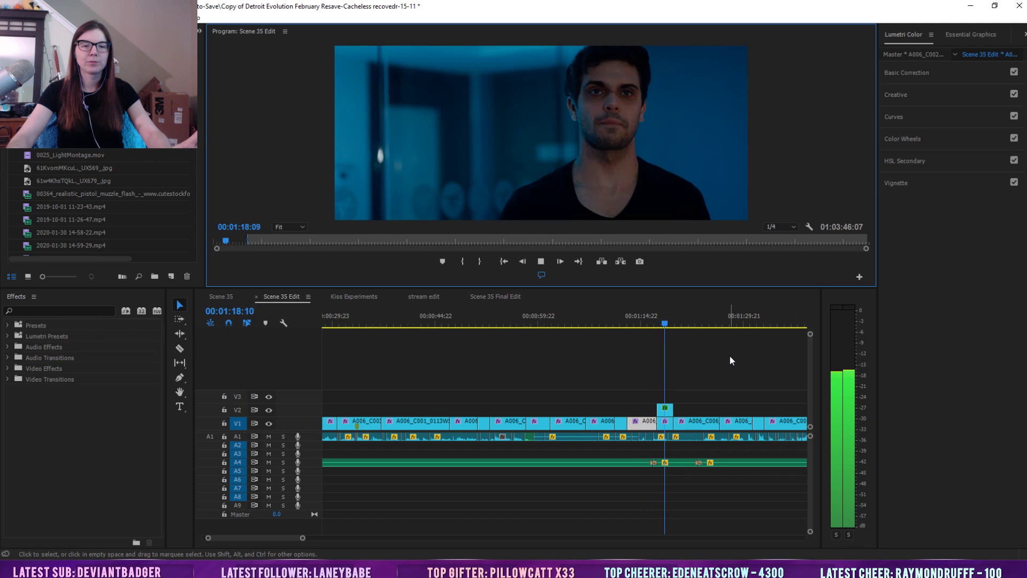
{"action": "left_click", "coordinate": [663, 316]}
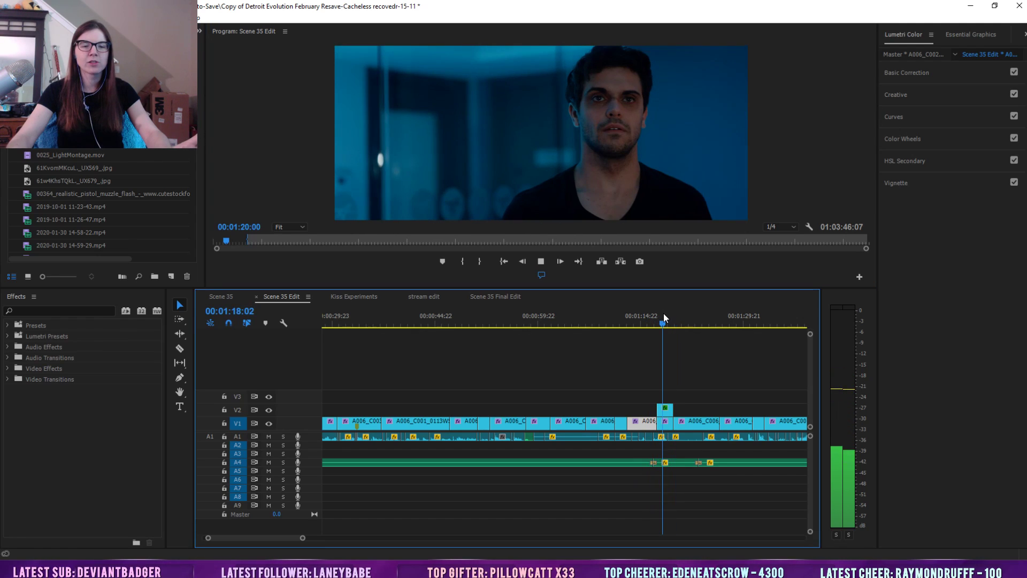
Try the cut without the short V2 overlay by moving that clip further along V2, play it, and undo the move
{"action": "left_click_drag", "start_coordinate": [670, 409], "coordinate": [724, 410]}
{"action": "left_click_drag", "start_coordinate": [661, 324], "coordinate": [647, 306]}
{"action": "key", "text": "space"}
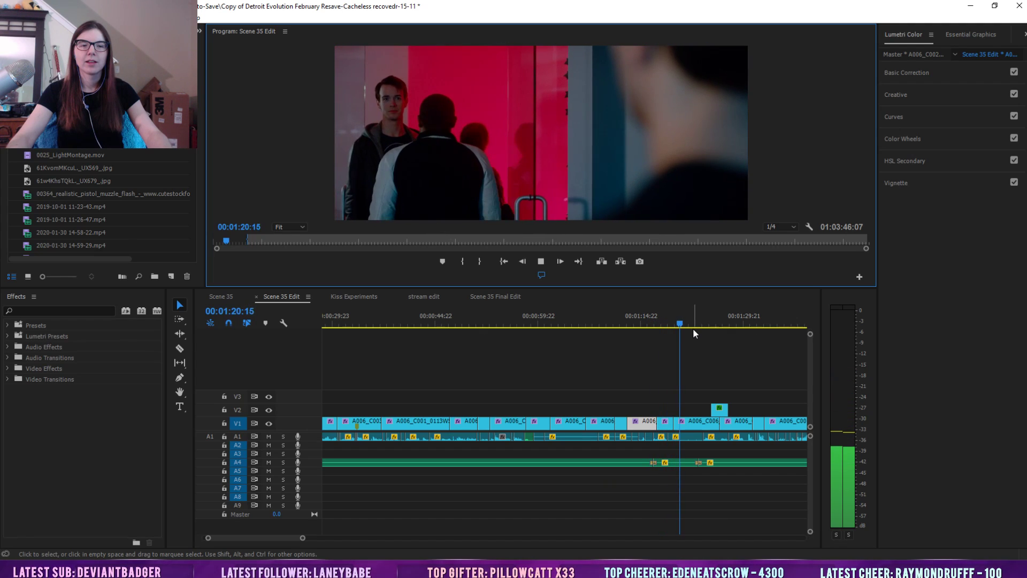
{"action": "key", "text": "space"}
{"action": "key", "text": "ctrl+z"}
Replay the cut with the V2 overlay from about 00:01:18 and return to 00:01:17:17
{"action": "left_click", "coordinate": [663, 323]}
{"action": "left_click", "coordinate": [541, 261]}
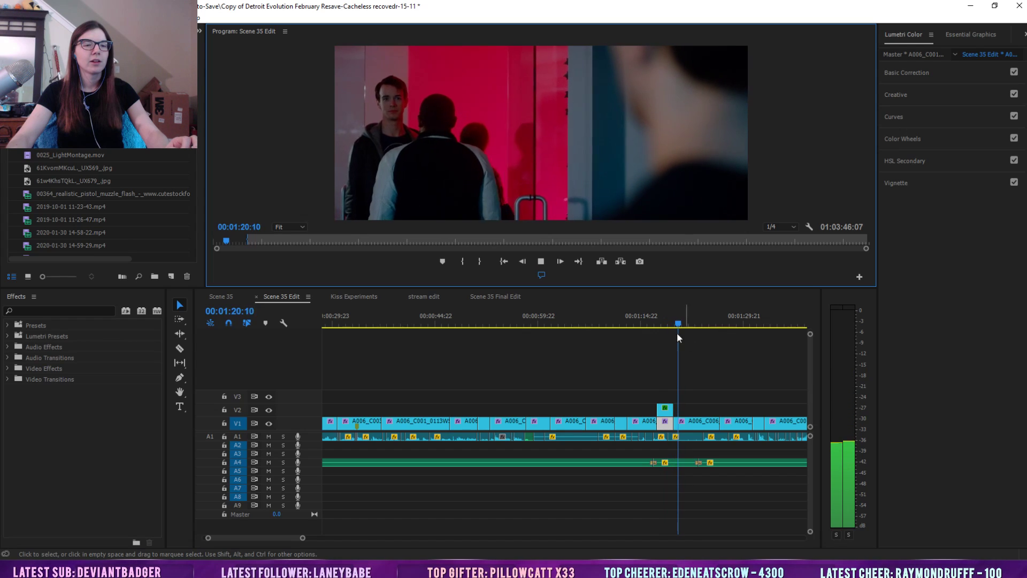
{"action": "left_click", "coordinate": [661, 323]}
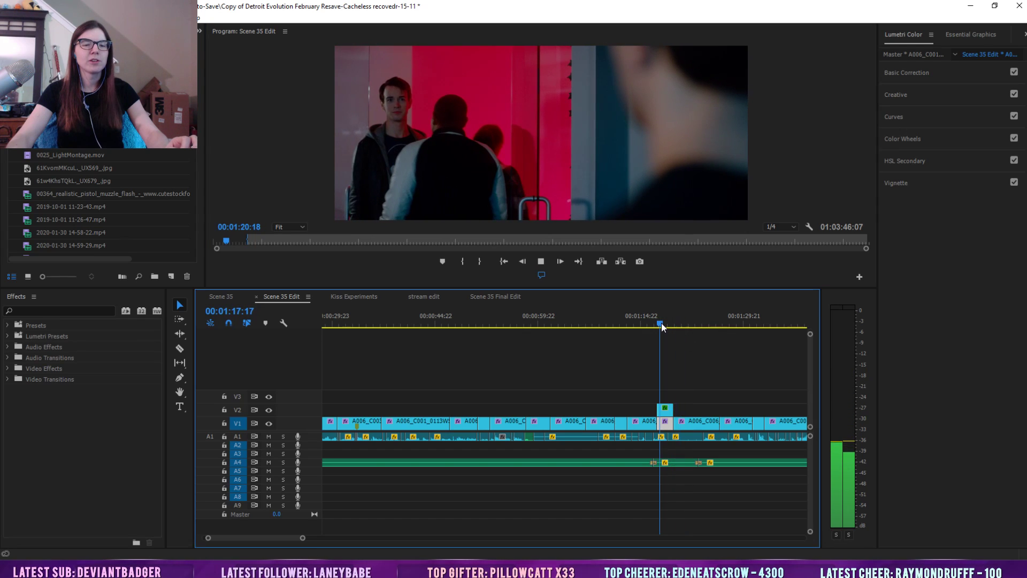
Check the clip options of the short V2 overlay in Scene 35 Edit and view the preceding shot at 00:01:17:02
{"action": "left_click", "coordinate": [664, 409]}
{"action": "right_click", "coordinate": [665, 410]}
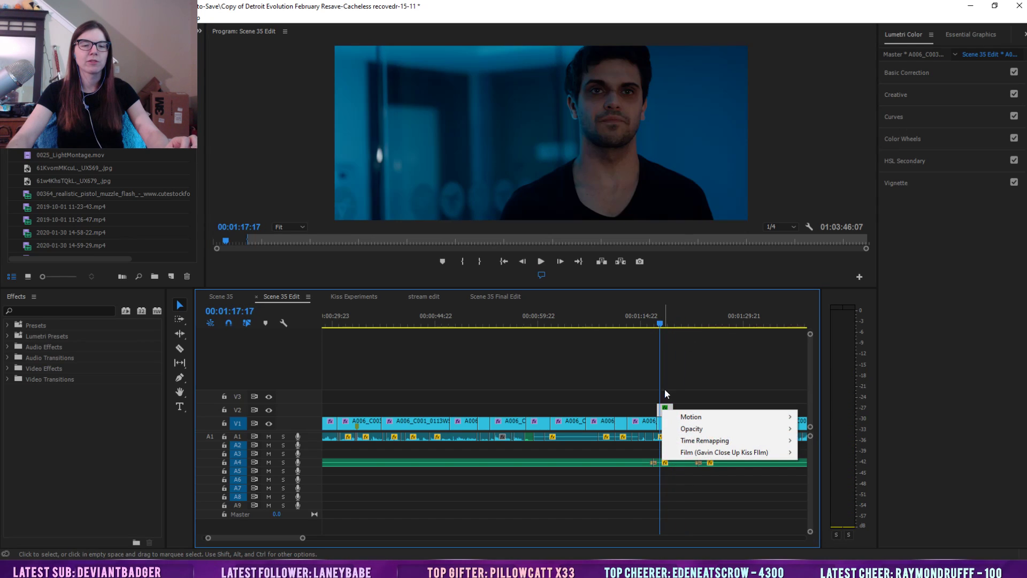
{"action": "left_click_drag", "start_coordinate": [303, 537], "coordinate": [266, 538]}
{"action": "right_click", "coordinate": [579, 409]}
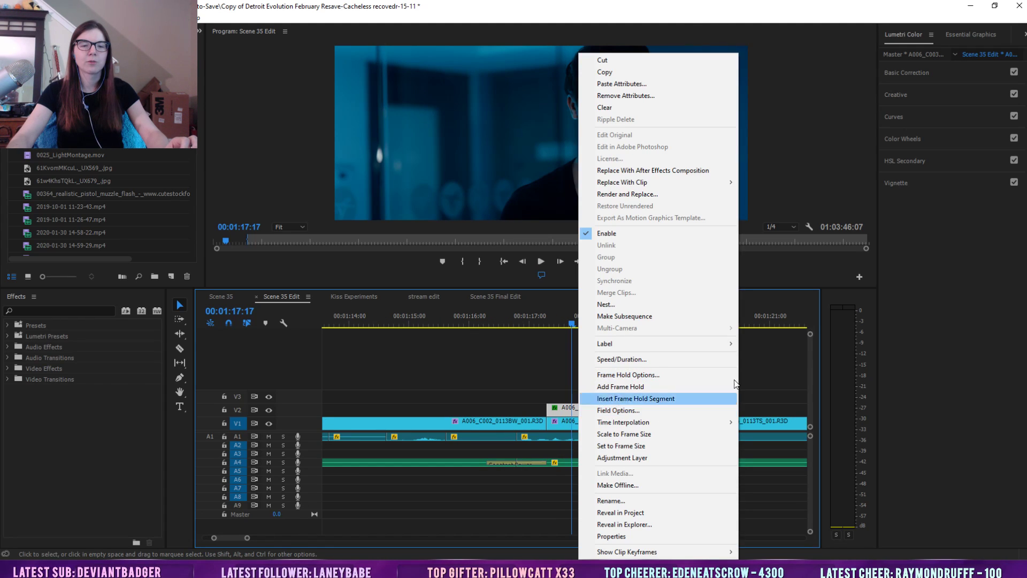
{"action": "left_click", "coordinate": [780, 355]}
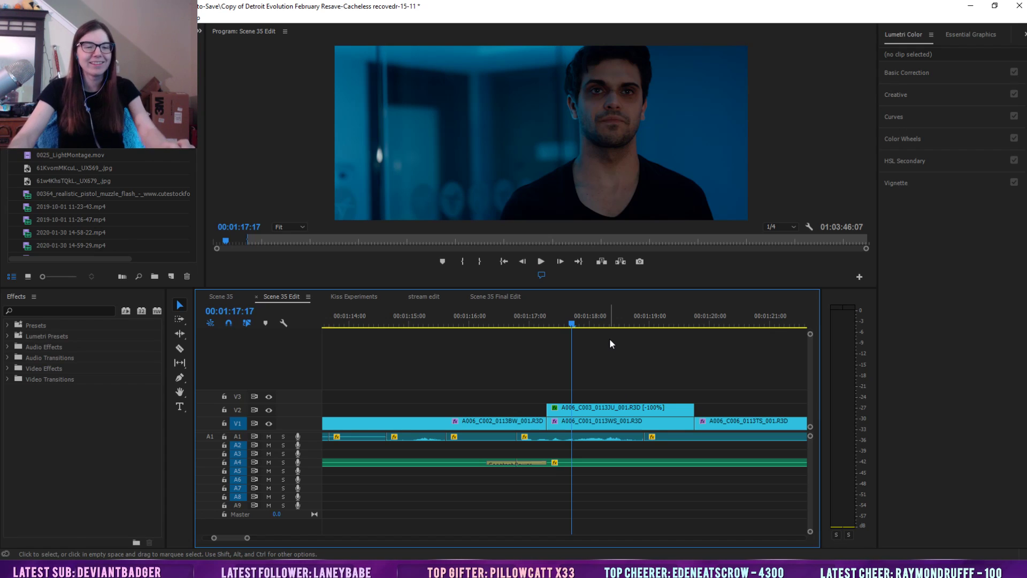
{"action": "left_click", "coordinate": [533, 324]}
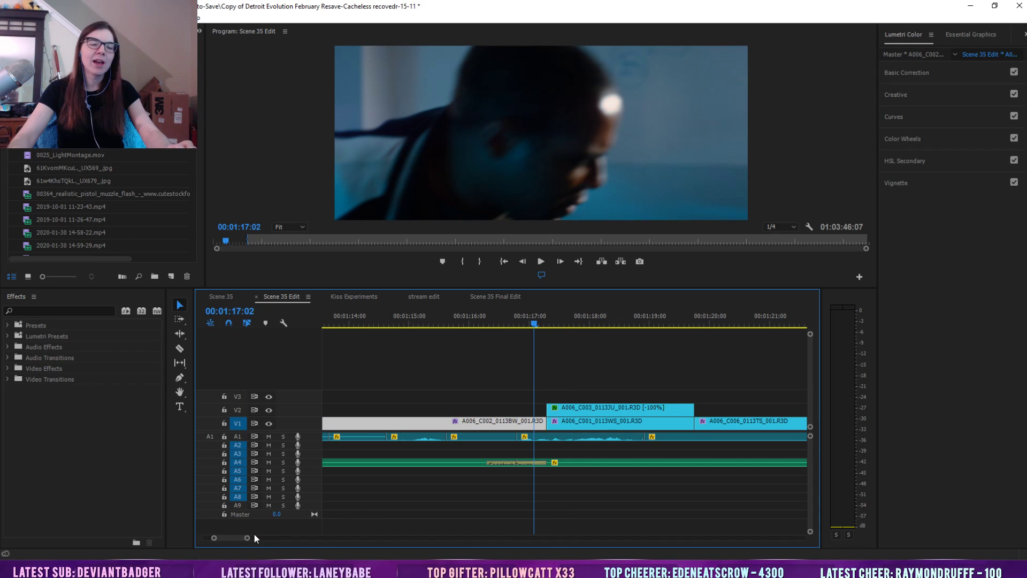
{"action": "left_click_drag", "start_coordinate": [247, 538], "coordinate": [382, 537]}
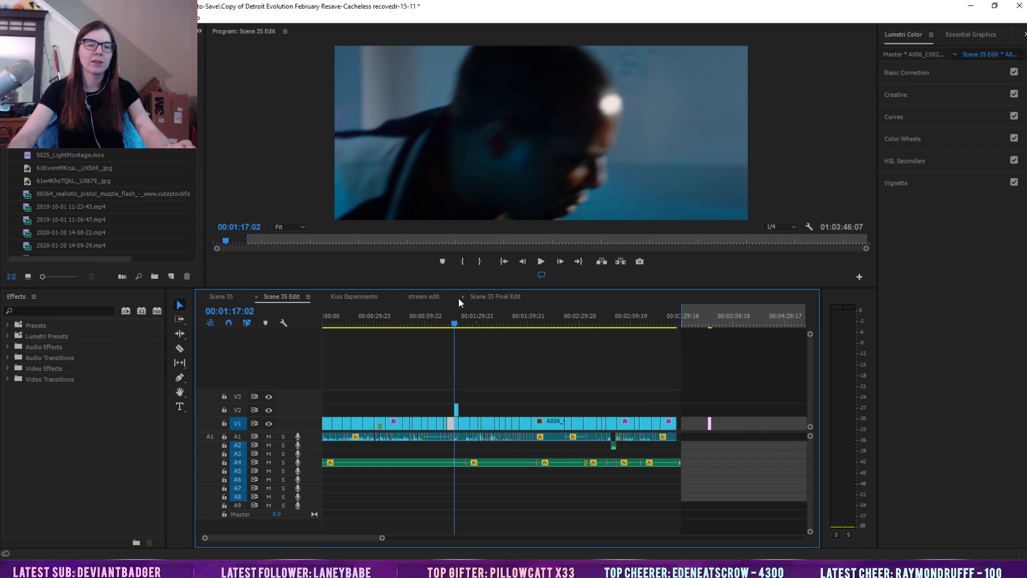
Open Scene 35 Final Edit, hide track V2, and inspect the underlying hand shot at 00:02:07:05 and 00:02:03:23
{"action": "left_click", "coordinate": [495, 296]}
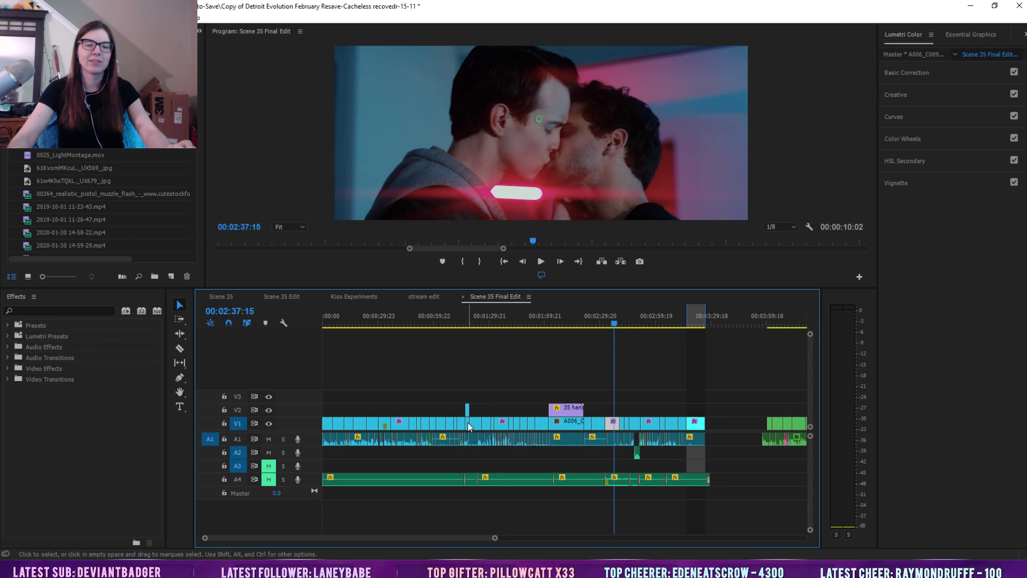
{"action": "left_click", "coordinate": [558, 320]}
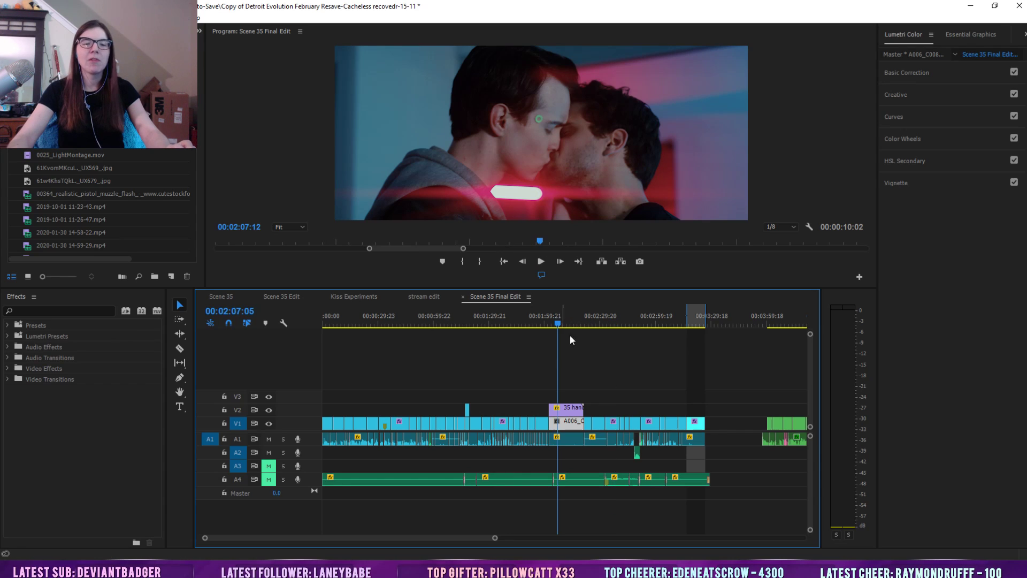
{"action": "left_click_drag", "start_coordinate": [495, 538], "coordinate": [476, 538]}
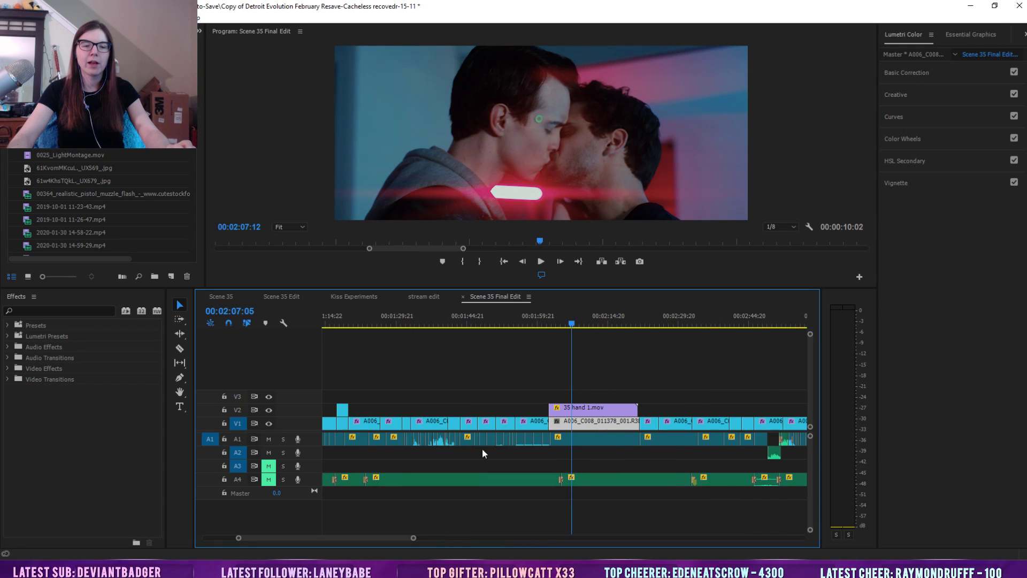
{"action": "left_click", "coordinate": [269, 410]}
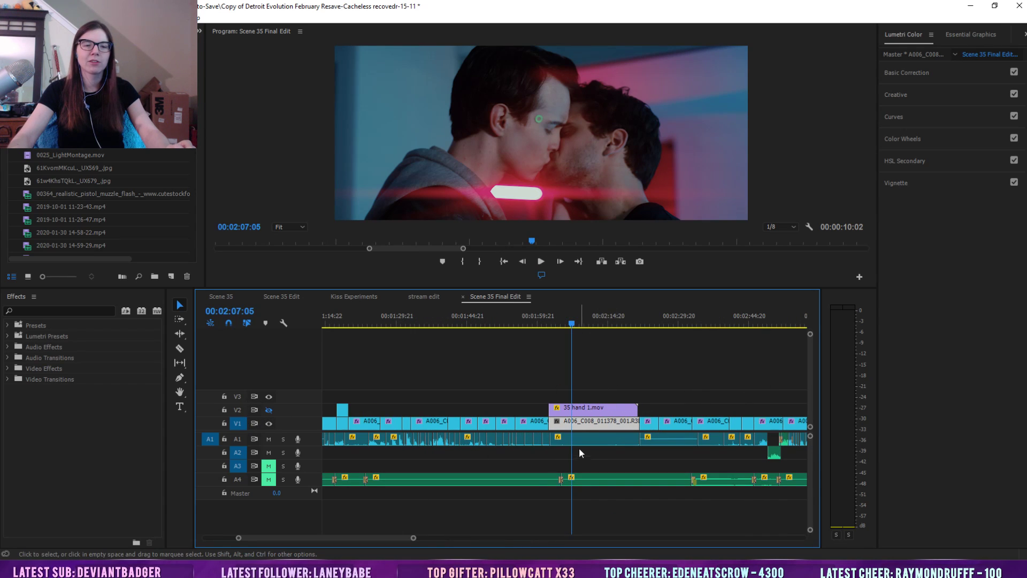
{"action": "left_click", "coordinate": [591, 355]}
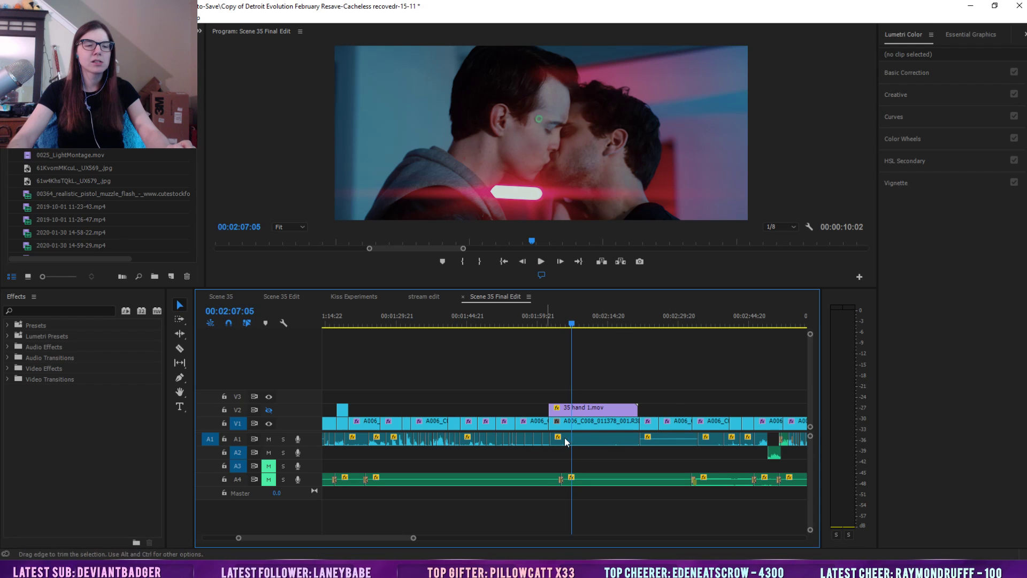
{"action": "left_click", "coordinate": [572, 423]}
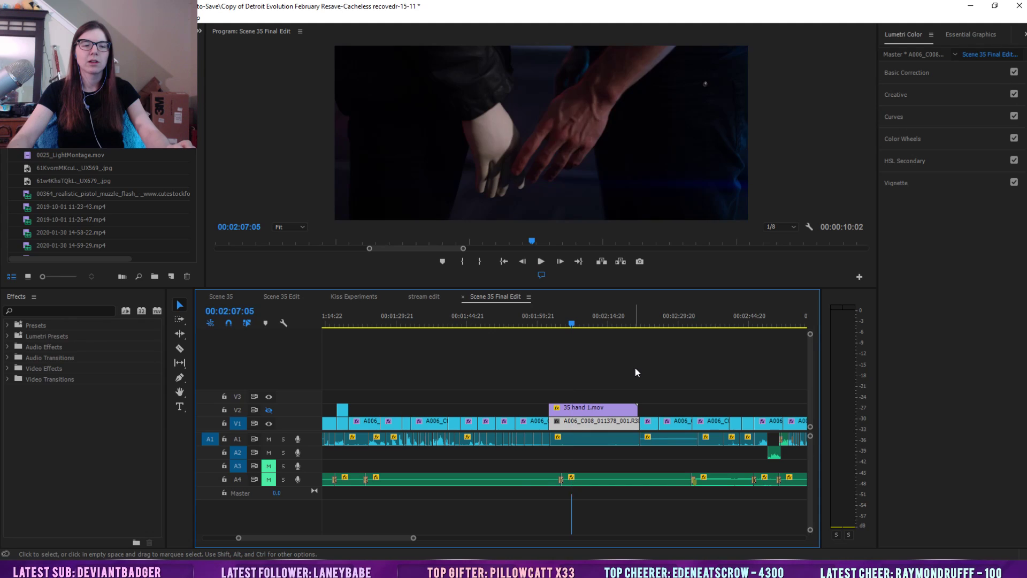
{"action": "left_click", "coordinate": [557, 320]}
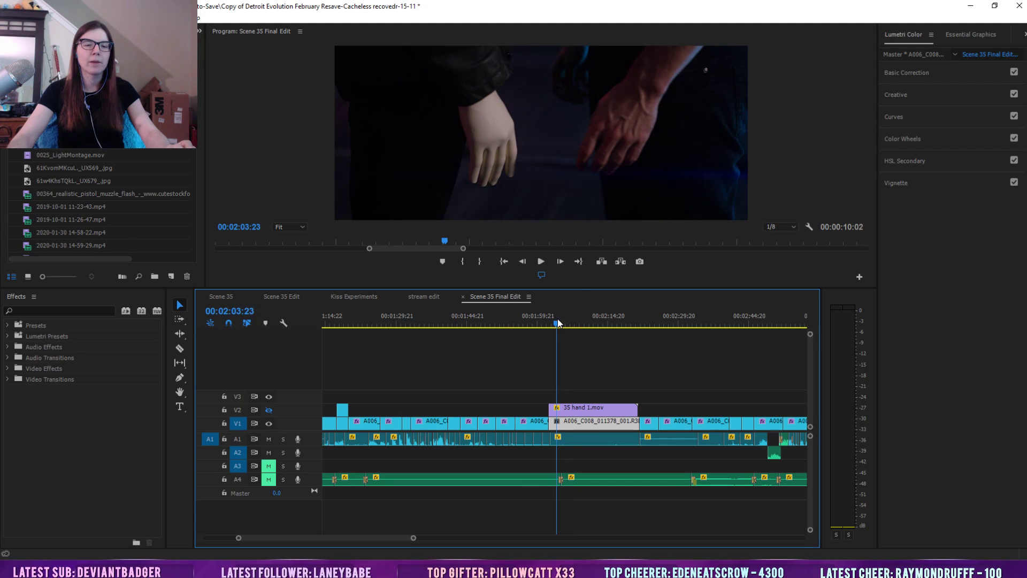
Show track V2 again and play the hand shot with 35 hand 1.mov from about 00:02:01:11
{"action": "left_click", "coordinate": [269, 410]}
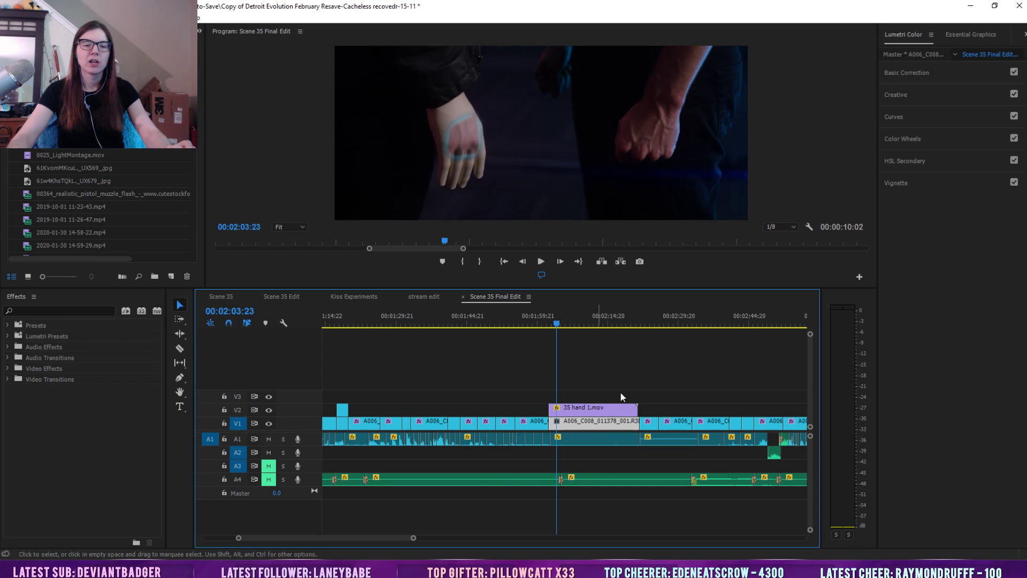
{"action": "left_click_drag", "start_coordinate": [551, 320], "coordinate": [544, 321]}
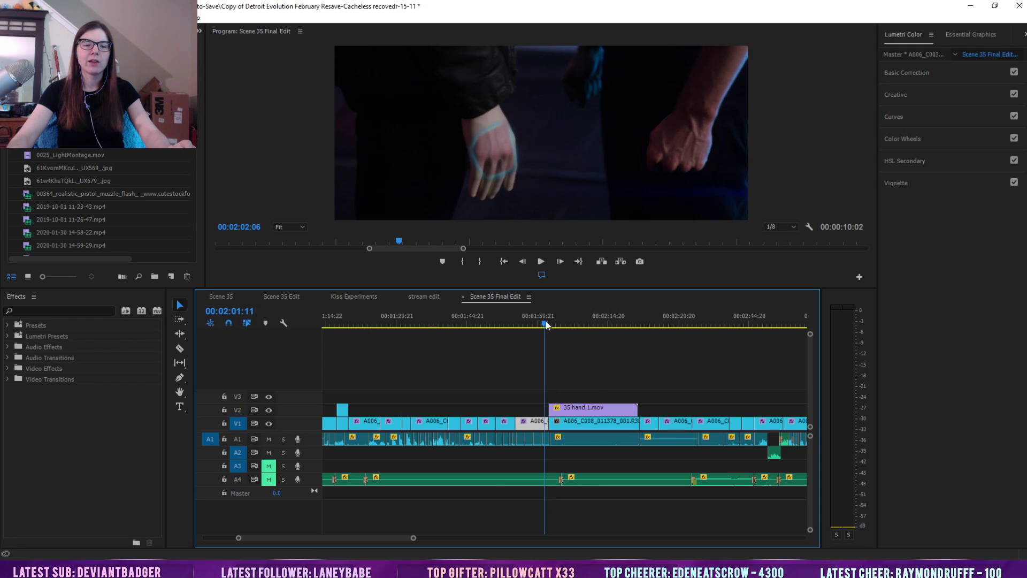
{"action": "left_click", "coordinate": [540, 262]}
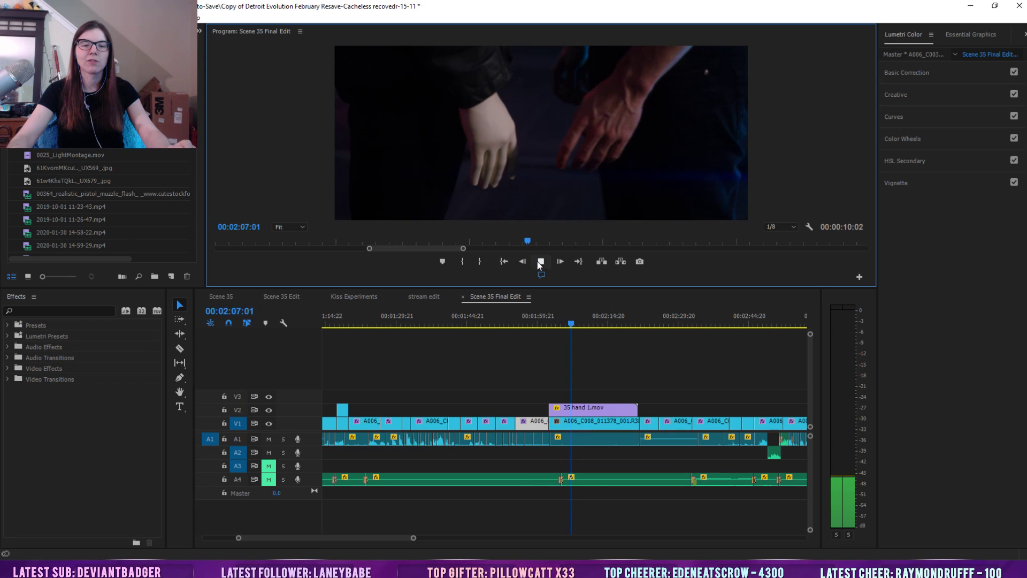
{"action": "left_click", "coordinate": [548, 320]}
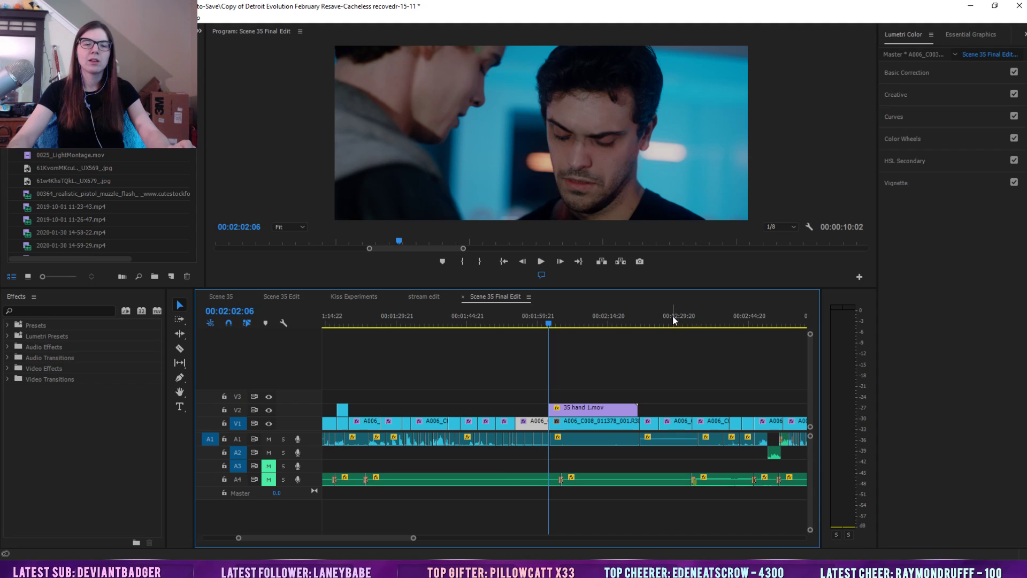
View the shot at 00:02:28:10 and look over the whole Scene 35 Final Edit timeline, including the green clips after the gap
{"action": "left_click", "coordinate": [672, 316]}
{"action": "left_click_drag", "start_coordinate": [411, 538], "coordinate": [496, 541]}
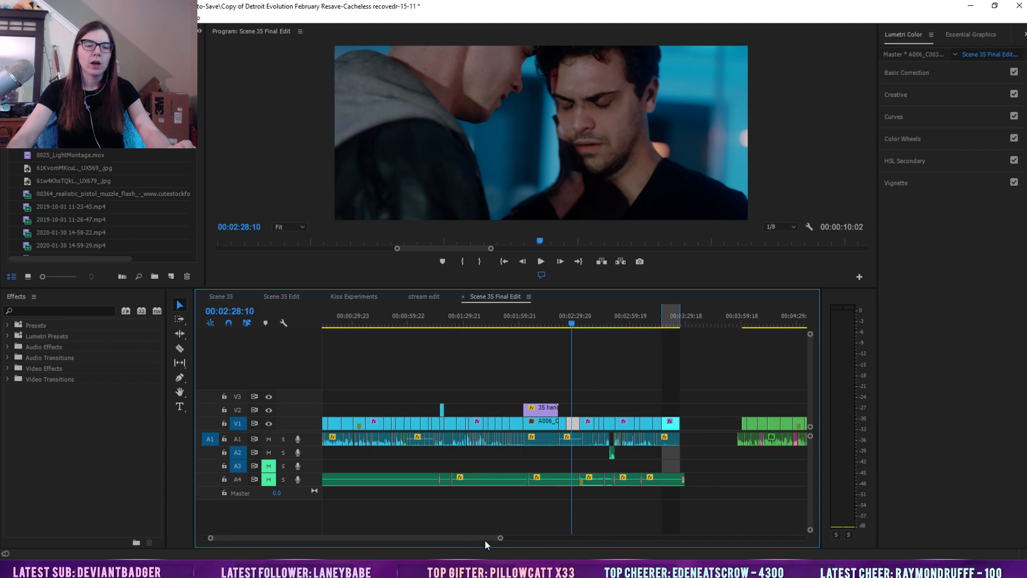
{"action": "double_click", "coordinate": [451, 538]}
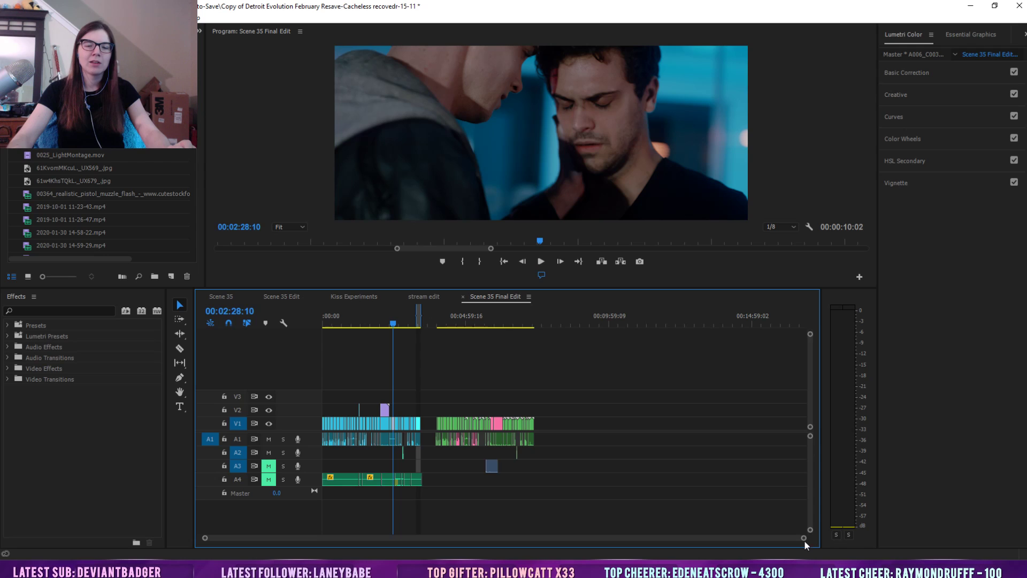
{"action": "left_click_drag", "start_coordinate": [800, 538], "coordinate": [633, 540]}
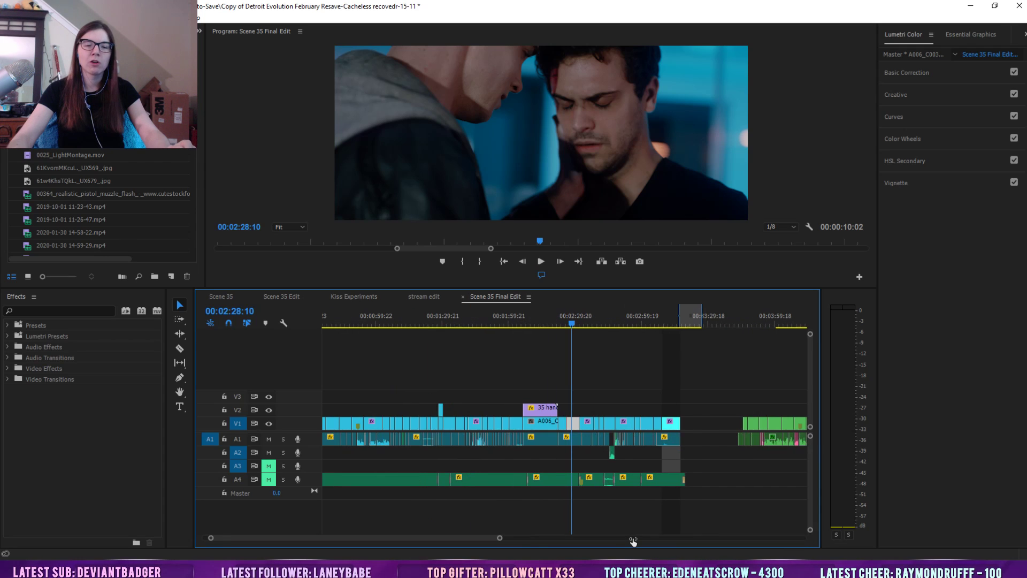
{"action": "left_click_drag", "start_coordinate": [438, 539], "coordinate": [339, 540]}
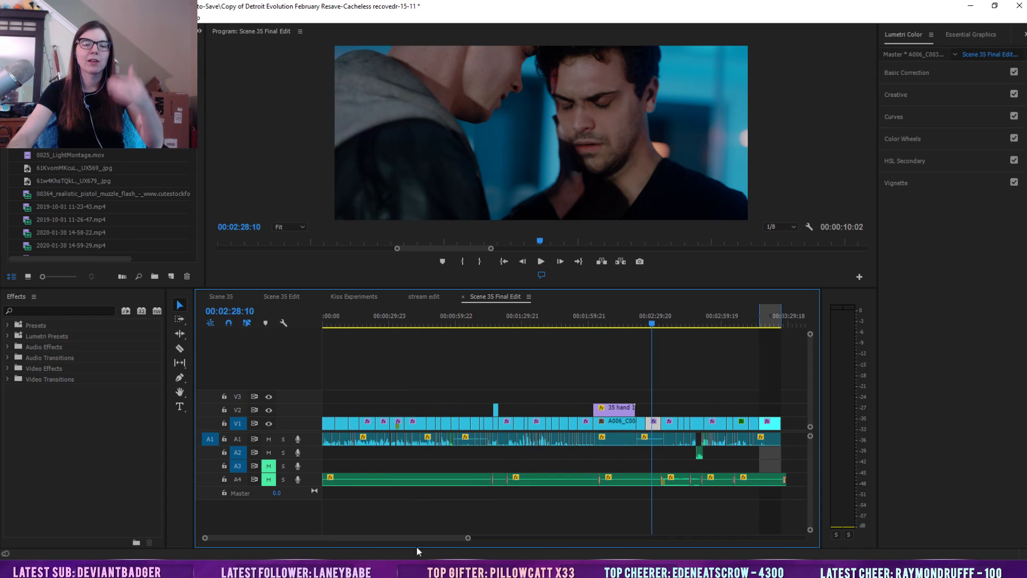
{"action": "left_click_drag", "start_coordinate": [468, 537], "coordinate": [483, 538]}
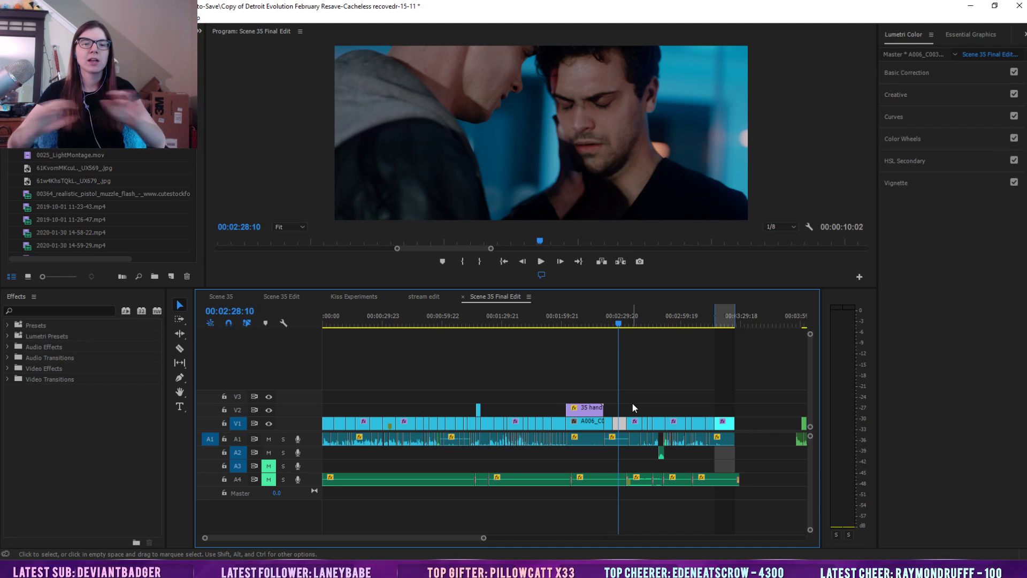
{"action": "left_click_drag", "start_coordinate": [482, 539], "coordinate": [461, 539]}
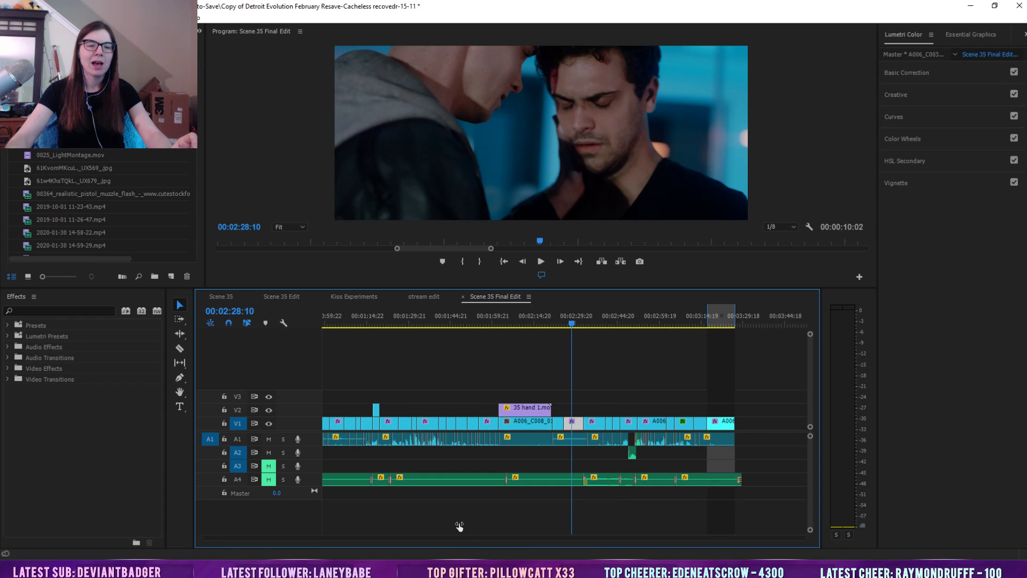
Copy all clips before the gap in Scene 35 Final Edit into the stream edit sequence and place them at its start
{"action": "left_click", "coordinate": [422, 296]}
{"action": "left_click", "coordinate": [499, 296]}
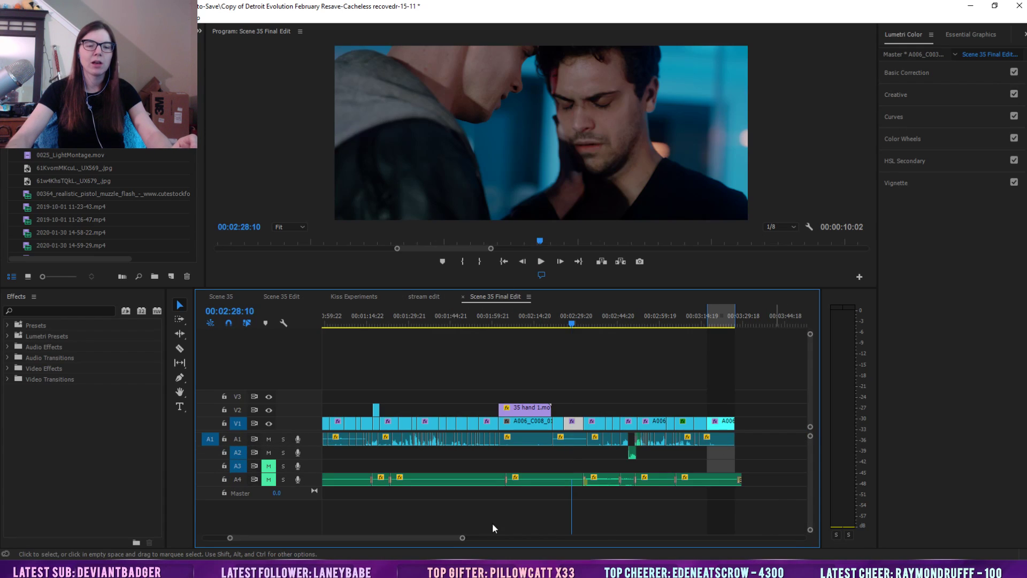
{"action": "left_click_drag", "start_coordinate": [461, 538], "coordinate": [548, 537]}
{"action": "left_click_drag", "start_coordinate": [519, 380], "coordinate": [323, 487]}
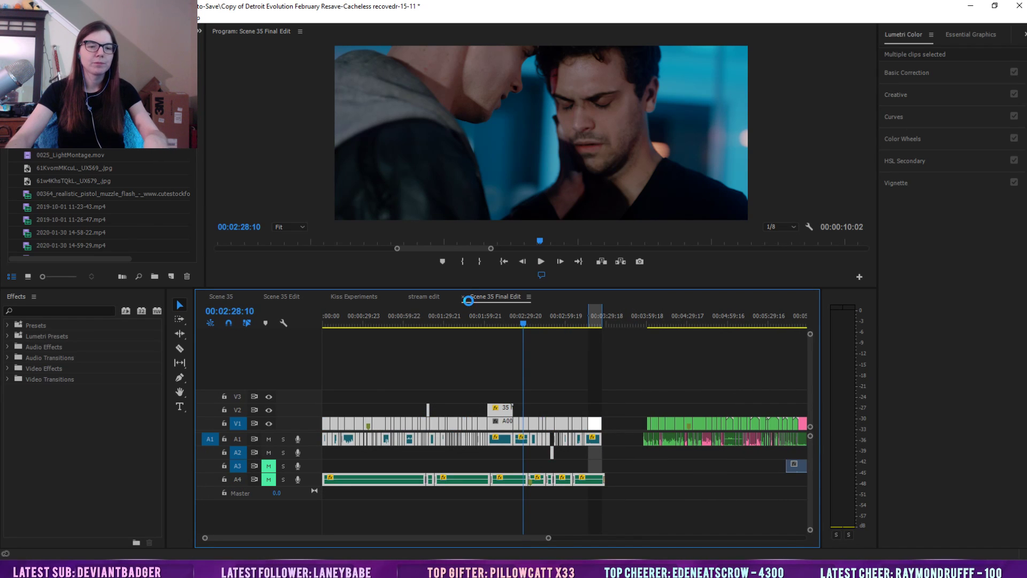
{"action": "left_click", "coordinate": [422, 297]}
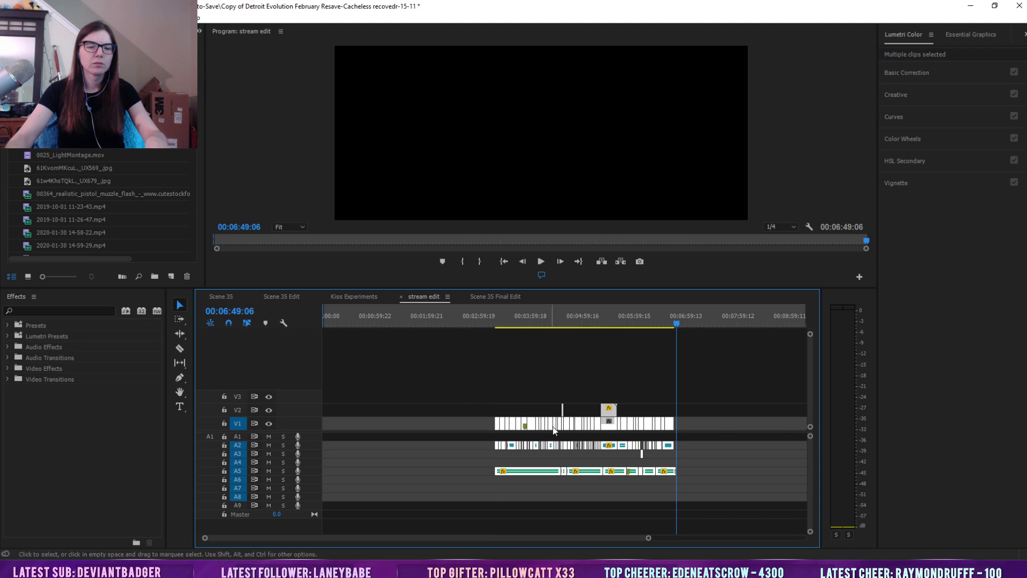
{"action": "left_click_drag", "start_coordinate": [614, 430], "coordinate": [441, 430]}
Show the effect settings of the stream edit V1 clip at 00:02:22:09 and close the Scene 35 Final Edit sequence
{"action": "left_click_drag", "start_coordinate": [423, 319], "coordinate": [448, 318]}
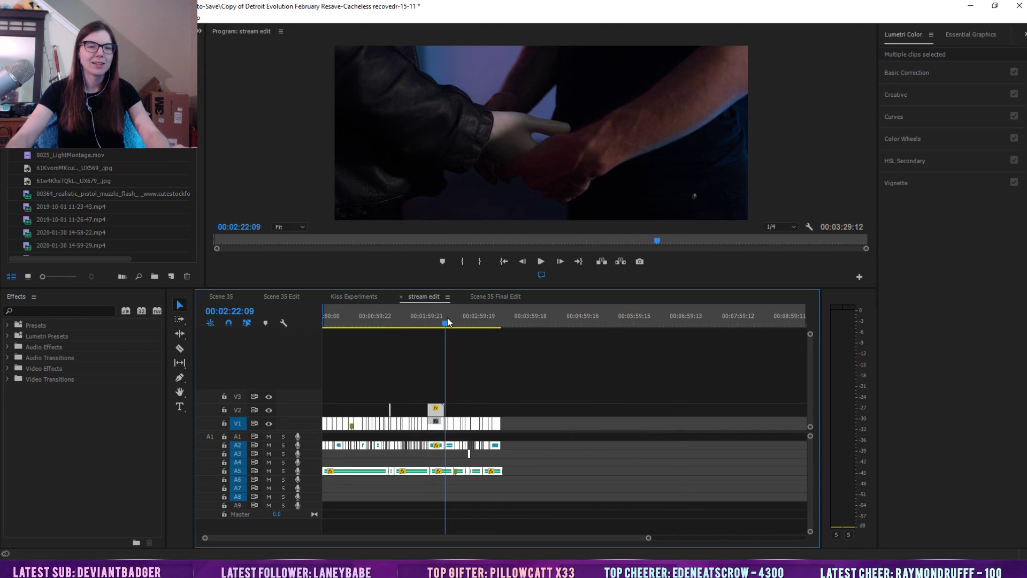
{"action": "left_click_drag", "start_coordinate": [648, 538], "coordinate": [428, 537]}
{"action": "left_click", "coordinate": [611, 399]}
{"action": "left_click", "coordinate": [580, 423]}
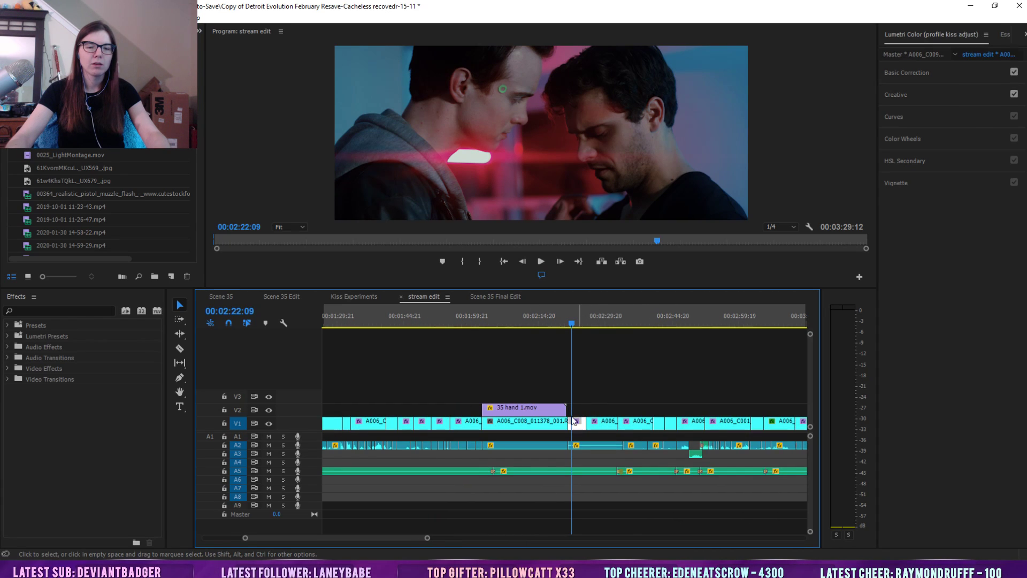
{"action": "left_click", "coordinate": [200, 32]}
{"action": "left_click", "coordinate": [203, 45]}
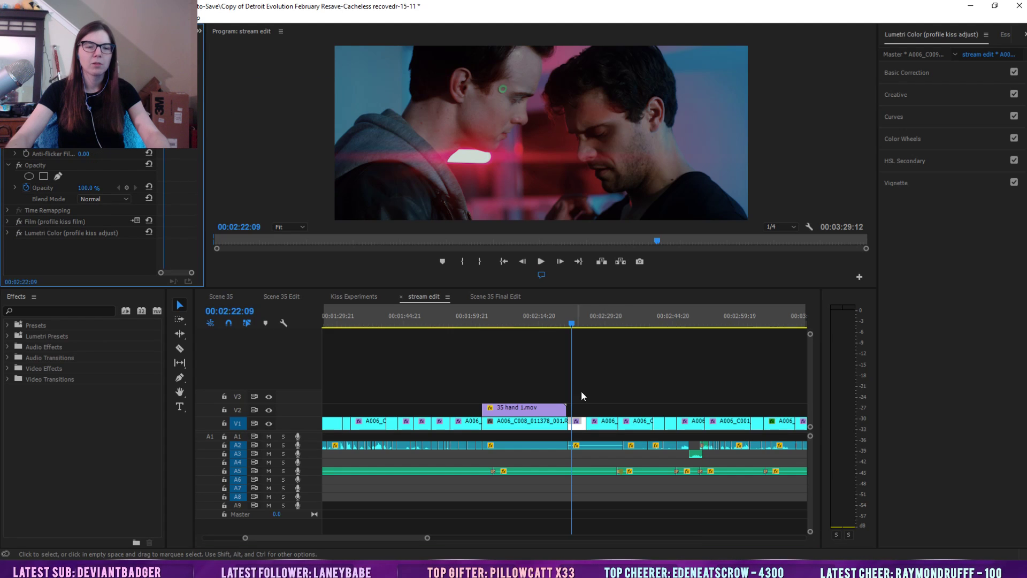
{"action": "left_click", "coordinate": [486, 301]}
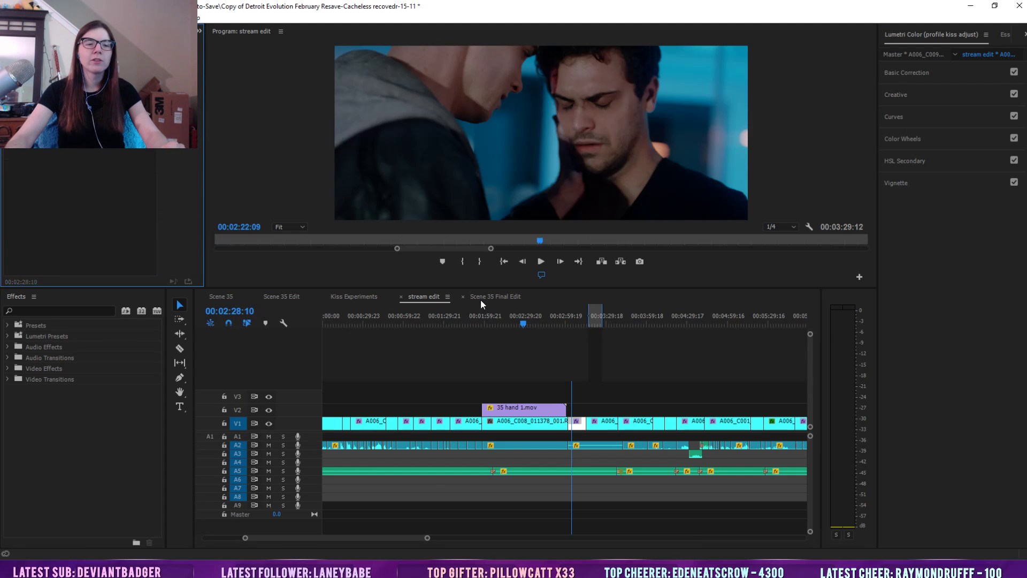
{"action": "left_click", "coordinate": [462, 297]}
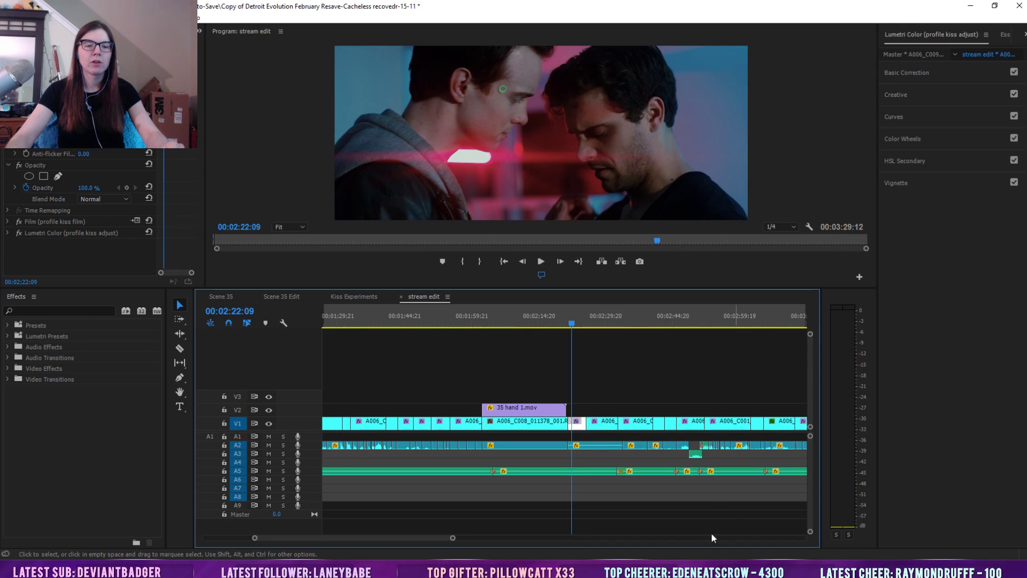
Collapse the Opacity and Film settings of the V1 clip at 00:02:26:12 and select its Film effect
{"action": "key", "text": "="}
{"action": "key", "text": "="}
{"action": "key", "text": "="}
{"action": "key", "text": "="}
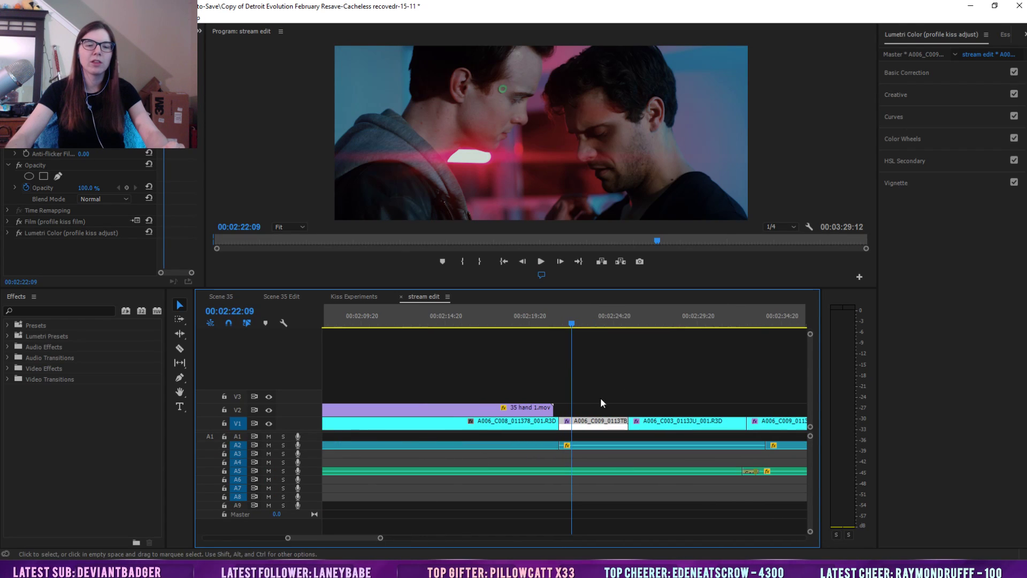
{"action": "left_click", "coordinate": [643, 318]}
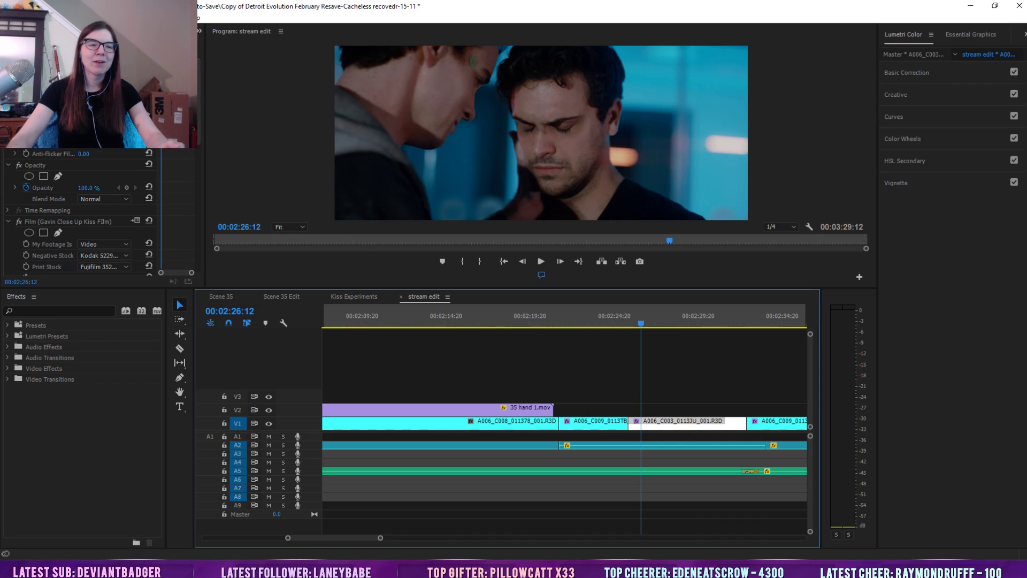
{"action": "left_click", "coordinate": [9, 164]}
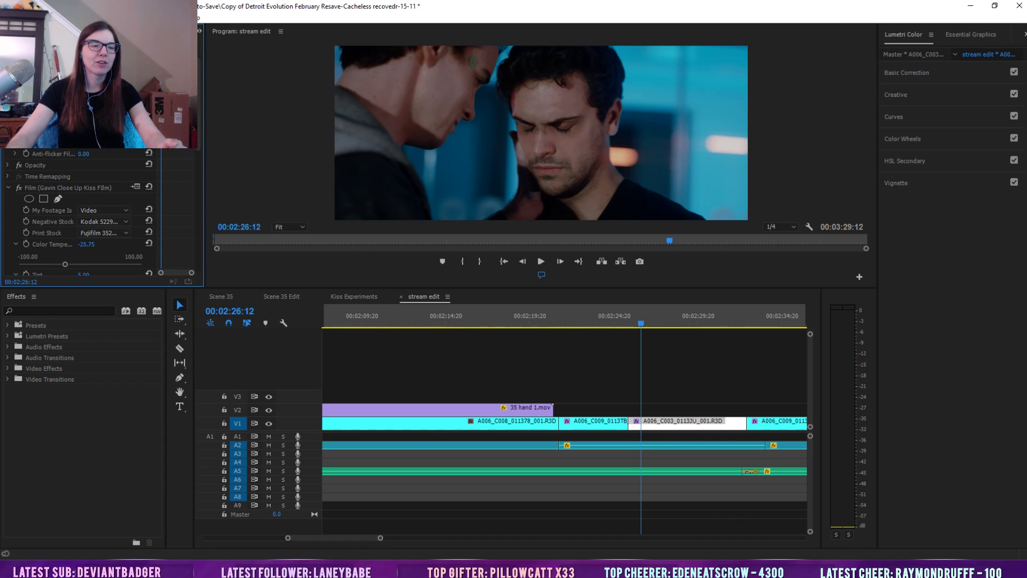
{"action": "left_click", "coordinate": [8, 187]}
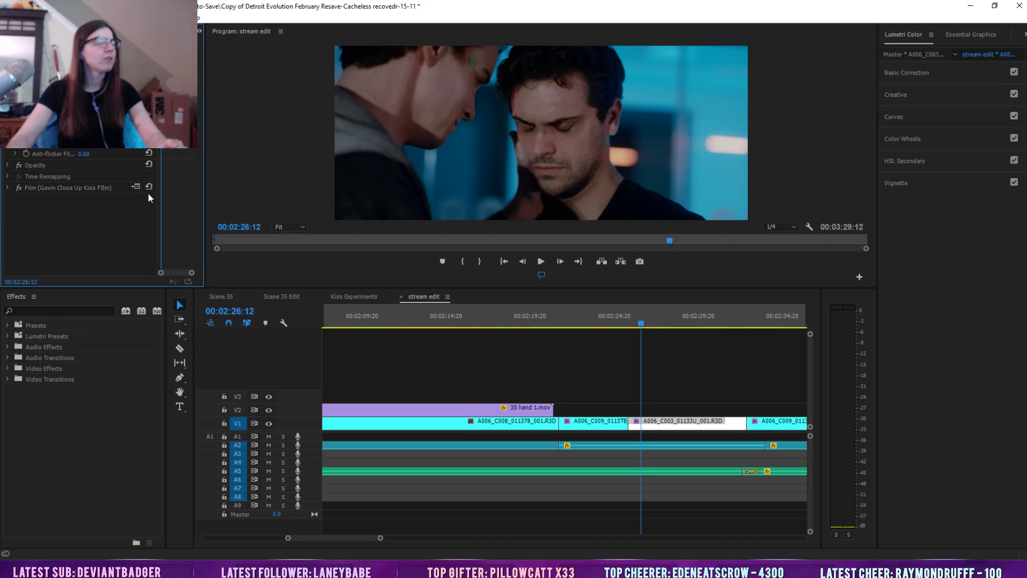
{"action": "left_click", "coordinate": [31, 188]}
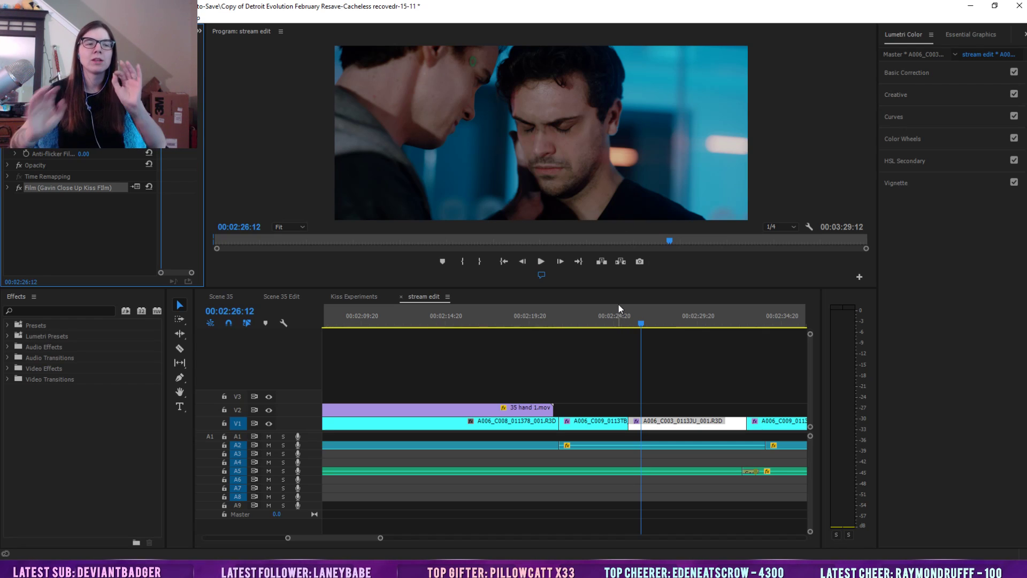
Disable the Film effect on the V1 close-up clip at 00:02:26:12 and reset its master clip source settings
{"action": "left_click", "coordinate": [19, 188]}
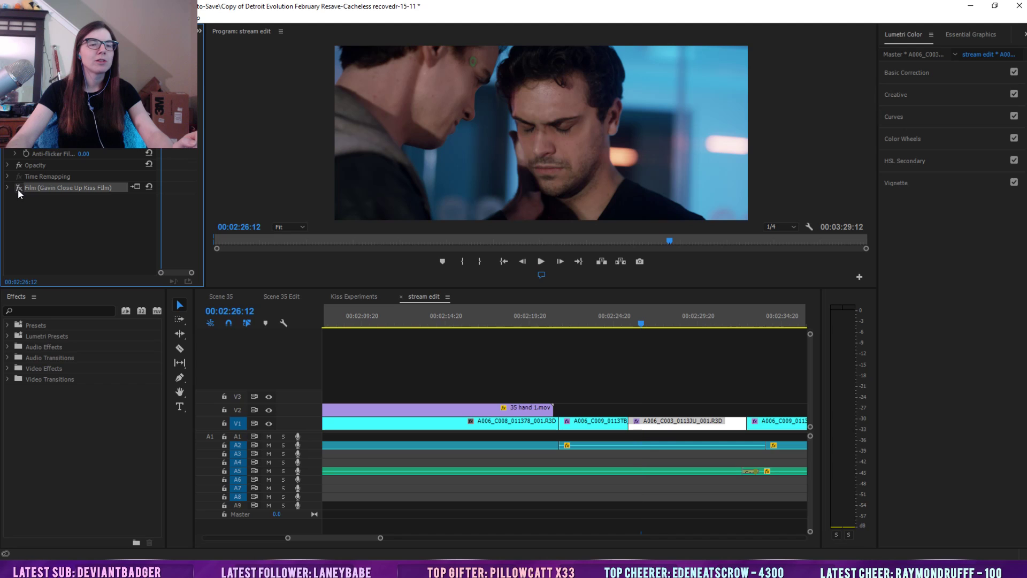
{"action": "left_click", "coordinate": [37, 45]}
{"action": "left_click", "coordinate": [148, 66]}
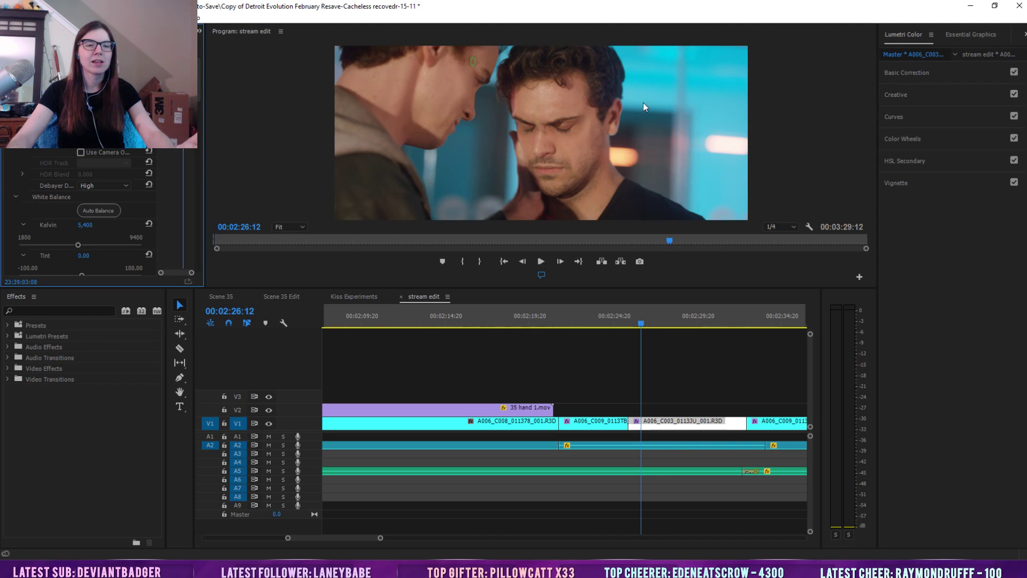
Disable the Film and Lumetri Color effects on the V1 profile clip at 00:02:25:16 and reset its master clip source settings
{"action": "left_click", "coordinate": [627, 319]}
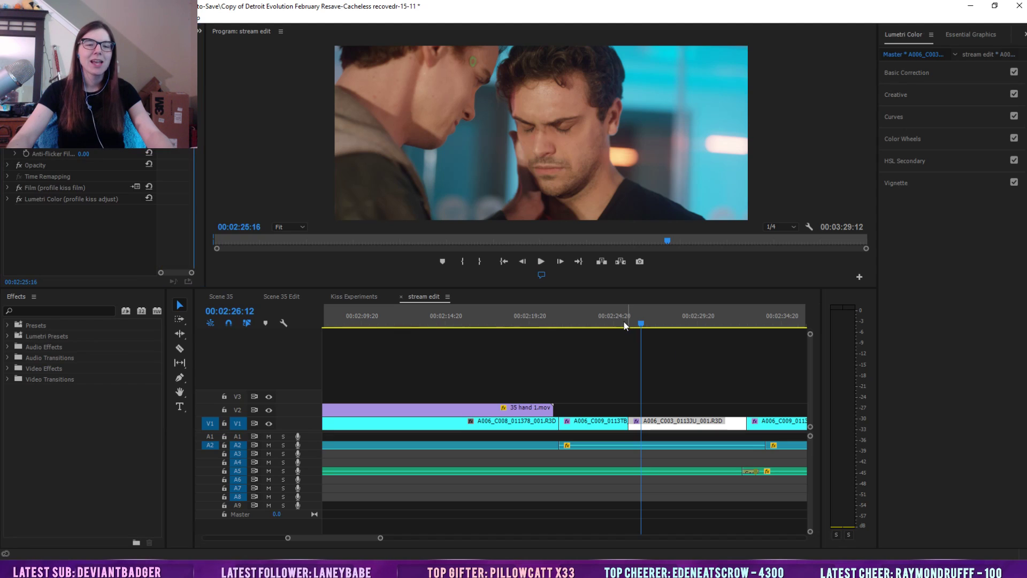
{"action": "left_click", "coordinate": [626, 320]}
{"action": "left_click", "coordinate": [21, 199]}
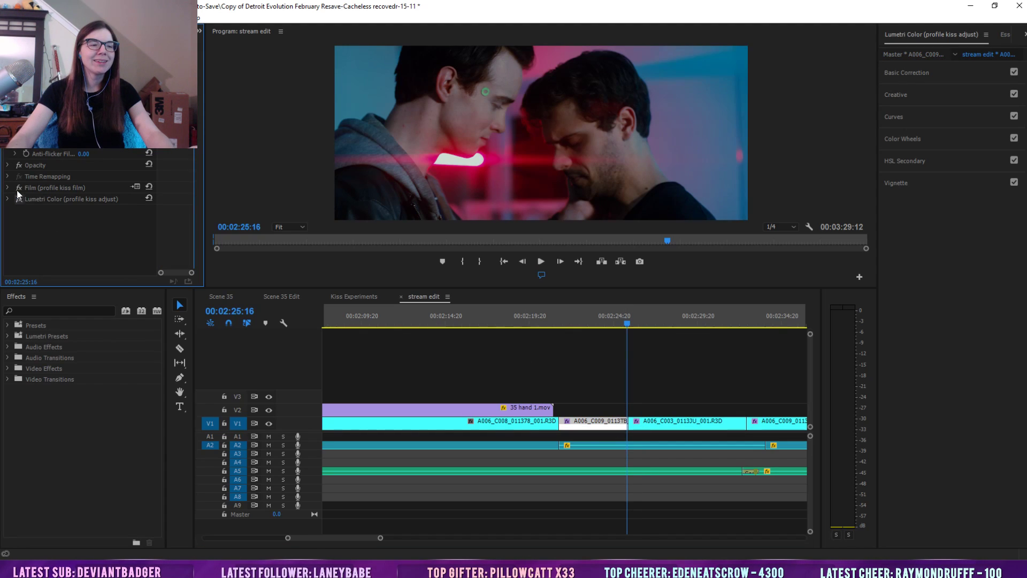
{"action": "left_click", "coordinate": [33, 43]}
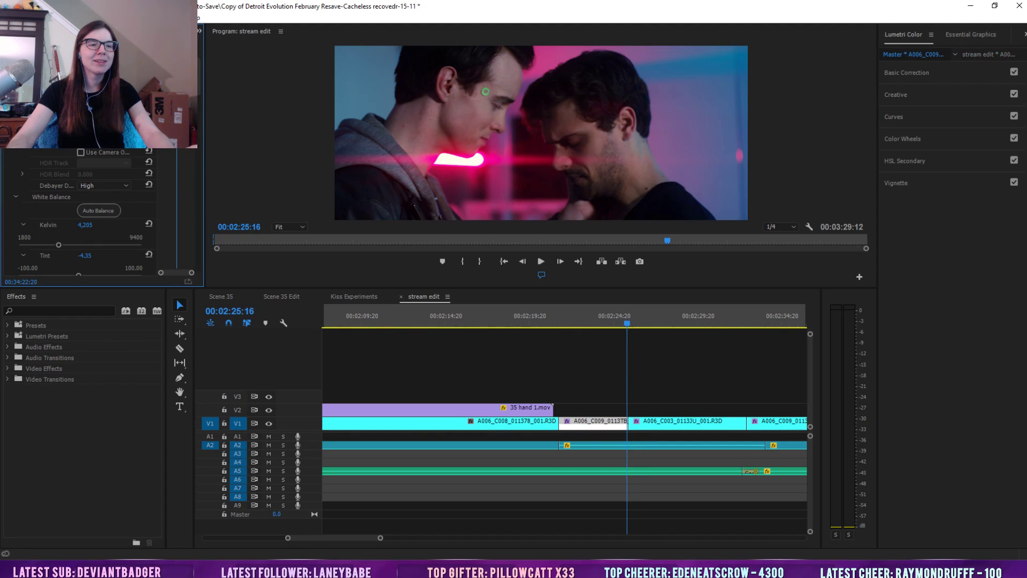
{"action": "left_click", "coordinate": [21, 66]}
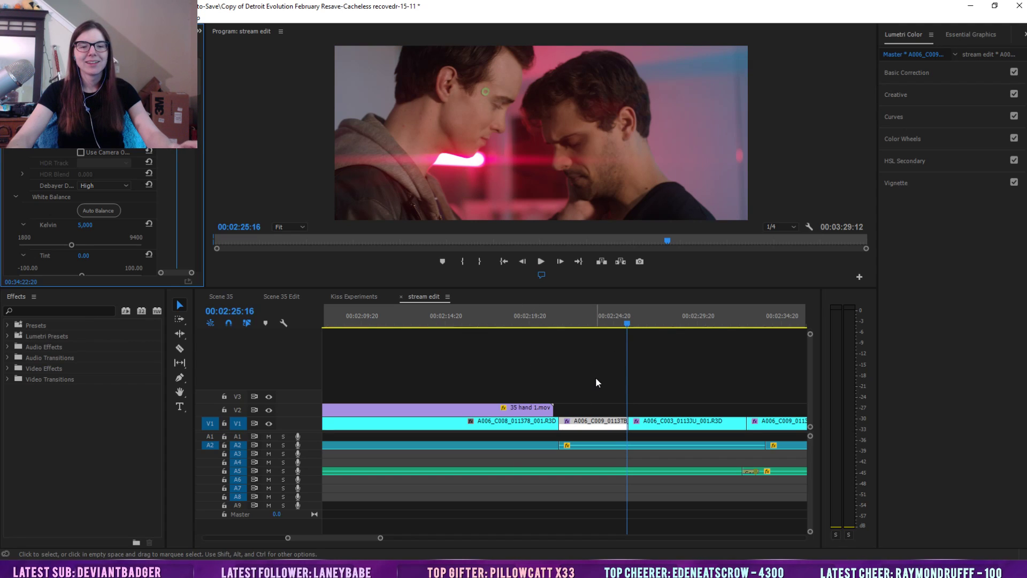
Play and scrub across the cut near 00:02:25:20 to compare the ungraded profile and close-up shots
{"action": "left_click", "coordinate": [612, 322]}
{"action": "left_click", "coordinate": [604, 322]}
{"action": "left_click", "coordinate": [648, 359]}
{"action": "key", "text": "space"}
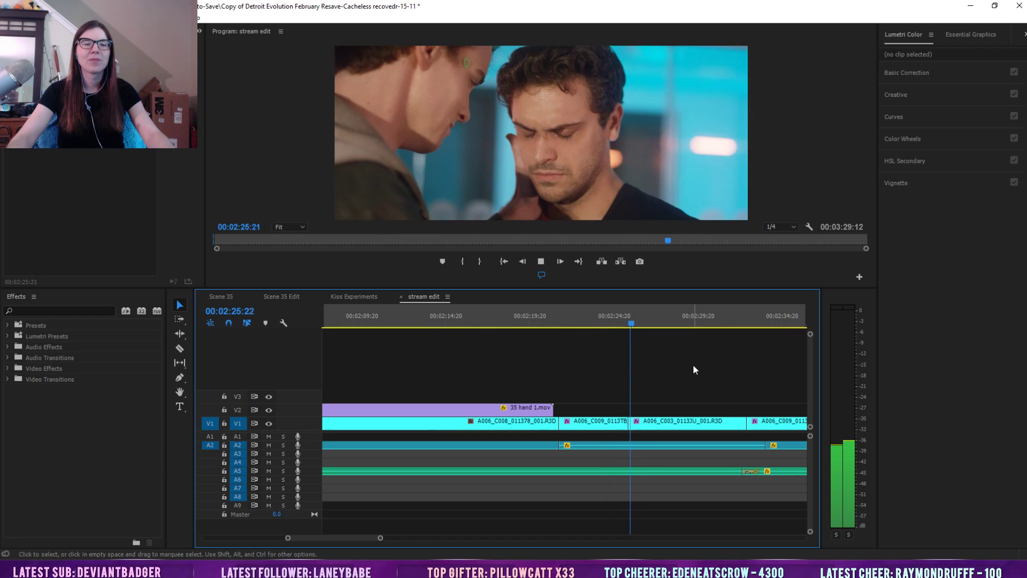
{"action": "left_click", "coordinate": [628, 317]}
{"action": "left_click", "coordinate": [624, 319]}
{"action": "left_click_drag", "start_coordinate": [625, 319], "coordinate": [631, 316]}
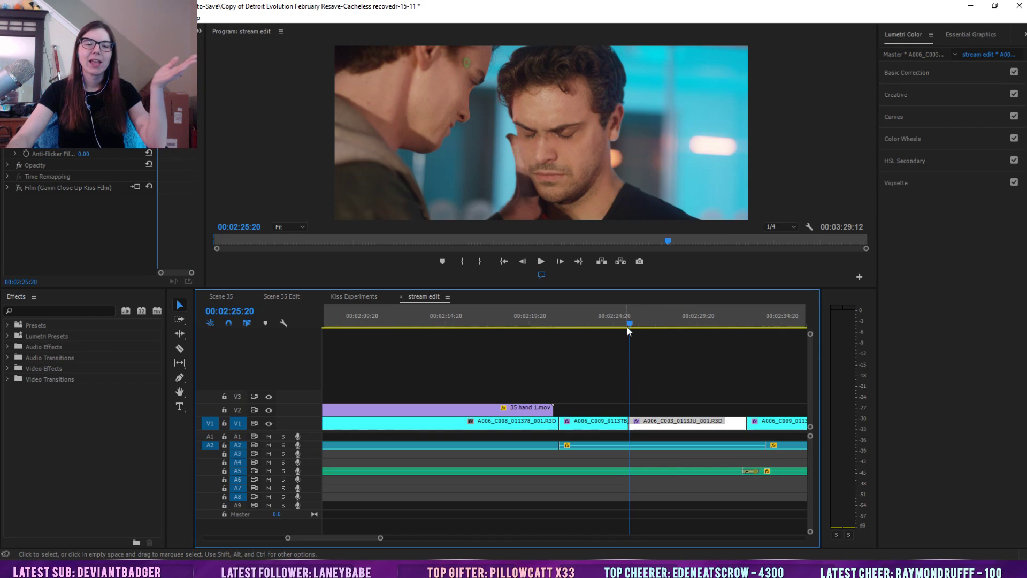
{"action": "left_click_drag", "start_coordinate": [627, 325], "coordinate": [623, 325]}
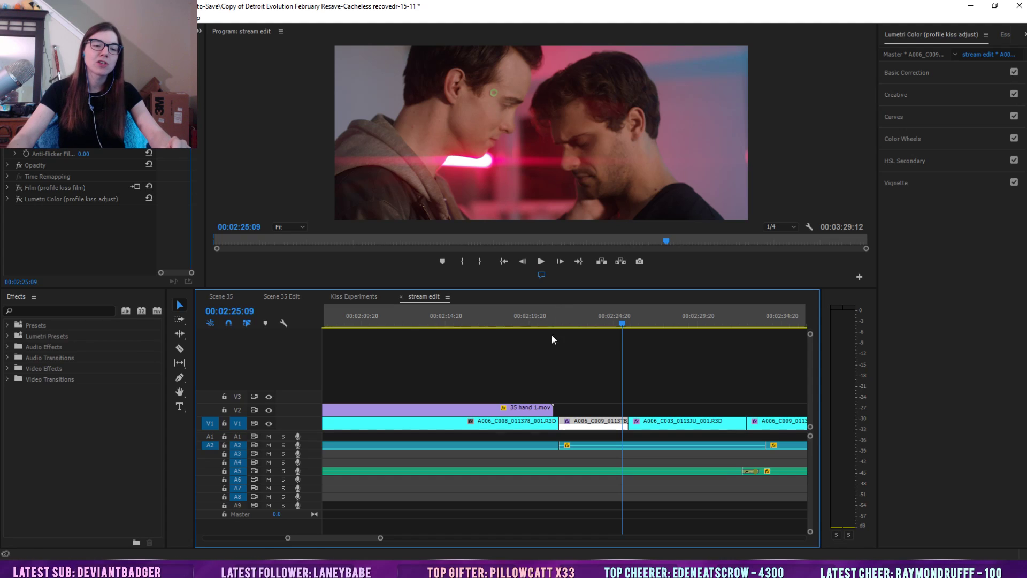
Move the 35 hand 1.mov overlay earlier on V2, reset the source settings of the uncovered V1 hands clip, and scrub to 00:02:21:00
{"action": "left_click_drag", "start_coordinate": [540, 407], "coordinate": [453, 408]}
{"action": "left_click", "coordinate": [544, 317]}
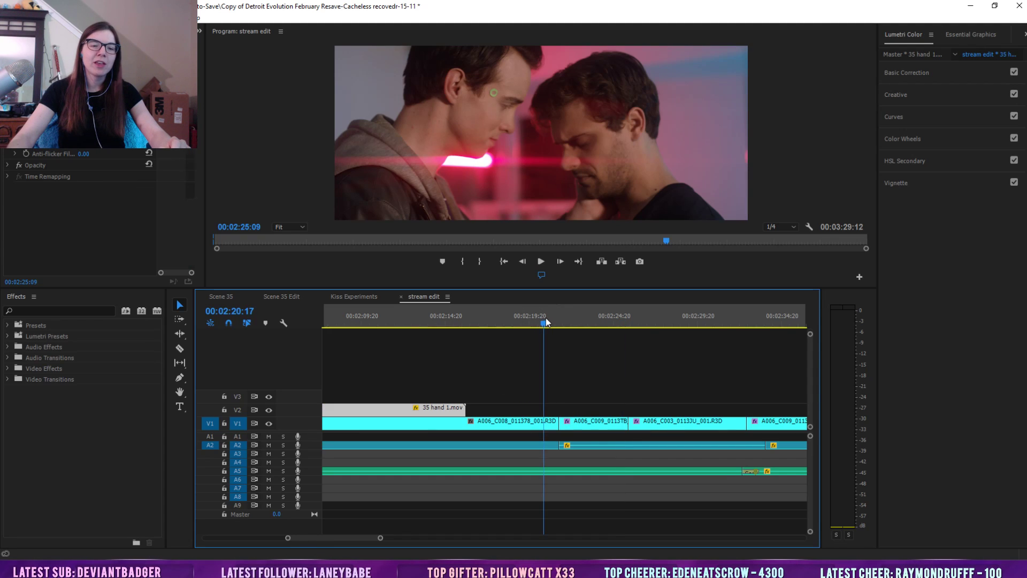
{"action": "left_click", "coordinate": [528, 420]}
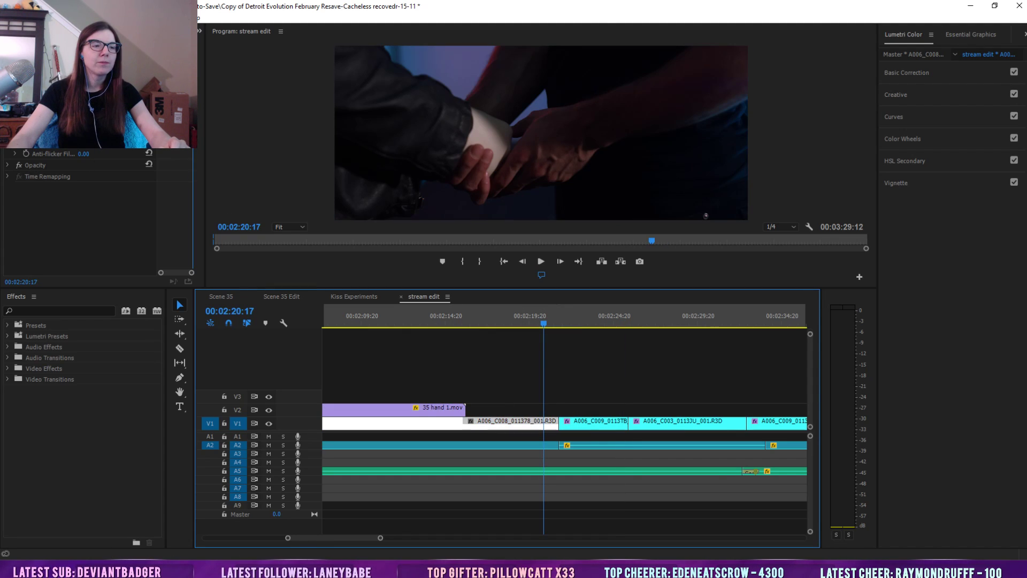
{"action": "left_click", "coordinate": [33, 45]}
{"action": "key", "text": "ctrl+v"}
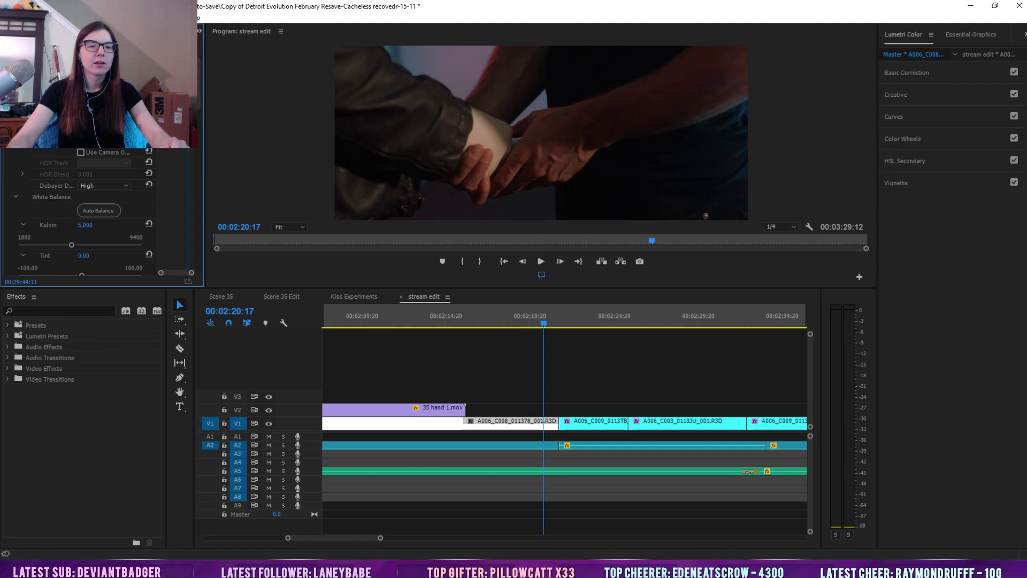
{"action": "mouse_move", "coordinate": [541, 319]}
{"action": "left_mouse_down"}
{"action": "mouse_move", "coordinate": [566, 328]}
{"action": "mouse_move", "coordinate": [550, 331]}
{"action": "left_mouse_up"}
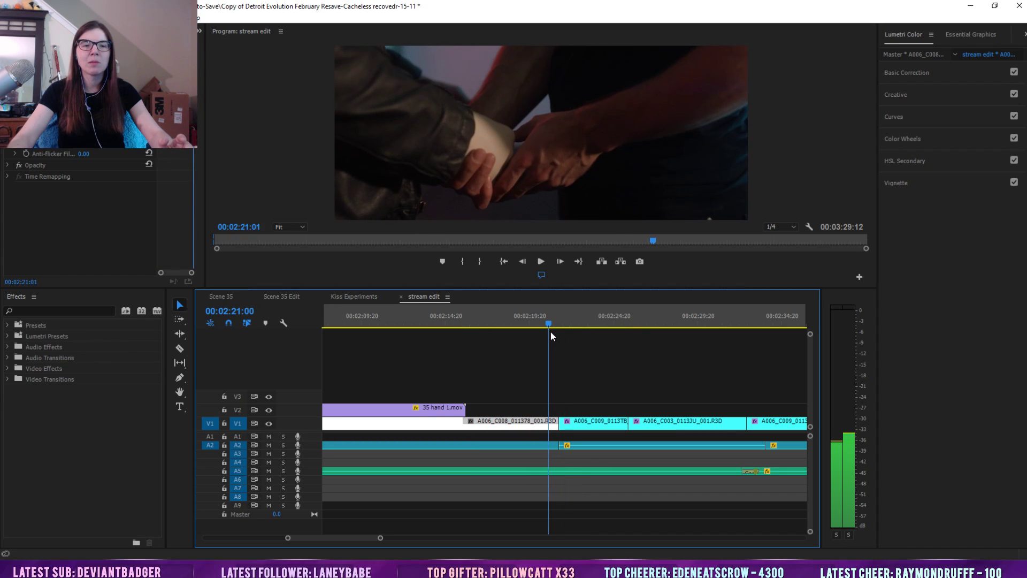
Disable the Film effect on the V1 clip at 00:02:43:17, reset its master clip source settings, and view it through 00:02:44:03
{"action": "left_click_drag", "start_coordinate": [379, 538], "coordinate": [397, 539]}
{"action": "left_click", "coordinate": [754, 336]}
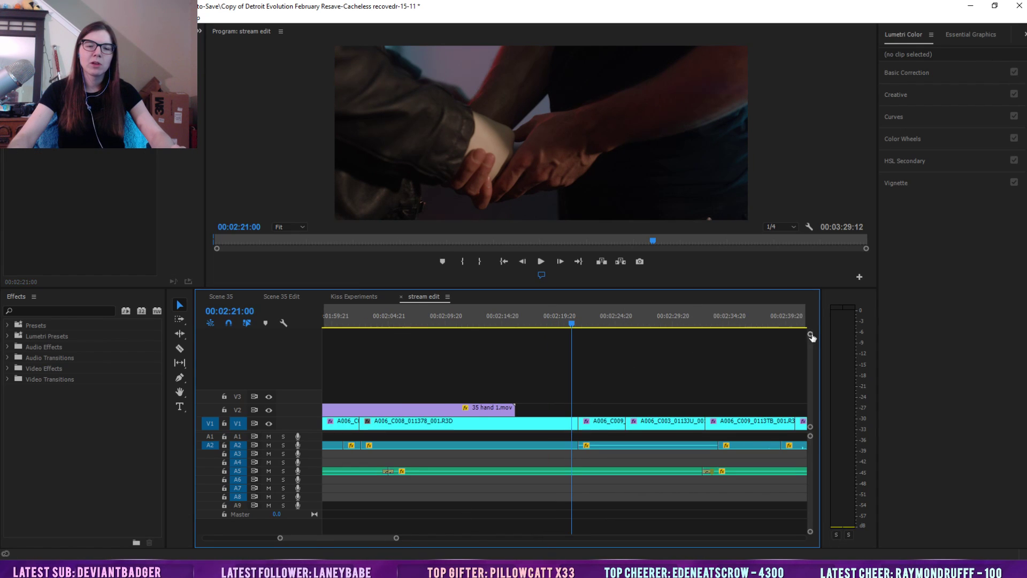
{"action": "left_click", "coordinate": [799, 323]}
{"action": "left_click_drag", "start_coordinate": [398, 536], "coordinate": [424, 537]}
{"action": "left_click", "coordinate": [627, 317]}
{"action": "left_click_drag", "start_coordinate": [628, 317], "coordinate": [640, 319]}
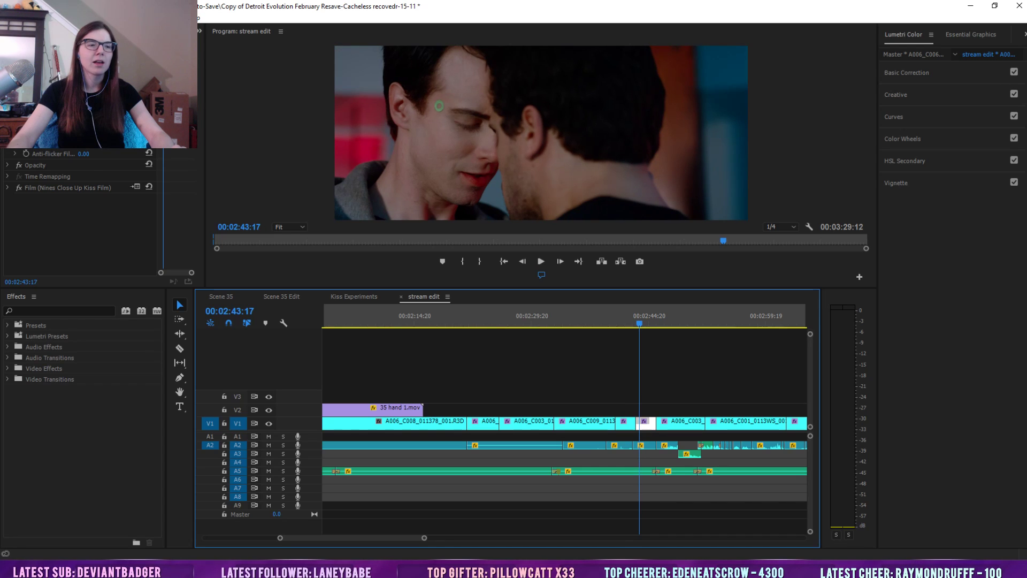
{"action": "left_click", "coordinate": [19, 187]}
{"action": "left_click", "coordinate": [33, 45]}
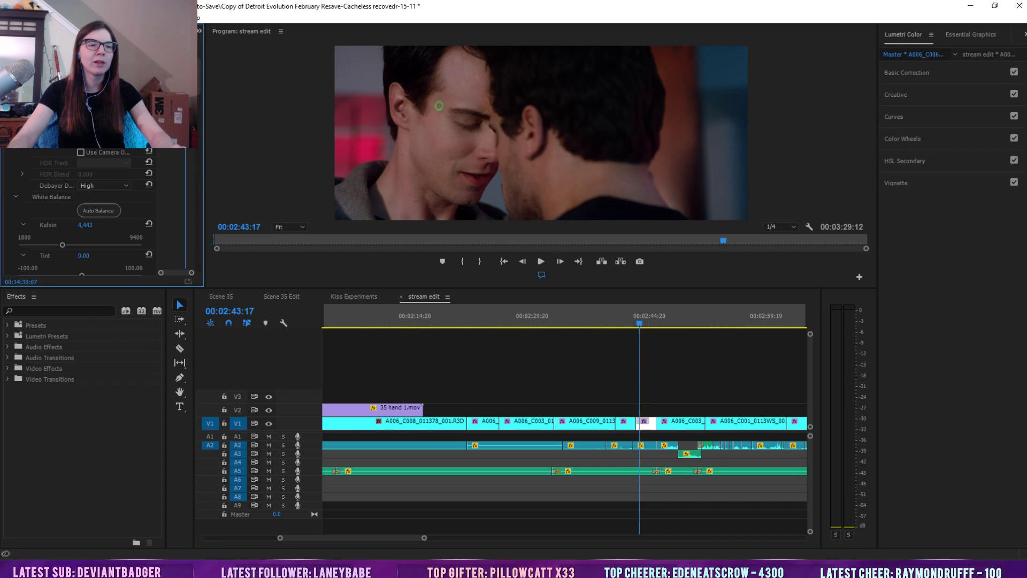
{"action": "left_click", "coordinate": [635, 323]}
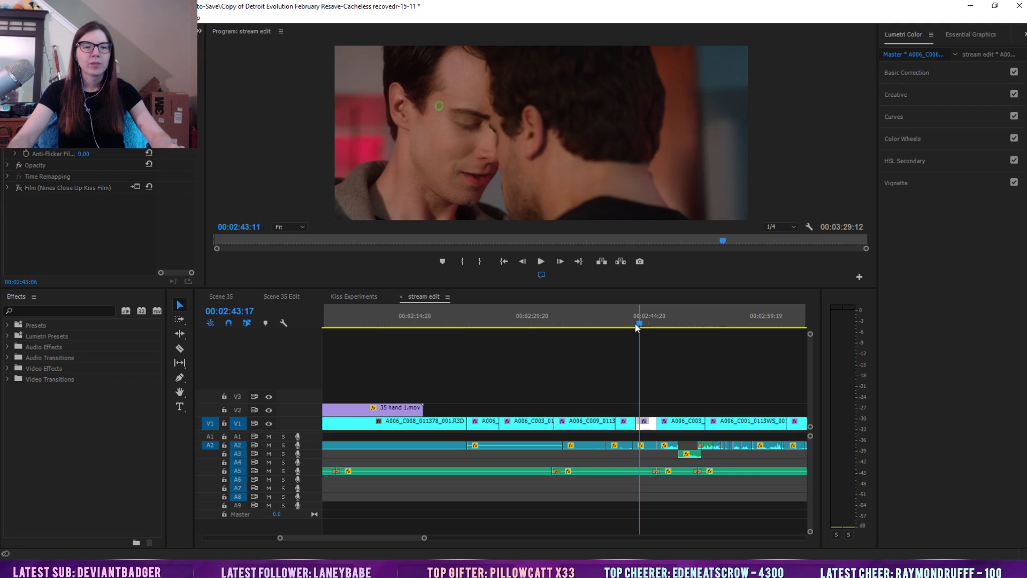
{"action": "left_click_drag", "start_coordinate": [634, 323], "coordinate": [643, 323]}
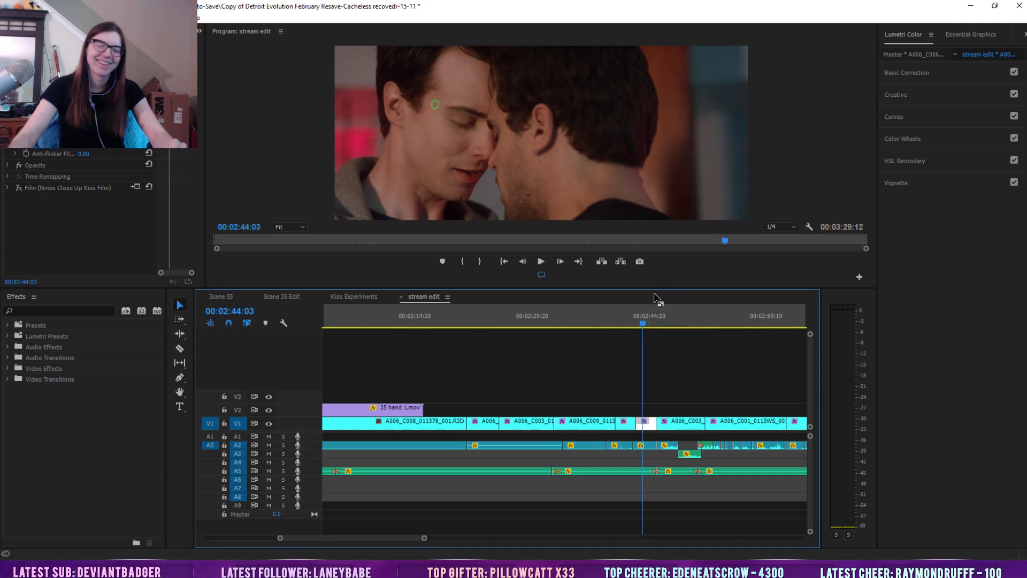
Disable the Lumetri Color and Film effects on the wide kiss clip at 00:02:39:06 and view it through 00:02:39:18
{"action": "left_click_drag", "start_coordinate": [637, 315], "coordinate": [607, 323]}
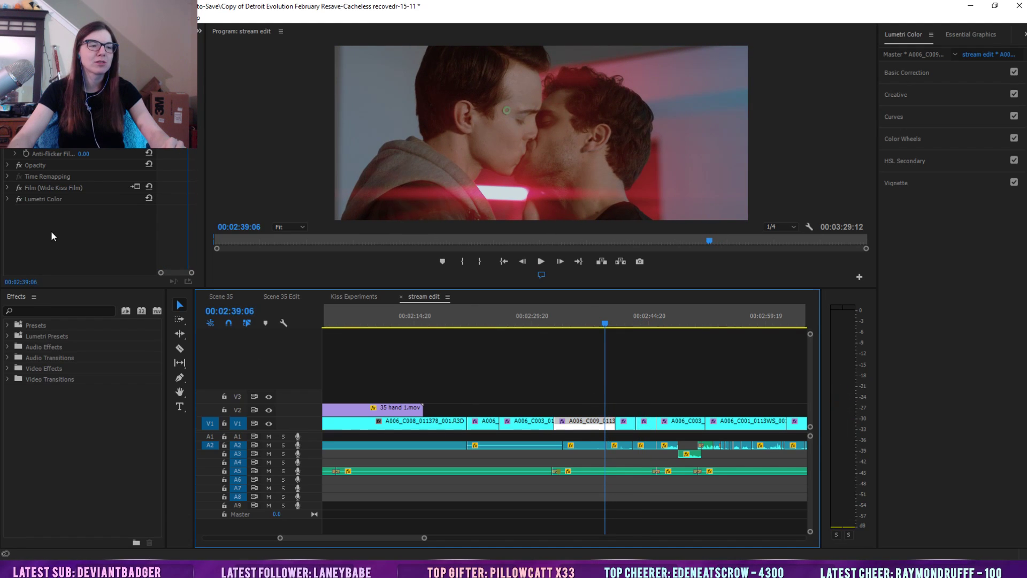
{"action": "left_click", "coordinate": [20, 200]}
{"action": "left_click", "coordinate": [19, 188]}
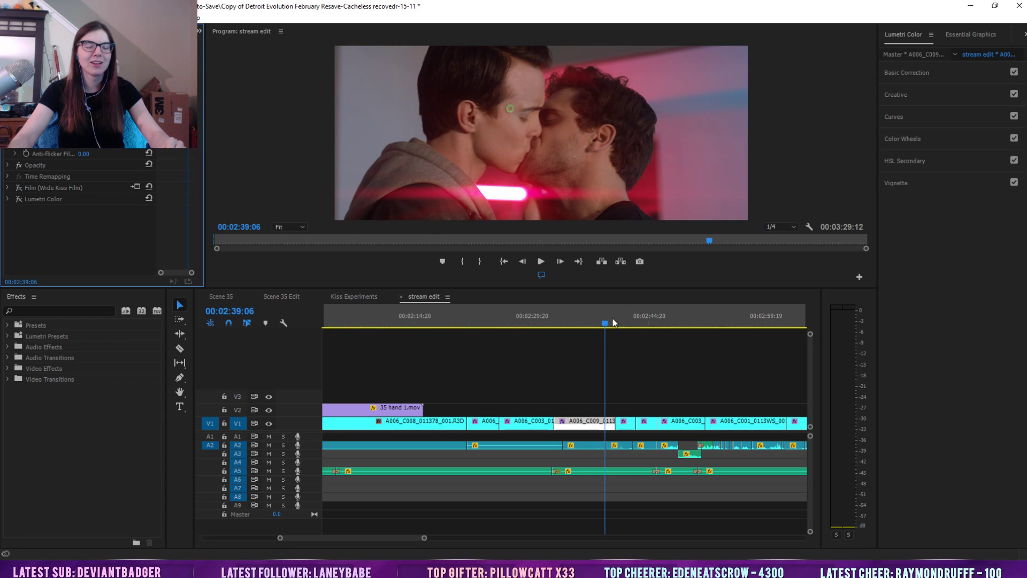
{"action": "mouse_move", "coordinate": [602, 324]}
{"action": "left_mouse_down"}
{"action": "mouse_move", "coordinate": [624, 323]}
{"action": "mouse_move", "coordinate": [608, 323]}
{"action": "left_mouse_up"}
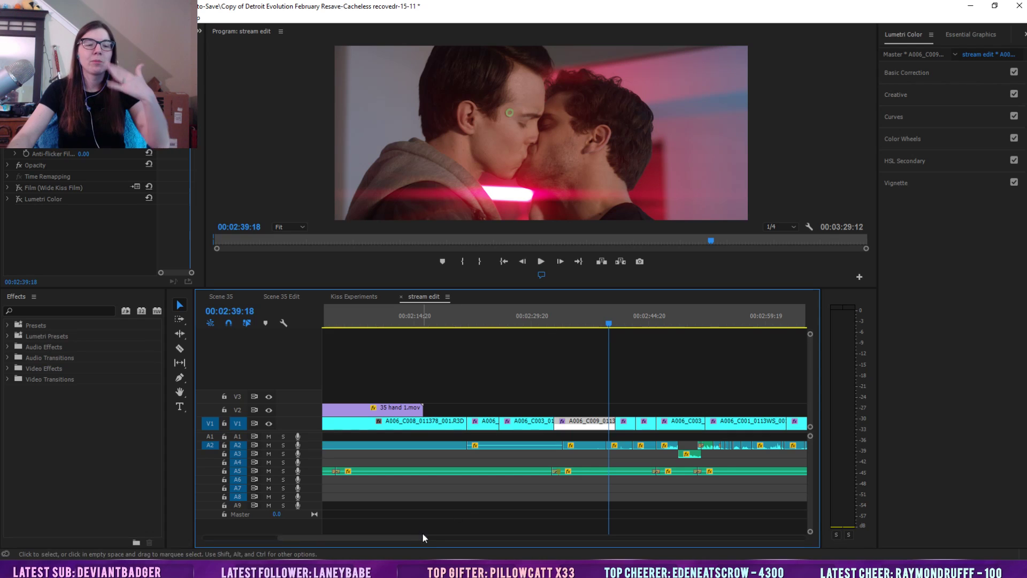
Examine the V1 shots from 00:02:39:18 across the cut to 00:02:42:00, ending at 00:02:41:11
{"action": "left_click_drag", "start_coordinate": [424, 537], "coordinate": [404, 541]}
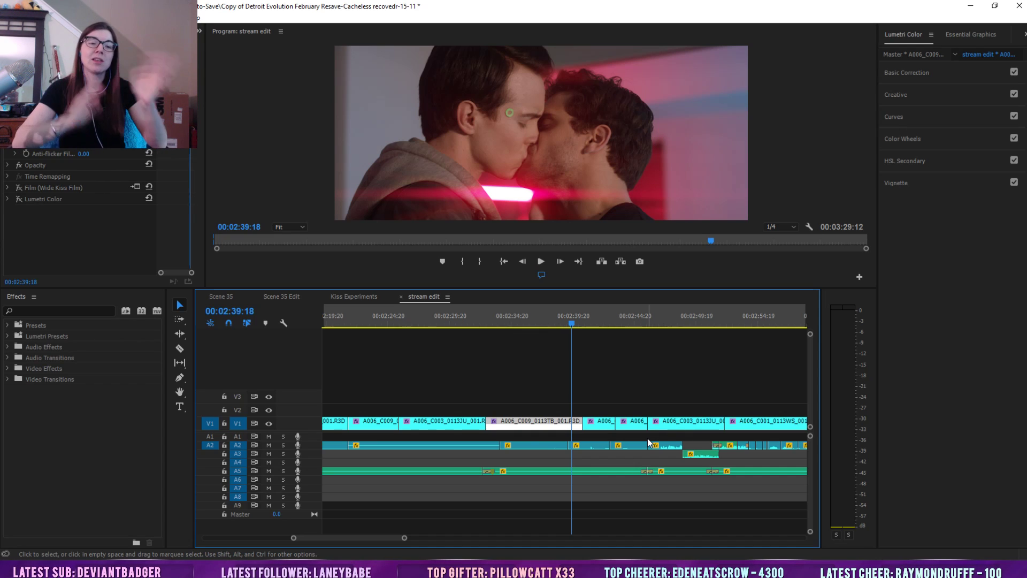
{"action": "left_click", "coordinate": [569, 317]}
{"action": "left_click_drag", "start_coordinate": [575, 317], "coordinate": [588, 321]}
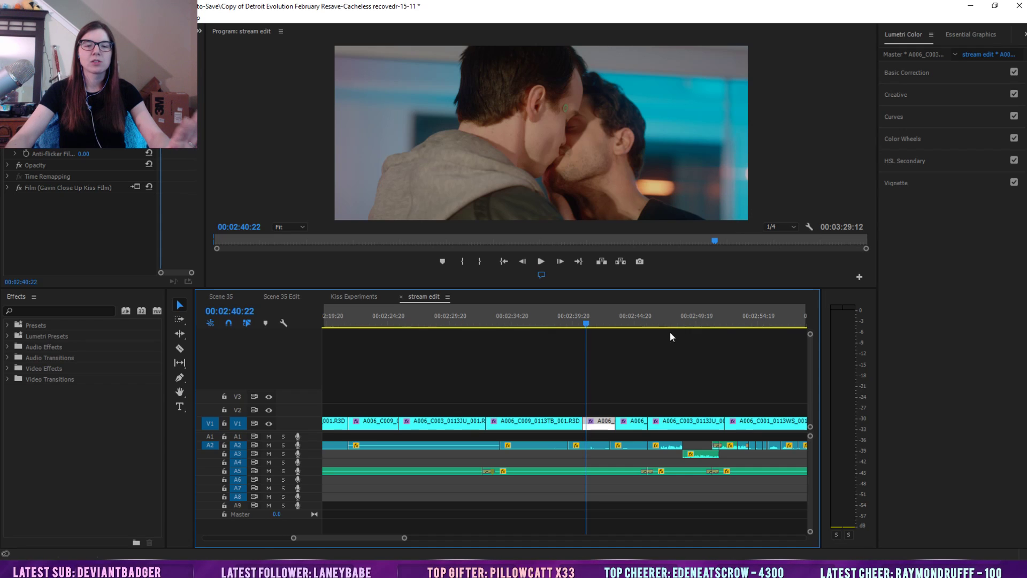
{"action": "left_click", "coordinate": [596, 323]}
{"action": "left_click_drag", "start_coordinate": [597, 323], "coordinate": [599, 325]}
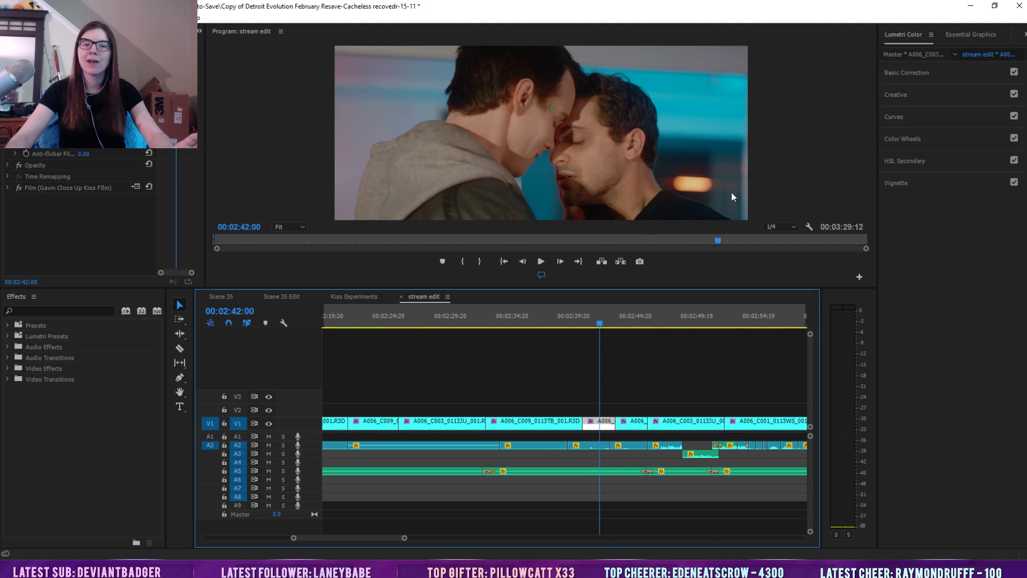
{"action": "left_click_drag", "start_coordinate": [596, 318], "coordinate": [594, 318]}
{"action": "key", "text": "Left"}
{"action": "key", "text": "Left"}
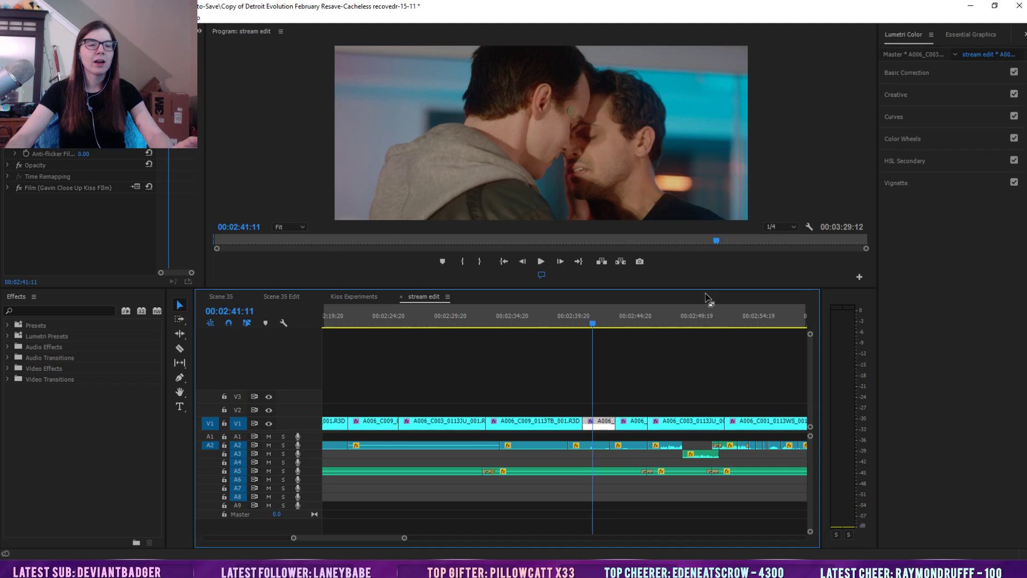
Search the effects for "gavin close" and apply the Gavin CLose Up Kiss Red preset to the master of the clip at 00:02:42:17
{"action": "left_click", "coordinate": [609, 316]}
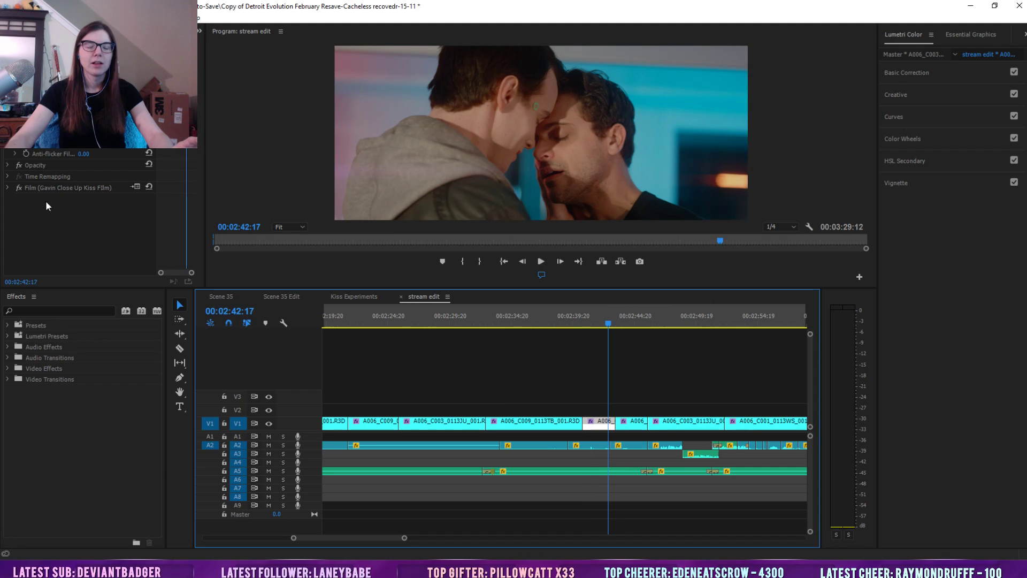
{"action": "left_click", "coordinate": [33, 44]}
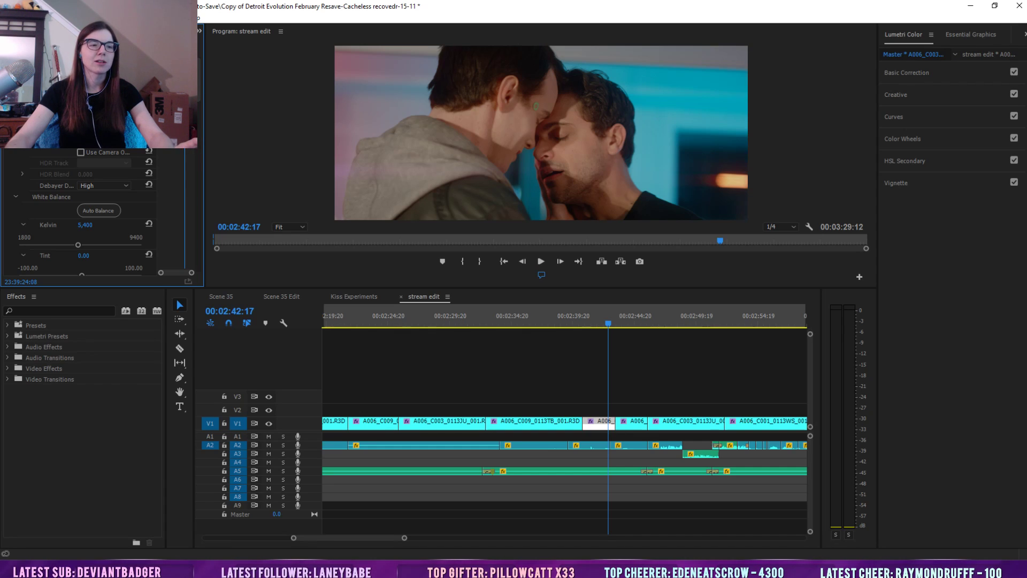
{"action": "left_click", "coordinate": [46, 310]}
{"action": "type", "text": "gavin close"}
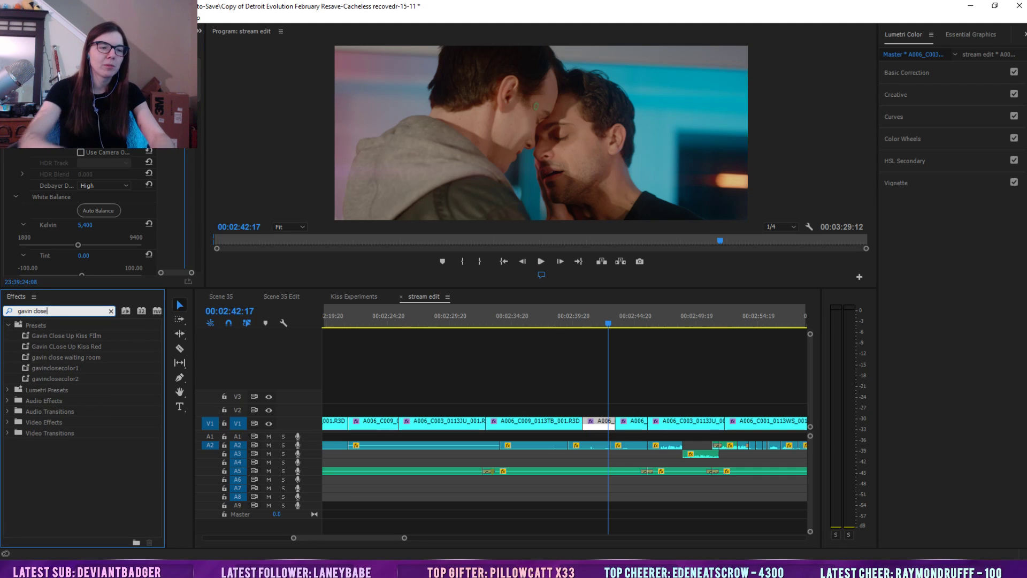
{"action": "left_click_drag", "start_coordinate": [79, 352], "coordinate": [595, 427]}
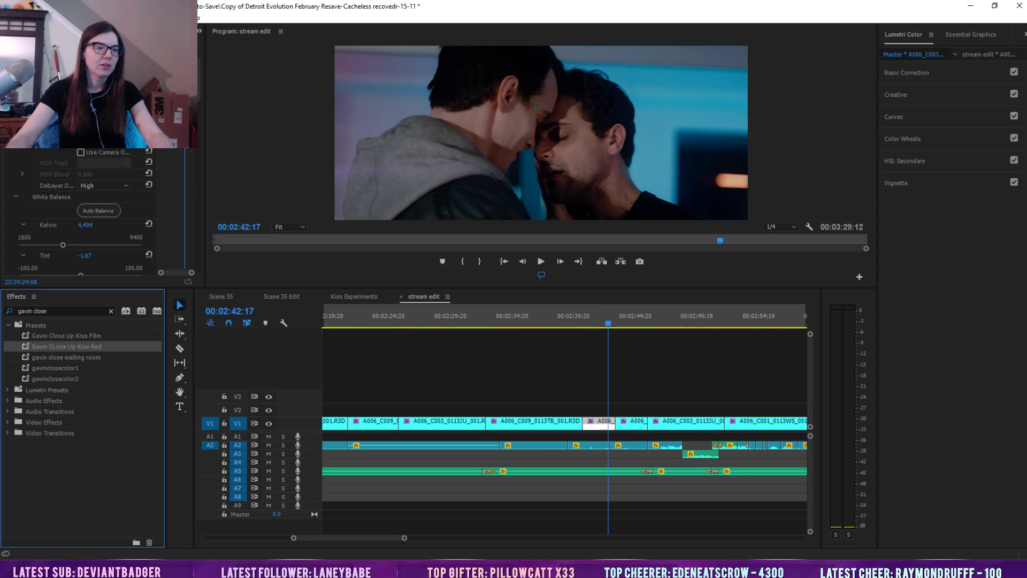
{"action": "left_click", "coordinate": [115, 45]}
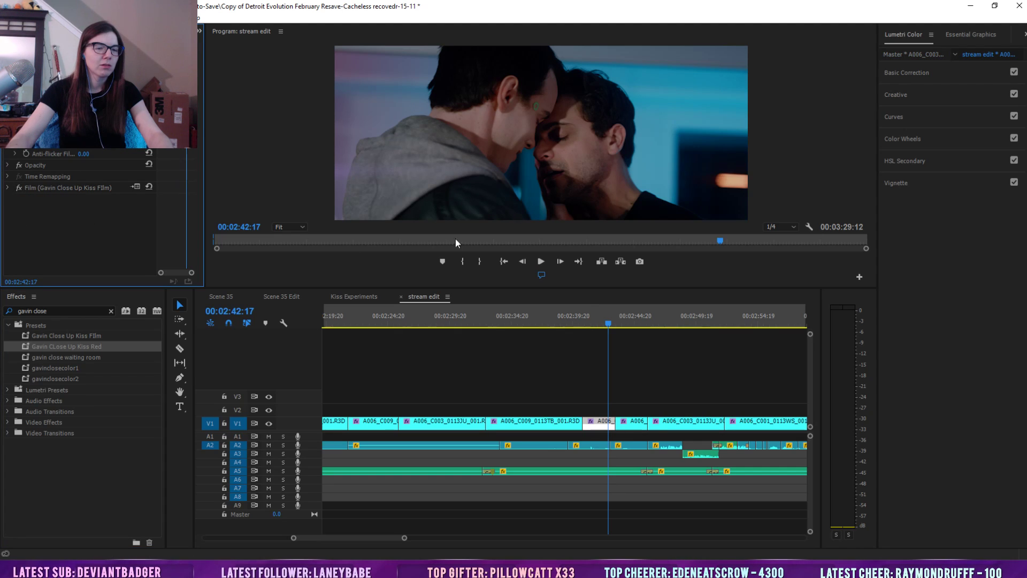
Toggle the clip's Film effect to compare the look at 00:02:42:17, and scrub back to 00:02:41:16
{"action": "left_click", "coordinate": [21, 192]}
{"action": "left_click", "coordinate": [21, 191]}
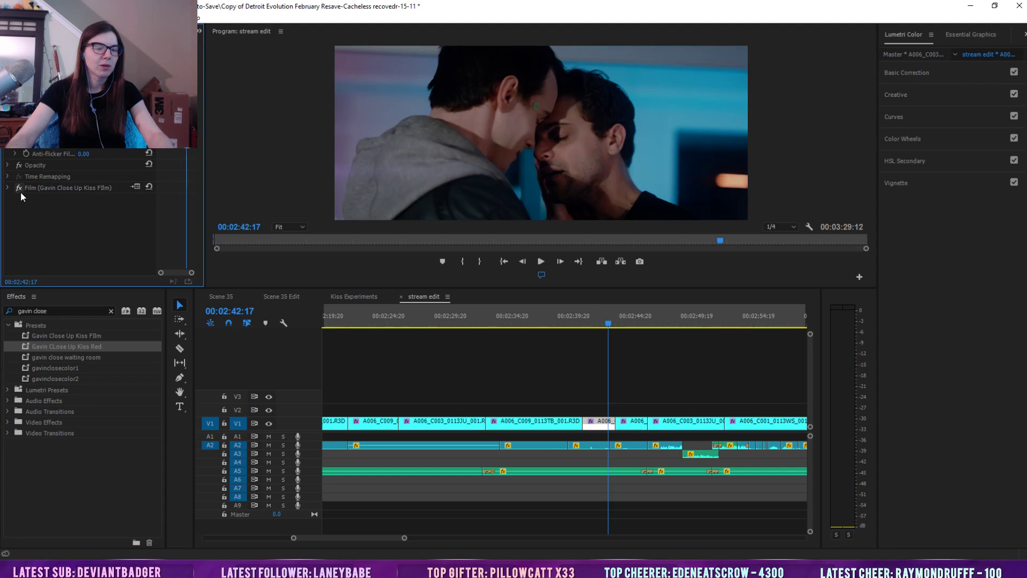
{"action": "left_click_drag", "start_coordinate": [607, 323], "coordinate": [596, 325]}
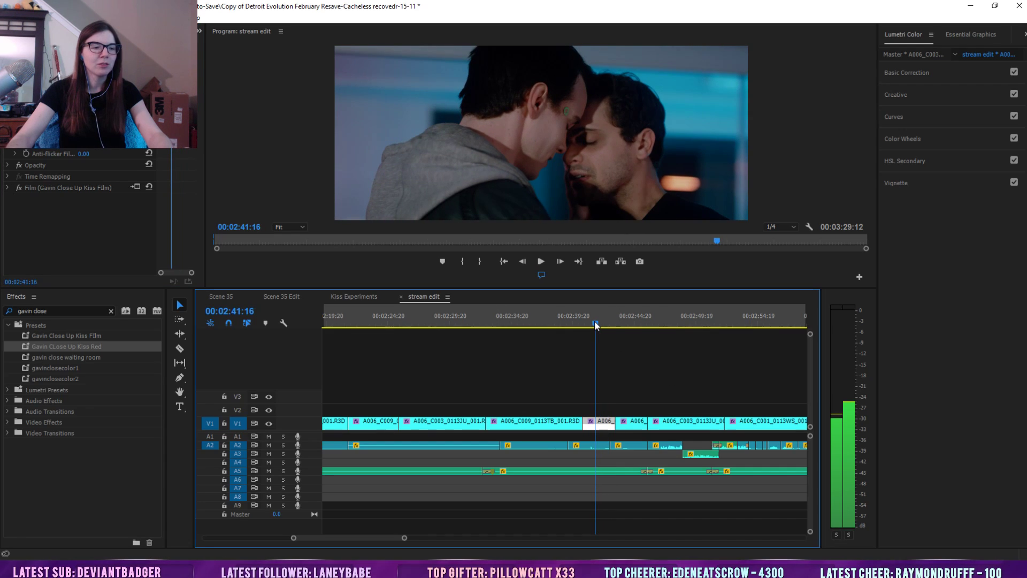
View the clip at 00:02:41:21 and undo the preset, the V2 overlay move and the source settings resets
{"action": "left_click_drag", "start_coordinate": [596, 325], "coordinate": [599, 325]}
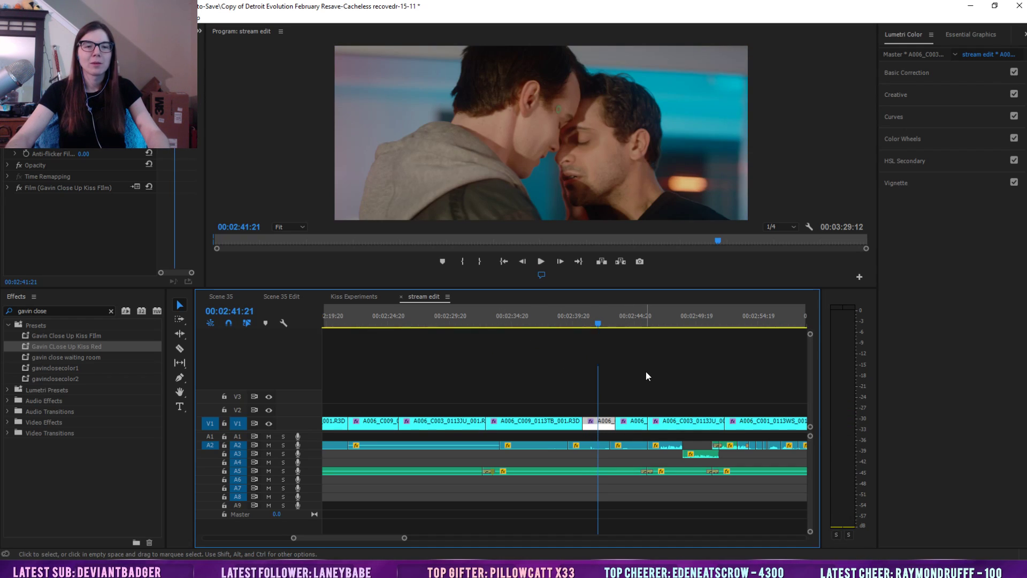
{"action": "key", "text": "ctrl+z"}
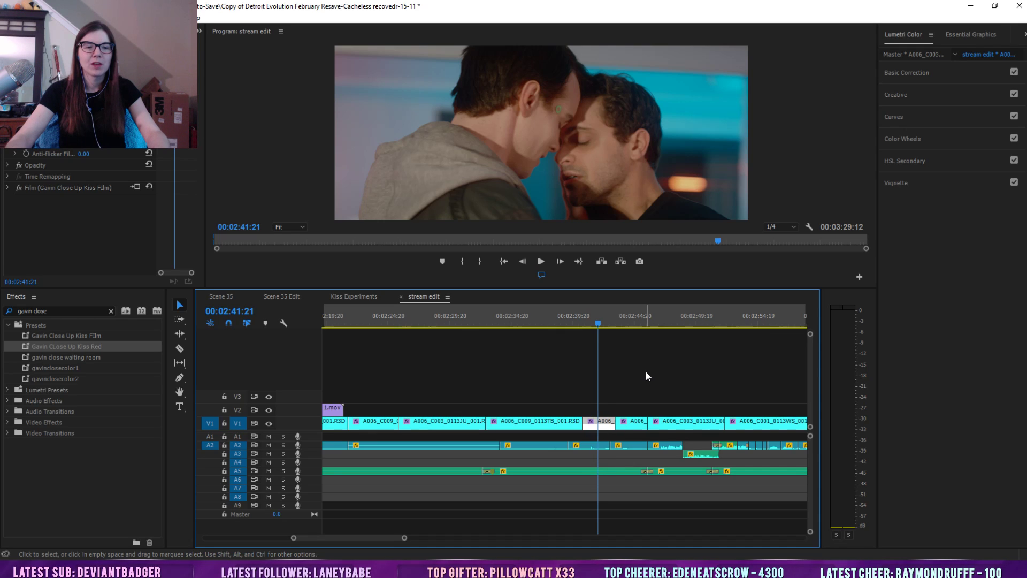
{"action": "key", "text": "ctrl+z"}
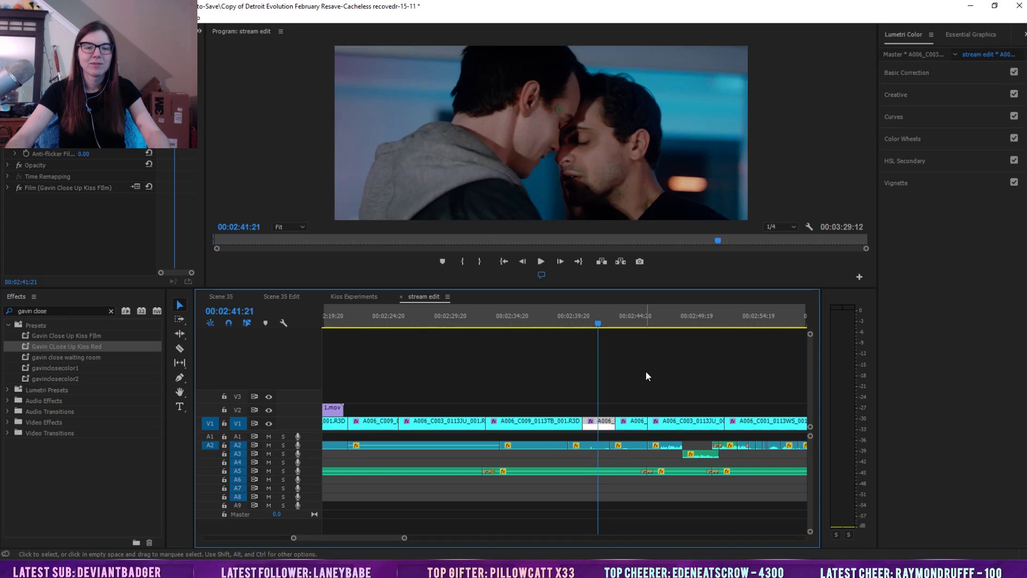
{"action": "key", "text": "ctrl+z"}
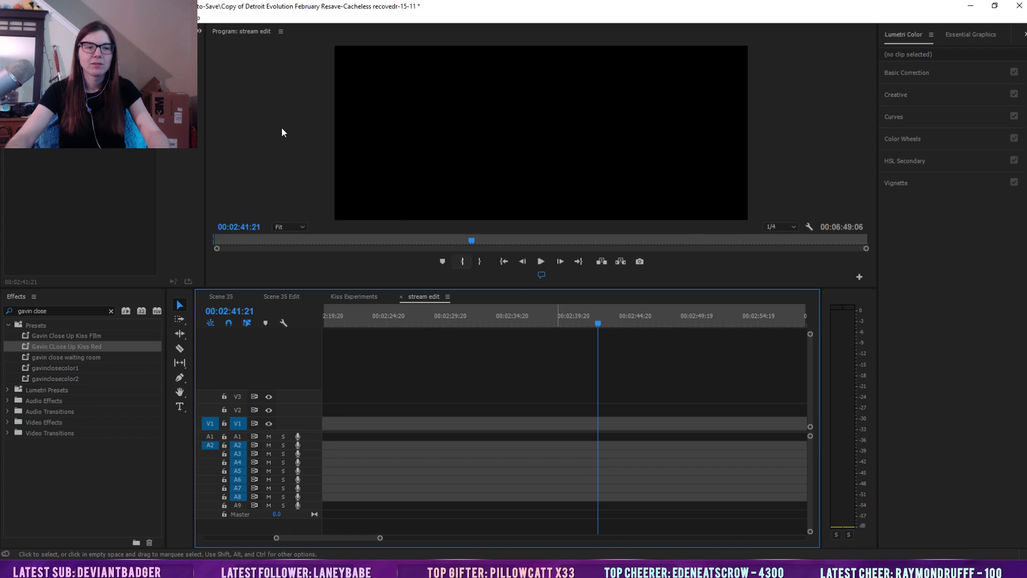
{"action": "left_click", "coordinate": [27, 18]}
{"action": "left_click", "coordinate": [45, 42]}
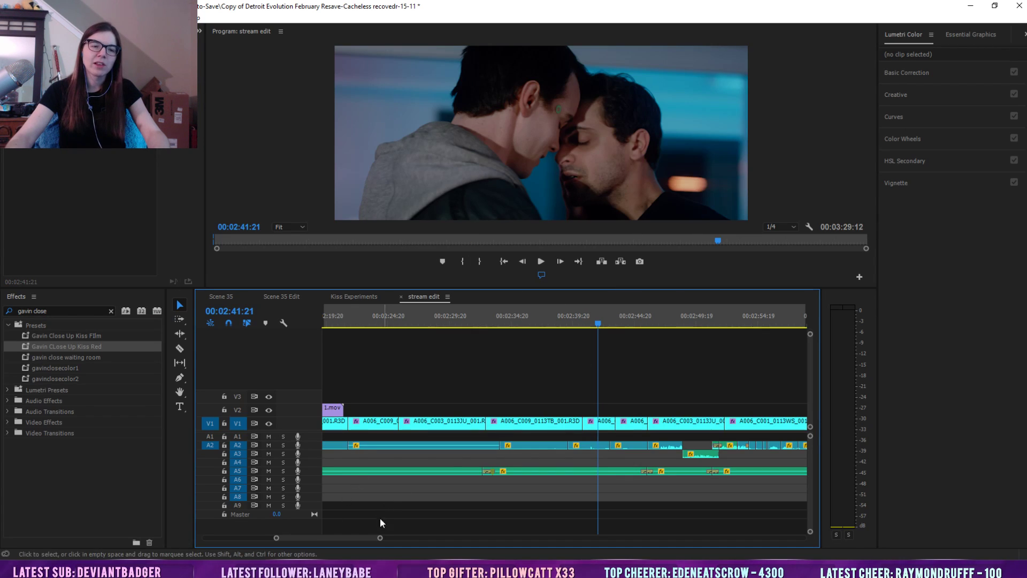
Toggle the Film effect on the V1 clip at 00:02:41:21 to compare its look, and scrub back to 00:02:41:09
{"action": "left_click_drag", "start_coordinate": [380, 538], "coordinate": [368, 538]}
{"action": "left_click", "coordinate": [587, 423]}
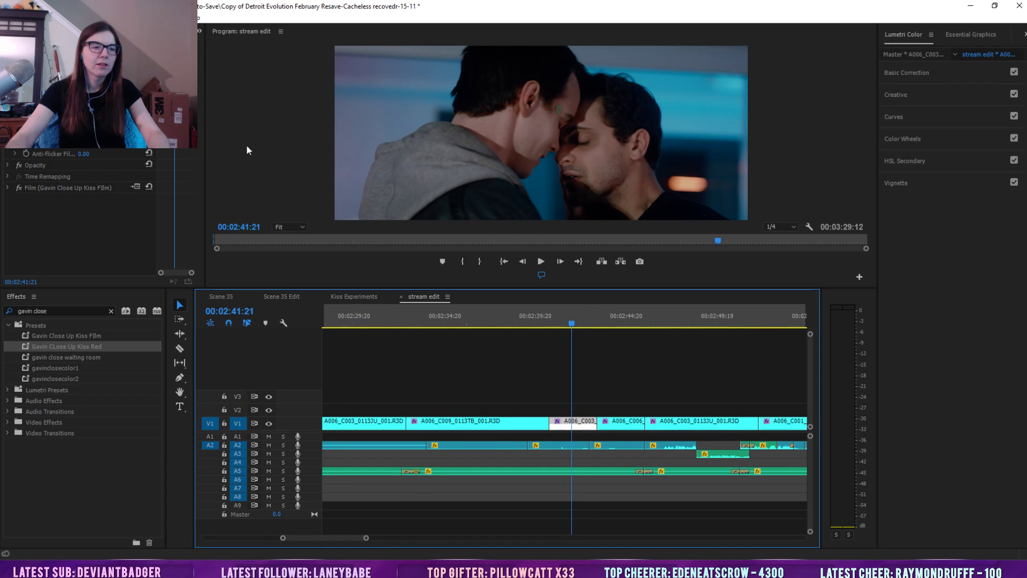
{"action": "left_click", "coordinate": [20, 187]}
{"action": "left_click", "coordinate": [21, 187]}
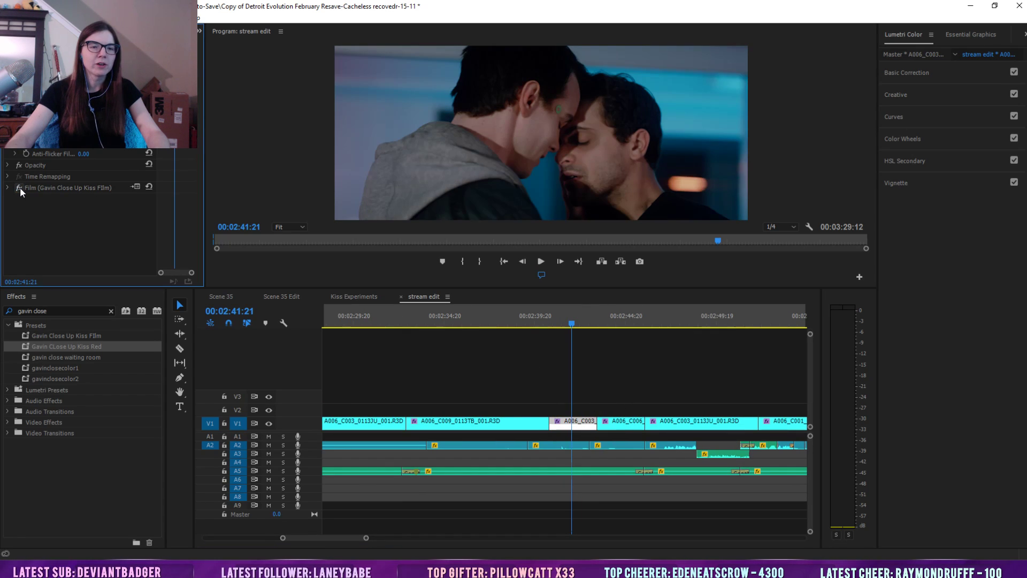
{"action": "mouse_move", "coordinate": [569, 315]}
{"action": "left_mouse_down"}
{"action": "mouse_move", "coordinate": [585, 315]}
{"action": "mouse_move", "coordinate": [562, 318]}
{"action": "left_mouse_up"}
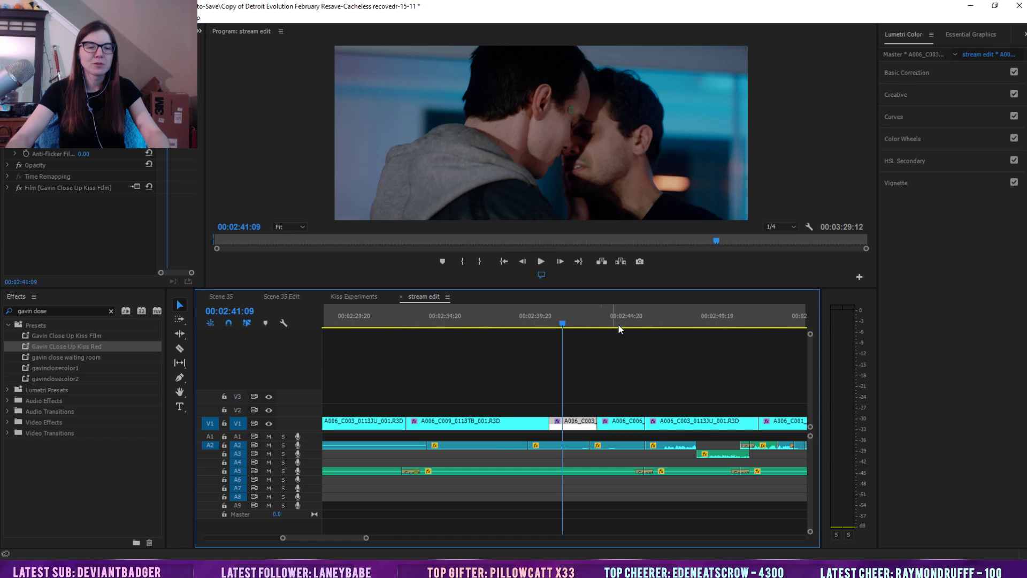
Turn off the Film effect on the A006_C003 clip at 00:02:26:17
{"action": "left_click", "coordinate": [390, 315]}
{"action": "left_click_drag", "start_coordinate": [346, 537], "coordinate": [340, 538]}
{"action": "left_click", "coordinate": [502, 307]}
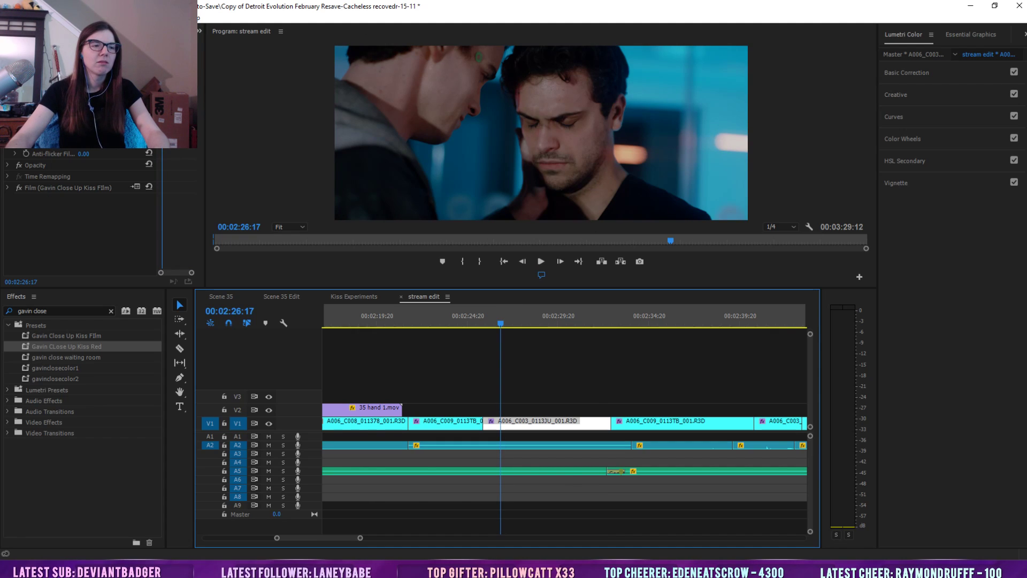
{"action": "left_click", "coordinate": [19, 188]}
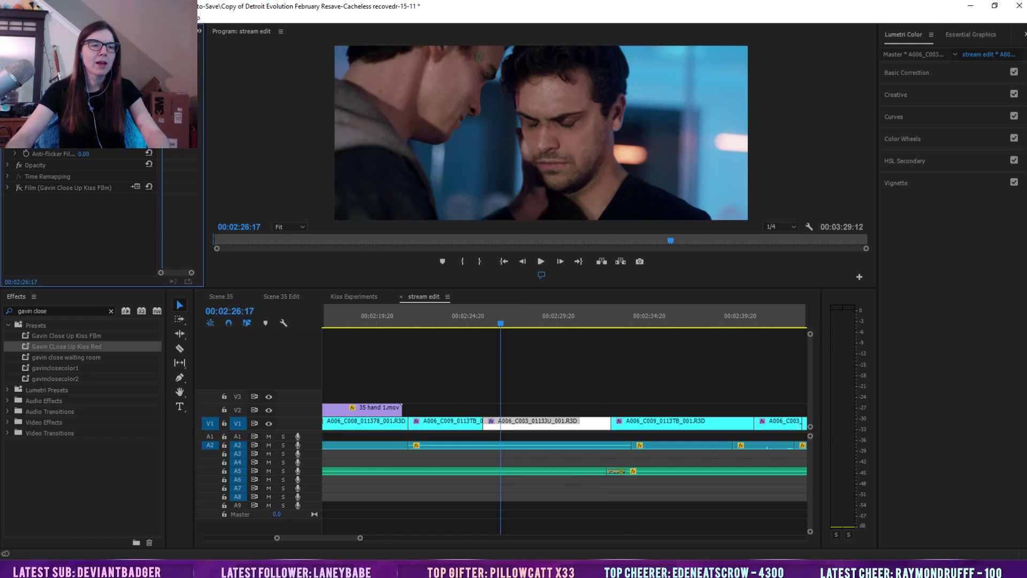
Reset the RED Source Settings on the clip's master and enlarge the effect controls area to review them
{"action": "left_click", "coordinate": [35, 45]}
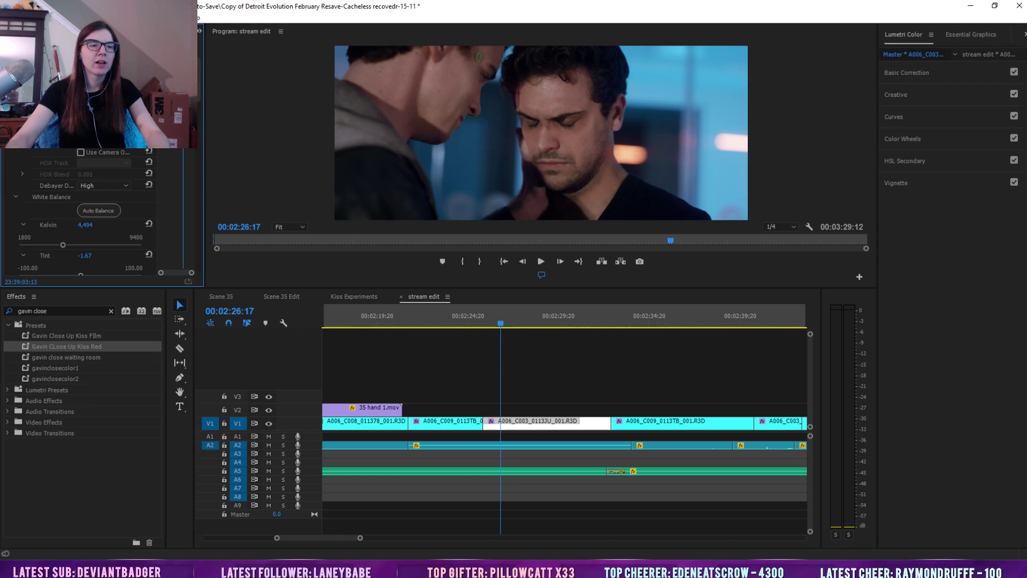
{"action": "left_click", "coordinate": [149, 68]}
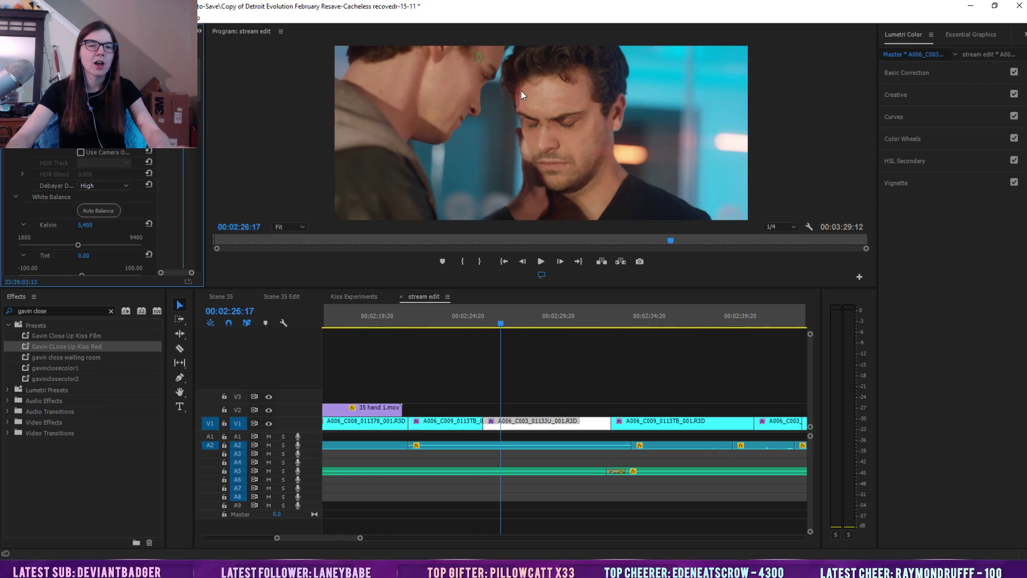
{"action": "scroll", "coordinate": [199, 89], "scroll_direction": "down", "scroll_amount": 6}
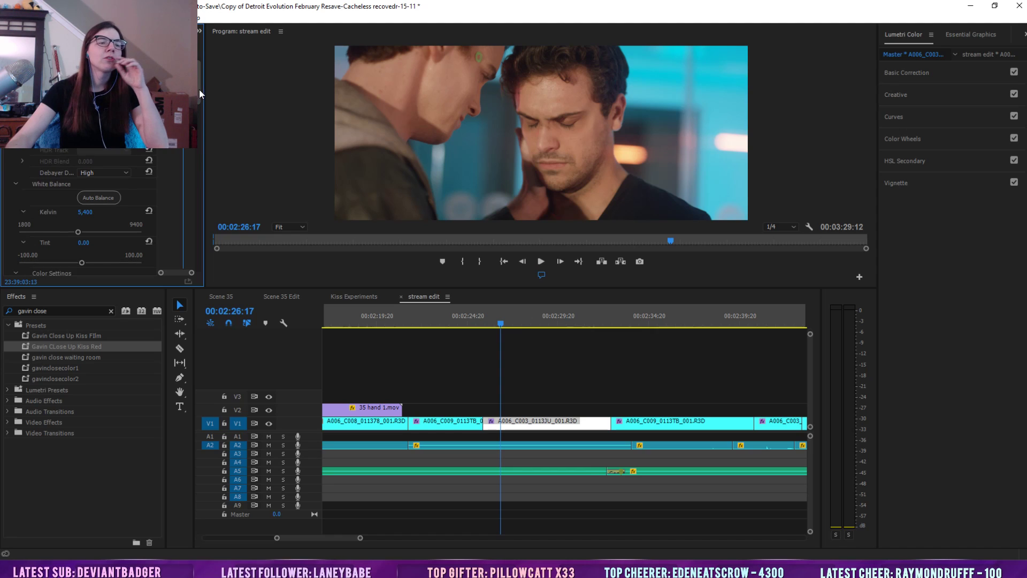
{"action": "scroll", "coordinate": [200, 128], "scroll_direction": "down", "scroll_amount": 1}
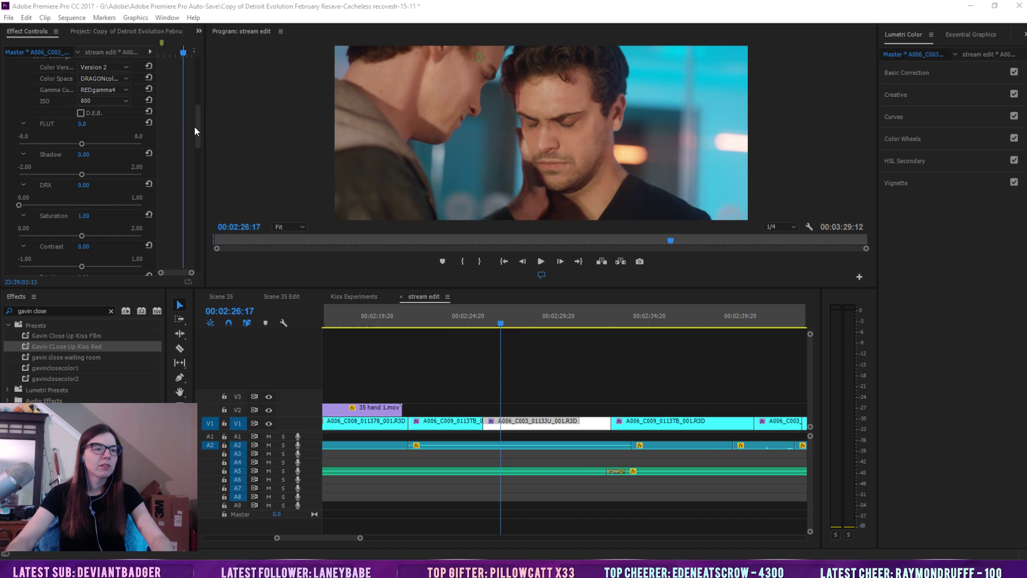
{"action": "scroll", "coordinate": [197, 127], "scroll_direction": "up", "scroll_amount": 2}
{"action": "left_click_drag", "start_coordinate": [117, 288], "coordinate": [104, 367]}
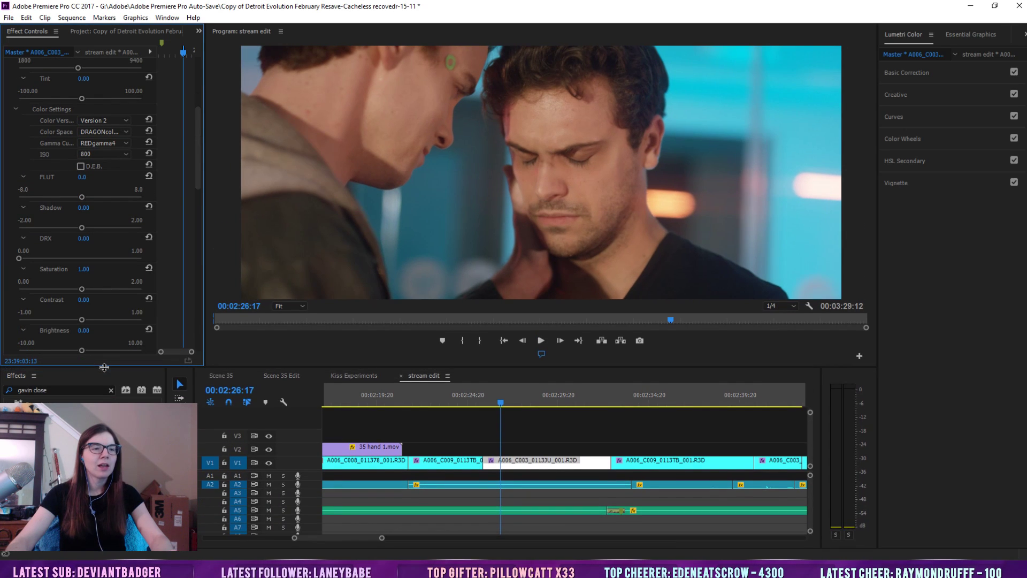
{"action": "scroll", "coordinate": [199, 144], "scroll_direction": "up", "scroll_amount": 5}
{"action": "scroll", "coordinate": [203, 115], "scroll_direction": "up", "scroll_amount": 1}
{"action": "mouse_move", "coordinate": [202, 122]}
{"action": "left_mouse_down"}
{"action": "mouse_move", "coordinate": [194, 344]}
{"action": "mouse_move", "coordinate": [199, 113]}
{"action": "left_mouse_up"}
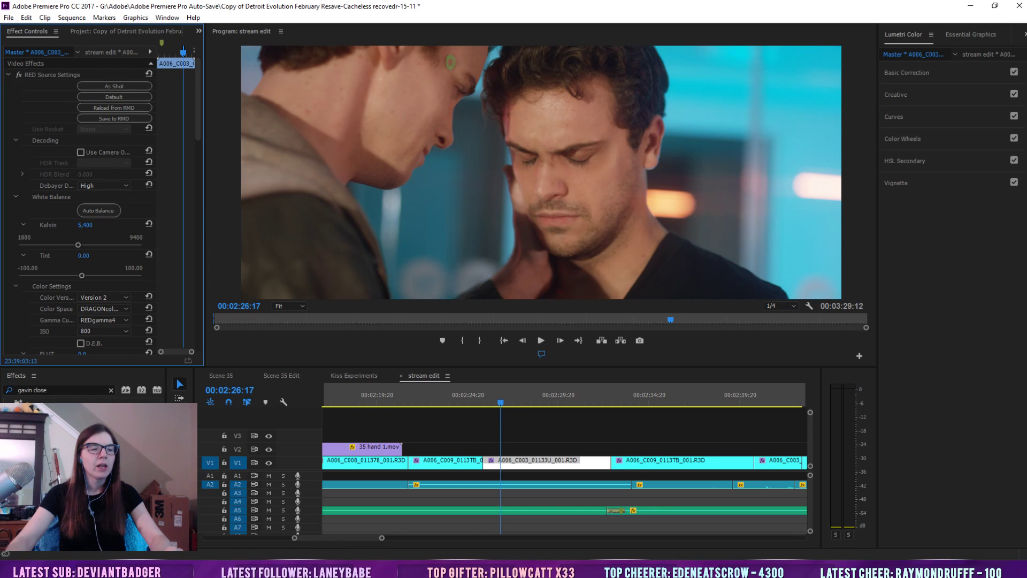
Apply the Gavin CLose Up Kiss Red preset to the clip's master to compare the look, and undo it
{"action": "left_click_drag", "start_coordinate": [47, 413], "coordinate": [569, 459]}
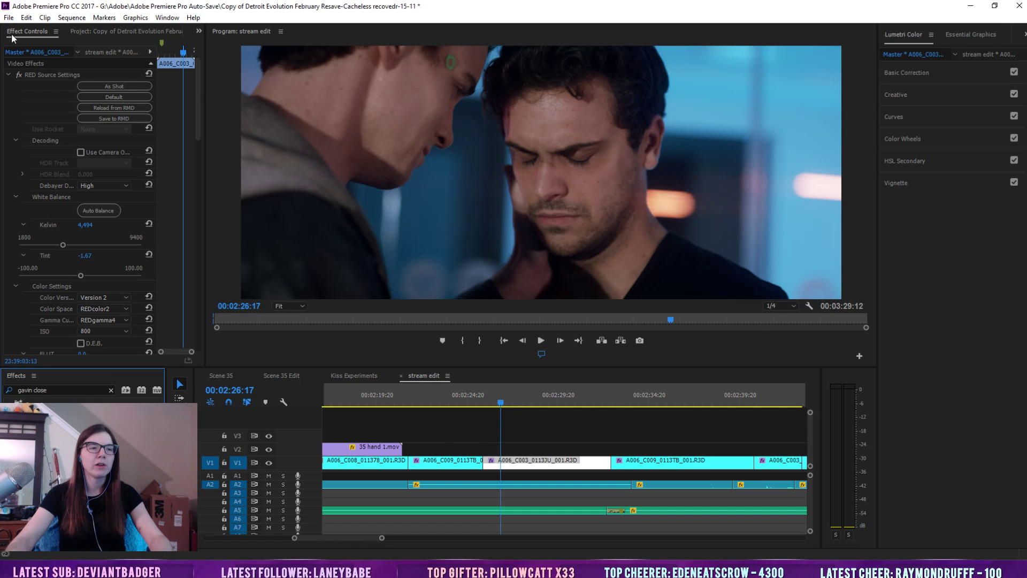
{"action": "left_click", "coordinate": [26, 18]}
{"action": "left_click", "coordinate": [31, 28]}
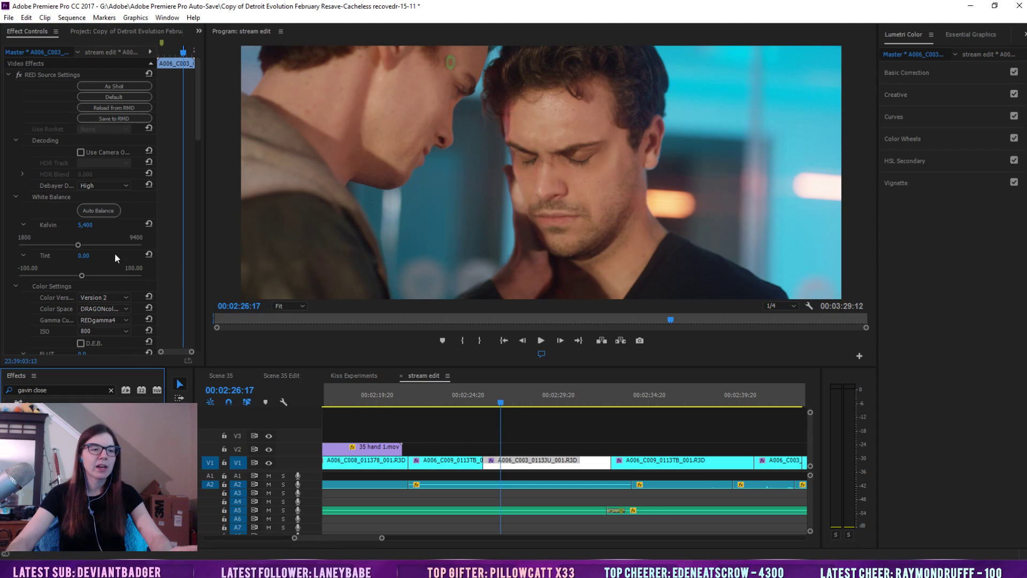
Try different white balances on the A006_C003 master, ending at Kelvin 4,488 and tint 0.44
{"action": "left_click", "coordinate": [77, 246]}
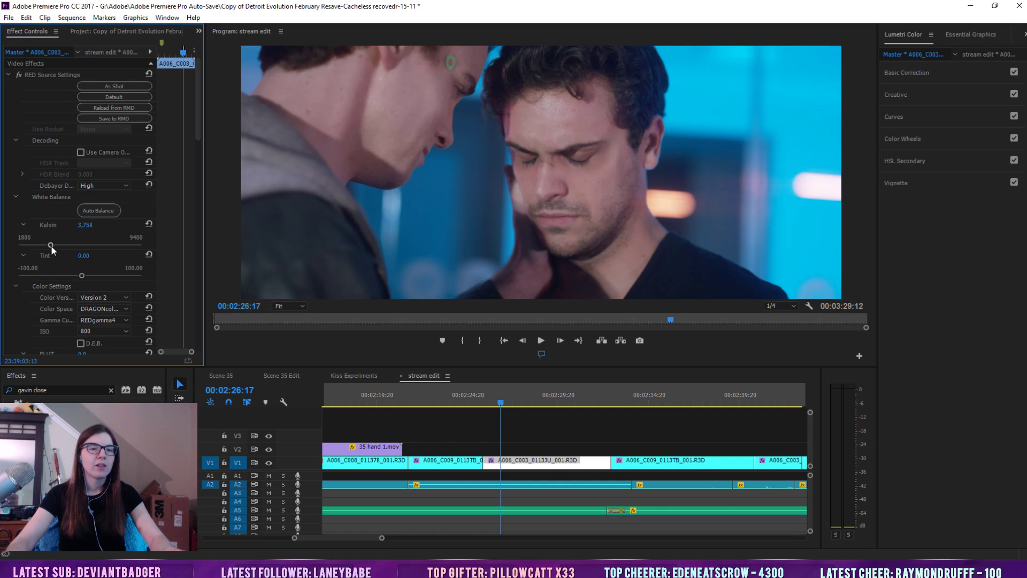
{"action": "left_click", "coordinate": [123, 246]}
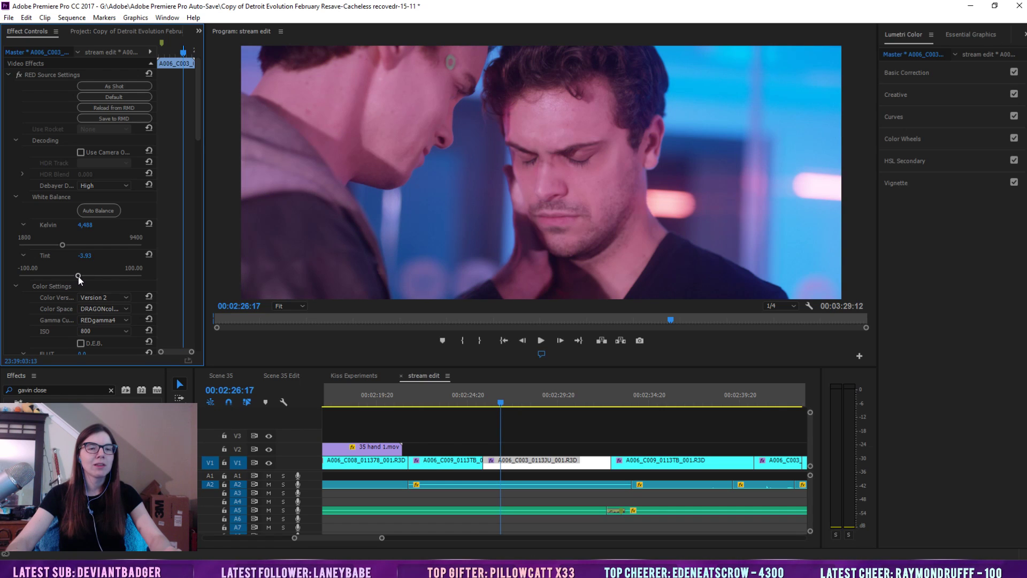
{"action": "left_click_drag", "start_coordinate": [79, 278], "coordinate": [81, 278]}
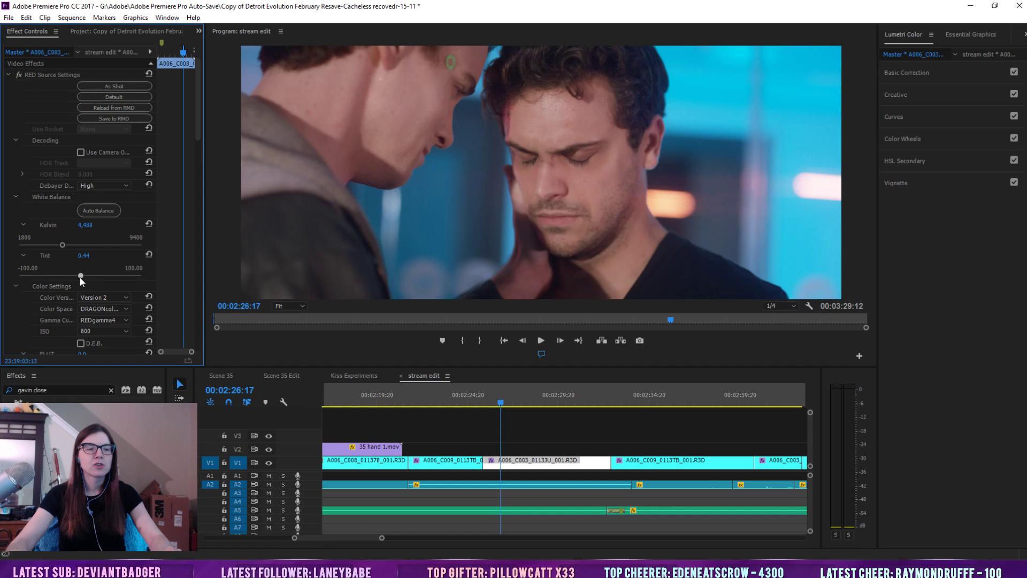
Select the RED Source Settings on the master of the clip at 00:02:25:06 and search the effects for "wide kiss"
{"action": "left_click", "coordinate": [474, 394]}
{"action": "left_click", "coordinate": [473, 465]}
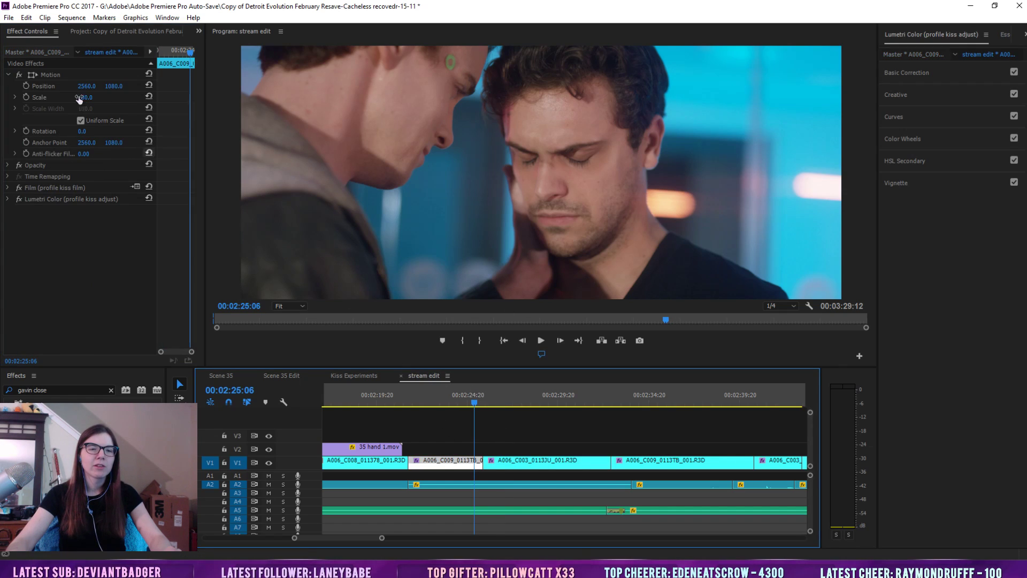
{"action": "left_click", "coordinate": [45, 53]}
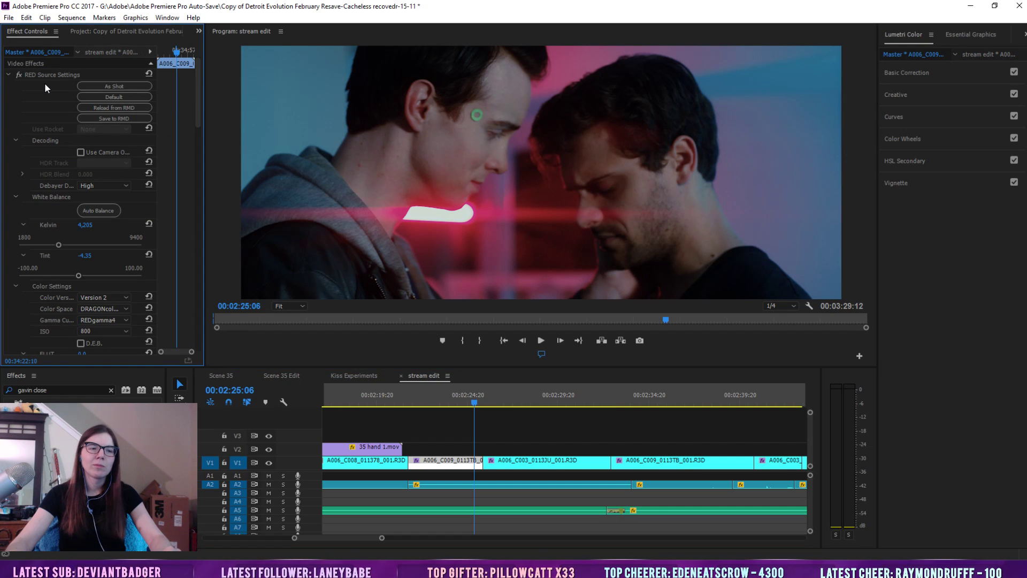
{"action": "left_click", "coordinate": [47, 75]}
{"action": "left_click", "coordinate": [78, 388]}
{"action": "type", "text": "wide kiss"}
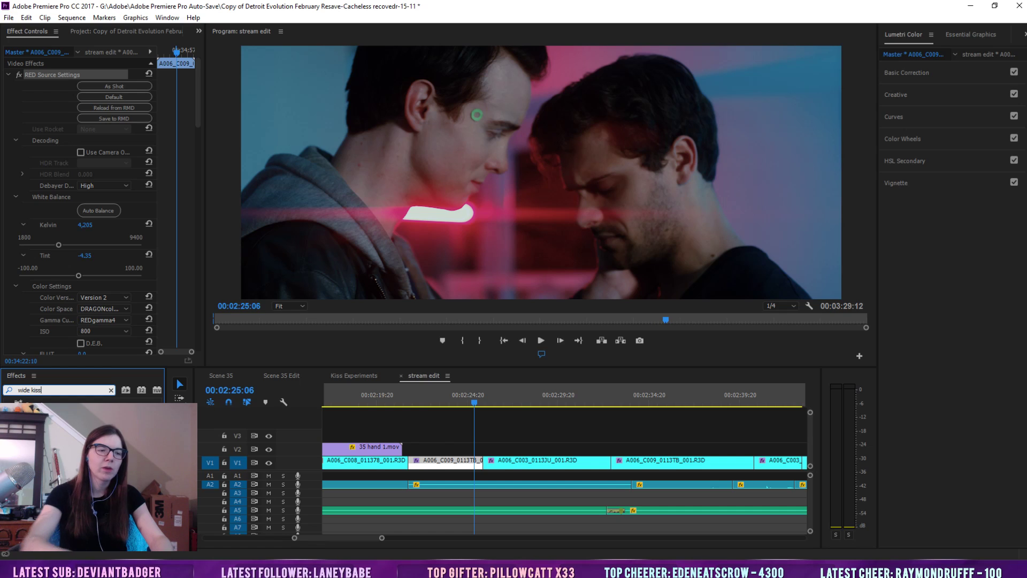
Try the default RED Source Settings on the A006_C009 master and undo the changes
{"action": "left_click", "coordinate": [130, 87]}
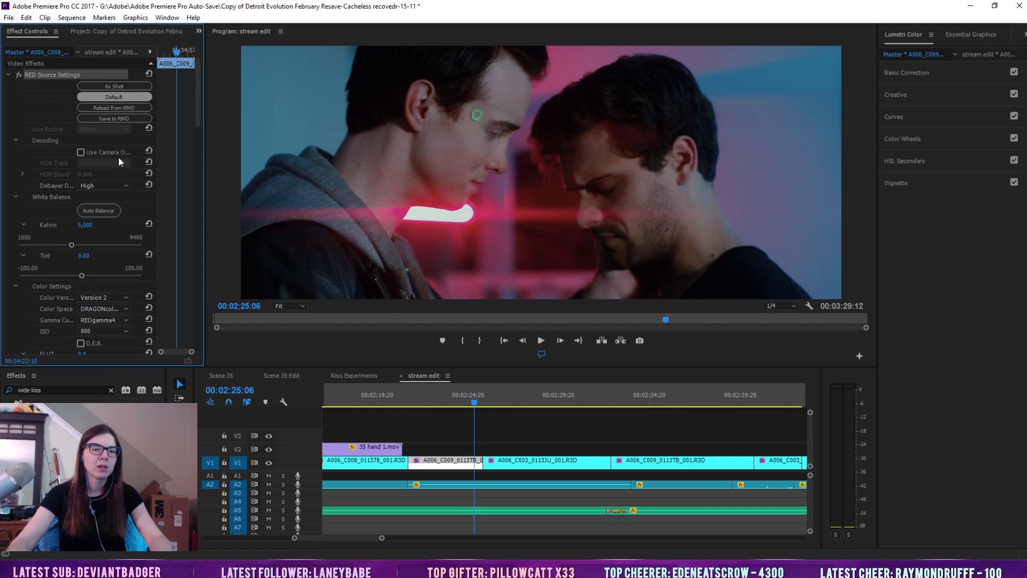
{"action": "key", "text": "ctrl+z"}
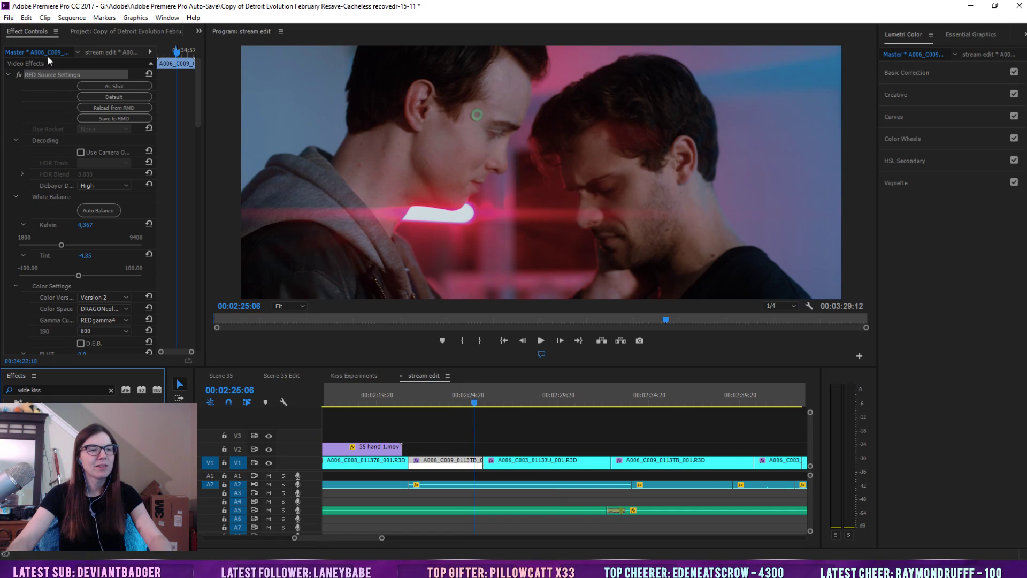
{"action": "left_click", "coordinate": [29, 18]}
{"action": "left_click", "coordinate": [33, 30]}
{"action": "left_click", "coordinate": [26, 18]}
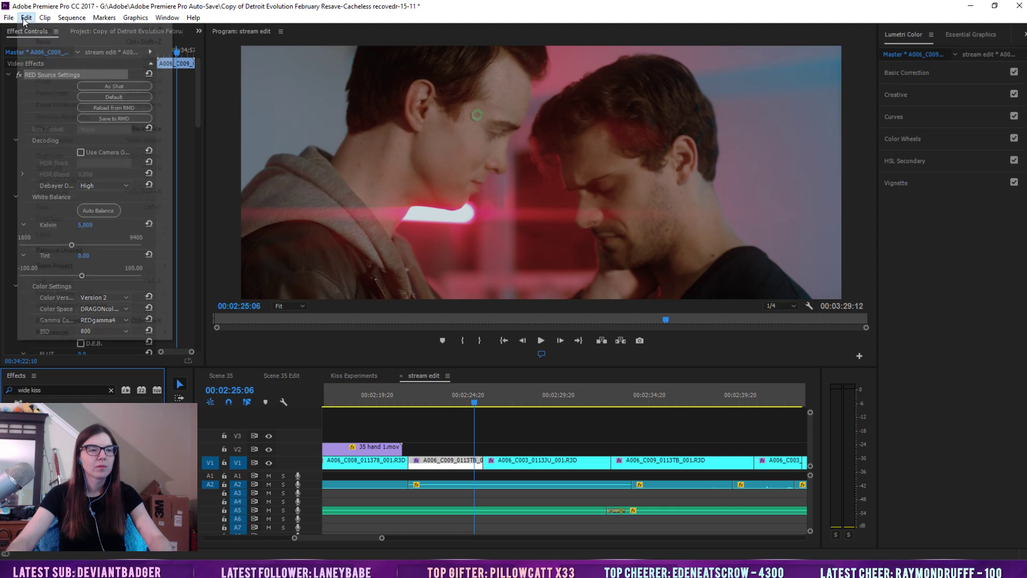
{"action": "left_click", "coordinate": [27, 32]}
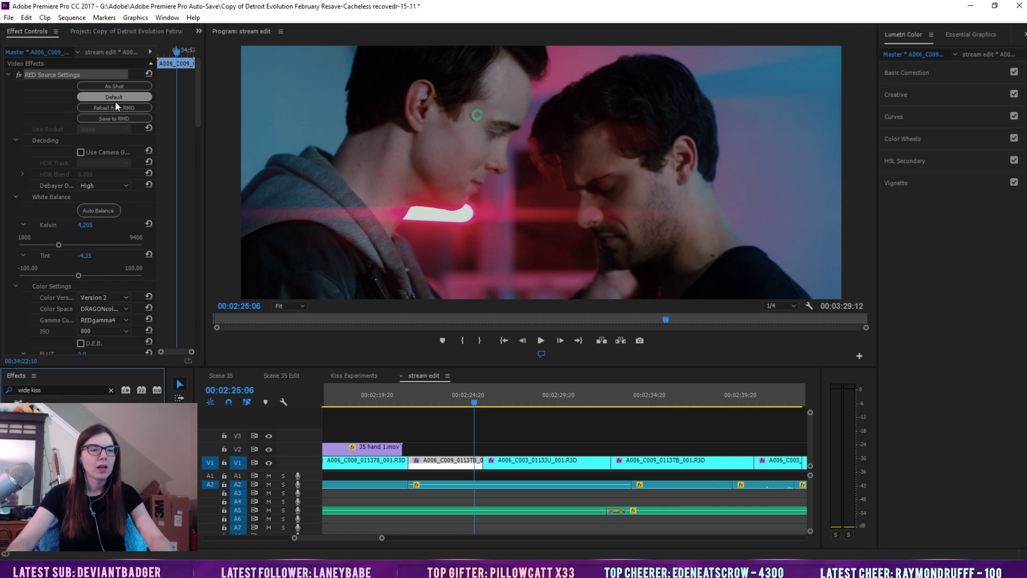
Save the A006_C009 master's RED Source Settings as a preset named "stream wide kiss"
{"action": "right_click", "coordinate": [52, 74]}
{"action": "left_click", "coordinate": [79, 95]}
{"action": "type", "text": "strea"}
{"action": "type", "text": "m edit red"}
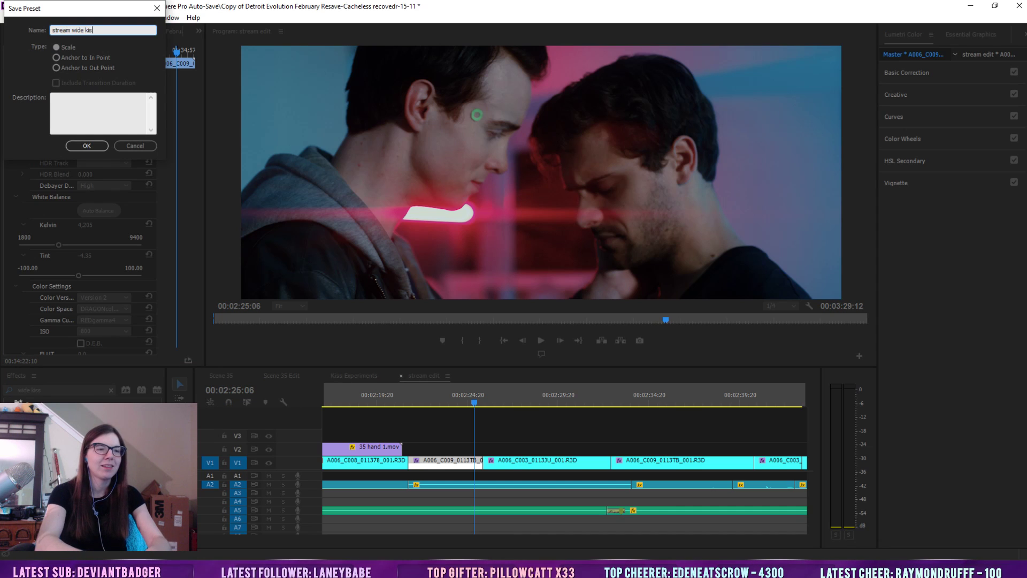
{"action": "key", "text": "Return"}
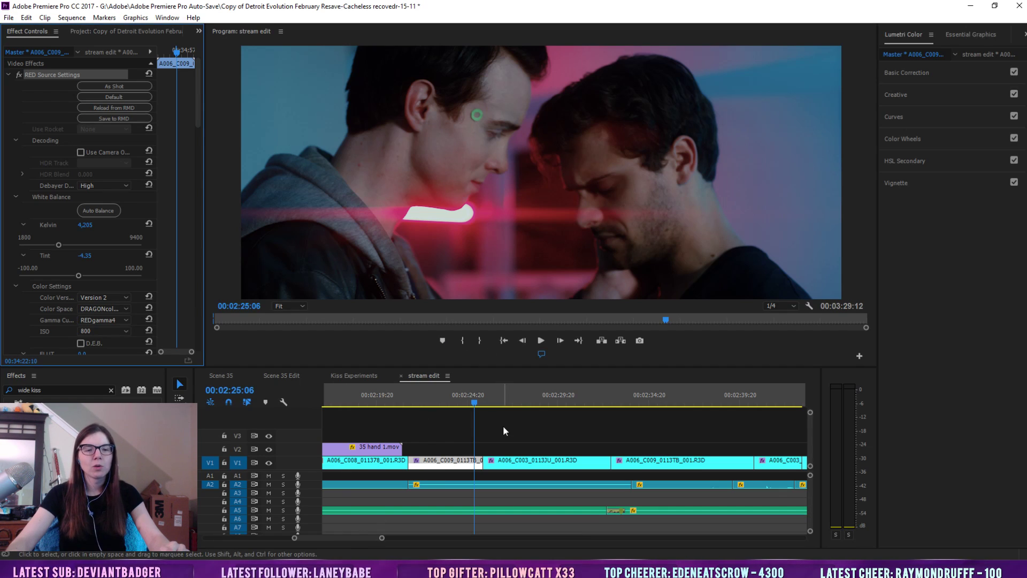
Return the A006_C009 master's RED Source Settings to as-shot values and turn off the clip's Lumetri Color effect
{"action": "left_click", "coordinate": [149, 74]}
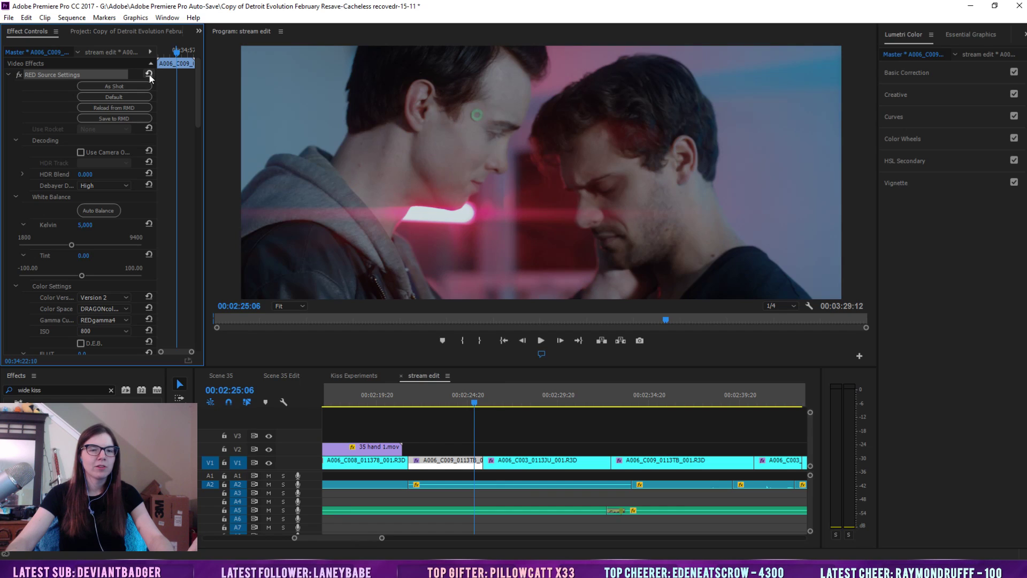
{"action": "left_click", "coordinate": [118, 98]}
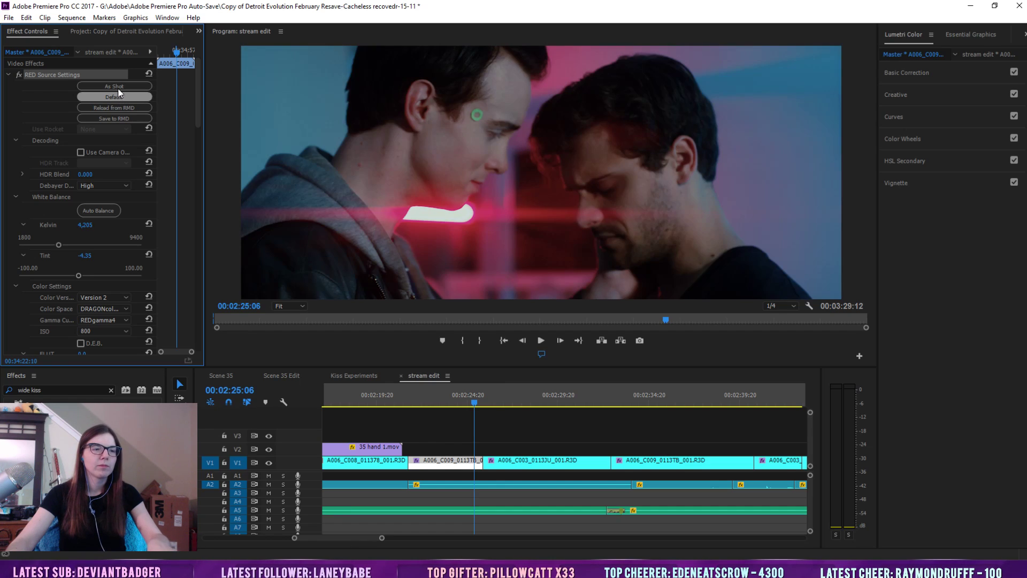
{"action": "left_click", "coordinate": [118, 87]}
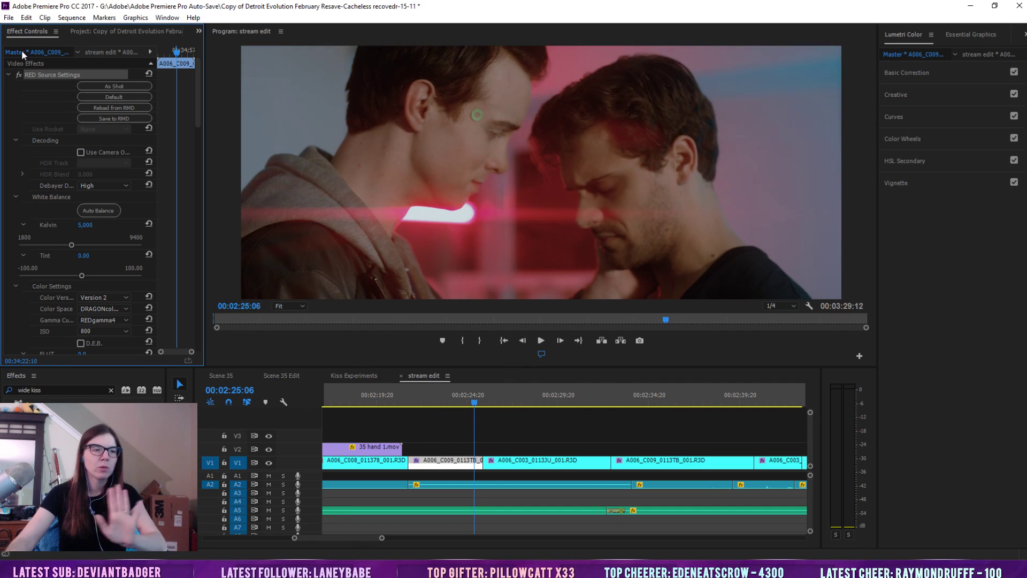
{"action": "left_click", "coordinate": [96, 52]}
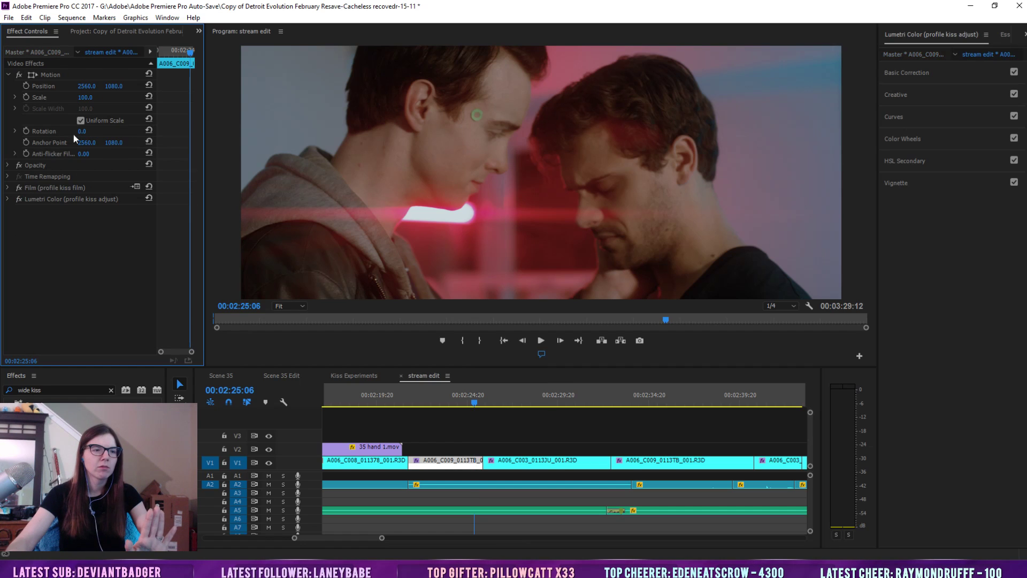
{"action": "left_click", "coordinate": [20, 198]}
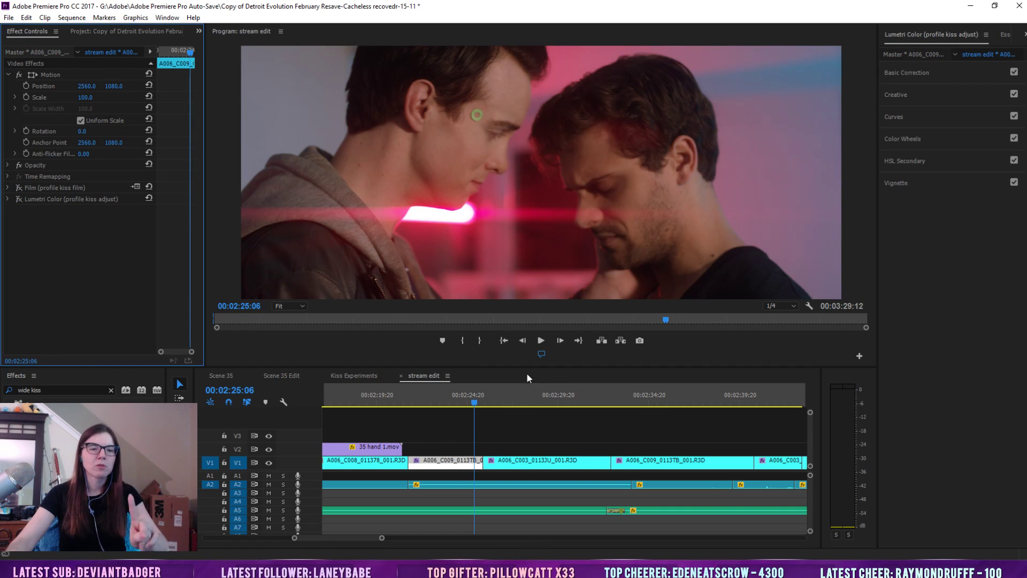
On the A006_C003 clip's master, set the RED white balance tint to about -1.31 and the brightness to about -6.33
{"action": "left_click_drag", "start_coordinate": [473, 402], "coordinate": [487, 408]}
{"action": "left_click", "coordinate": [35, 52]}
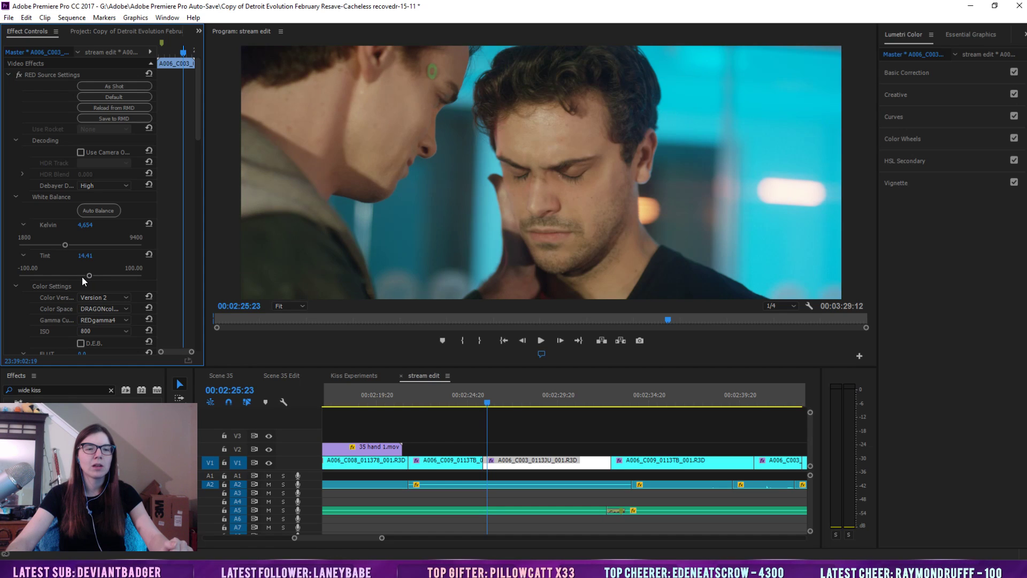
{"action": "left_click", "coordinate": [80, 276]}
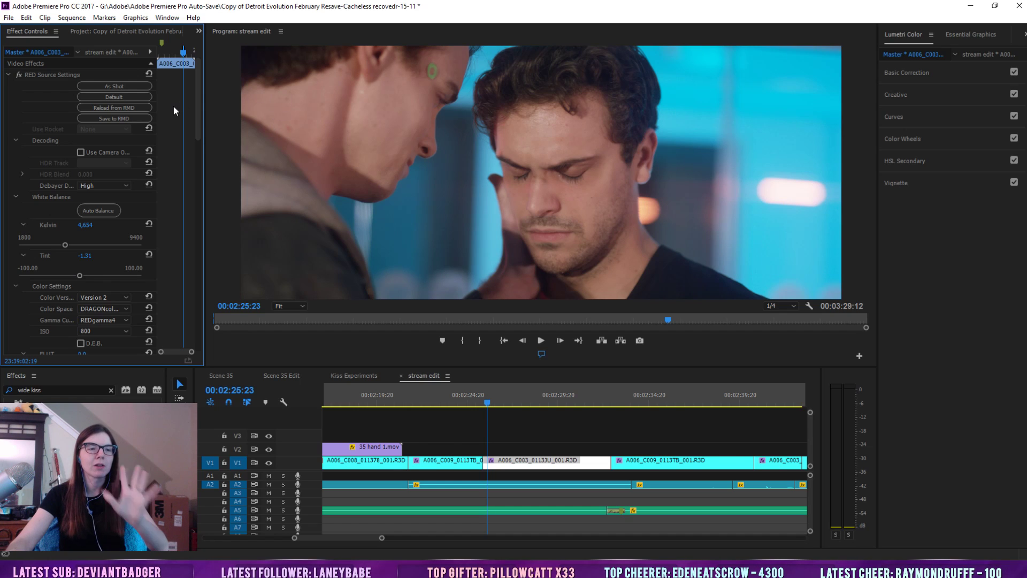
{"action": "left_click_drag", "start_coordinate": [195, 115], "coordinate": [199, 185]}
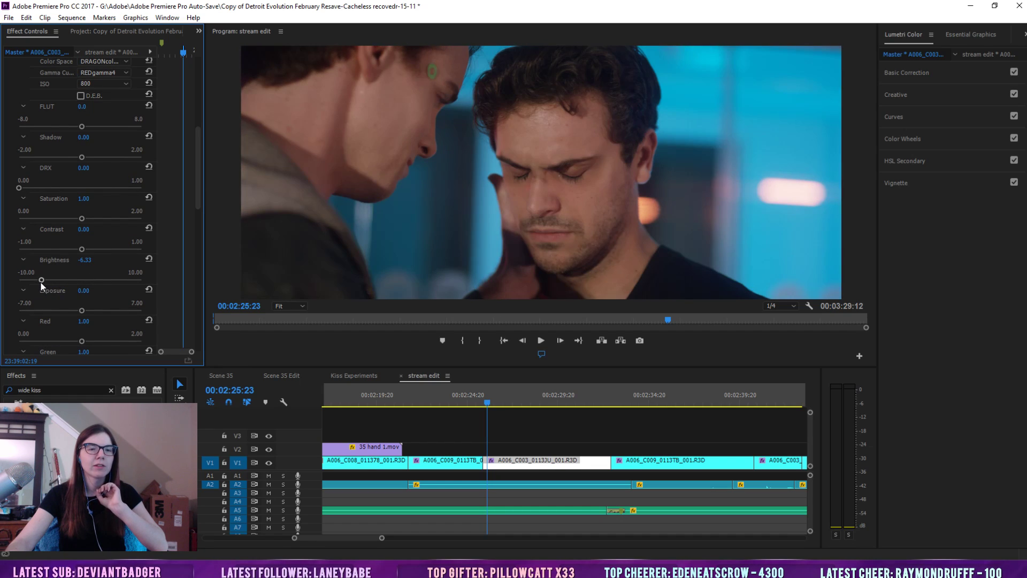
Compare the A006_C009 and A006_C003 clips by moving the playhead back and forth across their cut
{"action": "left_click", "coordinate": [475, 403]}
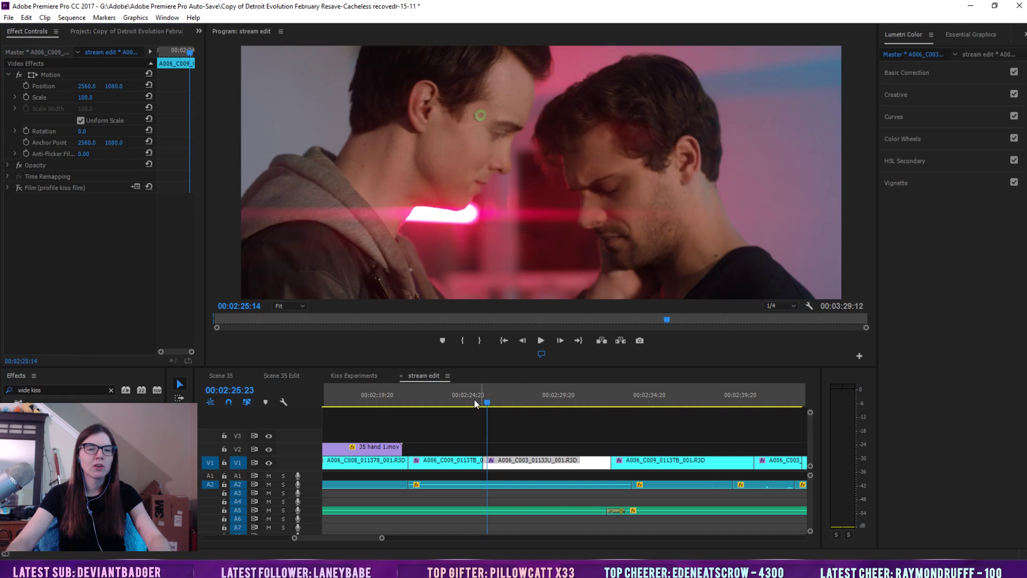
{"action": "left_click_drag", "start_coordinate": [476, 405], "coordinate": [480, 406]}
{"action": "mouse_move", "coordinate": [485, 405]}
{"action": "left_mouse_down"}
{"action": "mouse_move", "coordinate": [476, 405]}
{"action": "mouse_move", "coordinate": [486, 407]}
{"action": "left_mouse_up"}
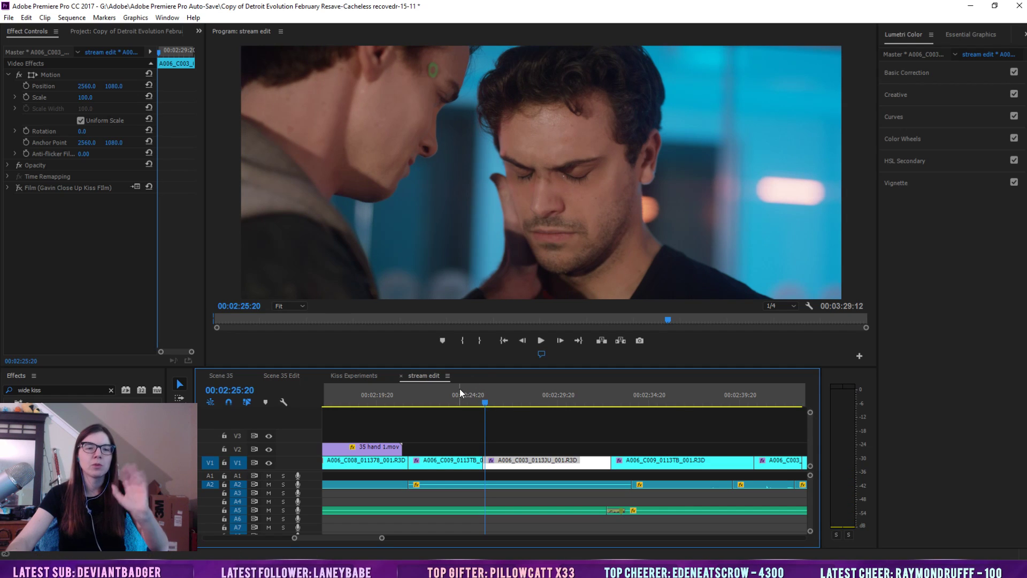
{"action": "left_click_drag", "start_coordinate": [486, 403], "coordinate": [482, 403]}
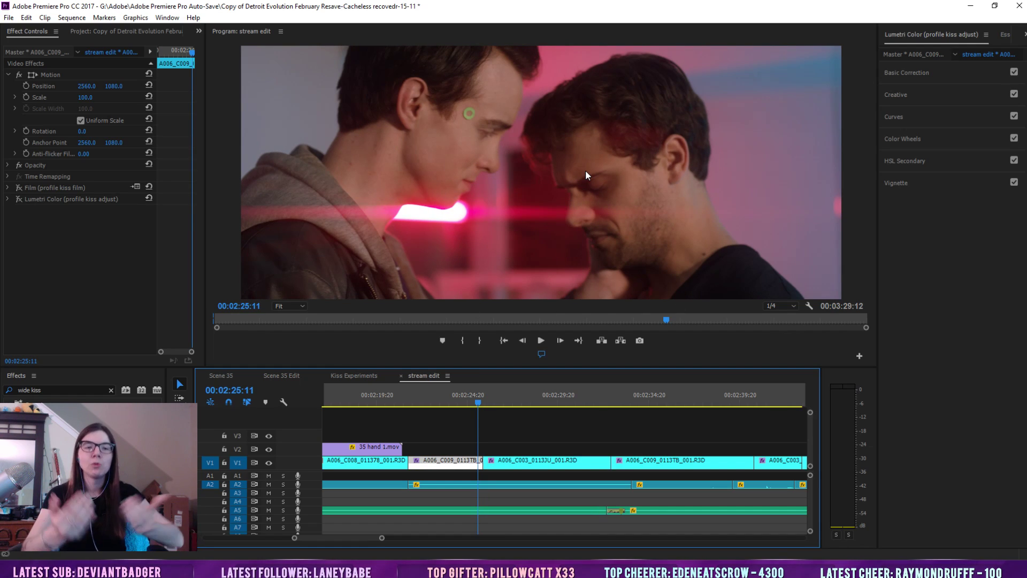
{"action": "left_click", "coordinate": [486, 404]}
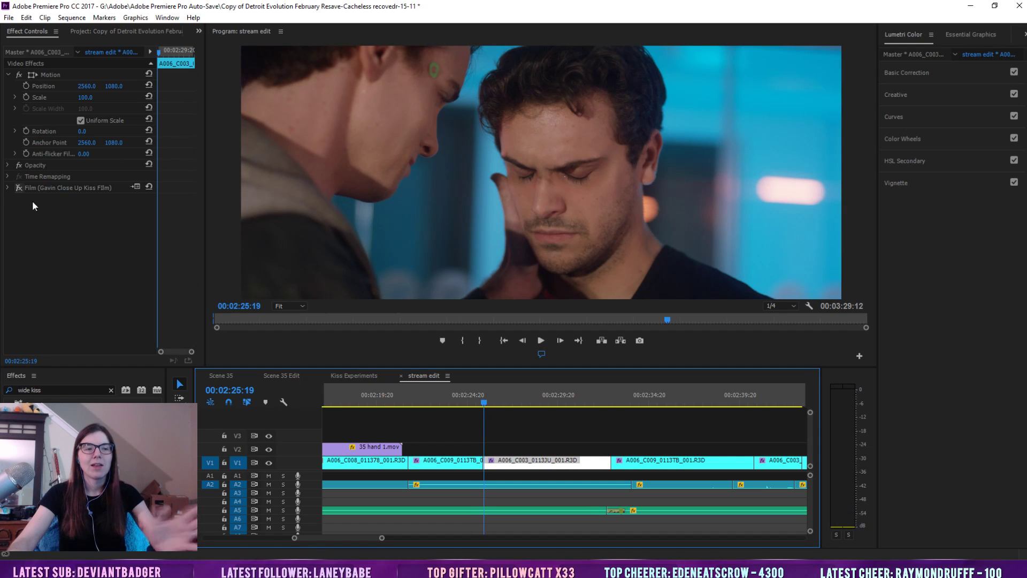
Raise the contrast in the A006_C003 master's RED Source Settings to about 0.25
{"action": "left_click", "coordinate": [42, 51]}
{"action": "left_click_drag", "start_coordinate": [199, 126], "coordinate": [198, 201]}
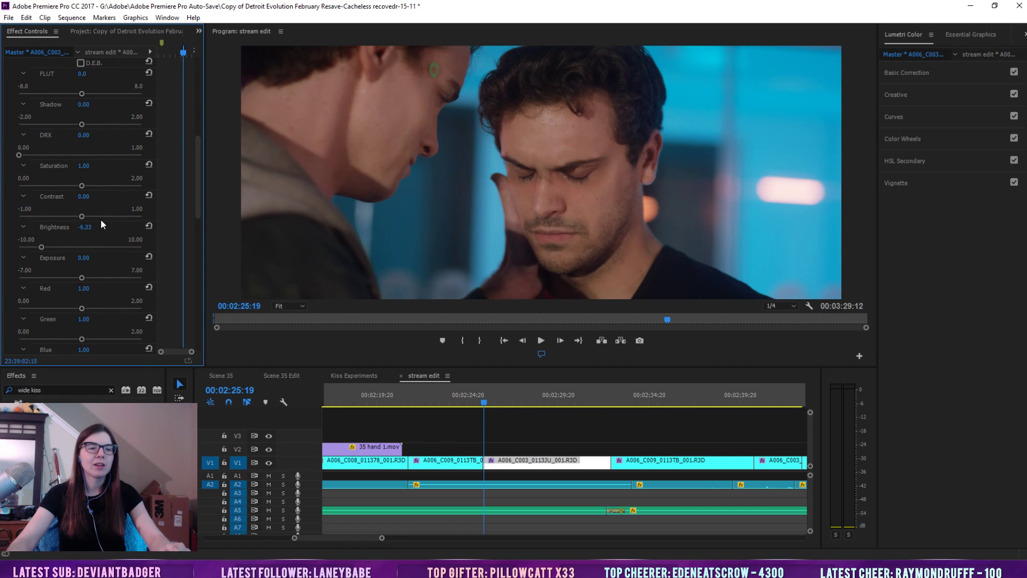
{"action": "left_click", "coordinate": [110, 216]}
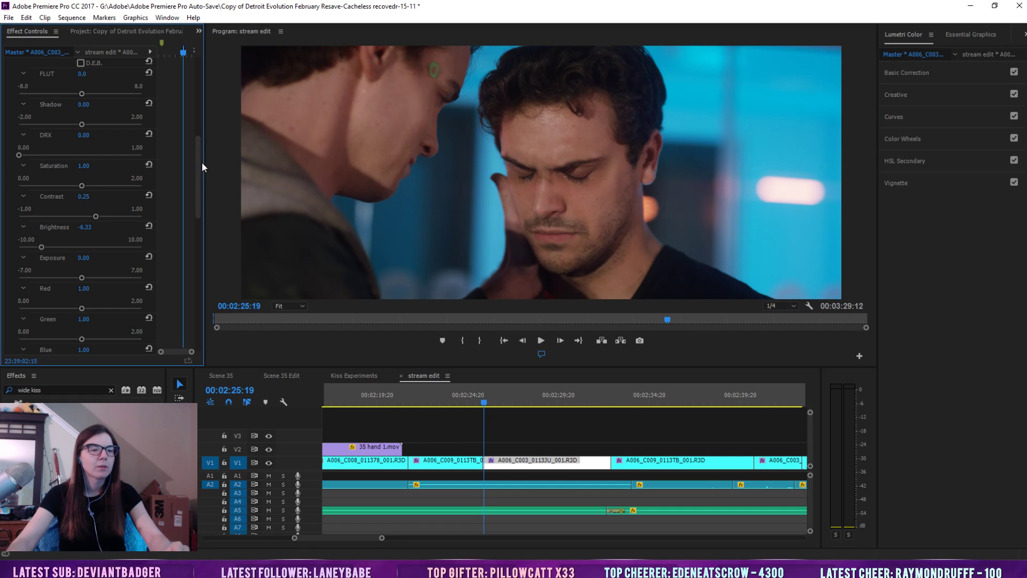
Try the A006_C003 master's RED colour gains, taking red from 0.60 to 1.23 and blue from 0.45 to 0.86, and fine-tune them
{"action": "scroll", "coordinate": [201, 162], "scroll_direction": "up", "scroll_amount": 2}
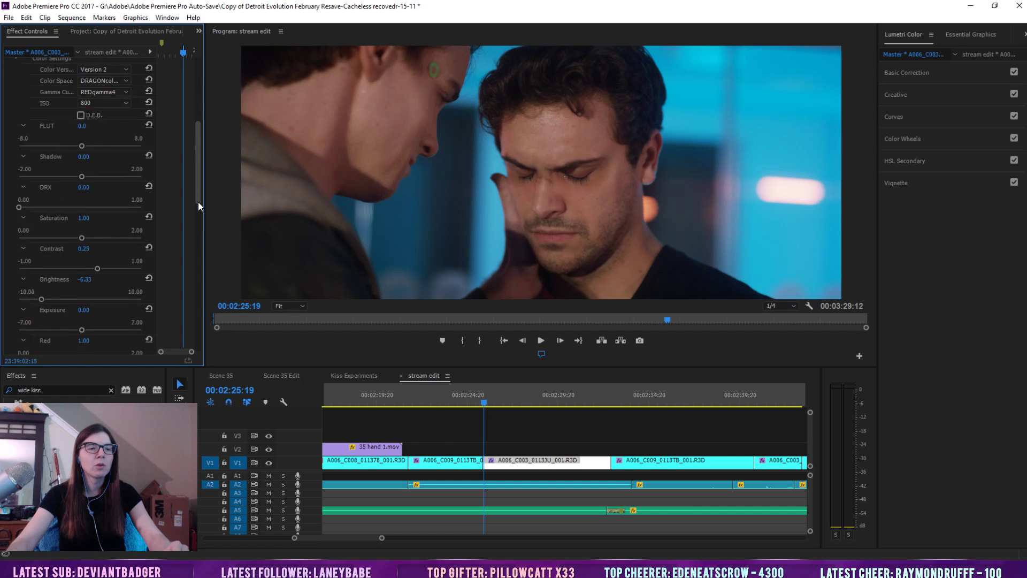
{"action": "scroll", "coordinate": [198, 206], "scroll_direction": "down", "scroll_amount": 5}
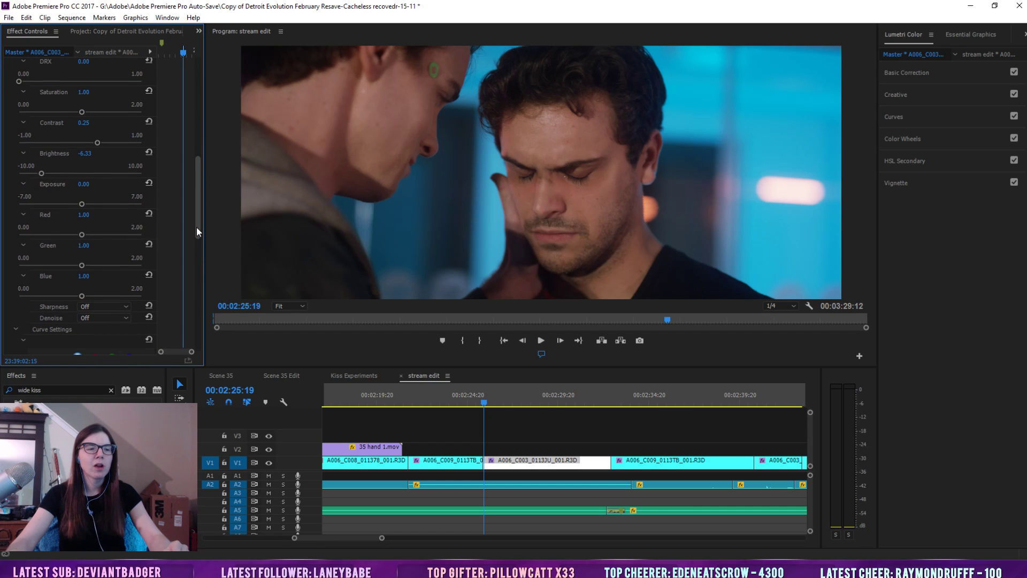
{"action": "scroll", "coordinate": [197, 232], "scroll_direction": "down", "scroll_amount": 2}
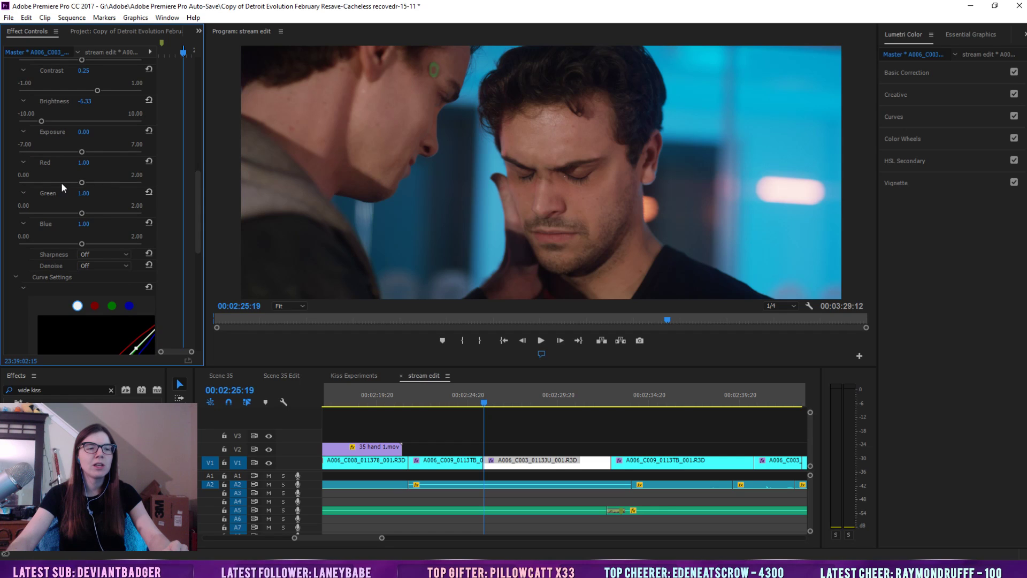
{"action": "left_click_drag", "start_coordinate": [81, 182], "coordinate": [56, 184]}
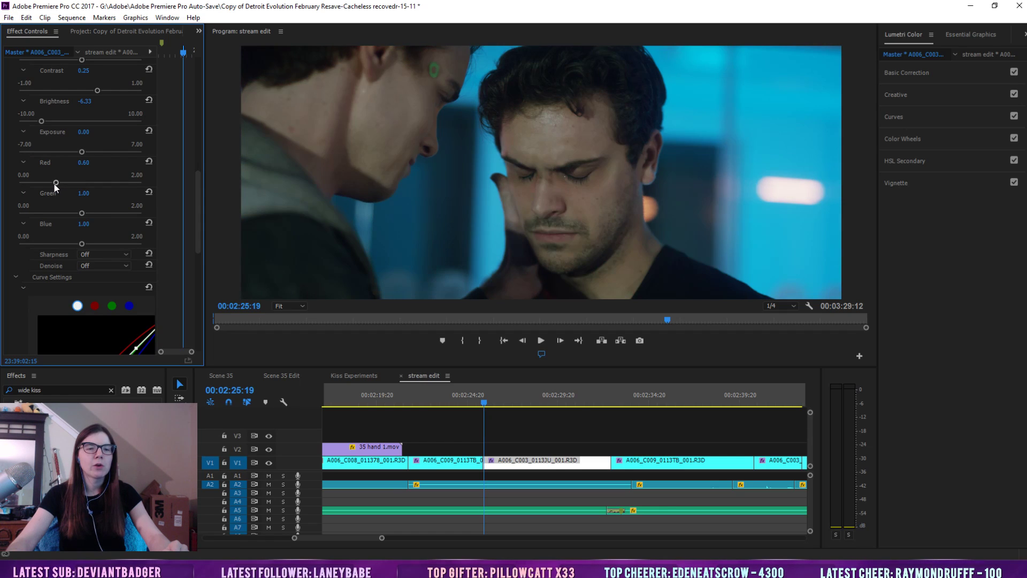
{"action": "left_click", "coordinate": [126, 184]}
{"action": "left_click_drag", "start_coordinate": [126, 183], "coordinate": [85, 184]}
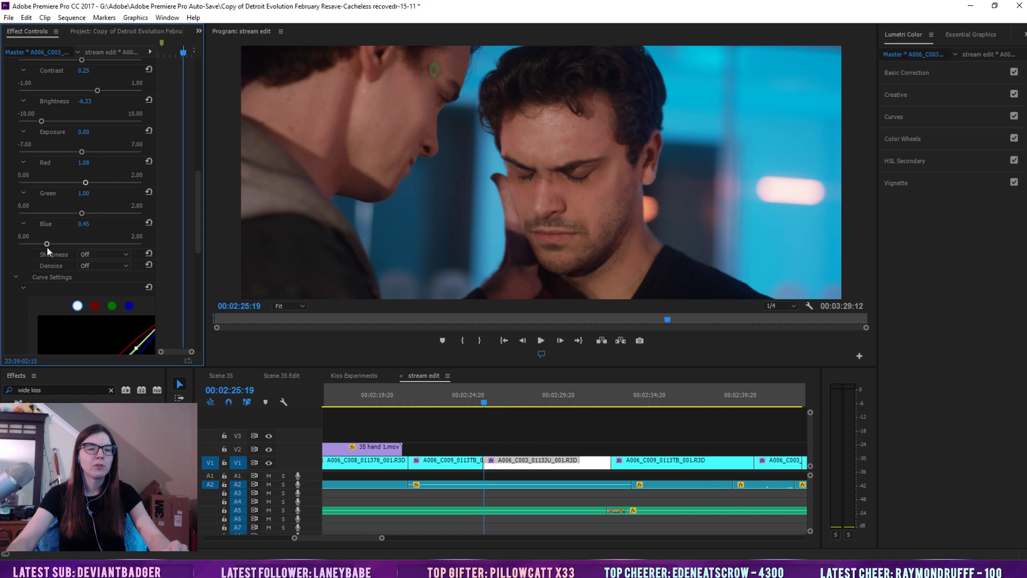
{"action": "left_click", "coordinate": [103, 246]}
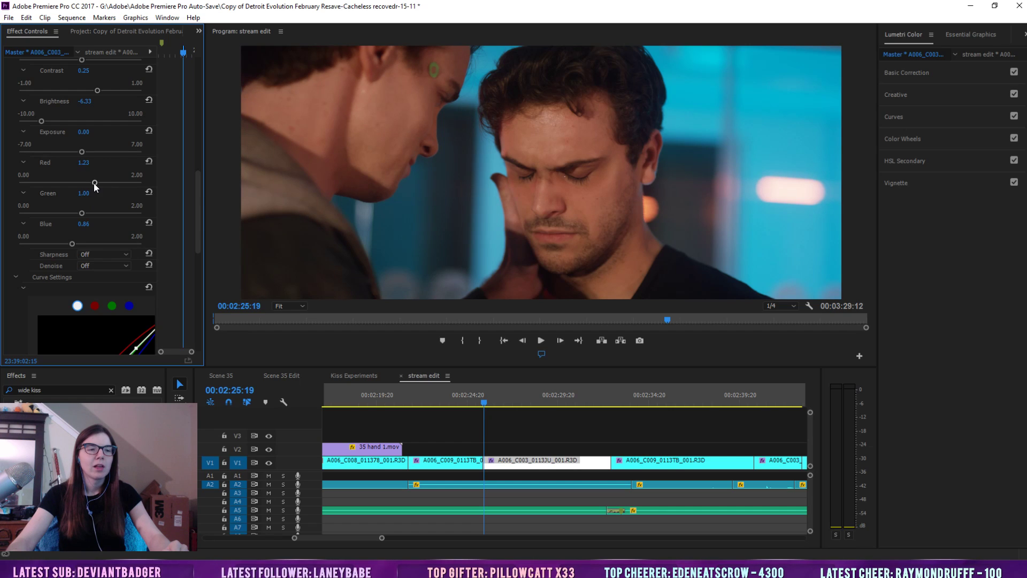
{"action": "left_click_drag", "start_coordinate": [80, 216], "coordinate": [86, 180]}
{"action": "left_click_drag", "start_coordinate": [72, 243], "coordinate": [77, 244]}
Raise the middle and lower points of the A006_C003 master's RED curve slightly and set the red gamma to about 1.07
{"action": "left_click_drag", "start_coordinate": [198, 177], "coordinate": [196, 266]}
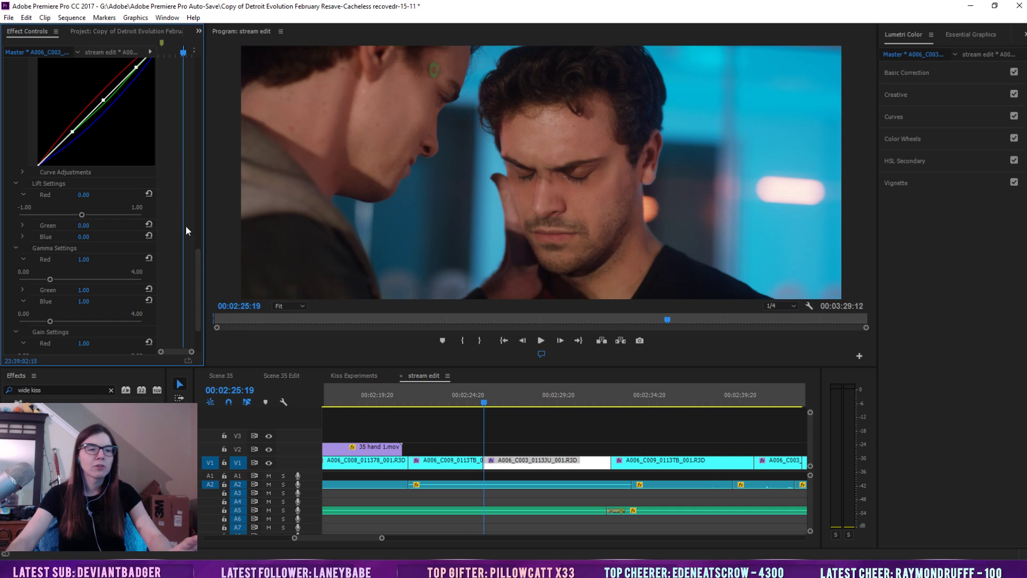
{"action": "scroll", "coordinate": [130, 159], "scroll_direction": "up", "scroll_amount": 1}
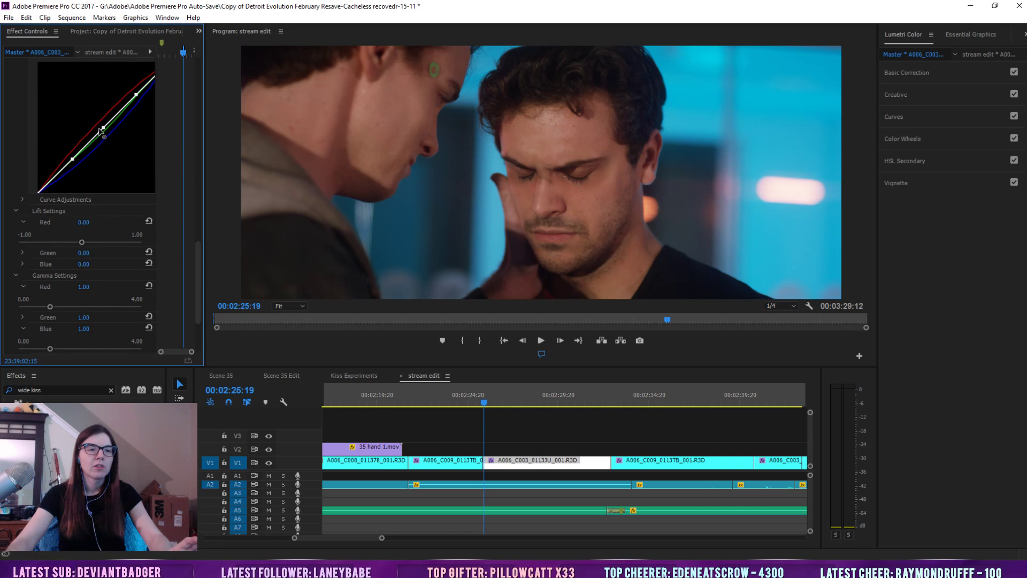
{"action": "mouse_move", "coordinate": [100, 130]}
{"action": "left_mouse_down"}
{"action": "mouse_move", "coordinate": [97, 109]}
{"action": "mouse_move", "coordinate": [113, 145]}
{"action": "mouse_move", "coordinate": [107, 125]}
{"action": "left_mouse_up"}
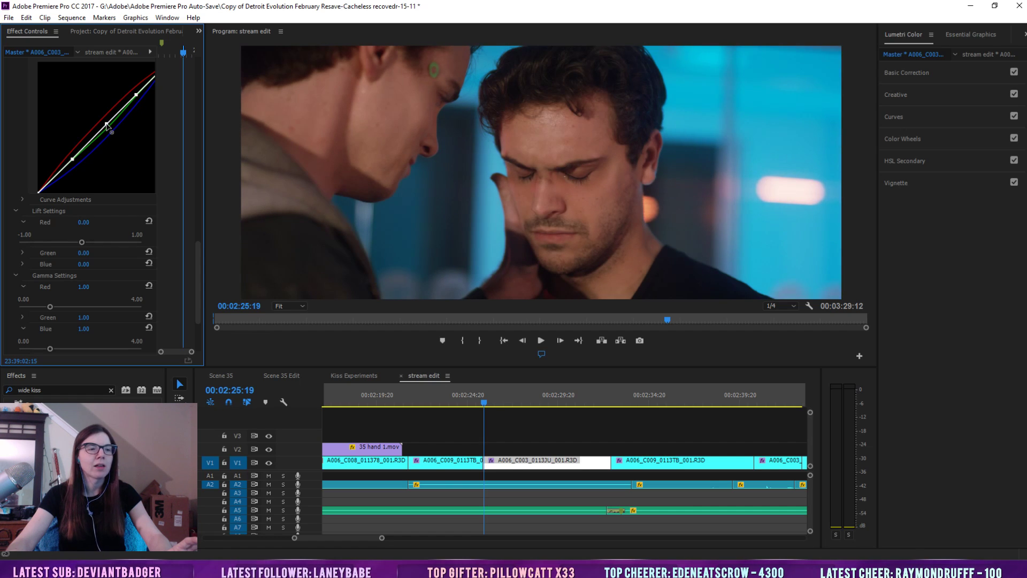
{"action": "left_click_drag", "start_coordinate": [72, 159], "coordinate": [73, 156]}
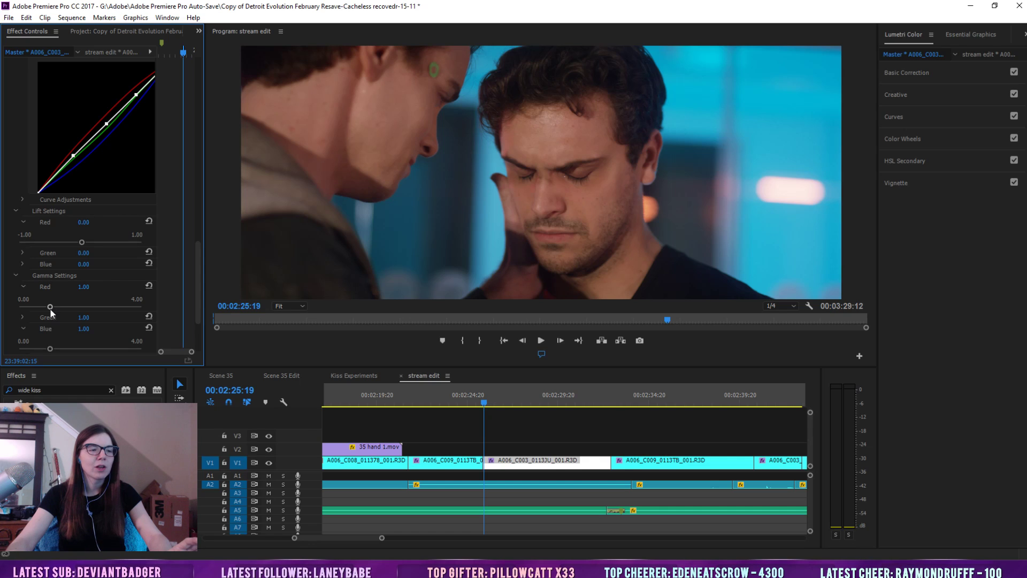
{"action": "left_click_drag", "start_coordinate": [72, 307], "coordinate": [49, 307]}
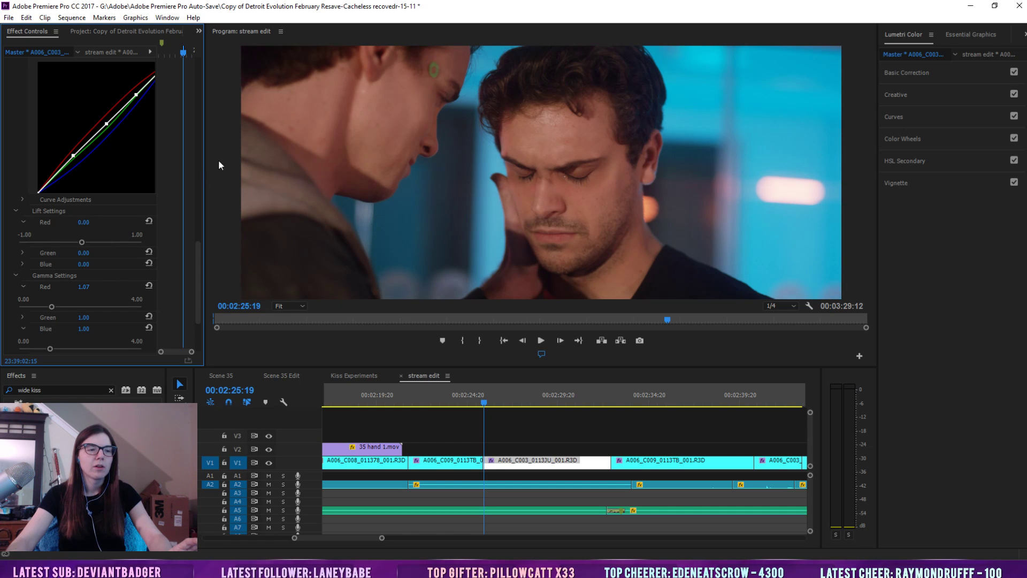
Check the A006_C003 look against the neighbouring clip and preview it with the Film (Gavin Close Up Kiss Film) effect on and off
{"action": "left_click", "coordinate": [480, 400]}
{"action": "left_click_drag", "start_coordinate": [479, 400], "coordinate": [486, 405]}
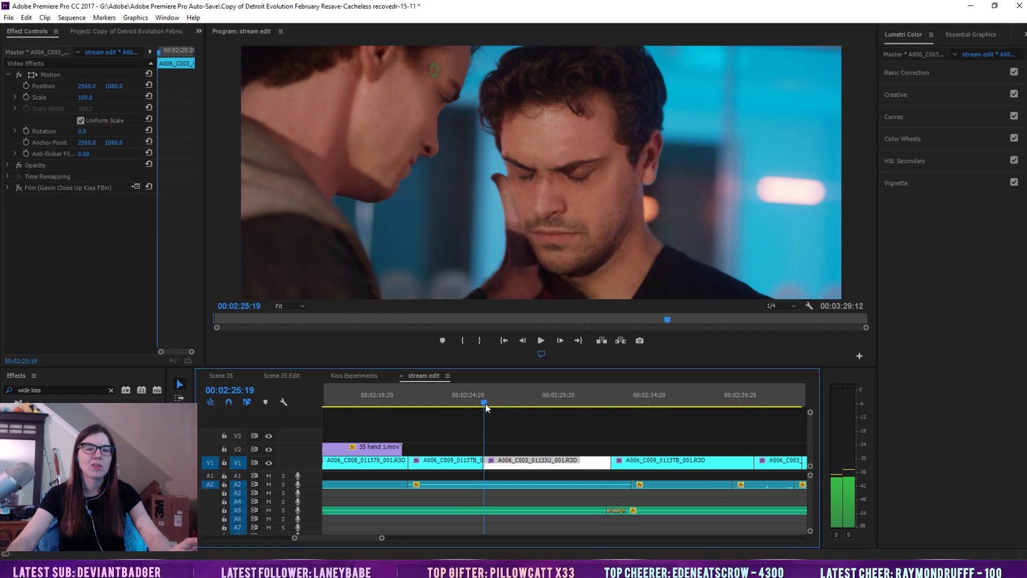
{"action": "left_click", "coordinate": [18, 187]}
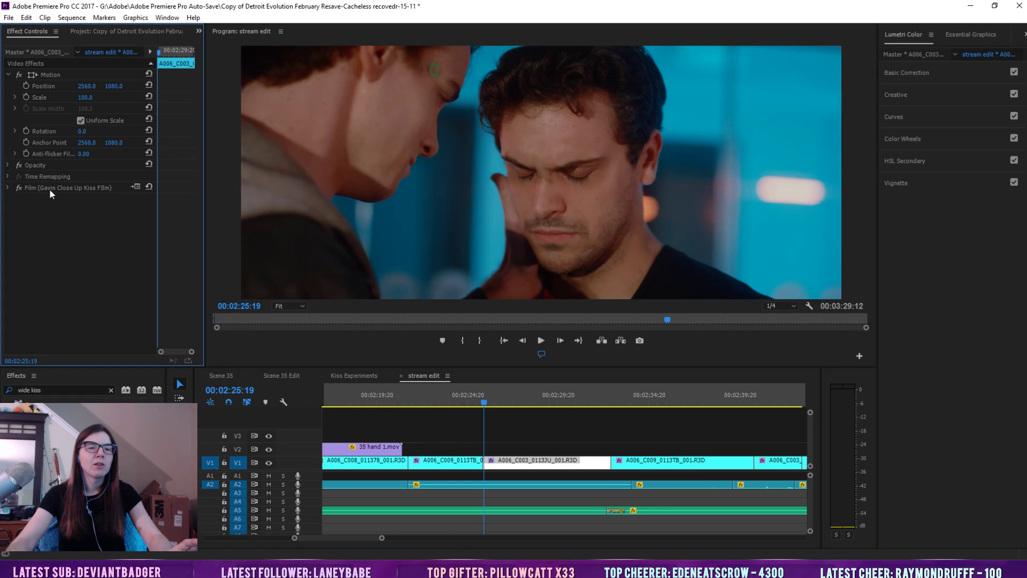
{"action": "left_click", "coordinate": [63, 191]}
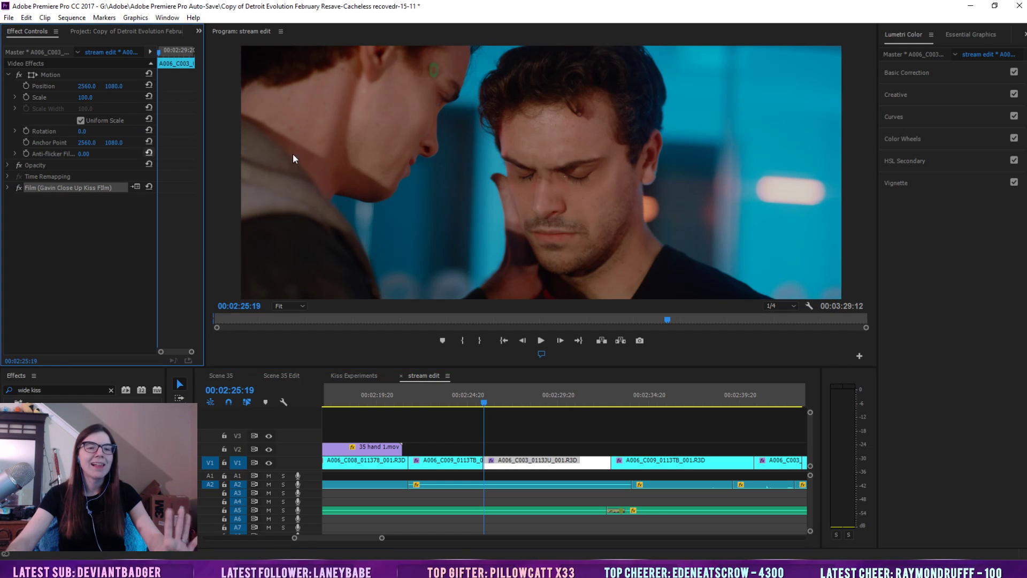
{"action": "left_click", "coordinate": [20, 187]}
Search the effects for "gavin red" and apply the matching preset to the A006_C003 clip
{"action": "left_click", "coordinate": [112, 32]}
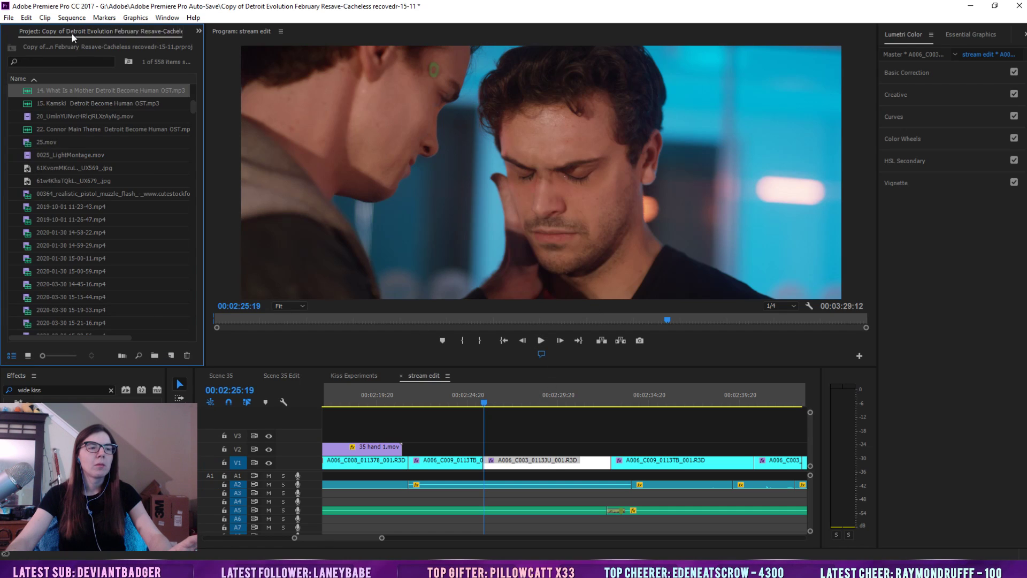
{"action": "left_click", "coordinate": [510, 463]}
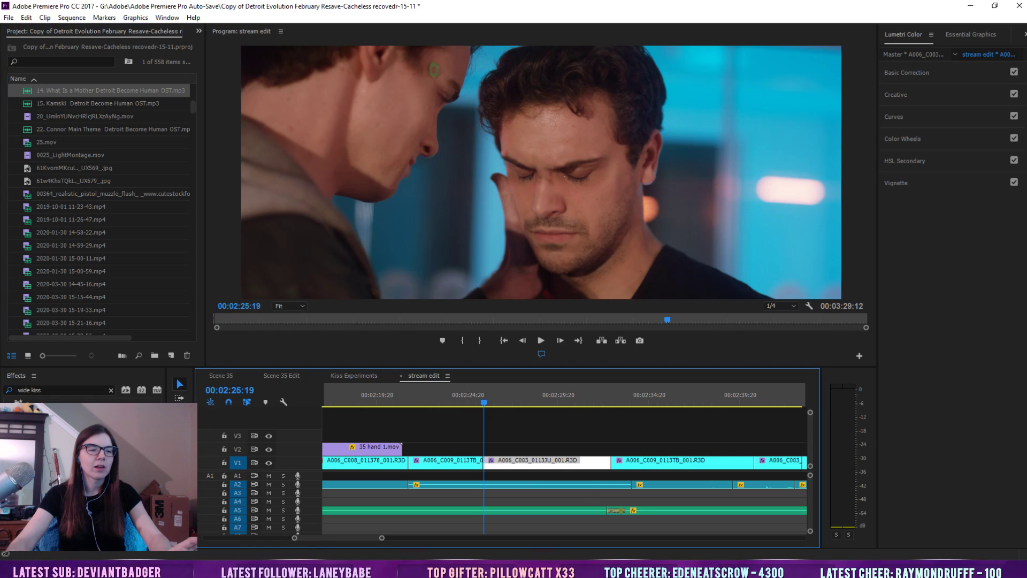
{"action": "left_click", "coordinate": [60, 390]}
{"action": "type", "text": "gavin red"}
{"action": "left_click_drag", "start_coordinate": [48, 422], "coordinate": [509, 466]}
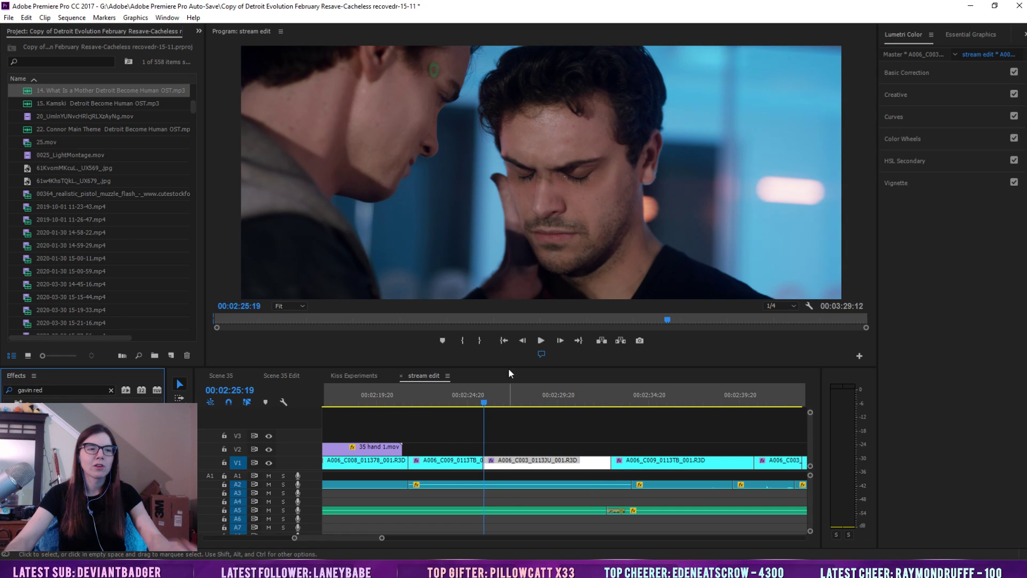
Show the A006_C003 clip's effect settings and compare the shot with its Film effect on and off
{"action": "left_click", "coordinate": [523, 445]}
{"action": "left_click", "coordinate": [520, 463]}
{"action": "left_click", "coordinate": [199, 33]}
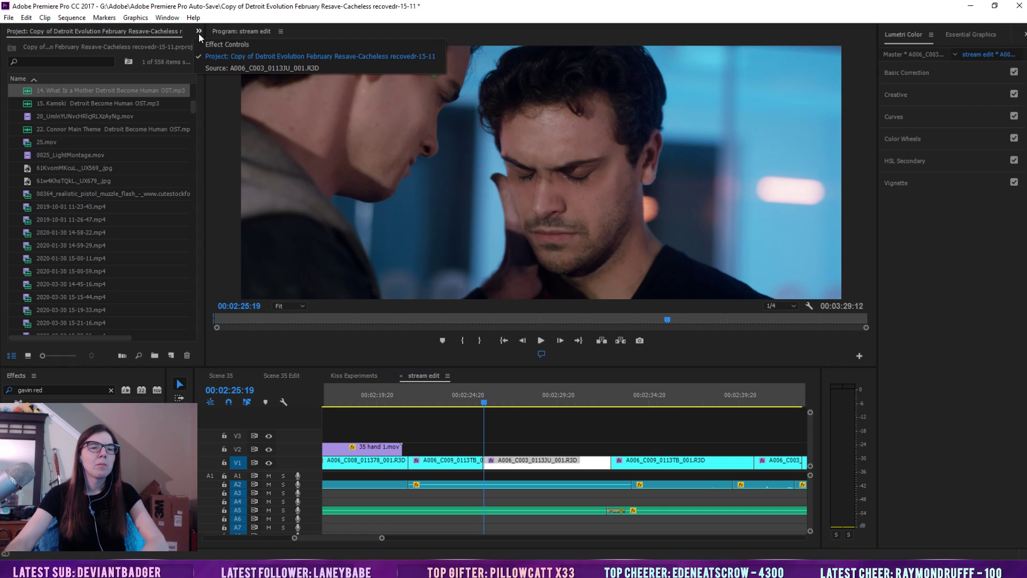
{"action": "left_click", "coordinate": [220, 46]}
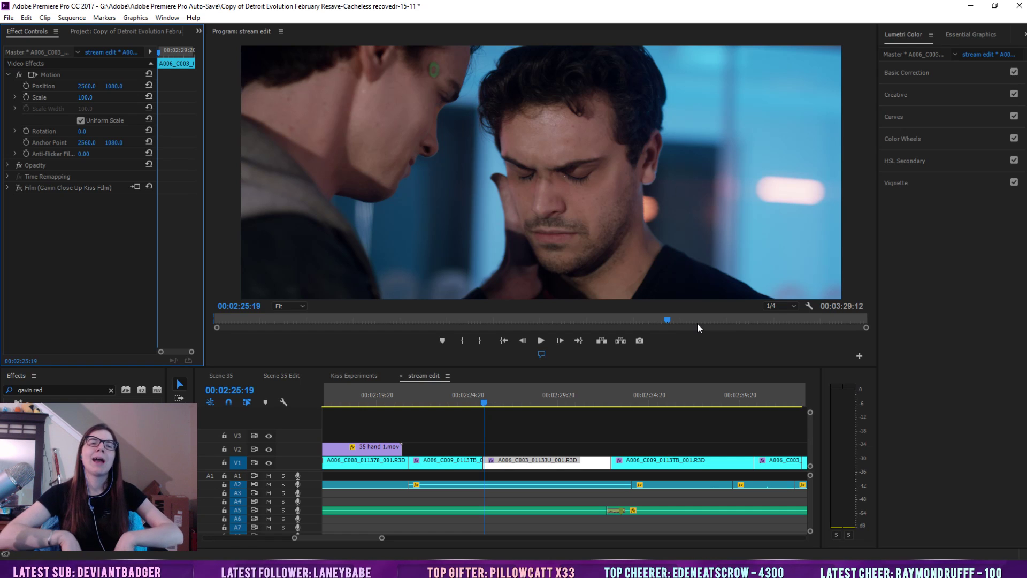
{"action": "left_click", "coordinate": [18, 188]}
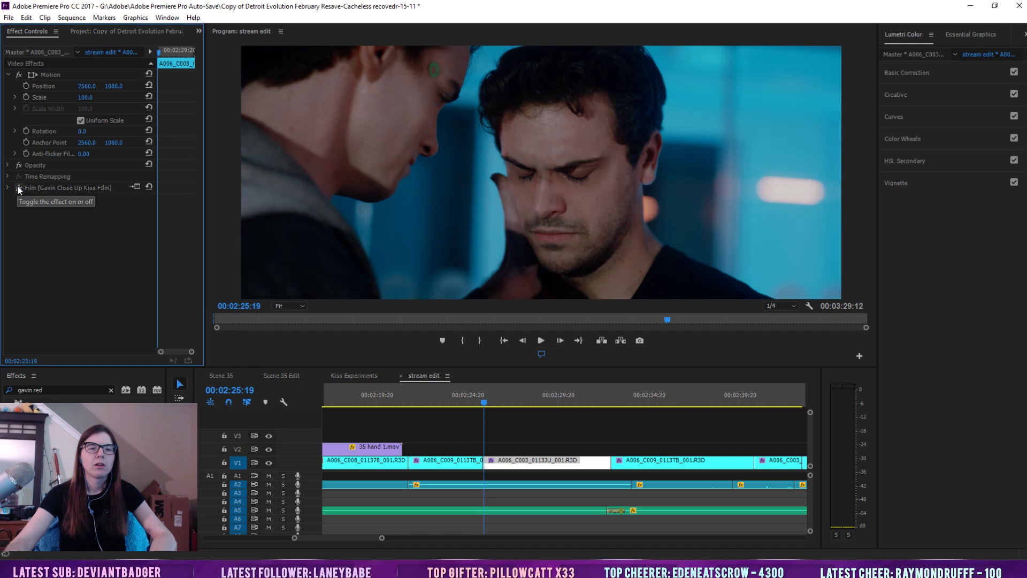
{"action": "left_click", "coordinate": [18, 187]}
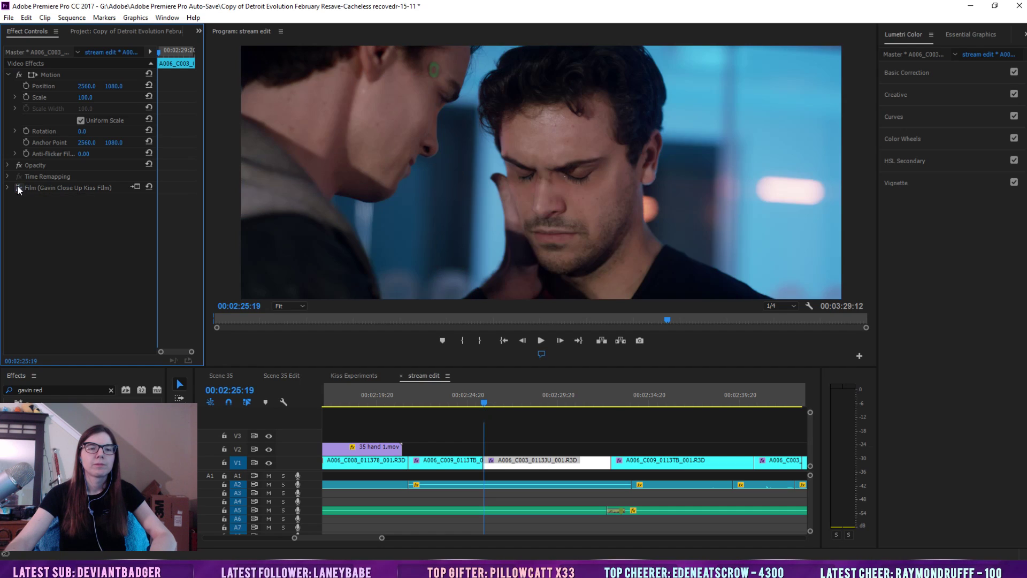
Search the effects for "stream" and apply the "stream wide kiss" preset to the A006_C009 clip at 00:02:25:06
{"action": "left_click", "coordinate": [475, 397]}
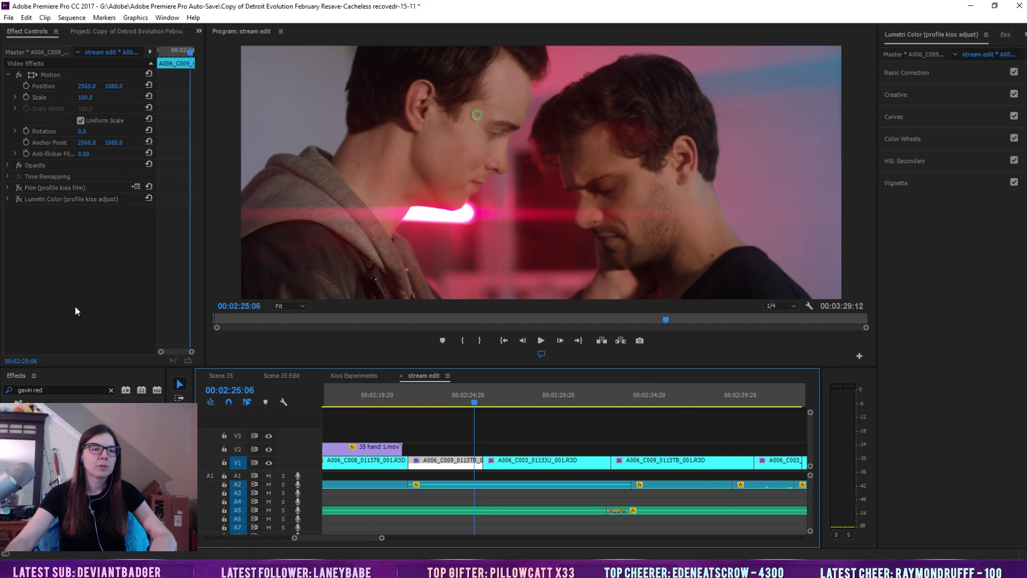
{"action": "left_click", "coordinate": [61, 385]}
{"action": "key", "text": "ctrl+a"}
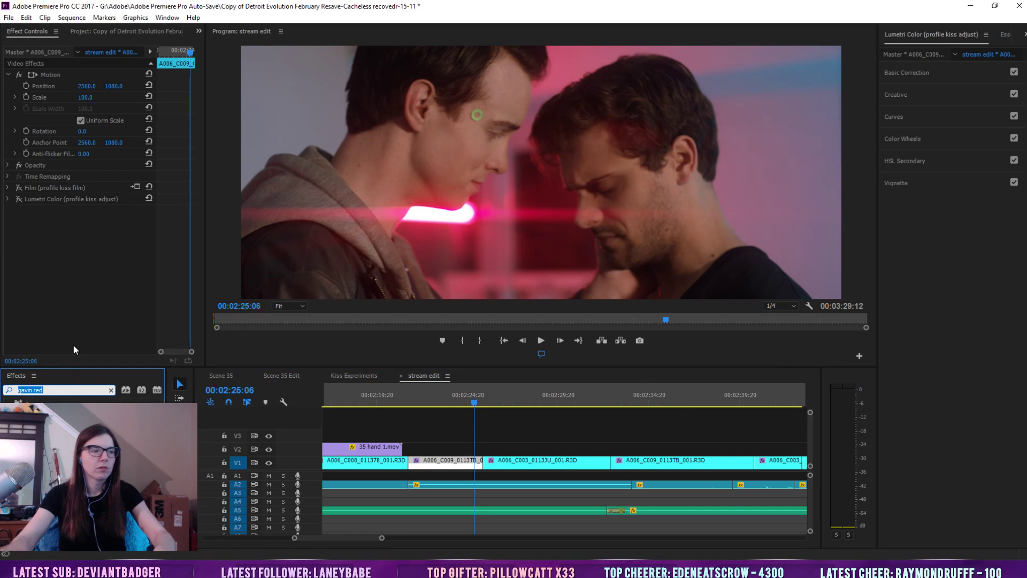
{"action": "type", "text": "stream"}
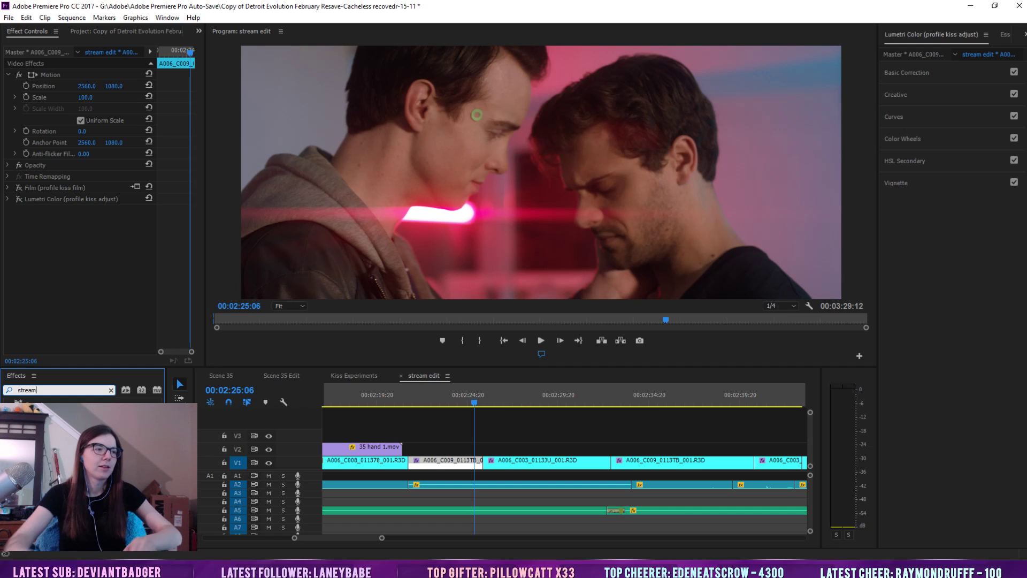
{"action": "left_click_drag", "start_coordinate": [48, 422], "coordinate": [462, 467]}
Compare the preset looks of the A006_C009 and A006_C003 clips by scrubbing across their cut
{"action": "left_click_drag", "start_coordinate": [479, 400], "coordinate": [480, 406]}
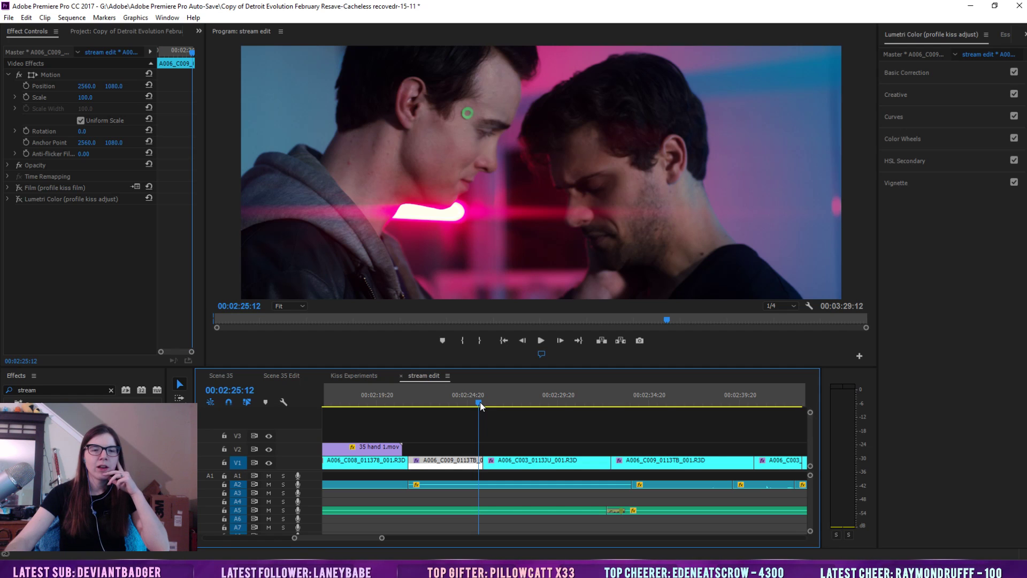
{"action": "left_click_drag", "start_coordinate": [480, 405], "coordinate": [486, 406]}
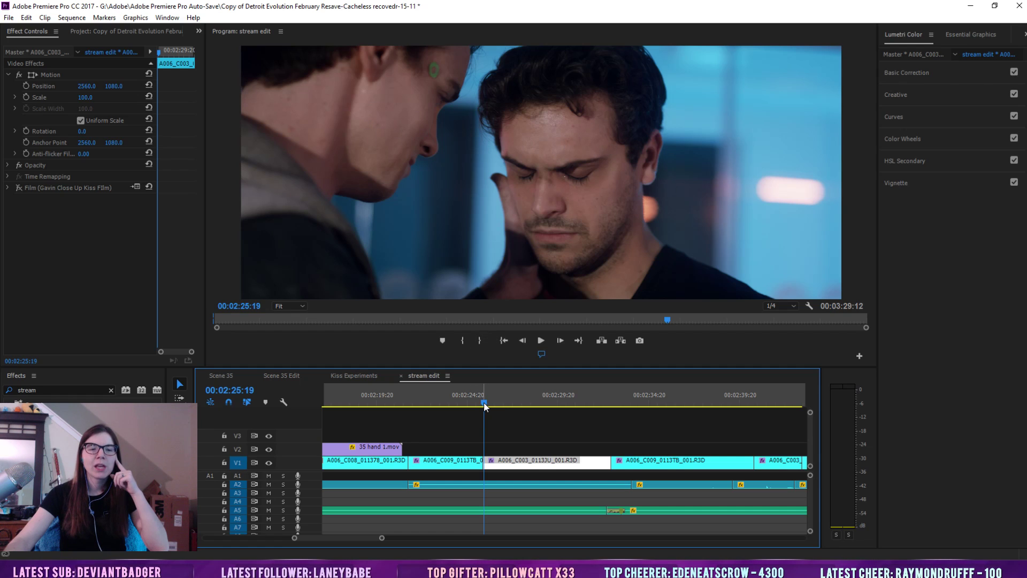
{"action": "left_click_drag", "start_coordinate": [485, 405], "coordinate": [479, 402]}
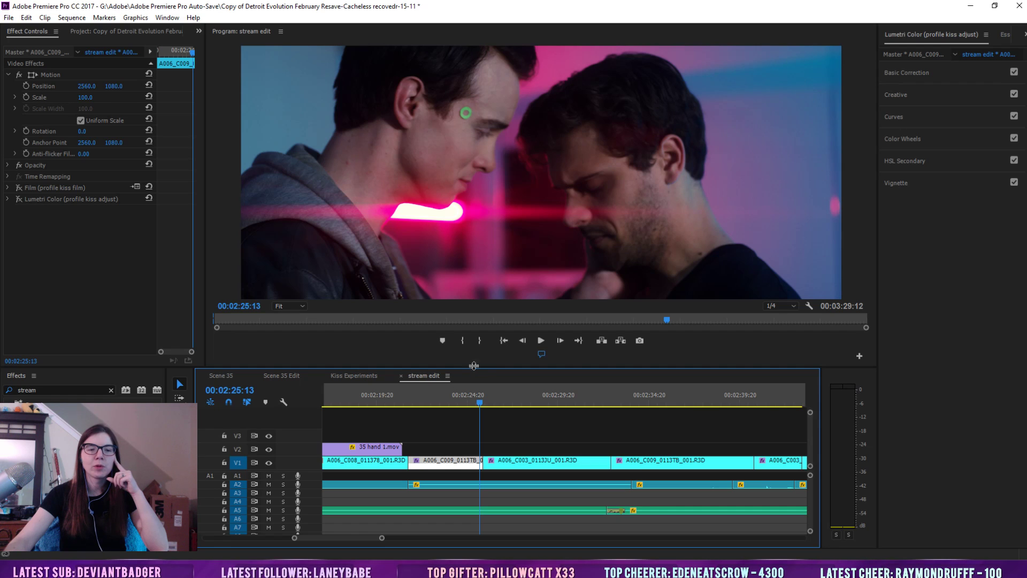
Park the playhead at 00:02:25:22 on clip A006_C003_01133U_001.R3D and expand its Film effect settings
{"action": "left_click_drag", "start_coordinate": [478, 402], "coordinate": [486, 402]}
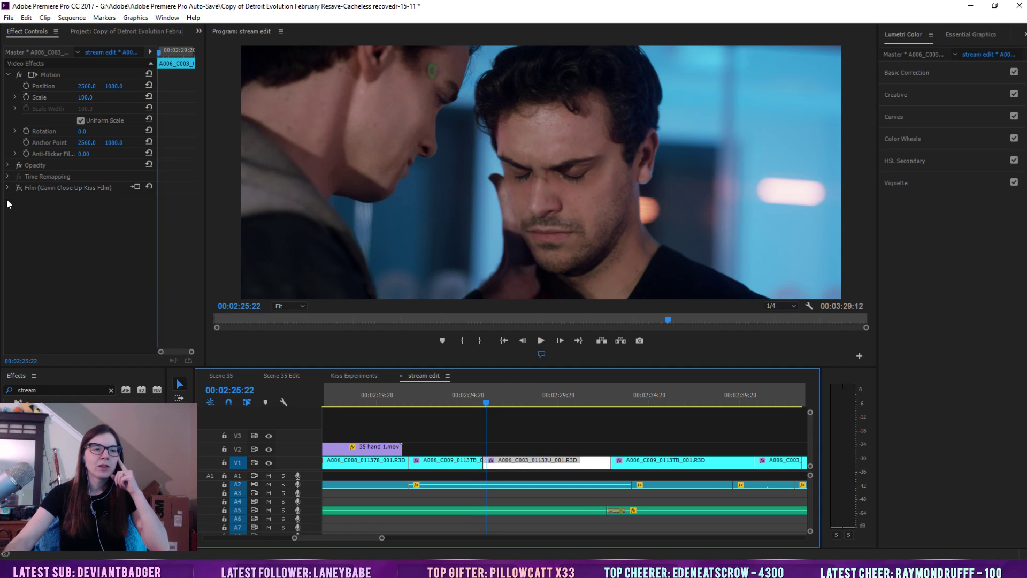
{"action": "left_click", "coordinate": [20, 187]}
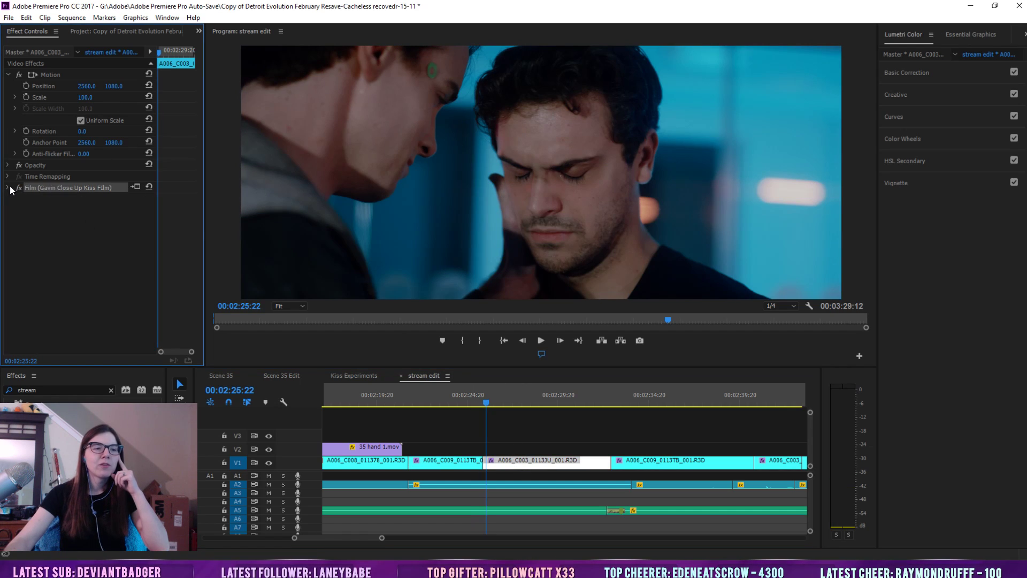
{"action": "left_click", "coordinate": [8, 188]}
{"action": "left_click_drag", "start_coordinate": [198, 87], "coordinate": [197, 131]}
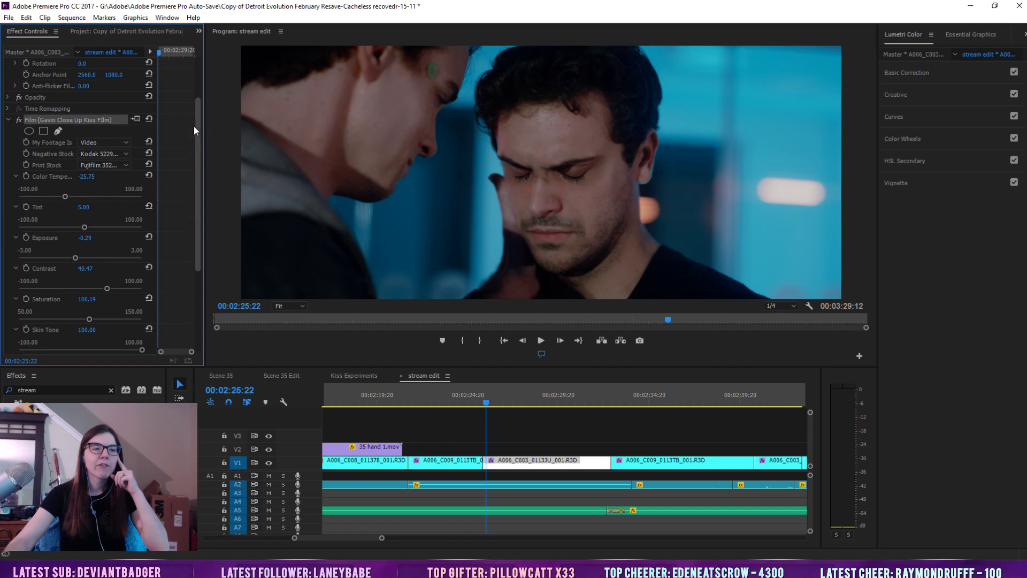
Switch the clip's Film effect off and on repeatedly to compare the graded and ungraded image
{"action": "left_click", "coordinate": [17, 119]}
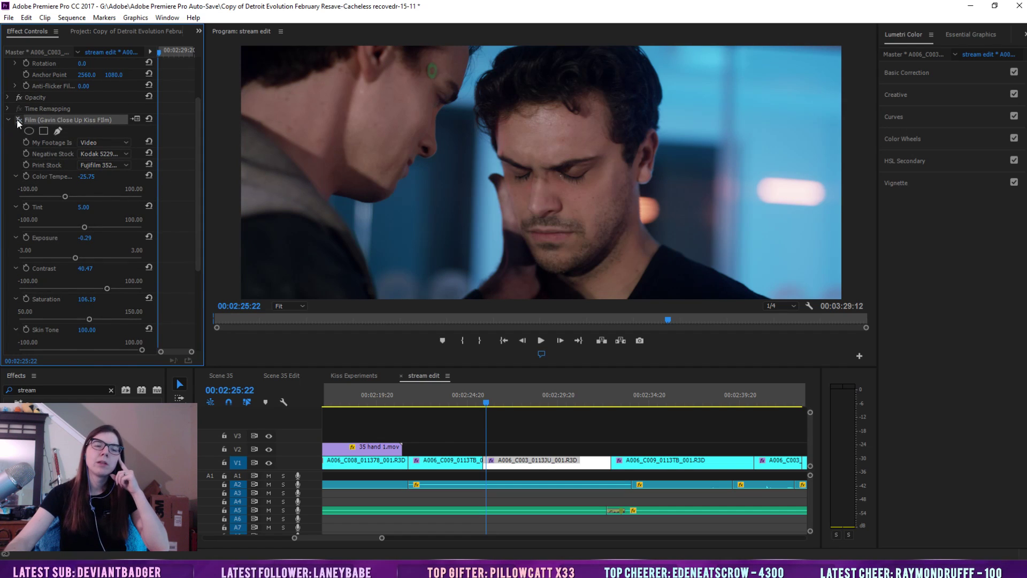
{"action": "left_click", "coordinate": [17, 118]}
{"action": "left_click", "coordinate": [17, 118]}
{"action": "left_click", "coordinate": [17, 119]}
{"action": "left_click", "coordinate": [17, 118]}
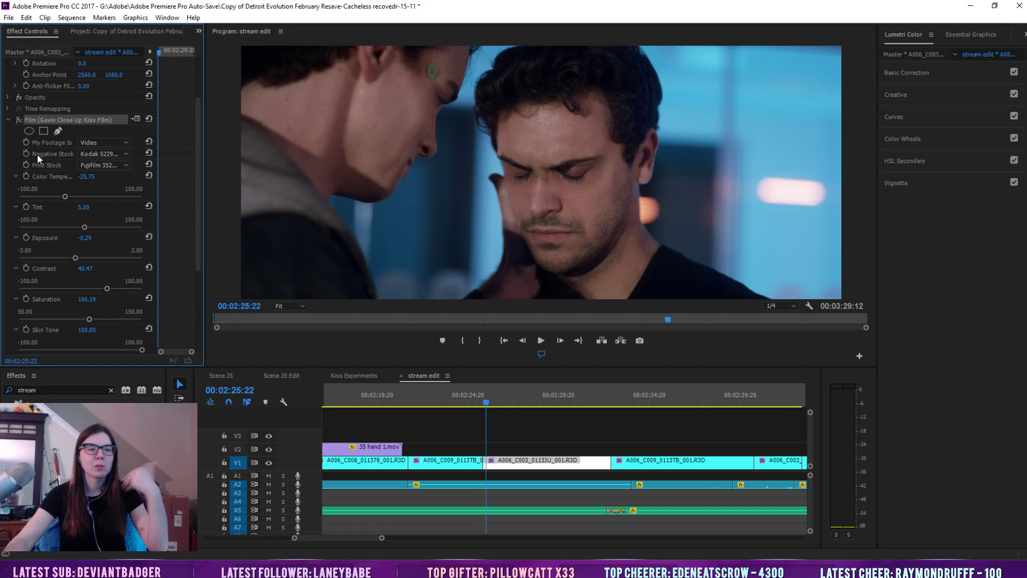
{"action": "left_click", "coordinate": [20, 121]}
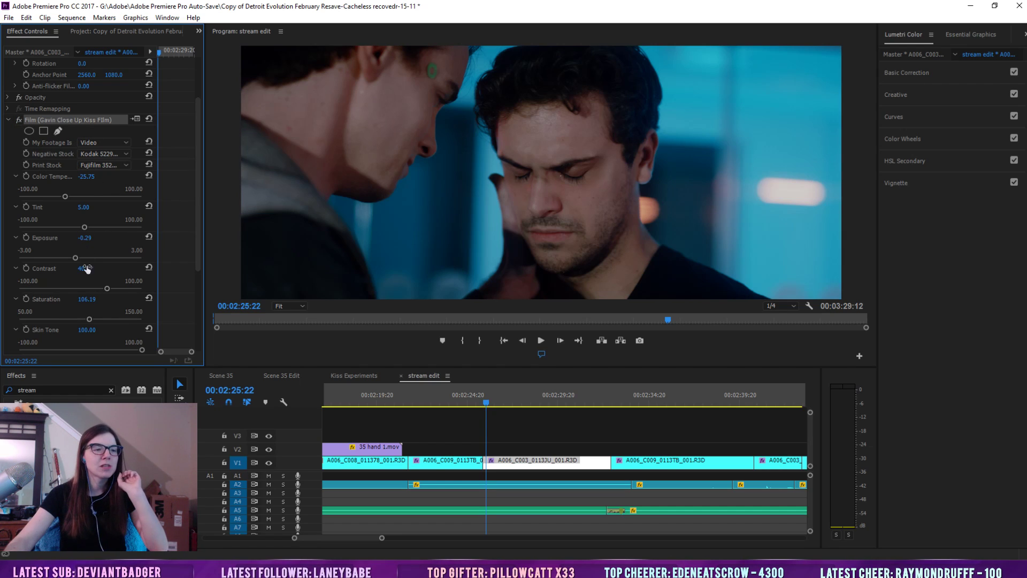
Move the playhead to 00:02:26:13 and raise the Film effect's Exposure to 0.04
{"action": "left_click_drag", "start_coordinate": [197, 212], "coordinate": [198, 237]}
{"action": "left_click_drag", "start_coordinate": [527, 402], "coordinate": [499, 407]}
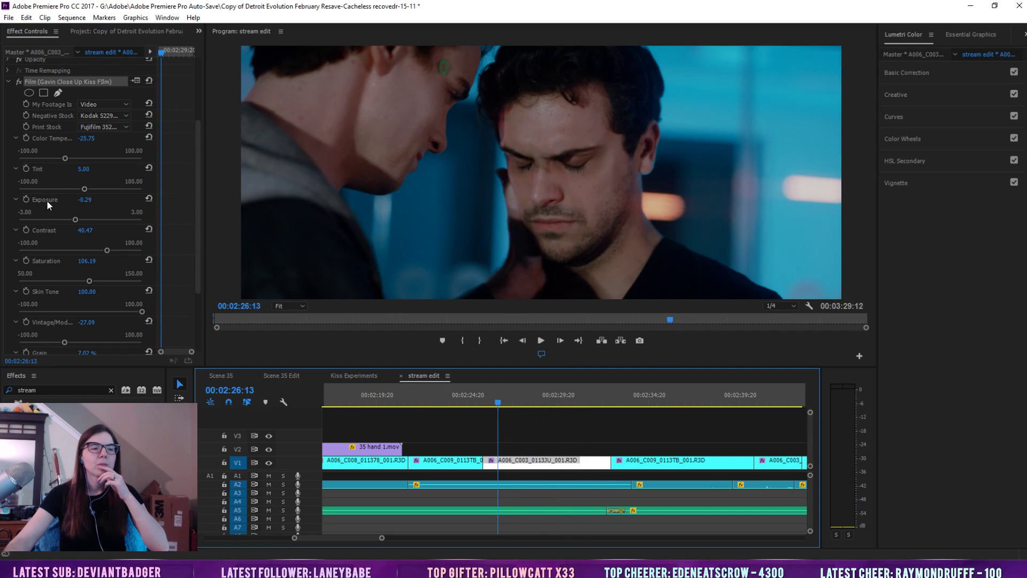
{"action": "left_click_drag", "start_coordinate": [83, 222], "coordinate": [80, 220]}
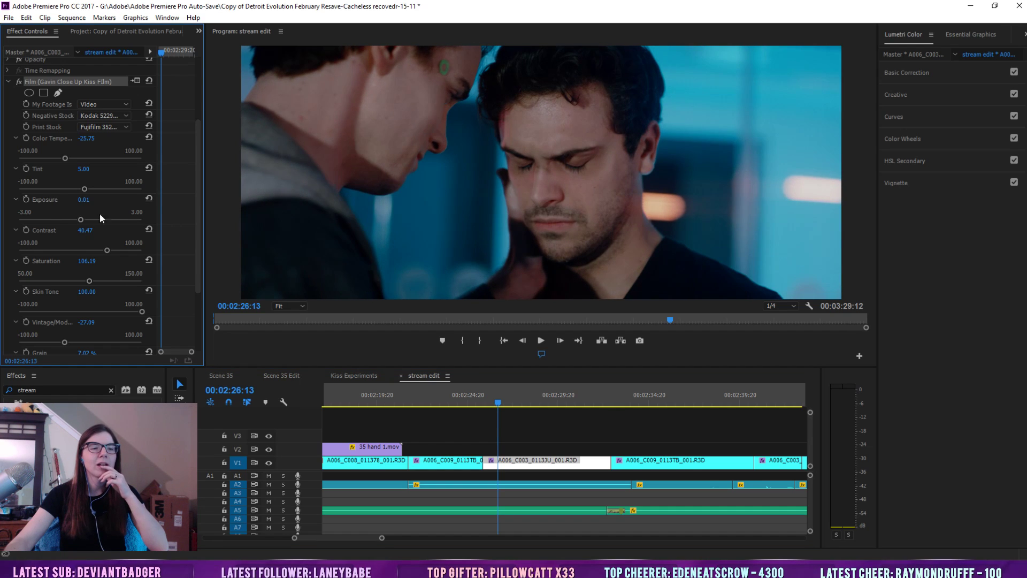
{"action": "scroll", "coordinate": [197, 227], "scroll_direction": "down", "scroll_amount": 5}
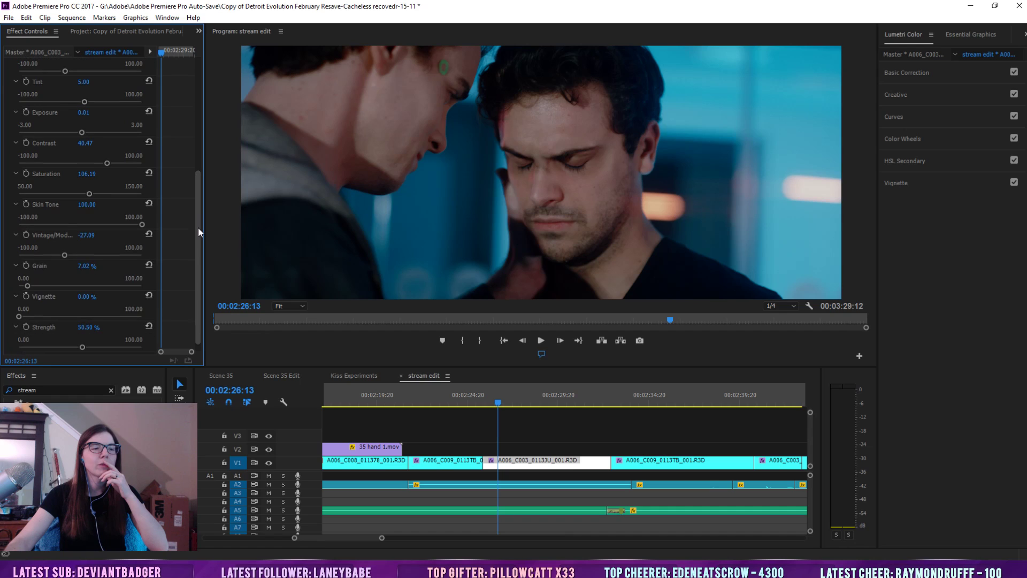
{"action": "left_click_drag", "start_coordinate": [197, 215], "coordinate": [196, 165]}
{"action": "left_click_drag", "start_coordinate": [83, 230], "coordinate": [81, 230]}
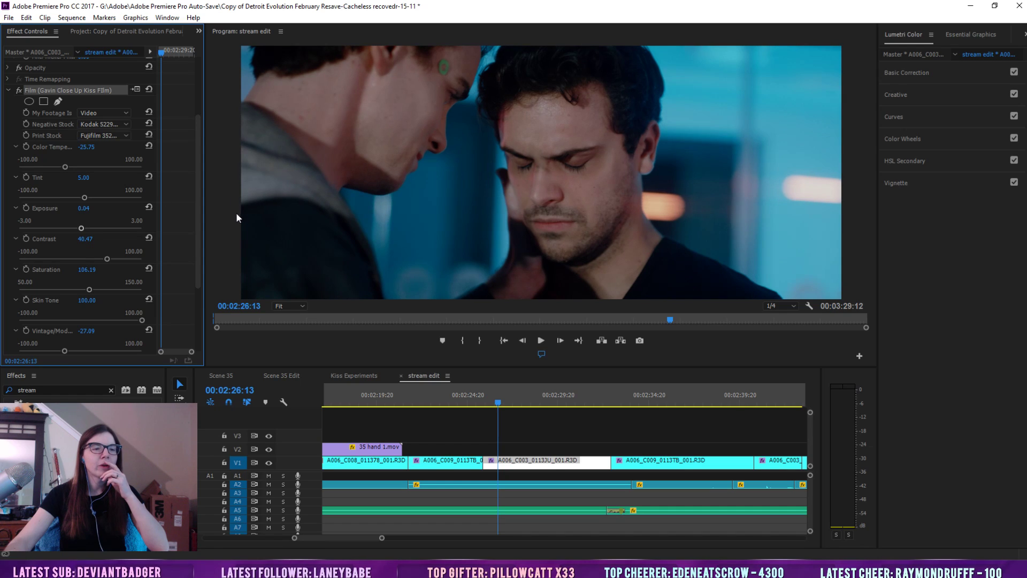
{"action": "scroll", "coordinate": [201, 215], "scroll_direction": "down", "scroll_amount": 6}
{"action": "scroll", "coordinate": [207, 176], "scroll_direction": "up", "scroll_amount": 10}
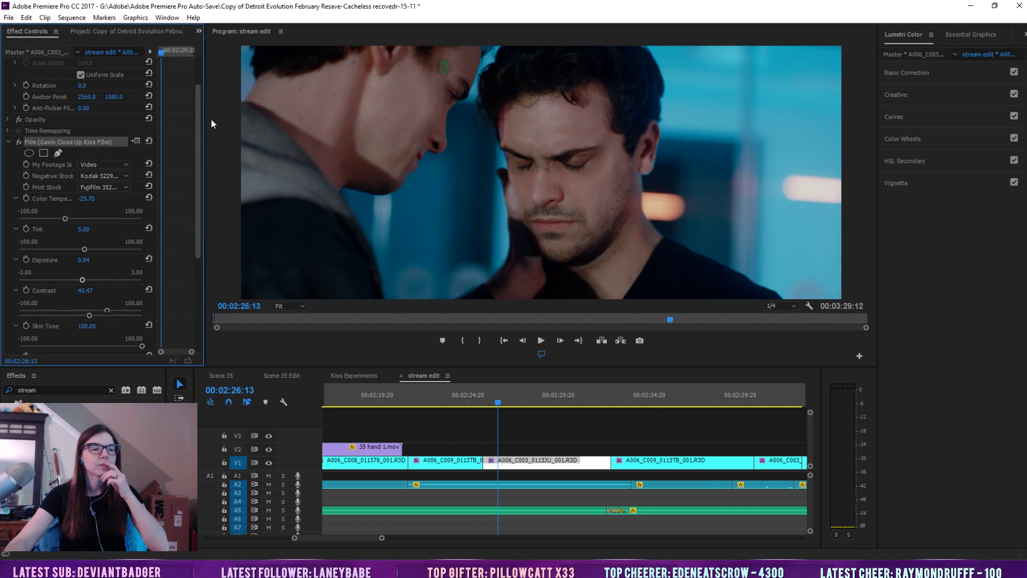
Try the Kodak 5201 Vision 50D, 5205 Vision2 250D, 5218 Vision2 500T and 5219 Vision3 500T negative stocks
{"action": "left_click", "coordinate": [98, 174]}
{"action": "left_click", "coordinate": [104, 156]}
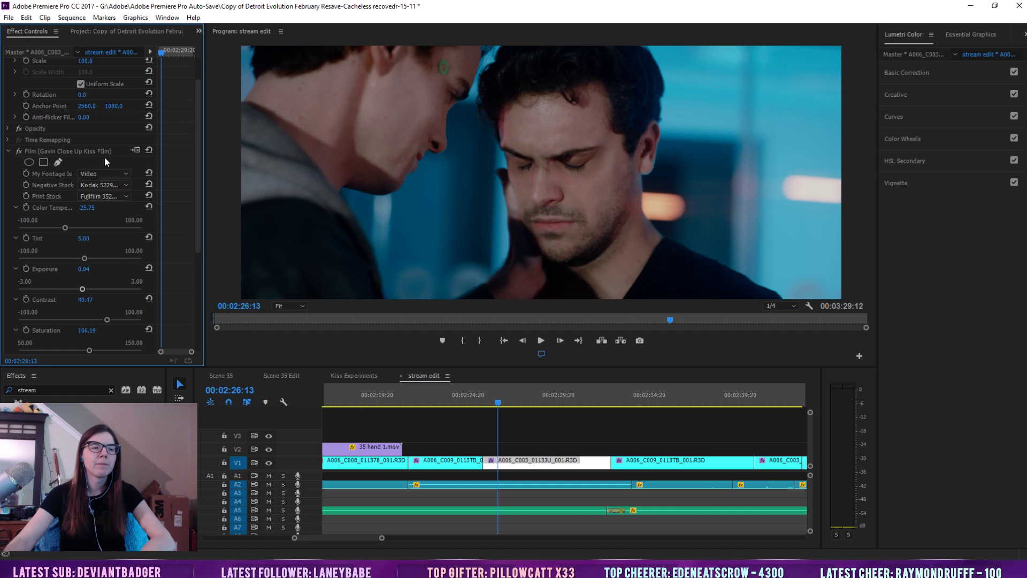
{"action": "left_click", "coordinate": [105, 186]}
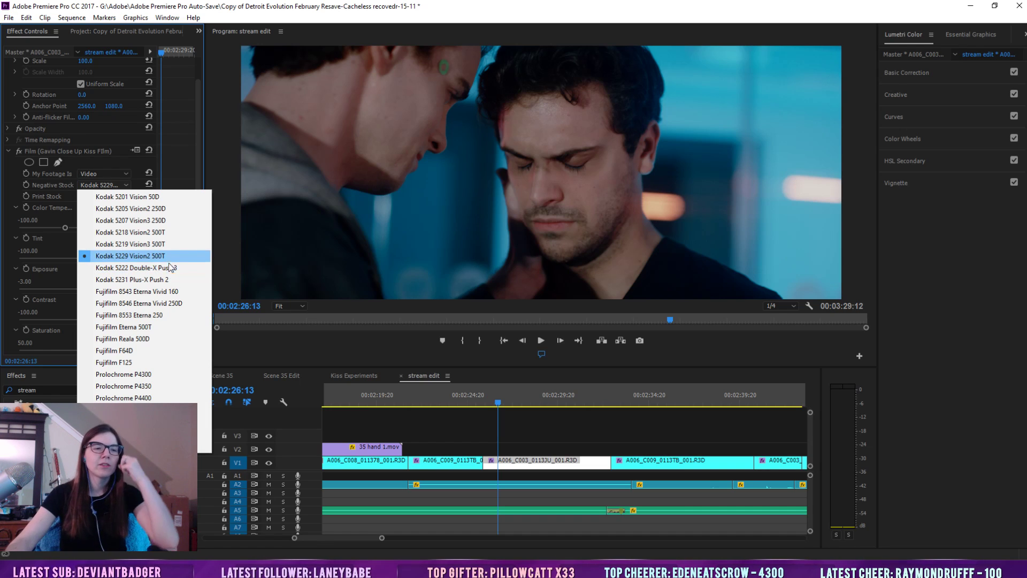
{"action": "left_click", "coordinate": [159, 196]}
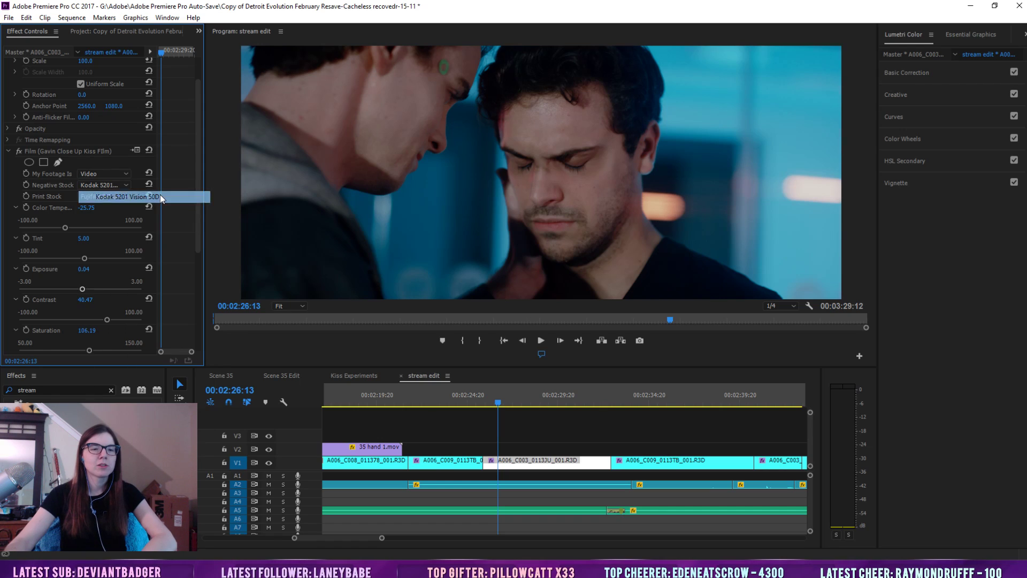
{"action": "left_click", "coordinate": [120, 197]}
{"action": "left_click", "coordinate": [120, 185]}
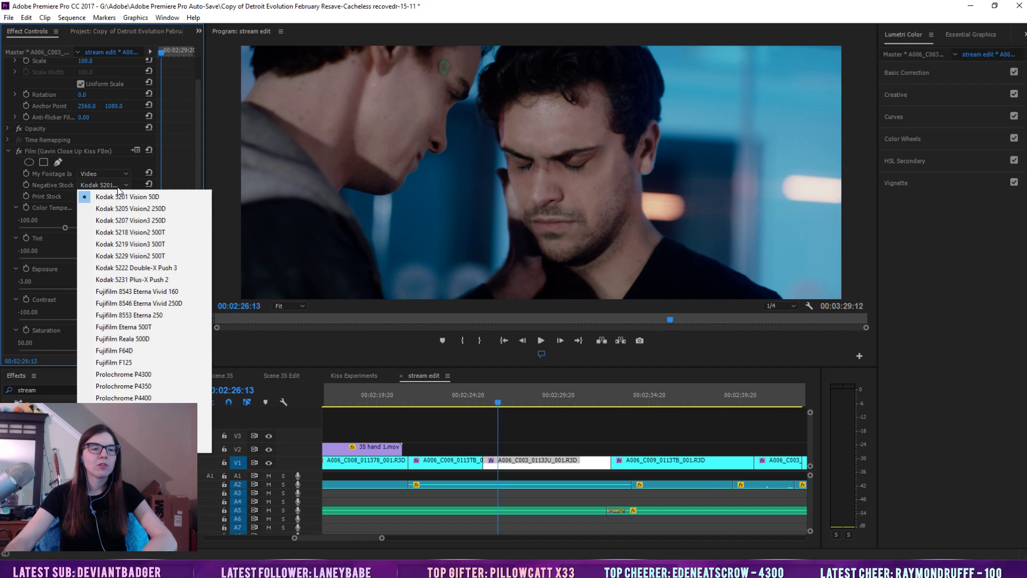
{"action": "left_click", "coordinate": [123, 202]}
{"action": "left_click", "coordinate": [118, 186]}
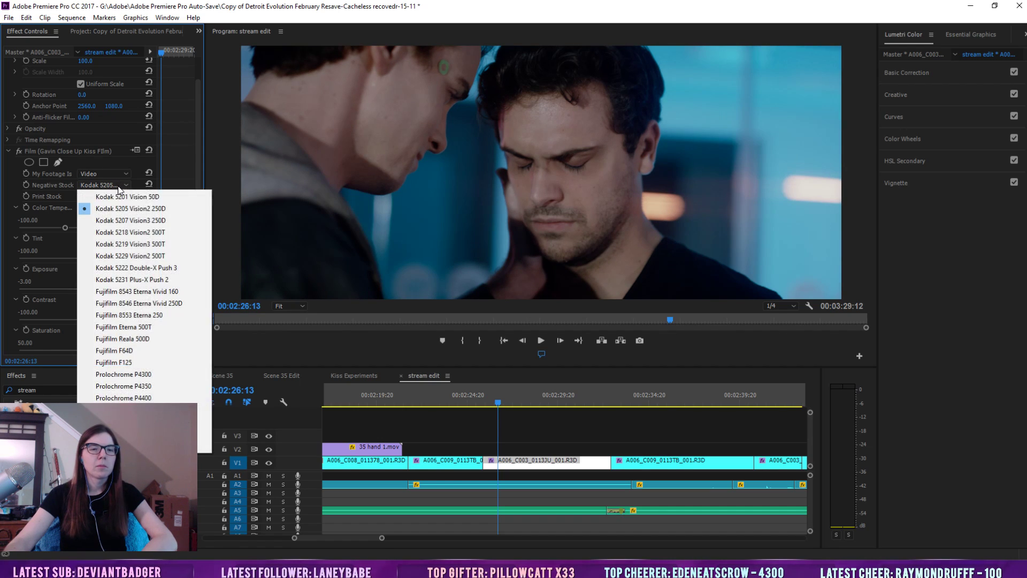
{"action": "left_click", "coordinate": [116, 230]}
{"action": "left_click", "coordinate": [111, 187]}
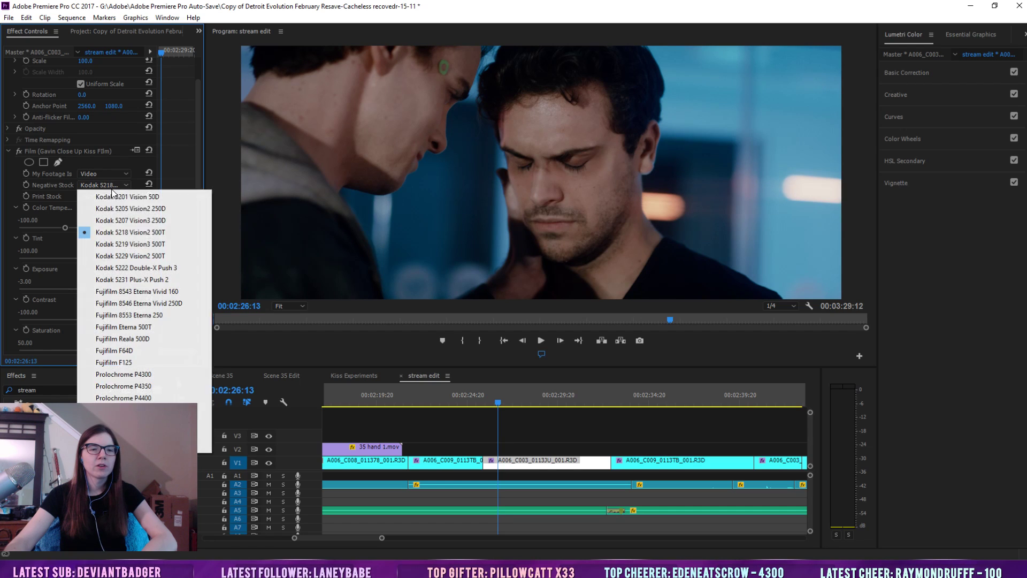
{"action": "left_click", "coordinate": [116, 244]}
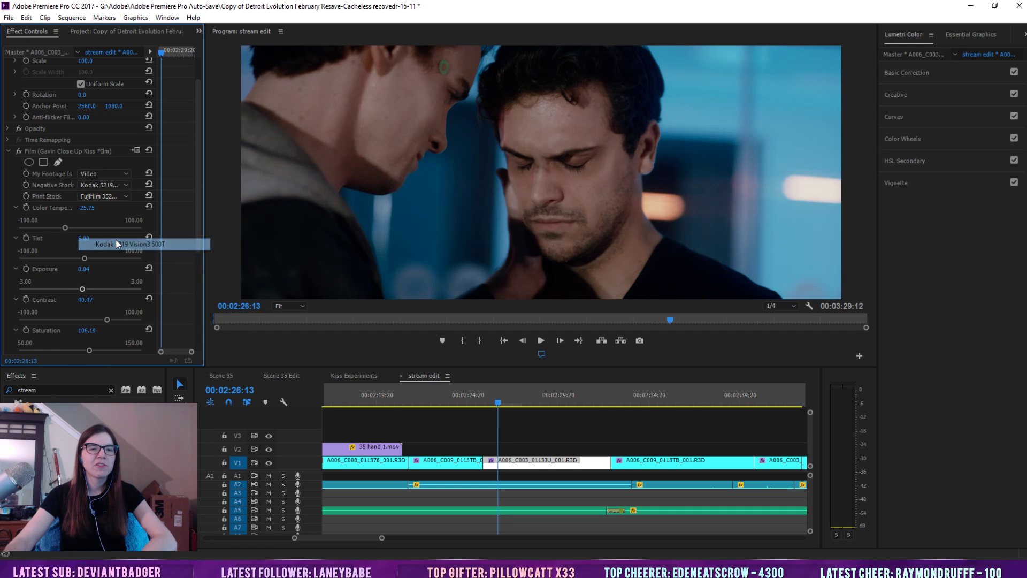
Try the Fujifilm 8543 Eterna Vivid 160 and Fujifilm 8546 Eterna Vivid 250D negative stocks
{"action": "left_click", "coordinate": [109, 185]}
{"action": "left_click", "coordinate": [151, 294]}
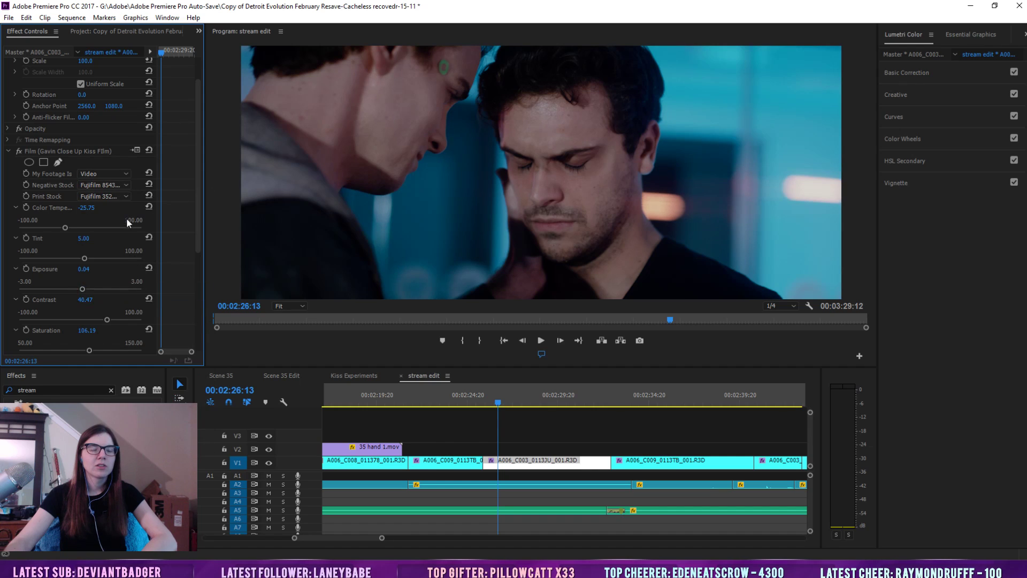
{"action": "left_click", "coordinate": [126, 185]}
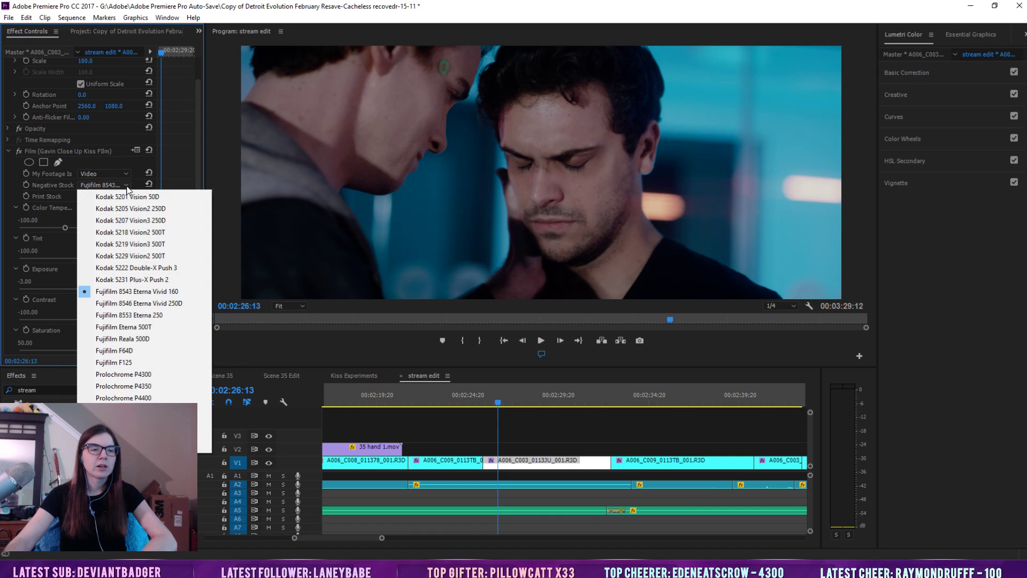
{"action": "left_click", "coordinate": [185, 303]}
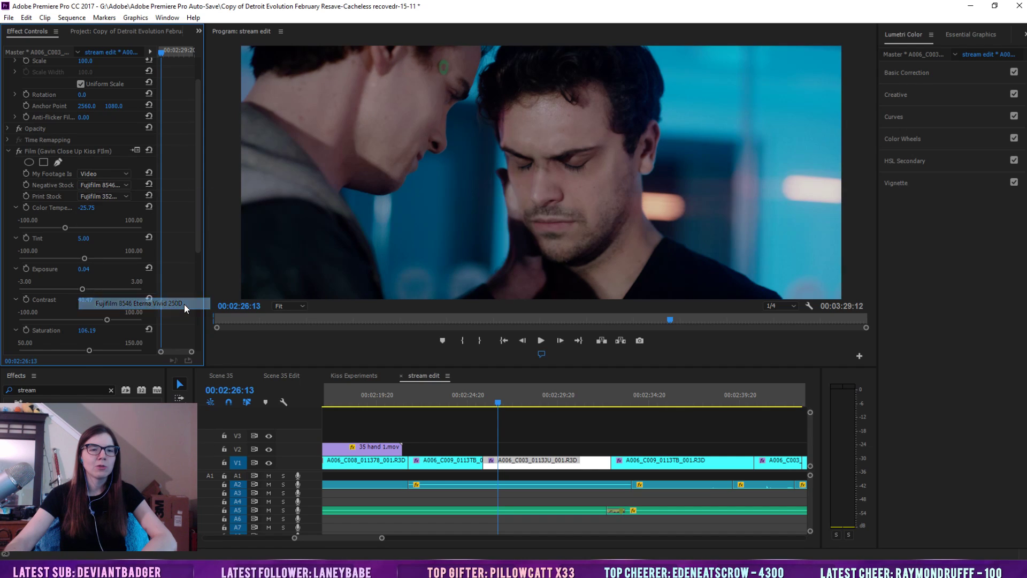
Try the Prolochrome P4300 and P4350 negative stocks, switching between them to compare the looks
{"action": "left_click", "coordinate": [108, 184]}
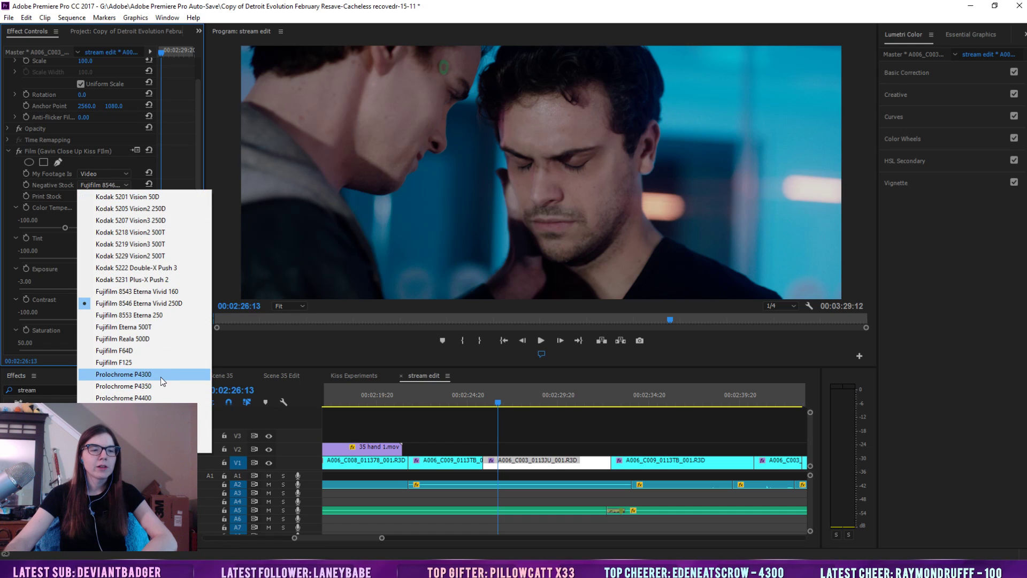
{"action": "left_click", "coordinate": [159, 375]}
{"action": "left_click", "coordinate": [104, 195]}
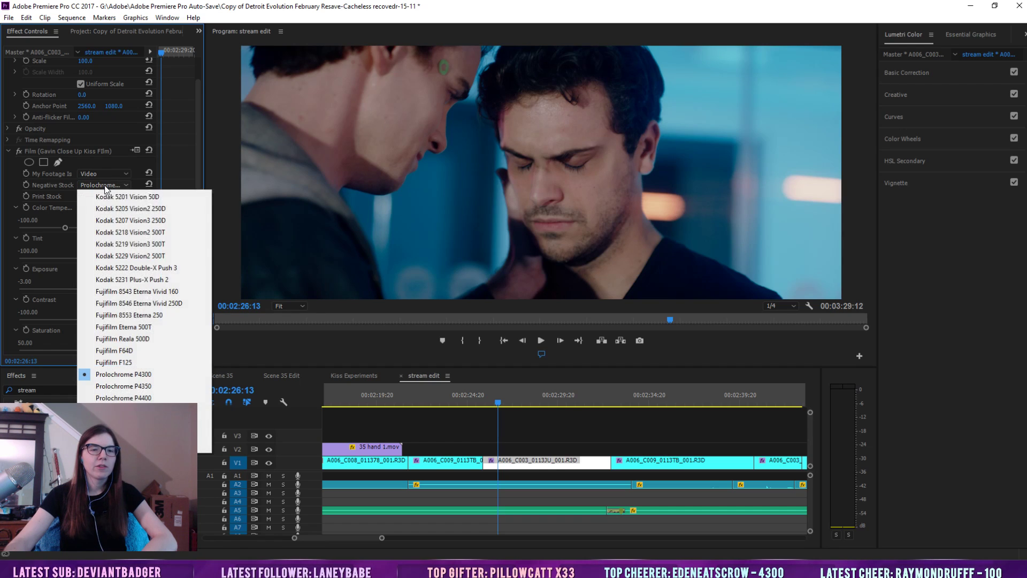
{"action": "left_click", "coordinate": [136, 387]}
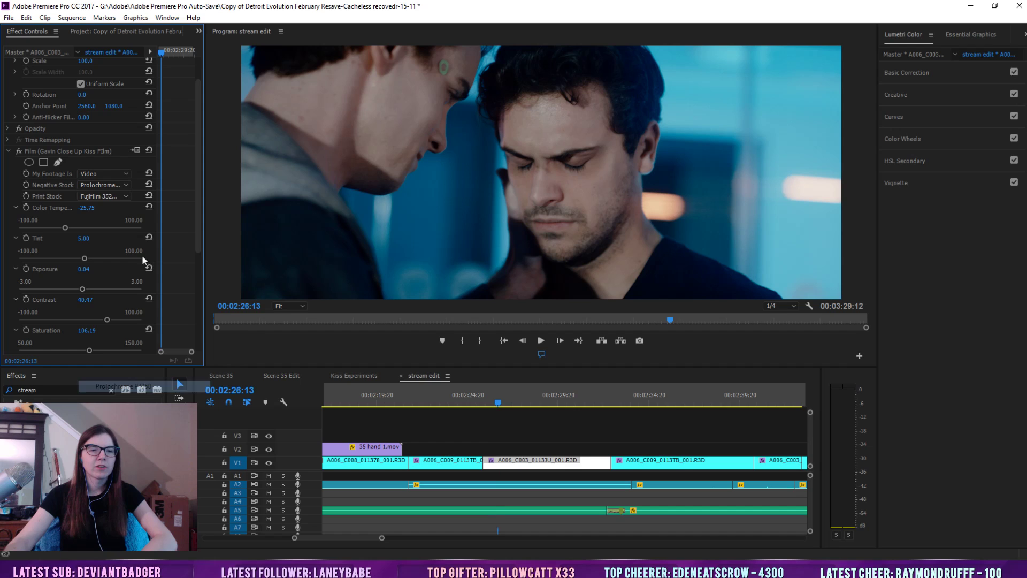
{"action": "left_click", "coordinate": [90, 196]}
{"action": "left_click", "coordinate": [124, 375]}
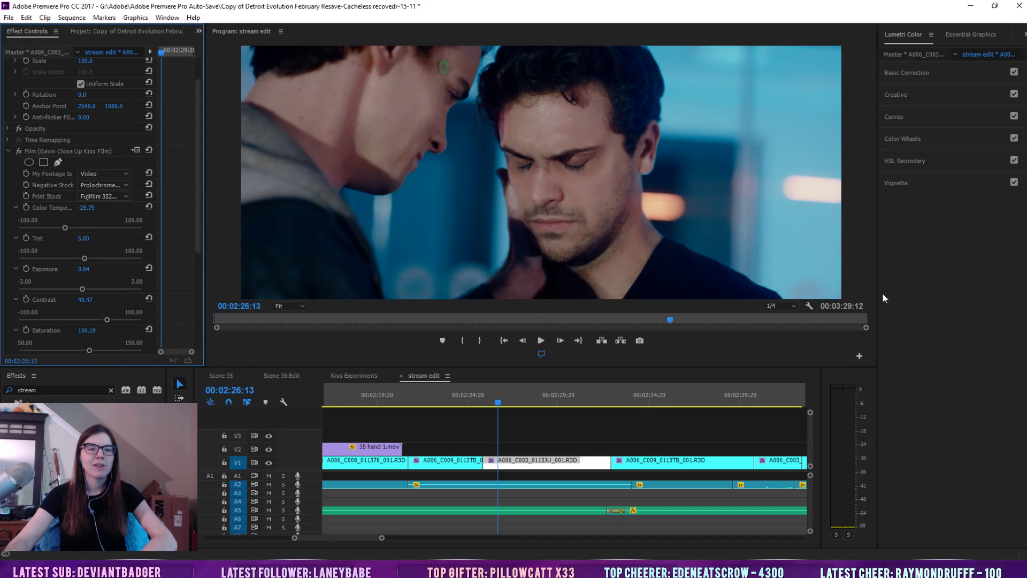
Try further negative stocks from the end of the list, including a Prolostia P2 series stock
{"action": "left_click", "coordinate": [112, 185]}
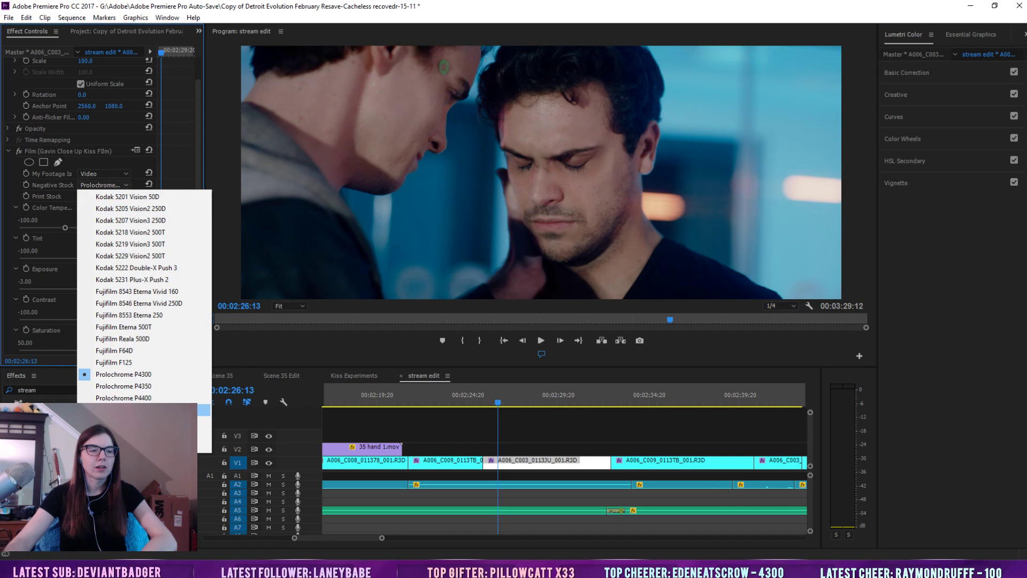
{"action": "left_click", "coordinate": [112, 185]}
{"action": "left_click", "coordinate": [112, 185]}
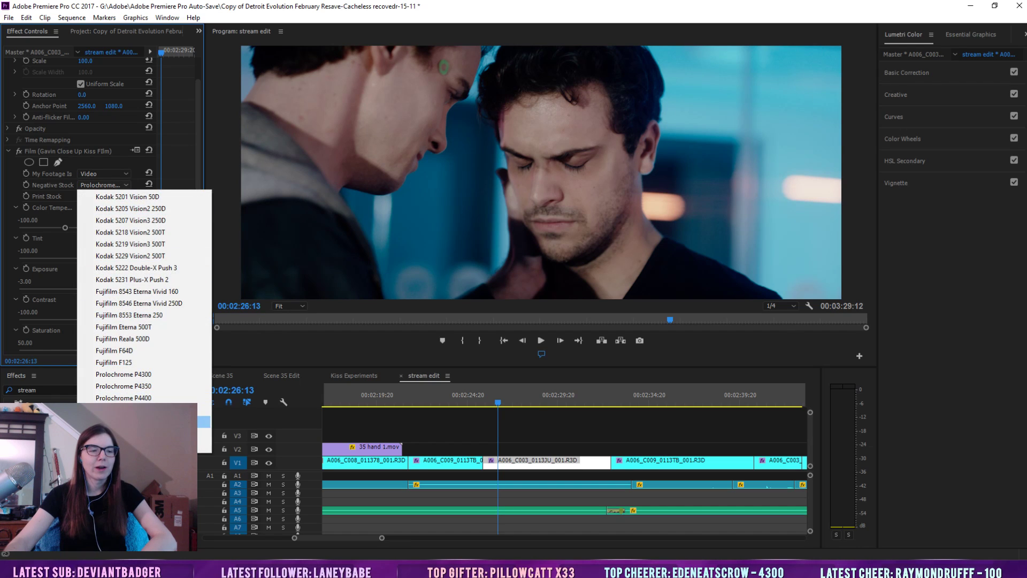
{"action": "left_click", "coordinate": [128, 422]}
{"action": "left_click", "coordinate": [108, 194]}
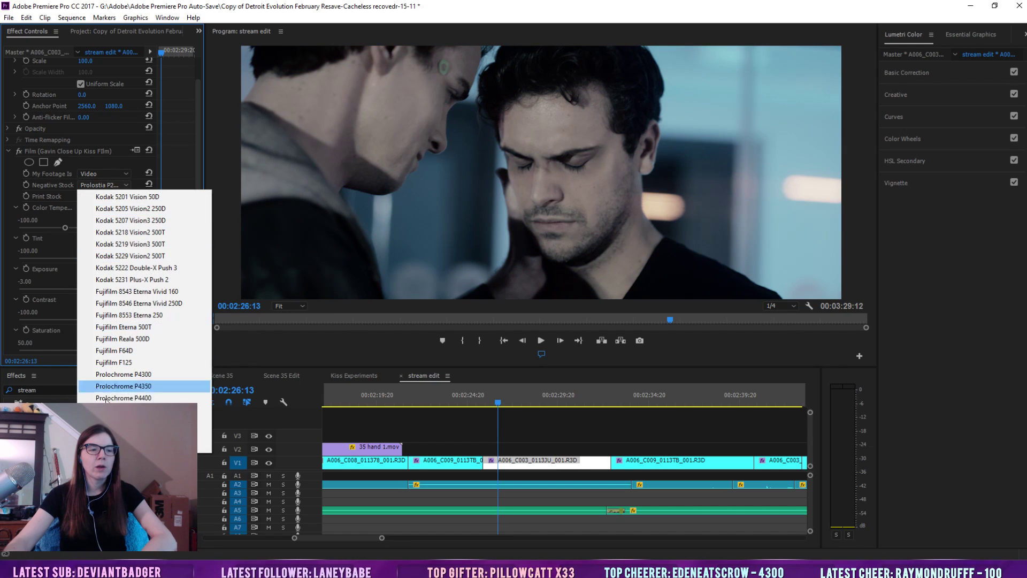
{"action": "left_click", "coordinate": [93, 197]}
{"action": "left_click", "coordinate": [93, 193]}
{"action": "left_click", "coordinate": [119, 319]}
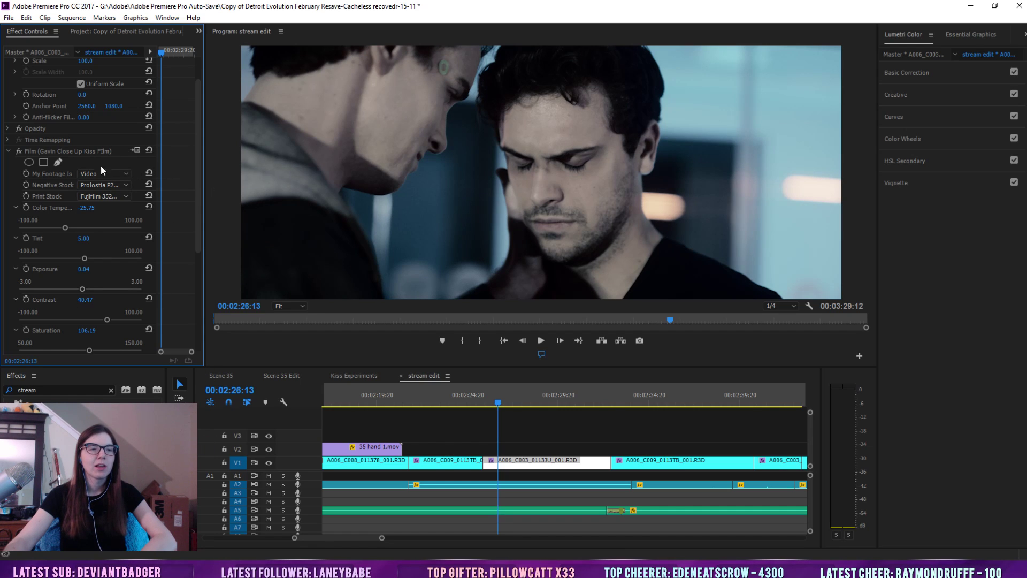
Try the Kodak 5231 Plus-X Push 2 and Kodak 5222 Double-X Push 3 negative stocks
{"action": "left_click", "coordinate": [97, 186]}
{"action": "left_click", "coordinate": [155, 279]}
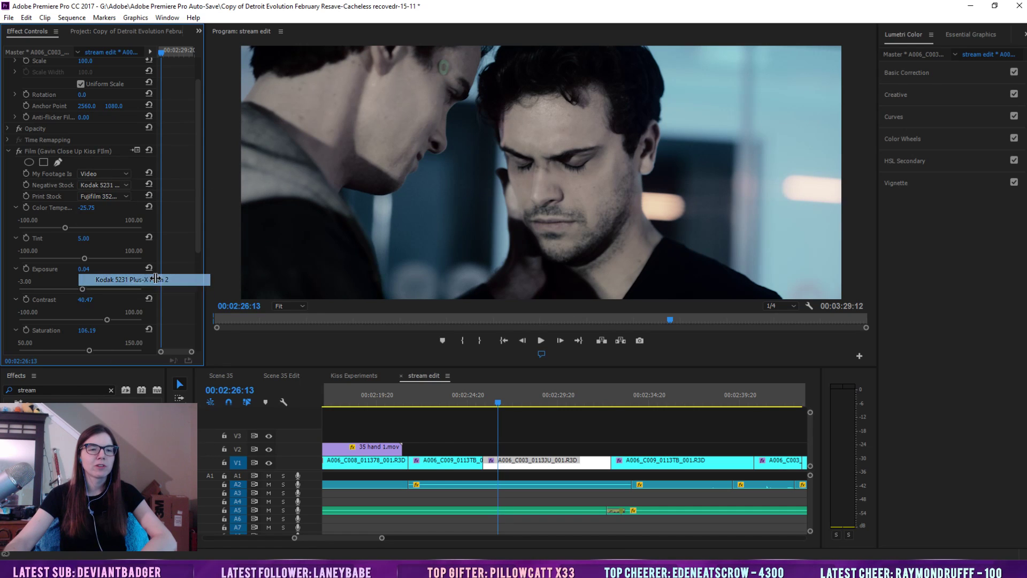
{"action": "left_click", "coordinate": [107, 185]}
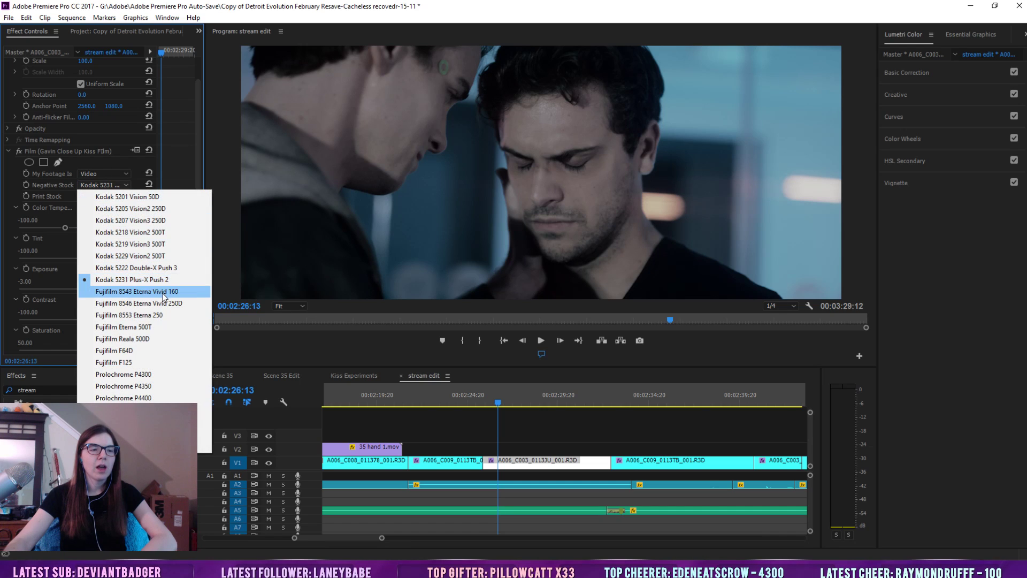
{"action": "left_click", "coordinate": [159, 267]}
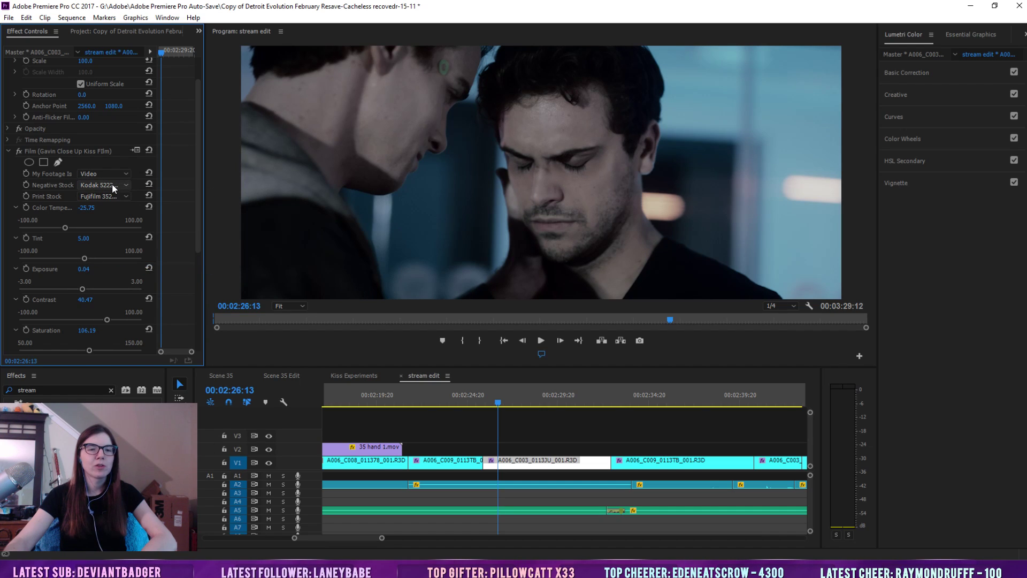
Set the Film effect's Negative Stock back to Kodak 5229 Vision2 500T
{"action": "left_click", "coordinate": [111, 184]}
{"action": "left_click", "coordinate": [165, 254]}
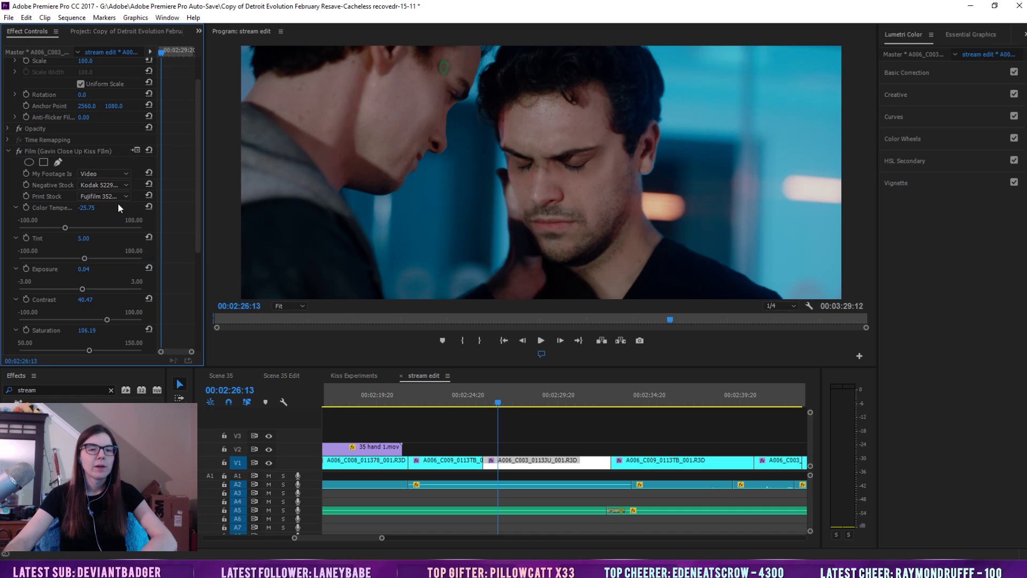
{"action": "left_click", "coordinate": [113, 186]}
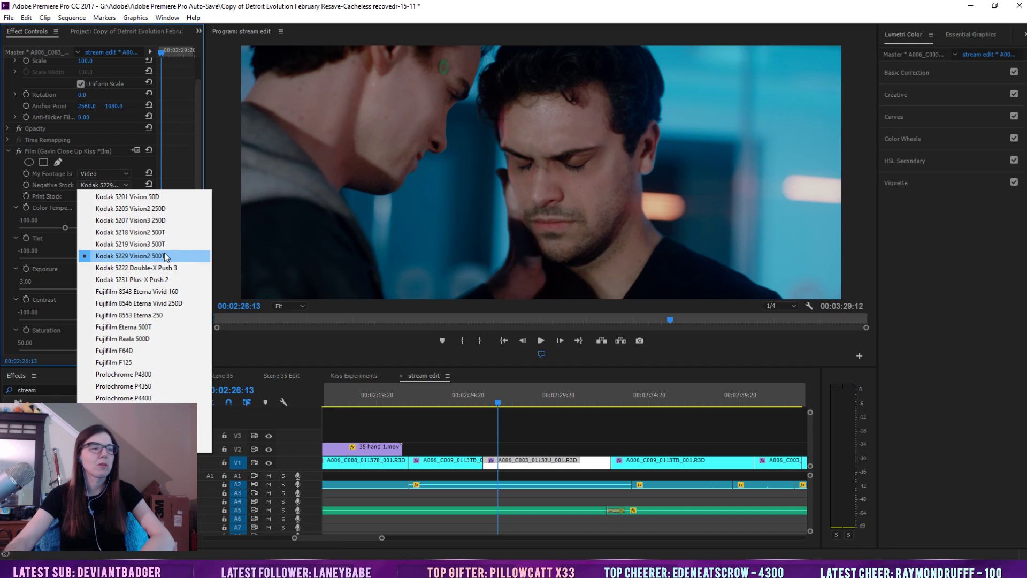
{"action": "left_click", "coordinate": [179, 147]}
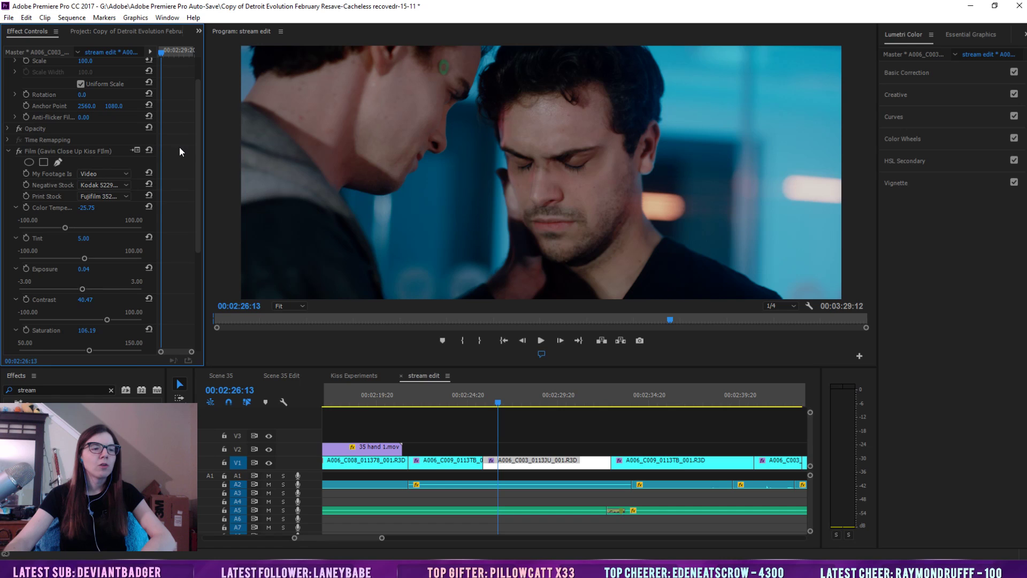
Try the Kodak 2383, Kodak 2395 and Fujifilm 3510 print stocks in the close-up clip's Film effect
{"action": "left_click", "coordinate": [123, 197]}
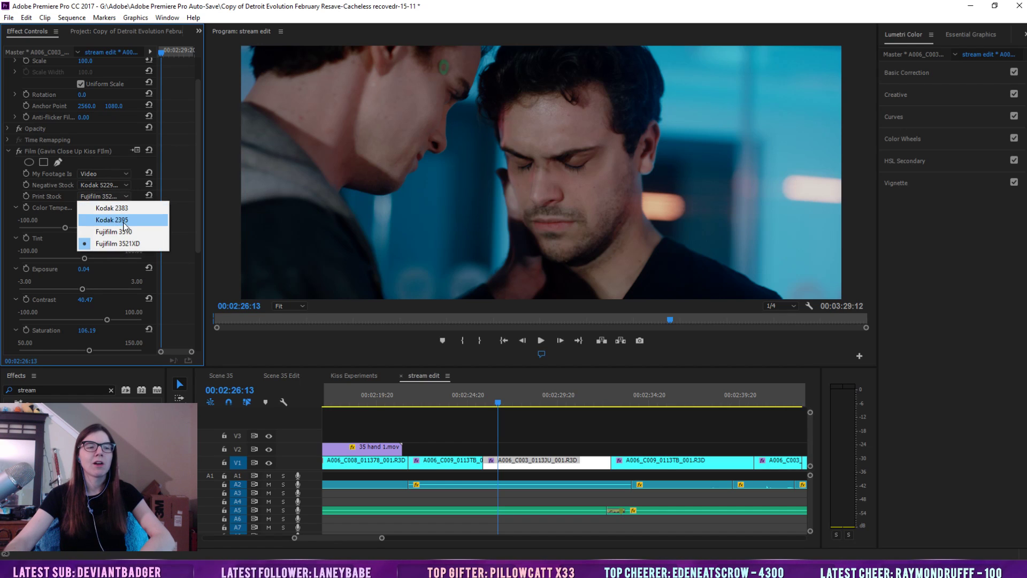
{"action": "left_click", "coordinate": [123, 210]}
{"action": "left_click", "coordinate": [101, 197]}
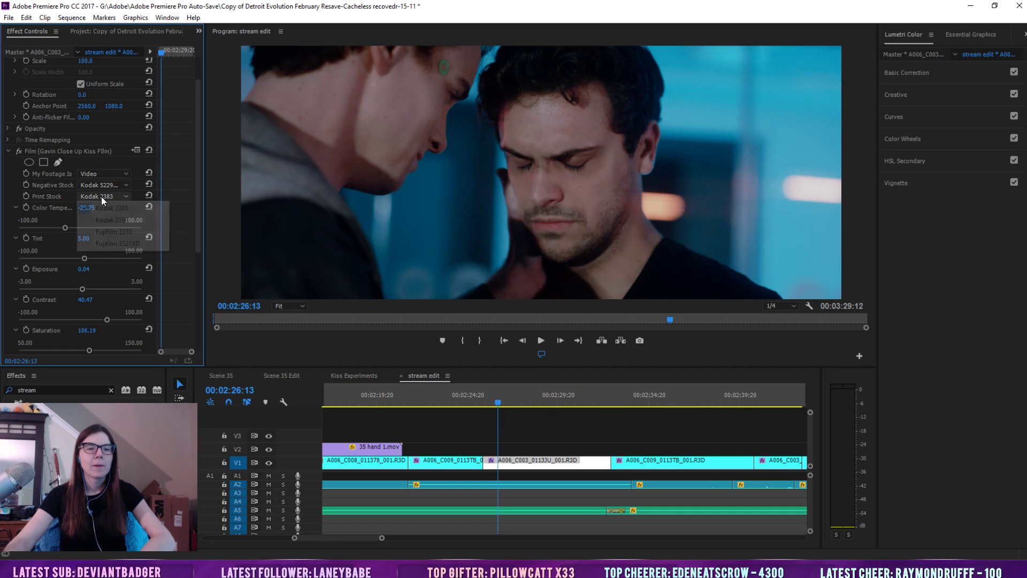
{"action": "left_click", "coordinate": [104, 220]}
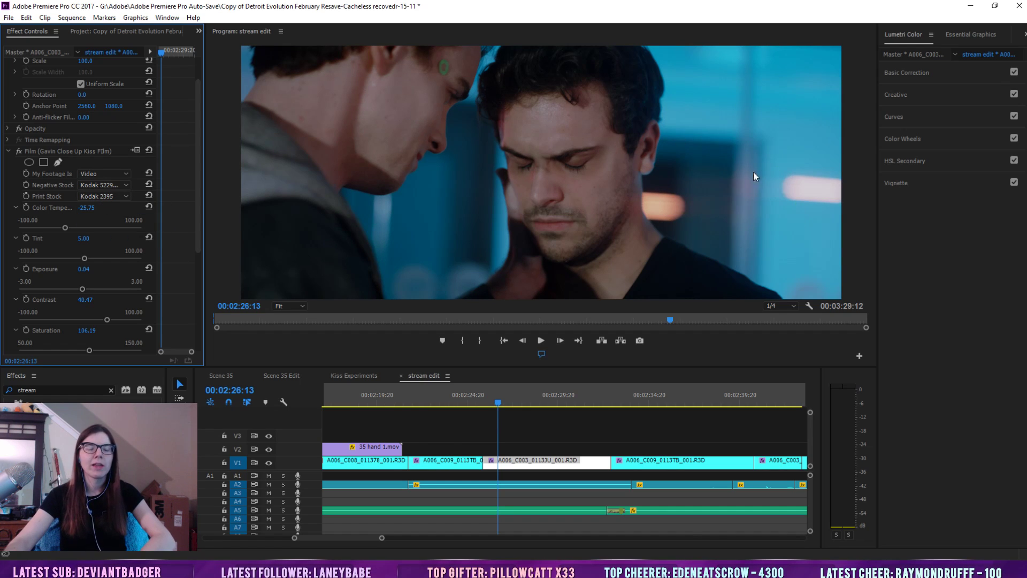
{"action": "left_click", "coordinate": [109, 197]}
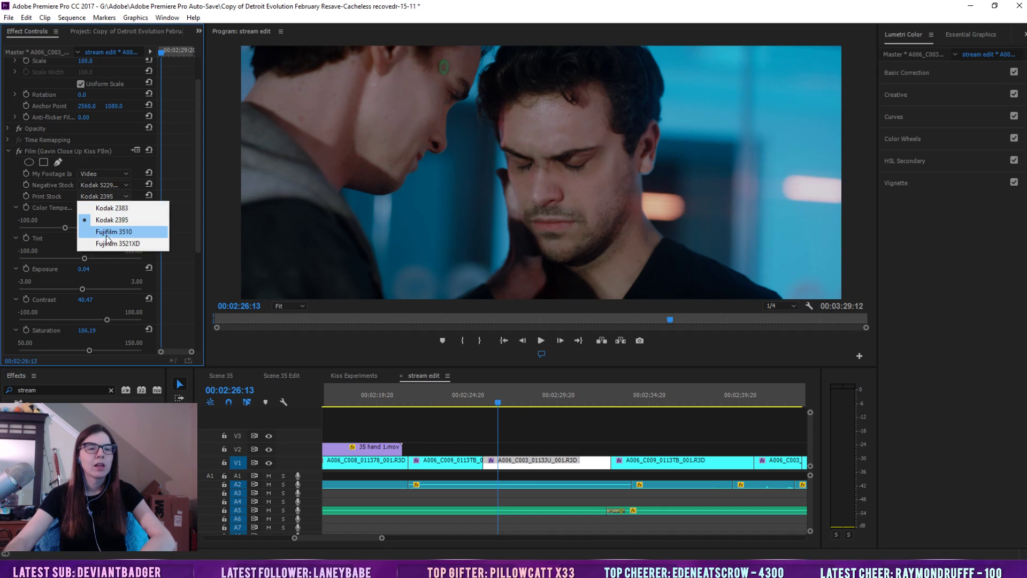
{"action": "left_click", "coordinate": [107, 233]}
Compare the Fujifilm 3521XD and Kodak 2383 print stocks, leaving the Film effect's Print Stock on Fujifilm 3521XD
{"action": "left_click", "coordinate": [114, 196]}
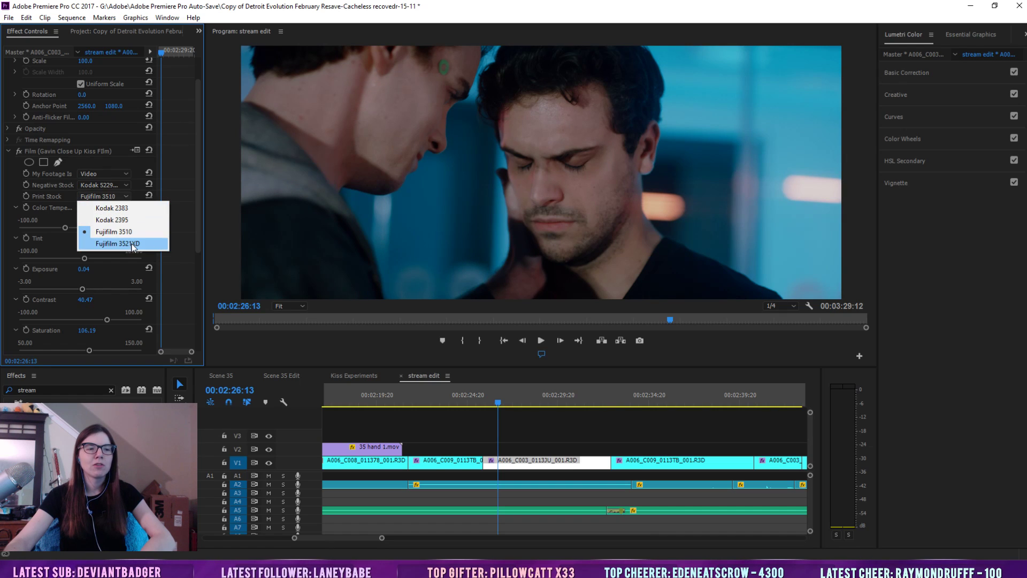
{"action": "left_click", "coordinate": [132, 243]}
{"action": "left_click", "coordinate": [126, 192]}
{"action": "left_click", "coordinate": [124, 207]}
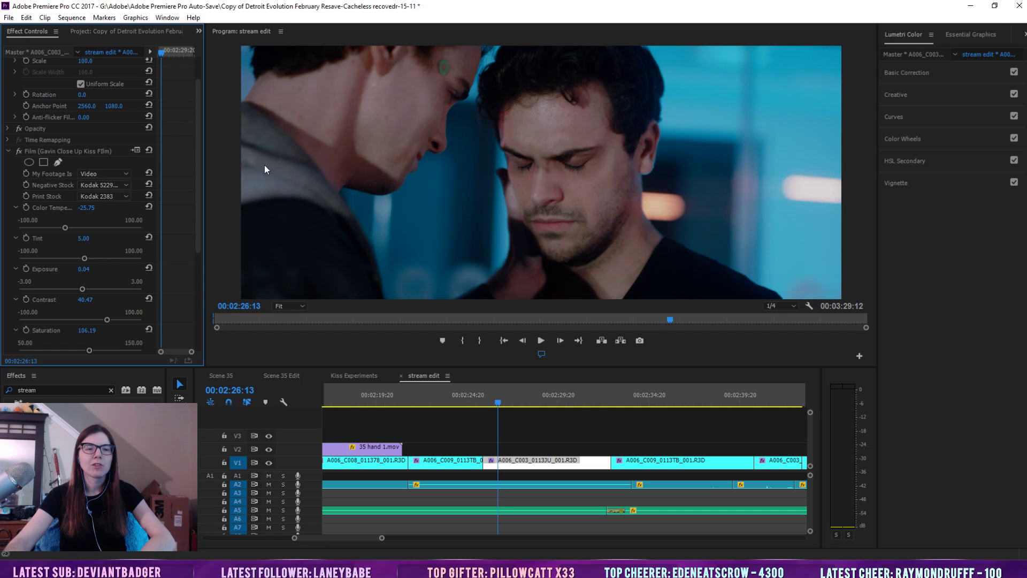
{"action": "left_click", "coordinate": [110, 197]}
{"action": "left_click", "coordinate": [124, 243]}
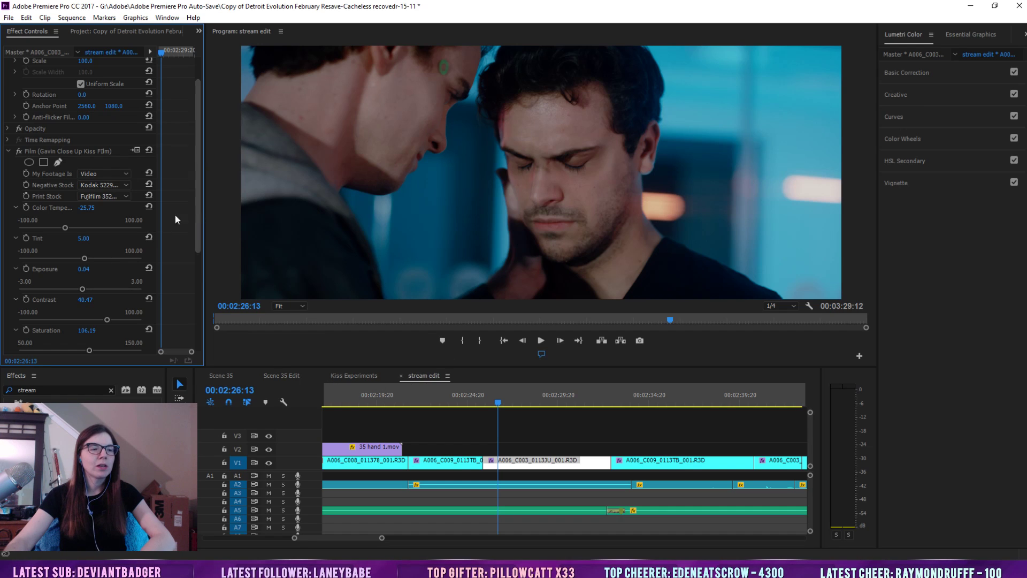
Try other Color Temperature and Tint values in the close-up clip's Film effect and undo the changes
{"action": "left_click_drag", "start_coordinate": [42, 228], "coordinate": [132, 227]}
{"action": "key", "text": "ctrl+z"}
{"action": "key", "text": "ctrl+z"}
{"action": "left_click", "coordinate": [61, 258]}
{"action": "key", "text": "ctrl+z"}
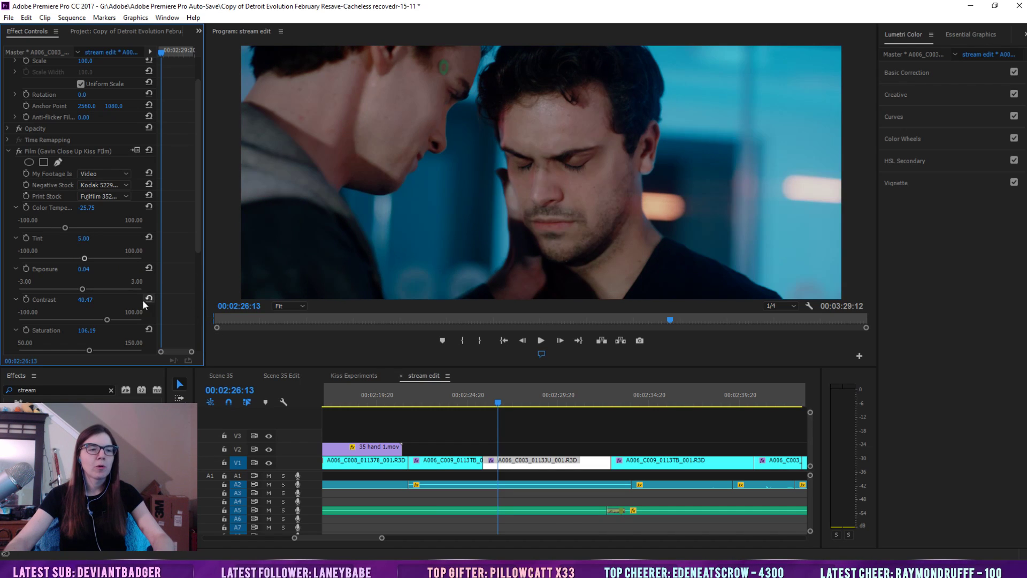
Try the Film effect's Contrast at 100, and settle on a Contrast of 19.65
{"action": "left_click_drag", "start_coordinate": [107, 319], "coordinate": [561, 319]}
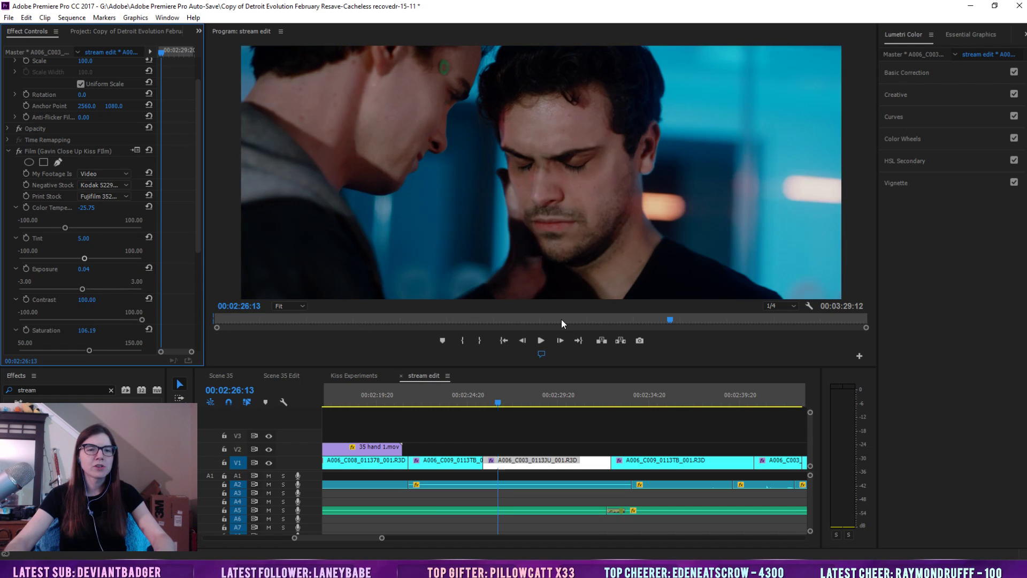
{"action": "left_click_drag", "start_coordinate": [113, 319], "coordinate": [89, 312]}
Try stronger and weaker Saturation values in the close-up clip's Film effect and undo the changes
{"action": "left_click", "coordinate": [92, 350]}
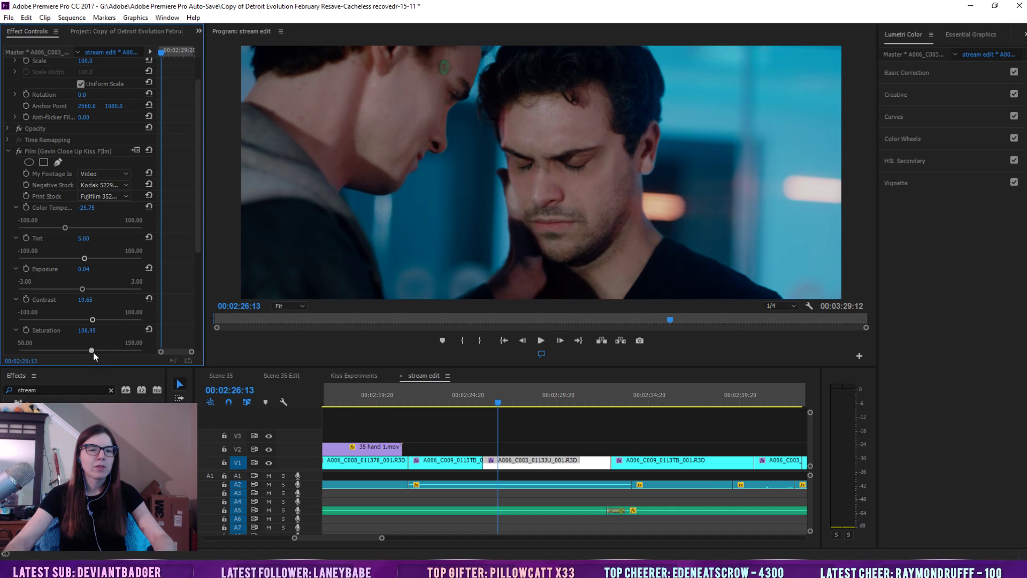
{"action": "left_click_drag", "start_coordinate": [92, 351], "coordinate": [140, 345]}
{"action": "key", "text": "ctrl+z"}
{"action": "key", "text": "ctrl+z"}
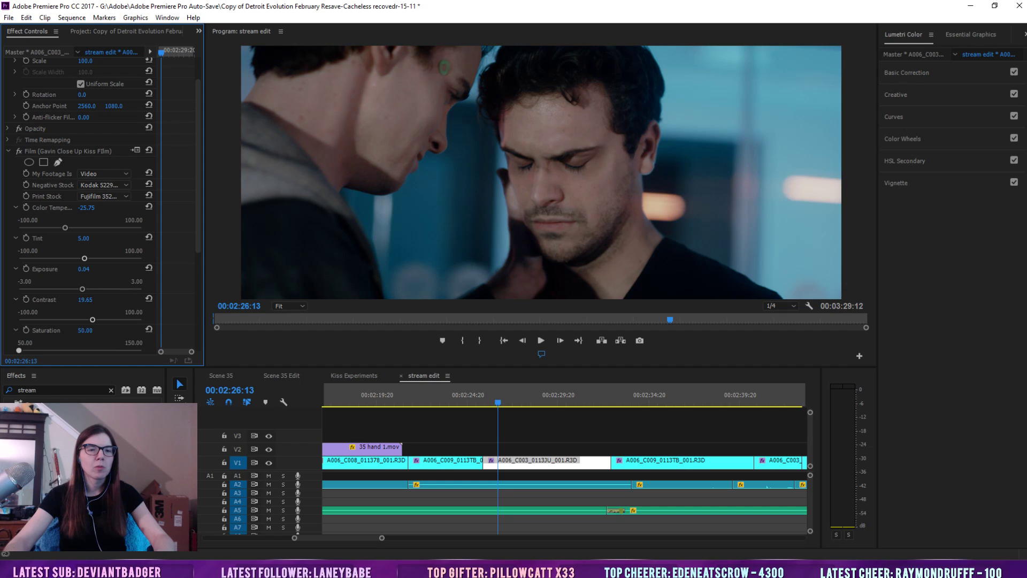
Test both extremes of the Film effect's Vintage/Modern setting and settle on -20.52
{"action": "scroll", "coordinate": [199, 214], "scroll_direction": "down", "scroll_amount": 5}
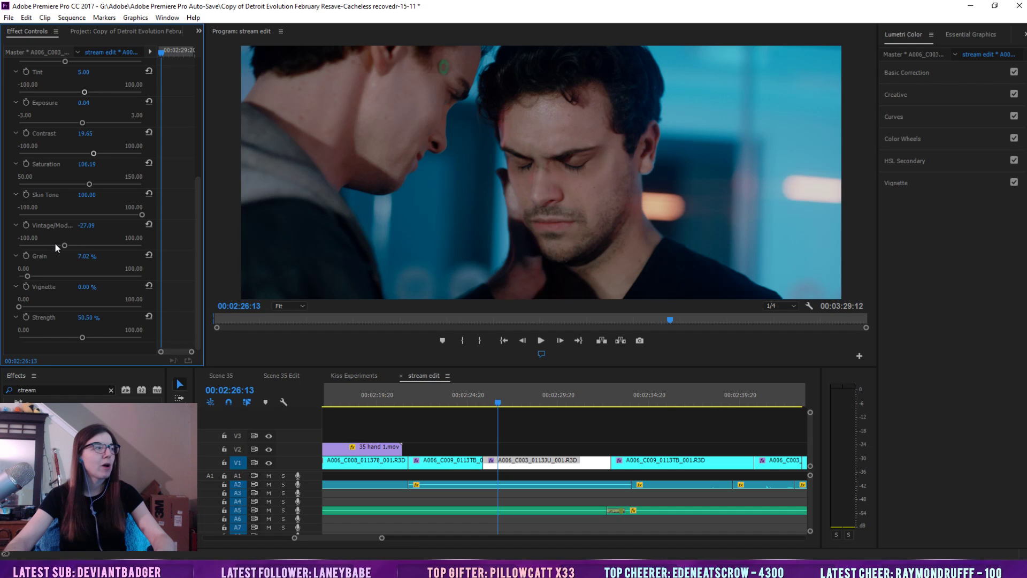
{"action": "left_click_drag", "start_coordinate": [63, 246], "coordinate": [19, 245]}
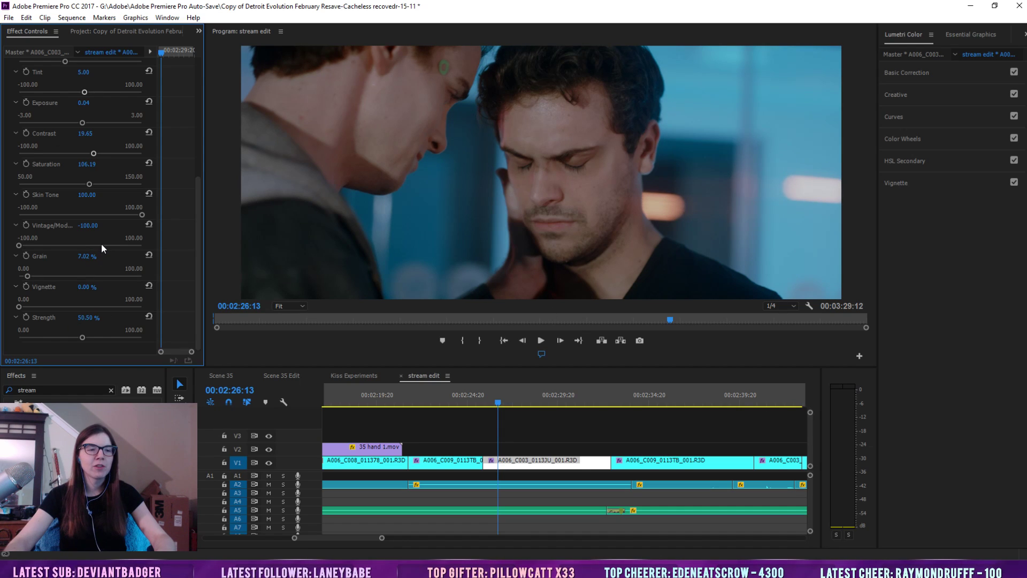
{"action": "left_click_drag", "start_coordinate": [102, 242], "coordinate": [417, 246]}
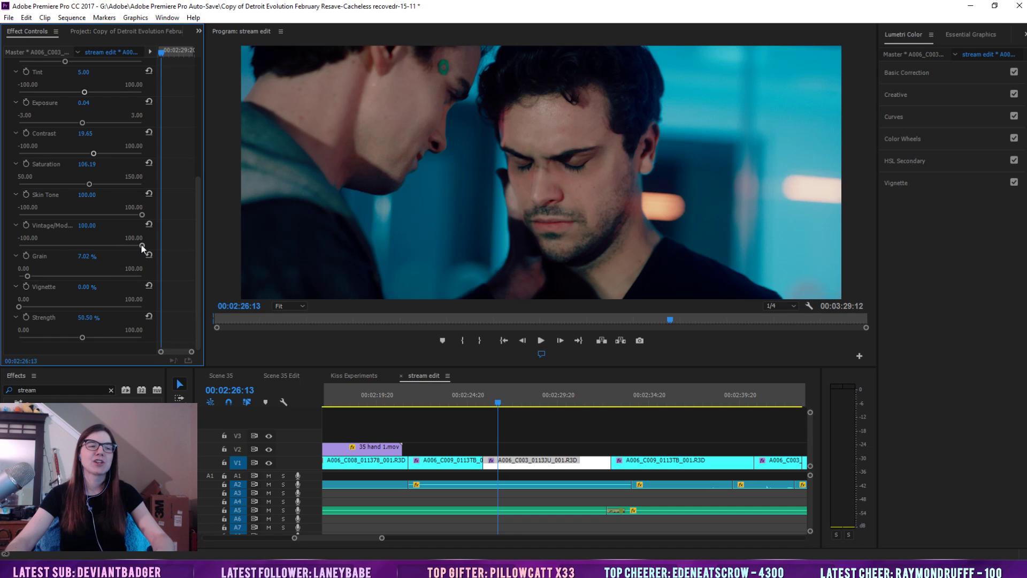
{"action": "left_click_drag", "start_coordinate": [138, 248], "coordinate": [4, 255]}
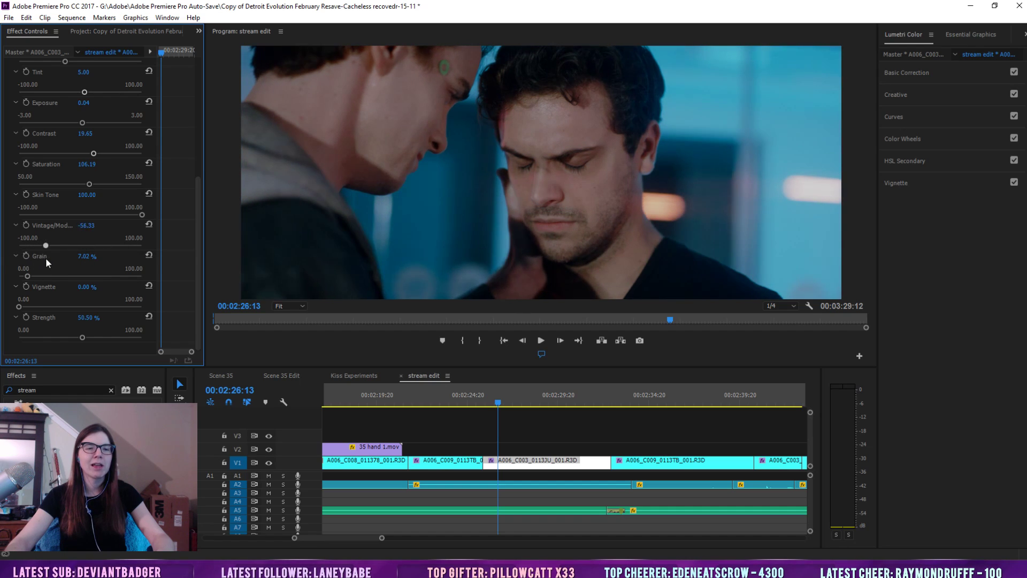
{"action": "left_click_drag", "start_coordinate": [84, 258], "coordinate": [78, 259]}
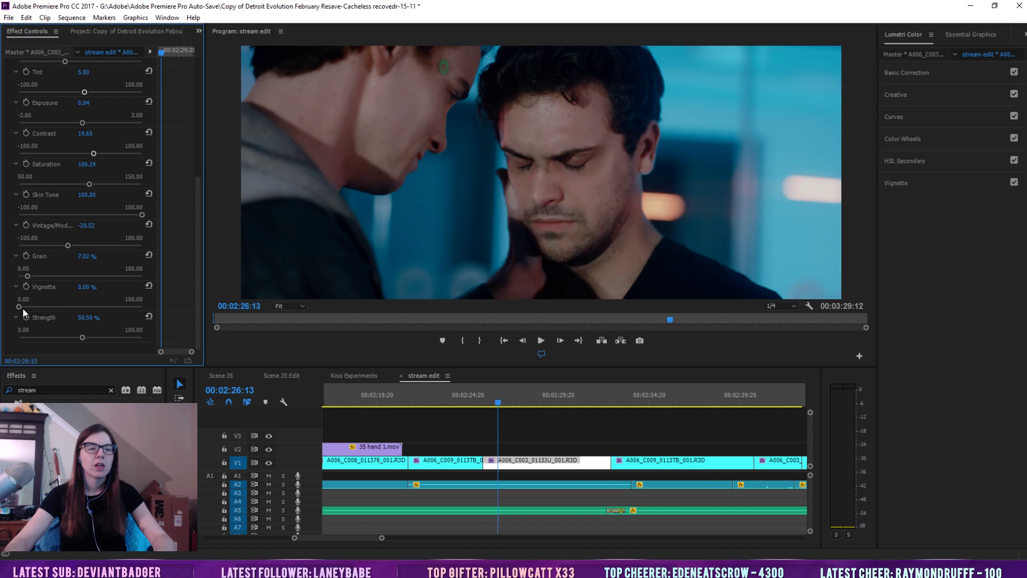
Try the Film effect's Vignette and Grain at 100%, and set both to 0%
{"action": "left_click_drag", "start_coordinate": [23, 307], "coordinate": [335, 313]}
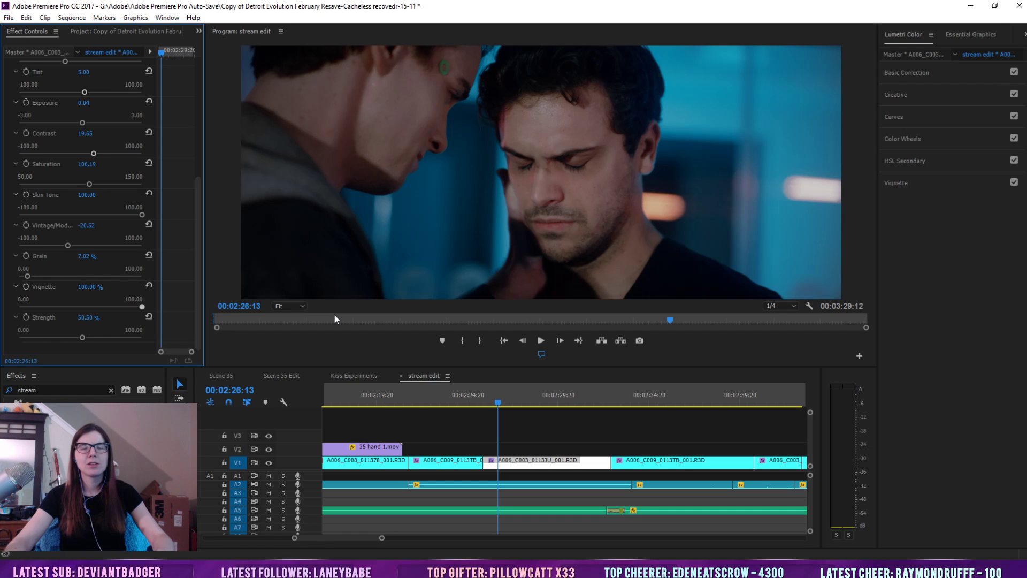
{"action": "left_click_drag", "start_coordinate": [153, 317], "coordinate": [292, 277]}
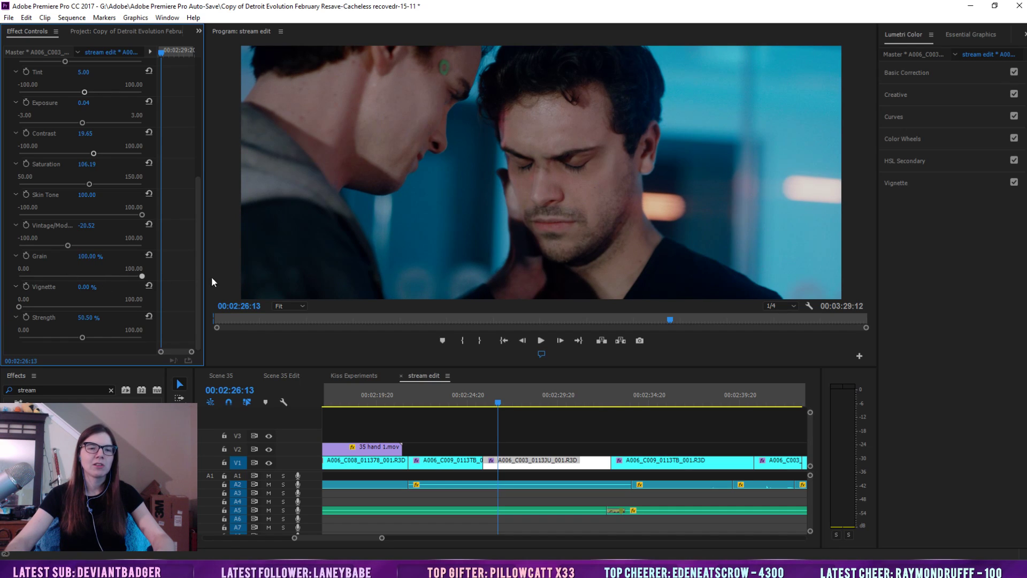
{"action": "left_click_drag", "start_coordinate": [123, 279], "coordinate": [2, 280]}
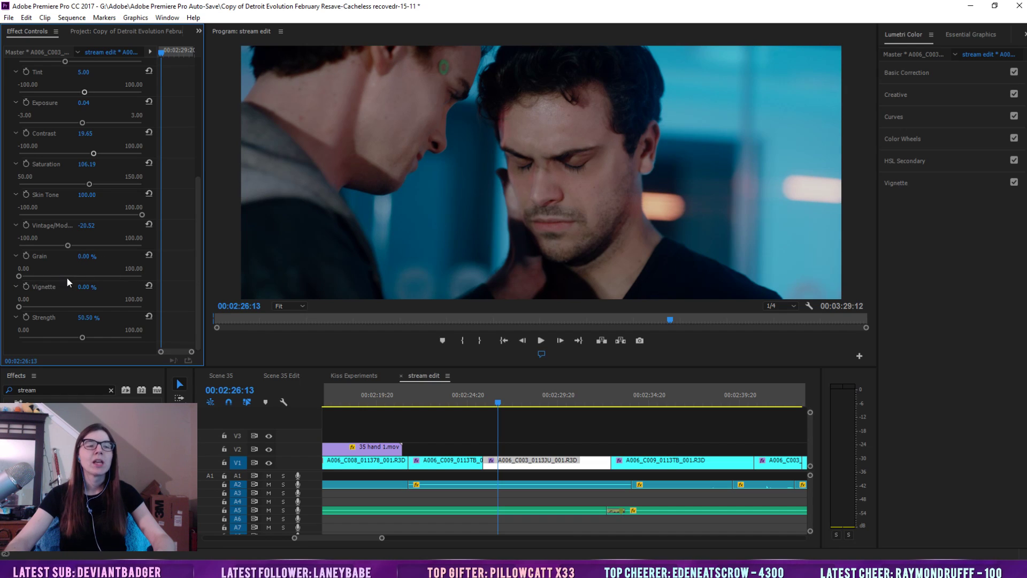
Try the Film effect at 100% Strength, reduce it to about 40%, and collapse the effect's settings
{"action": "left_click_drag", "start_coordinate": [81, 338], "coordinate": [363, 341]}
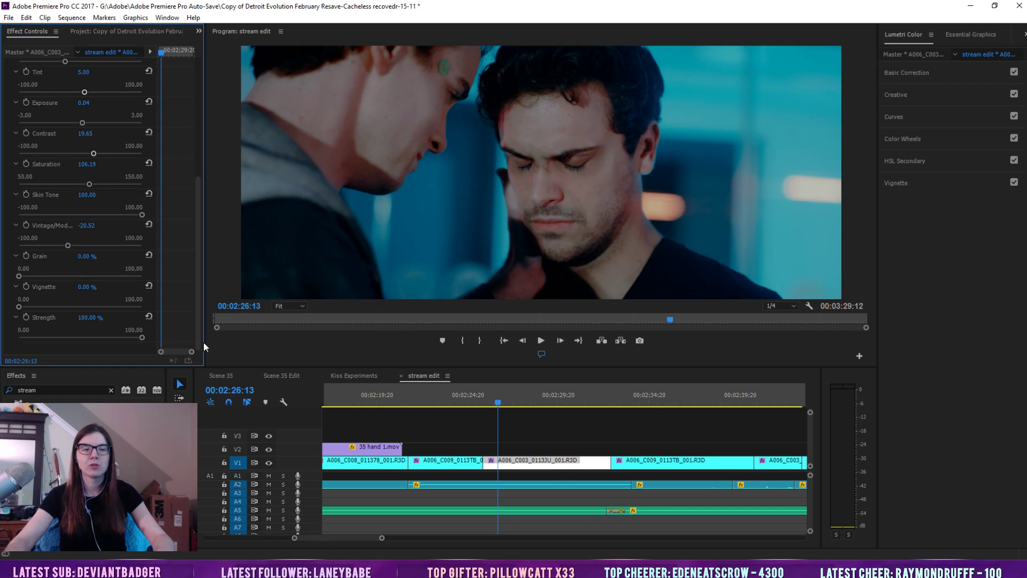
{"action": "left_click_drag", "start_coordinate": [142, 337], "coordinate": [37, 347]}
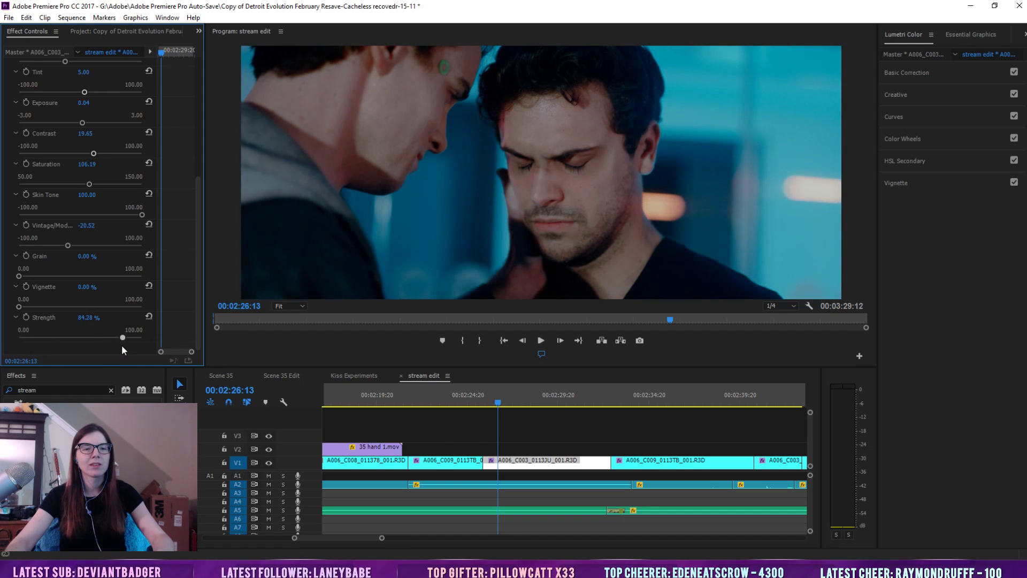
{"action": "left_click_drag", "start_coordinate": [70, 349], "coordinate": [54, 352]}
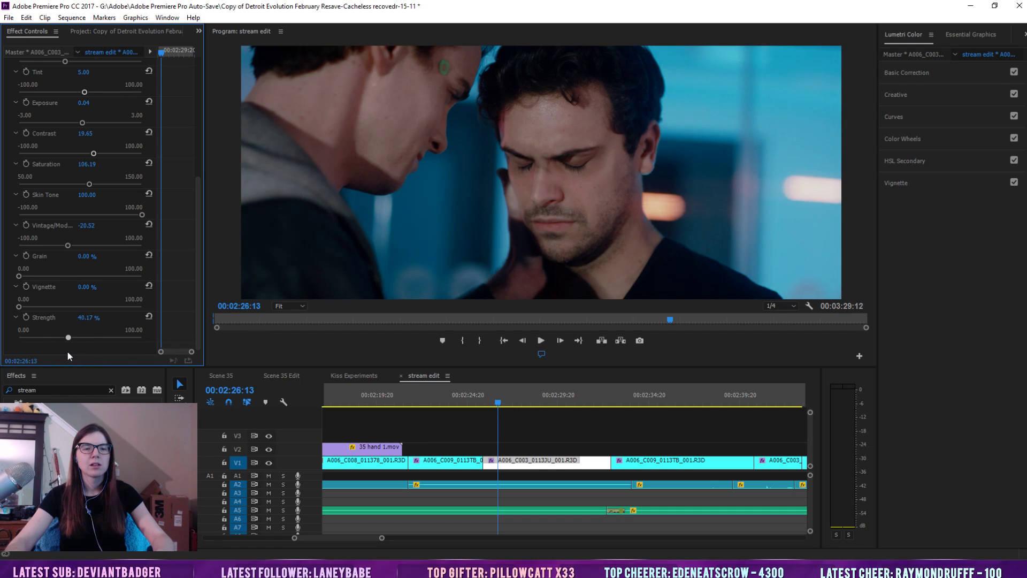
{"action": "left_click_drag", "start_coordinate": [197, 271], "coordinate": [201, 102]}
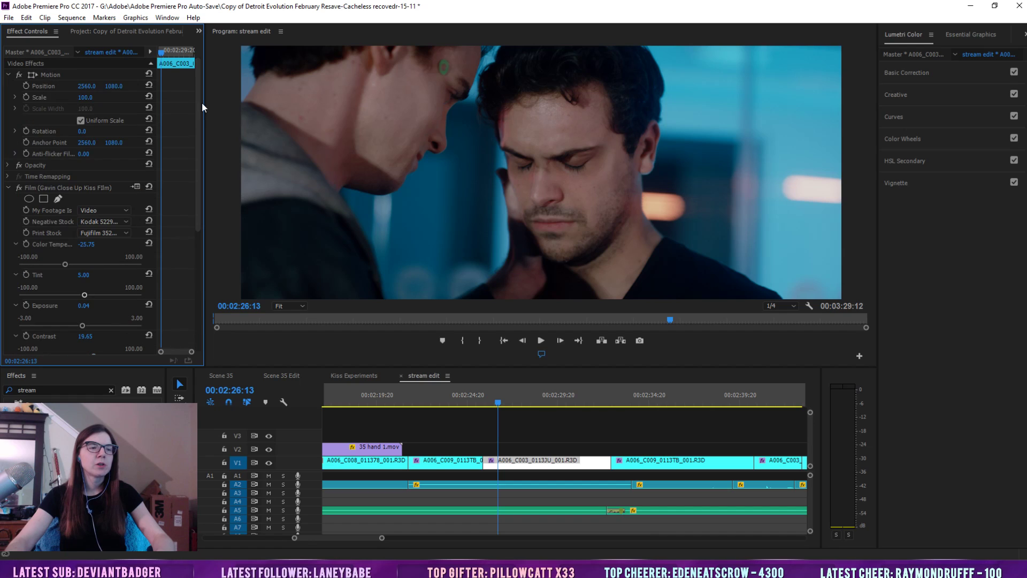
{"action": "left_click", "coordinate": [8, 188]}
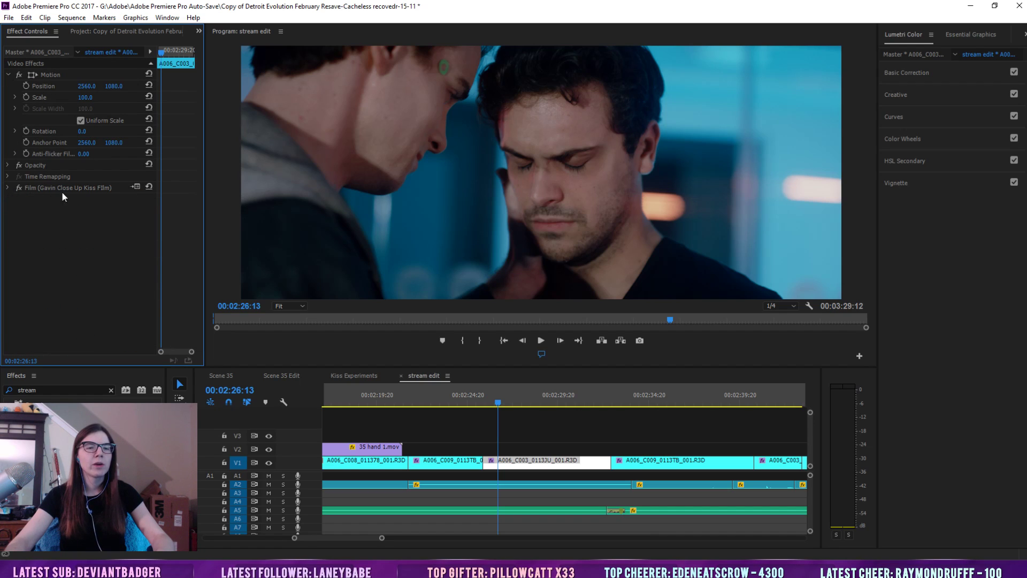
Go to the preceding profile kiss clip at 00:02:25:11 and toggle its Film effect to compare the looks
{"action": "left_click", "coordinate": [478, 400]}
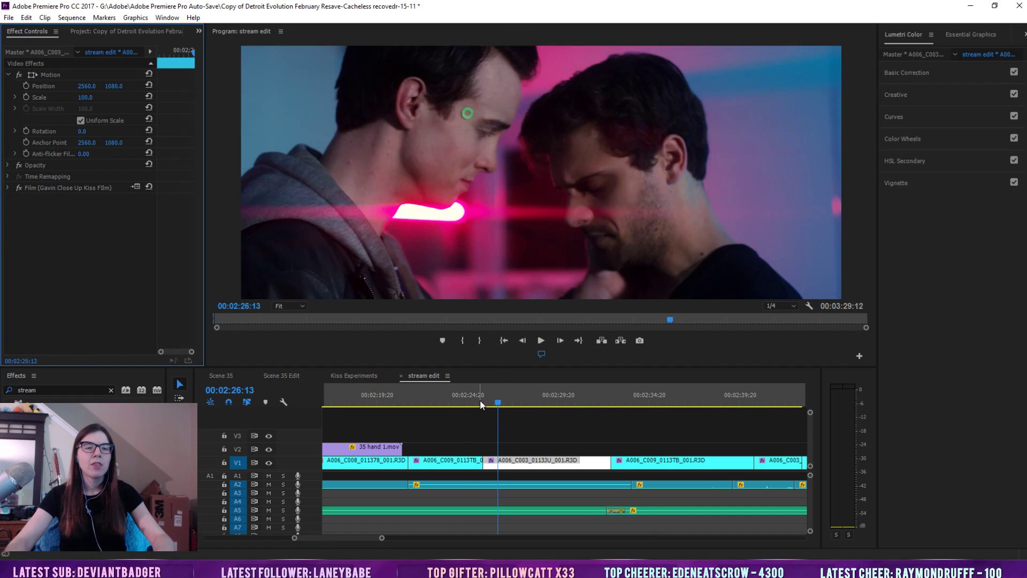
{"action": "left_click", "coordinate": [18, 190]}
{"action": "left_click", "coordinate": [18, 190]}
{"action": "left_click", "coordinate": [18, 191]}
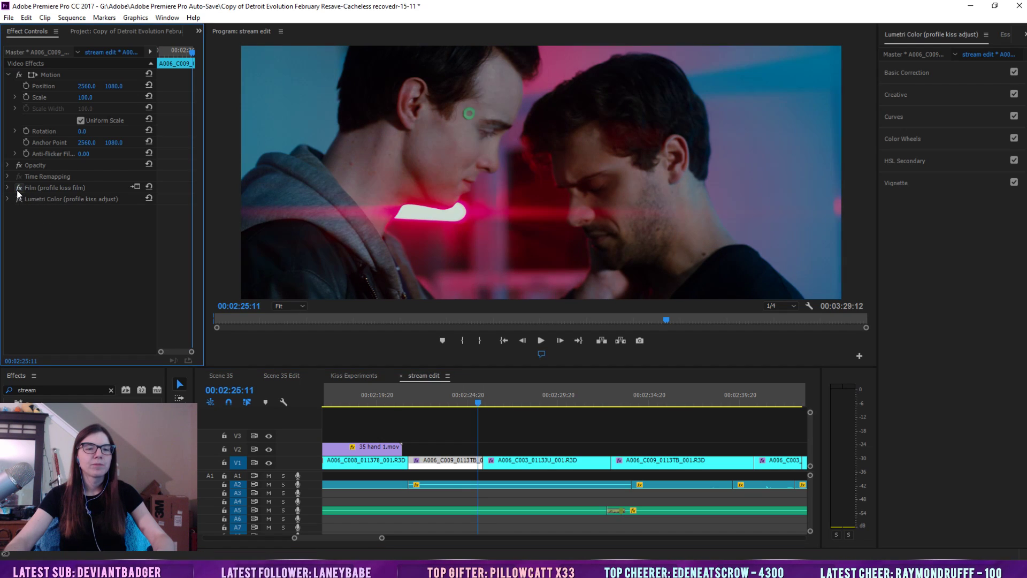
Try the Kodak 2383 print stock in the profile clip's Film effect and return it to Fujifilm 3521XD
{"action": "left_click", "coordinate": [8, 189]}
{"action": "left_click", "coordinate": [98, 221]}
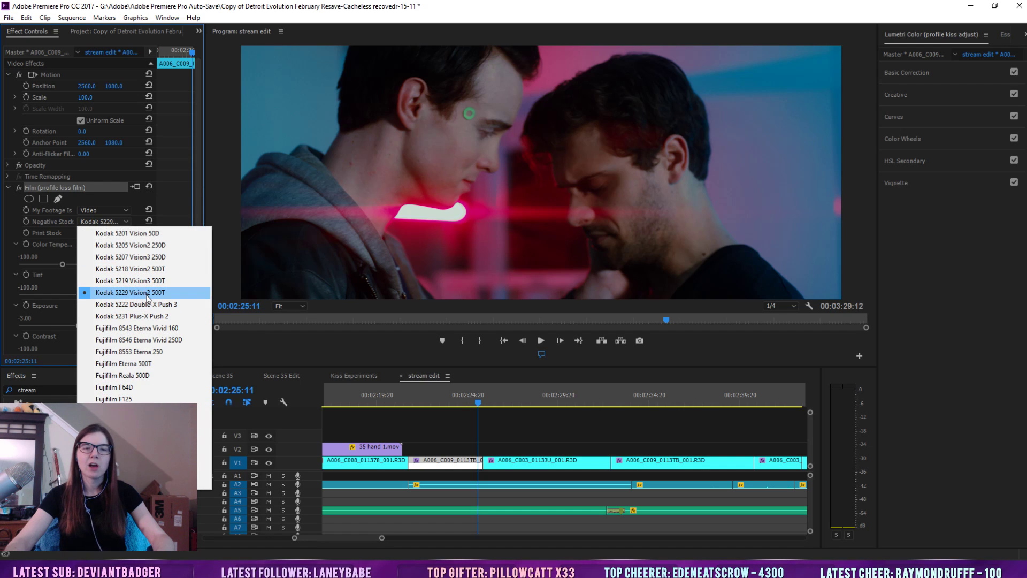
{"action": "left_click", "coordinate": [14, 215]}
{"action": "left_click", "coordinate": [104, 233]}
{"action": "left_click", "coordinate": [116, 245]}
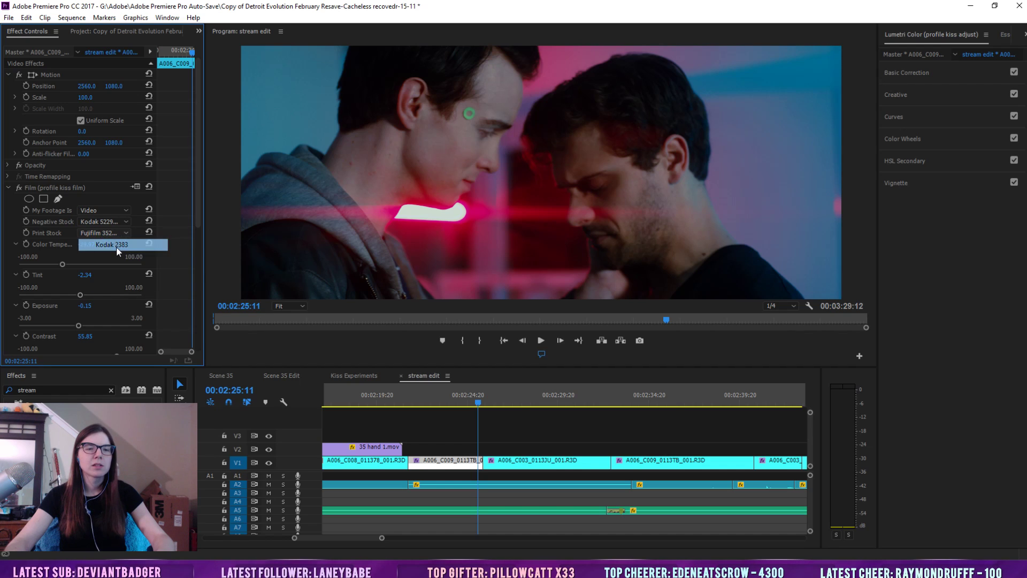
{"action": "left_click", "coordinate": [108, 236]}
{"action": "left_click", "coordinate": [110, 280]}
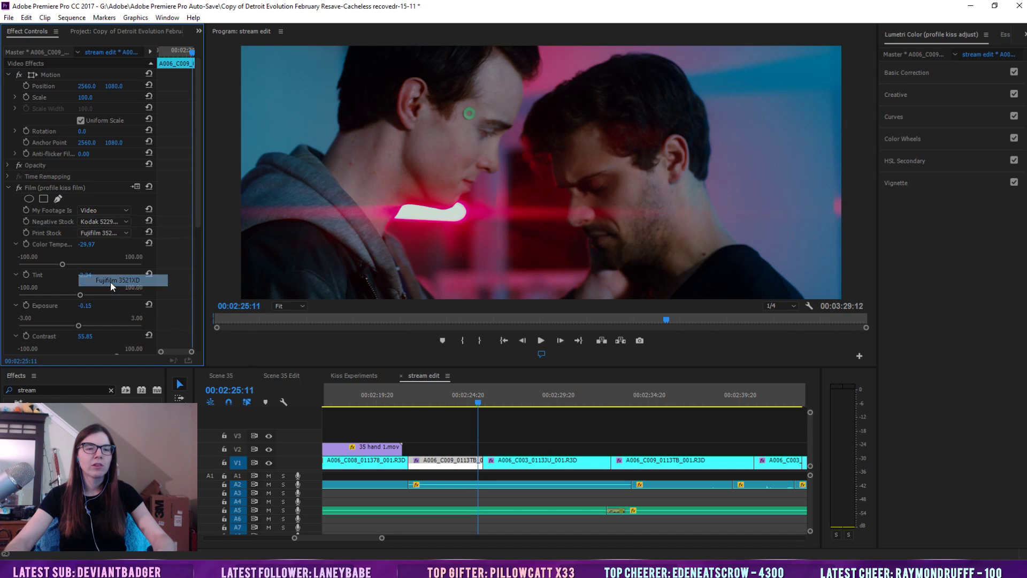
Examine the profile clip's remaining Film settings and compare them with those of the close-up clip
{"action": "scroll", "coordinate": [195, 159], "scroll_direction": "down", "scroll_amount": 5}
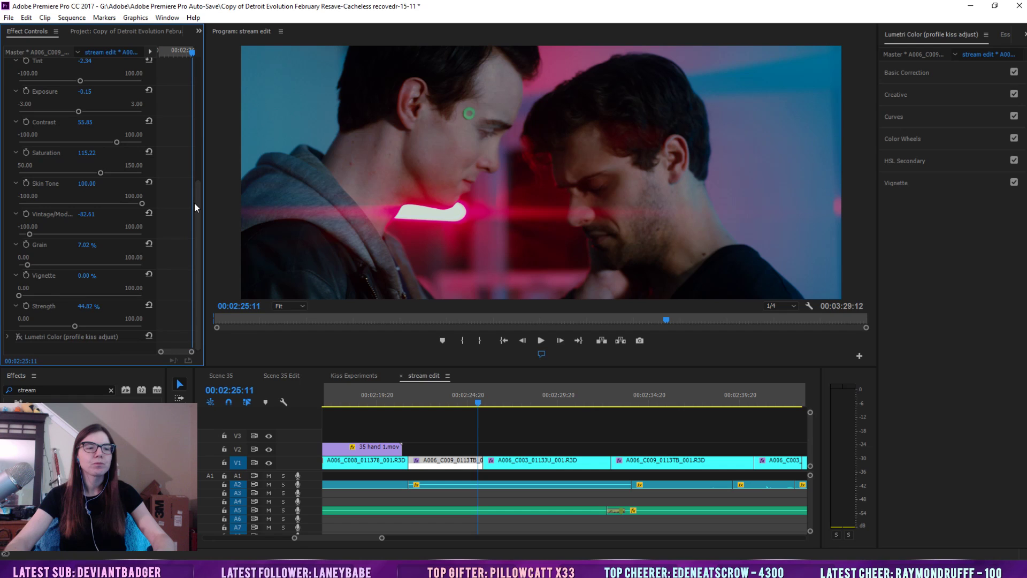
{"action": "left_click_drag", "start_coordinate": [198, 203], "coordinate": [197, 118]}
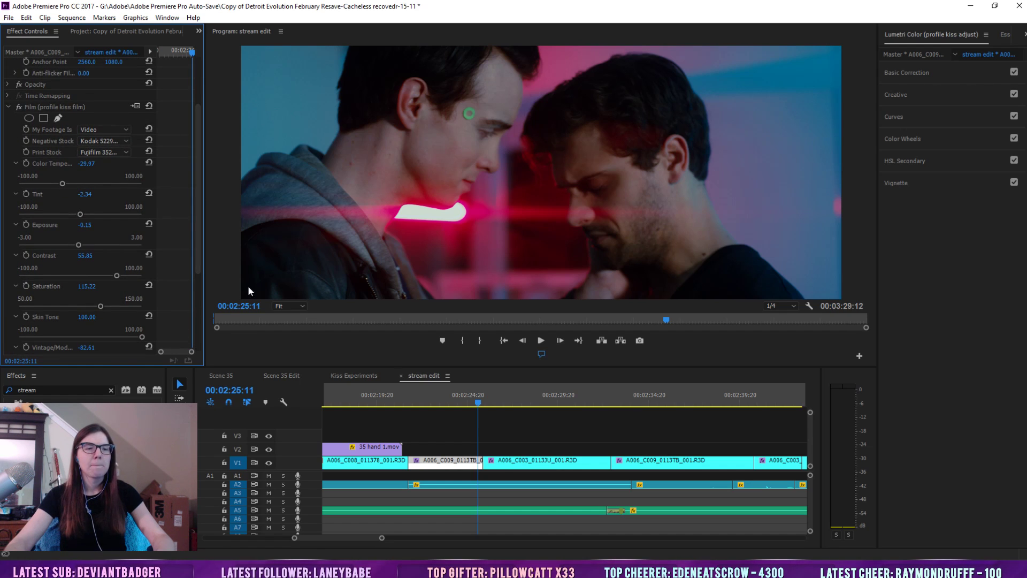
{"action": "left_click", "coordinate": [503, 463]}
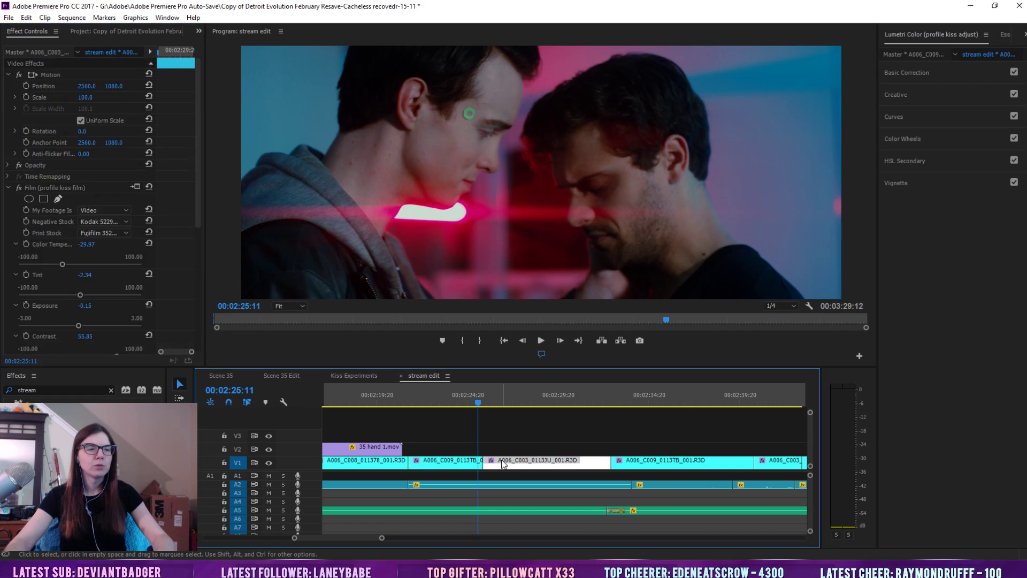
{"action": "left_click", "coordinate": [7, 188]}
{"action": "left_click_drag", "start_coordinate": [198, 155], "coordinate": [204, 217]}
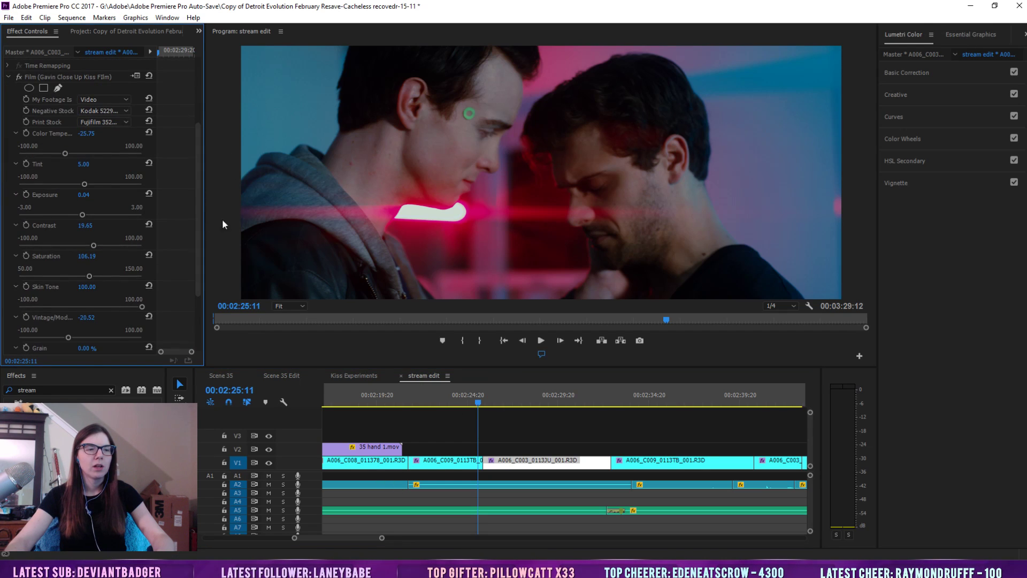
Set the profile kiss clip's Film effect Color Temperature to -10.92
{"action": "left_click", "coordinate": [472, 467]}
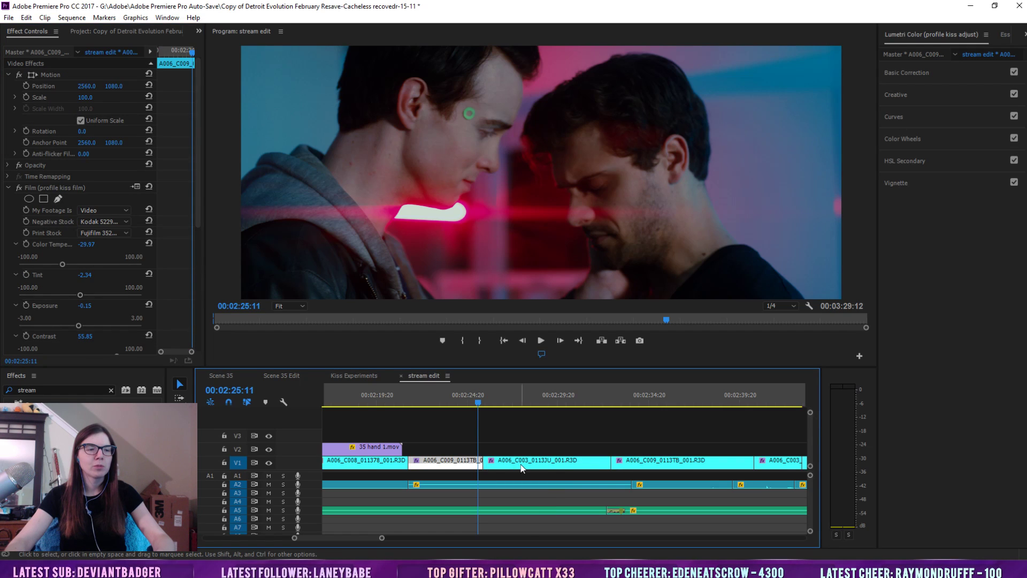
{"action": "left_click", "coordinate": [73, 265]}
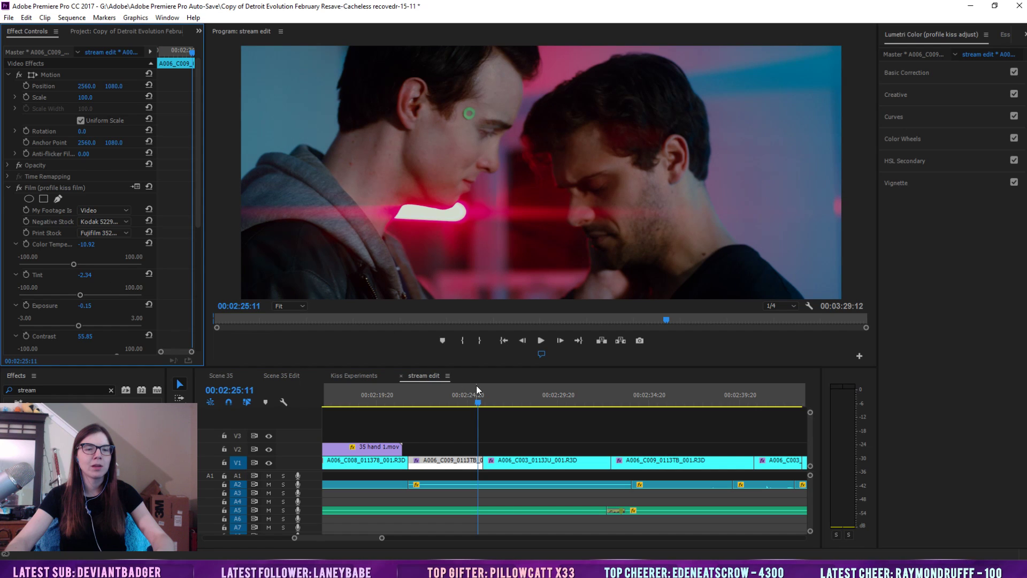
Undo the last Color Temperature change on the profile kiss clip and save the project
{"action": "mouse_move", "coordinate": [478, 402]}
{"action": "left_mouse_down"}
{"action": "mouse_move", "coordinate": [490, 409]}
{"action": "mouse_move", "coordinate": [473, 408]}
{"action": "left_mouse_up"}
{"action": "key", "text": "ctrl+z"}
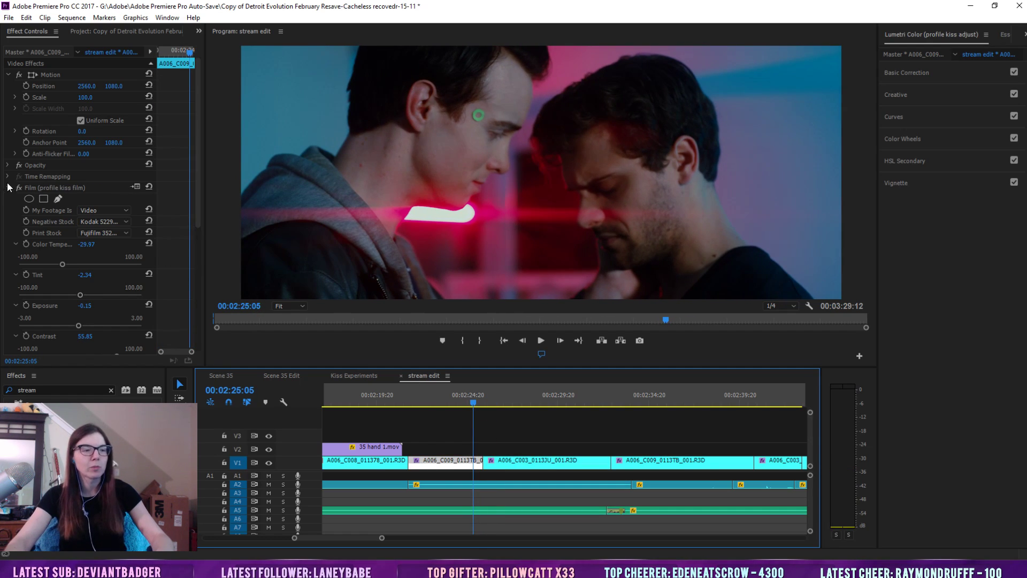
{"action": "left_click", "coordinate": [97, 33]}
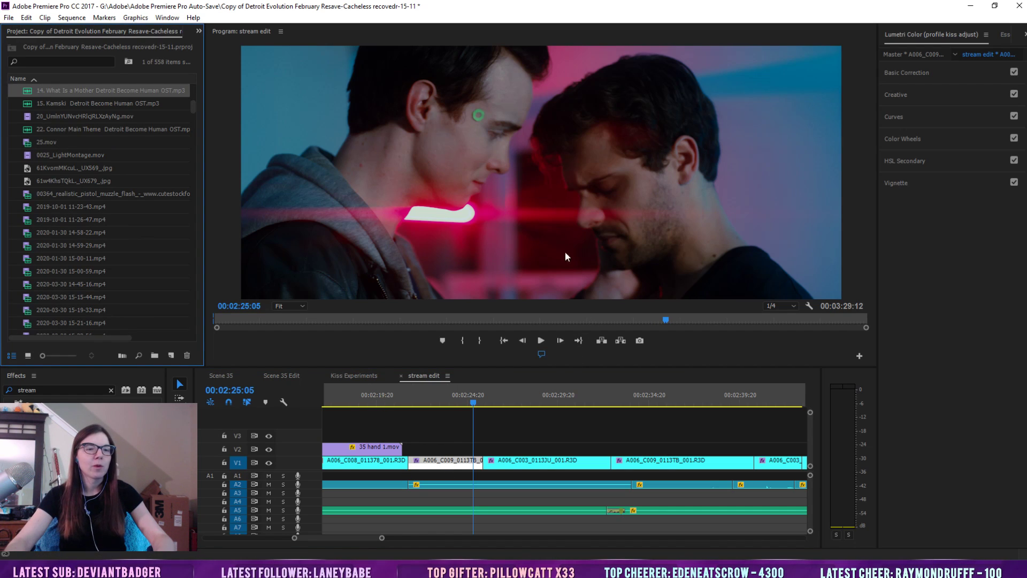
{"action": "key", "text": "ctrl+s"}
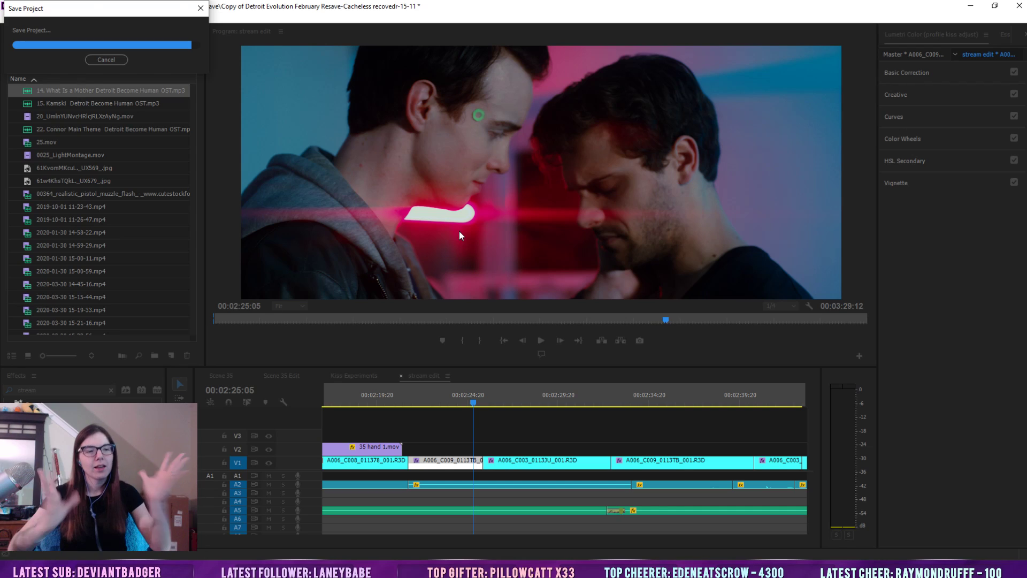
{"action": "left_click", "coordinate": [511, 427]}
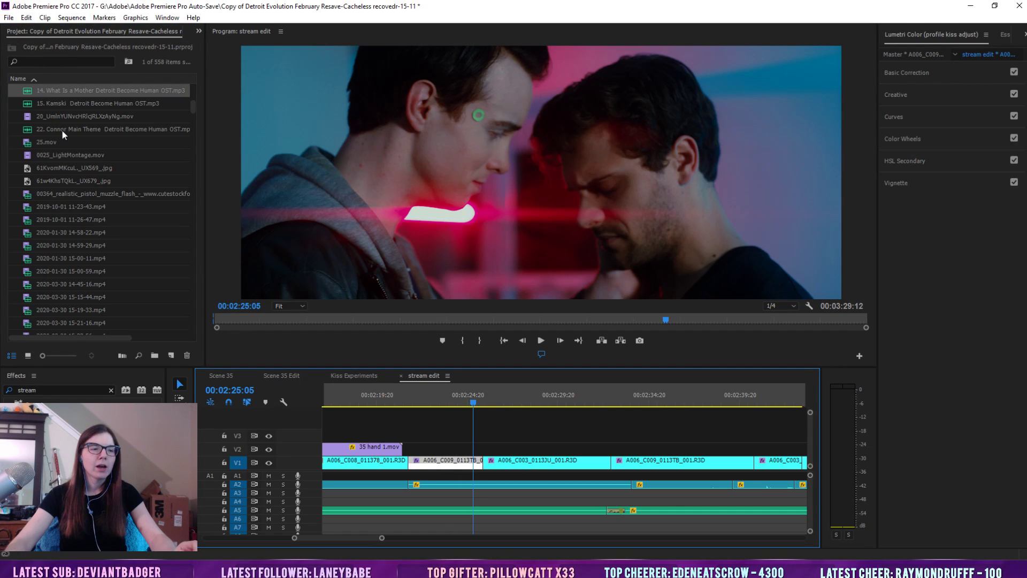
Return to the profile clip's effect settings and toggle its Lumetri Color effect repeatedly to compare the looks
{"action": "left_click", "coordinate": [199, 31]}
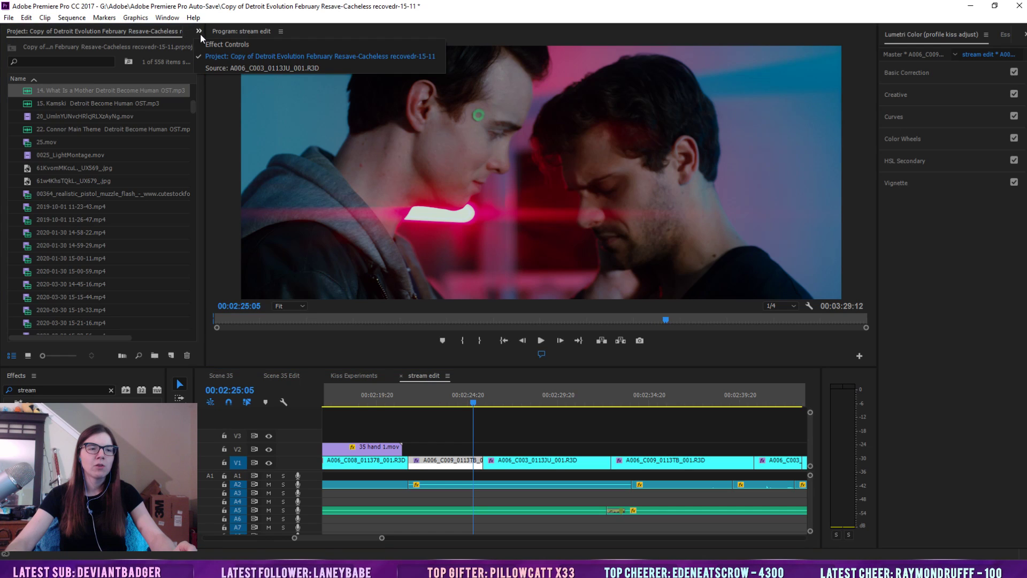
{"action": "left_click", "coordinate": [209, 43]}
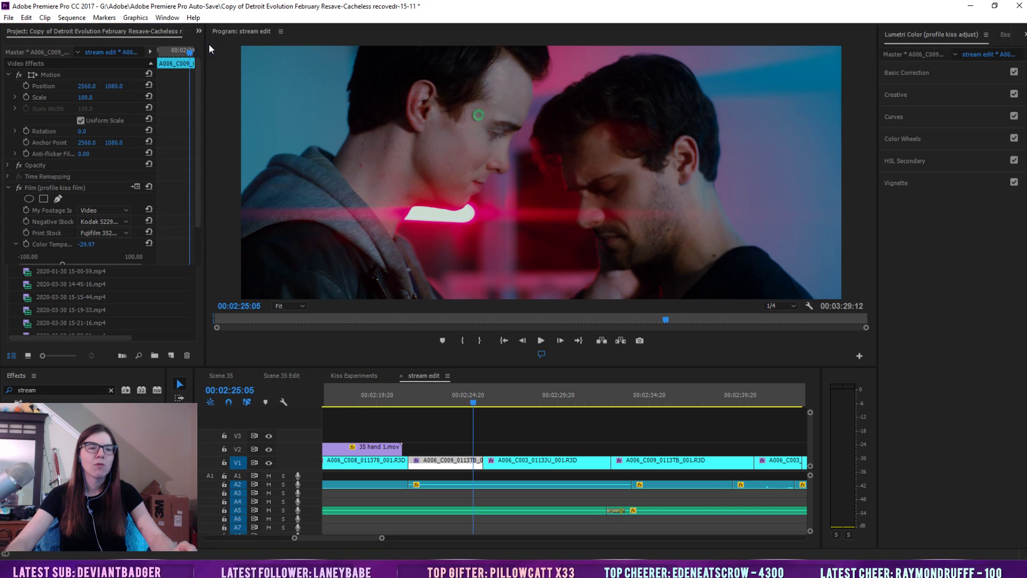
{"action": "left_click", "coordinate": [8, 187]}
{"action": "left_click", "coordinate": [22, 200]}
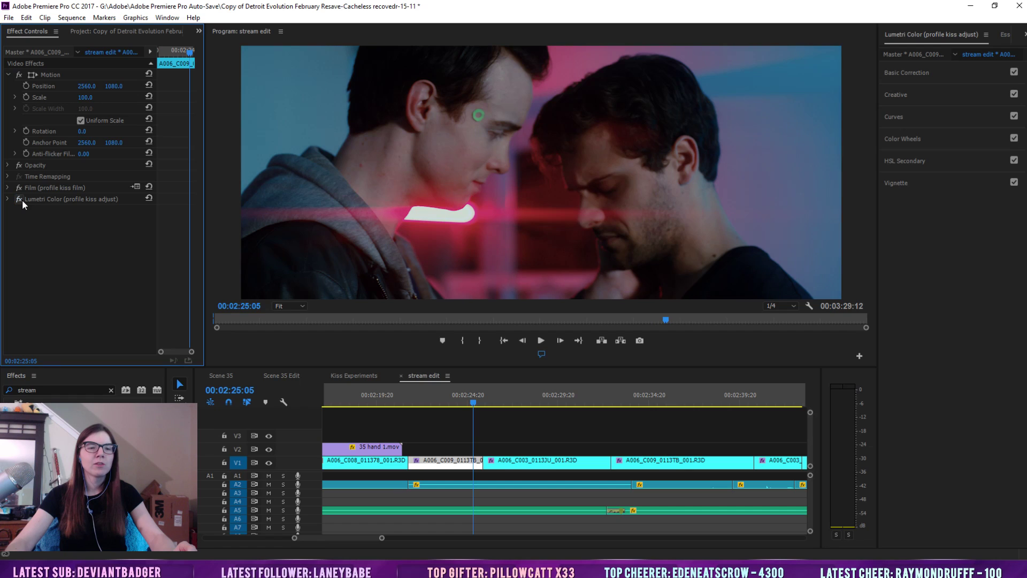
{"action": "left_click", "coordinate": [21, 200]}
{"action": "left_click", "coordinate": [21, 201]}
{"action": "left_click", "coordinate": [21, 200]}
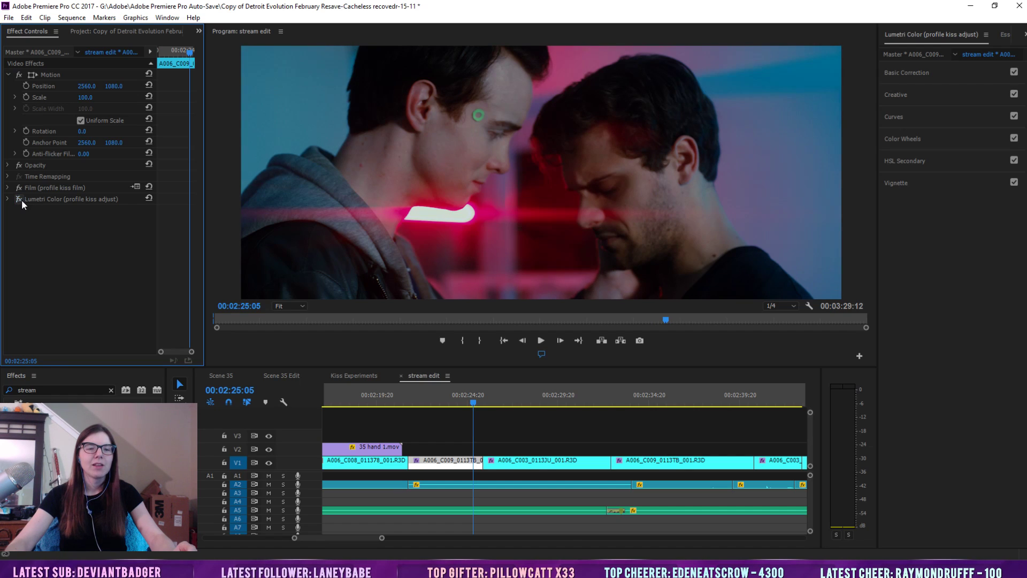
{"action": "left_click", "coordinate": [22, 200]}
{"action": "left_click", "coordinate": [21, 200]}
{"action": "left_click", "coordinate": [22, 200]}
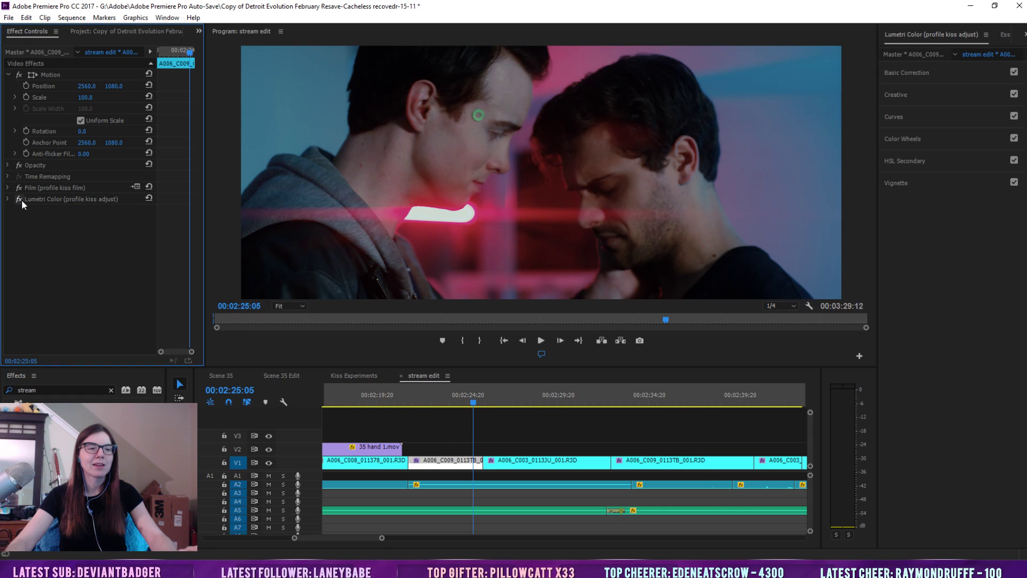
{"action": "left_click", "coordinate": [22, 200]}
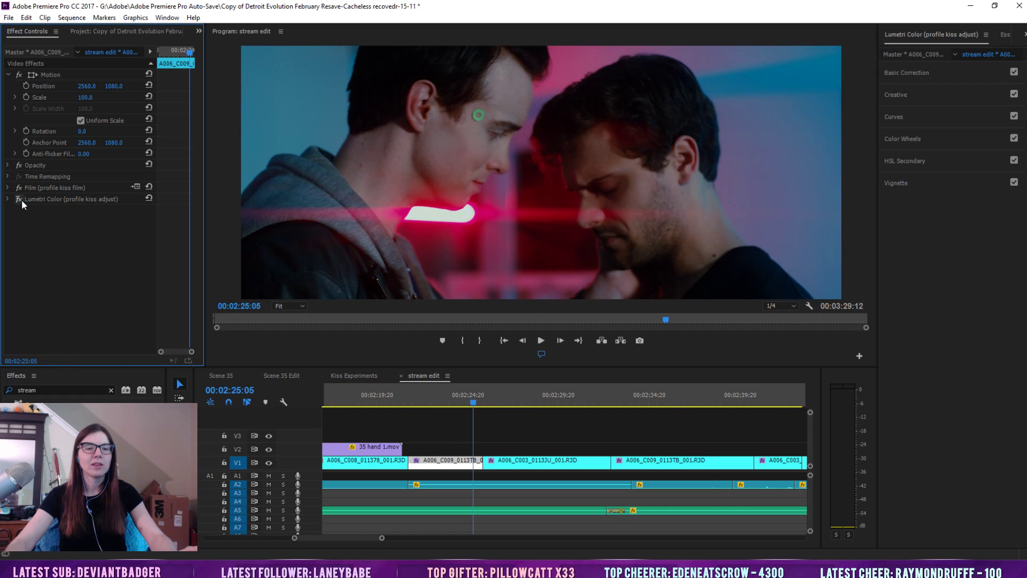
{"action": "left_click", "coordinate": [22, 200]}
{"action": "left_click", "coordinate": [22, 200]}
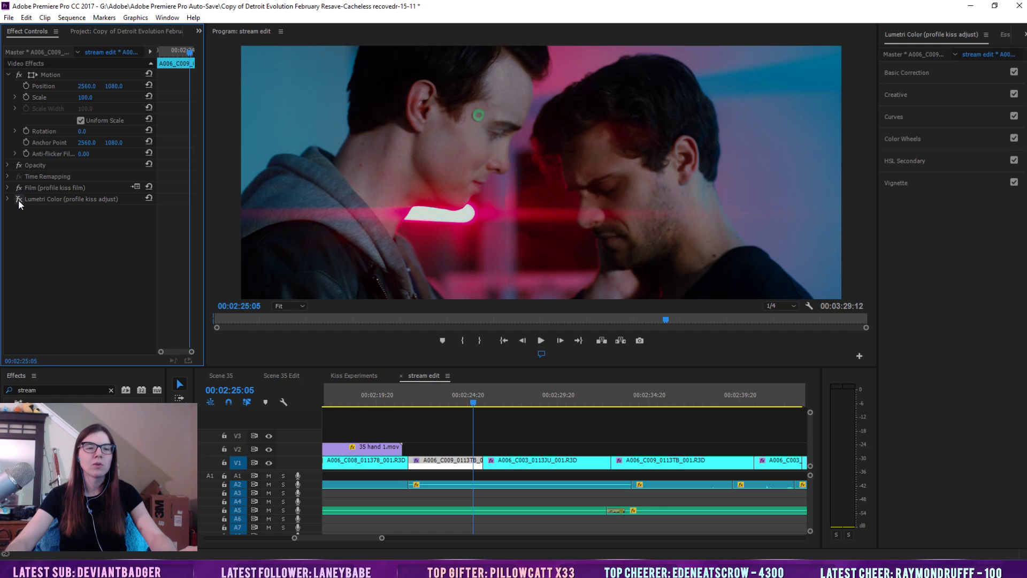
Scrub the profile clip to 00:02:25:14 and examine its Lumetri Color basic correction, curves and creative settings
{"action": "left_click", "coordinate": [477, 402]}
{"action": "left_click_drag", "start_coordinate": [475, 400], "coordinate": [476, 399]}
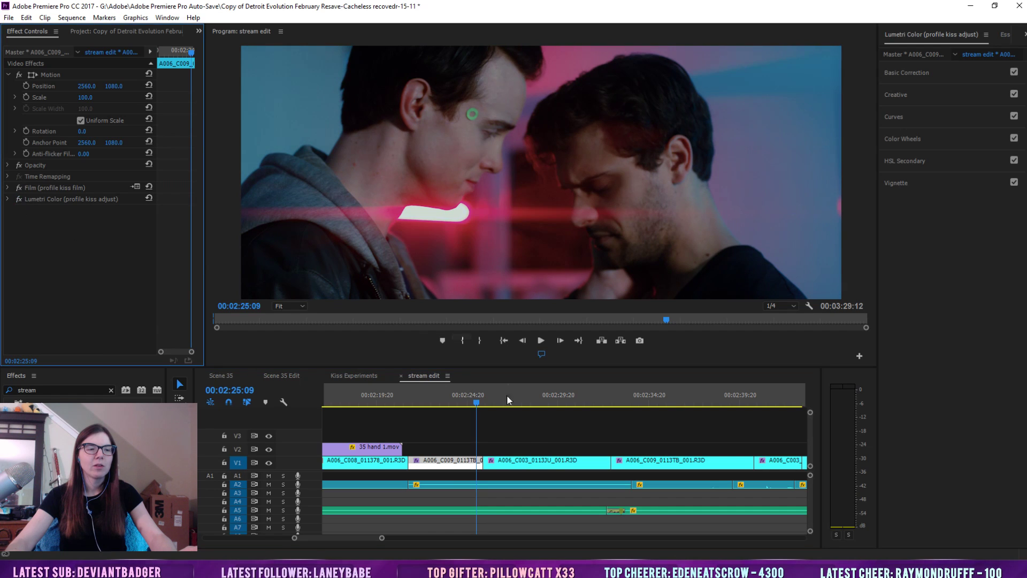
{"action": "left_click", "coordinate": [484, 402]}
{"action": "left_click_drag", "start_coordinate": [484, 403], "coordinate": [481, 426]}
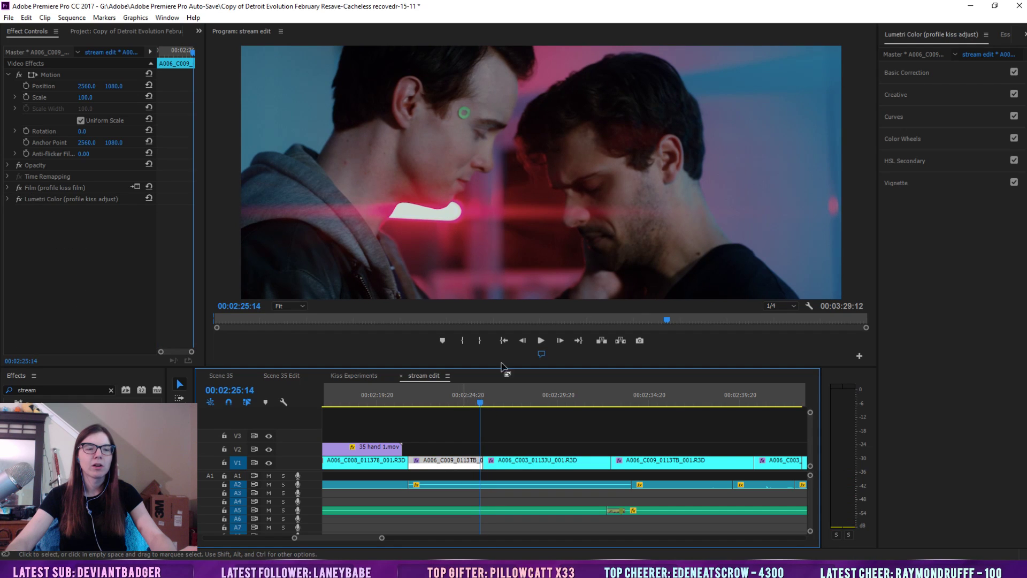
{"action": "left_click", "coordinate": [979, 71]}
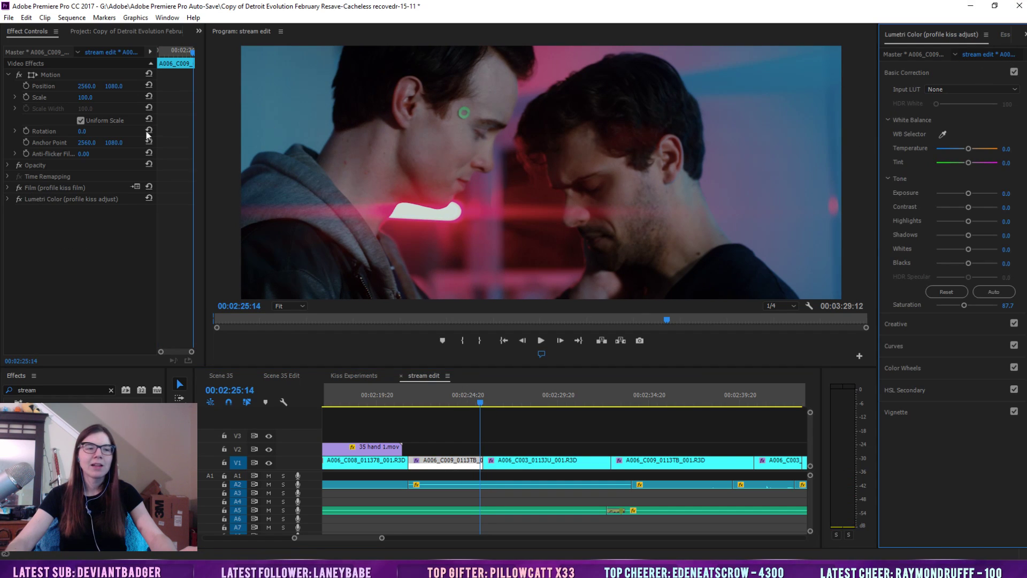
{"action": "left_click", "coordinate": [80, 202]}
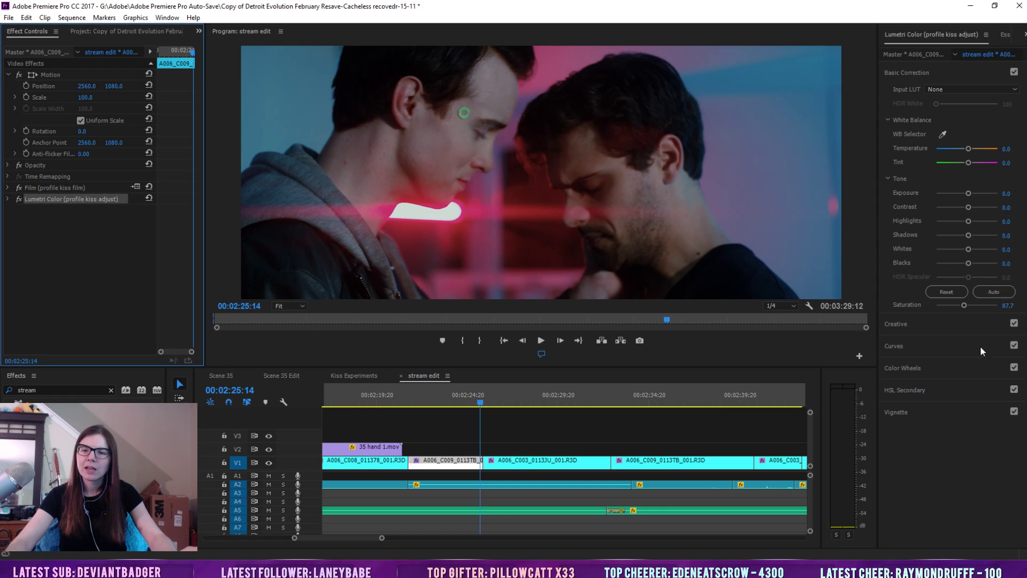
{"action": "left_click", "coordinate": [917, 353]}
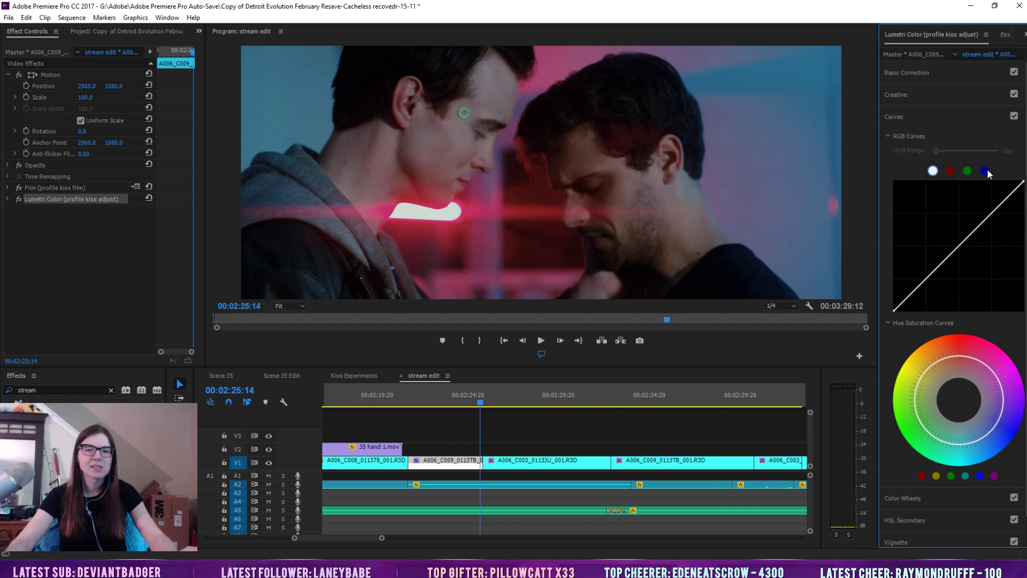
{"action": "left_click", "coordinate": [96, 200]}
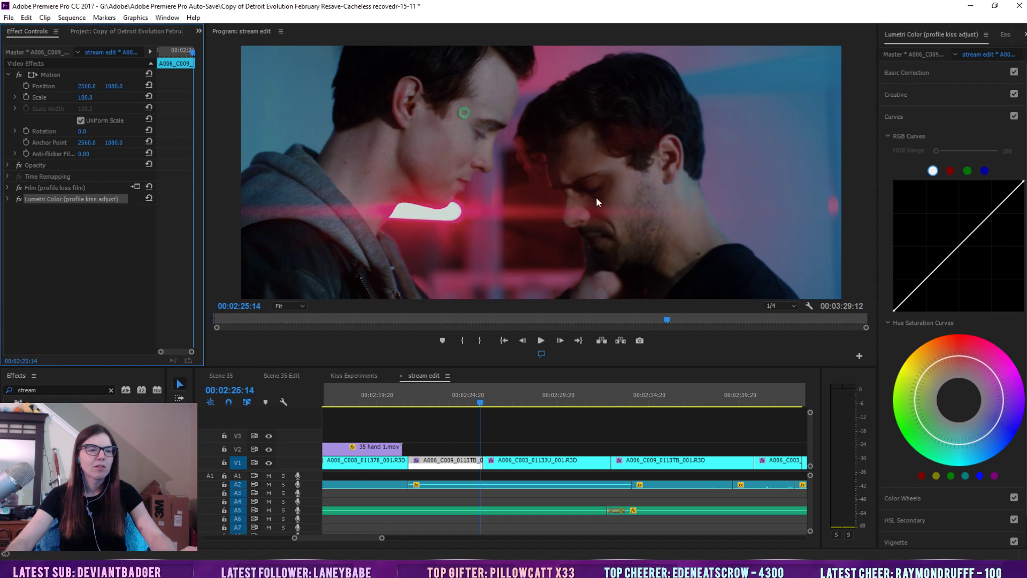
{"action": "left_click", "coordinate": [958, 101]}
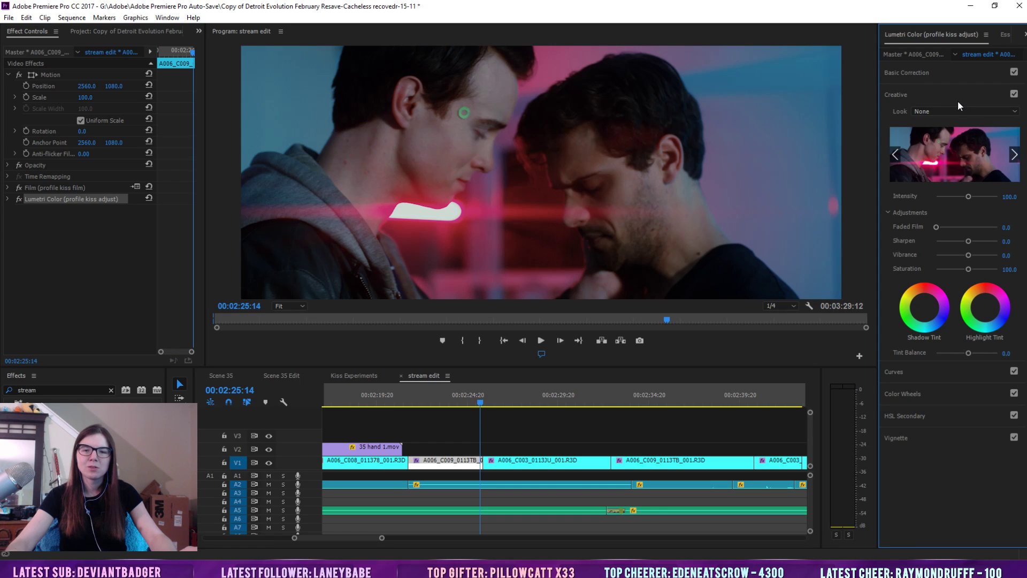
{"action": "left_click", "coordinate": [935, 82]}
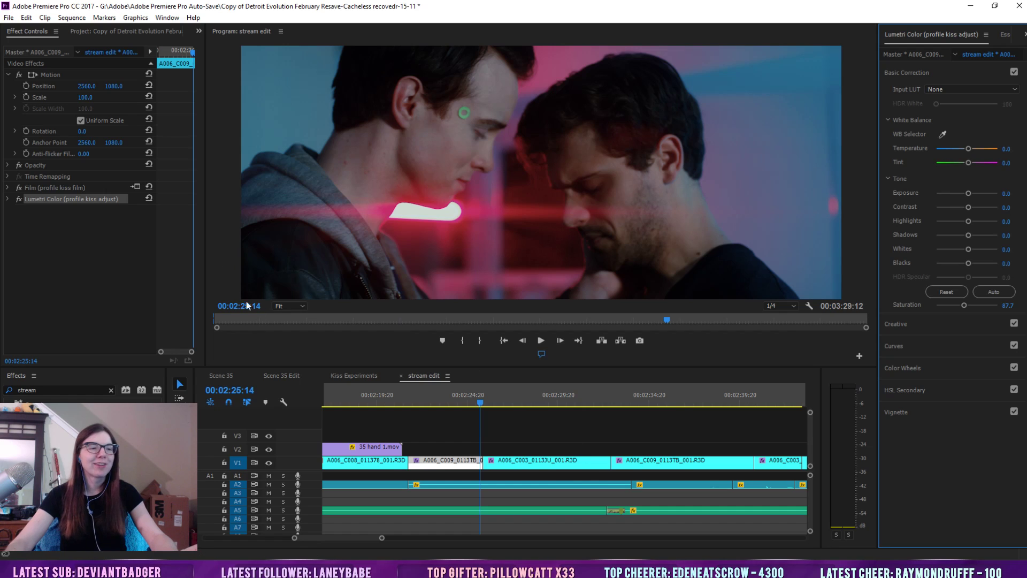
Set the profile kiss clip's Lumetri Color Saturation to 93.9 and toggle the effect to compare the result
{"action": "left_click", "coordinate": [965, 305]}
{"action": "left_click_drag", "start_coordinate": [966, 307], "coordinate": [964, 307]}
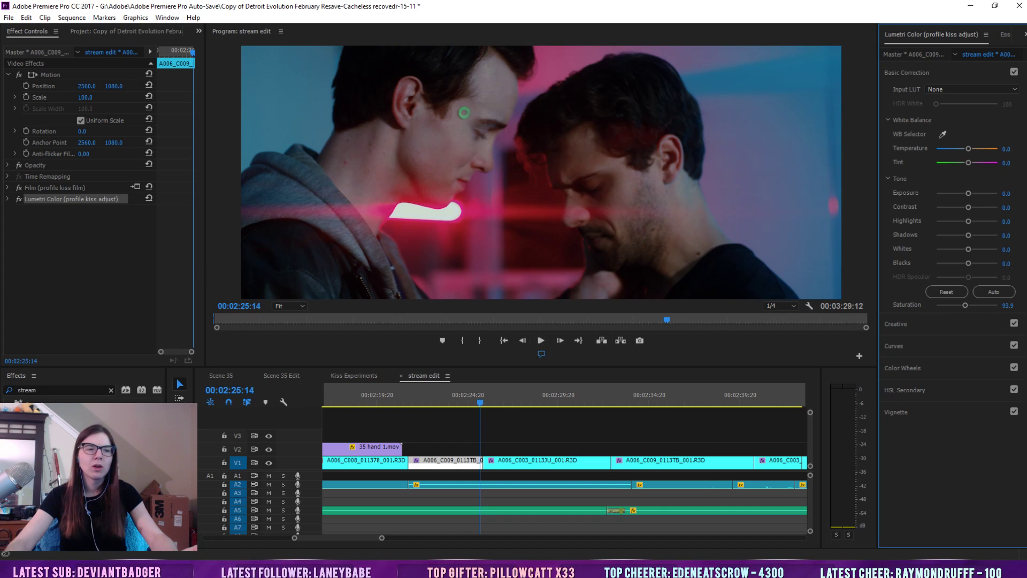
{"action": "left_click", "coordinate": [18, 200]}
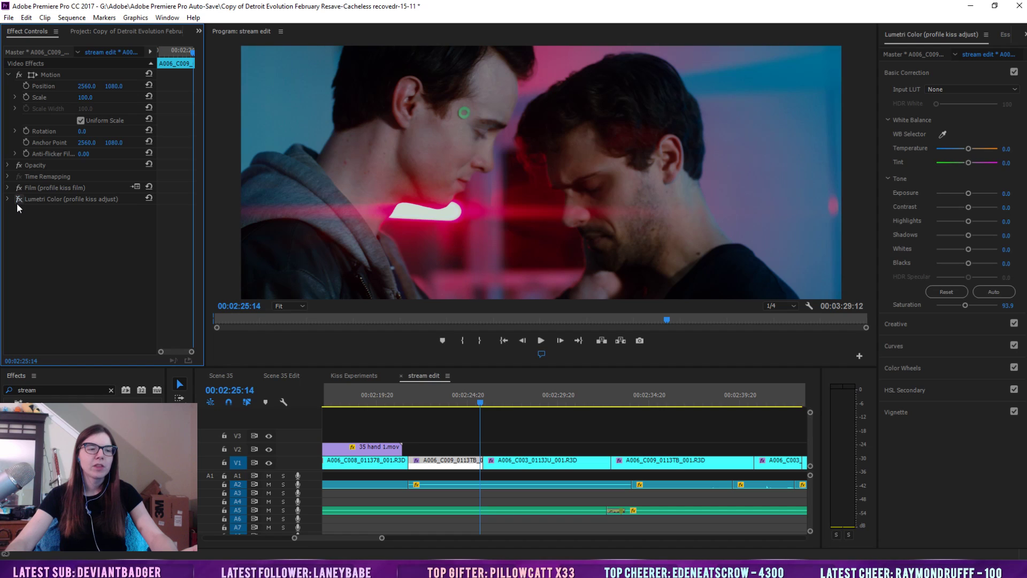
{"action": "left_click_drag", "start_coordinate": [481, 406], "coordinate": [482, 402]}
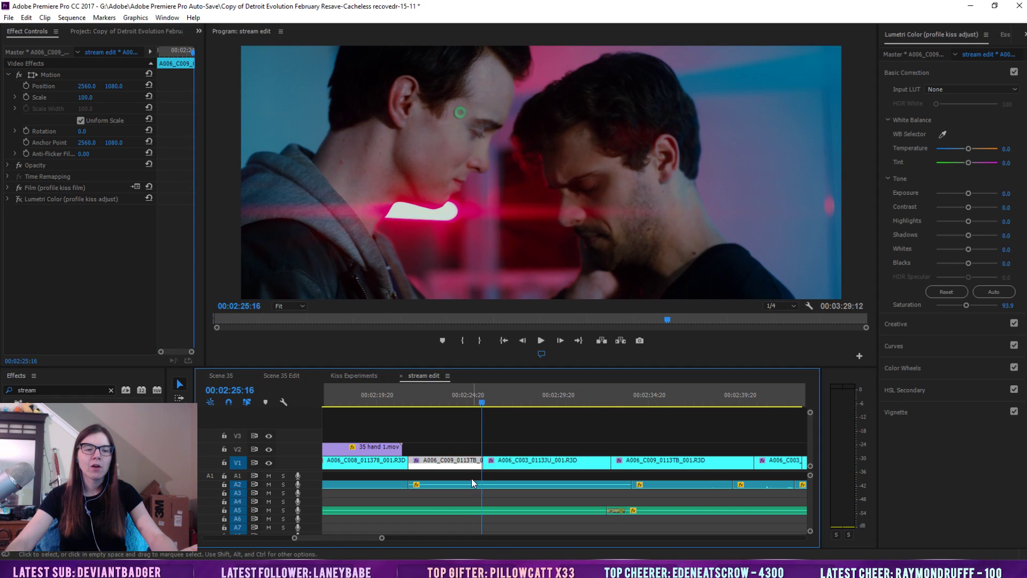
{"action": "left_click", "coordinate": [19, 199]}
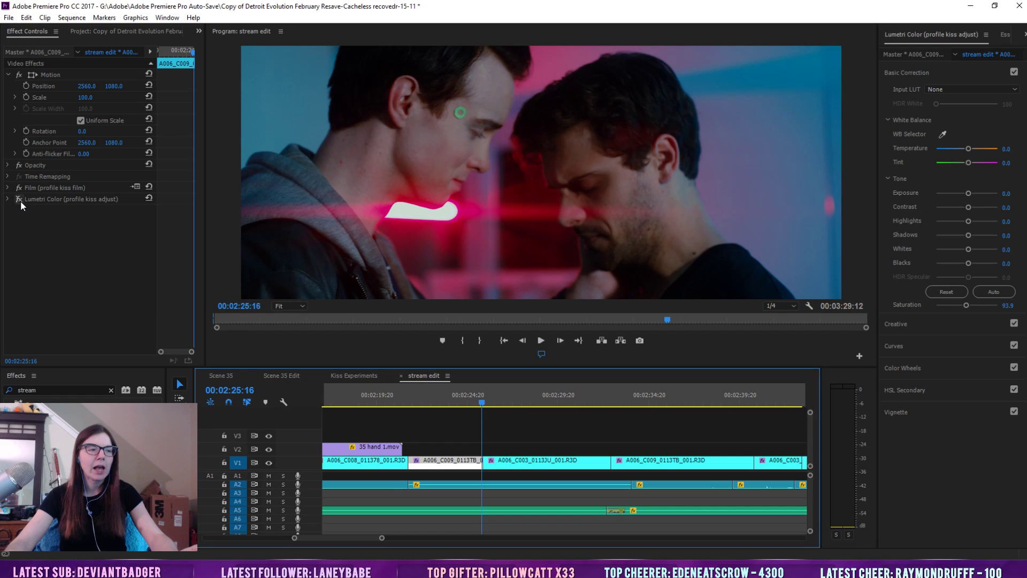
Scrub through the following kiss clips to compare their grades, ending on the close-up clip at 00:02:44:16
{"action": "left_click", "coordinate": [543, 446]}
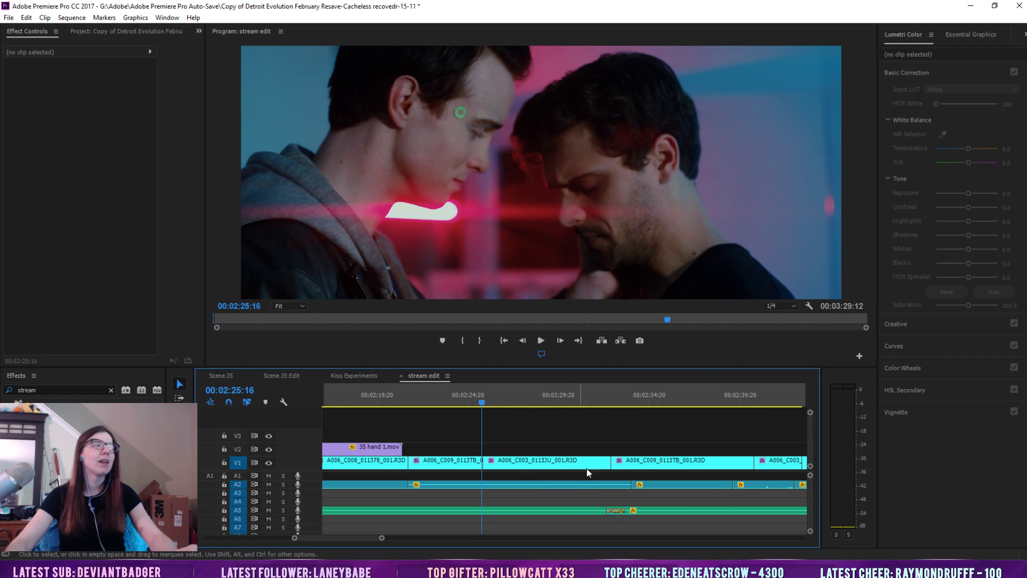
{"action": "left_click", "coordinate": [481, 398]}
{"action": "left_click_drag", "start_coordinate": [481, 396], "coordinate": [562, 428]}
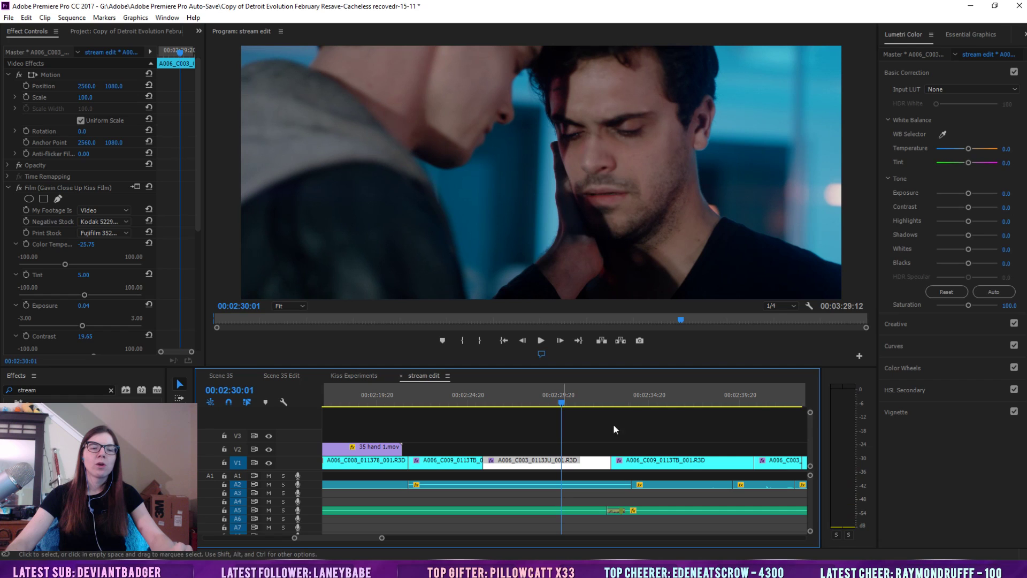
{"action": "left_click", "coordinate": [612, 397]}
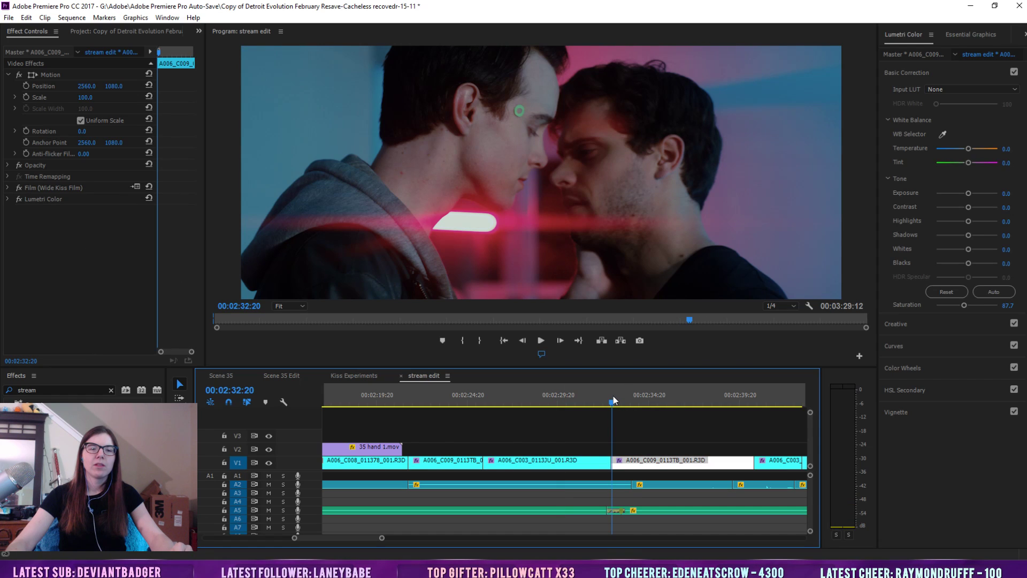
{"action": "left_click", "coordinate": [611, 396]}
{"action": "left_click_drag", "start_coordinate": [619, 398], "coordinate": [734, 395]}
{"action": "left_click_drag", "start_coordinate": [379, 537], "coordinate": [420, 538]}
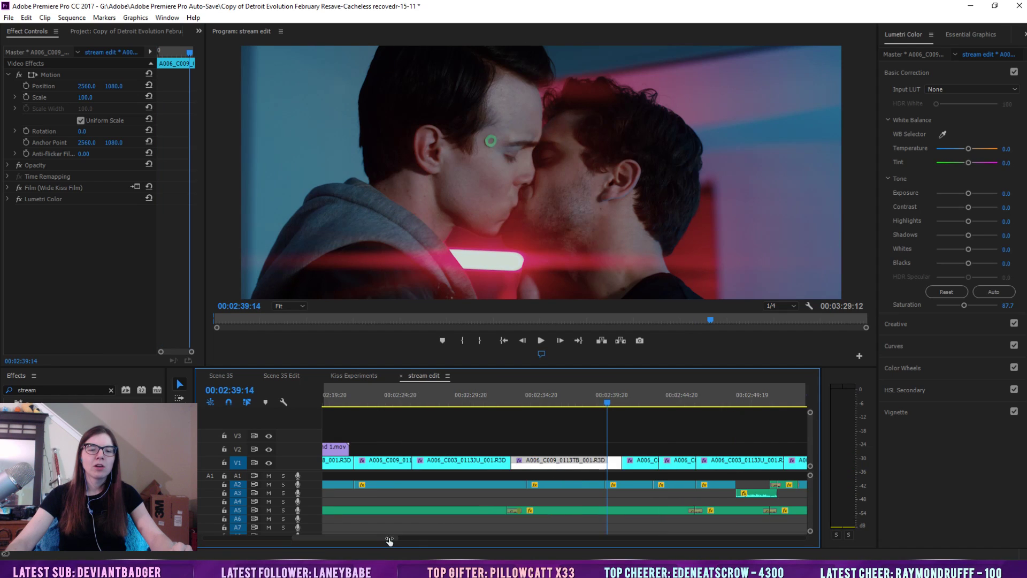
{"action": "left_click", "coordinate": [593, 392]}
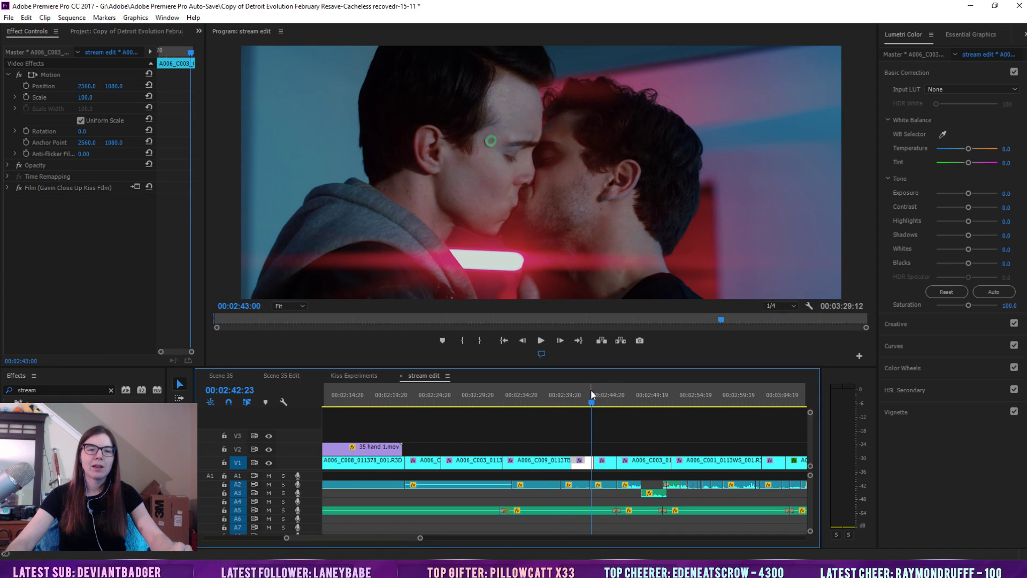
{"action": "left_click", "coordinate": [604, 393]}
{"action": "mouse_move", "coordinate": [607, 390]}
{"action": "left_mouse_down"}
{"action": "mouse_move", "coordinate": [624, 393]}
{"action": "mouse_move", "coordinate": [606, 400]}
{"action": "left_mouse_up"}
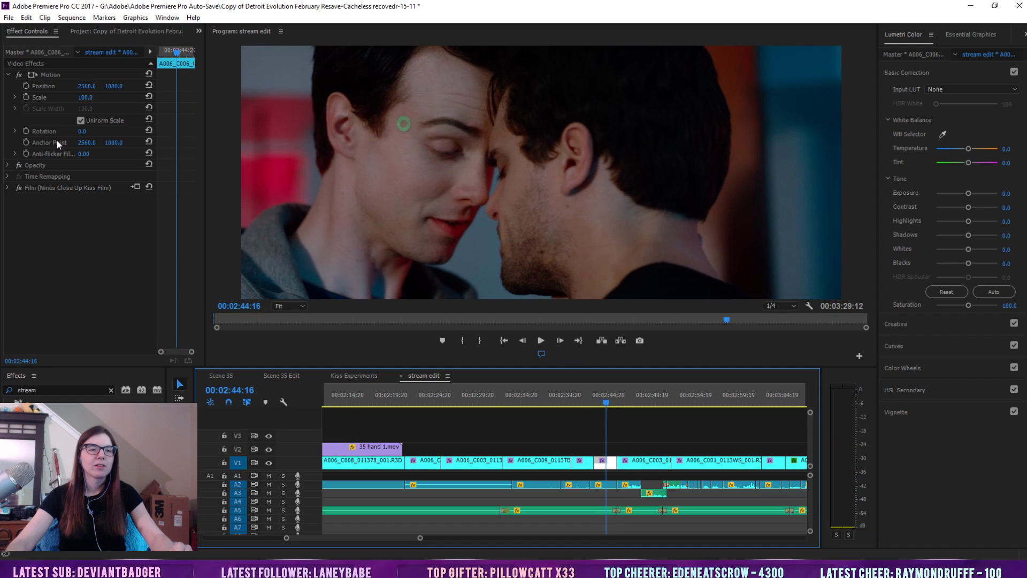
Set the close-up clip's master RED Source Settings to As Shot and return to its sequence effects
{"action": "left_click", "coordinate": [38, 164]}
{"action": "left_click", "coordinate": [82, 32]}
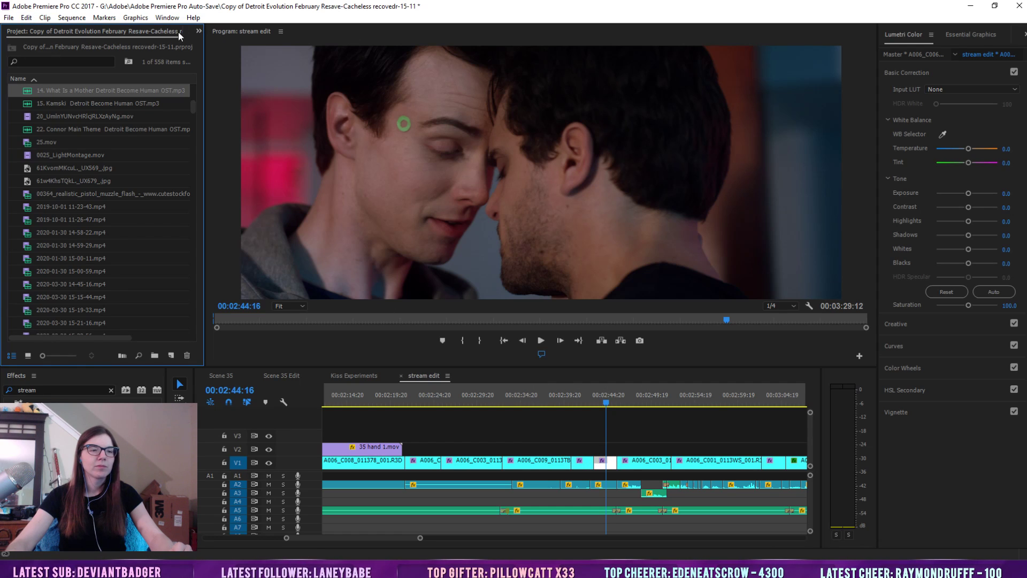
{"action": "left_click", "coordinate": [199, 31]}
{"action": "left_click", "coordinate": [209, 44]}
{"action": "left_click", "coordinate": [37, 52]}
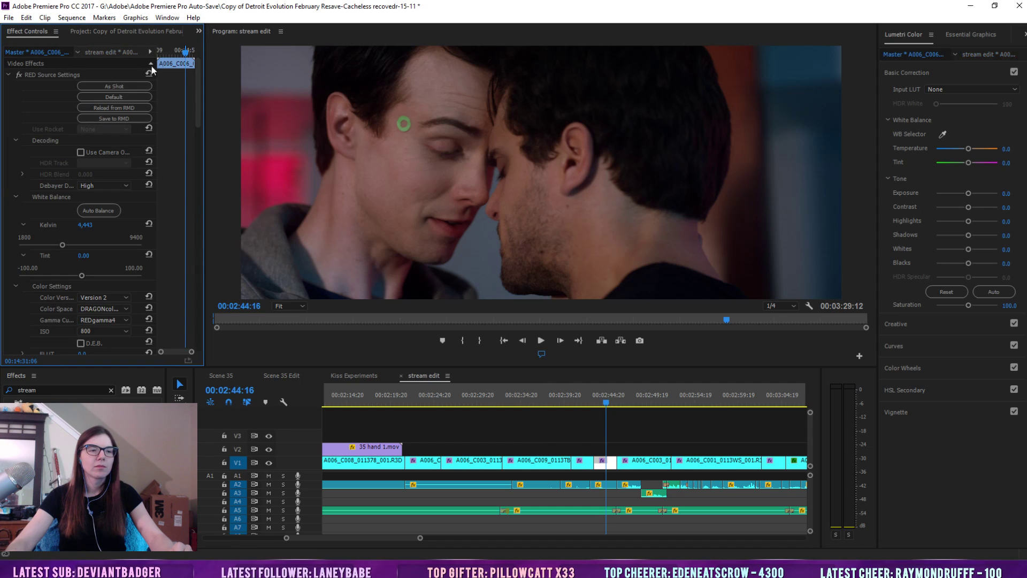
{"action": "left_click", "coordinate": [129, 86]}
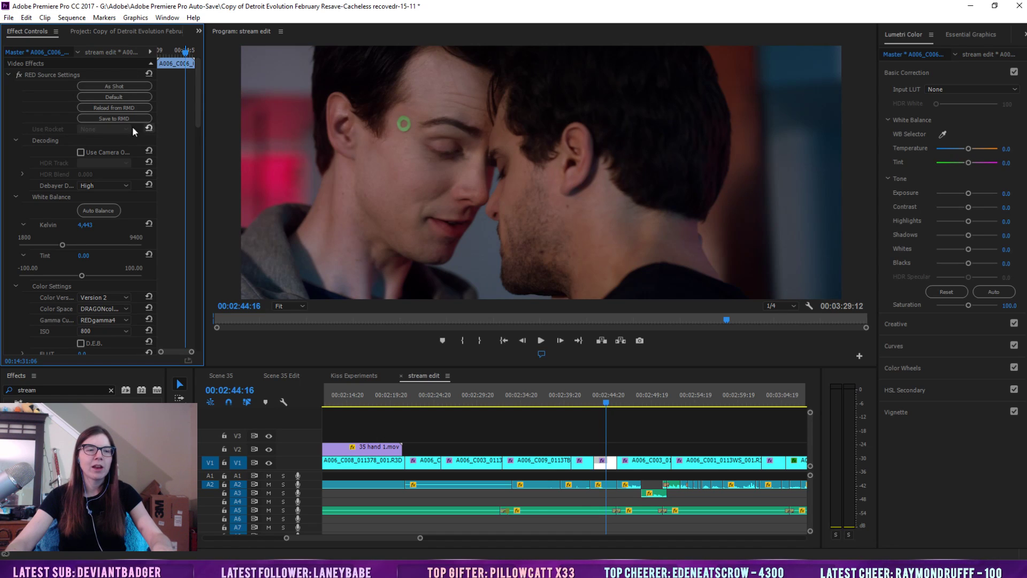
{"action": "left_click", "coordinate": [95, 52]}
Enable the Film effect on the close-up clip at 00:02:44:16 and examine its Negative Stock and Print Stock options
{"action": "left_click", "coordinate": [19, 188]}
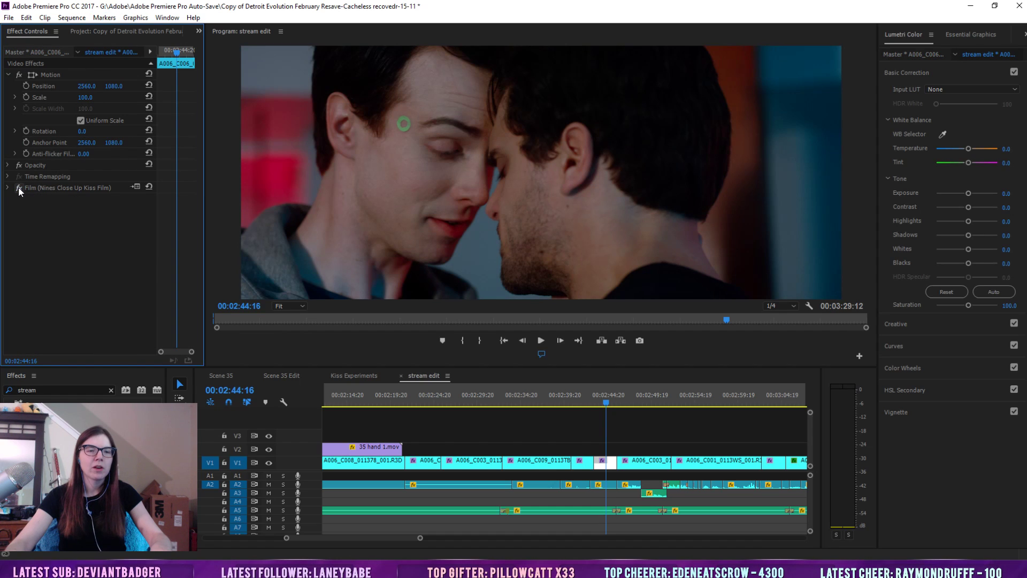
{"action": "left_click", "coordinate": [8, 188]}
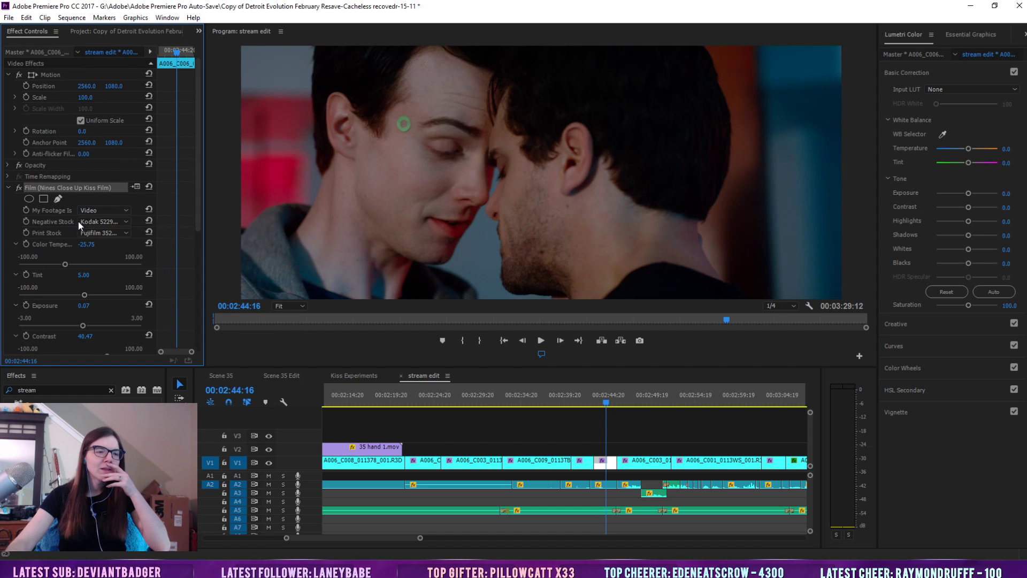
{"action": "left_click", "coordinate": [93, 225]}
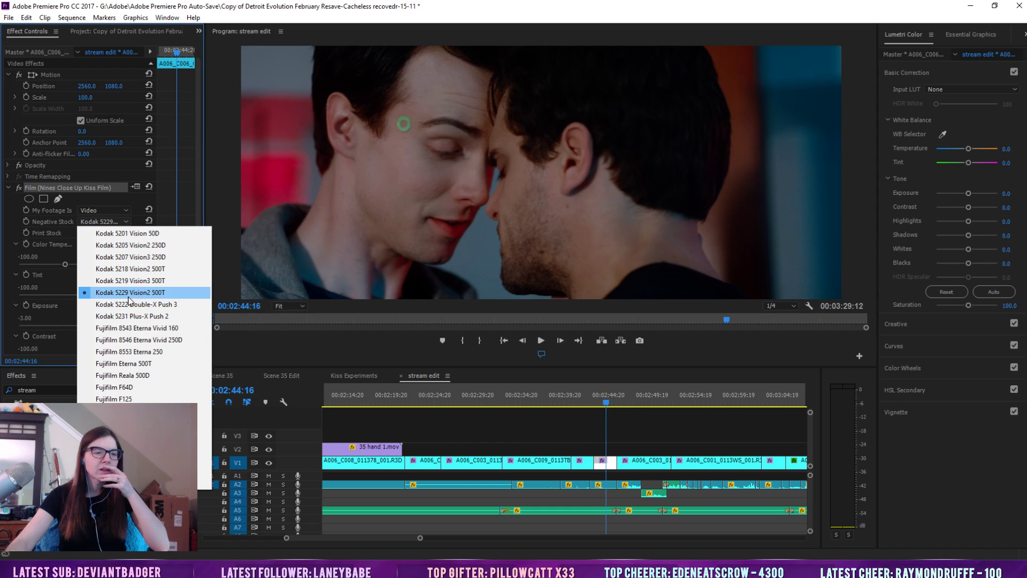
{"action": "left_click", "coordinate": [114, 197]}
{"action": "left_click", "coordinate": [114, 232]}
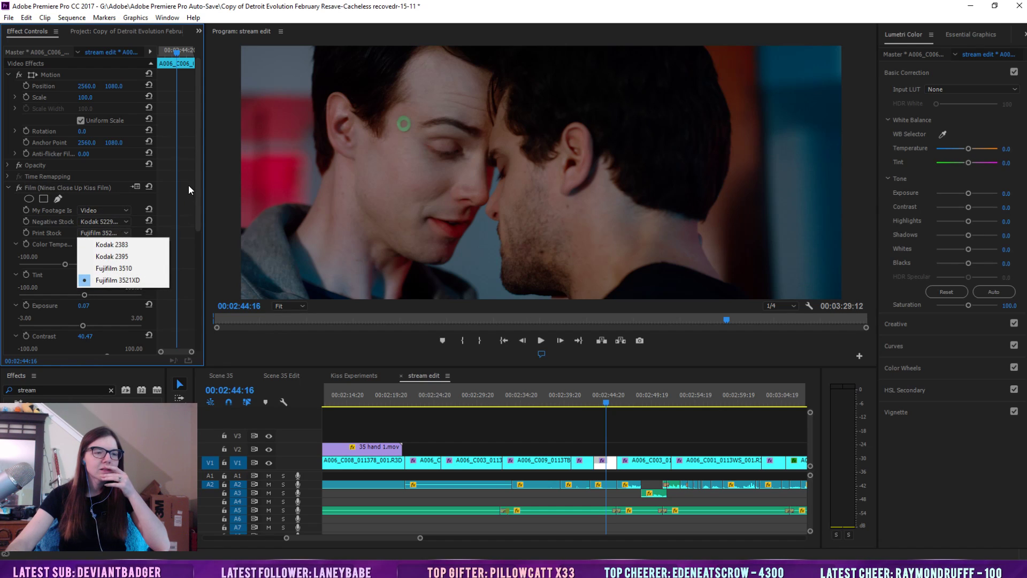
Set the Strength of the close-up clip's Film effect to 45.41%
{"action": "left_click_drag", "start_coordinate": [199, 186], "coordinate": [192, 320]}
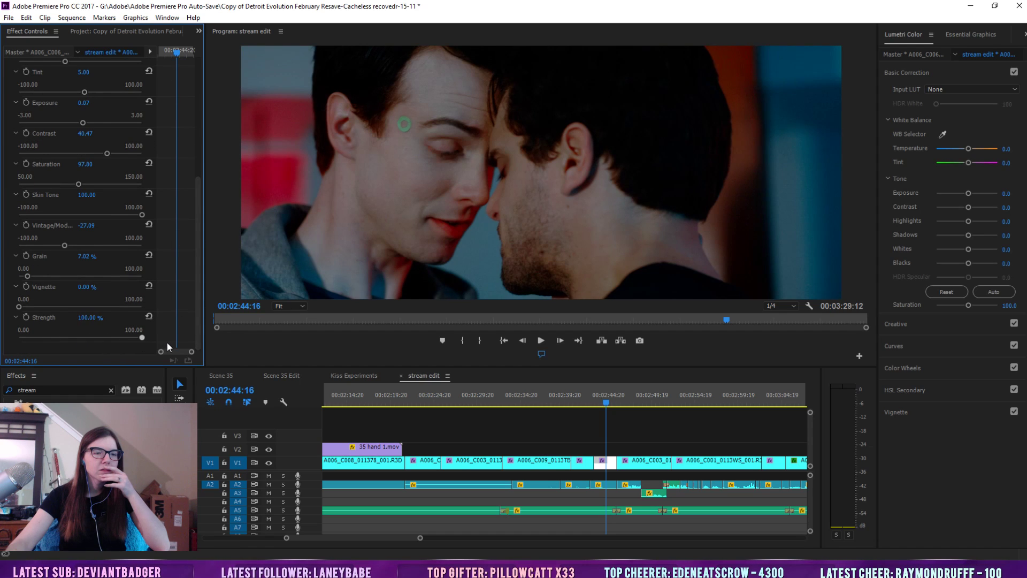
{"action": "left_click_drag", "start_coordinate": [89, 341], "coordinate": [75, 342]}
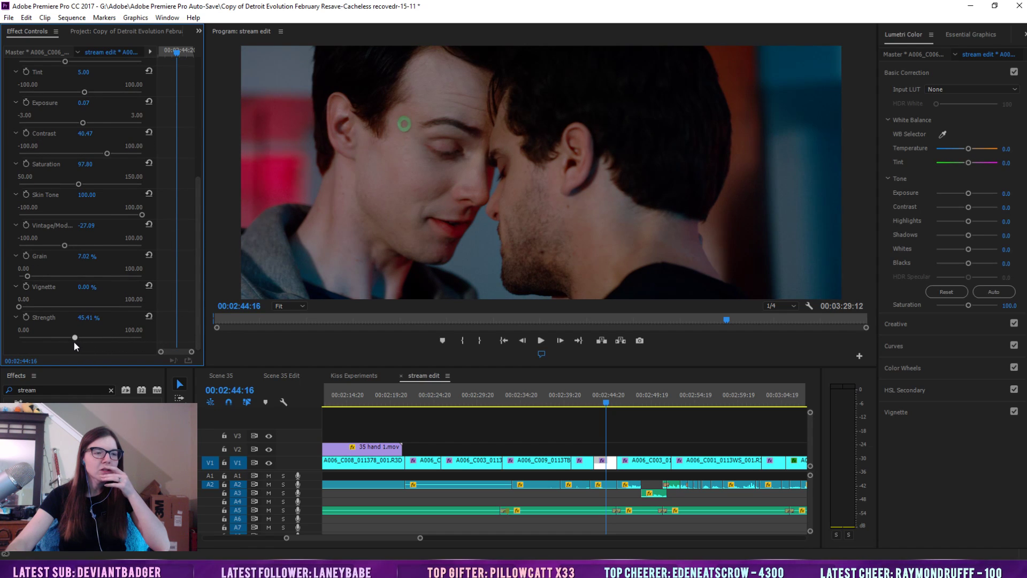
{"action": "mouse_move", "coordinate": [199, 258]}
{"action": "left_mouse_down"}
{"action": "mouse_move", "coordinate": [199, 144]}
{"action": "mouse_move", "coordinate": [198, 266]}
{"action": "left_mouse_up"}
Try lower Skin Tone values in the close-up clip's Film effect, return it to 100 and collapse the effect
{"action": "left_click_drag", "start_coordinate": [142, 214], "coordinate": [19, 214]}
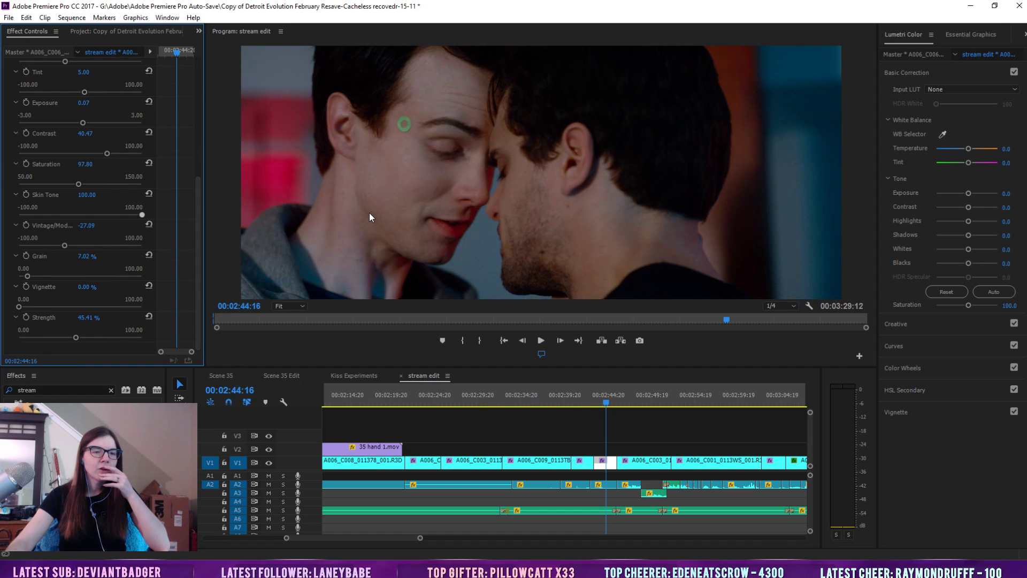
{"action": "left_click", "coordinate": [94, 215]}
{"action": "left_click_drag", "start_coordinate": [123, 214], "coordinate": [170, 210]}
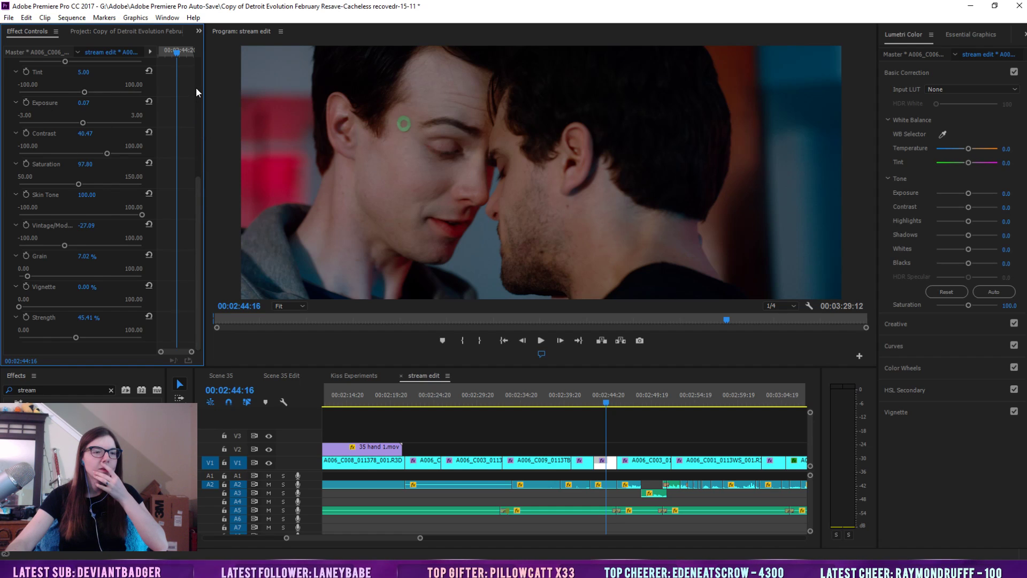
{"action": "scroll", "coordinate": [196, 88], "scroll_direction": "up", "scroll_amount": 5}
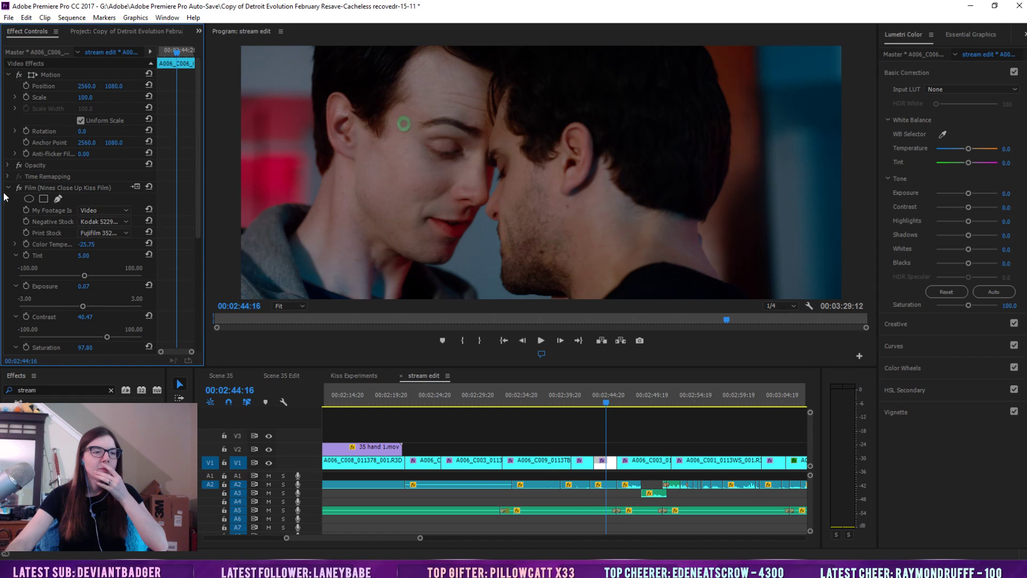
{"action": "left_click", "coordinate": [8, 187]}
Go to the next close-up clip at 00:02:46:08 and toggle its Film effect to compare the grade, leaving it off
{"action": "left_click", "coordinate": [611, 402]}
{"action": "left_click_drag", "start_coordinate": [613, 405], "coordinate": [621, 403]}
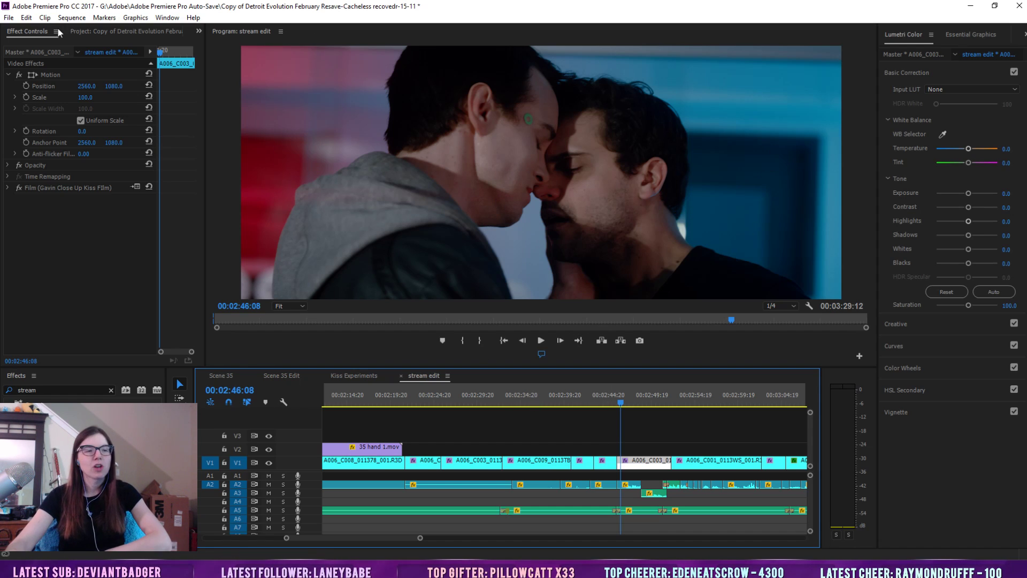
{"action": "left_click", "coordinate": [18, 188]}
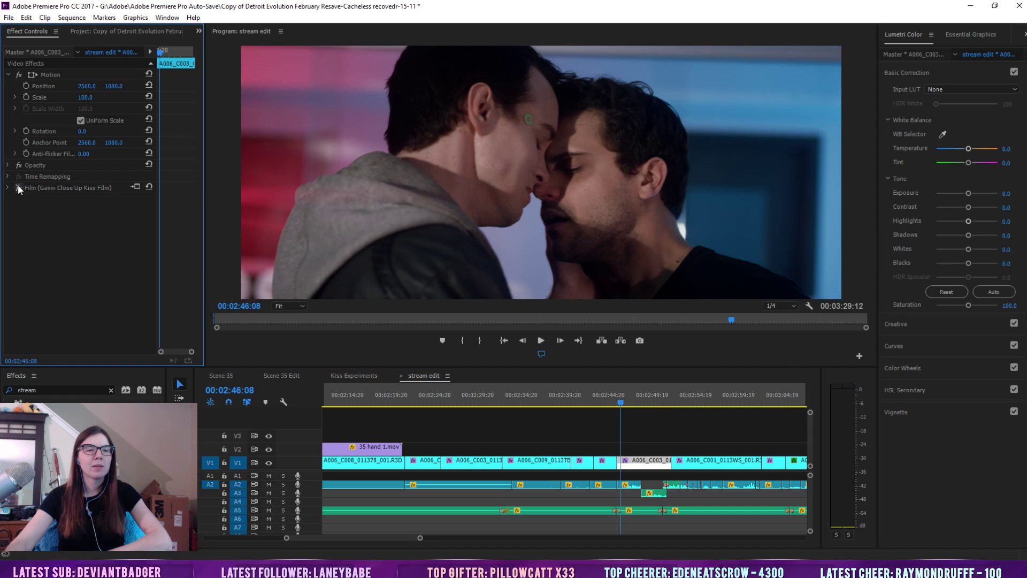
{"action": "left_click", "coordinate": [19, 188]}
{"action": "left_click", "coordinate": [19, 187]}
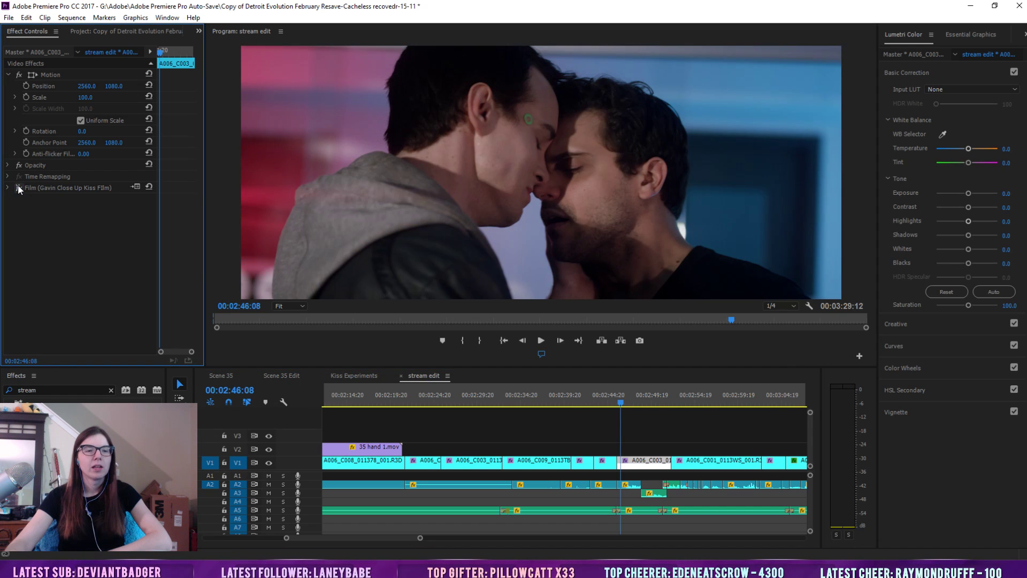
Try an automatic white balance in this clip's master RED Source Settings and undo it
{"action": "left_click", "coordinate": [34, 50]}
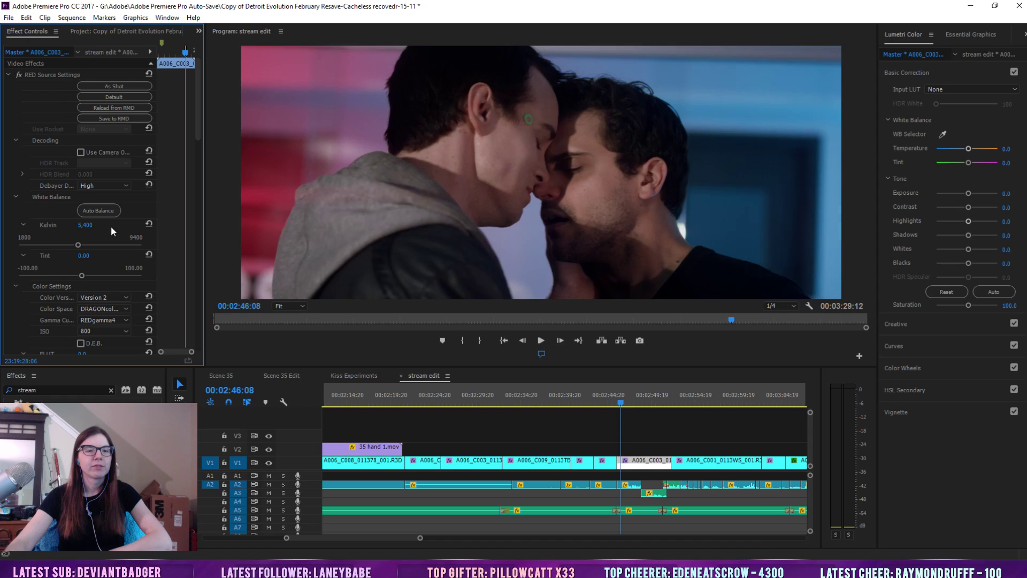
{"action": "left_click", "coordinate": [98, 211]}
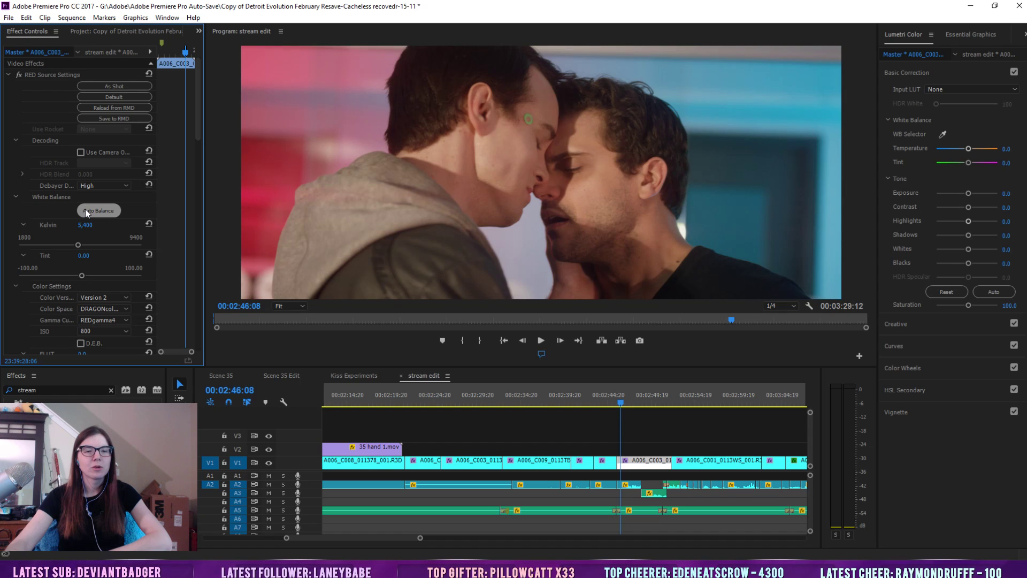
{"action": "left_click", "coordinate": [26, 18]}
{"action": "left_click", "coordinate": [25, 32]}
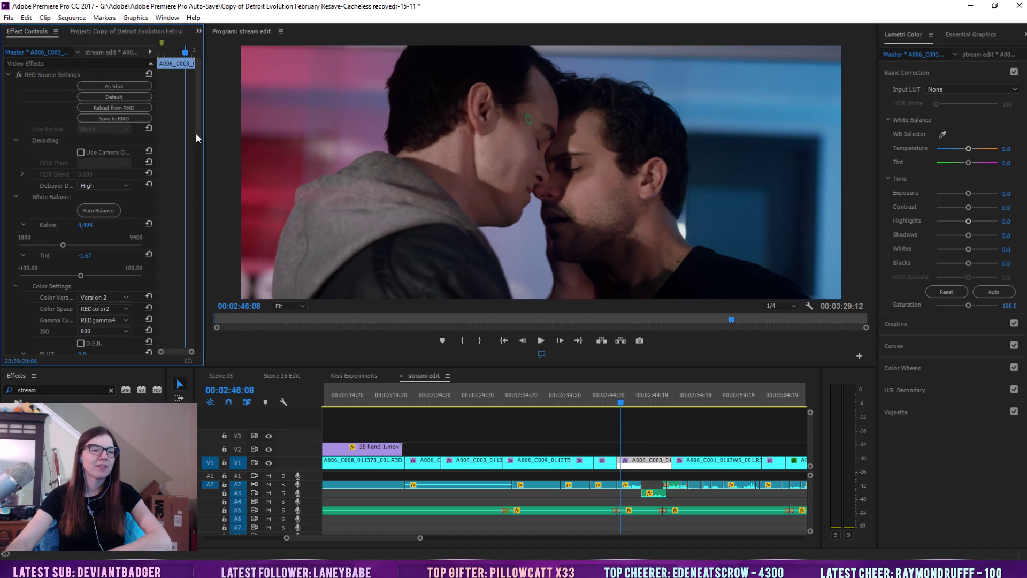
Test lighter Shadow values such as 0.01 in the RED Source Settings, then return Shadow to -0.15
{"action": "left_click_drag", "start_coordinate": [198, 134], "coordinate": [201, 193]}
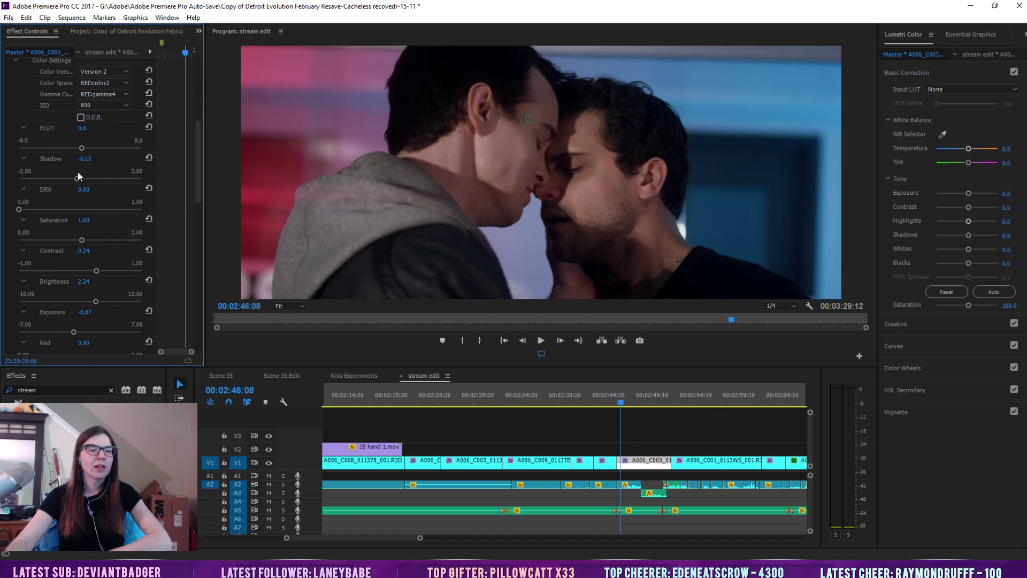
{"action": "left_click", "coordinate": [85, 160]}
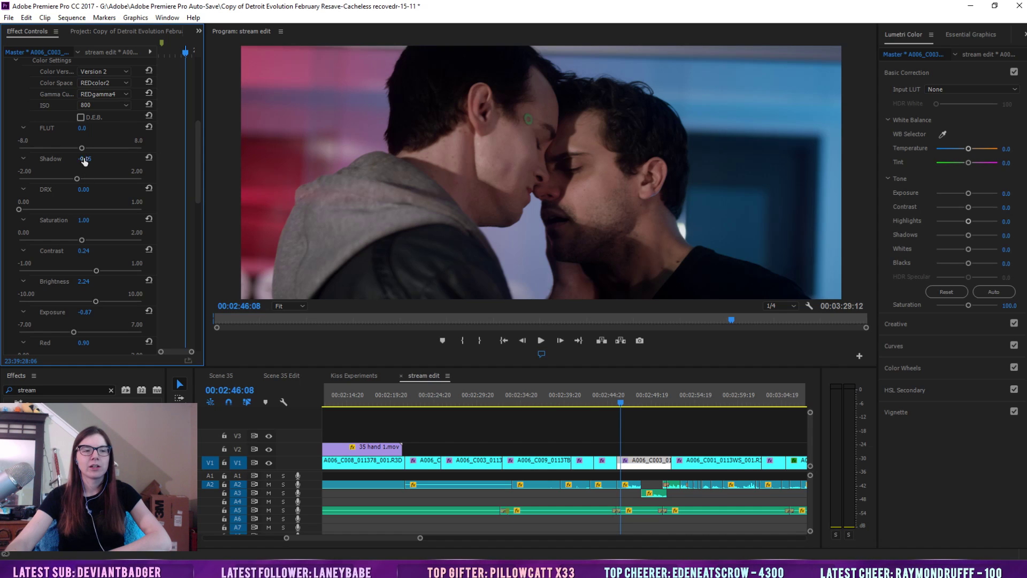
{"action": "key", "text": "Return"}
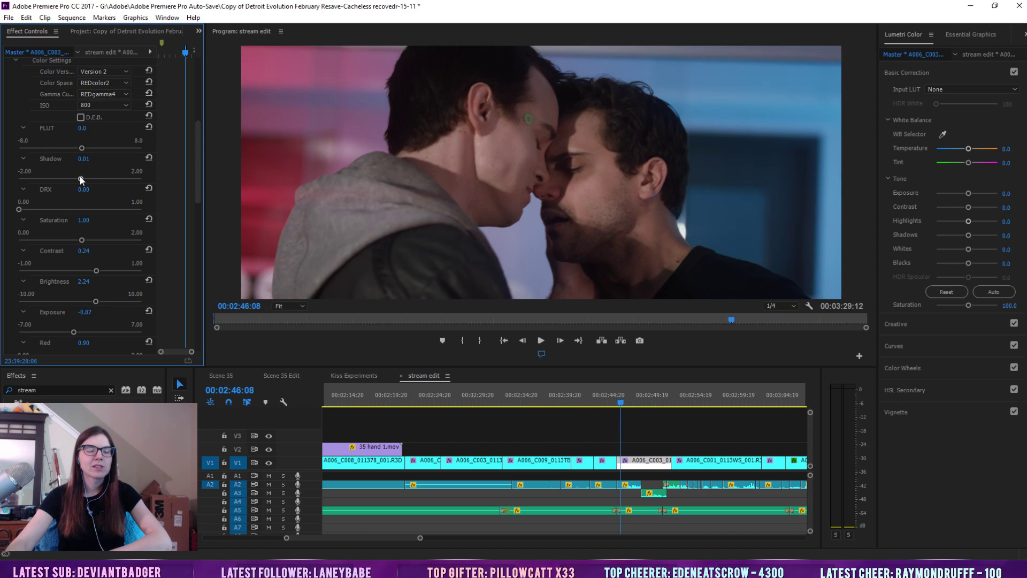
{"action": "left_click", "coordinate": [78, 160]}
{"action": "type", "text": "-"}
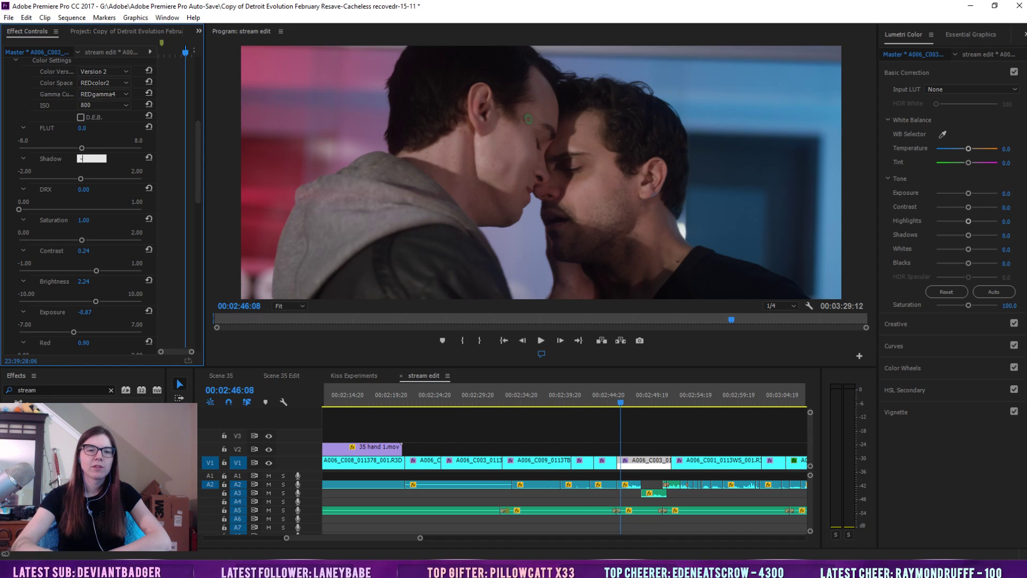
{"action": "key", "text": "Return"}
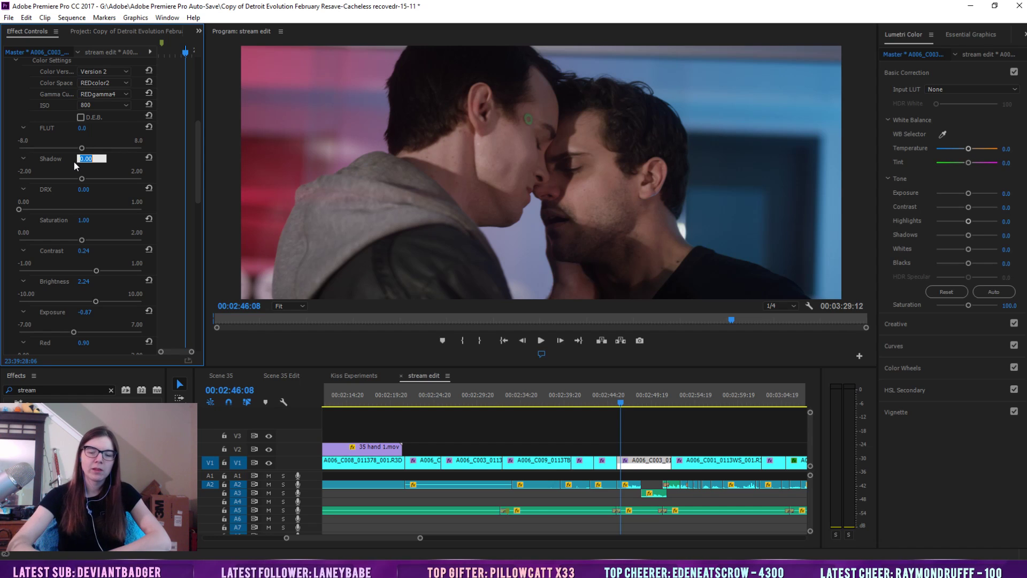
{"action": "type", "text": "-.15"}
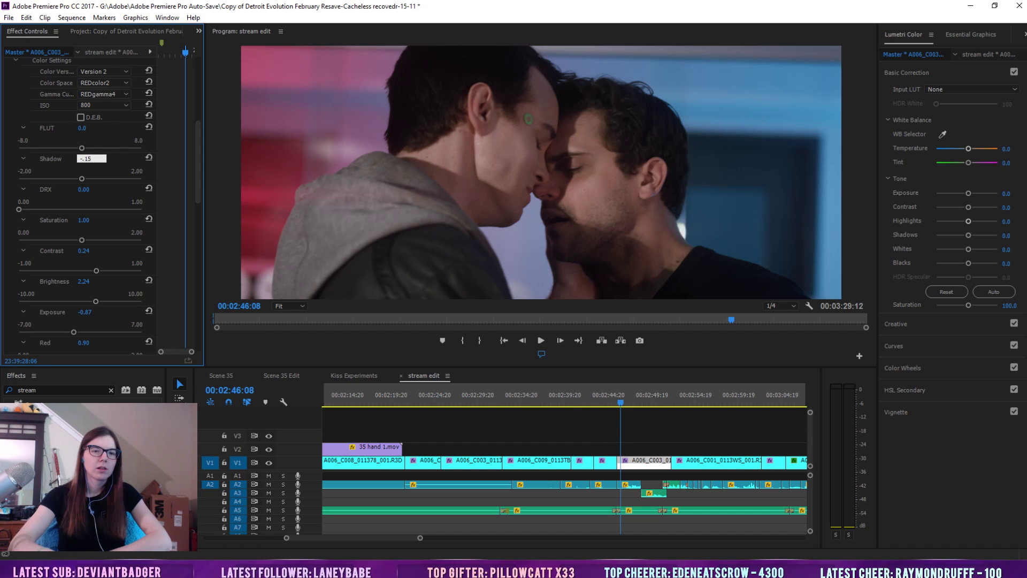
{"action": "key", "text": "Return"}
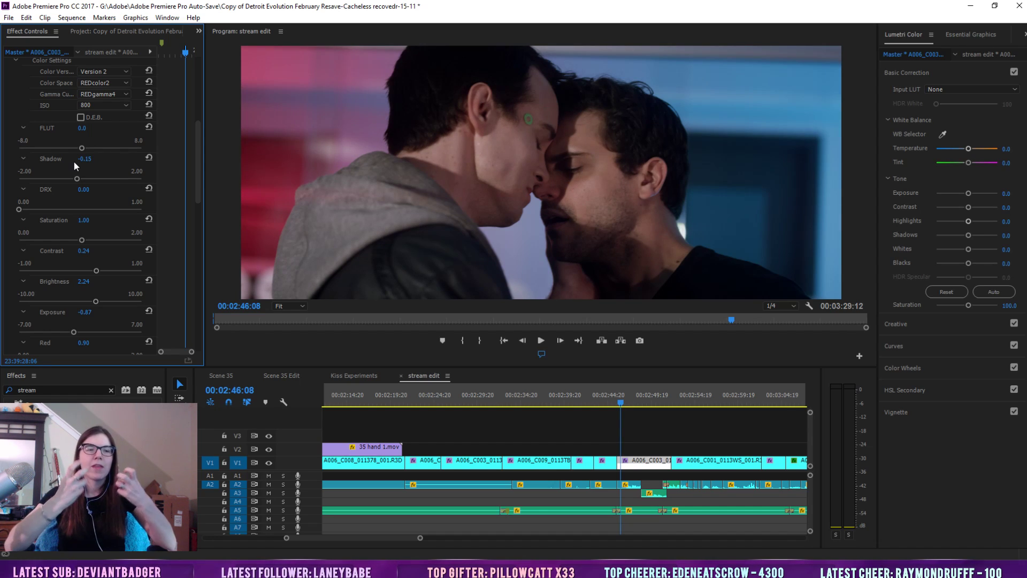
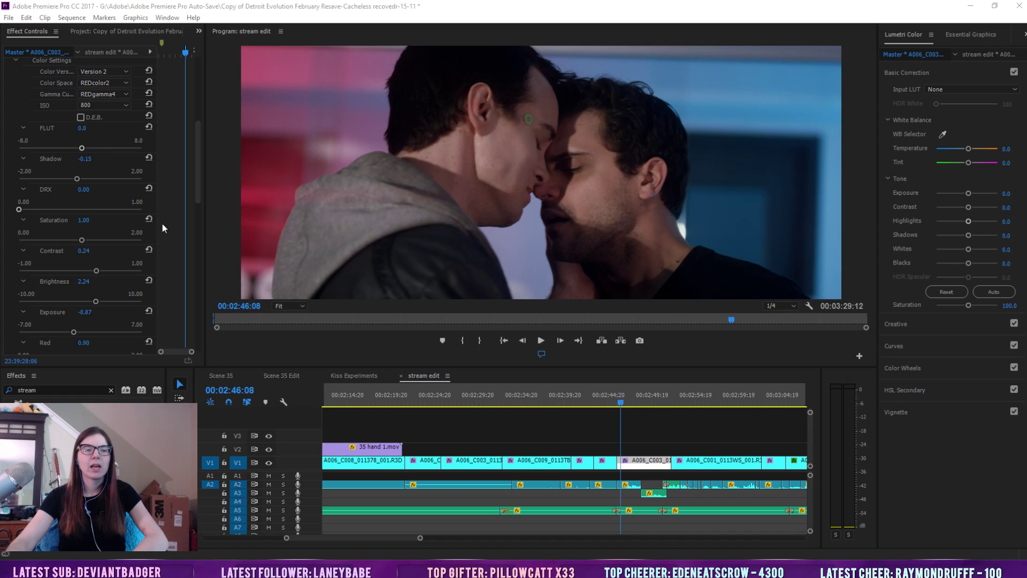
Return to the clip's sequence effects and toggle the Film effect to compare the grade, leaving it enabled
{"action": "left_click", "coordinate": [105, 54]}
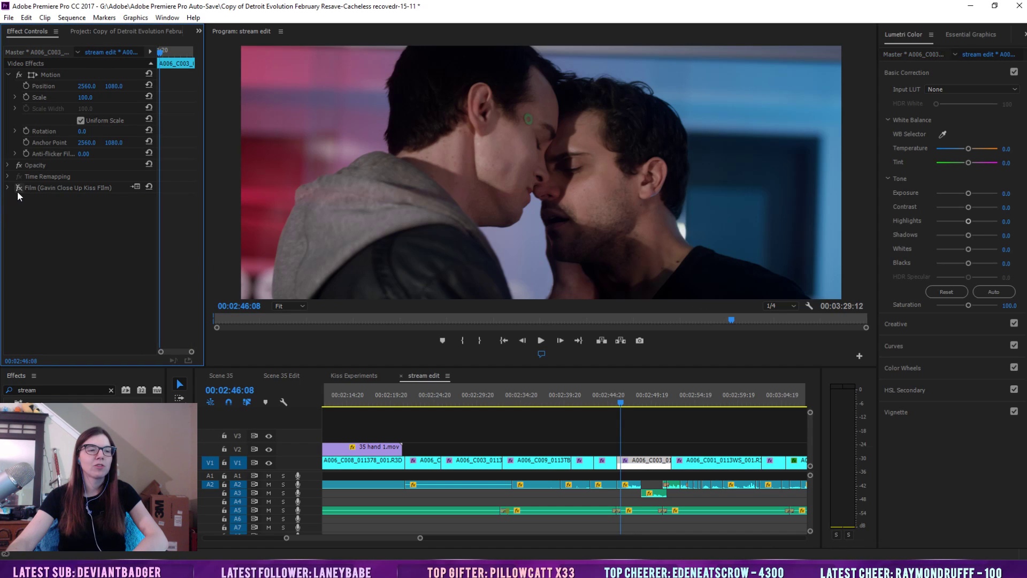
{"action": "left_click", "coordinate": [21, 191]}
{"action": "left_click", "coordinate": [21, 191]}
{"action": "left_click", "coordinate": [54, 188]}
{"action": "left_click", "coordinate": [21, 188]}
{"action": "left_click", "coordinate": [21, 188]}
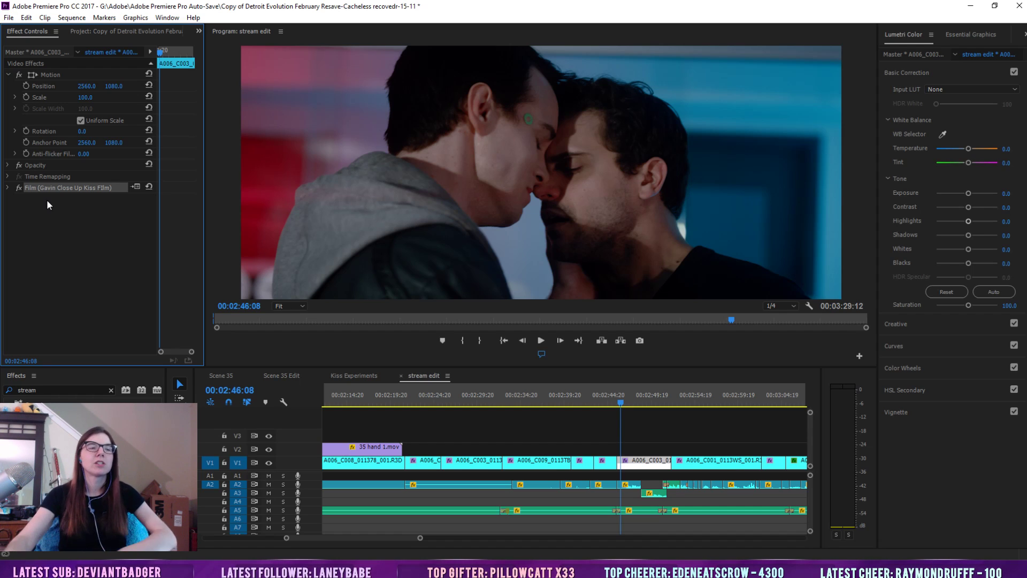
Set the Film effect's Vintage/Modern value to 3.06 and its Strength to 51.53% on the clip at 00:02:46:08
{"action": "left_click", "coordinate": [8, 187]}
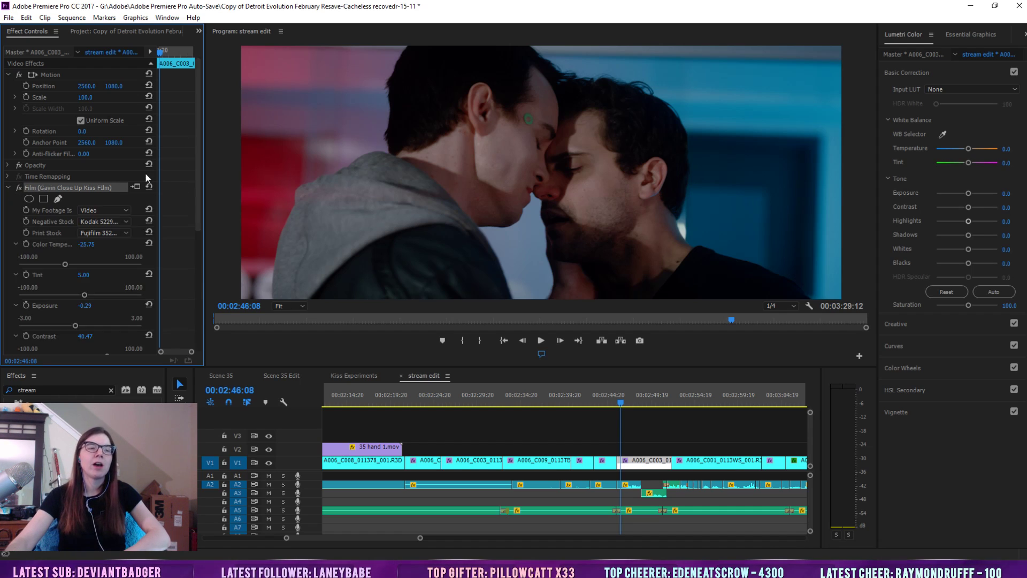
{"action": "left_click_drag", "start_coordinate": [196, 166], "coordinate": [196, 376]}
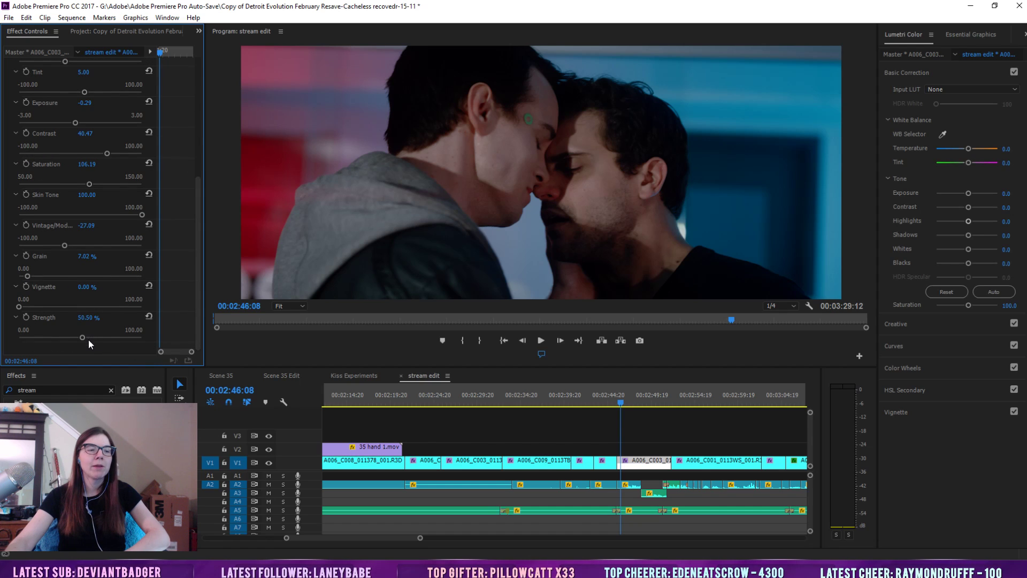
{"action": "left_click_drag", "start_coordinate": [113, 245], "coordinate": [546, 397]}
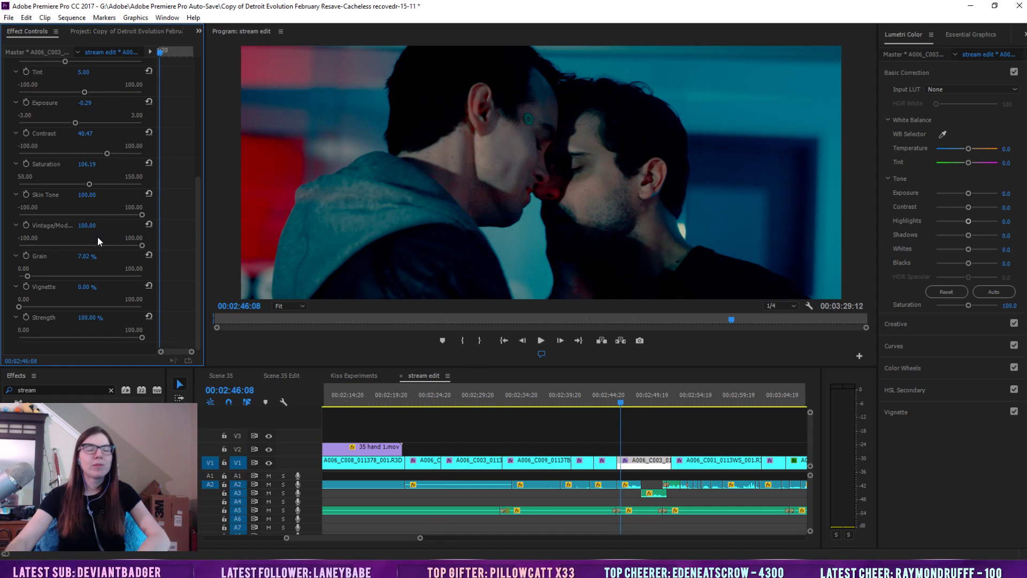
{"action": "key", "text": "ctrl+z"}
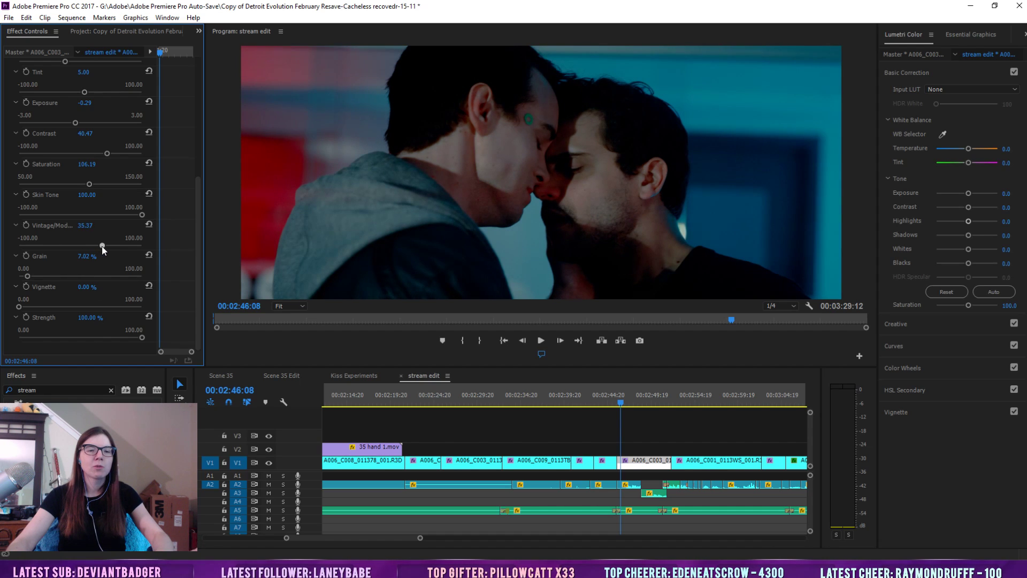
{"action": "left_click", "coordinate": [131, 248]}
{"action": "left_click_drag", "start_coordinate": [131, 246], "coordinate": [81, 260]}
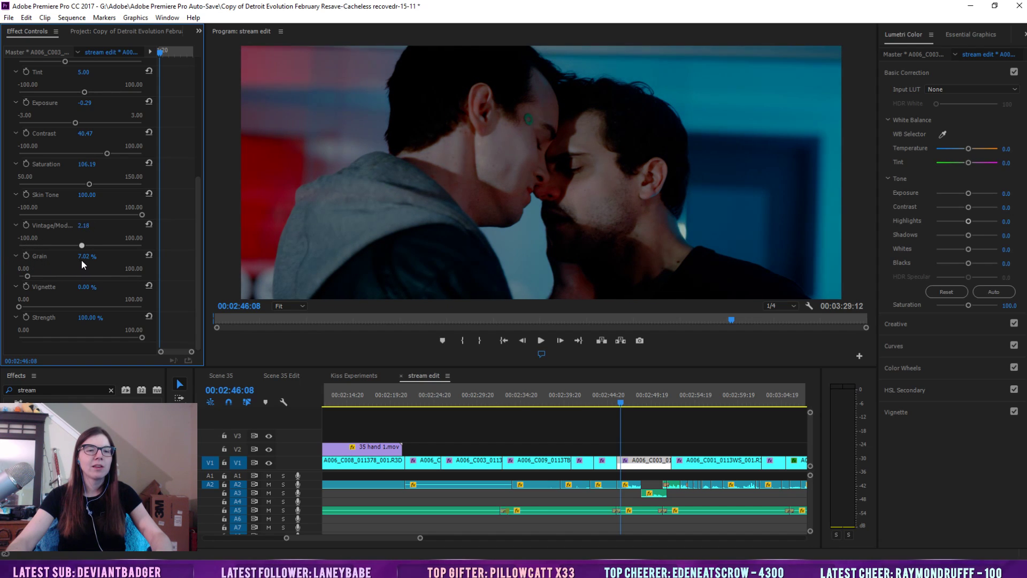
{"action": "left_click_drag", "start_coordinate": [144, 338], "coordinate": [19, 338]}
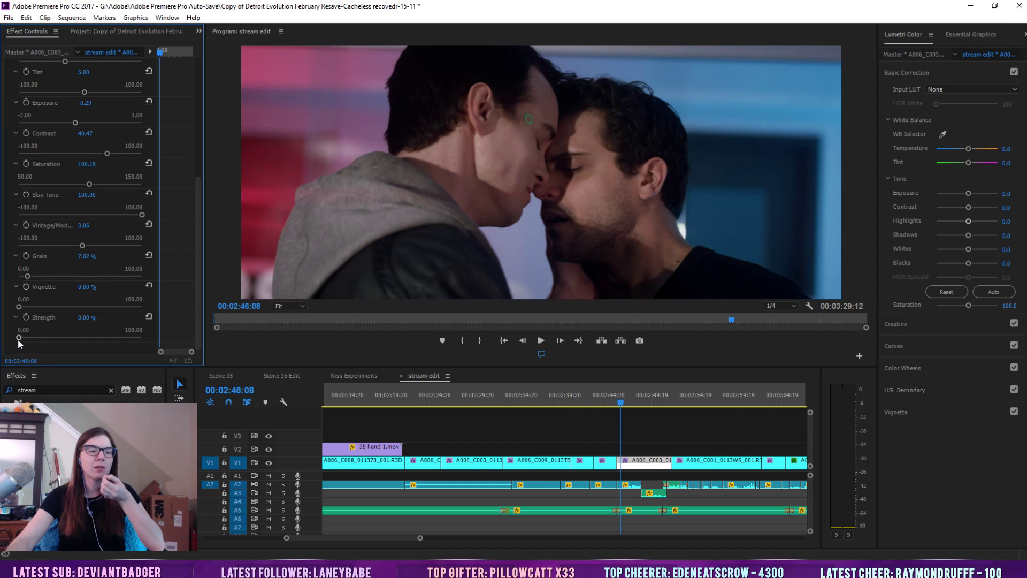
{"action": "left_click_drag", "start_coordinate": [20, 339], "coordinate": [82, 340]}
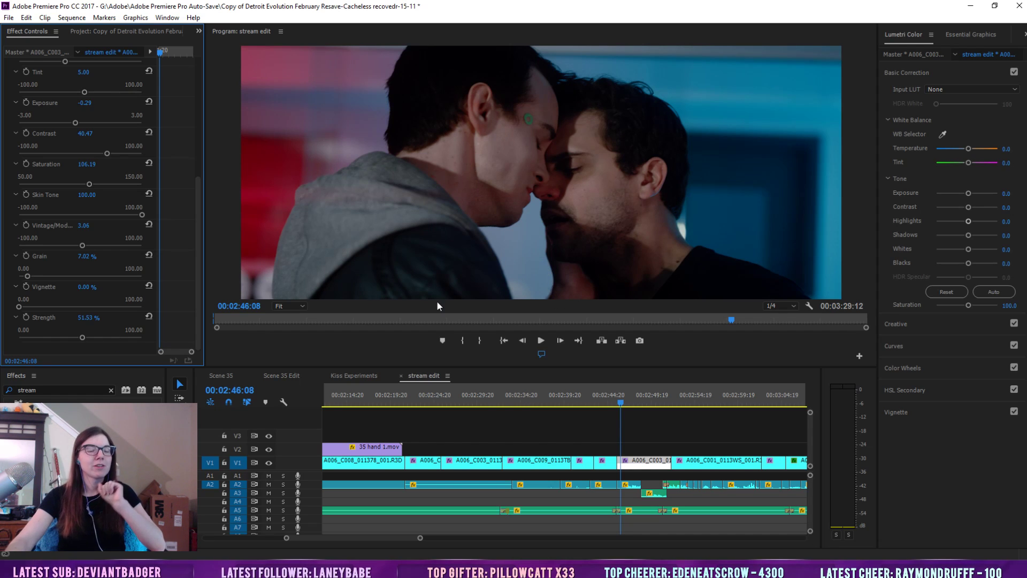
Search the effects for "cosmo" and apply Cosmo II to the close-up clip at 00:02:46:08
{"action": "key", "text": "shift+7"}
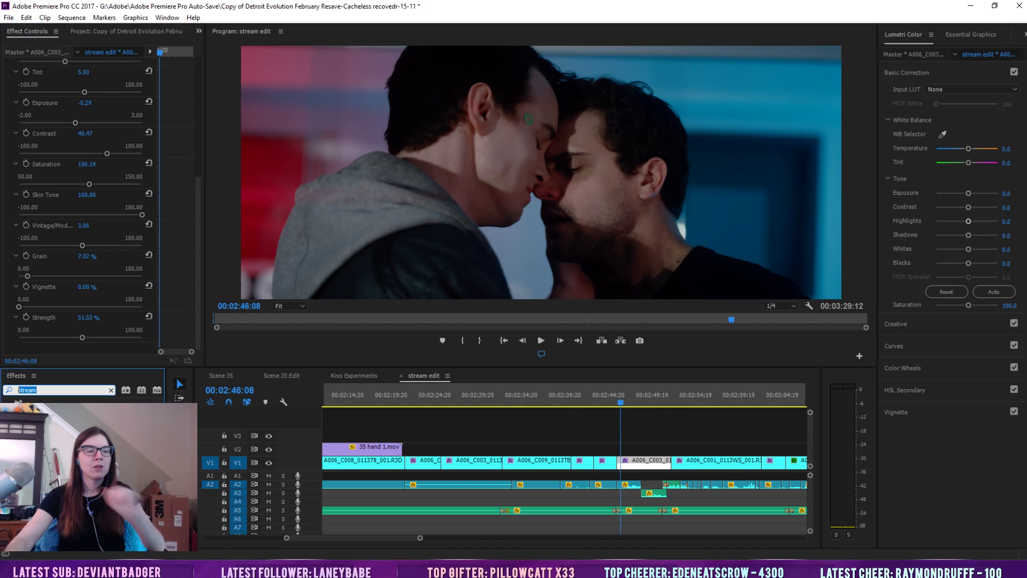
{"action": "type", "text": "cosmo"}
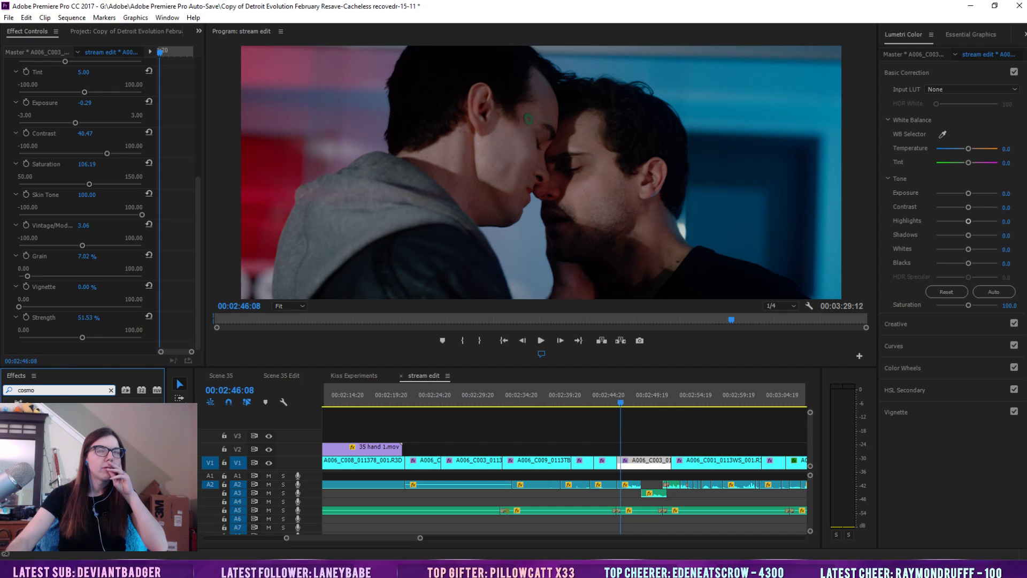
{"action": "left_click_drag", "start_coordinate": [53, 454], "coordinate": [649, 465]}
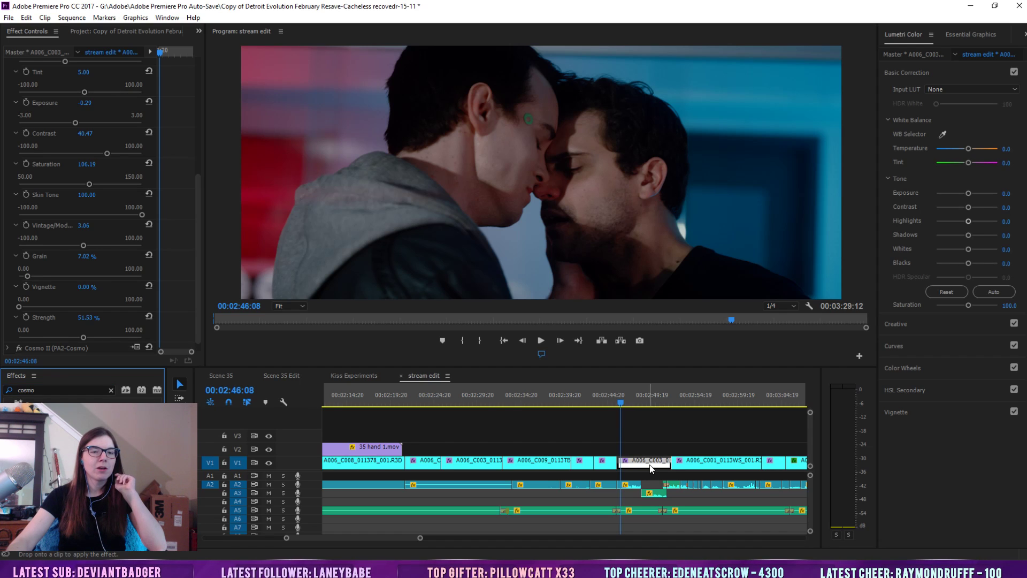
Move Cosmo II above the Film effect in the clip's effect stack and toggle it to compare, leaving it enabled
{"action": "scroll", "coordinate": [108, 226], "scroll_direction": "up", "scroll_amount": 5}
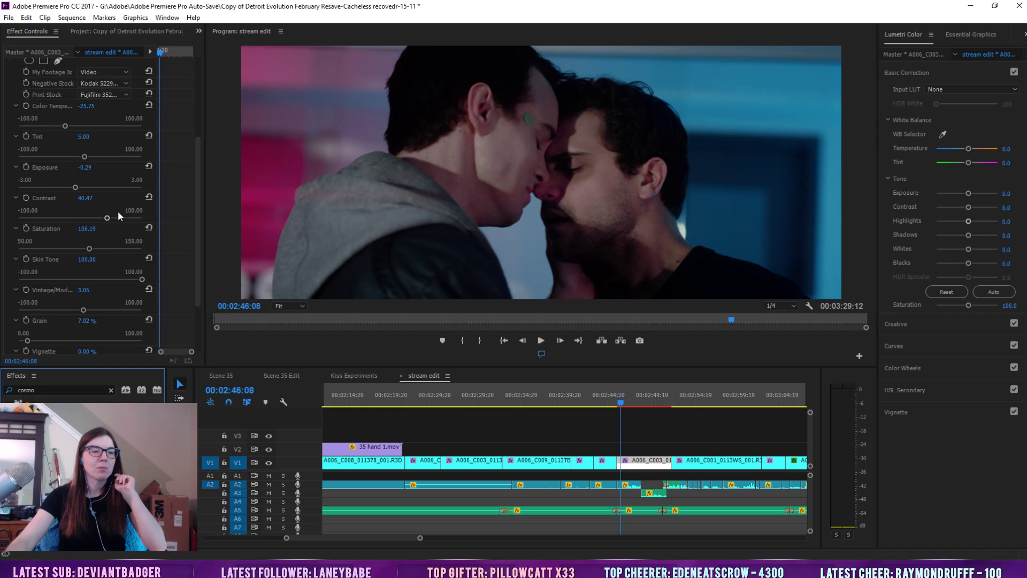
{"action": "left_click", "coordinate": [8, 158]}
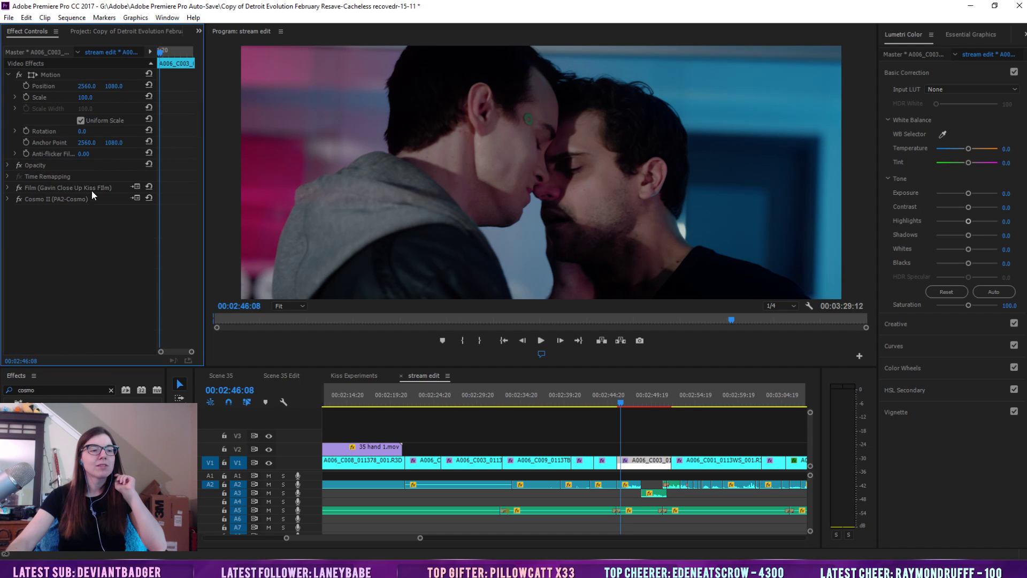
{"action": "left_click_drag", "start_coordinate": [53, 202], "coordinate": [50, 182]}
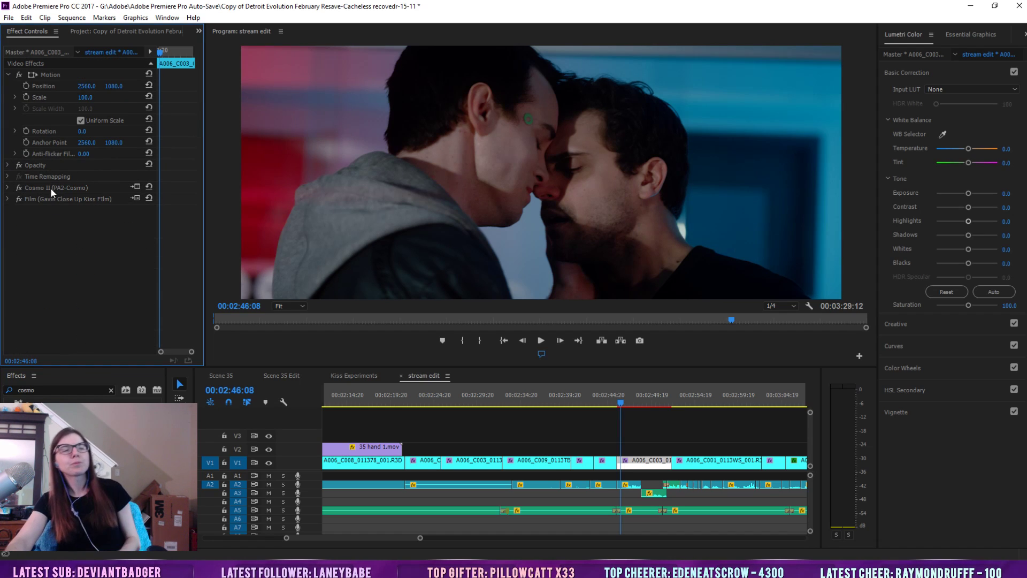
{"action": "left_click", "coordinate": [19, 188]}
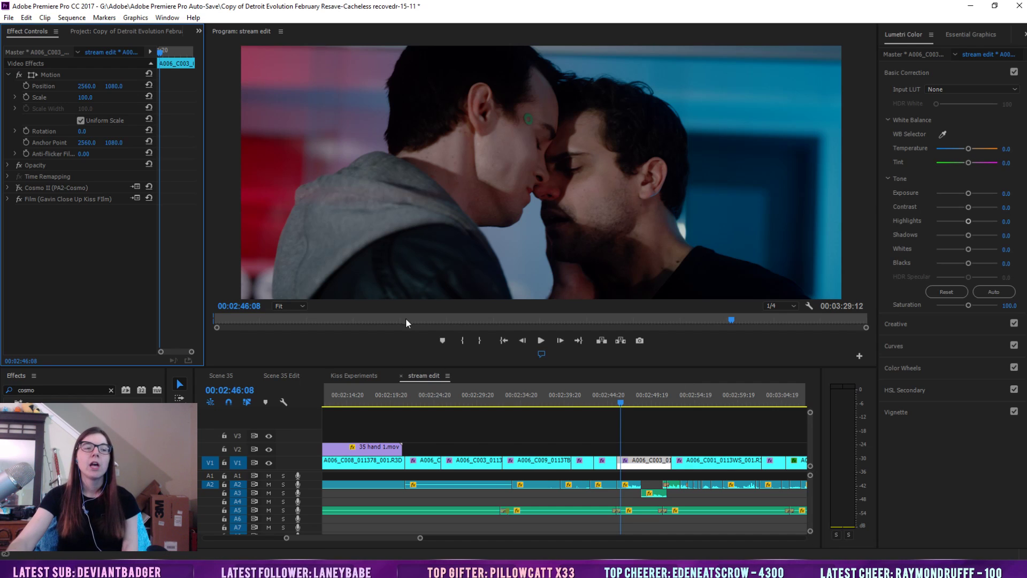
{"action": "left_click", "coordinate": [19, 188]}
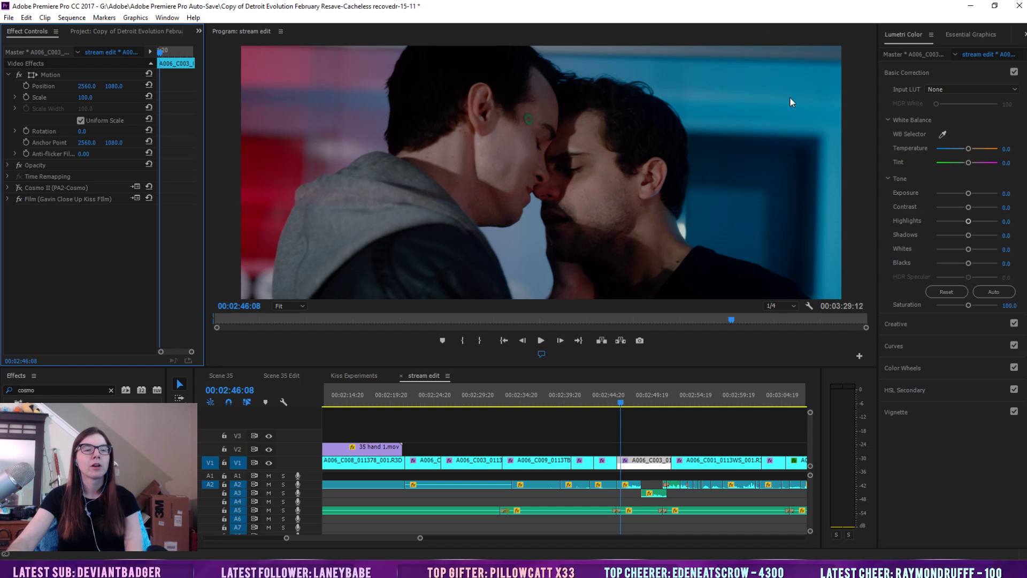
Turn on Show Selection in Cosmo II's Skin Selection settings and sample the skin from the dark-bearded man's cheek
{"action": "left_click", "coordinate": [35, 188]}
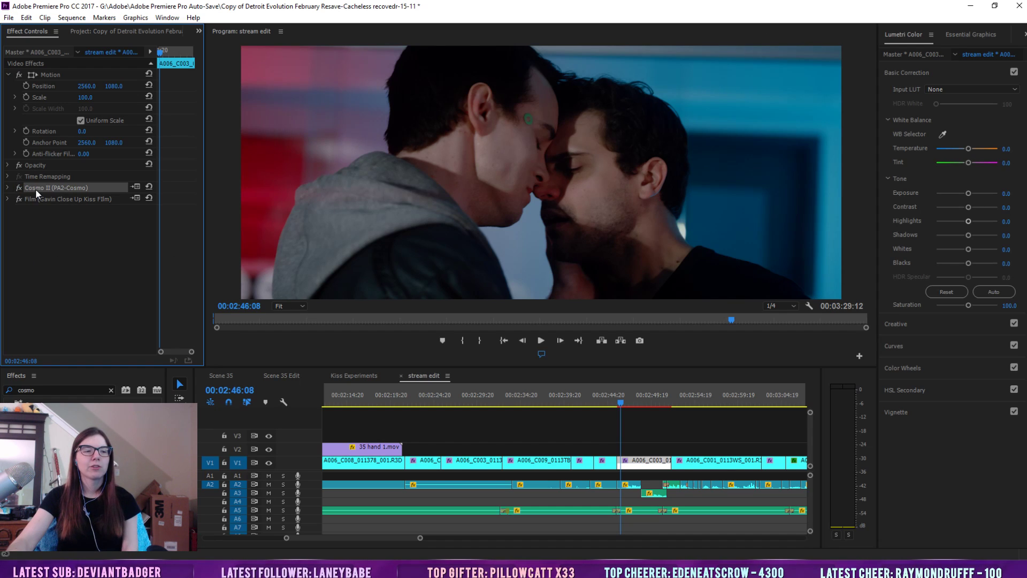
{"action": "left_click", "coordinate": [7, 188]}
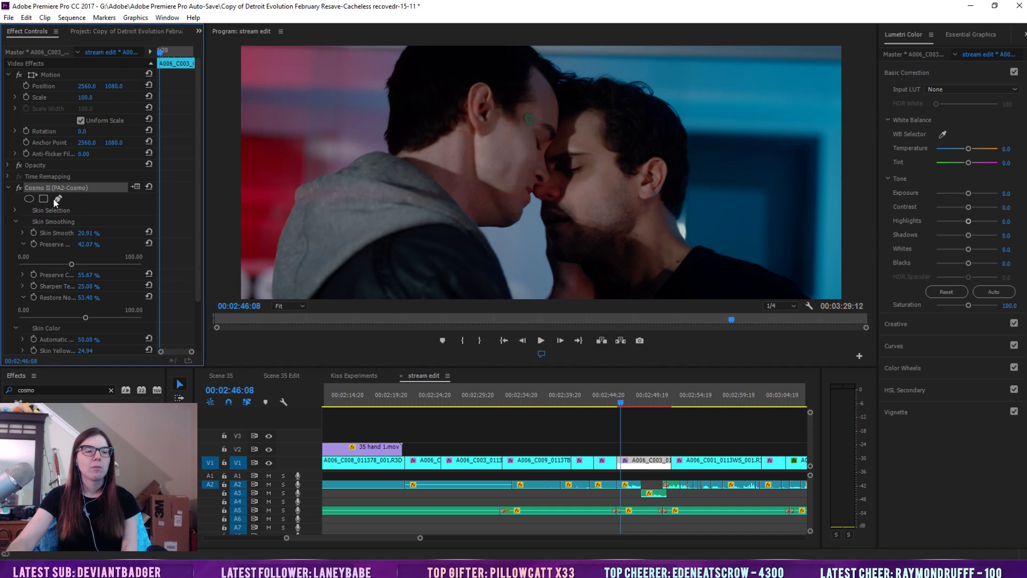
{"action": "left_click", "coordinate": [23, 233]}
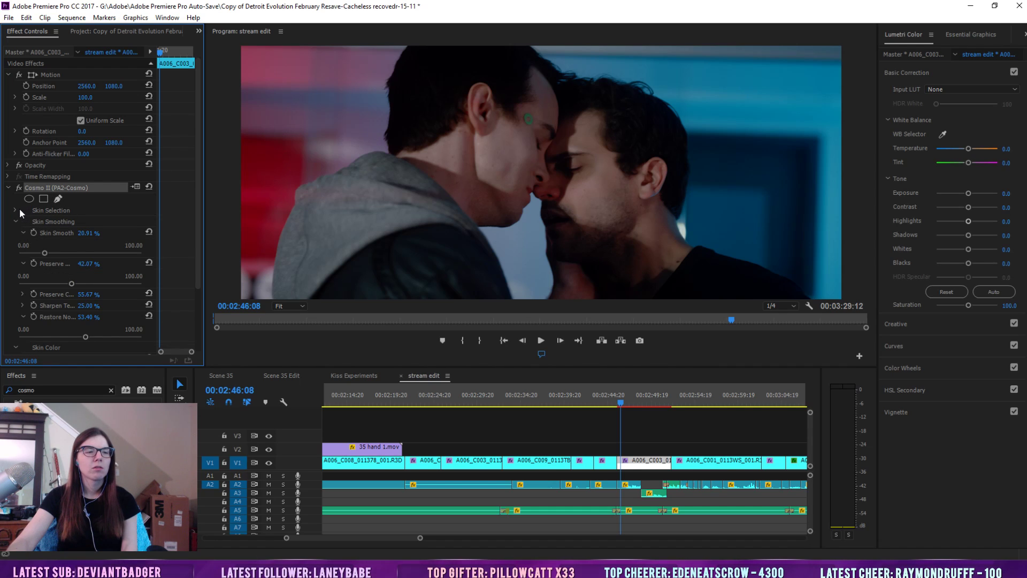
{"action": "left_click", "coordinate": [19, 208]}
{"action": "left_click", "coordinate": [81, 222]}
{"action": "left_click", "coordinate": [95, 233]}
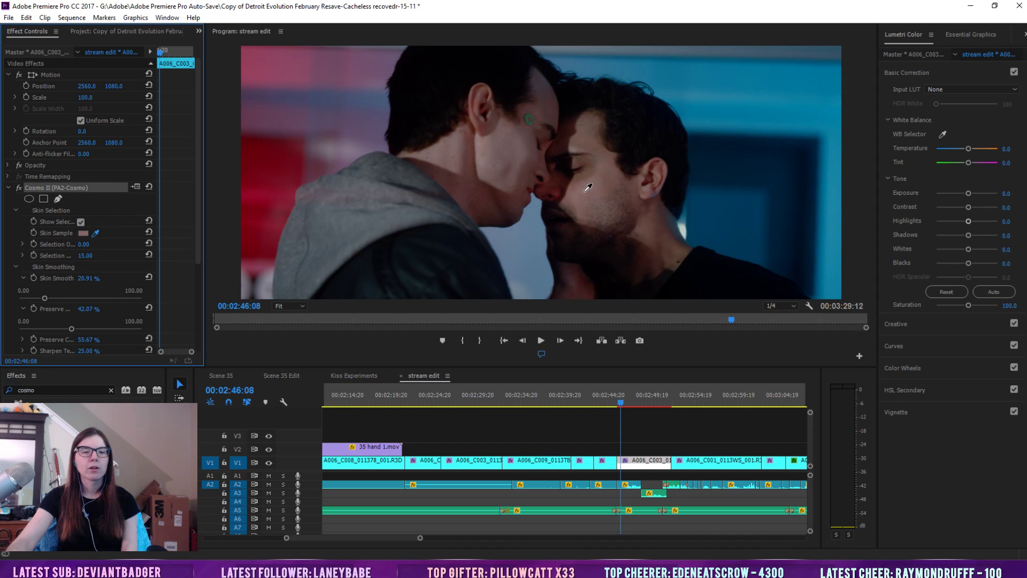
{"action": "left_click", "coordinate": [583, 191]}
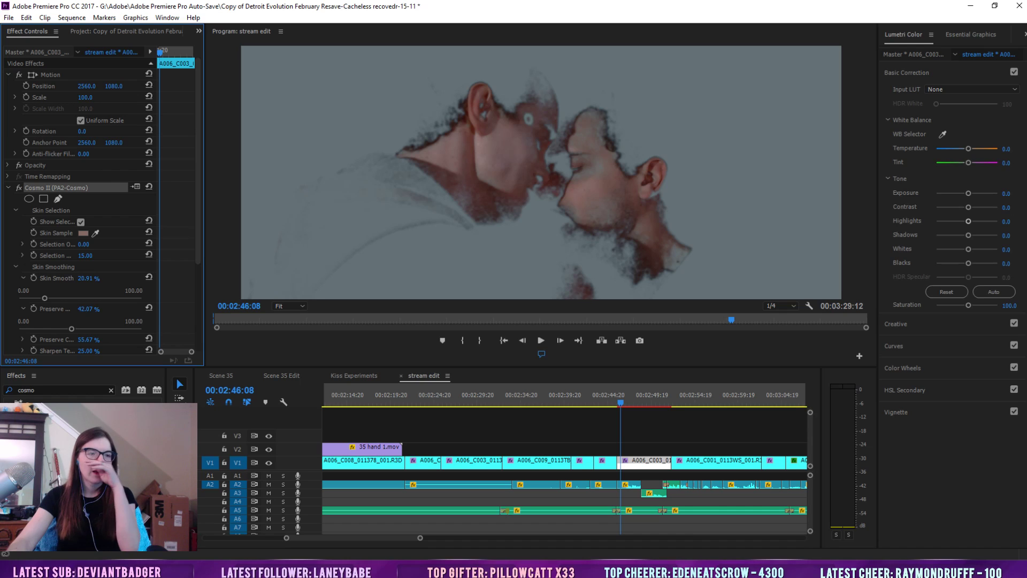
Refine Cosmo II's skin selection with its two Selection values at 3.06 and 21.40, and turn off Show Selection
{"action": "left_click", "coordinate": [23, 244]}
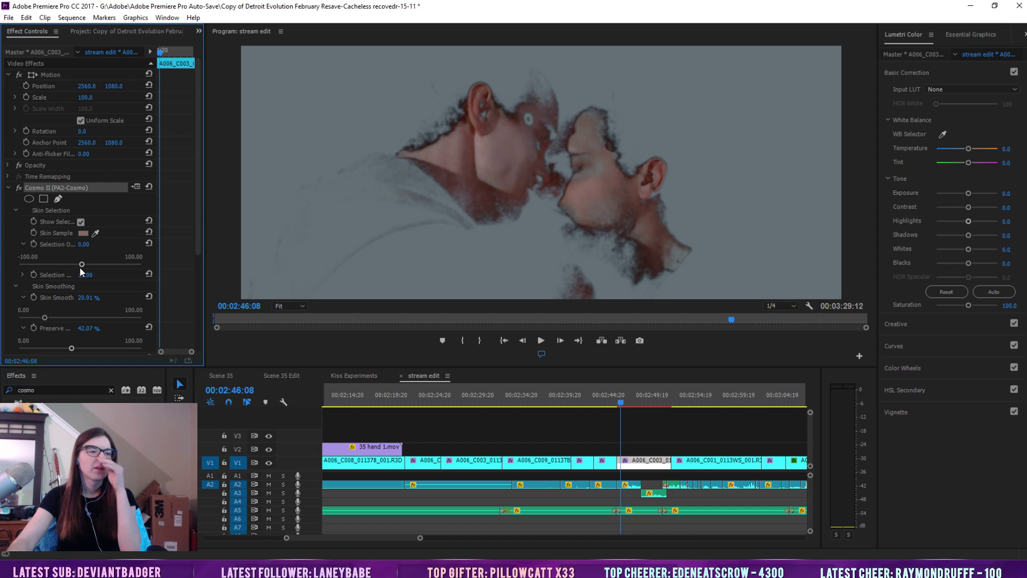
{"action": "mouse_move", "coordinate": [76, 268]}
{"action": "left_mouse_down"}
{"action": "mouse_move", "coordinate": [67, 268]}
{"action": "mouse_move", "coordinate": [81, 265]}
{"action": "left_mouse_up"}
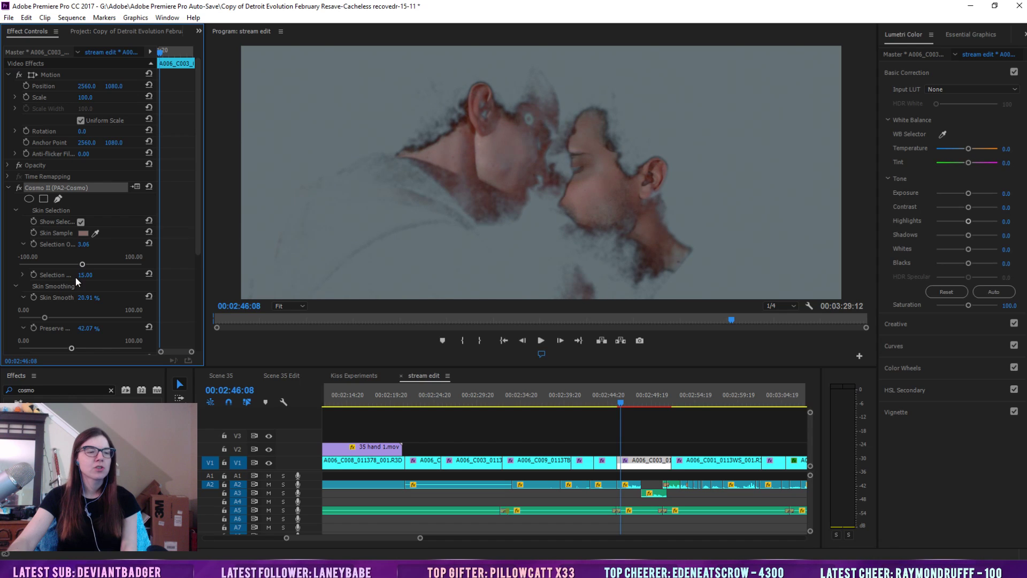
{"action": "left_click", "coordinate": [21, 273]}
{"action": "left_click", "coordinate": [23, 275]}
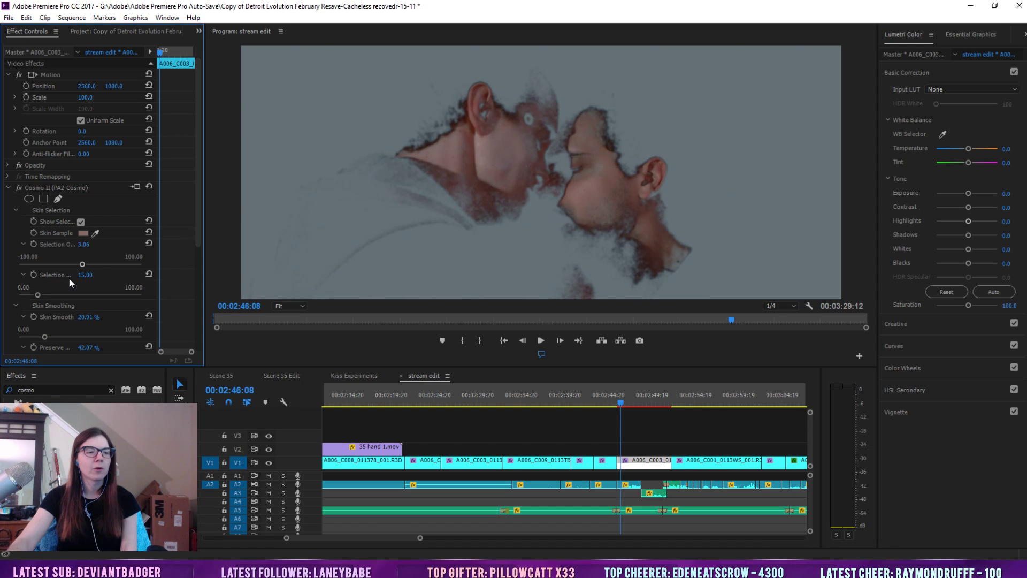
{"action": "mouse_move", "coordinate": [43, 294]}
{"action": "left_mouse_down"}
{"action": "mouse_move", "coordinate": [72, 296]}
{"action": "mouse_move", "coordinate": [27, 297]}
{"action": "mouse_move", "coordinate": [45, 297]}
{"action": "left_mouse_up"}
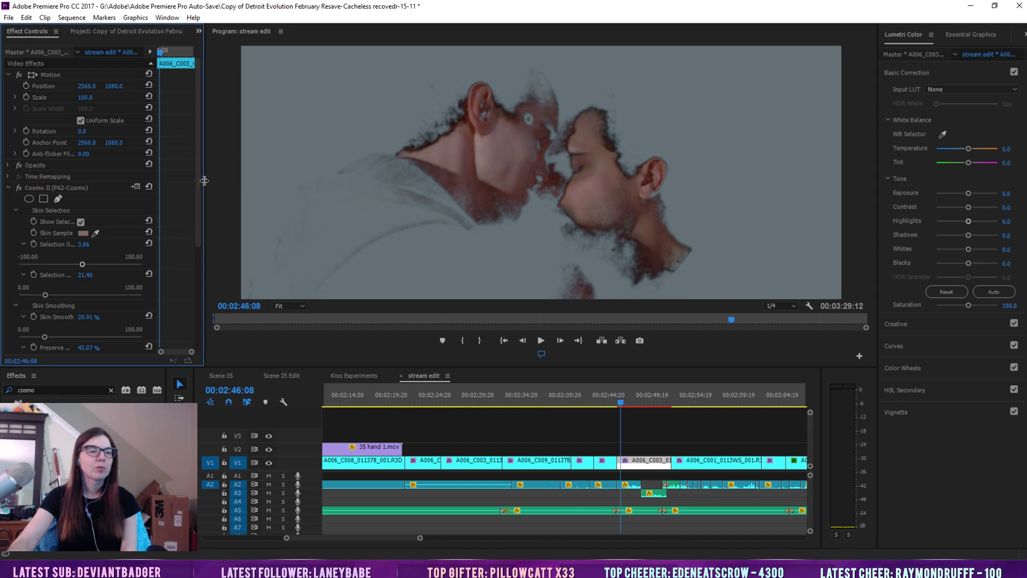
{"action": "left_click_drag", "start_coordinate": [197, 181], "coordinate": [197, 225]}
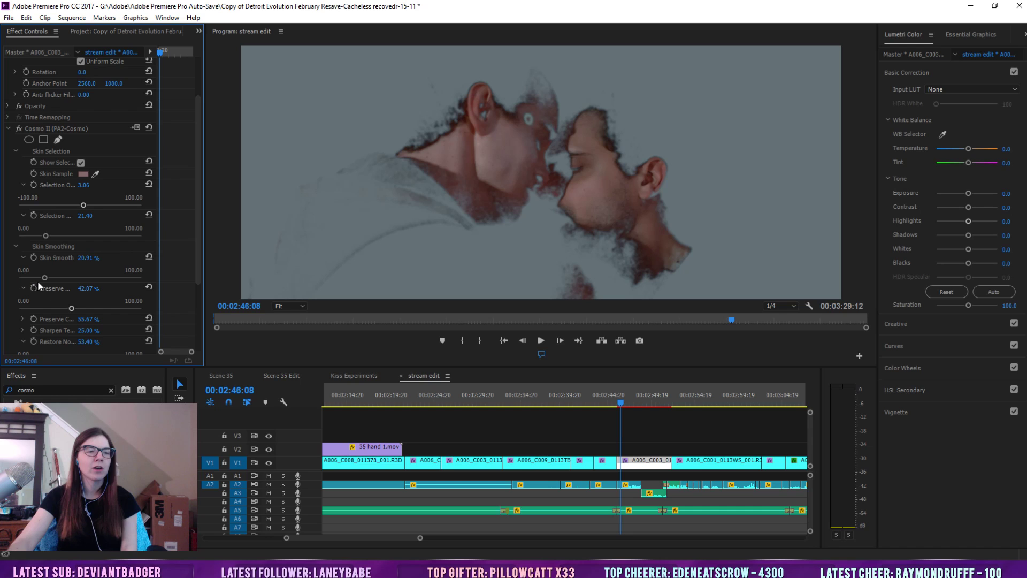
{"action": "left_click", "coordinate": [23, 185]}
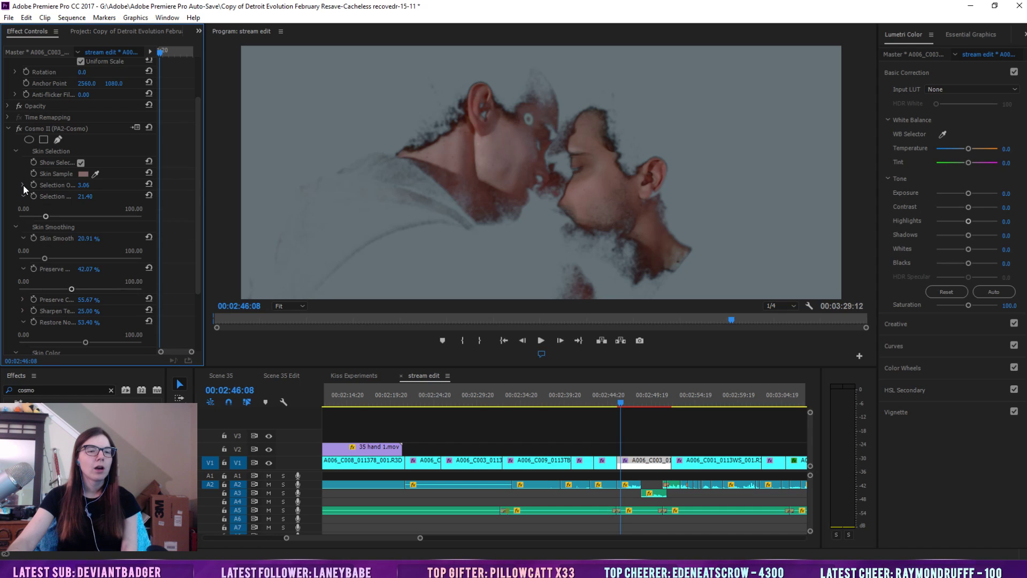
{"action": "left_click", "coordinate": [22, 184]}
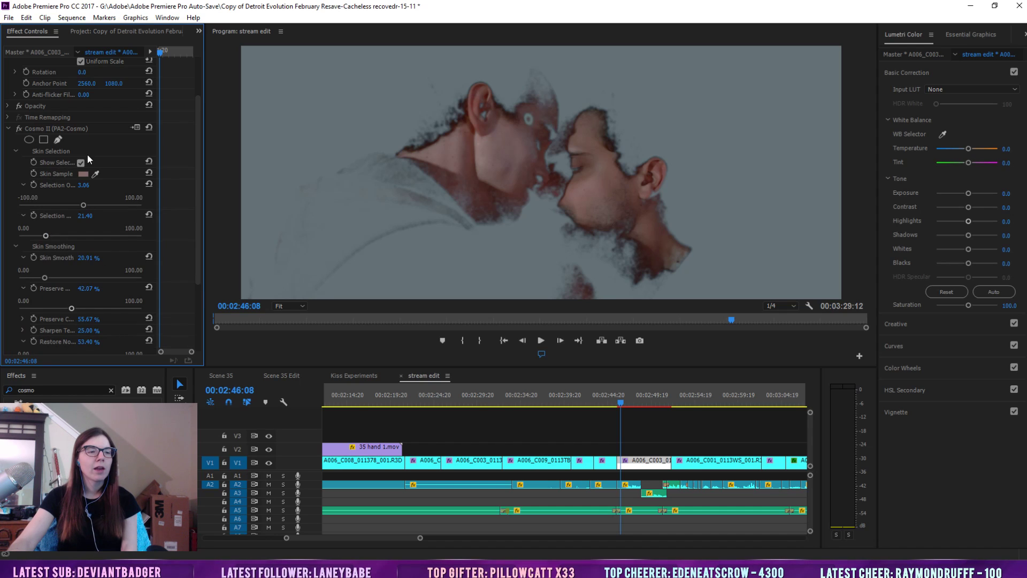
{"action": "left_click", "coordinate": [21, 185]}
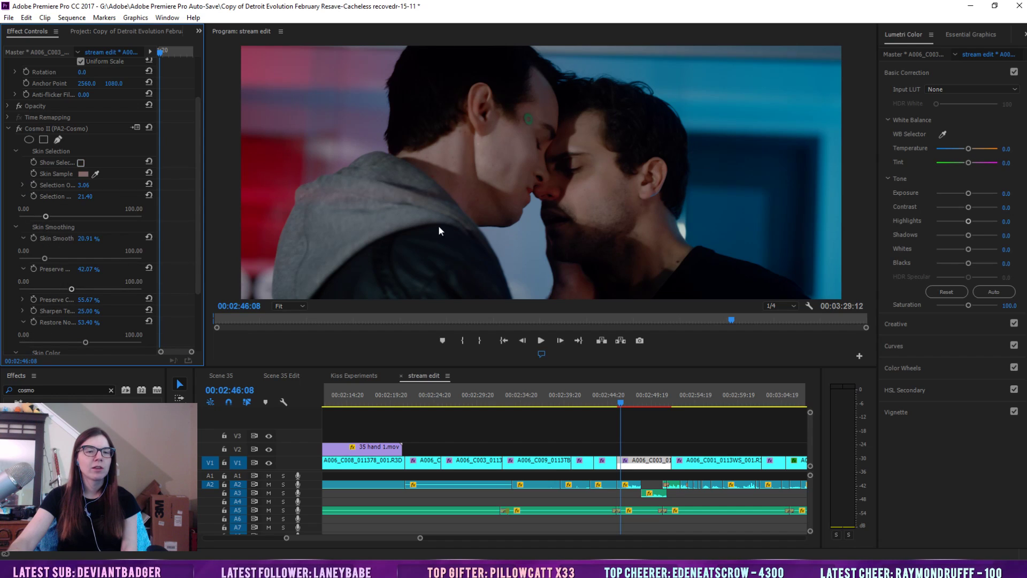
Test Cosmo II's Skin Yellow adjustment at extremes such as -100 and settle on 22.27
{"action": "left_click_drag", "start_coordinate": [200, 188], "coordinate": [200, 249]}
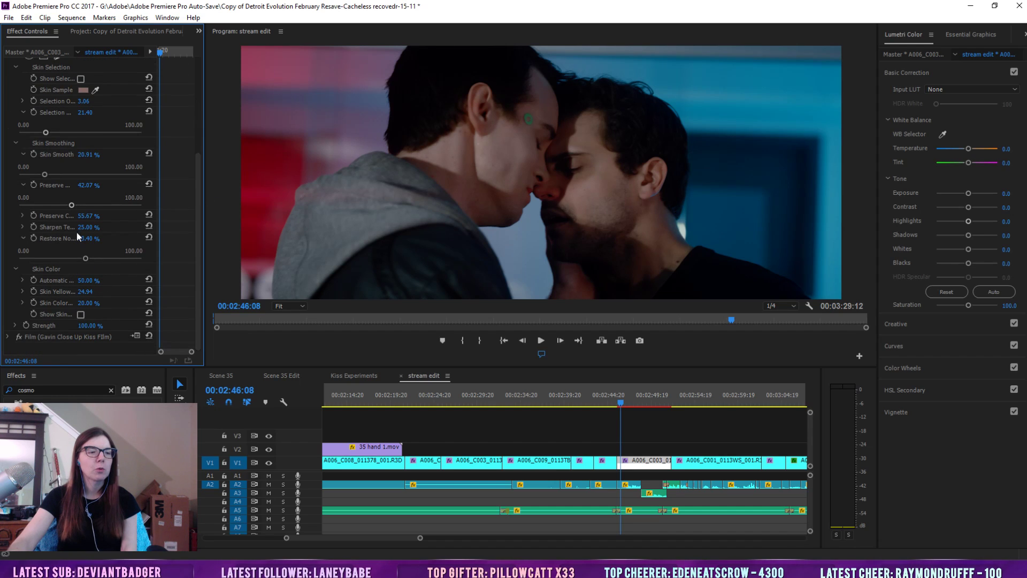
{"action": "left_click", "coordinate": [24, 240]}
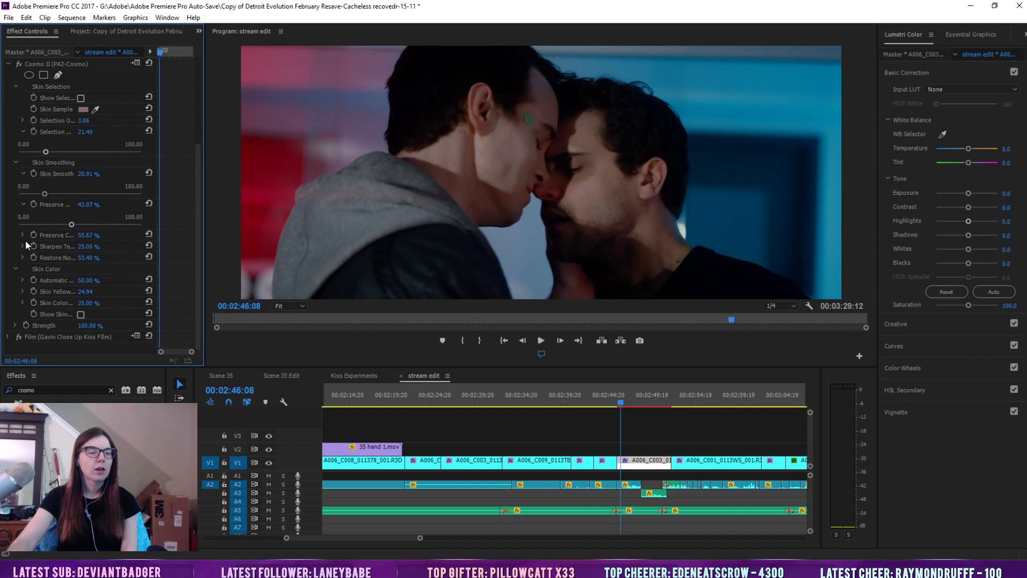
{"action": "left_click", "coordinate": [22, 287]}
{"action": "left_click_drag", "start_coordinate": [96, 311], "coordinate": [89, 311]}
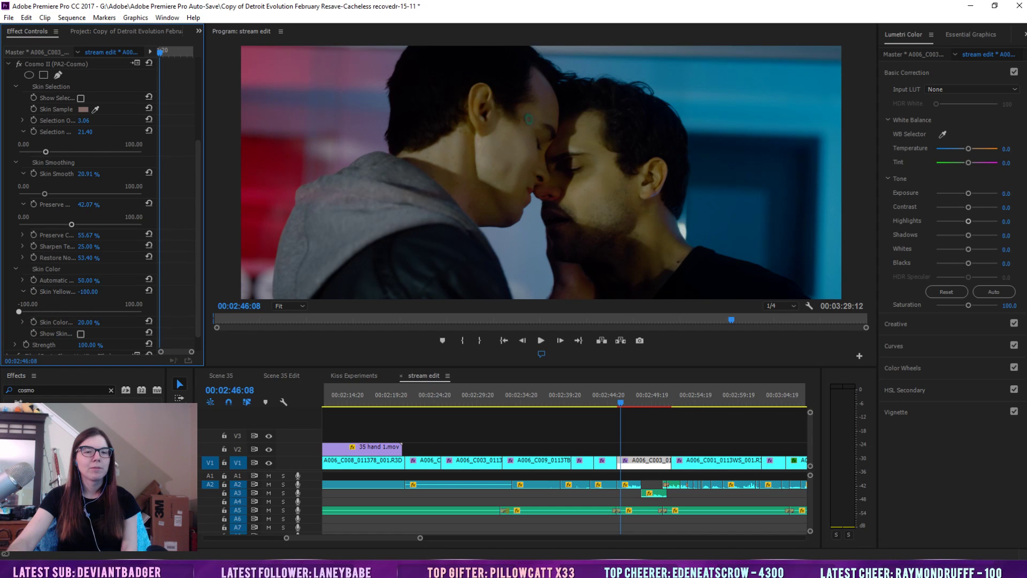
{"action": "left_click_drag", "start_coordinate": [19, 311], "coordinate": [134, 319]}
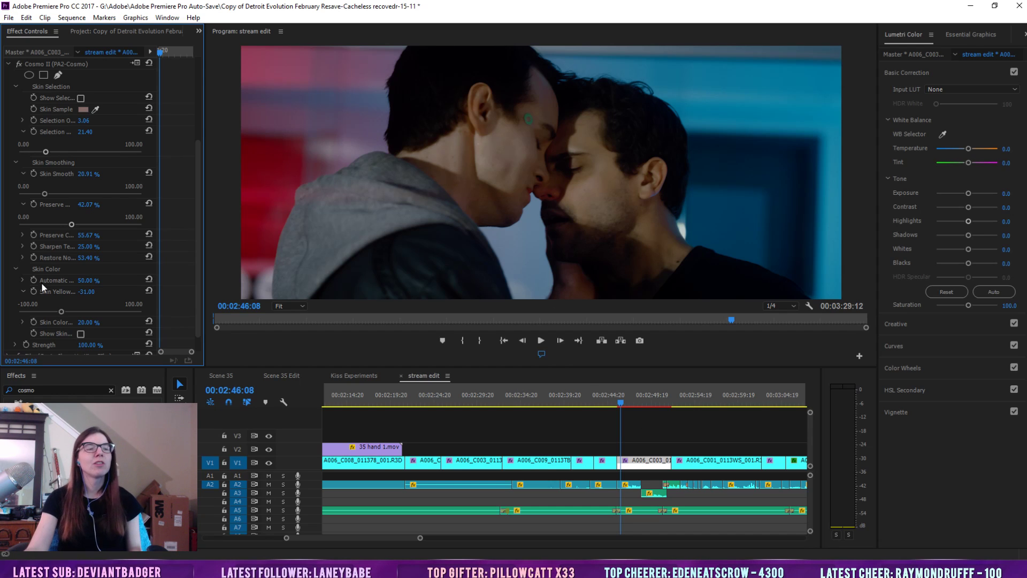
{"action": "left_click_drag", "start_coordinate": [62, 314], "coordinate": [63, 314]}
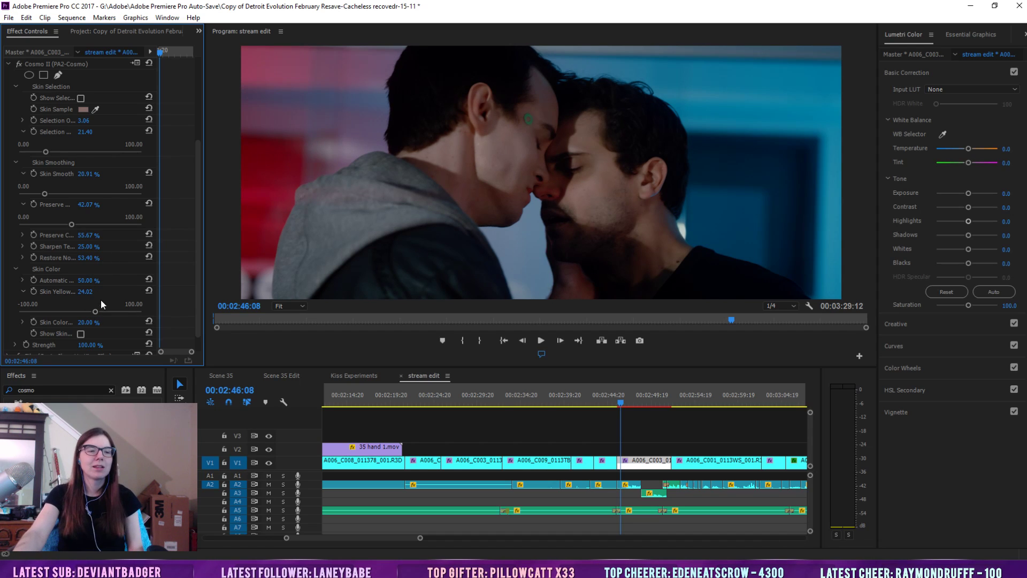
{"action": "left_click_drag", "start_coordinate": [99, 312], "coordinate": [11, 316]}
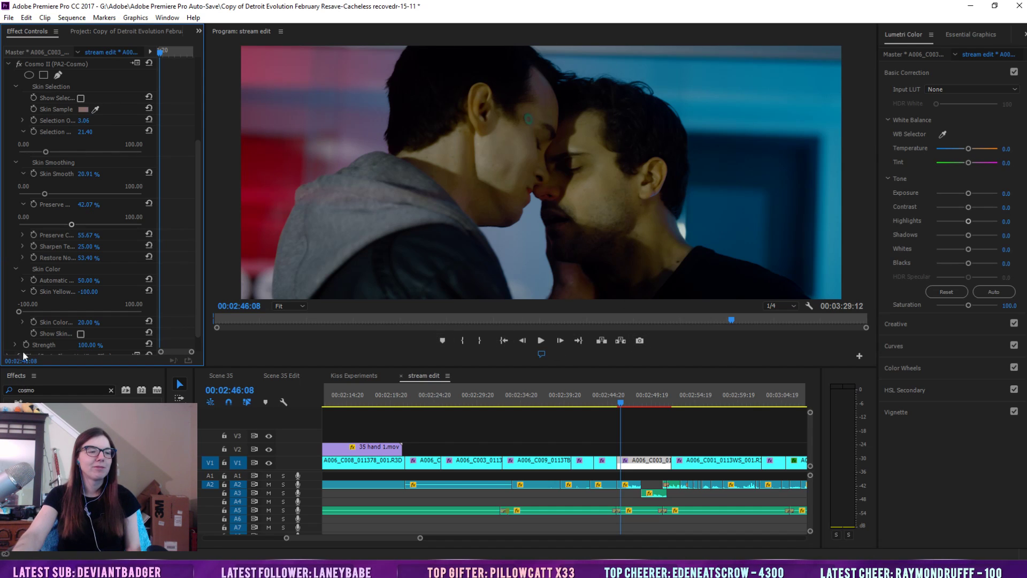
{"action": "left_click_drag", "start_coordinate": [20, 311], "coordinate": [87, 311]}
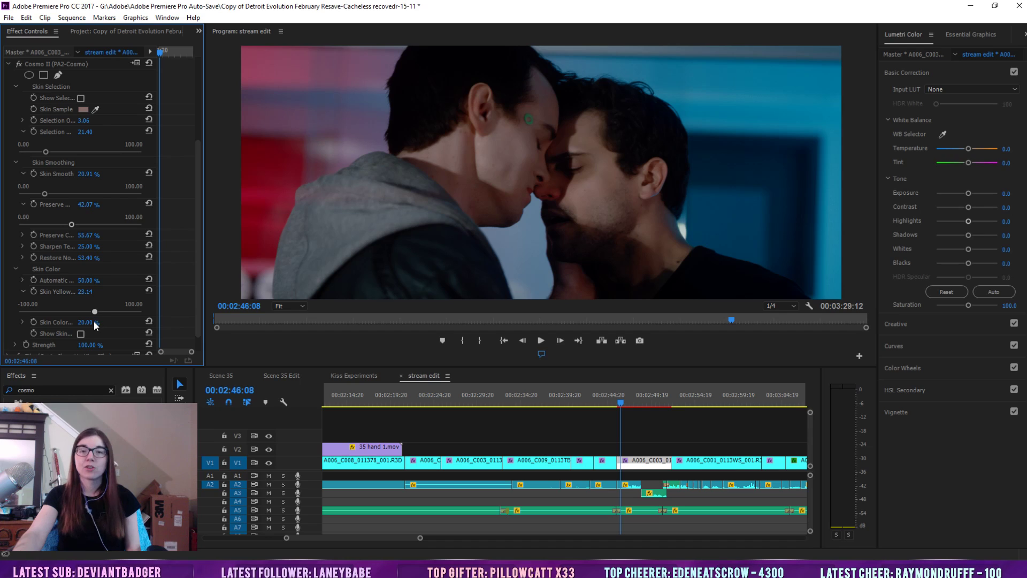
{"action": "left_click_drag", "start_coordinate": [94, 322], "coordinate": [94, 322]}
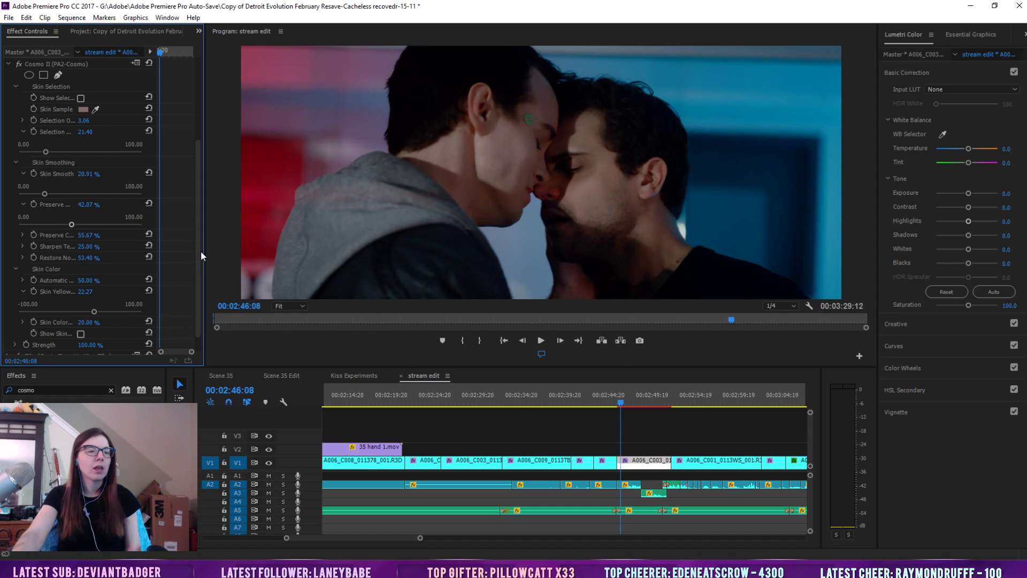
Collapse Skin Color and set Cosmo II's Skin Smoothing to 100% and the first Preserve value below it to 66.81%
{"action": "scroll", "coordinate": [124, 296], "scroll_direction": "down", "scroll_amount": 1}
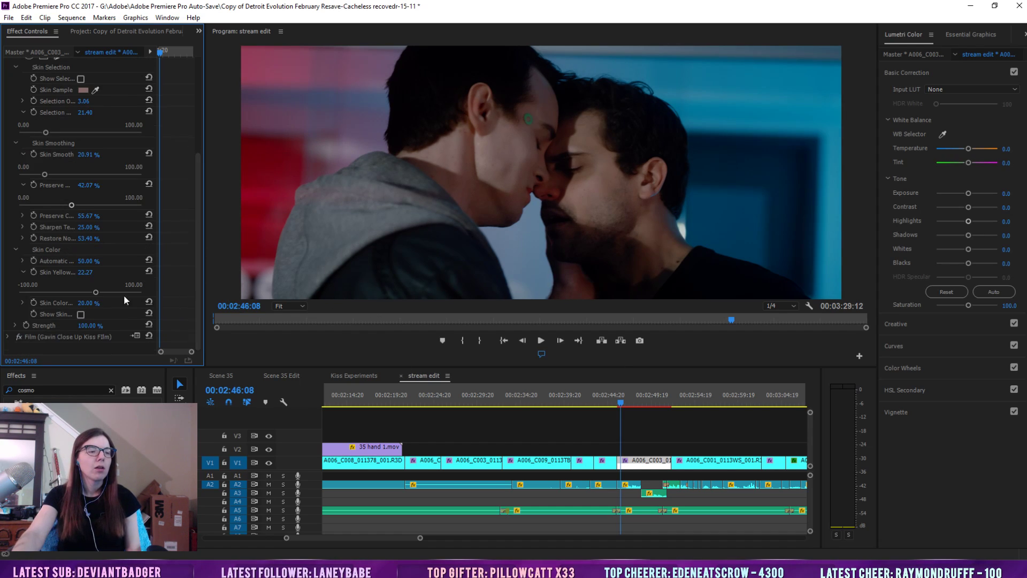
{"action": "left_click", "coordinate": [16, 250]}
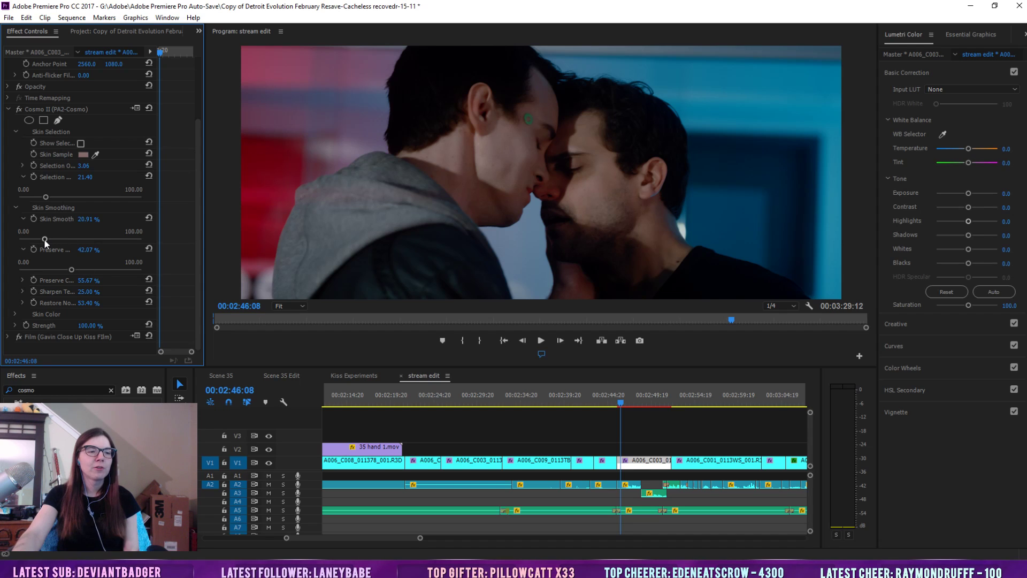
{"action": "left_click_drag", "start_coordinate": [44, 238], "coordinate": [651, 242]}
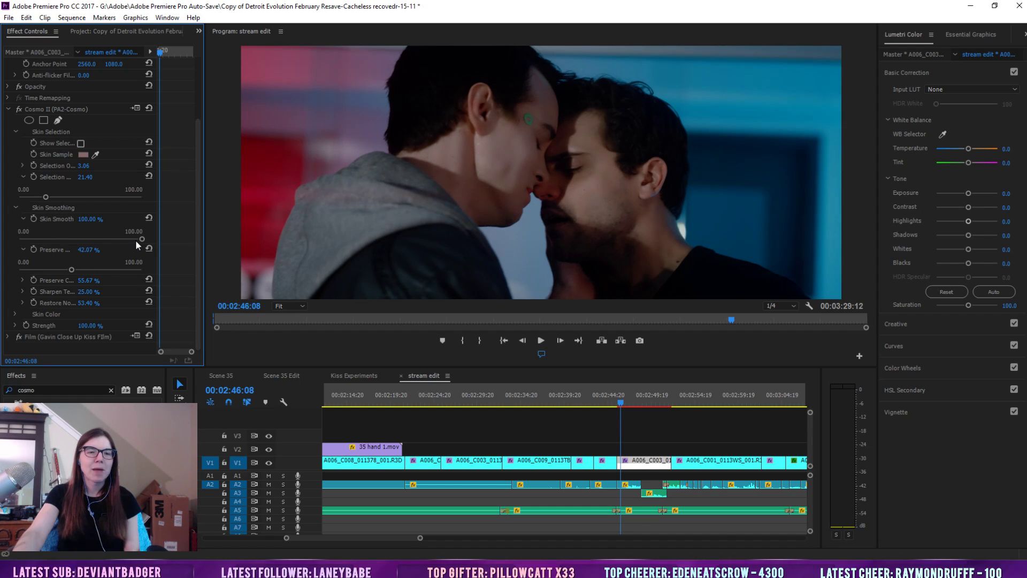
{"action": "left_click_drag", "start_coordinate": [71, 269], "coordinate": [100, 269]}
Test Cosmo II's Skin Smoothing between 0% and 100% while viewing the faces at 50% zoom, settle on 19.65%, and fit the preview again
{"action": "left_click", "coordinate": [283, 307]}
{"action": "left_click", "coordinate": [285, 357]}
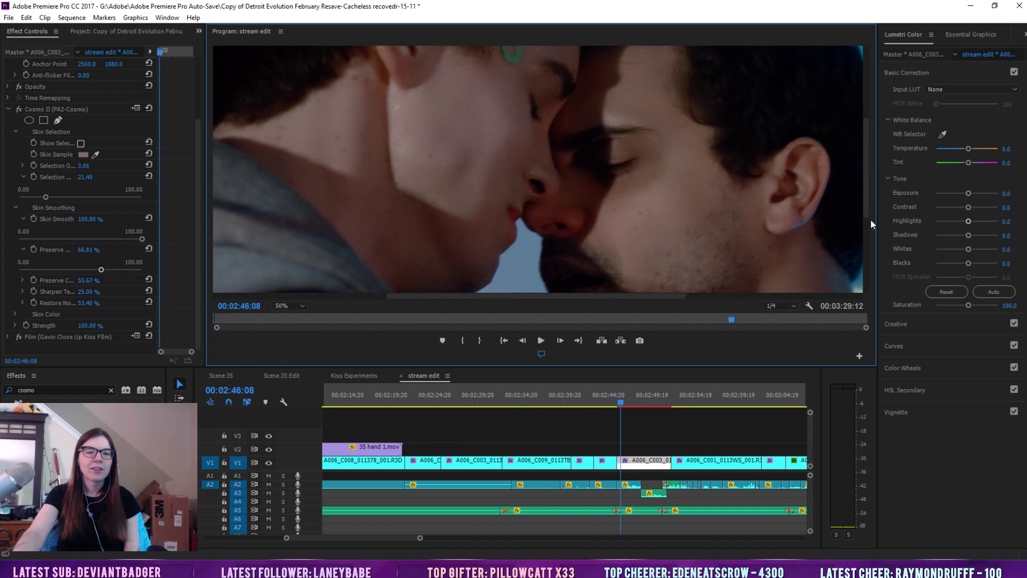
{"action": "left_click_drag", "start_coordinate": [866, 190], "coordinate": [868, 164]}
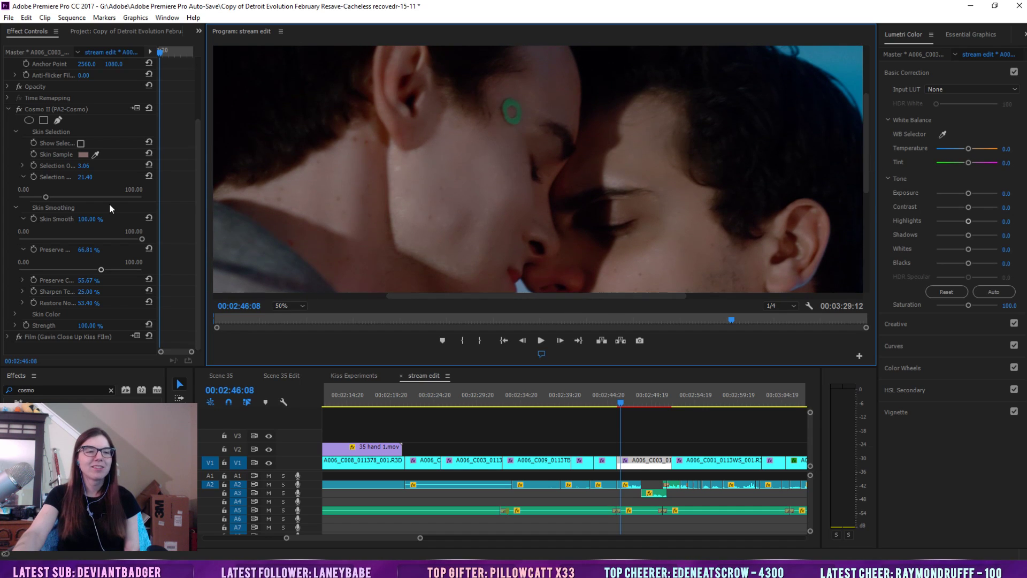
{"action": "left_click_drag", "start_coordinate": [135, 237], "coordinate": [19, 240]}
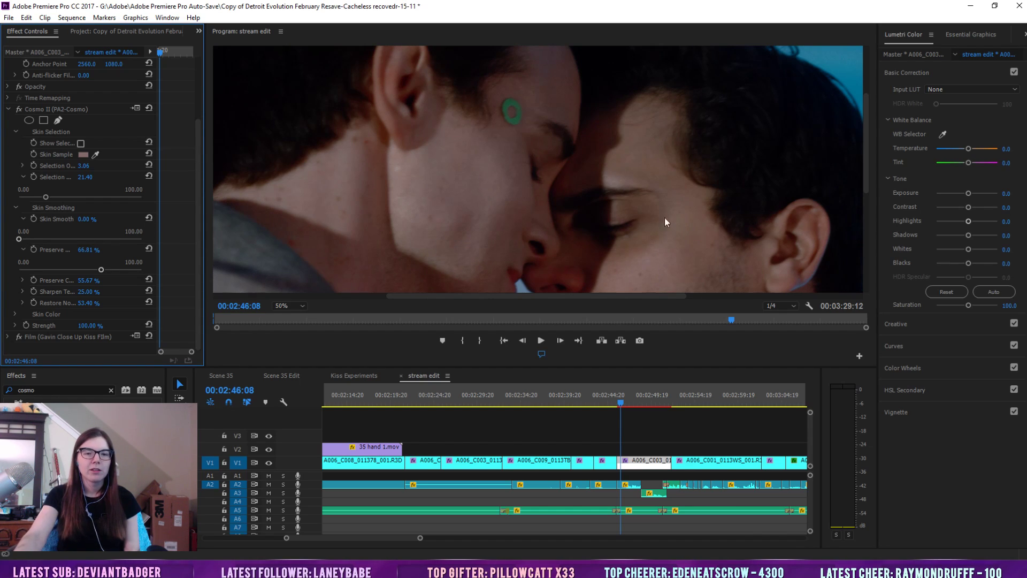
{"action": "left_click_drag", "start_coordinate": [31, 239], "coordinate": [93, 239]}
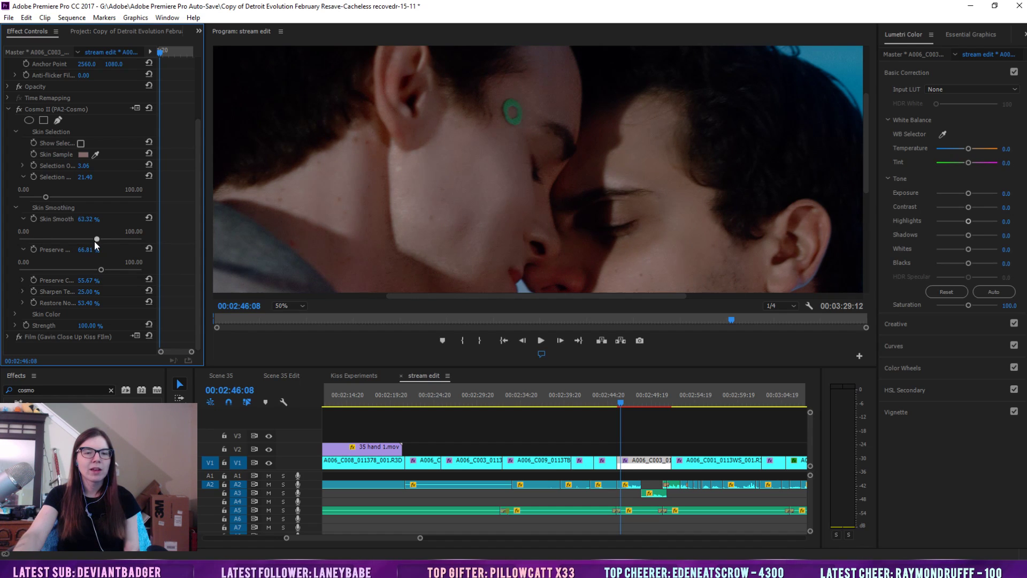
{"action": "left_click", "coordinate": [72, 239]}
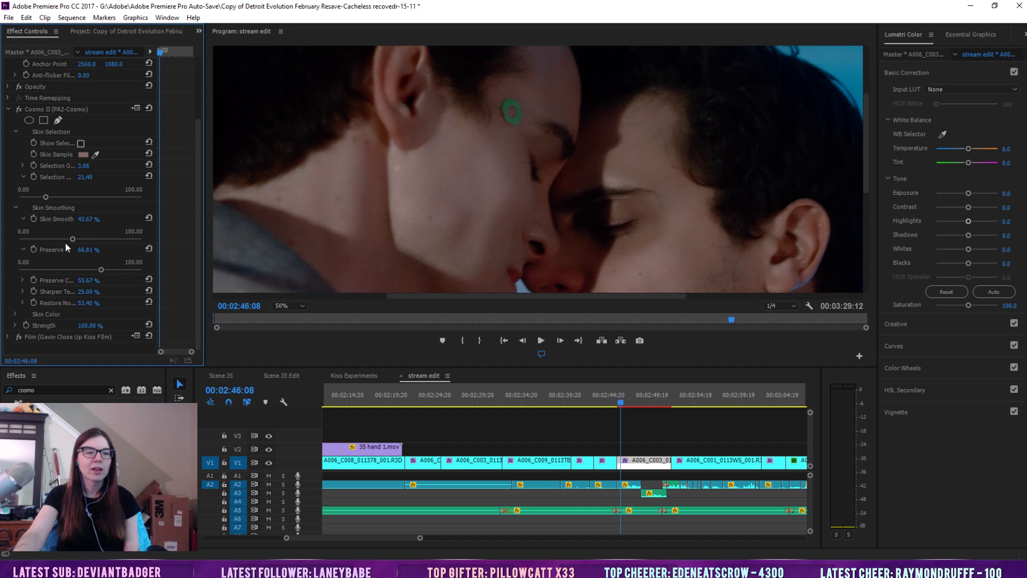
{"action": "left_click", "coordinate": [19, 239]}
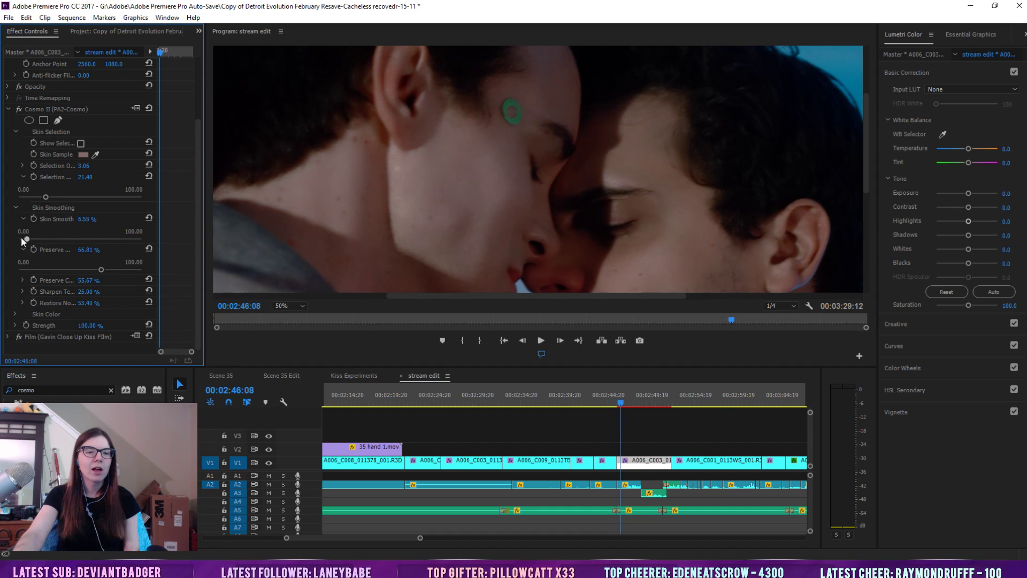
{"action": "left_click", "coordinate": [139, 240]}
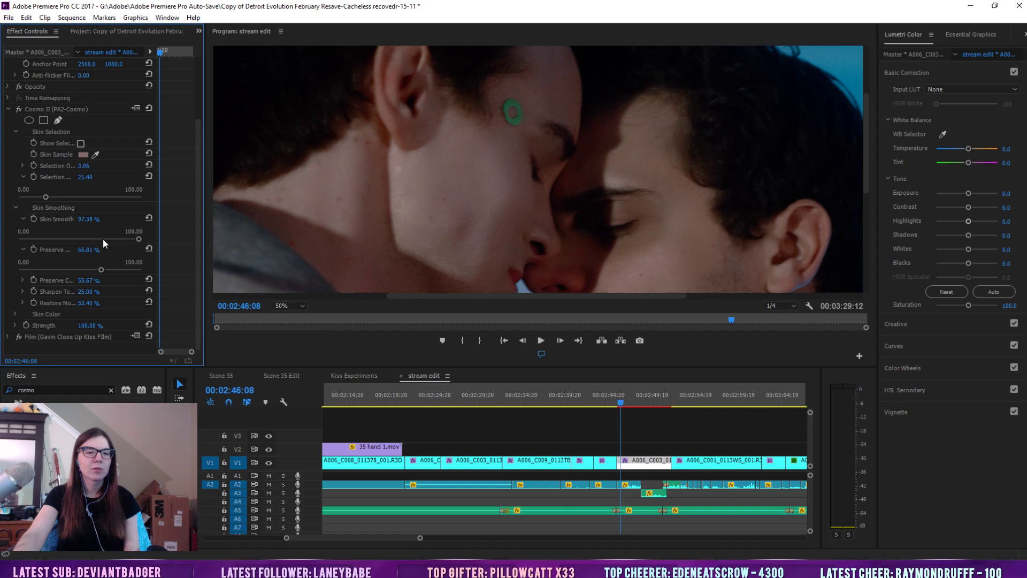
{"action": "left_click", "coordinate": [18, 239]}
{"action": "left_click_drag", "start_coordinate": [73, 239], "coordinate": [341, 241]}
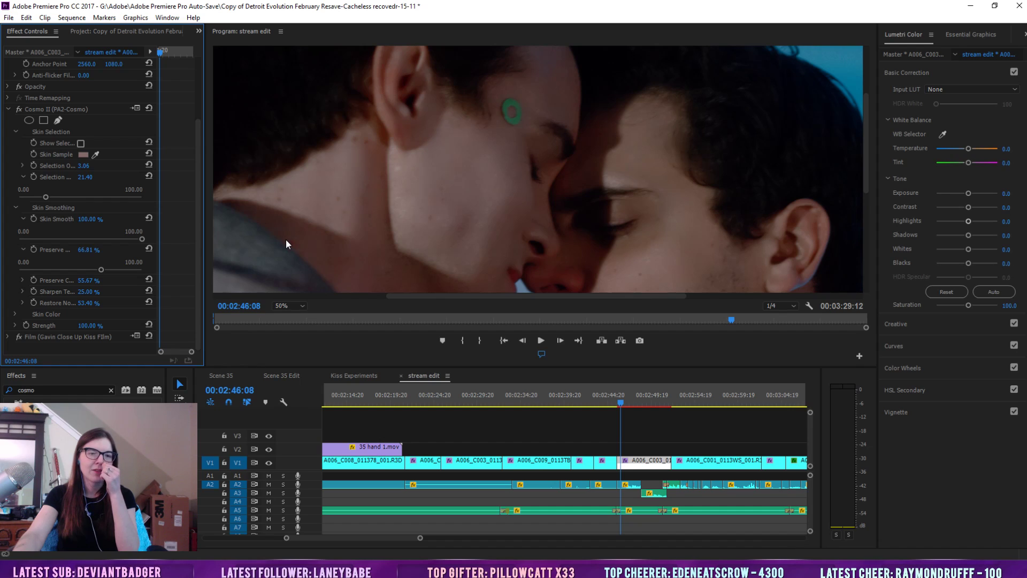
{"action": "left_click_drag", "start_coordinate": [70, 240], "coordinate": [38, 242]}
{"action": "left_click", "coordinate": [282, 304]}
{"action": "left_click", "coordinate": [283, 318]}
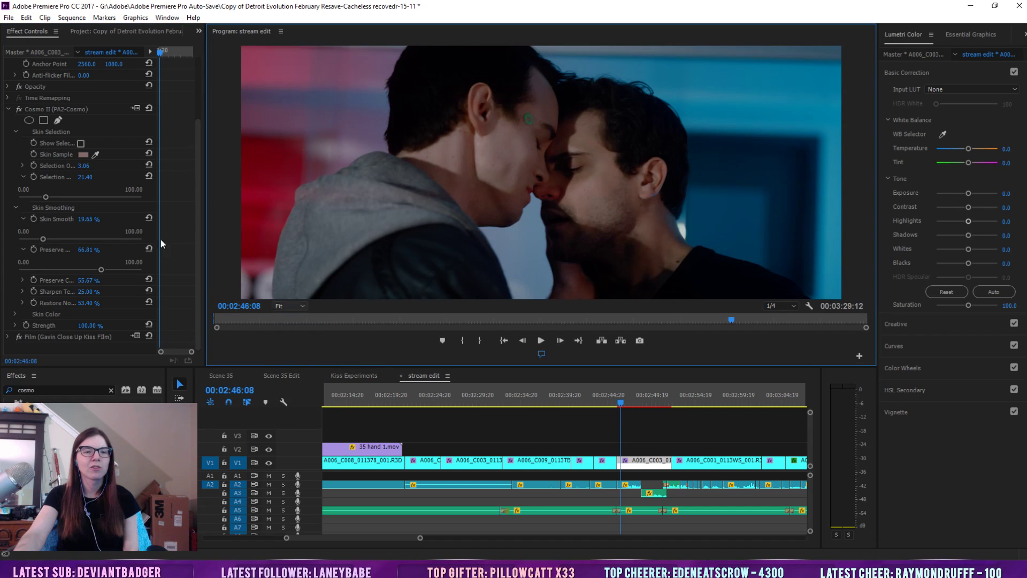
Switch Cosmo II off and on repeatedly to compare the two men's skin with and without the effect
{"action": "left_click", "coordinate": [20, 108]}
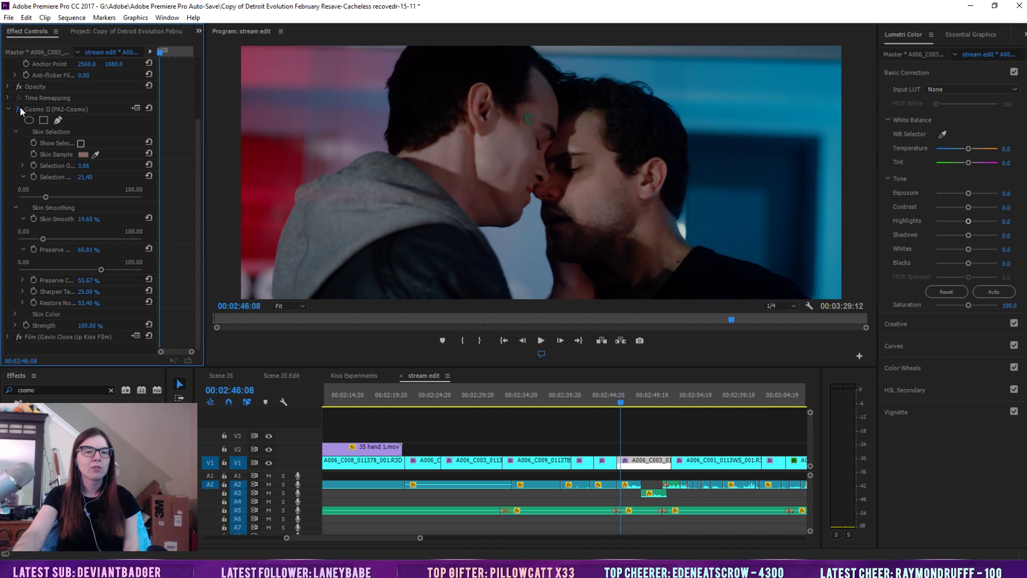
{"action": "left_click", "coordinate": [19, 109]}
{"action": "left_click", "coordinate": [20, 108]}
{"action": "left_click", "coordinate": [20, 108]}
{"action": "left_click", "coordinate": [20, 108]}
{"action": "left_click", "coordinate": [21, 108]}
{"action": "left_click", "coordinate": [20, 108]}
{"action": "left_click", "coordinate": [20, 108]}
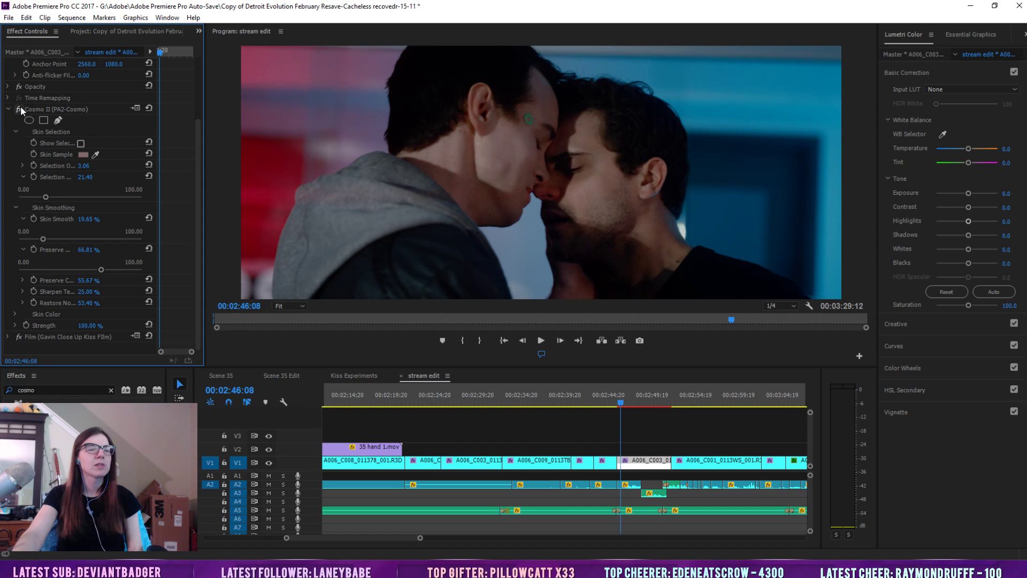
Delete the Cosmo II effect from the kiss close-up clip and clear the effects search
{"action": "left_click", "coordinate": [46, 110]}
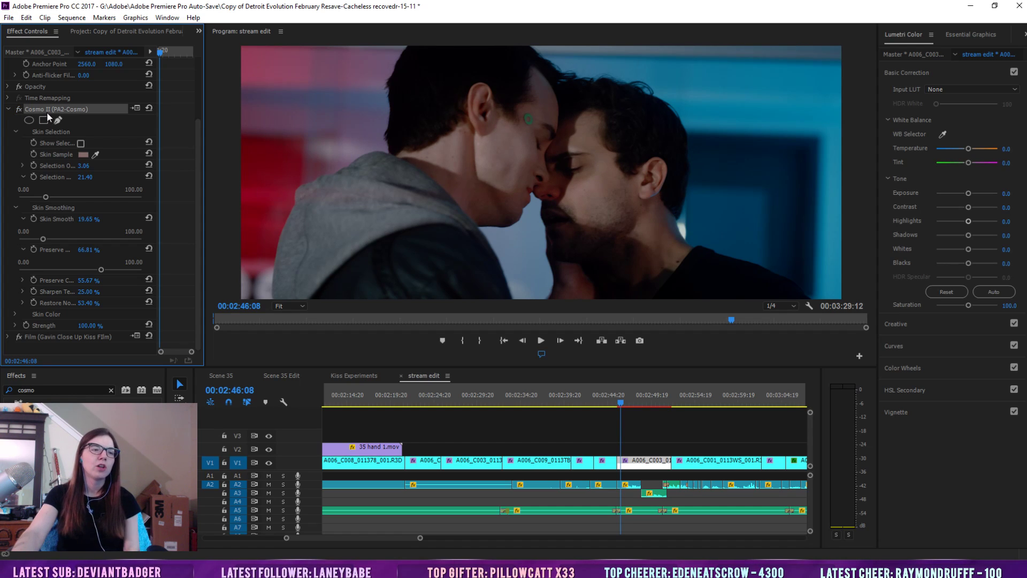
{"action": "key", "text": "Delete"}
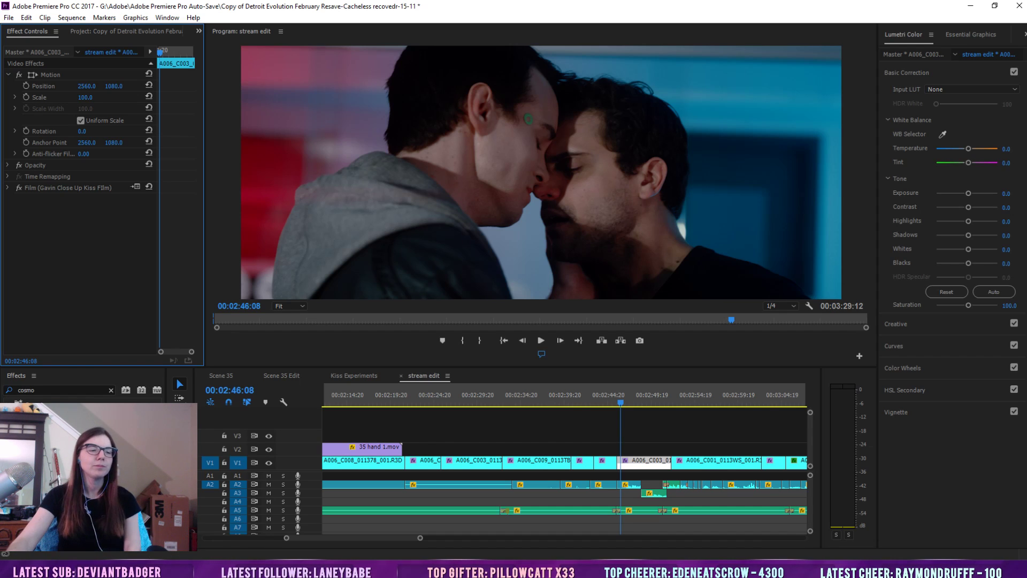
{"action": "left_click", "coordinate": [111, 394]}
{"action": "left_click", "coordinate": [111, 394]}
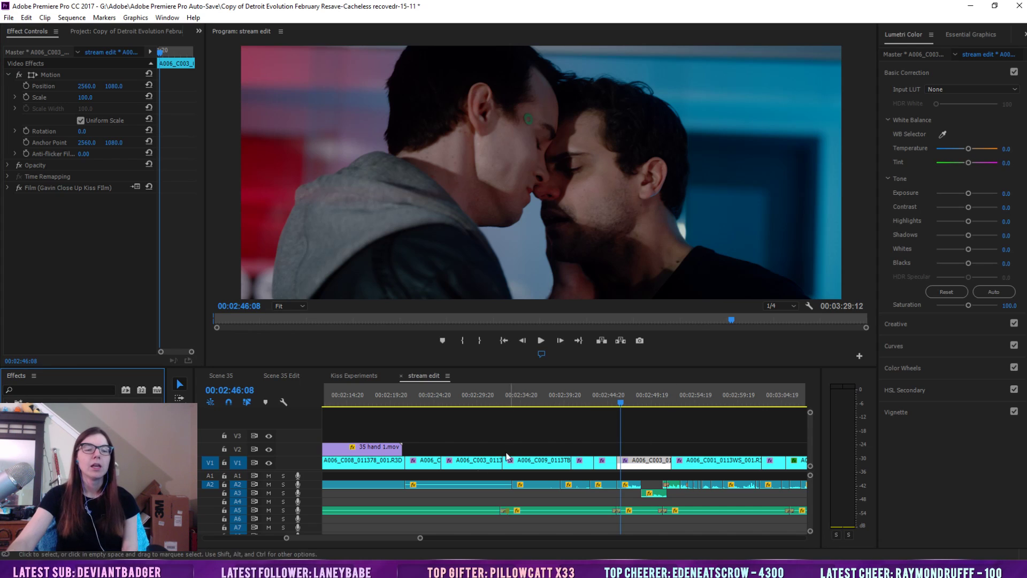
Look over the graded shots across the stream edit sequence, including those at 00:01:41:20 and 00:02:53:06
{"action": "left_click_drag", "start_coordinate": [416, 540], "coordinate": [607, 539]}
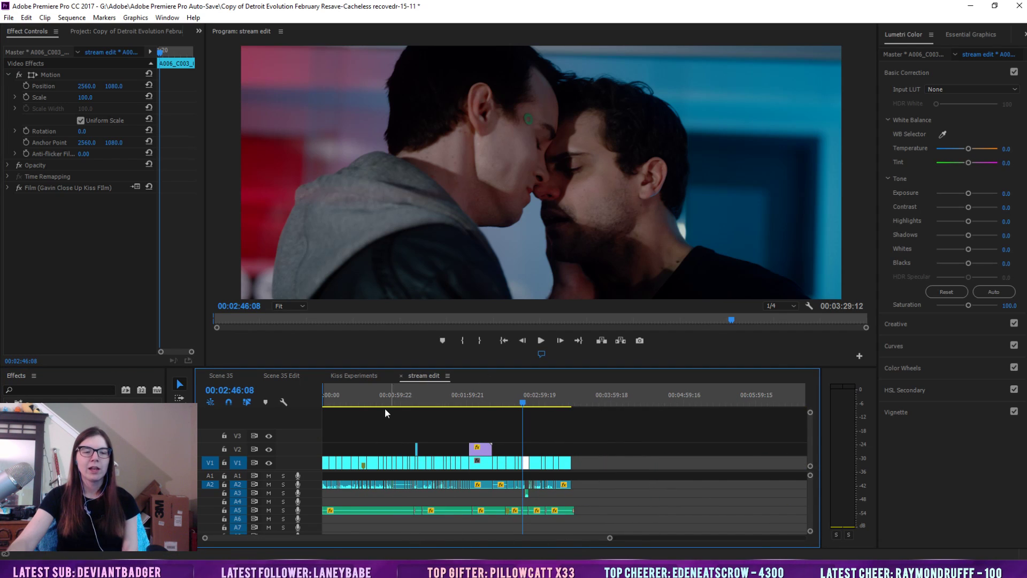
{"action": "left_click", "coordinate": [446, 405]}
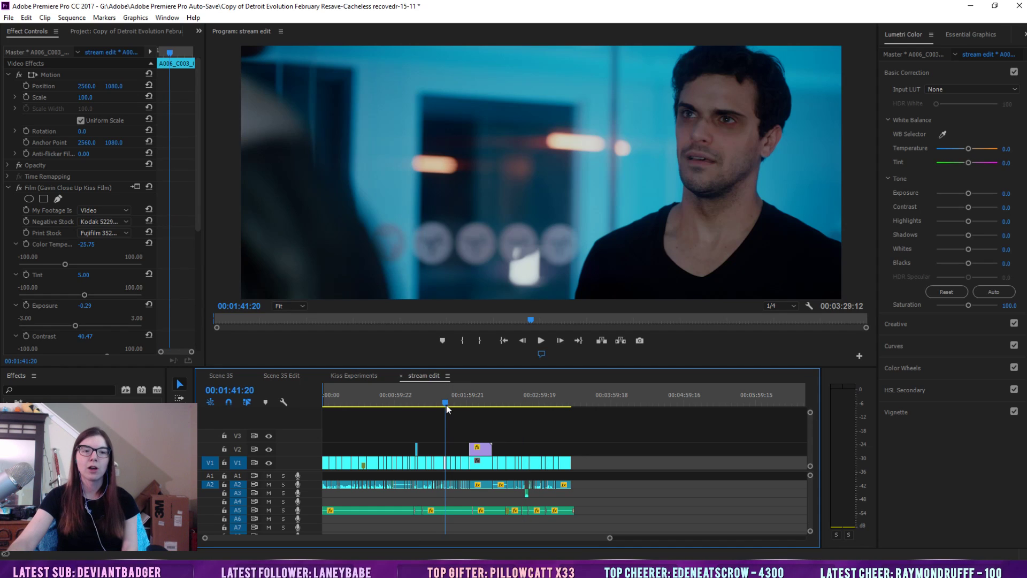
{"action": "left_click", "coordinate": [402, 402]}
{"action": "left_click", "coordinate": [531, 402]}
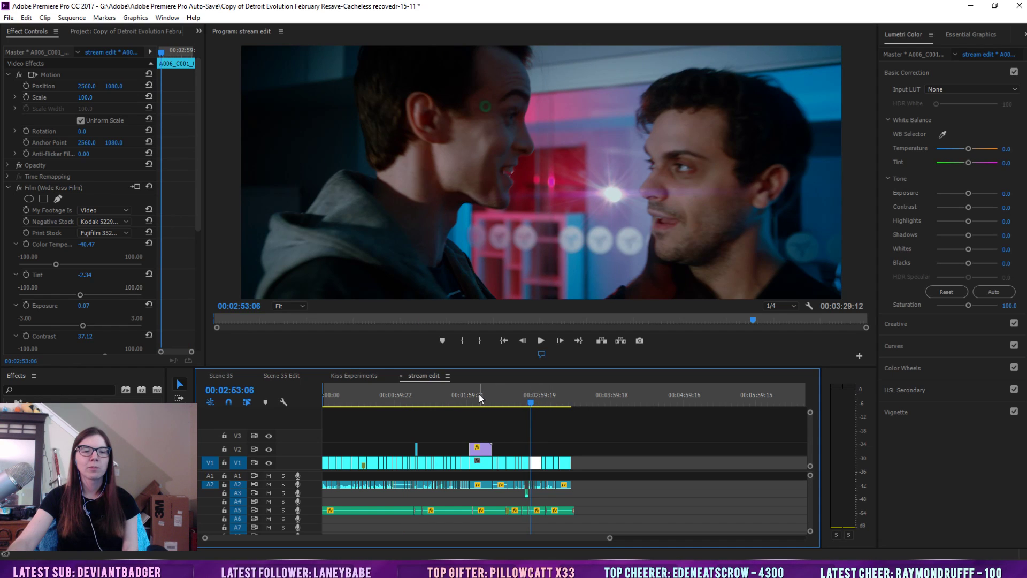
{"action": "left_click", "coordinate": [603, 394]}
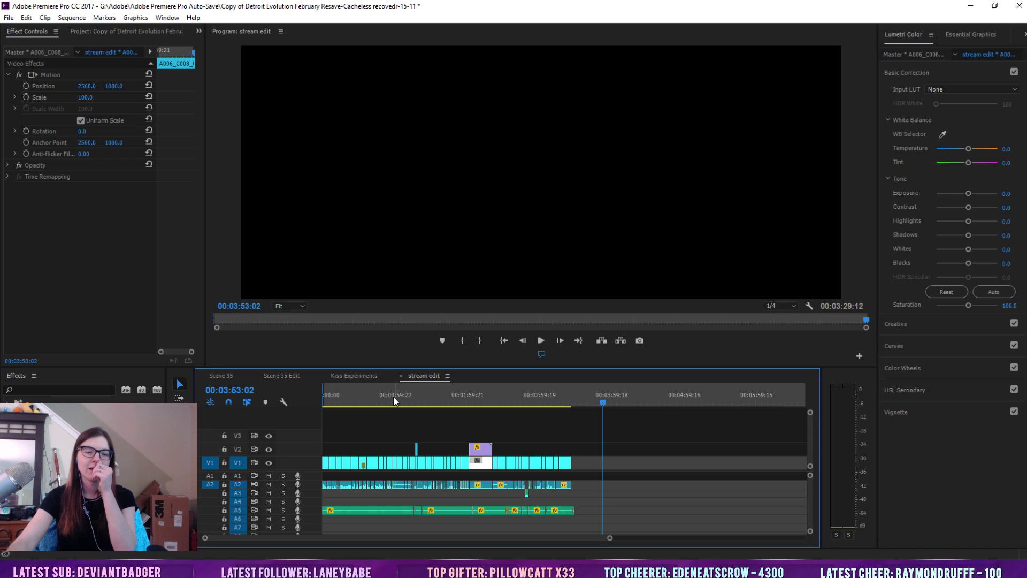
{"action": "left_click_drag", "start_coordinate": [610, 537], "coordinate": [225, 538]}
{"action": "left_click", "coordinate": [435, 403]}
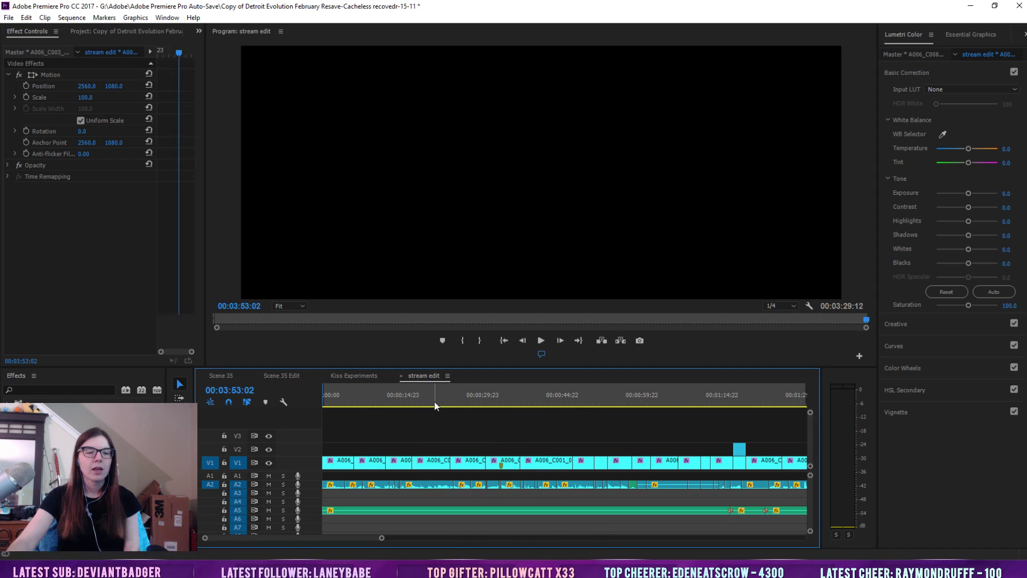
Open the Scene 35 sequence and move the playhead to 01:20:12:10, just before a group of takes
{"action": "left_click", "coordinate": [288, 375]}
{"action": "left_click", "coordinate": [217, 375]}
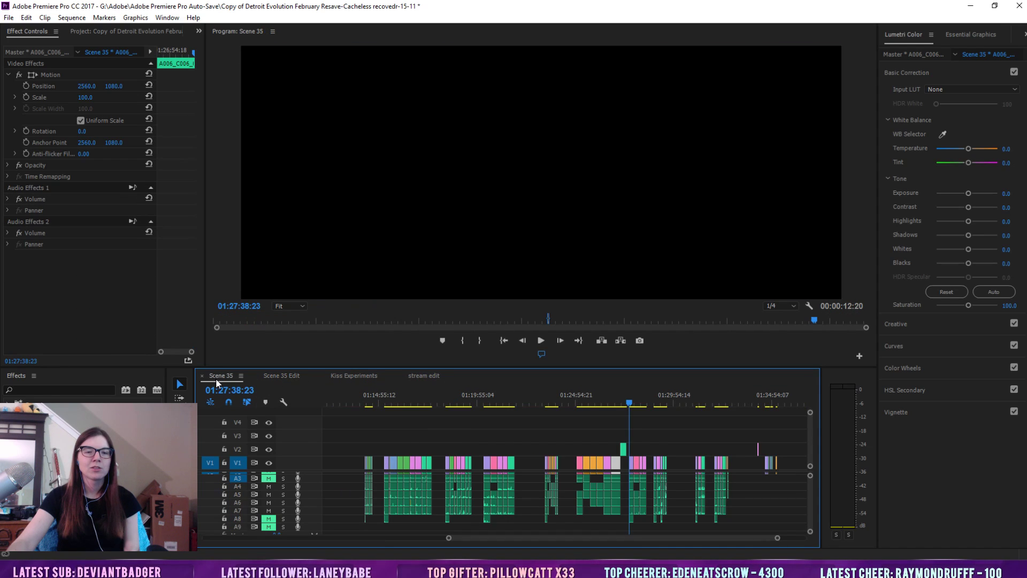
{"action": "left_click", "coordinate": [482, 403]}
{"action": "left_click_drag", "start_coordinate": [483, 401], "coordinate": [483, 401]}
{"action": "left_click_drag", "start_coordinate": [448, 538], "coordinate": [669, 538]}
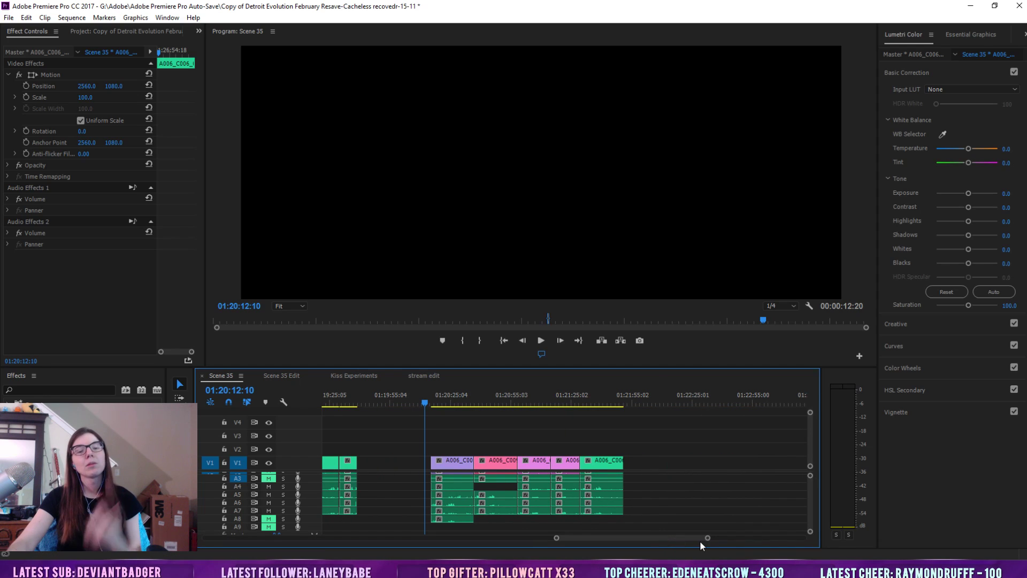
Play the start of the wide take of the man in the black T-shirt from 01:20:15:12
{"action": "left_click_drag", "start_coordinate": [708, 538], "coordinate": [713, 538]}
{"action": "left_click_drag", "start_coordinate": [688, 538], "coordinate": [687, 537]}
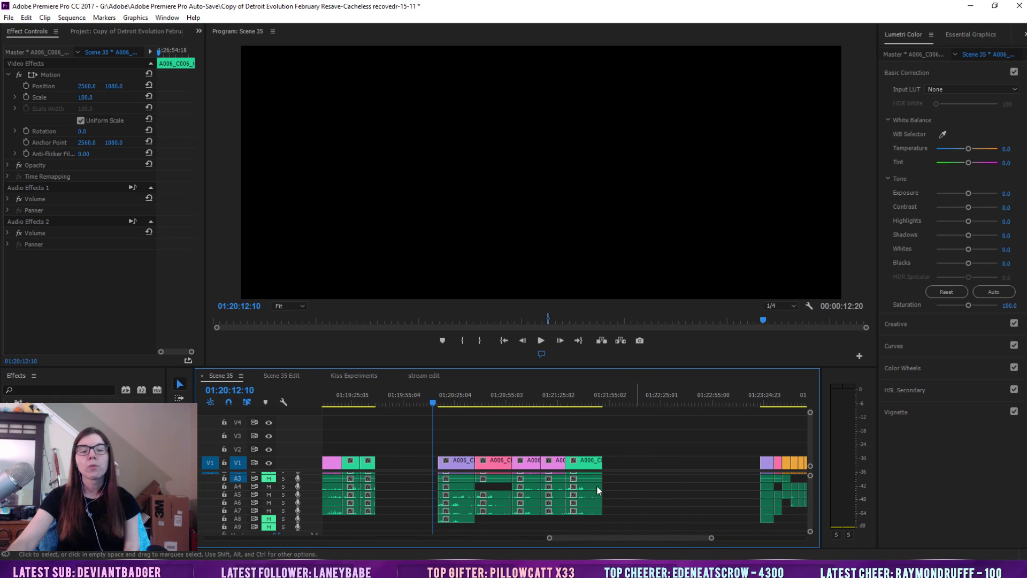
{"action": "left_click", "coordinate": [434, 403]}
{"action": "left_click_drag", "start_coordinate": [436, 403], "coordinate": [439, 403]}
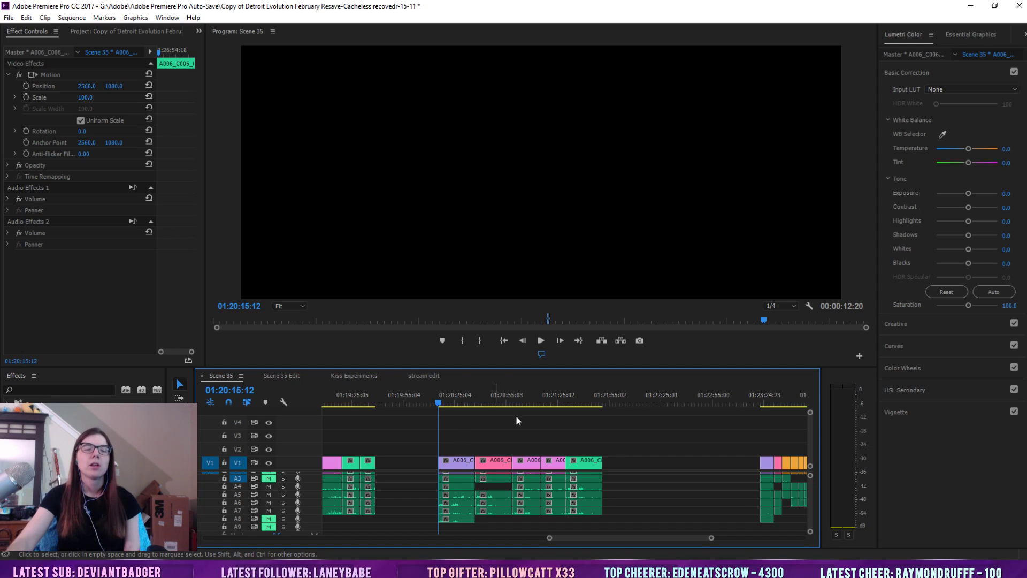
{"action": "left_click", "coordinate": [541, 340]}
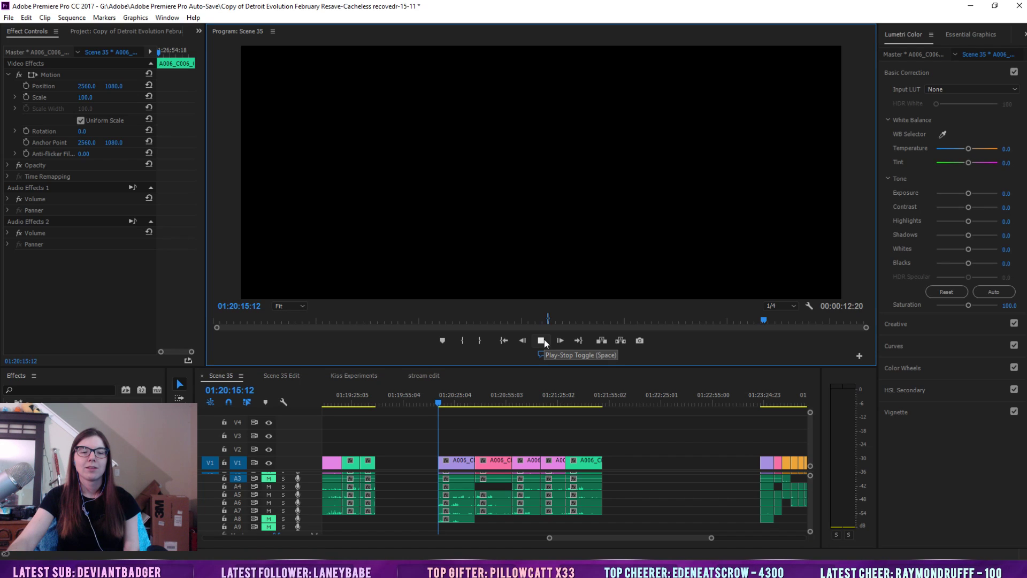
{"action": "left_click", "coordinate": [418, 402]}
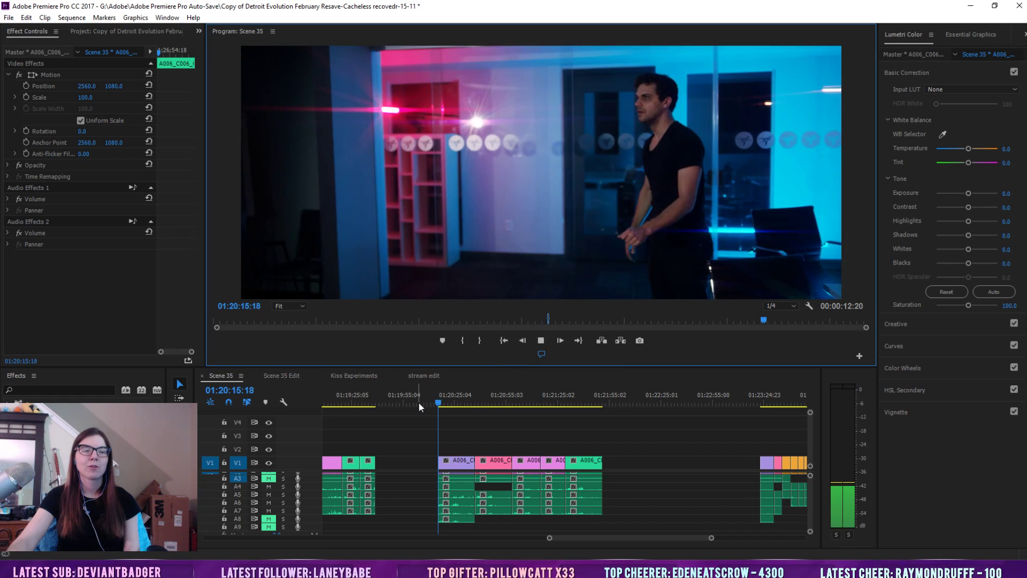
{"action": "key", "text": "space"}
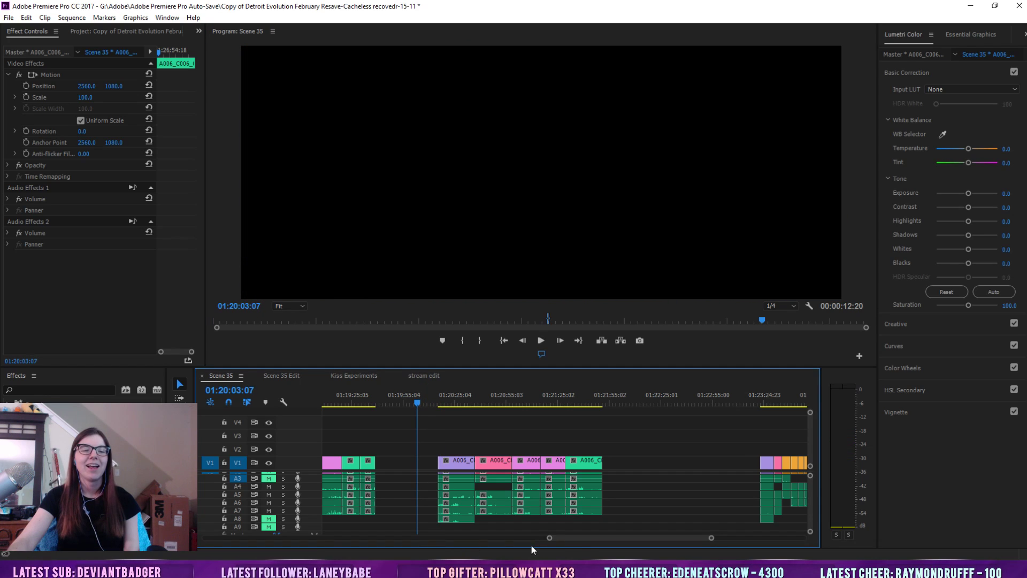
Briefly play the first take in the preceding clip group and return the playhead to 01:18:20:00
{"action": "scroll", "coordinate": [578, 540], "scroll_direction": "left", "scroll_amount": 5}
{"action": "scroll", "coordinate": [563, 540], "scroll_direction": "right", "scroll_amount": 5}
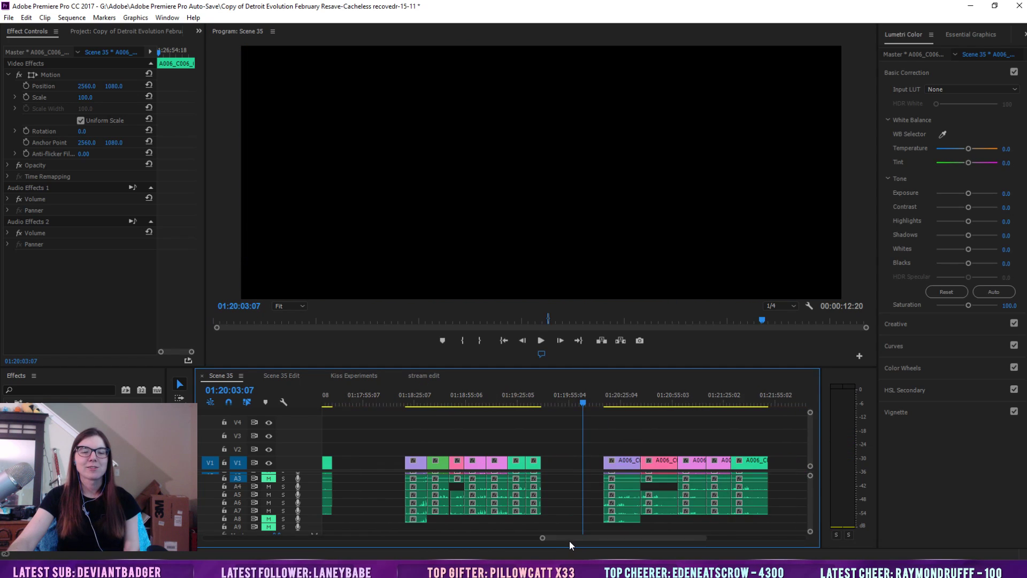
{"action": "left_click", "coordinate": [406, 402]}
{"action": "key", "text": "space"}
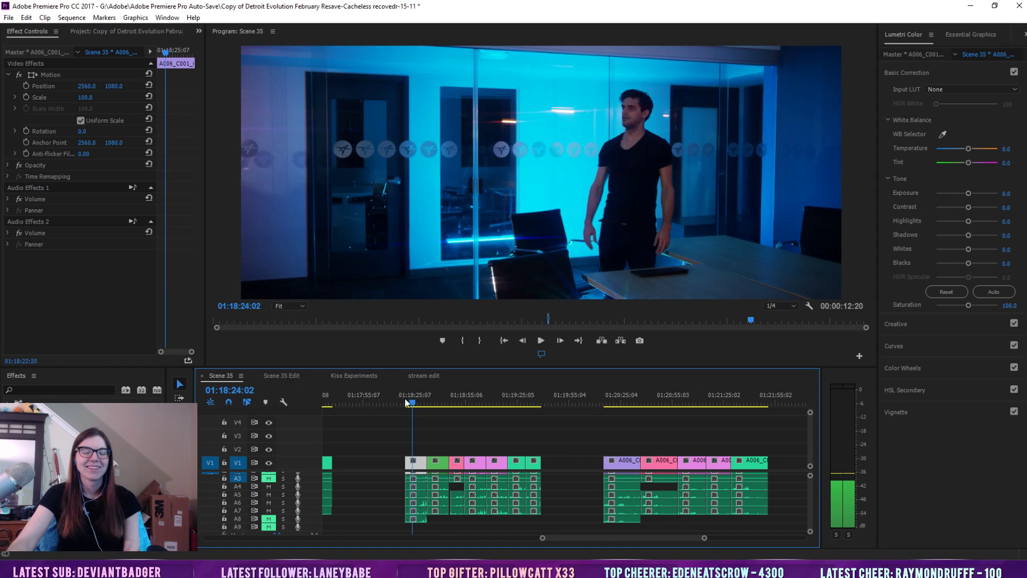
{"action": "left_click", "coordinate": [405, 401]}
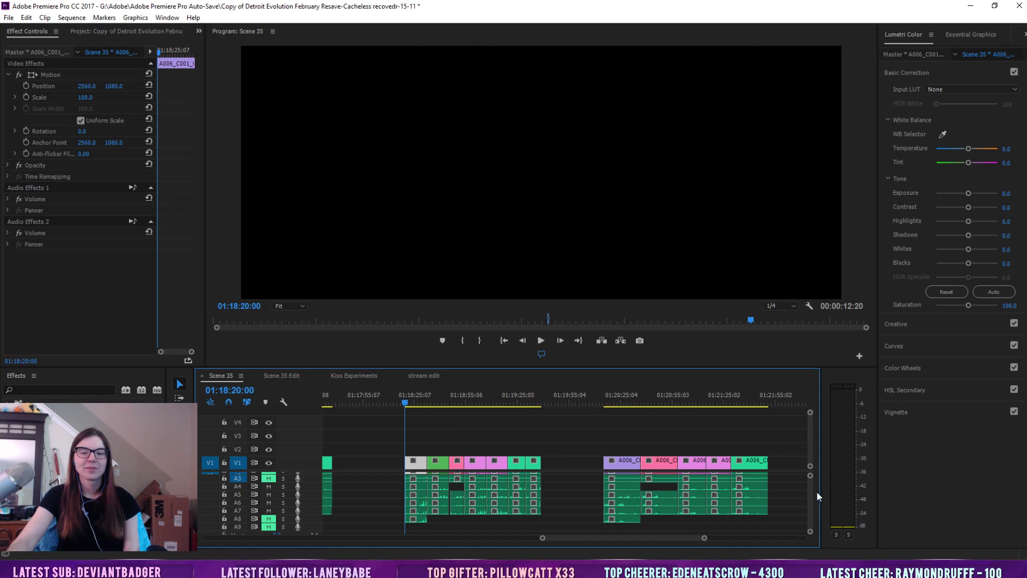
Play the wide take of the man in the black T-shirt in Scene 35 from 01:18:20:00
{"action": "scroll", "coordinate": [813, 490], "scroll_direction": "up", "scroll_amount": 1}
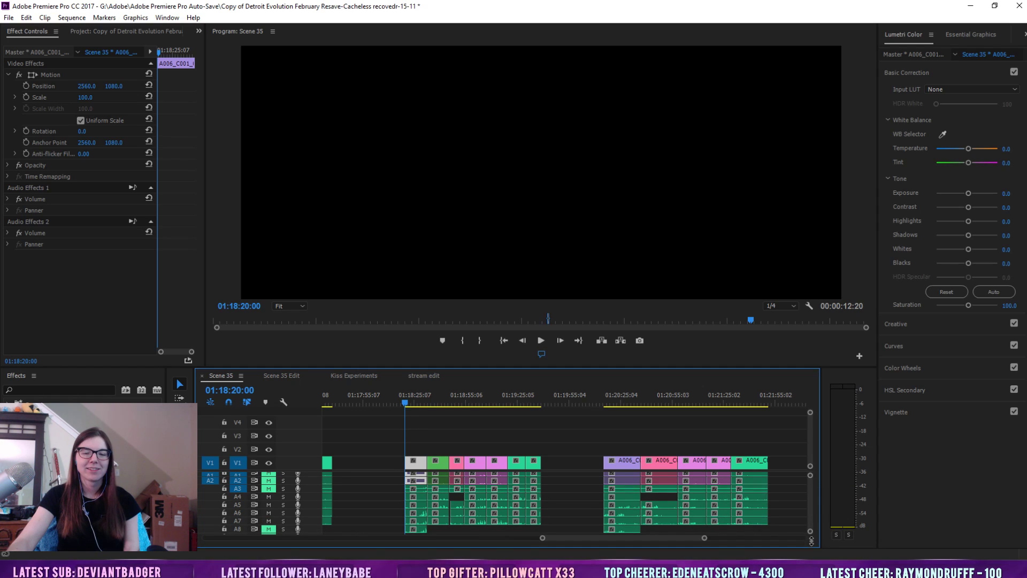
{"action": "left_click", "coordinate": [555, 444]}
{"action": "key", "text": "space"}
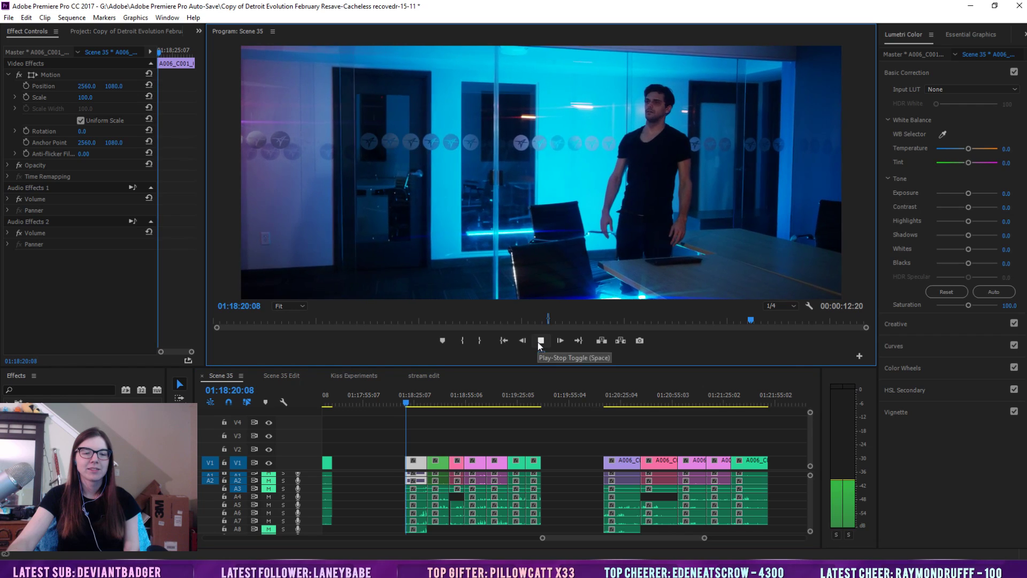
{"action": "left_click", "coordinate": [554, 442]}
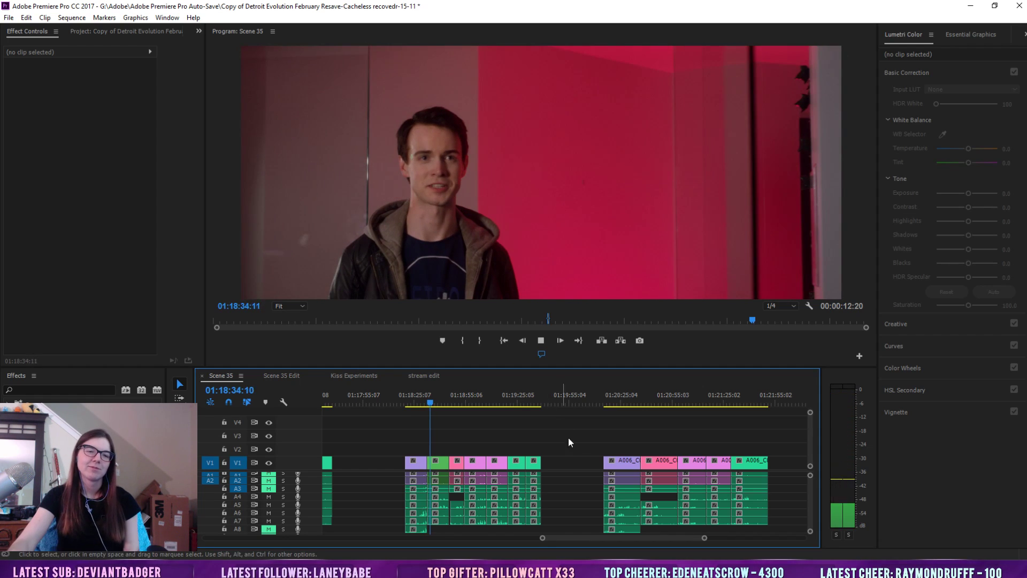
Play more of the take of the man in the hooded leather jacket and park the playhead in the gap at 01:19:48:20
{"action": "left_click", "coordinate": [541, 343]}
{"action": "left_click", "coordinate": [541, 342]}
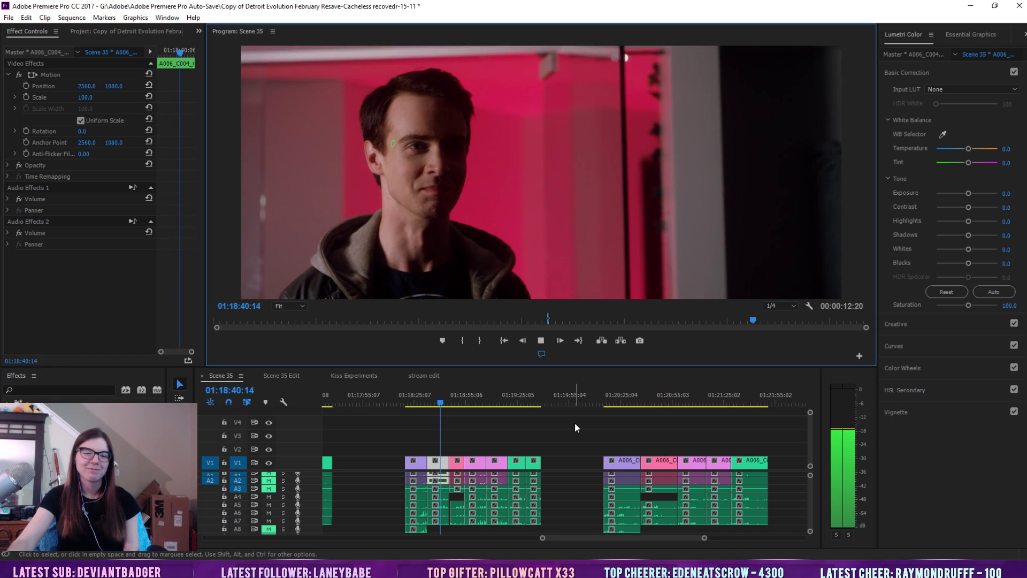
{"action": "left_click", "coordinate": [559, 401]}
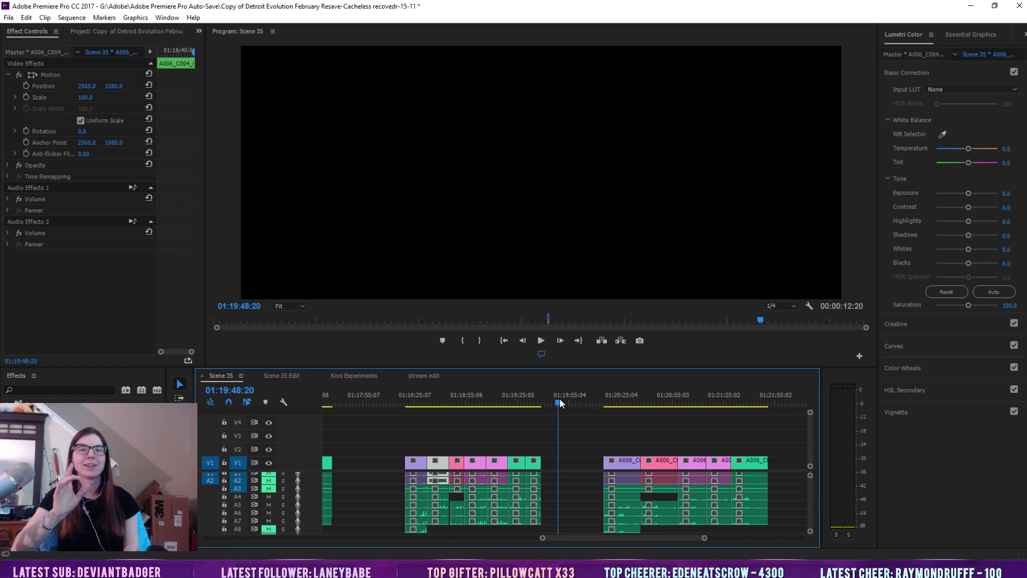
Play the profile take A006_C009 of the man in the black T-shirt from 01:18:46:07 and park the playhead at 01:19:41:23
{"action": "left_click", "coordinate": [455, 394]}
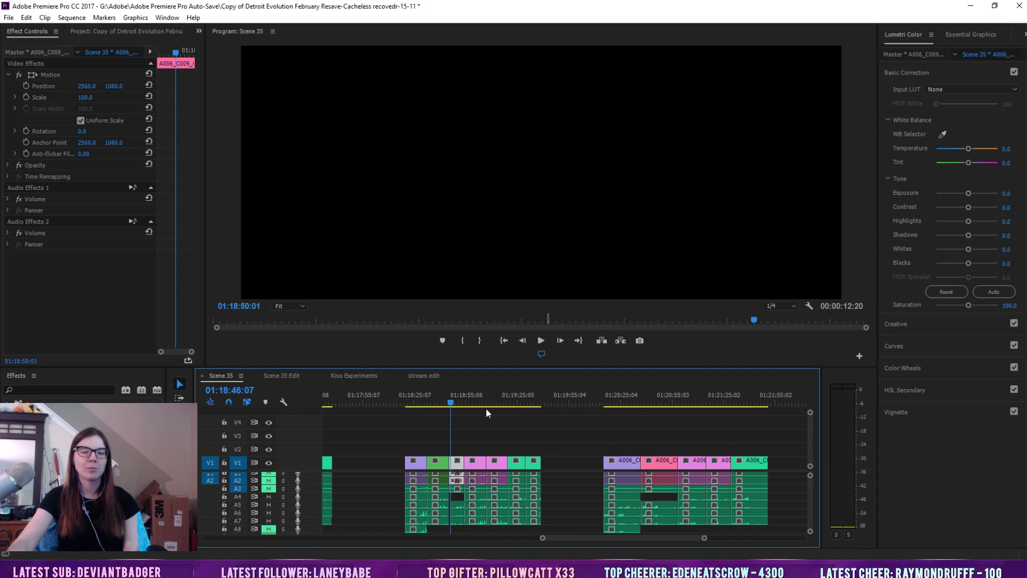
{"action": "left_click", "coordinate": [505, 422]}
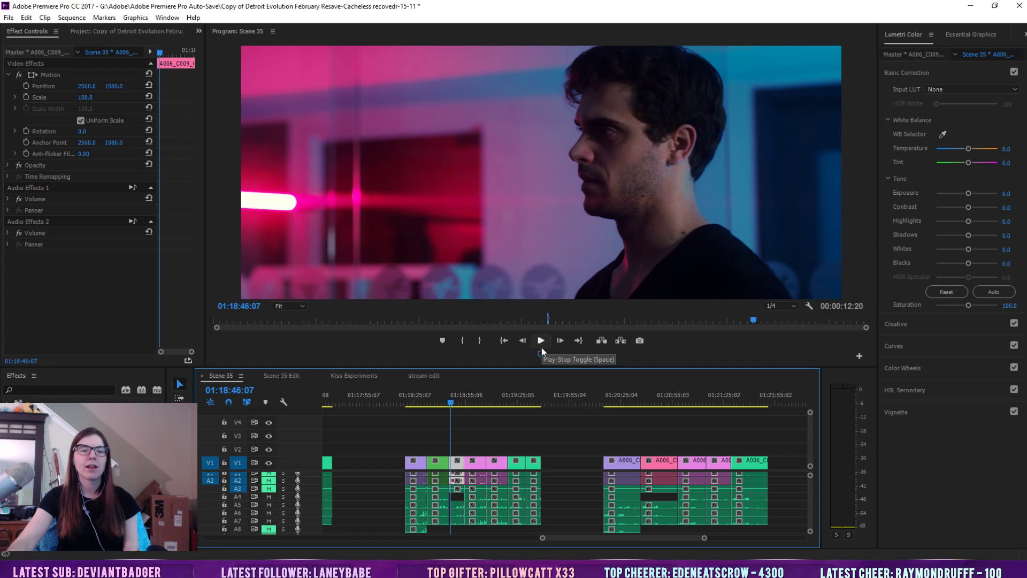
{"action": "left_click", "coordinate": [541, 341]}
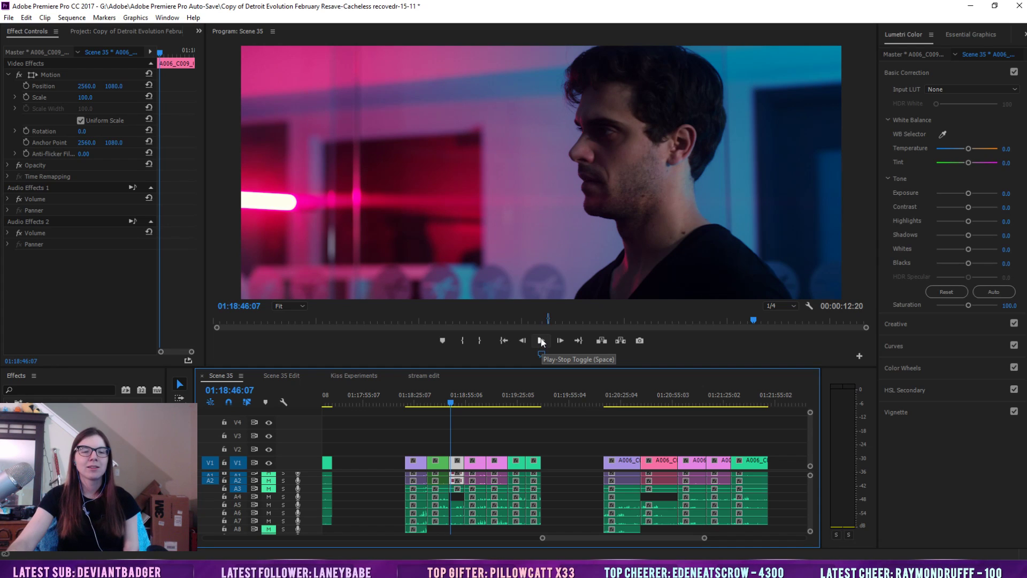
{"action": "left_click", "coordinate": [541, 341]}
{"action": "left_click", "coordinate": [542, 341]}
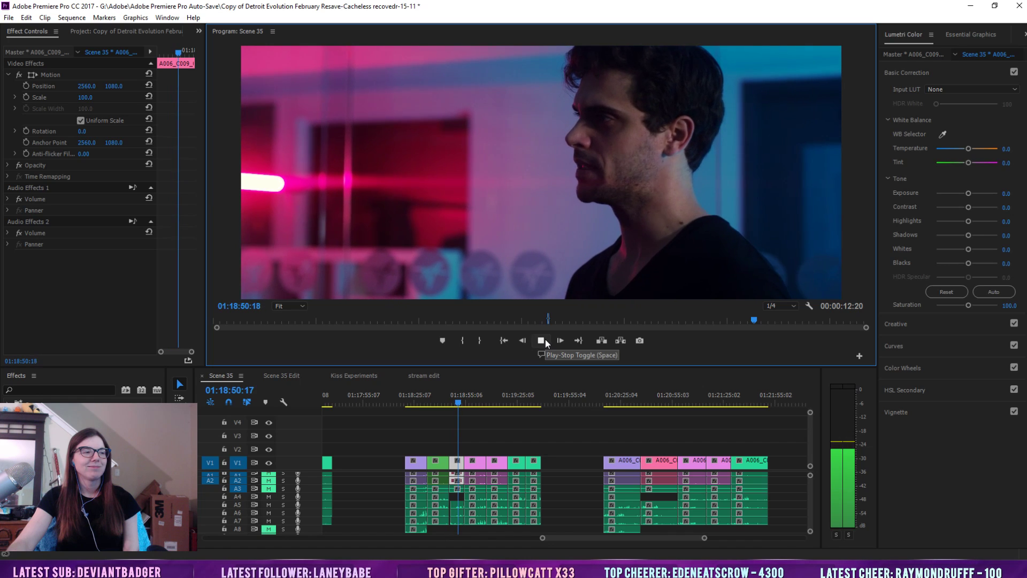
{"action": "left_click", "coordinate": [547, 398]}
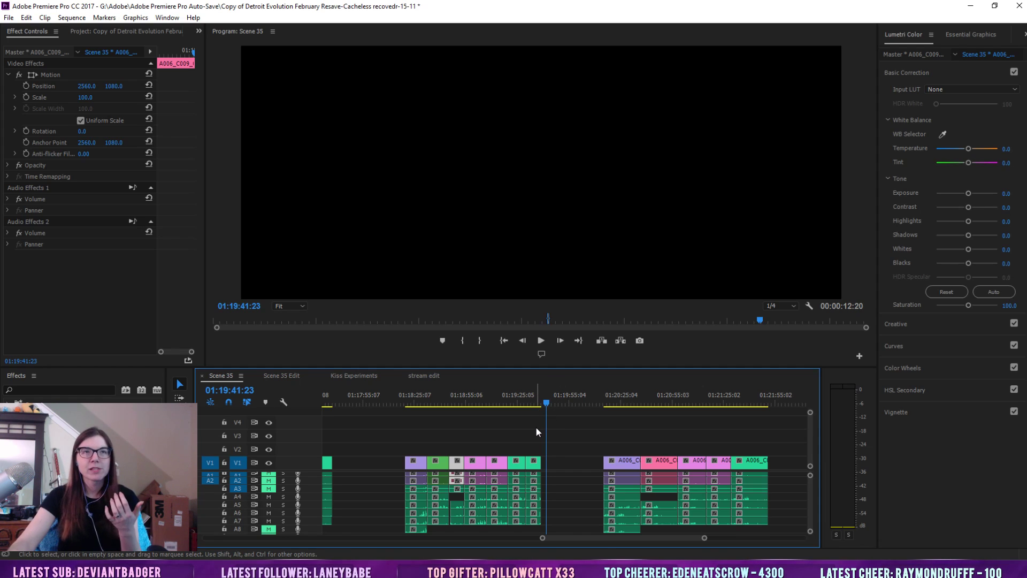
Play the frontal close-up take A006_C003 from 01:18:55:16 and move the playhead to the gap at 01:19:45:17
{"action": "left_click", "coordinate": [468, 401]}
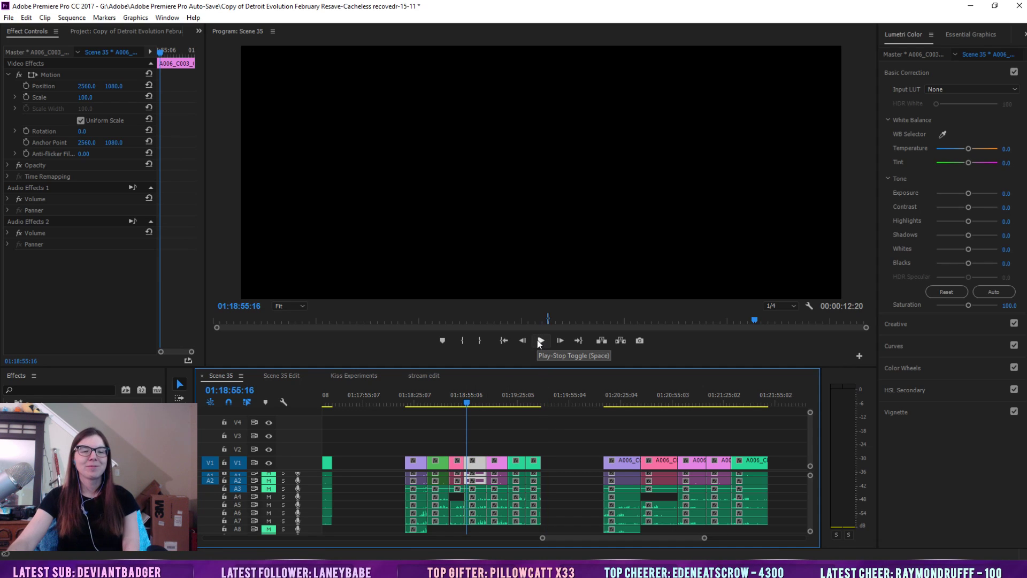
{"action": "left_click", "coordinate": [540, 341]}
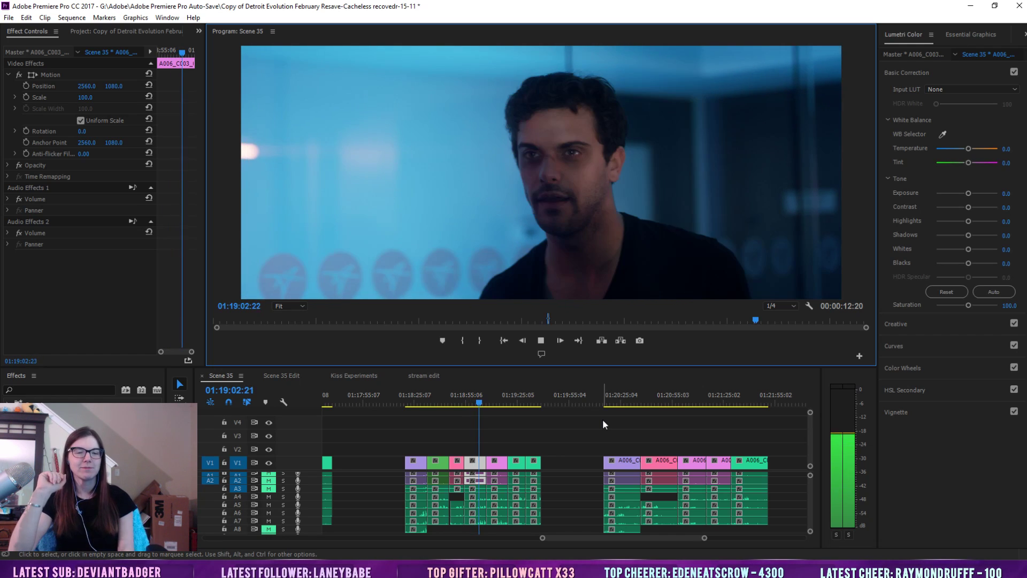
{"action": "left_click", "coordinate": [553, 397]}
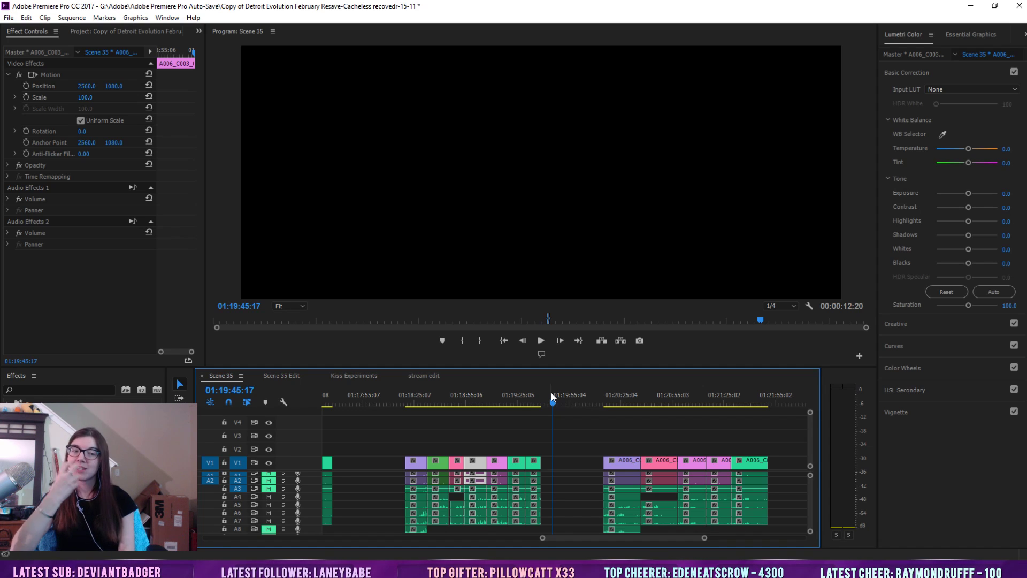
Compare frames of the wide take and the frontal close-up at 01:19:04:18, and leave the playhead after the clip group at 01:19:40:09
{"action": "left_click", "coordinate": [422, 395]}
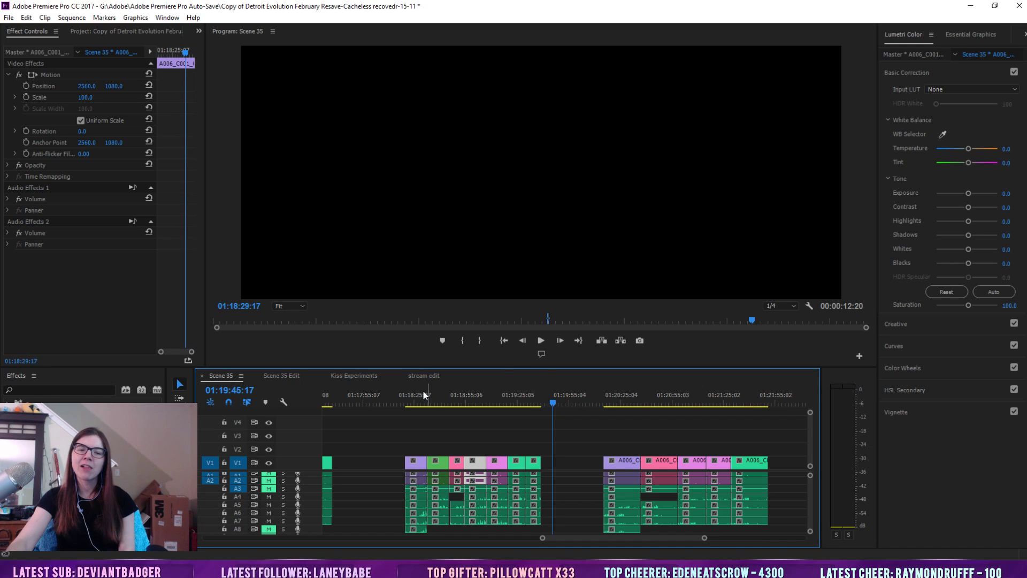
{"action": "key", "text": "space"}
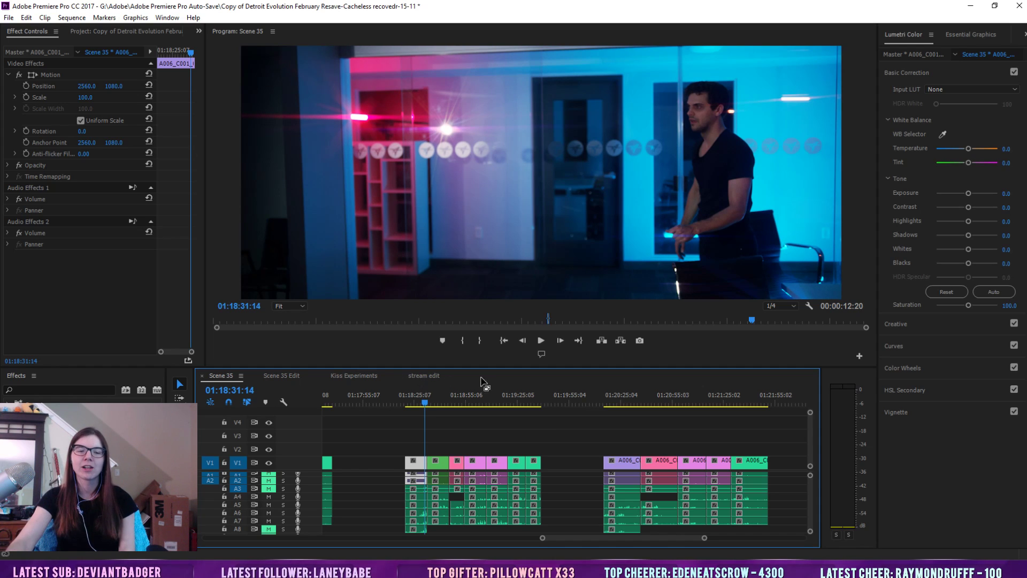
{"action": "left_click", "coordinate": [492, 395]}
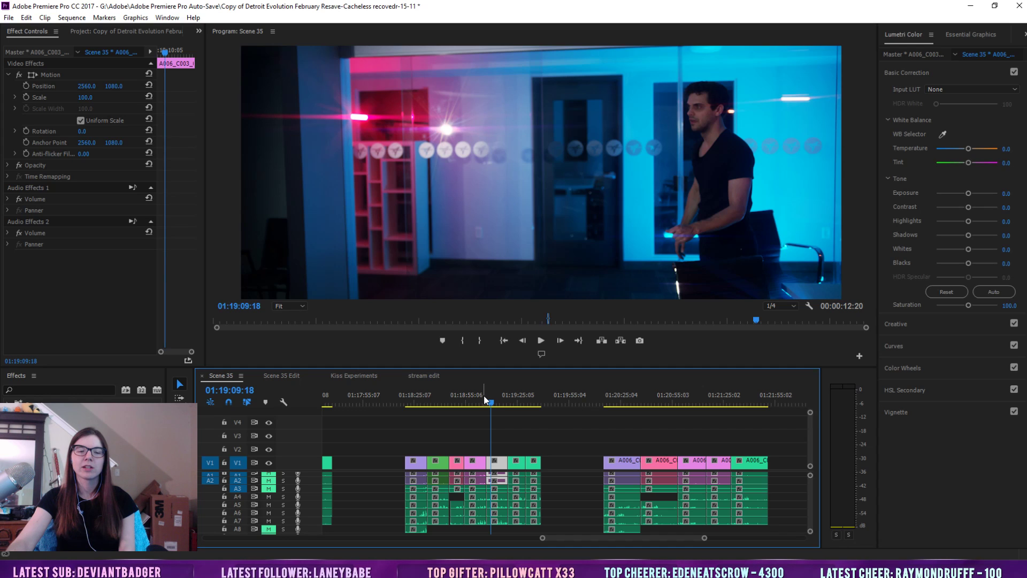
{"action": "left_click", "coordinate": [484, 396]}
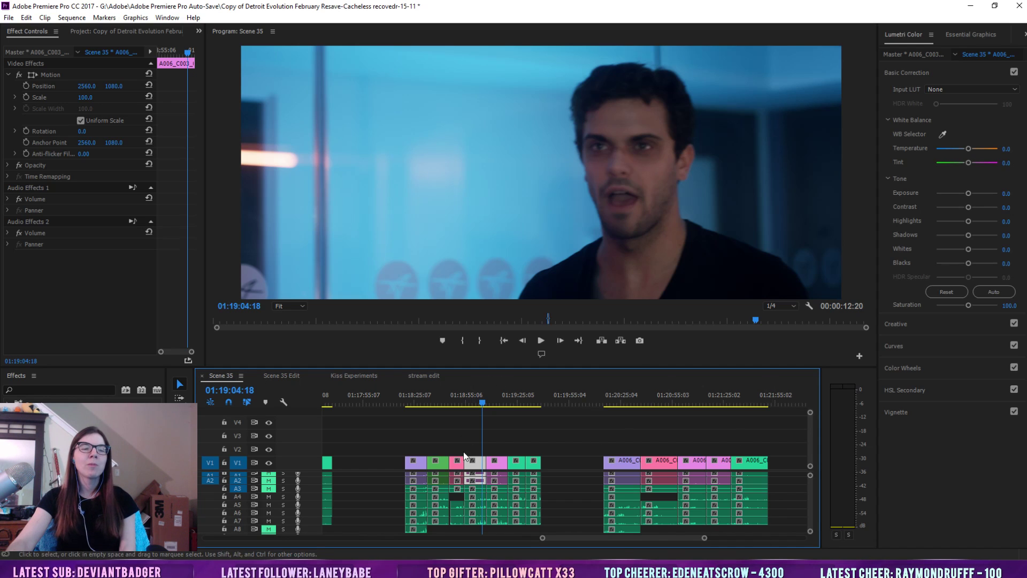
{"action": "left_click", "coordinate": [549, 400]}
{"action": "left_click", "coordinate": [559, 422]}
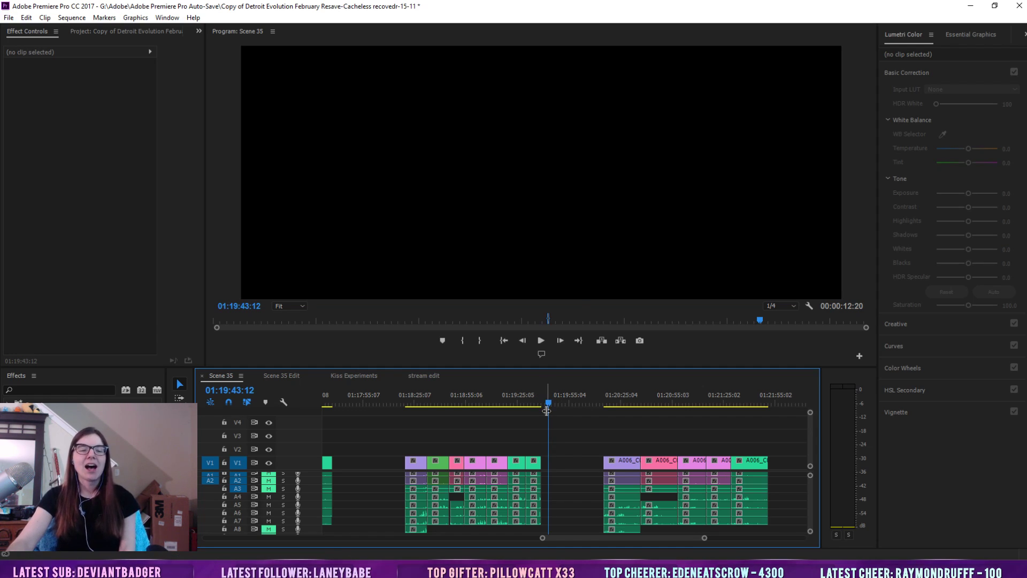
{"action": "left_click_drag", "start_coordinate": [547, 403], "coordinate": [544, 402]}
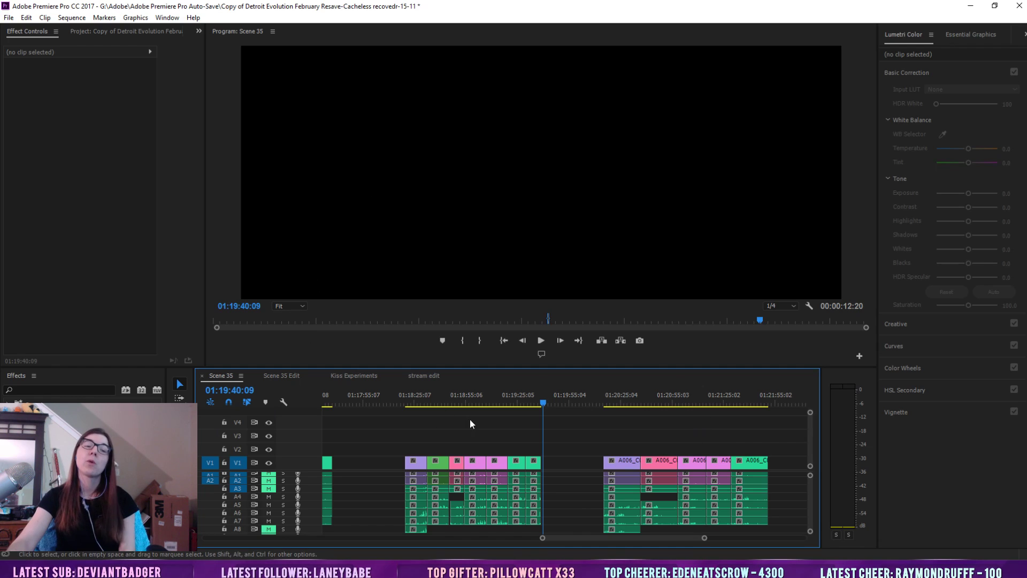
Open the Scene 35 Edit sequence and play the cut from the close-up at 00:01:30:07 into the wide two-shot, stopping at 00:01:34:04
{"action": "left_click", "coordinate": [282, 376]}
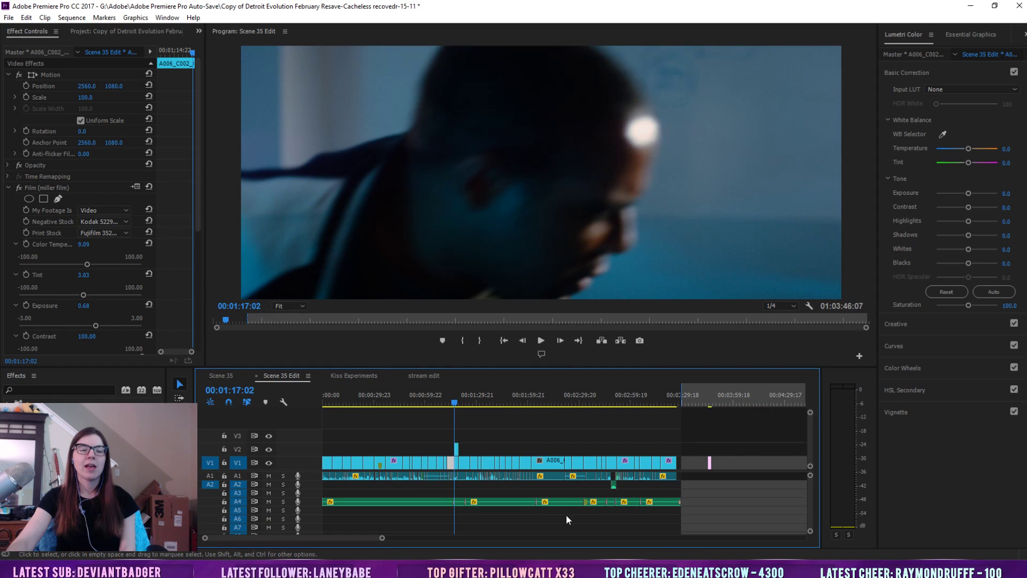
{"action": "left_click", "coordinate": [481, 400]}
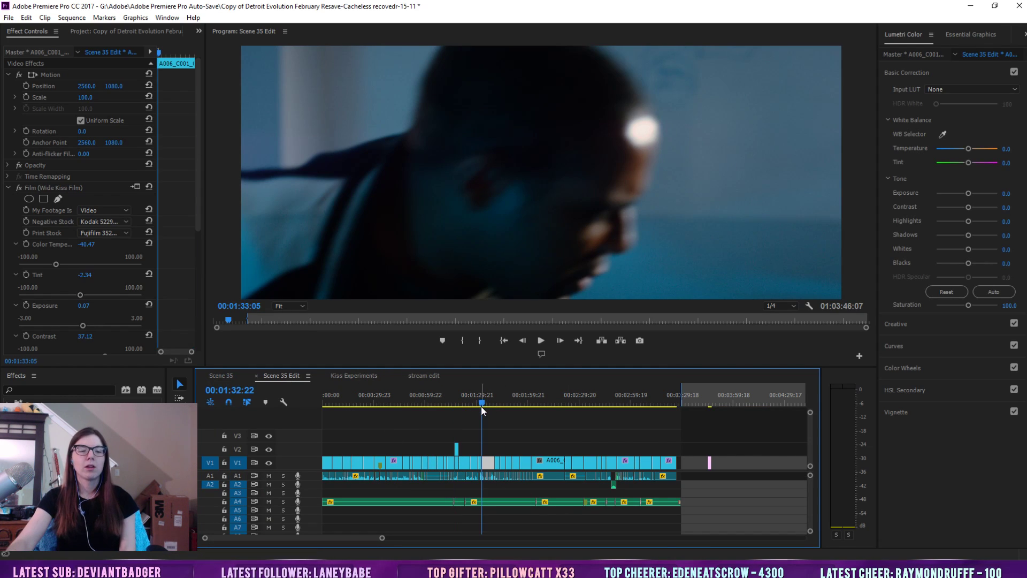
{"action": "left_click_drag", "start_coordinate": [382, 538], "coordinate": [289, 540]}
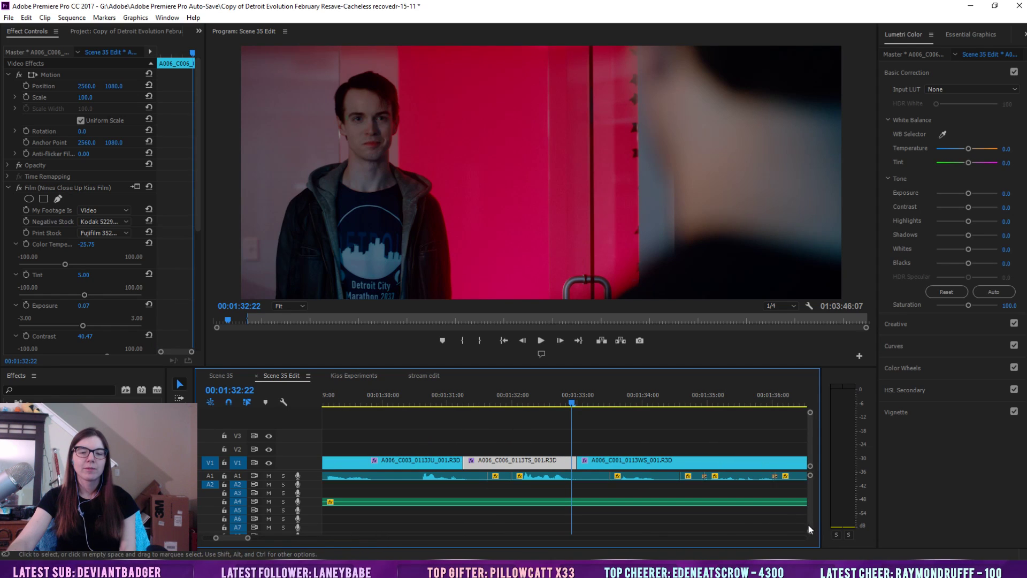
{"action": "left_click_drag", "start_coordinate": [572, 402], "coordinate": [402, 400]}
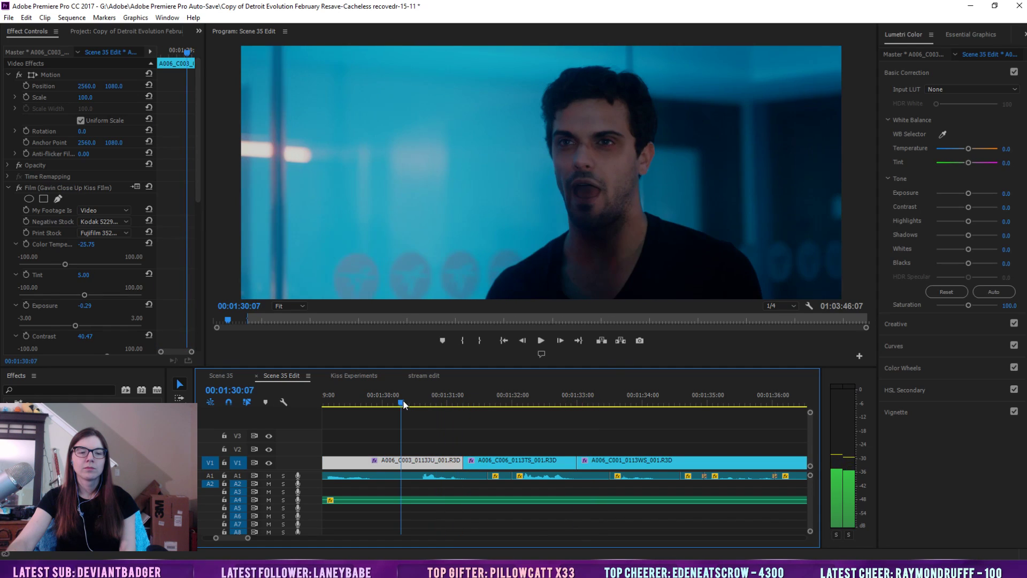
{"action": "left_click", "coordinate": [533, 341]}
{"action": "left_click", "coordinate": [691, 431]}
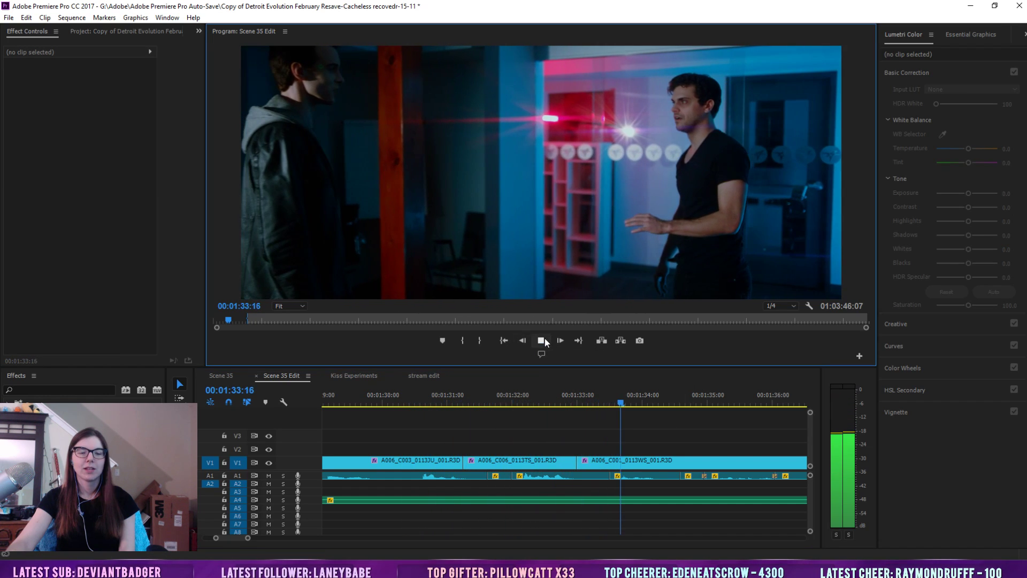
{"action": "left_click", "coordinate": [542, 340]}
{"action": "left_click", "coordinate": [626, 461]}
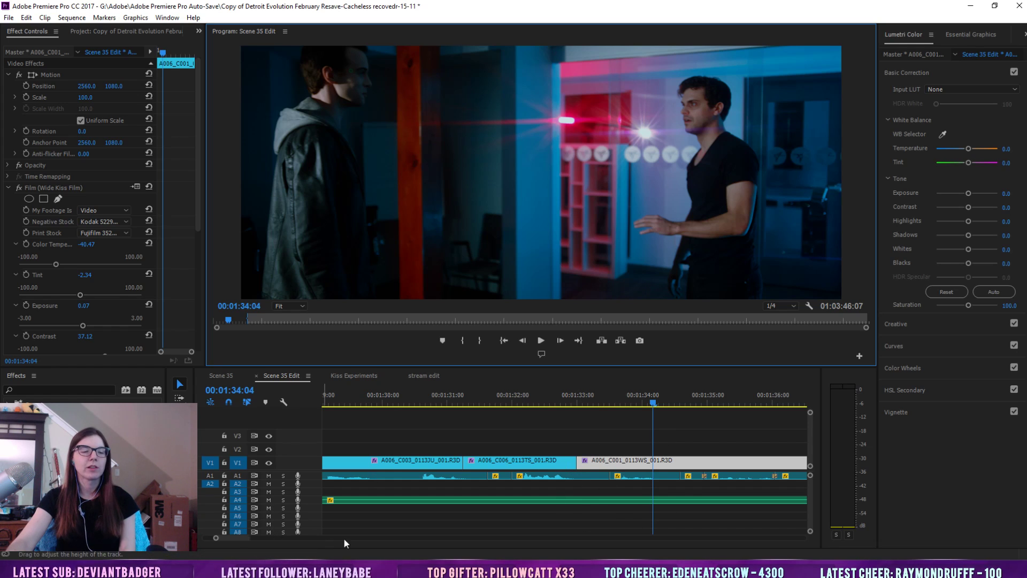
Enlarge the Audio 1 track to show its waveforms and play the wide two-shot from 00:01:34:04 to 00:01:36:14
{"action": "left_click_drag", "start_coordinate": [248, 542], "coordinate": [293, 539]}
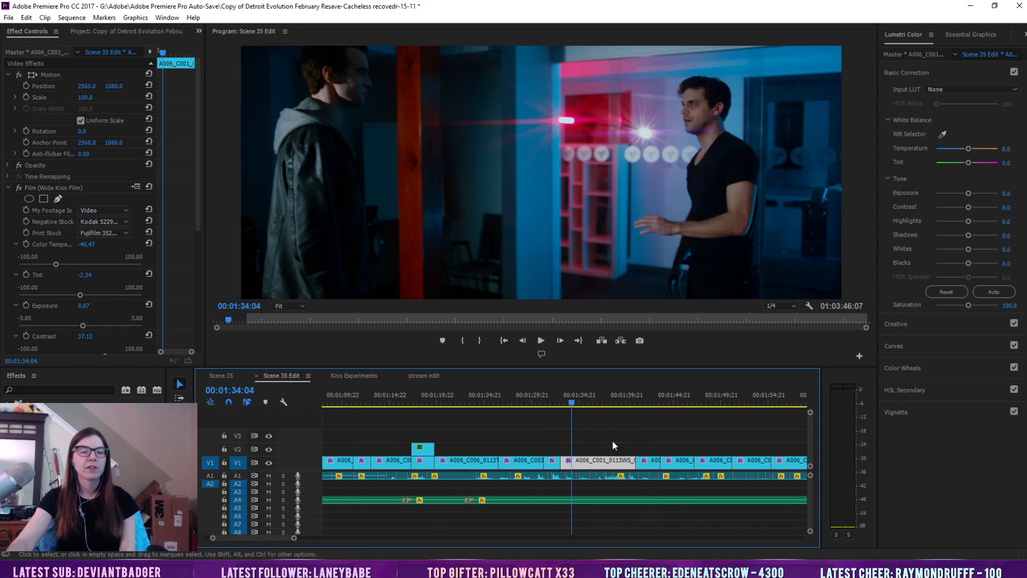
{"action": "left_click", "coordinate": [624, 433]}
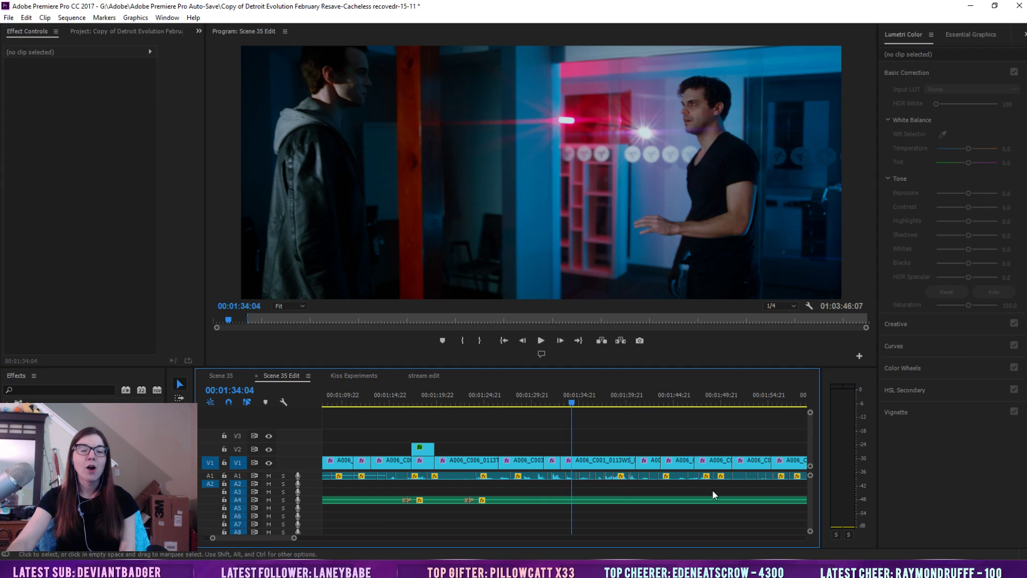
{"action": "left_click_drag", "start_coordinate": [293, 538], "coordinate": [262, 538]}
{"action": "left_click_drag", "start_coordinate": [809, 472], "coordinate": [808, 478]}
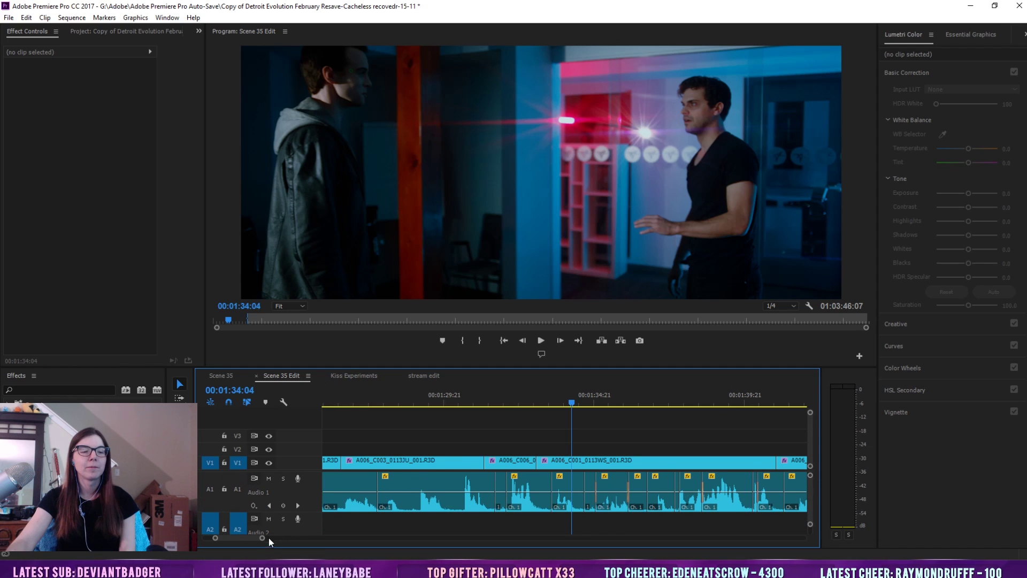
{"action": "left_click_drag", "start_coordinate": [262, 538], "coordinate": [271, 539]}
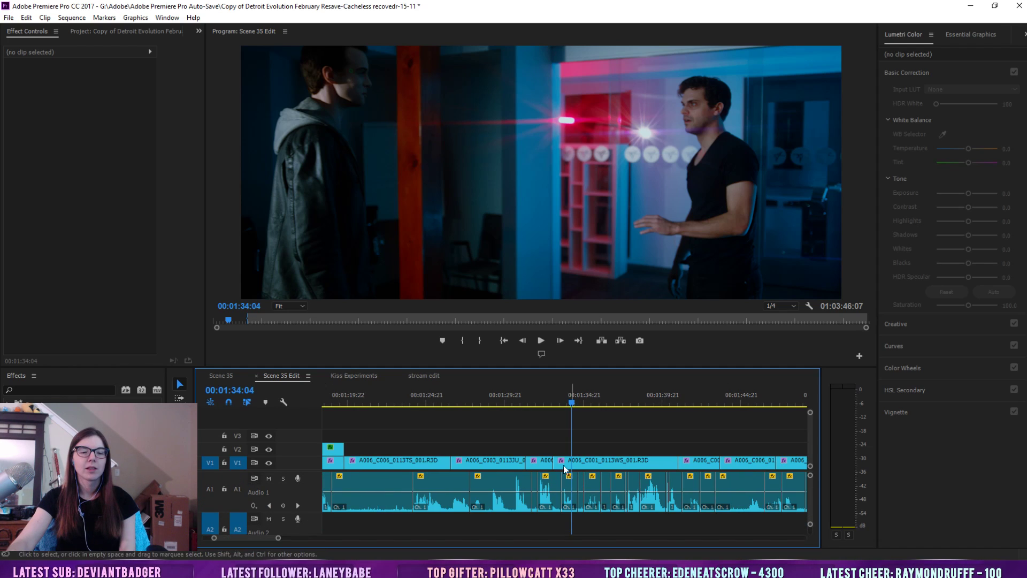
{"action": "left_click", "coordinate": [541, 340]}
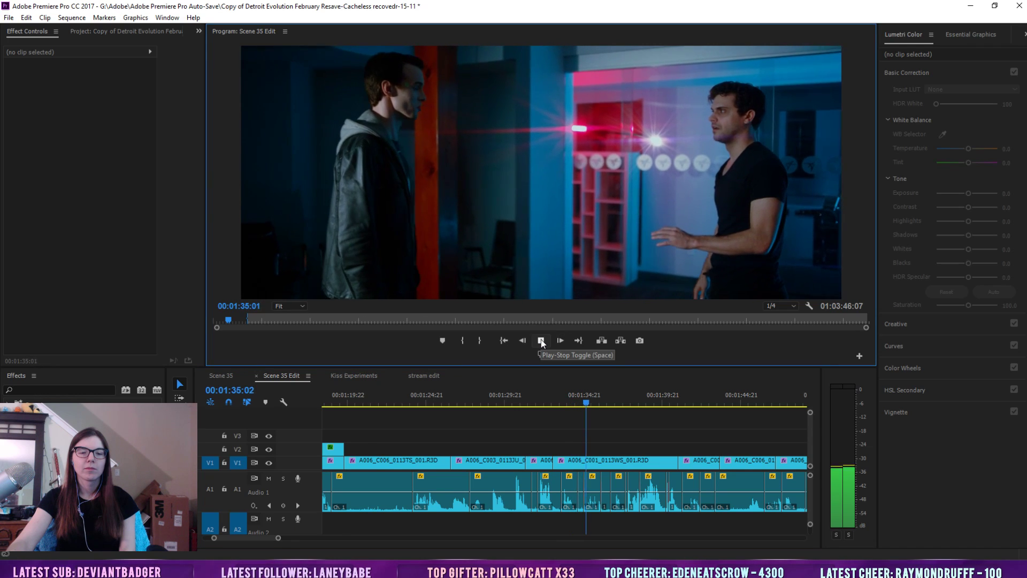
{"action": "key", "text": "space"}
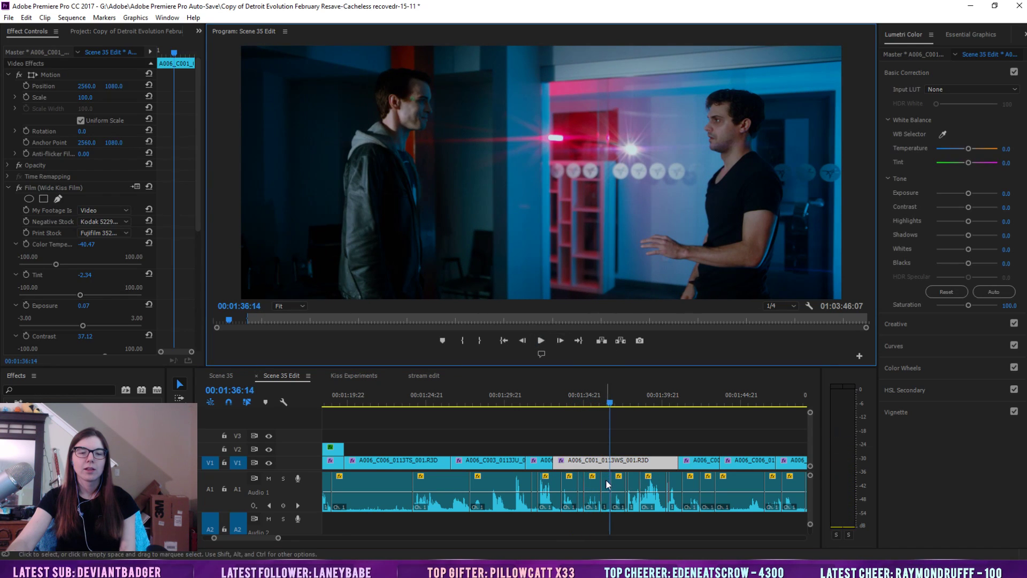
Apply a pink label colour to the Audio 1 clips from 00:01:36:14 to the end of the wide two-shot
{"action": "left_click", "coordinate": [619, 483]}
{"action": "left_click_drag", "start_coordinate": [675, 530], "coordinate": [615, 481]}
{"action": "right_click", "coordinate": [619, 485]}
{"action": "mouse_move", "coordinate": [749, 356]}
{"action": "left_click", "coordinate": [819, 409]}
{"action": "left_click", "coordinate": [725, 412]}
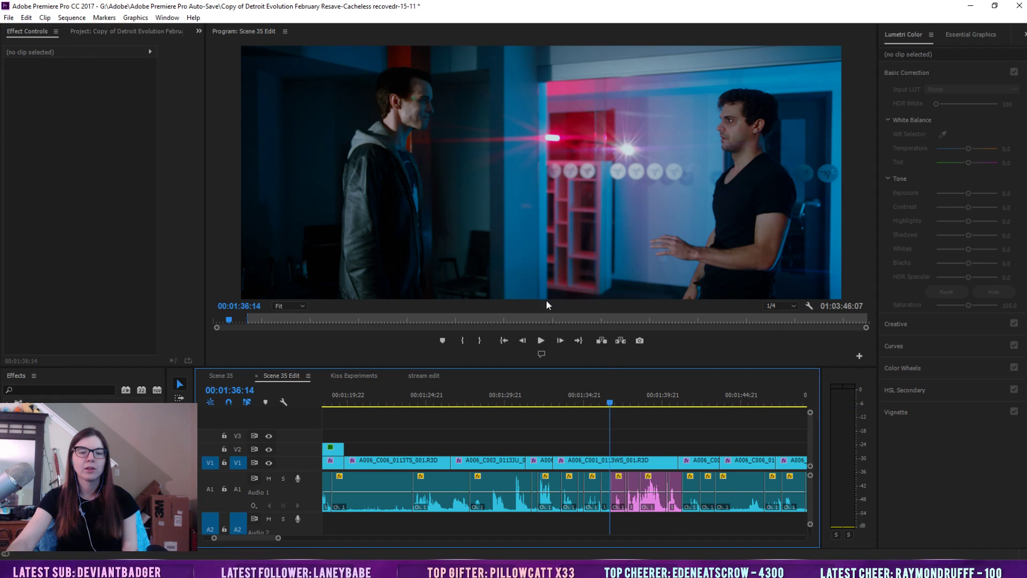
Play the pink-labelled dialogue section under the wide two-shot and set the playhead at 00:01:38:16 for a closer view of its waveforms
{"action": "left_click", "coordinate": [541, 340]}
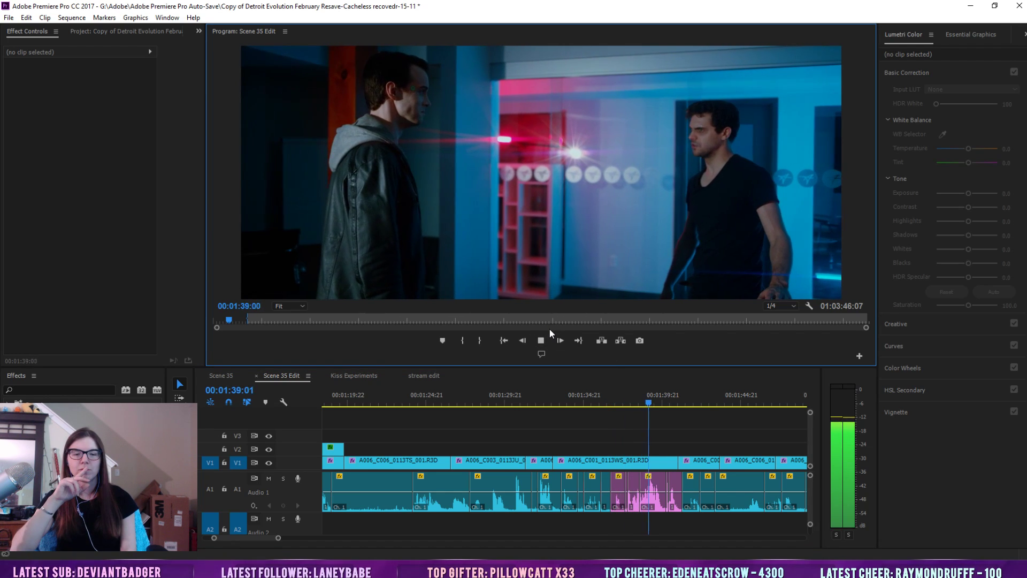
{"action": "key", "text": "space"}
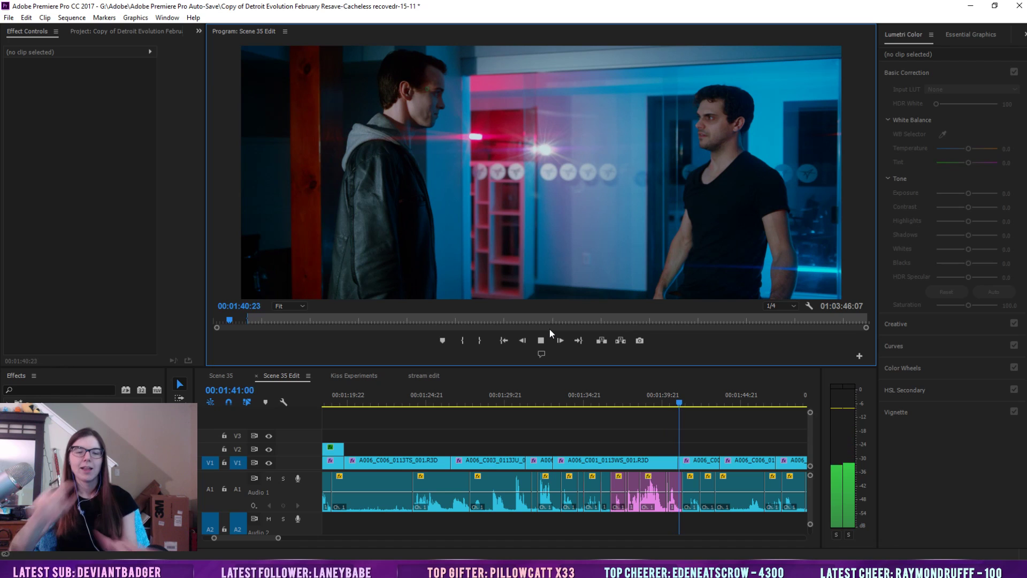
{"action": "left_click", "coordinate": [643, 402]}
{"action": "left_click_drag", "start_coordinate": [274, 542], "coordinate": [246, 539]}
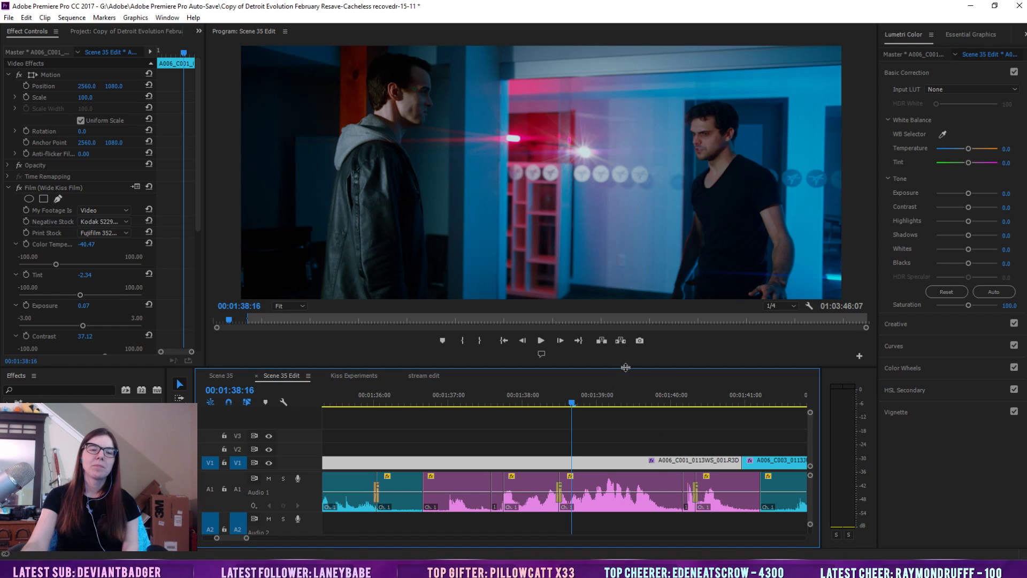
Move the first pink dialogue clip down to Audio 2 and extend its end to the end of the pink section
{"action": "left_click_drag", "start_coordinate": [625, 367], "coordinate": [617, 337]}
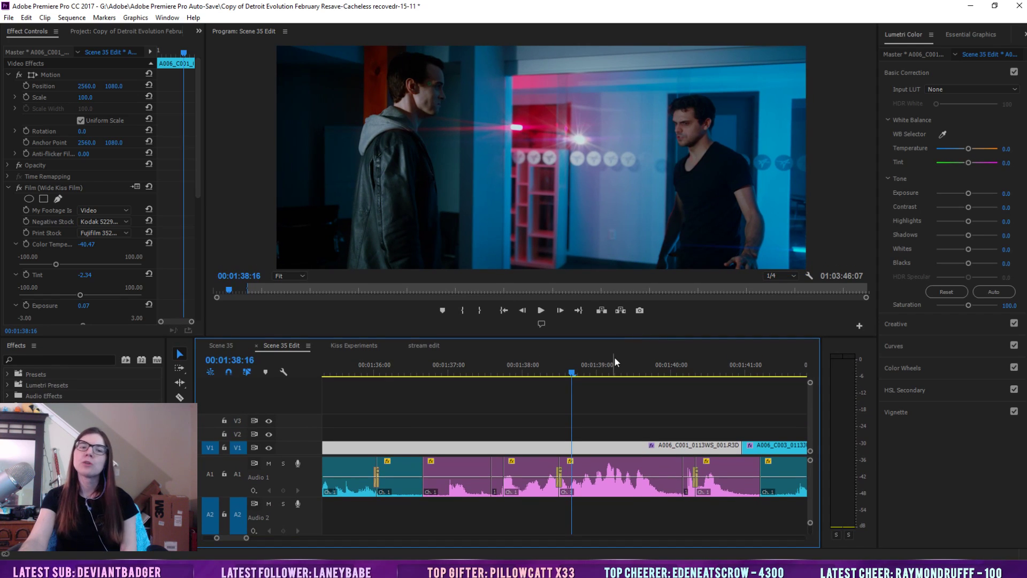
{"action": "left_click", "coordinate": [448, 361]}
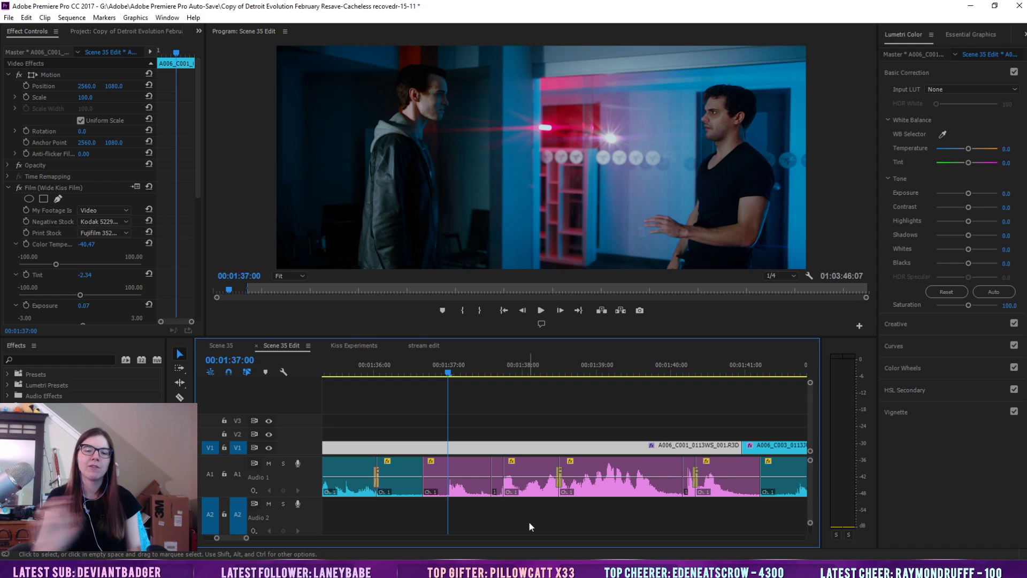
{"action": "left_click_drag", "start_coordinate": [467, 489], "coordinate": [758, 508]}
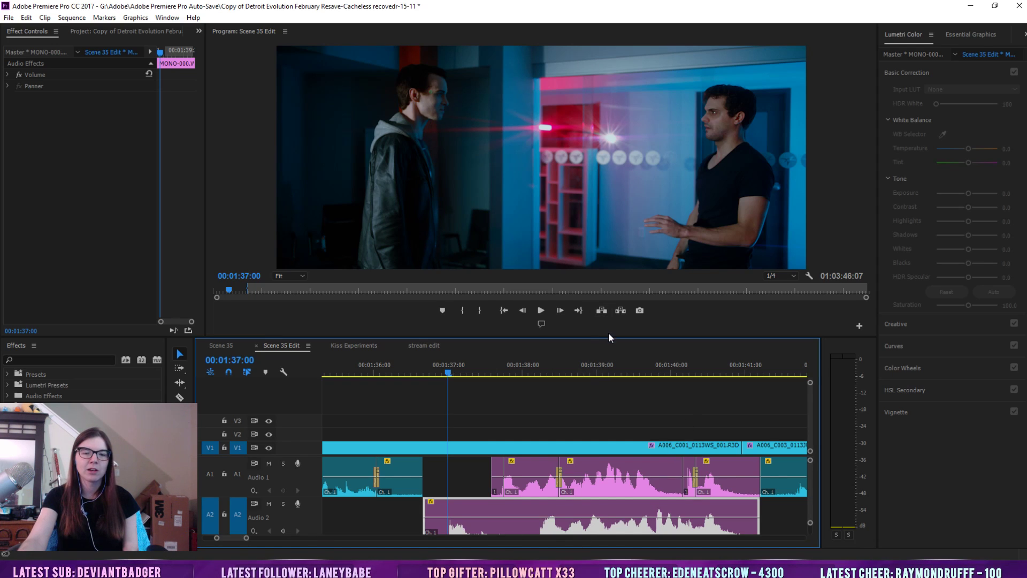
{"action": "left_click_drag", "start_coordinate": [609, 337], "coordinate": [608, 315]}
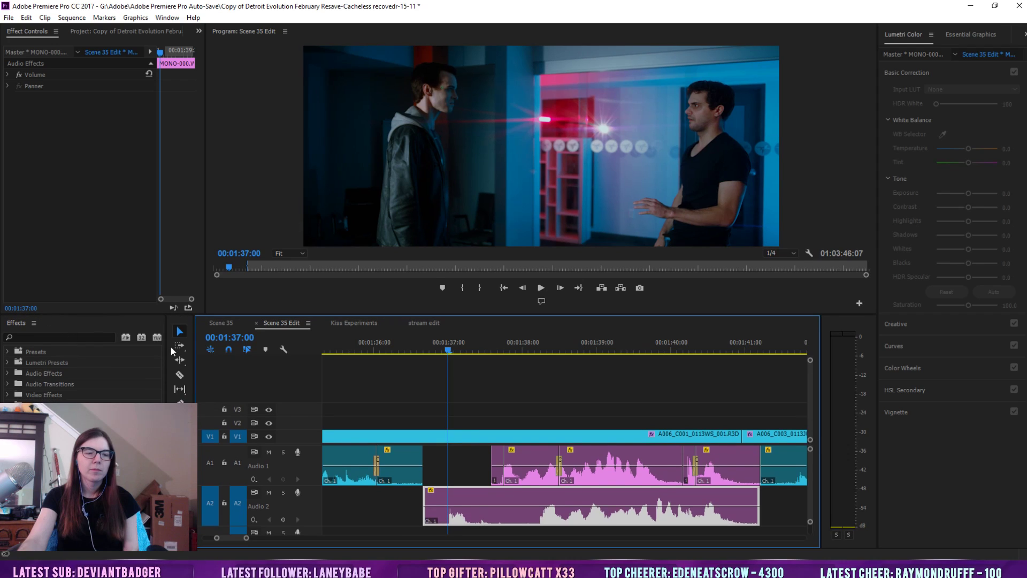
Split the Audio 2 clip at its original end point, return the first piece to Audio 1, and extend the remainder back to the pink section's start
{"action": "left_click", "coordinate": [179, 375]}
{"action": "left_click", "coordinate": [491, 505]}
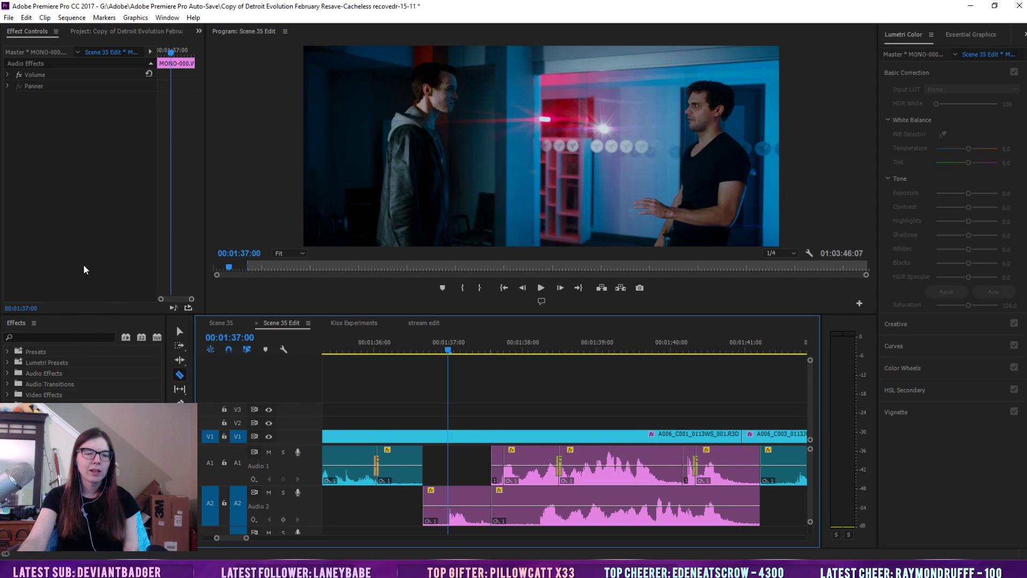
{"action": "left_click", "coordinate": [180, 332]}
{"action": "left_click_drag", "start_coordinate": [457, 505], "coordinate": [457, 465]}
{"action": "left_click_drag", "start_coordinate": [492, 506], "coordinate": [427, 497]}
{"action": "left_click", "coordinate": [423, 323]}
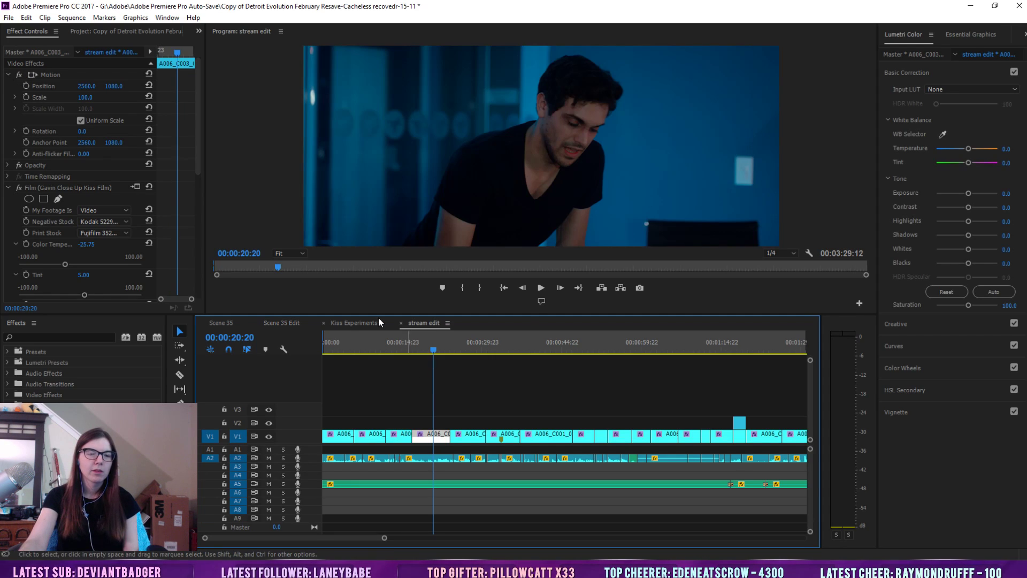
{"action": "left_click", "coordinate": [353, 323]}
{"action": "left_click", "coordinate": [281, 323]}
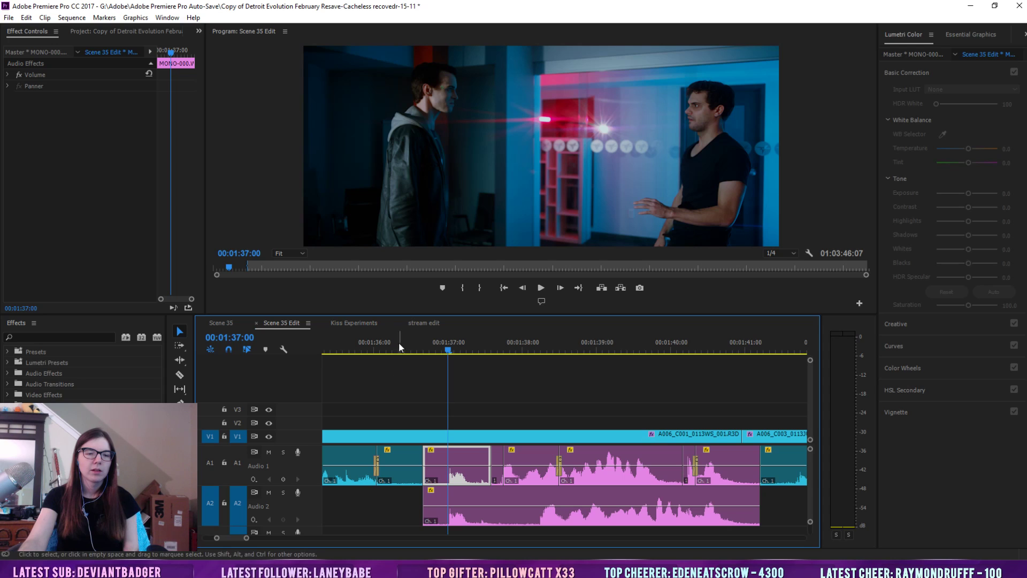
Solo Audio 1 and play the edited pink dialogue section from 00:01:36:14
{"action": "left_click", "coordinate": [284, 452]}
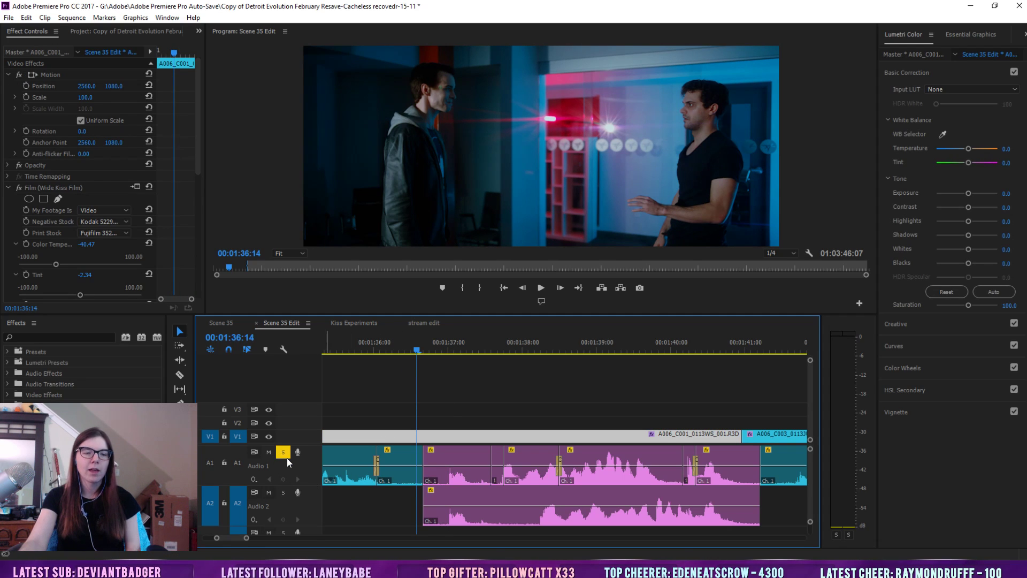
{"action": "left_click", "coordinate": [348, 532]}
{"action": "key", "text": "space"}
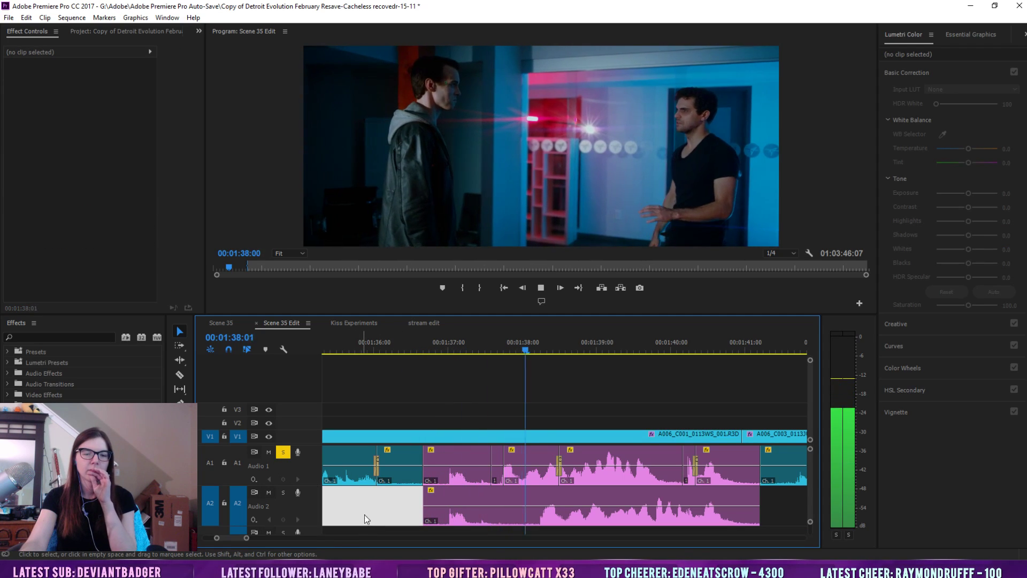
Solo only Audio 2 and play its uncut take from 00:01:36:15, returning the playhead to 00:01:36:14 when done
{"action": "left_click", "coordinate": [422, 340]}
{"action": "left_click", "coordinate": [348, 436]}
{"action": "left_click", "coordinate": [284, 492]}
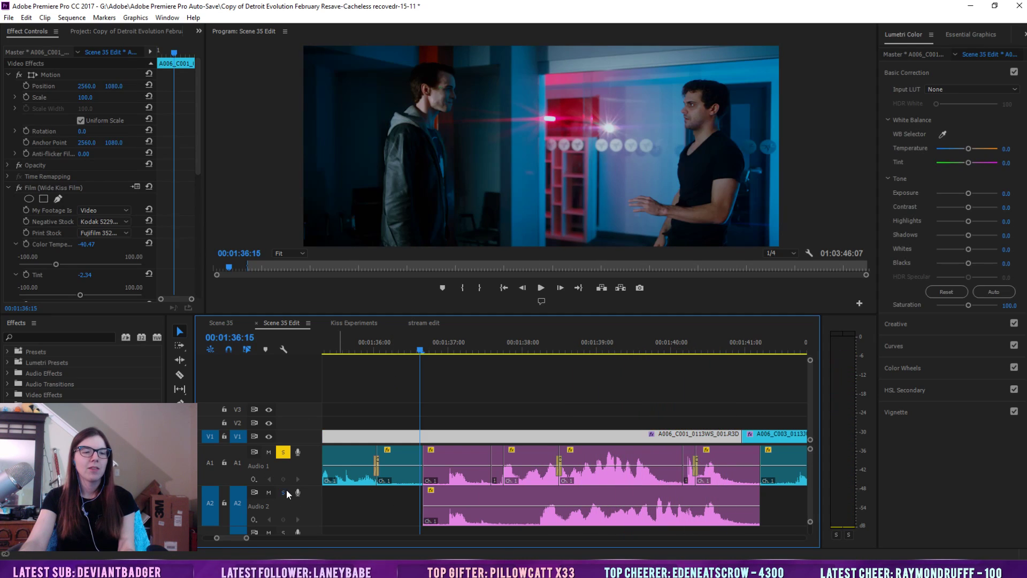
{"action": "left_click", "coordinate": [283, 453]}
{"action": "left_click", "coordinate": [518, 399]}
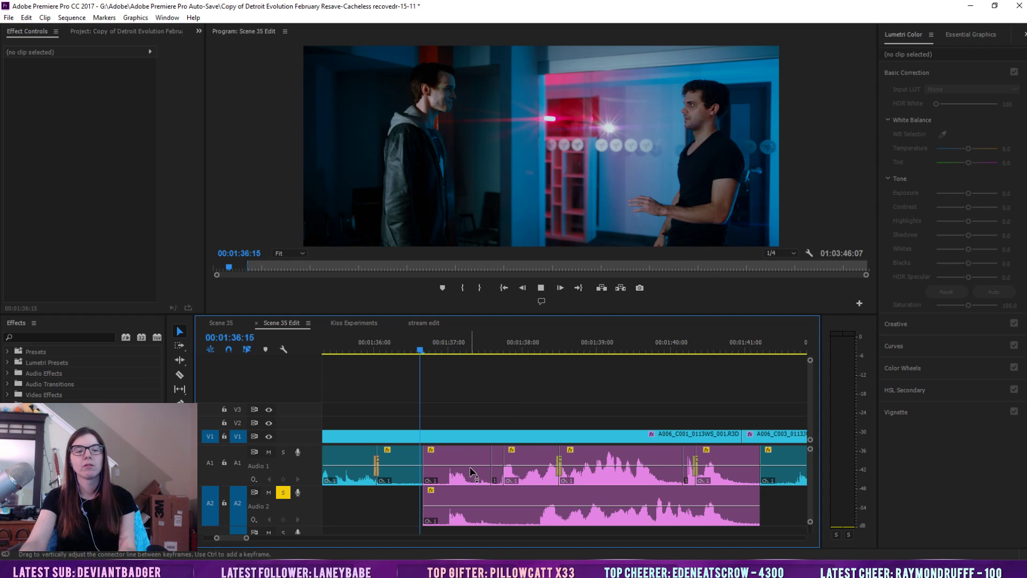
{"action": "key", "text": "space"}
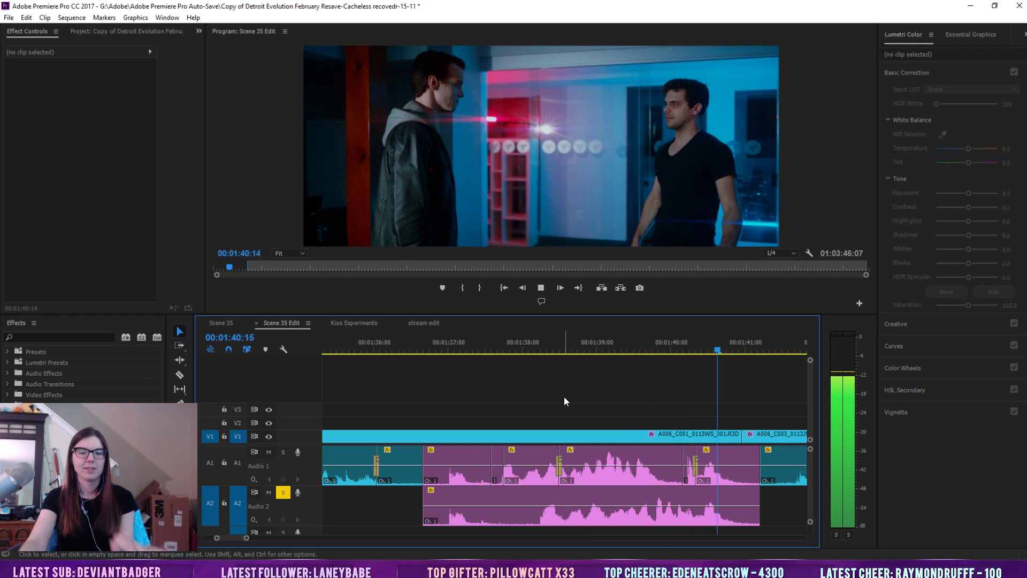
{"action": "left_click", "coordinate": [418, 343]}
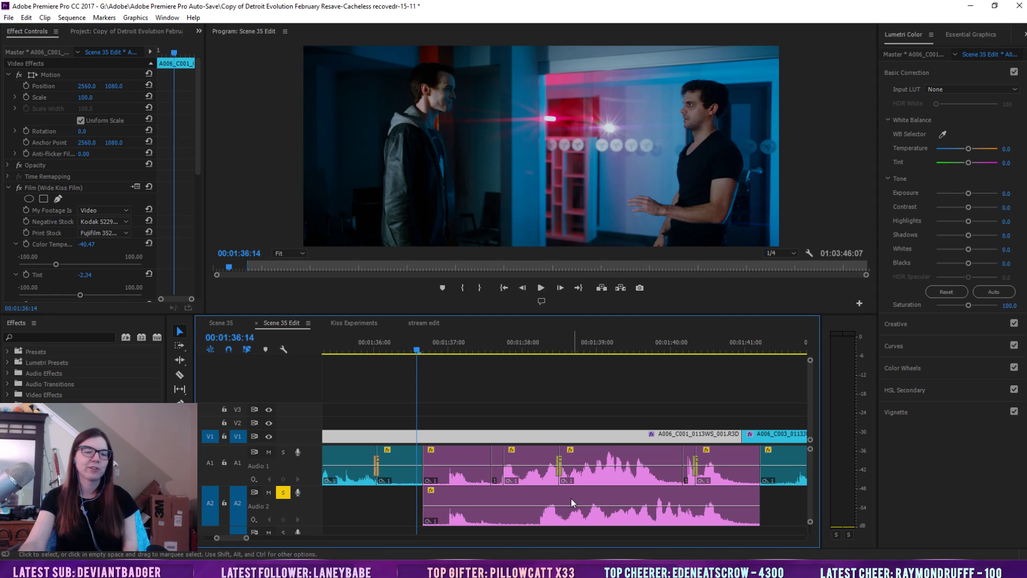
Replace the take on Audio 2 with the pink clip starting about 00:01:37:18 on Audio 1, extended beyond both ends of the pink section
{"action": "left_click", "coordinate": [617, 508]}
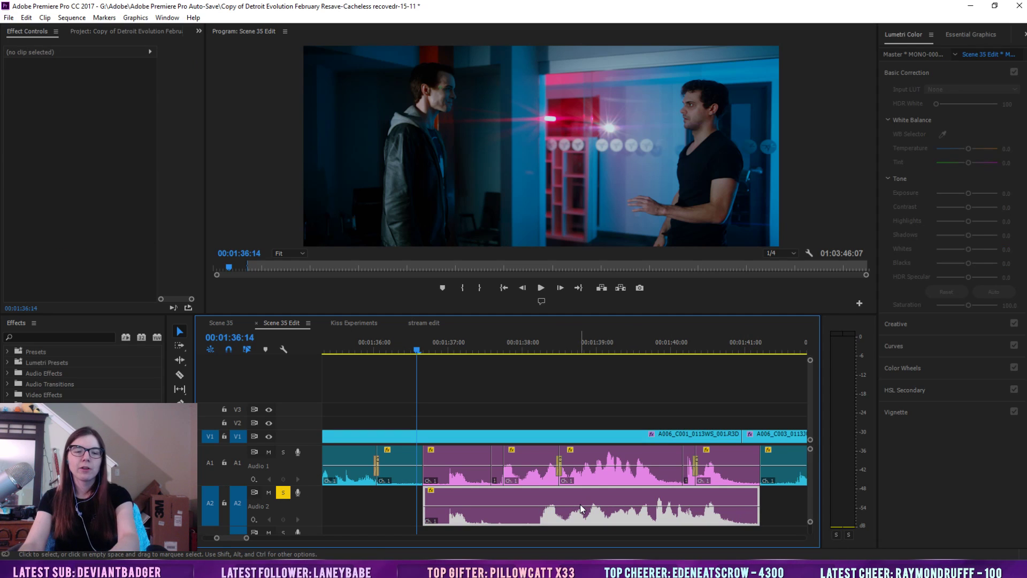
{"action": "key", "text": "Delete"}
{"action": "left_click_drag", "start_coordinate": [530, 479], "coordinate": [437, 498]}
{"action": "left_click_drag", "start_coordinate": [554, 501], "coordinate": [766, 502]}
{"action": "left_click_drag", "start_coordinate": [420, 492], "coordinate": [350, 492]}
Play the extended Audio 2 take alone from 00:01:36:07 and undo its move and extensions
{"action": "left_click", "coordinate": [395, 352]}
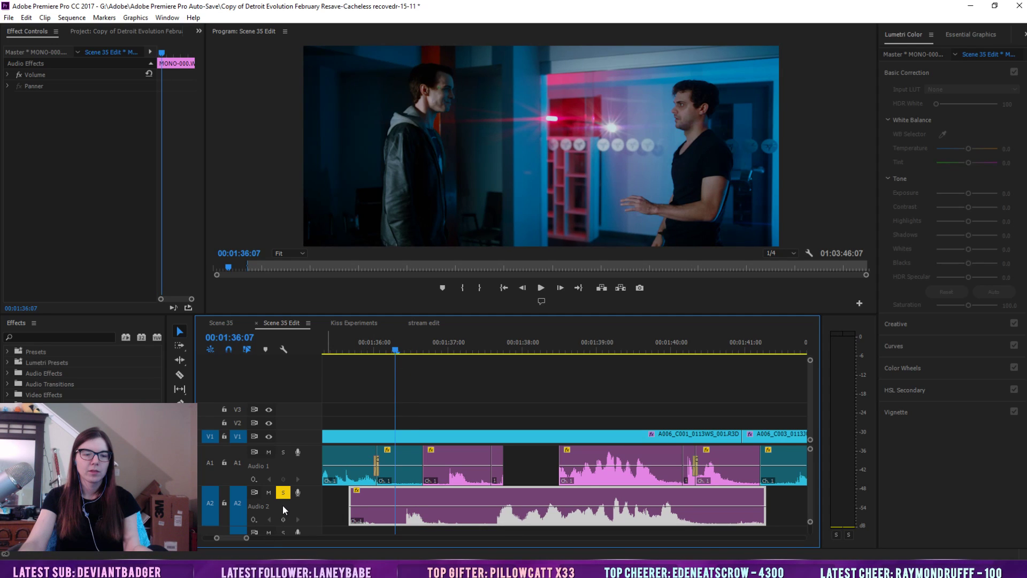
{"action": "key", "text": "space"}
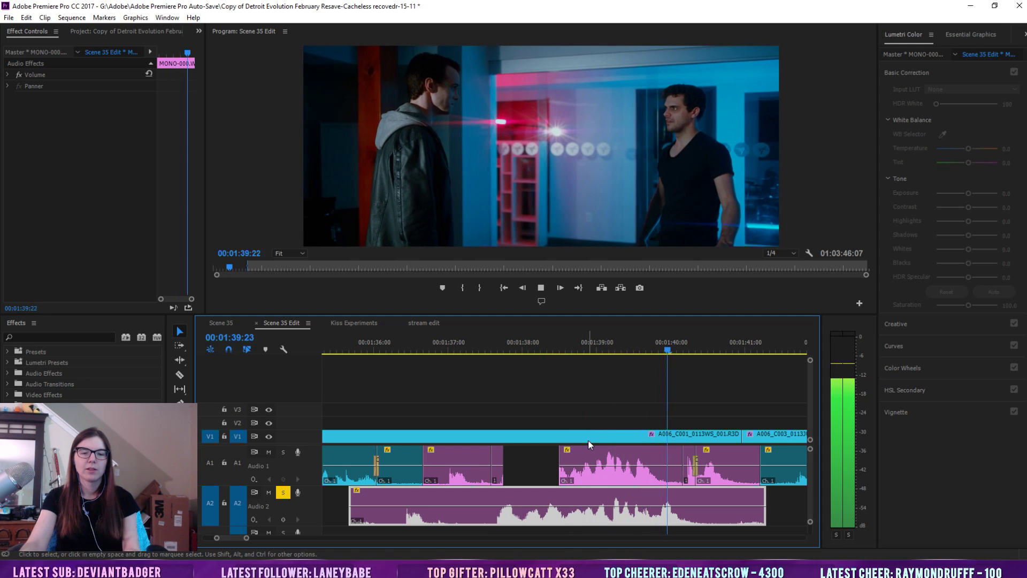
{"action": "key", "text": "space"}
{"action": "key", "text": "ctrl+z"}
{"action": "key", "text": "ctrl+z"}
{"action": "key", "text": "ctrl+z"}
{"action": "key", "text": "ctrl+z"}
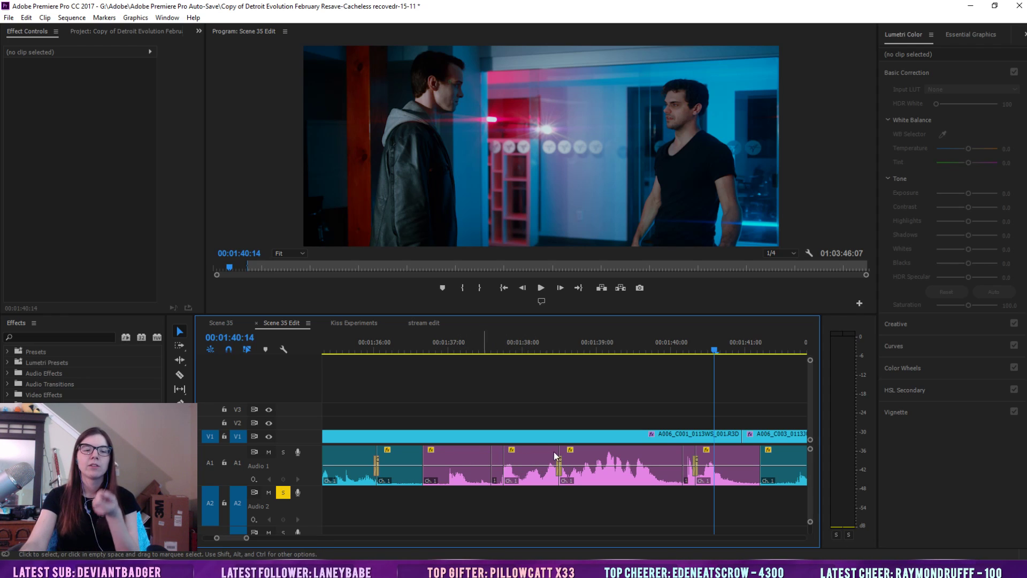
Move the pink clip starting about 00:01:38:12 down to Audio 2 and extend it to span from about 00:01:36:07 to about 00:01:41:01
{"action": "left_click", "coordinate": [568, 351]}
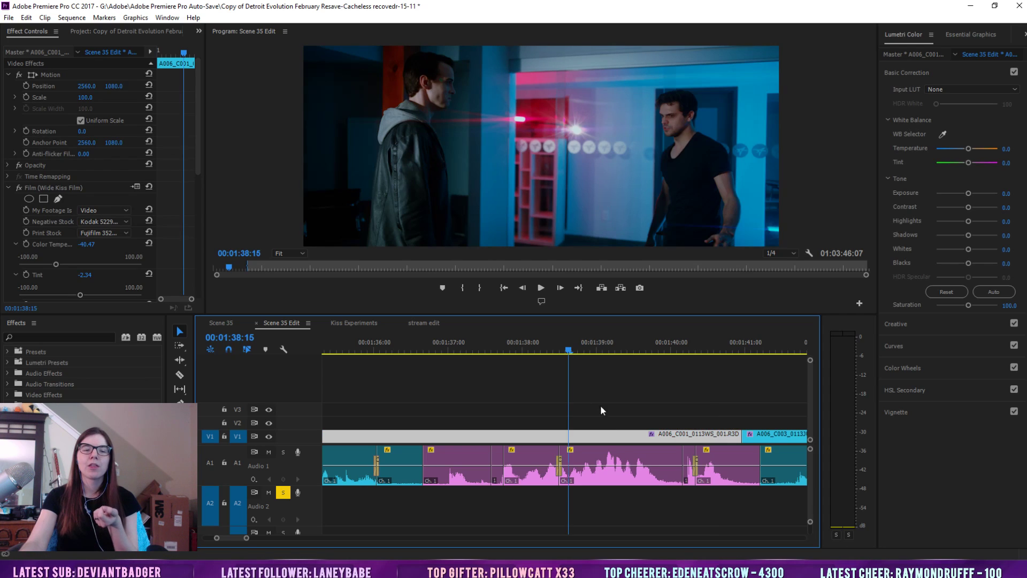
{"action": "left_click", "coordinate": [601, 474]}
{"action": "left_click_drag", "start_coordinate": [607, 478], "coordinate": [395, 506]}
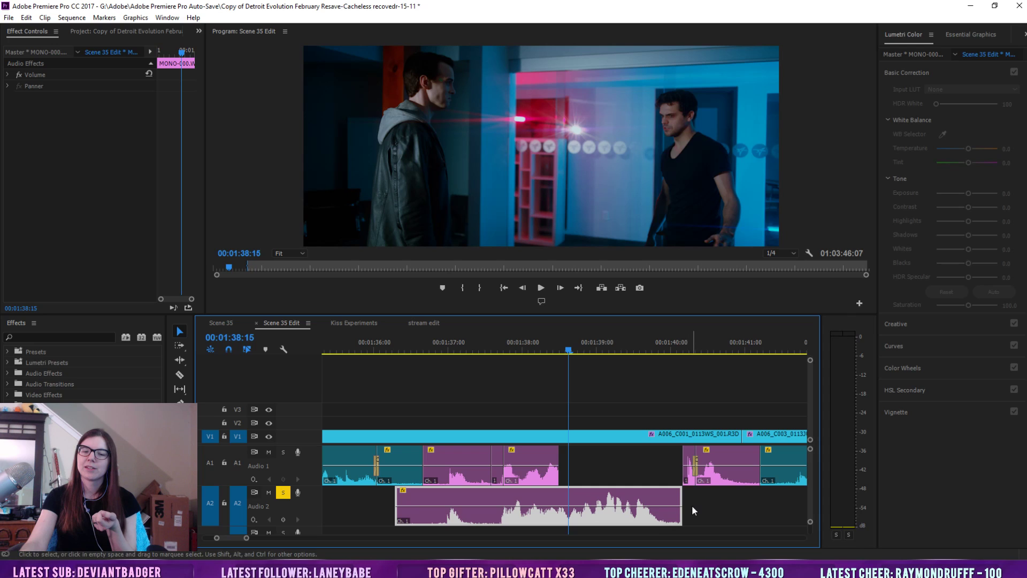
{"action": "left_click_drag", "start_coordinate": [681, 505], "coordinate": [750, 504]}
Play the extended take on Audio 2 alone, and solo both audio tracks to play them together from 00:01:39:22
{"action": "left_click", "coordinate": [428, 344]}
{"action": "key", "text": "space"}
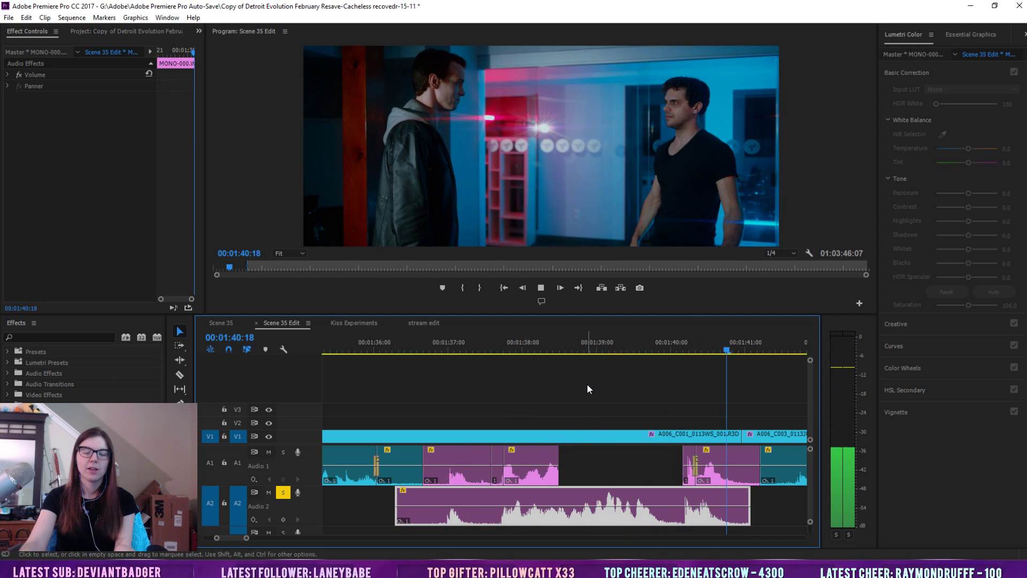
{"action": "key", "text": "space"}
{"action": "left_click_drag", "start_coordinate": [682, 340], "coordinate": [665, 347]}
{"action": "left_click", "coordinate": [283, 453]}
{"action": "left_click", "coordinate": [283, 491]}
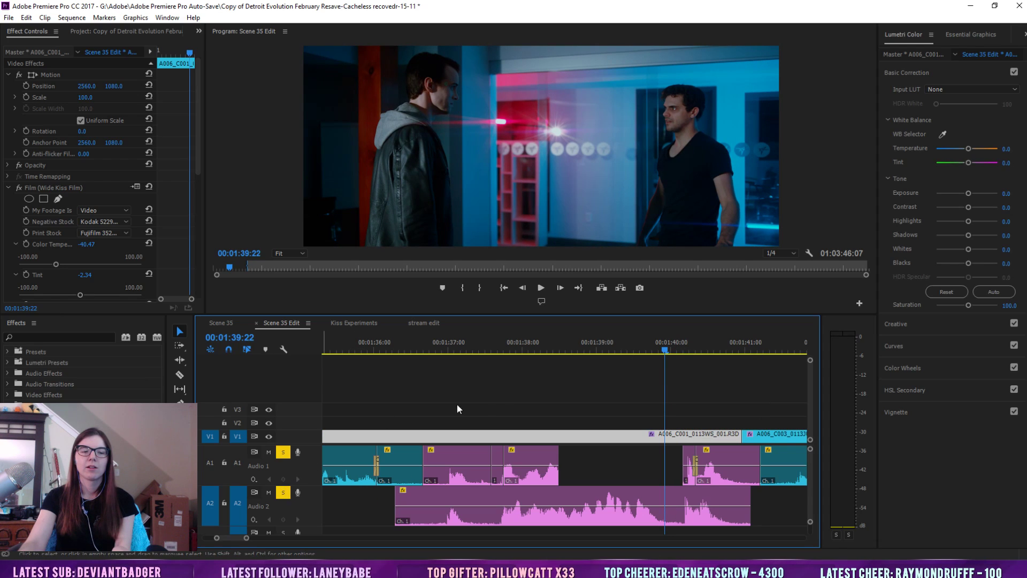
{"action": "key", "text": "space"}
{"action": "left_click", "coordinate": [667, 348]}
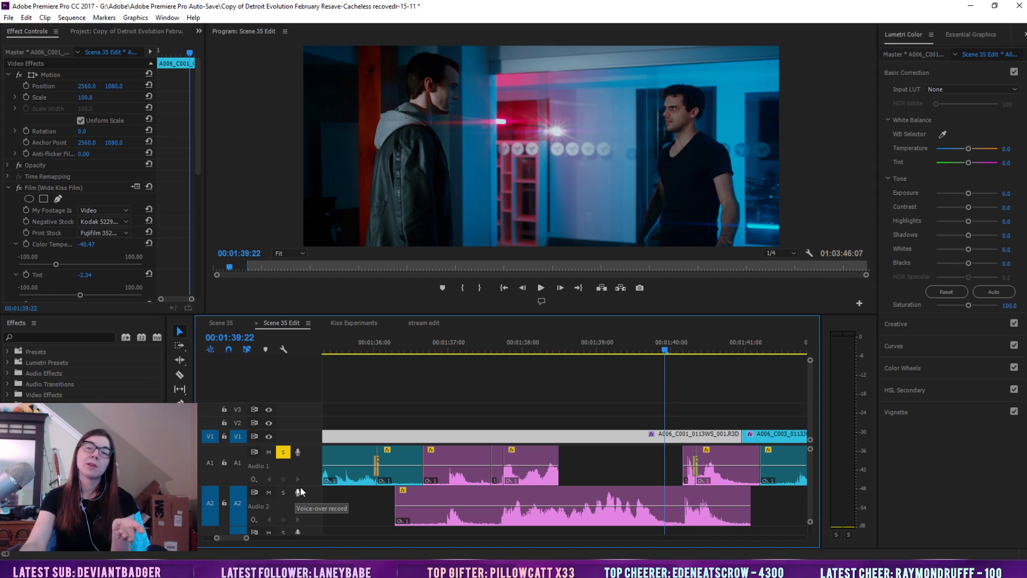
Save the project and undo the move and extensions of the pink take on Audio 2
{"action": "key", "text": "ctrl+s"}
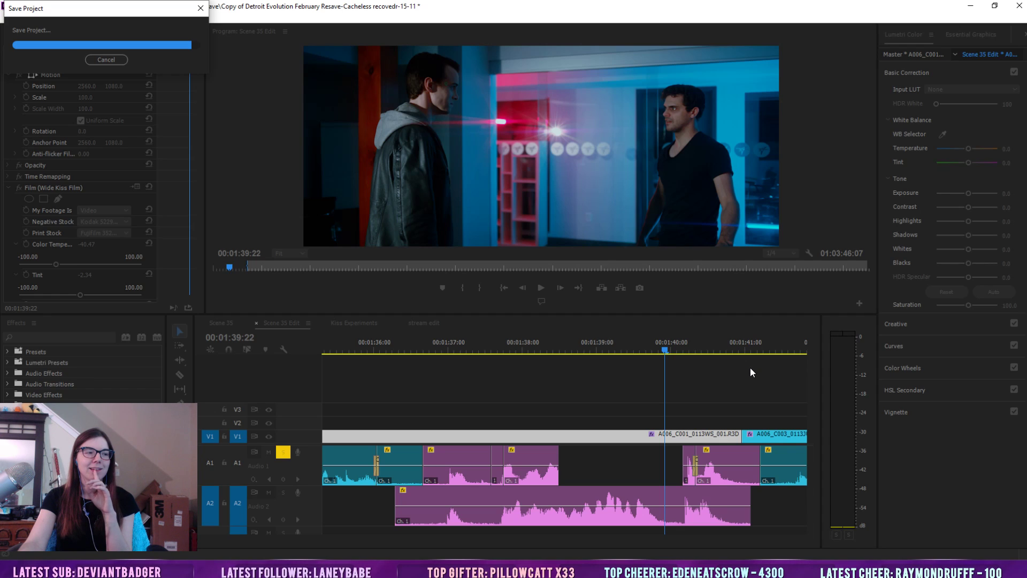
{"action": "key", "text": "ctrl+z"}
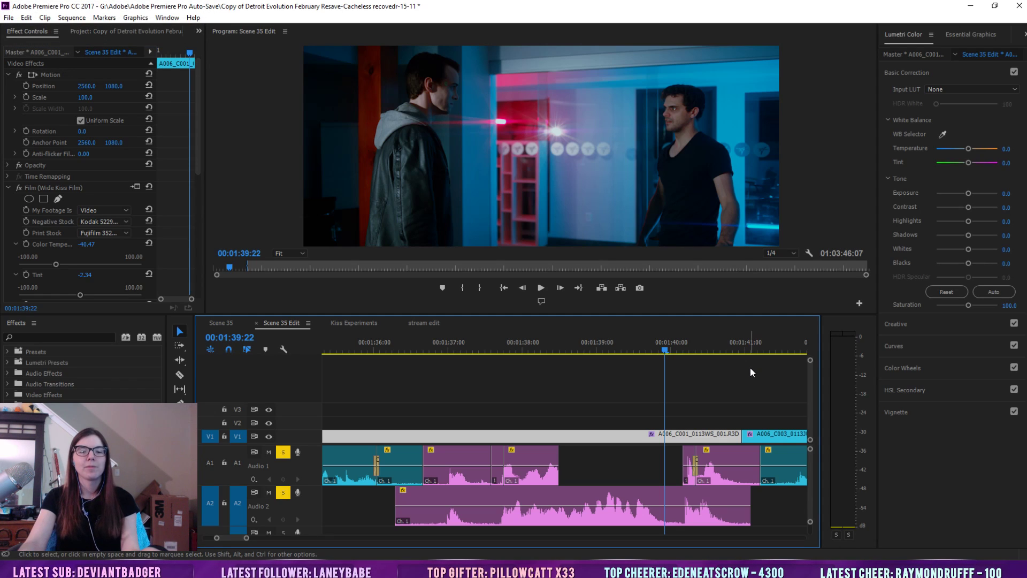
{"action": "key", "text": "ctrl+z"}
{"action": "key", "text": "ctrl+z"}
{"action": "key", "text": "ctrl+z"}
{"action": "key", "text": "ctrl+z"}
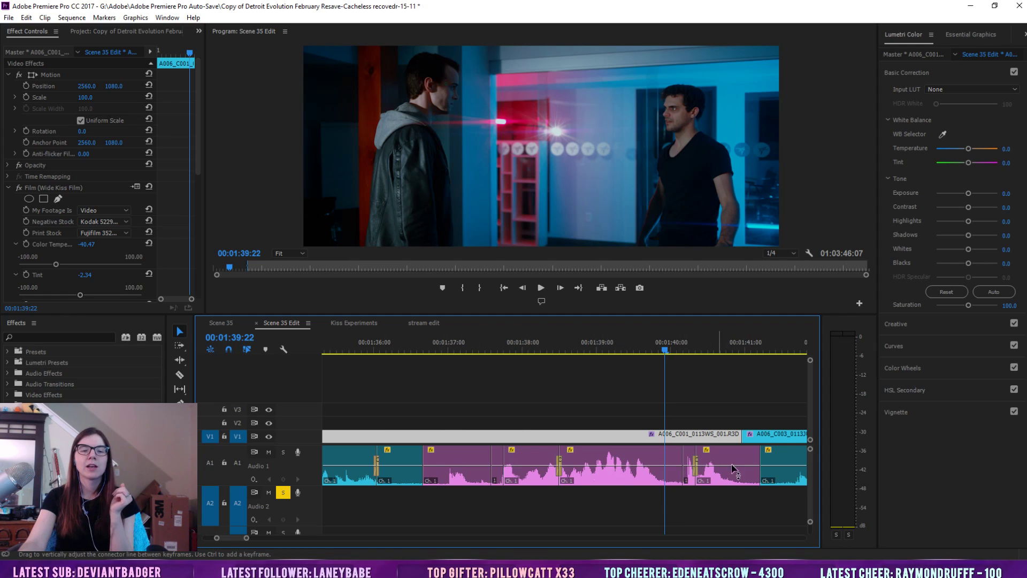
Turn off the Audio 2 solo, play the combined pink dialogue section from 00:01:36:09, and set the playhead at 00:01:40:08
{"action": "left_click", "coordinate": [401, 346]}
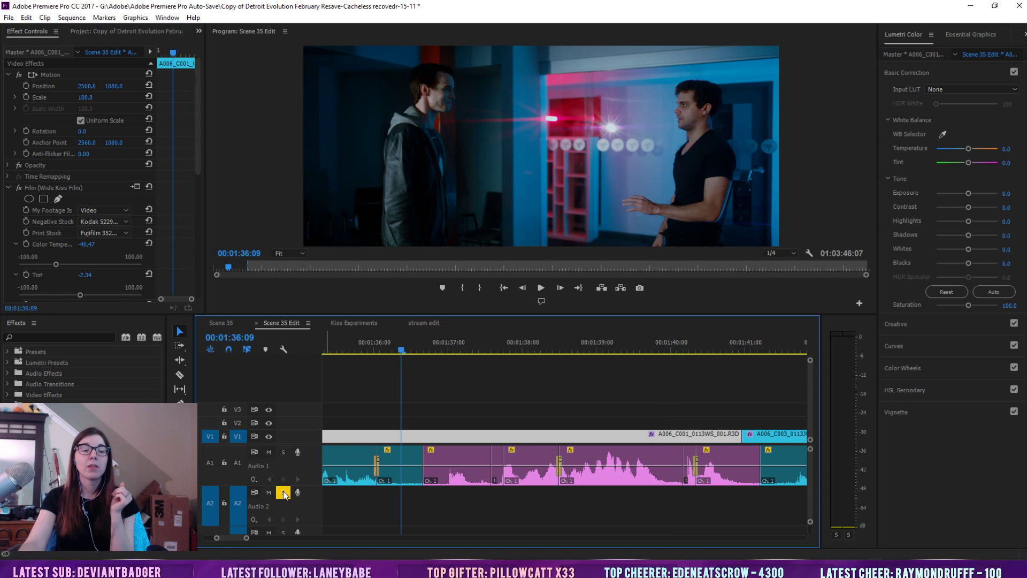
{"action": "left_click", "coordinate": [540, 288]}
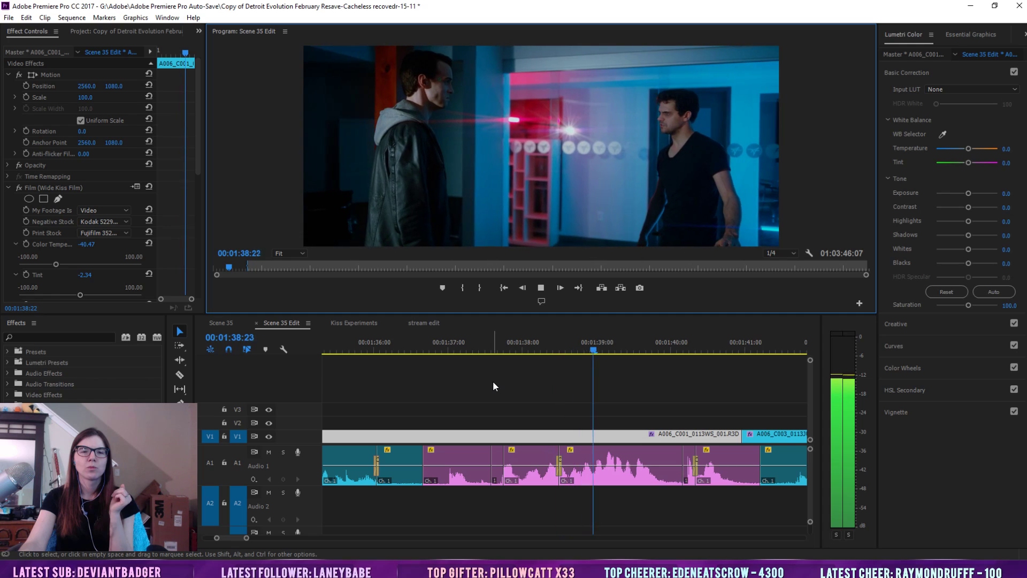
{"action": "left_click", "coordinate": [541, 289]}
{"action": "left_click", "coordinate": [697, 337]}
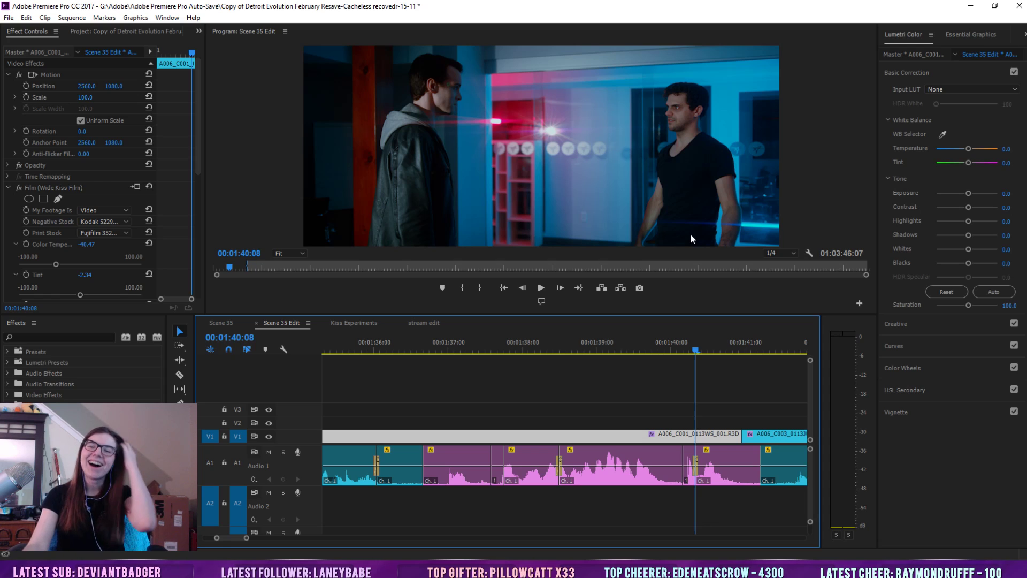
Examine the whole Scene 35 Edit timeline, comparing the pink dialogue section with the surrounding audio cuts and the clips beyond the scene's end
{"action": "left_click_drag", "start_coordinate": [247, 539], "coordinate": [361, 538]}
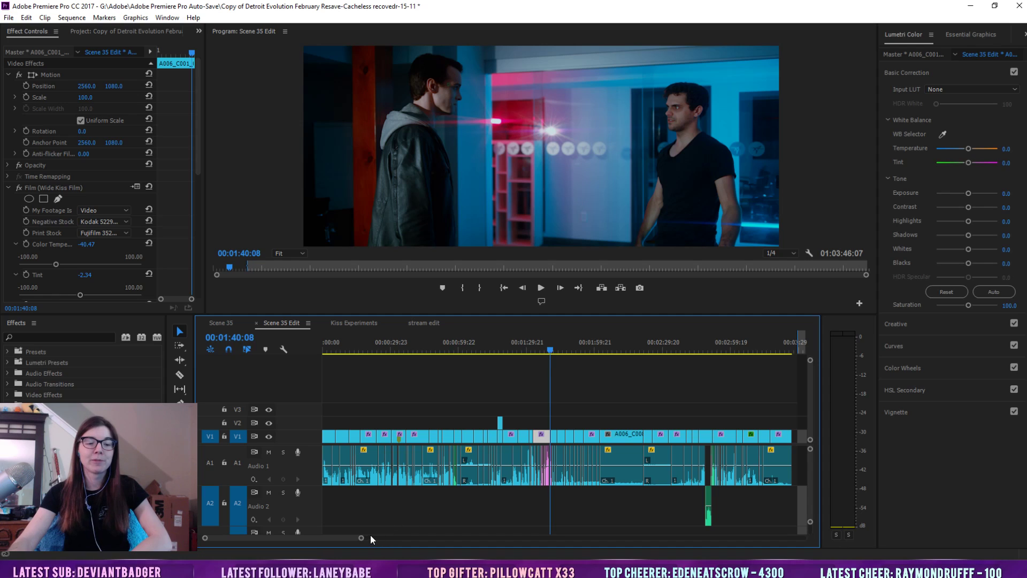
{"action": "left_click_drag", "start_coordinate": [360, 538], "coordinate": [272, 540]}
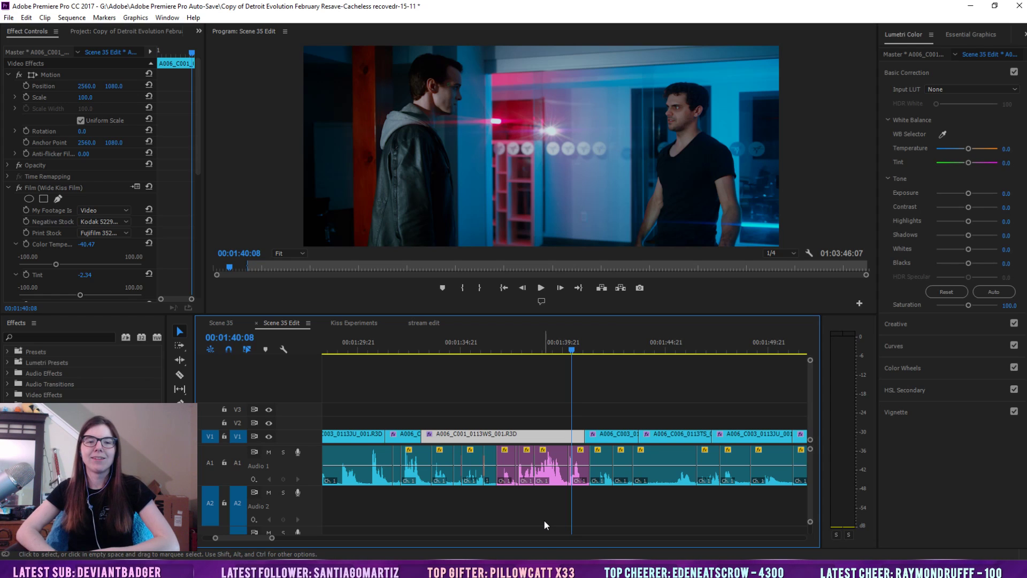
{"action": "left_click_drag", "start_coordinate": [273, 538], "coordinate": [376, 542]}
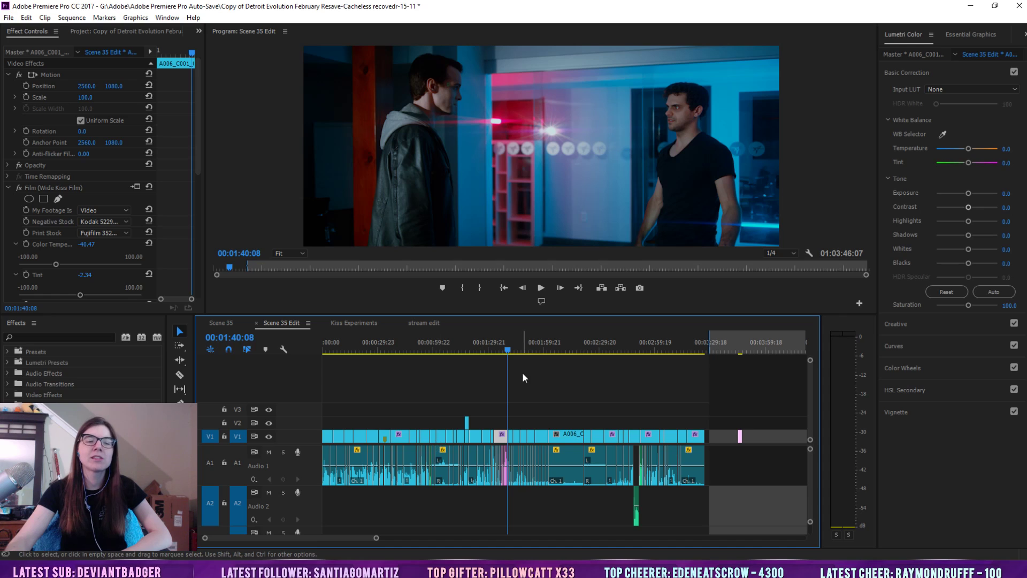
{"action": "left_click", "coordinate": [550, 373]}
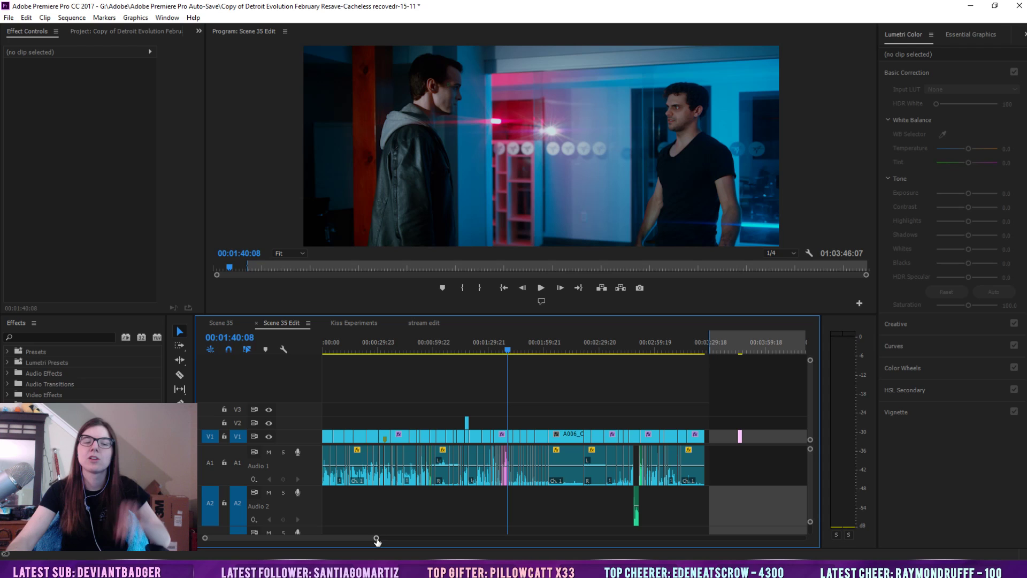
{"action": "left_click_drag", "start_coordinate": [376, 540], "coordinate": [365, 538]}
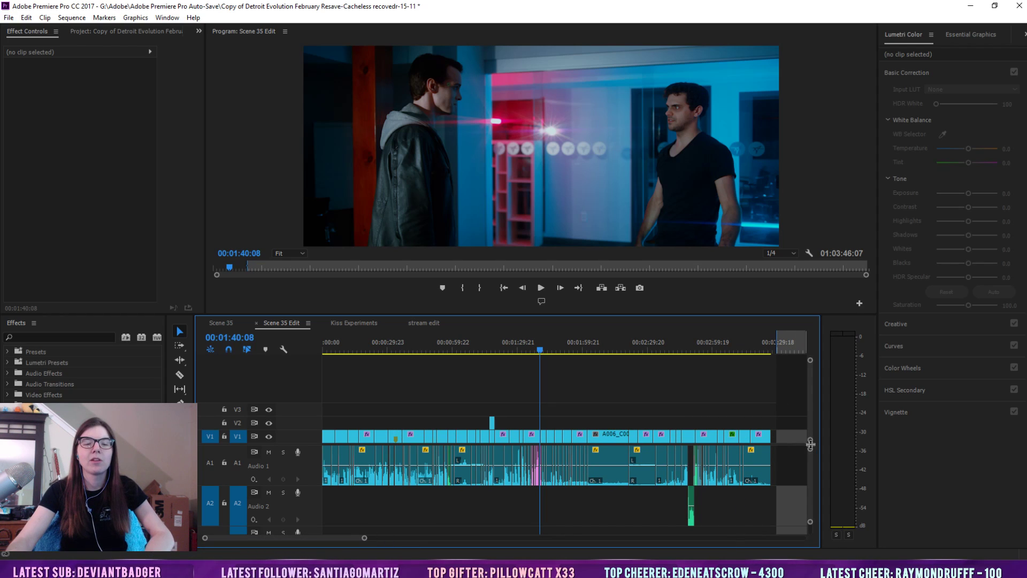
{"action": "left_click_drag", "start_coordinate": [809, 451], "coordinate": [810, 452]}
{"action": "left_click_drag", "start_coordinate": [361, 534], "coordinate": [383, 537]}
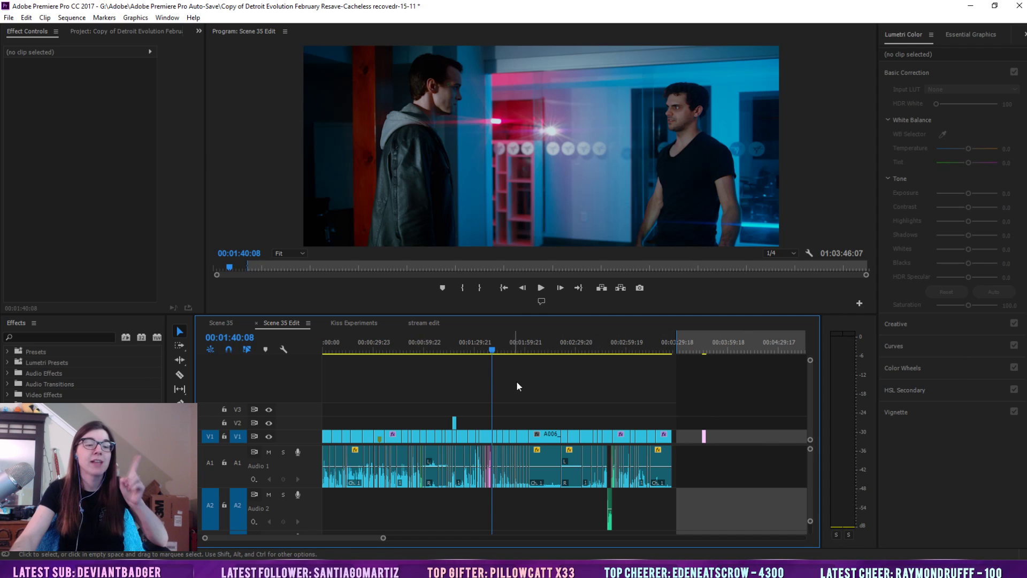
{"action": "left_click_drag", "start_coordinate": [383, 538], "coordinate": [397, 538]}
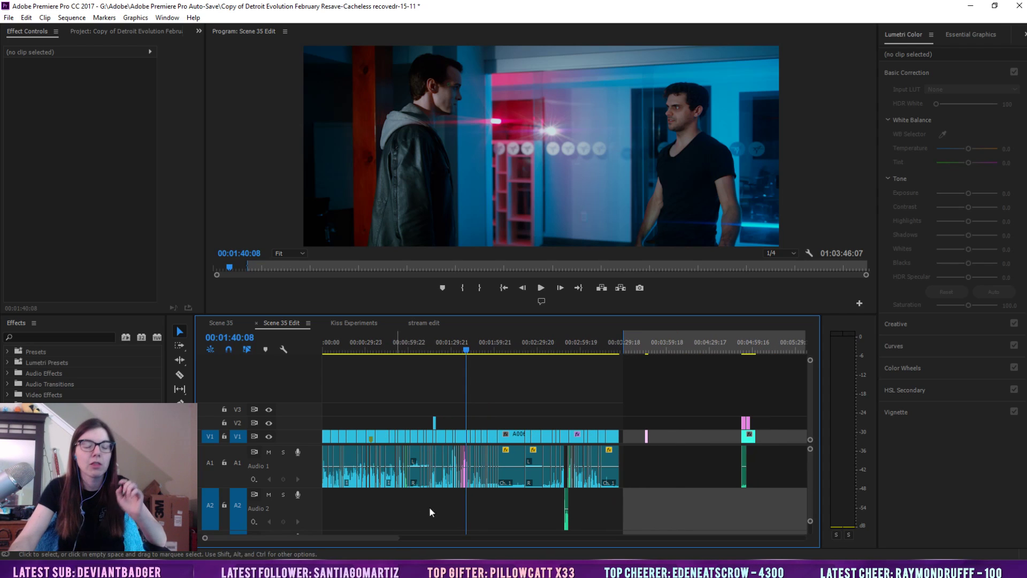
{"action": "left_click_drag", "start_coordinate": [561, 357], "coordinate": [235, 432]}
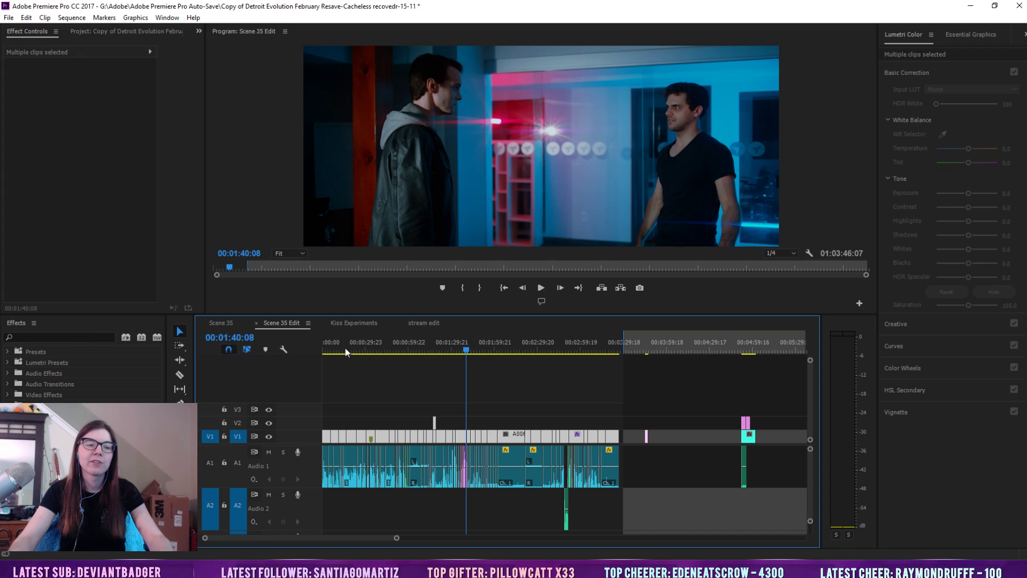
{"action": "left_click", "coordinate": [503, 379]}
{"action": "left_click_drag", "start_coordinate": [395, 539], "coordinate": [482, 539]}
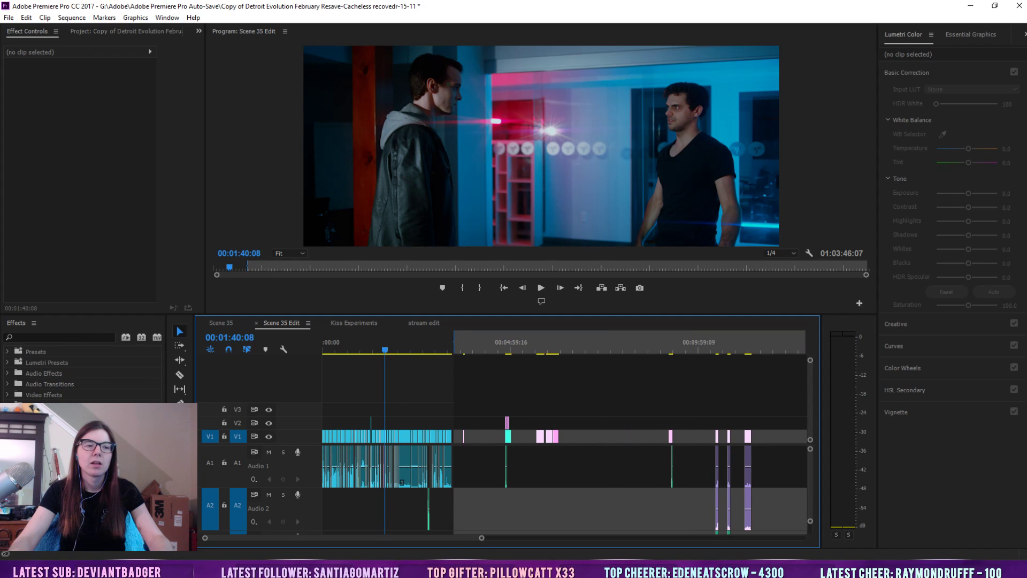
Search the project for "assembly cop" and create a new sequence from the Detroit Evolution Final Assembly Copy 01.mp4 clip
{"action": "left_click", "coordinate": [92, 25]}
{"action": "left_click", "coordinate": [59, 61]}
{"action": "type", "text": "as"}
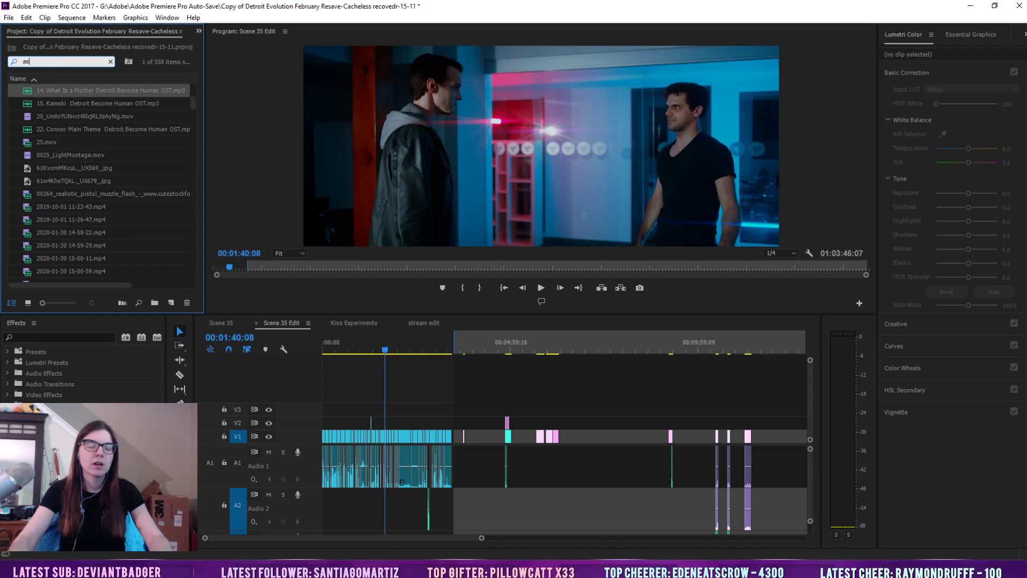
{"action": "type", "text": "sembly cop"}
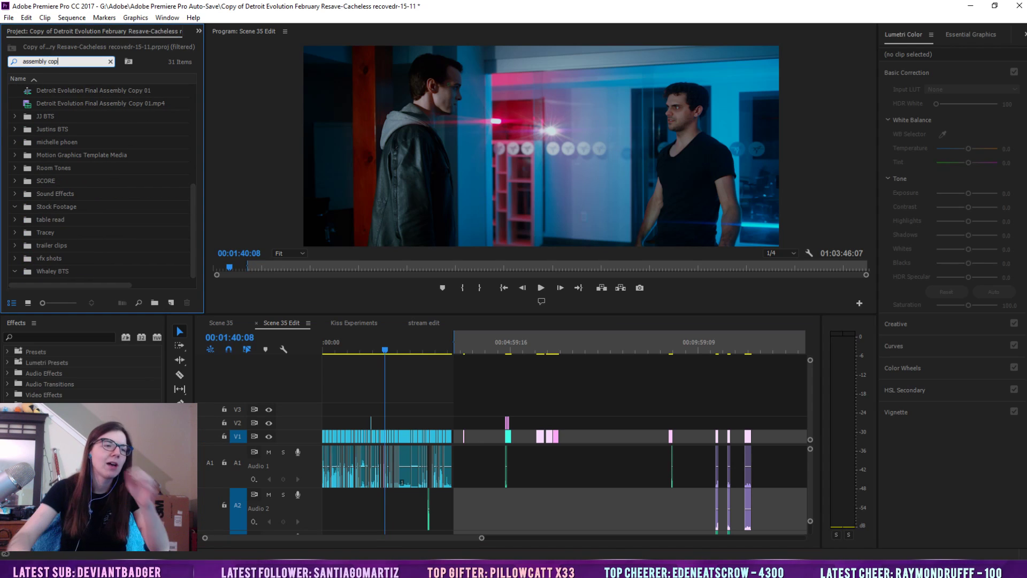
{"action": "right_click", "coordinate": [64, 106]}
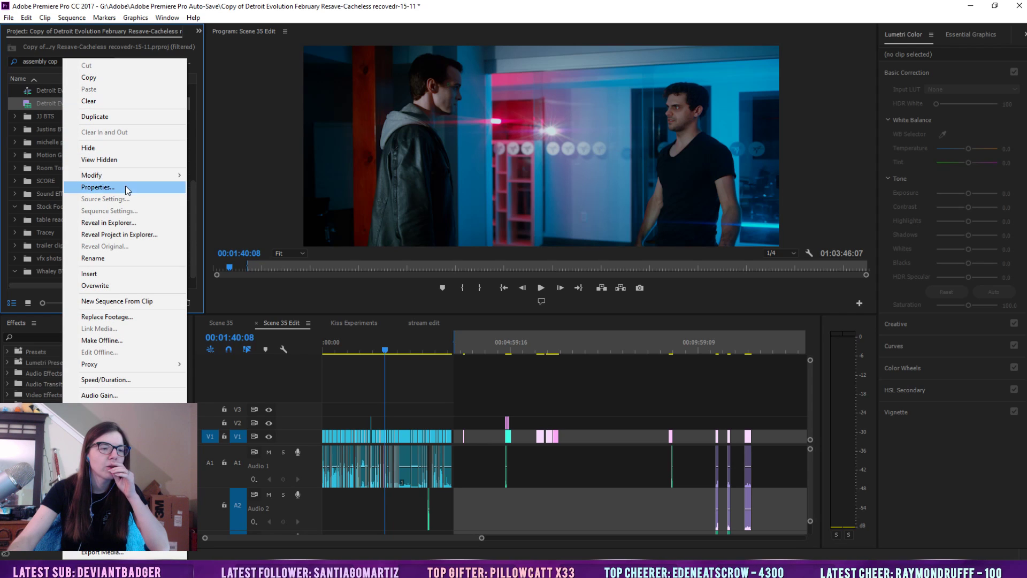
{"action": "left_click", "coordinate": [113, 301]}
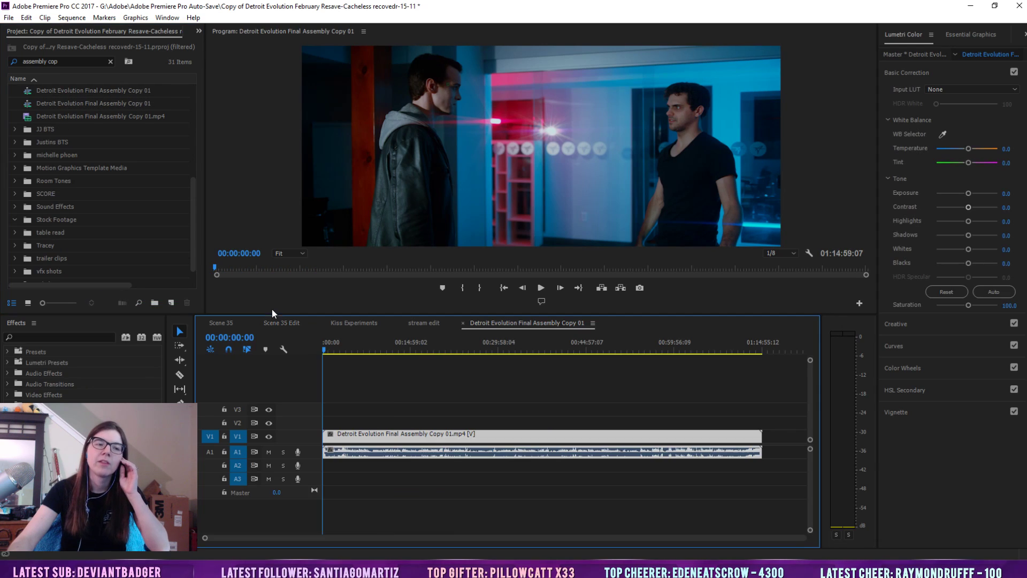
Set the playhead at 00:36:01:14 and turn the full assembly clip black and white by setting its saturation to 0
{"action": "left_click", "coordinate": [534, 345]}
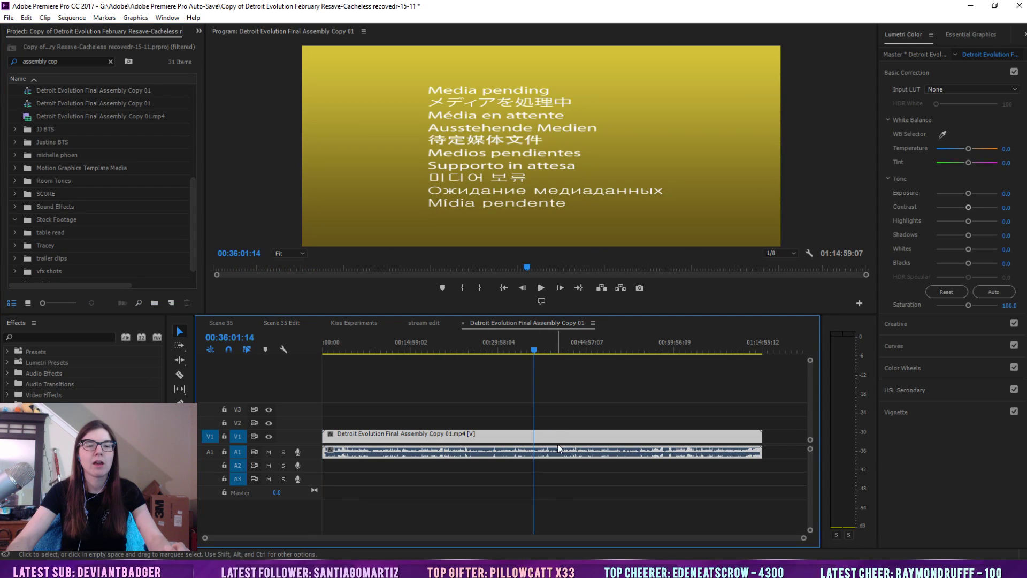
{"action": "left_click", "coordinate": [554, 403]}
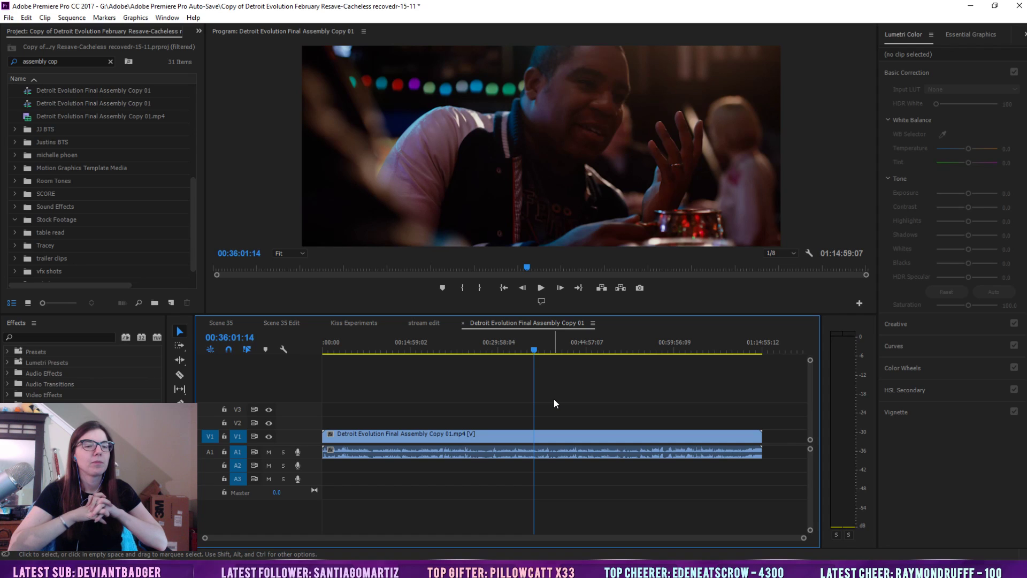
{"action": "left_click", "coordinate": [550, 436]}
{"action": "left_click_drag", "start_coordinate": [961, 303], "coordinate": [444, 308]}
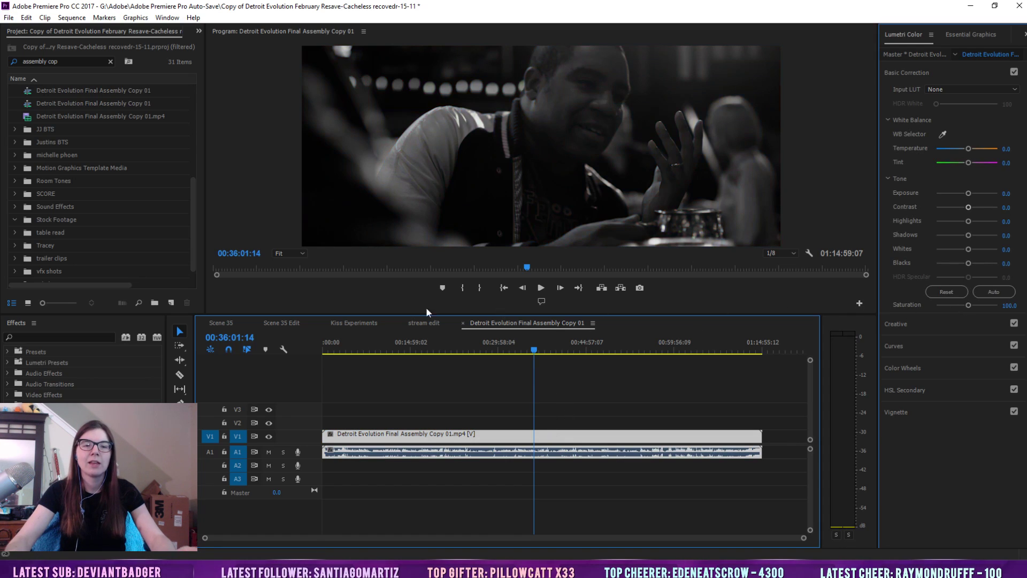
Examine how the black-and-white film looks at various scenes across the assembly, including the alley, forest and night car shots
{"action": "left_click", "coordinate": [542, 346]}
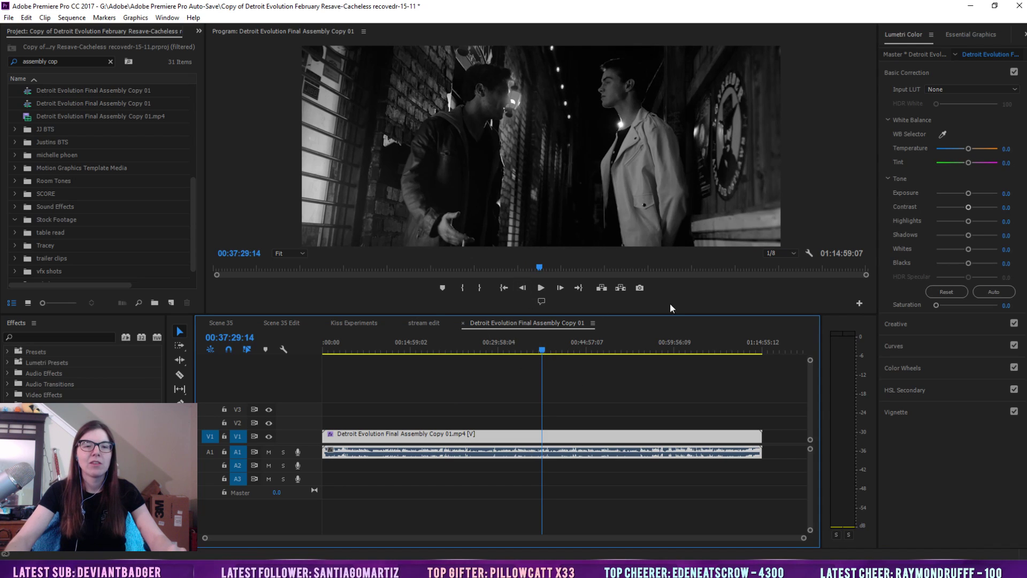
{"action": "left_click", "coordinate": [602, 346]}
{"action": "left_click", "coordinate": [620, 344]}
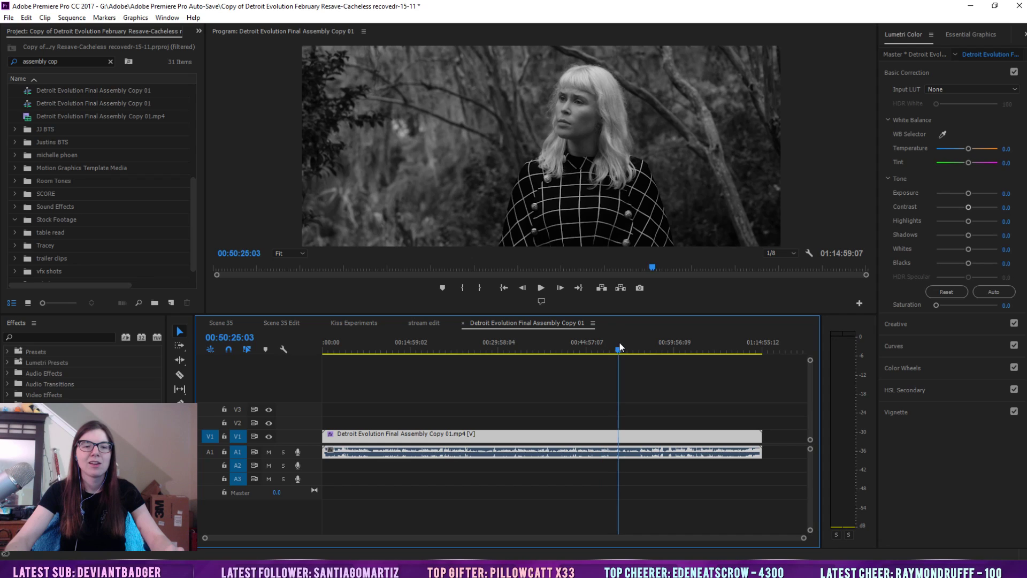
{"action": "left_click", "coordinate": [663, 343]}
{"action": "left_click", "coordinate": [688, 341]}
{"action": "left_click", "coordinate": [696, 341]}
{"action": "left_click", "coordinate": [541, 347]}
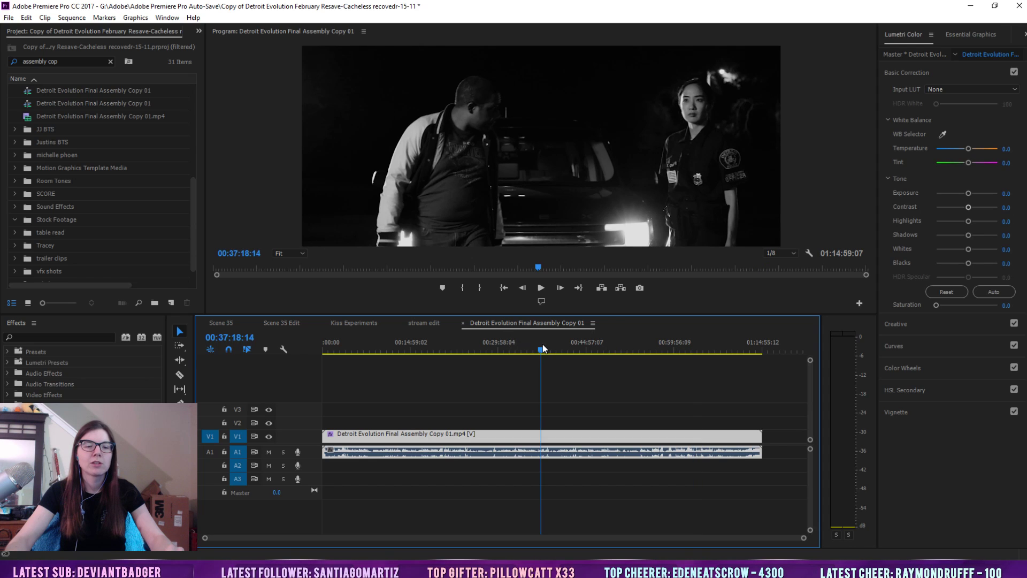
{"action": "left_click", "coordinate": [548, 346]}
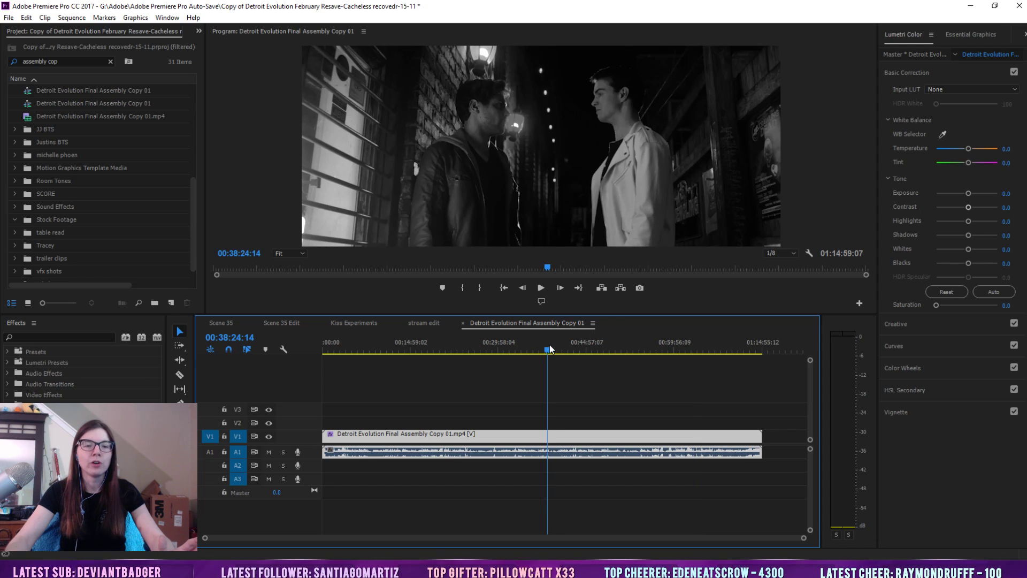
{"action": "left_click", "coordinate": [532, 345]}
{"action": "left_click", "coordinate": [517, 346]}
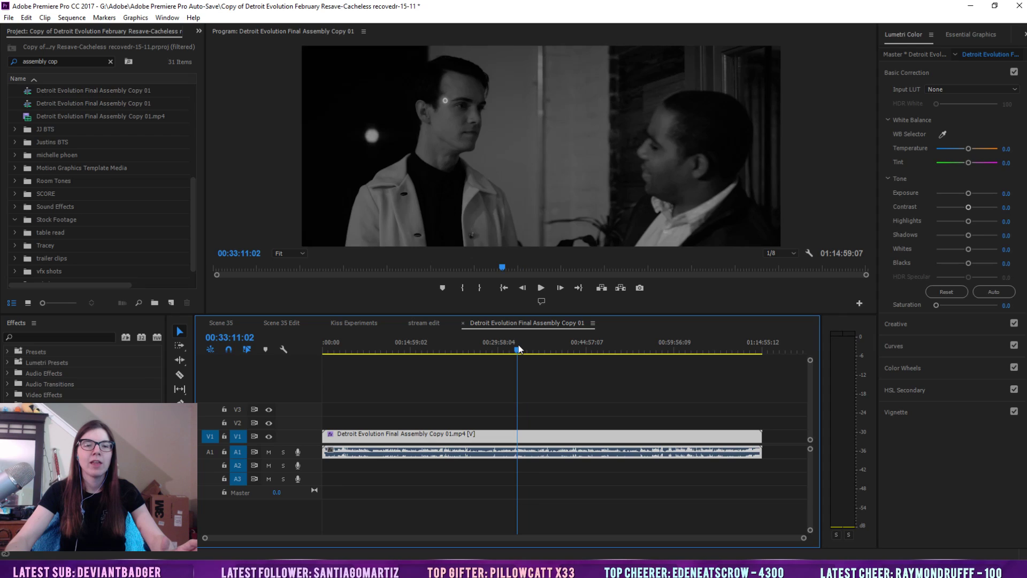
{"action": "left_click", "coordinate": [531, 346]}
{"action": "left_click", "coordinate": [564, 345]}
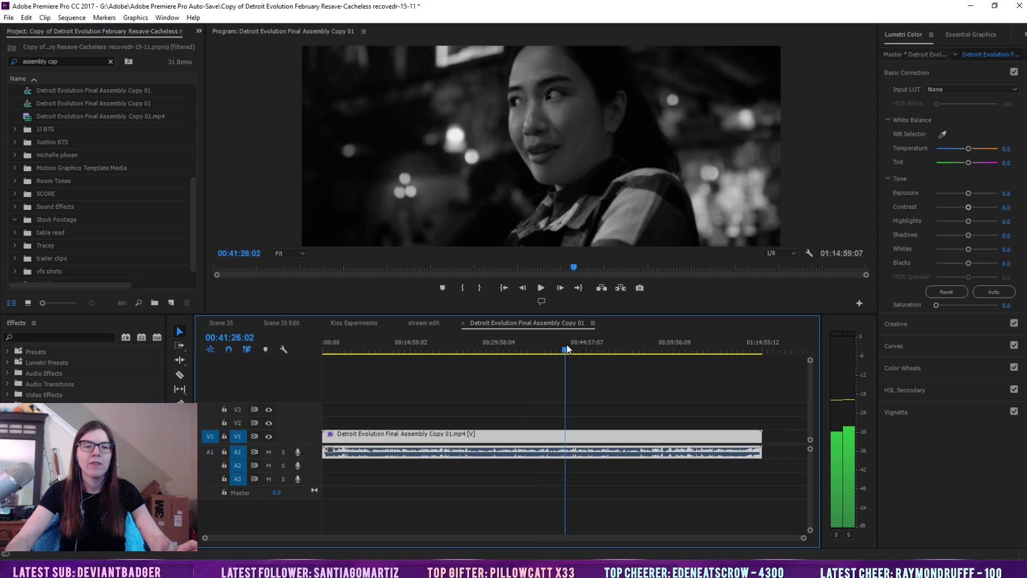
Find the backlit silhouette shot and step back frame by frame to 00:42:09:13
{"action": "left_click", "coordinate": [568, 346]}
{"action": "left_click_drag", "start_coordinate": [570, 345], "coordinate": [570, 351]}
{"action": "left_click", "coordinate": [522, 288]}
{"action": "left_click", "coordinate": [522, 288]}
{"action": "left_click", "coordinate": [523, 288]}
{"action": "left_click", "coordinate": [522, 288]}
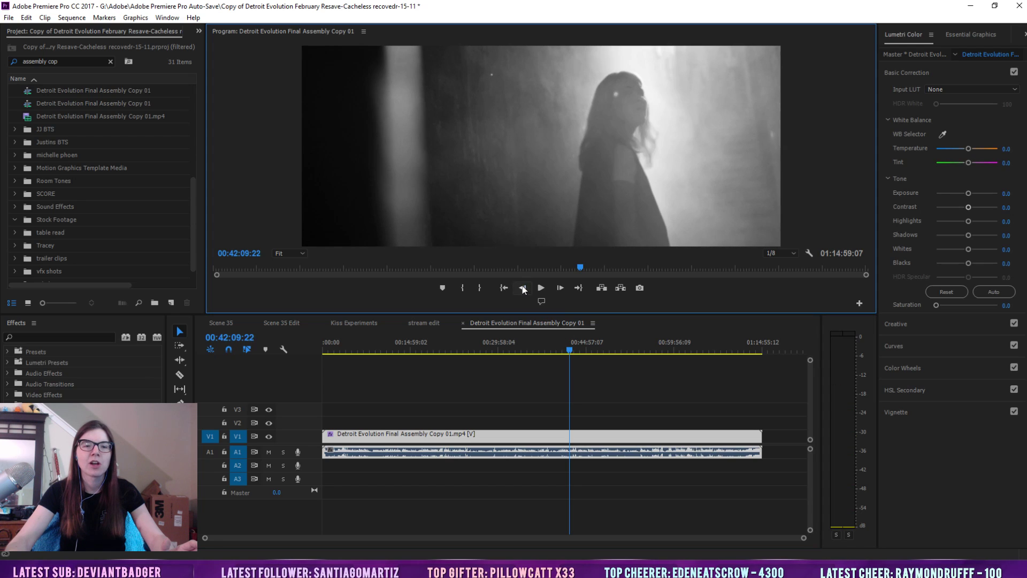
{"action": "left_click", "coordinate": [523, 287]}
{"action": "left_click", "coordinate": [522, 287]}
{"action": "left_click", "coordinate": [523, 288]}
{"action": "left_click", "coordinate": [522, 287]}
{"action": "left_click", "coordinate": [522, 288]}
{"action": "left_click", "coordinate": [523, 288]}
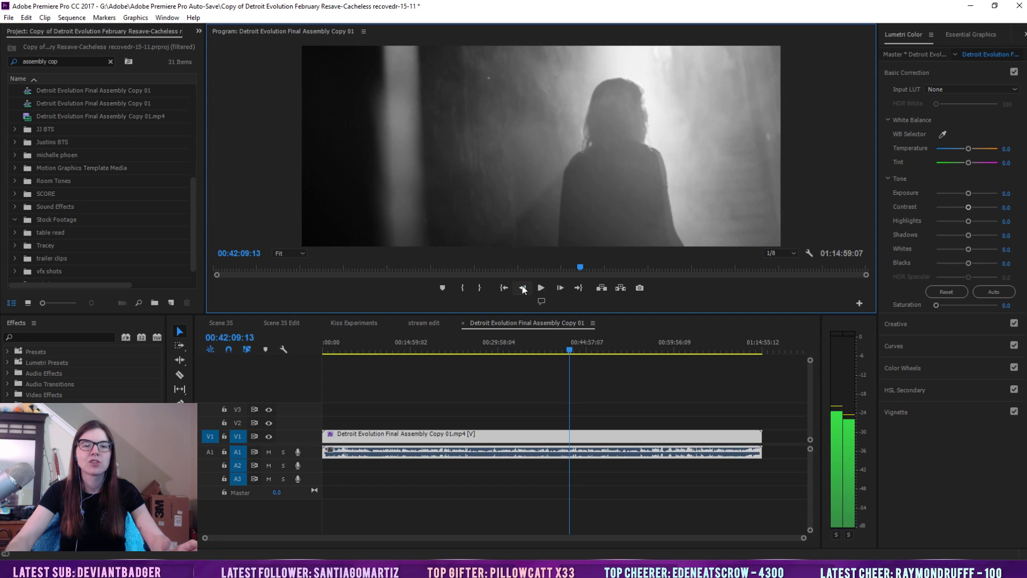
{"action": "left_click", "coordinate": [522, 288]}
{"action": "left_click", "coordinate": [523, 288]}
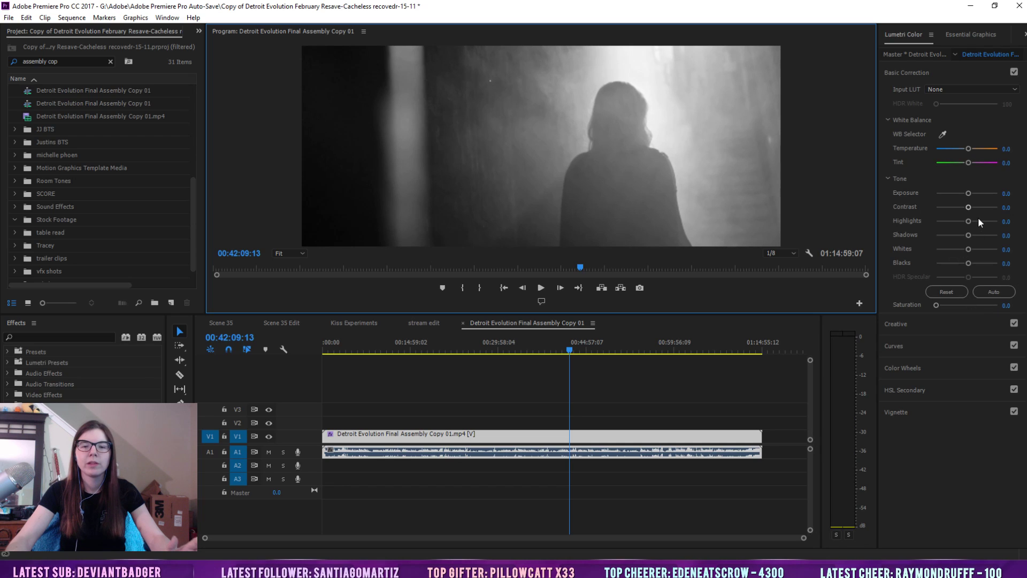
Raise the clip's contrast to 86.1 and add two RGB curve points, lifting the darker tones and slightly lowering the brighter ones
{"action": "left_click_drag", "start_coordinate": [979, 207], "coordinate": [1001, 210]}
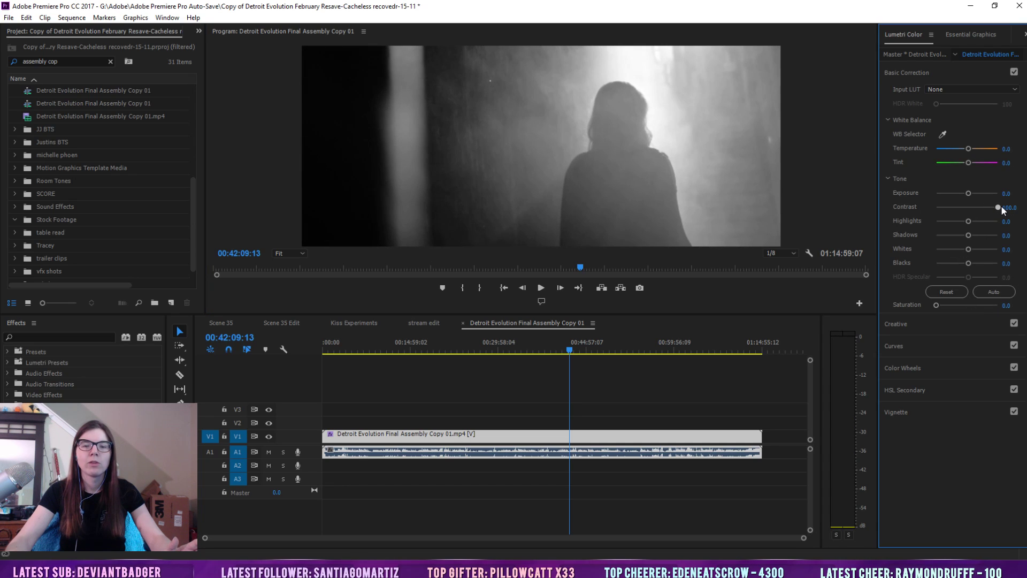
{"action": "left_click", "coordinate": [912, 346]}
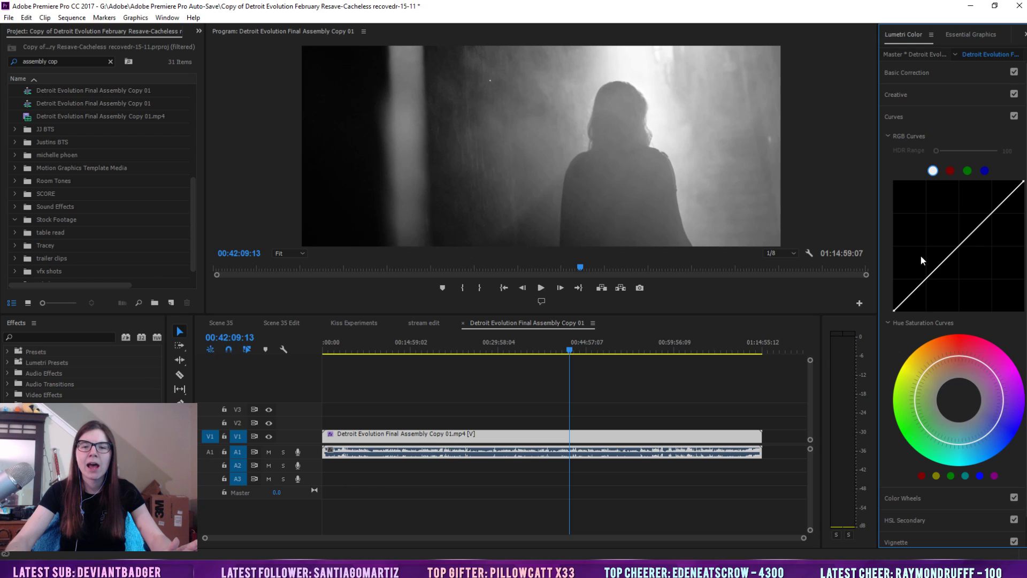
{"action": "left_click_drag", "start_coordinate": [932, 271], "coordinate": [929, 264]}
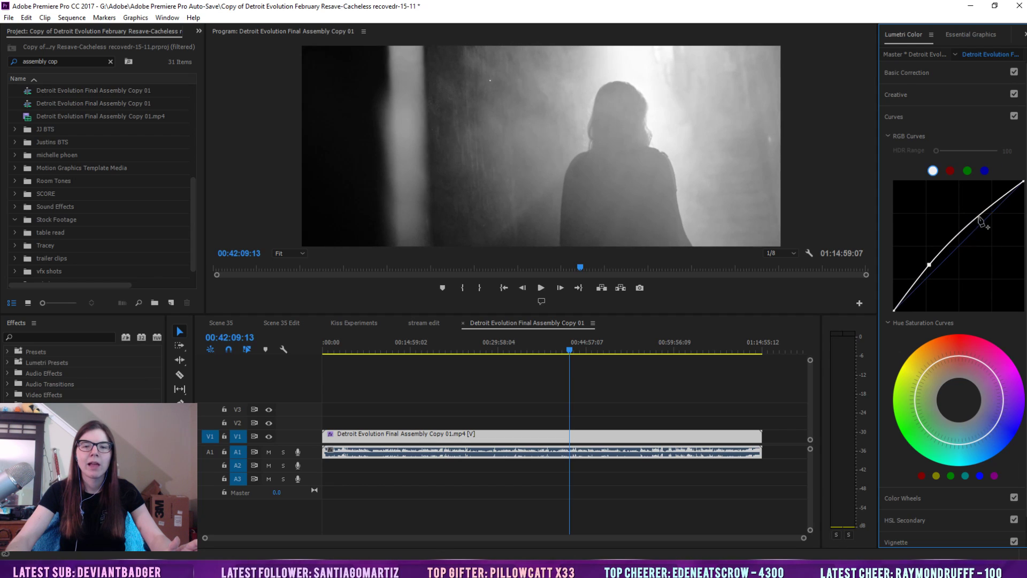
{"action": "left_click_drag", "start_coordinate": [978, 221], "coordinate": [979, 225]}
Advance the playhead six frames to 00:42:09:19, where the silhouette's profile can be judged
{"action": "left_click", "coordinate": [557, 288]}
{"action": "left_click", "coordinate": [557, 287]}
{"action": "left_click", "coordinate": [557, 287]}
{"action": "left_click", "coordinate": [557, 287]}
{"action": "left_click", "coordinate": [557, 287]}
{"action": "left_click", "coordinate": [557, 288]}
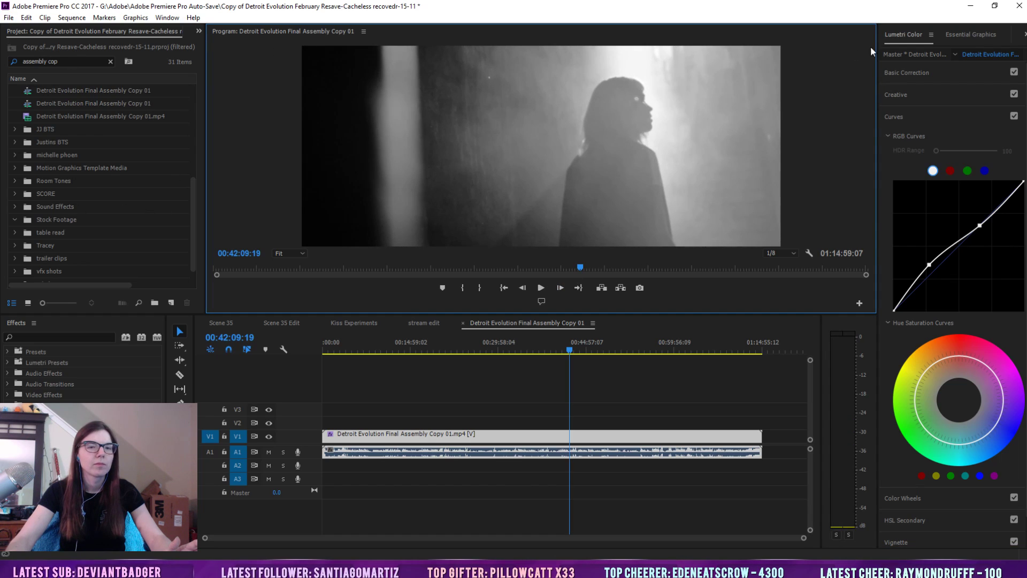
Show the assembly clip's effect settings and switch its Lumetri Color effect off and on to compare the grade
{"action": "left_click", "coordinate": [447, 362]}
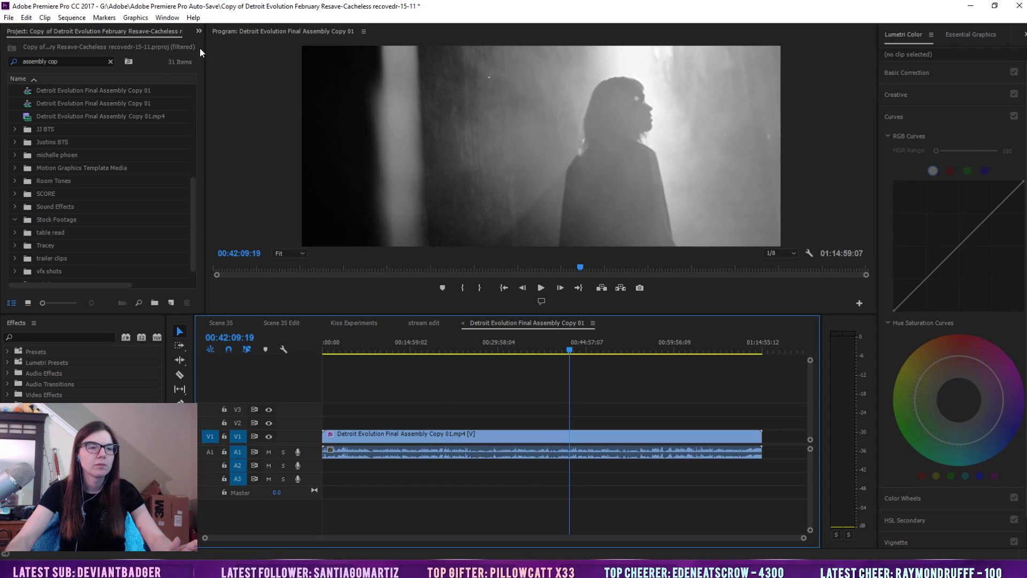
{"action": "key", "text": "shift+5"}
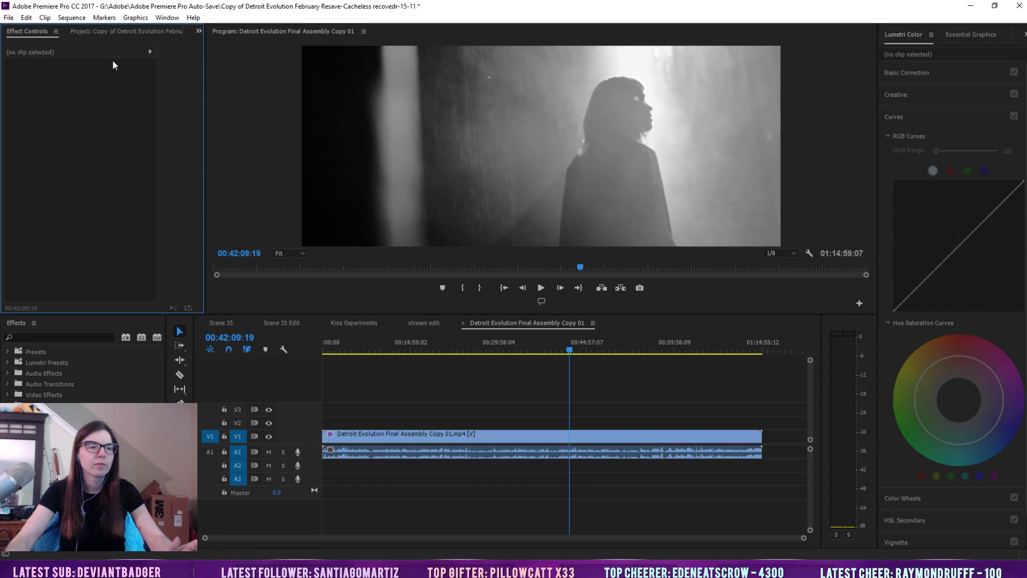
{"action": "left_click", "coordinate": [436, 432]}
{"action": "left_click", "coordinate": [19, 187]}
{"action": "left_click", "coordinate": [20, 187]}
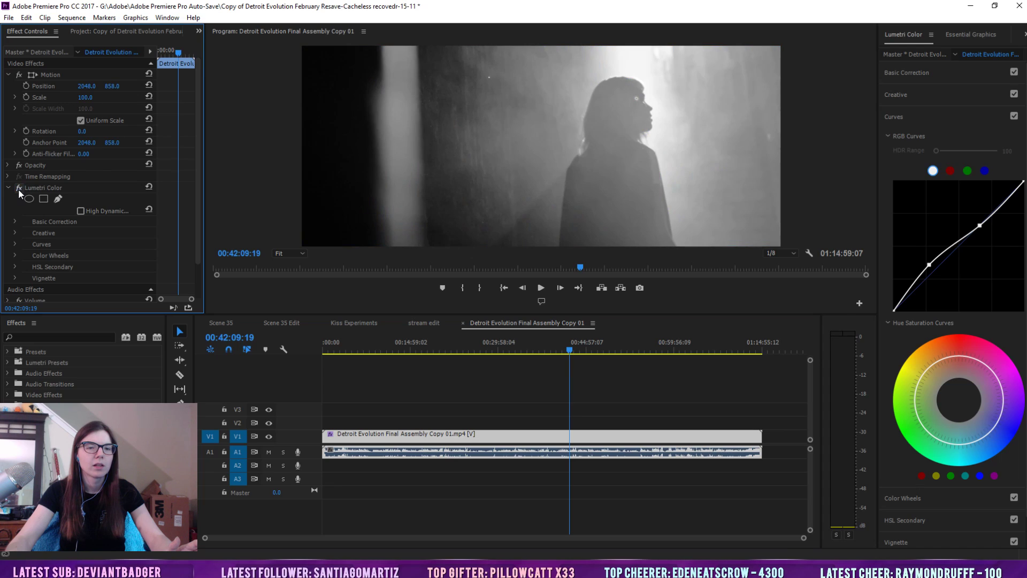
Set exposure to -0.1, highlights to -94.8, whites to 11.3 and blacks to 2.6, and lower the shadows
{"action": "left_click", "coordinate": [957, 74]}
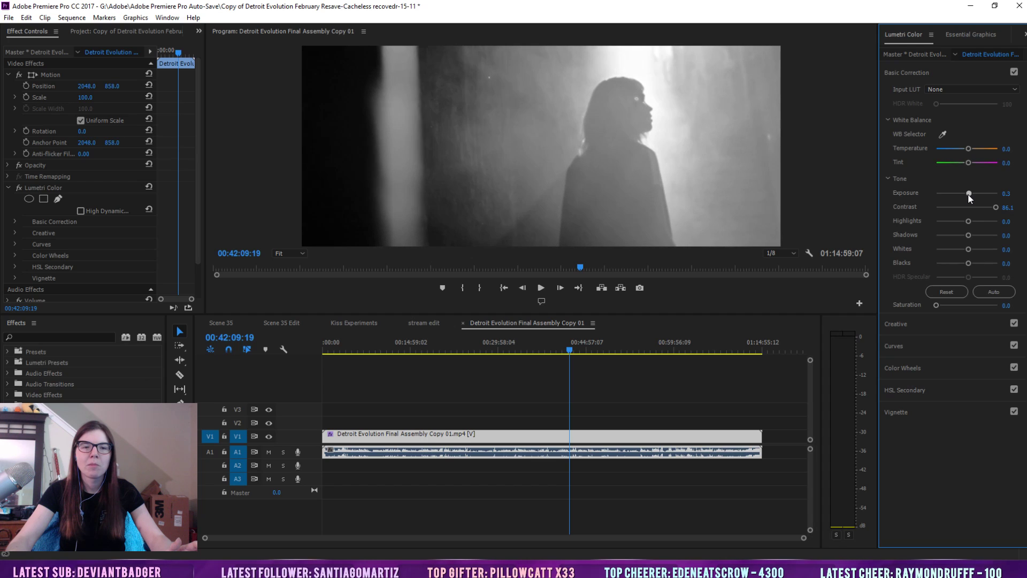
{"action": "left_click_drag", "start_coordinate": [966, 195], "coordinate": [974, 249]}
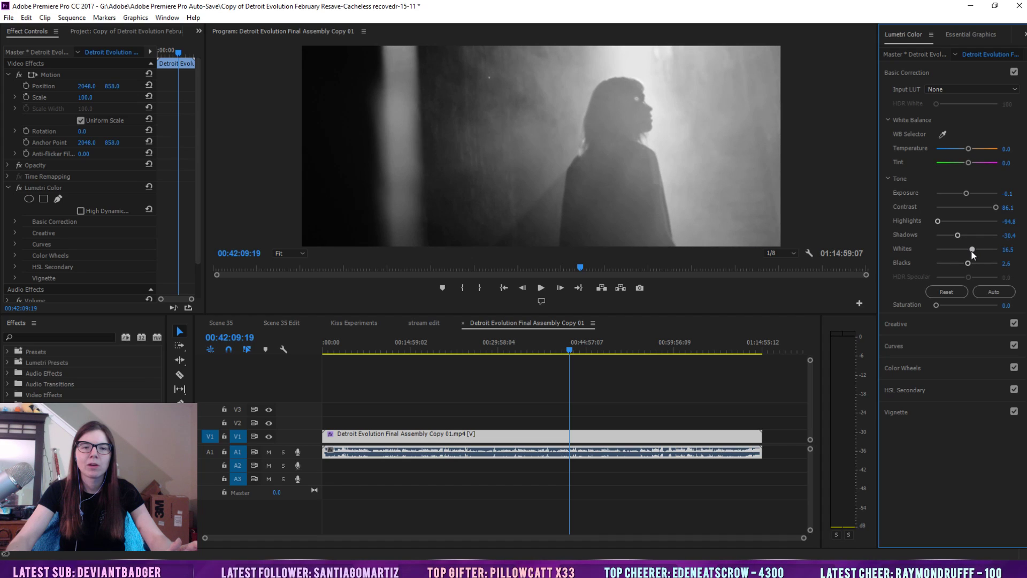
Reshape the RGB curve into a gentle S, pulling the white point slightly inward and raising the black point a little
{"action": "left_click", "coordinate": [957, 345]}
{"action": "mouse_move", "coordinate": [1022, 183]}
{"action": "left_mouse_down"}
{"action": "mouse_move", "coordinate": [1023, 221]}
{"action": "mouse_move", "coordinate": [1021, 182]}
{"action": "left_mouse_up"}
{"action": "left_click_drag", "start_coordinate": [927, 266], "coordinate": [935, 276]}
{"action": "mouse_move", "coordinate": [980, 226]}
{"action": "left_mouse_down"}
{"action": "mouse_move", "coordinate": [976, 212]}
{"action": "mouse_move", "coordinate": [982, 222]}
{"action": "left_mouse_up"}
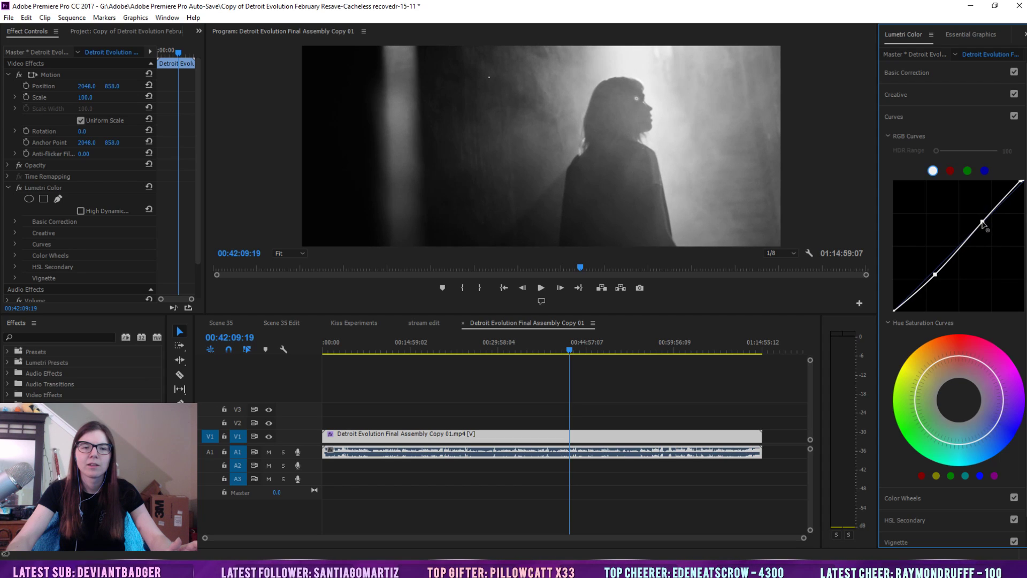
{"action": "mouse_move", "coordinate": [895, 310]}
{"action": "left_mouse_down"}
{"action": "mouse_move", "coordinate": [895, 294]}
{"action": "mouse_move", "coordinate": [894, 308]}
{"action": "left_mouse_up"}
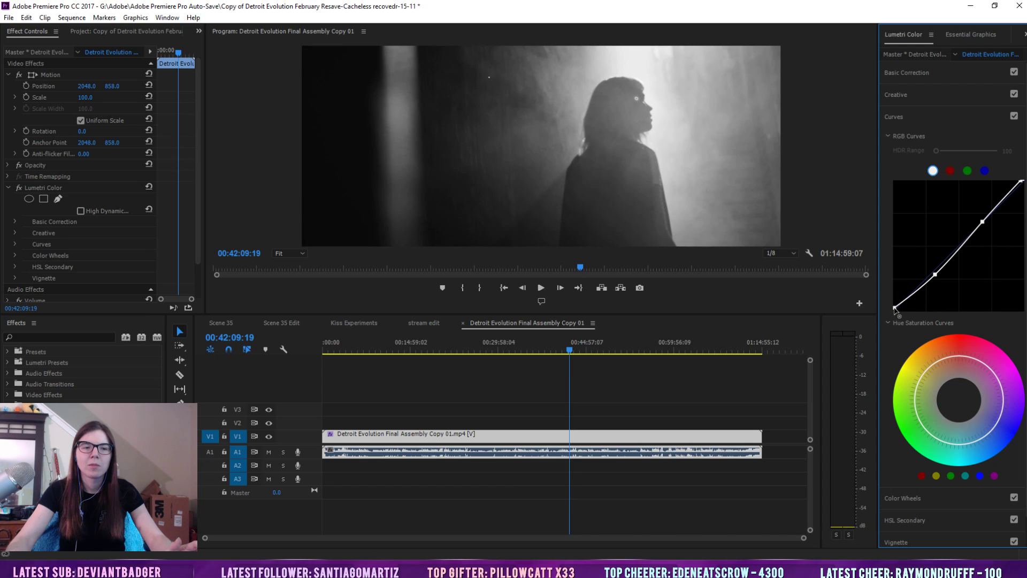
Set the clip's Faded Film amount to 7.0 and collapse the Lumetri Color effect's settings
{"action": "left_click", "coordinate": [976, 93]}
{"action": "mouse_move", "coordinate": [954, 227]}
{"action": "left_mouse_down"}
{"action": "mouse_move", "coordinate": [999, 227]}
{"action": "mouse_move", "coordinate": [926, 234]}
{"action": "mouse_move", "coordinate": [939, 233]}
{"action": "left_mouse_up"}
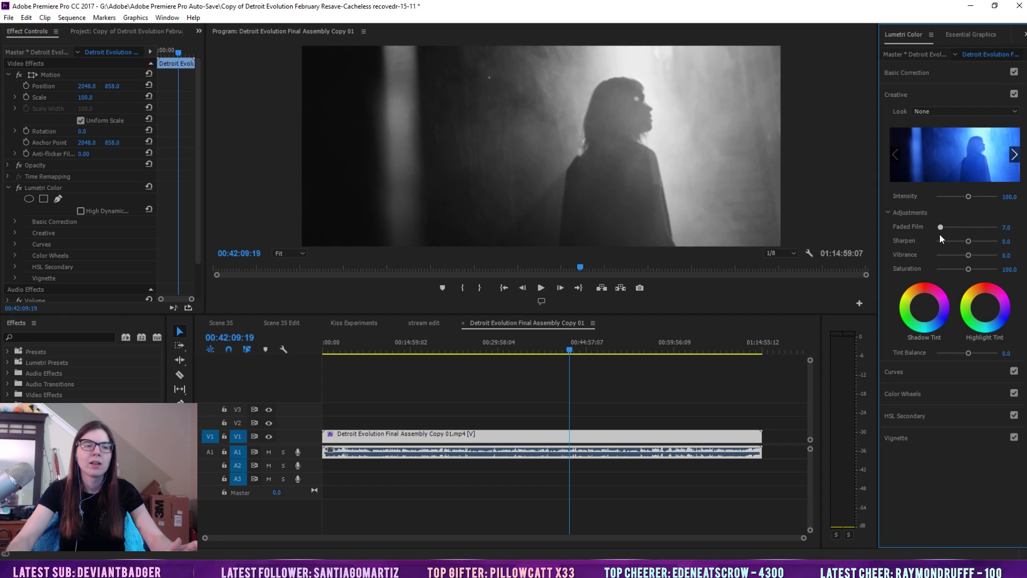
{"action": "left_click", "coordinate": [42, 185]}
{"action": "left_click", "coordinate": [8, 188]}
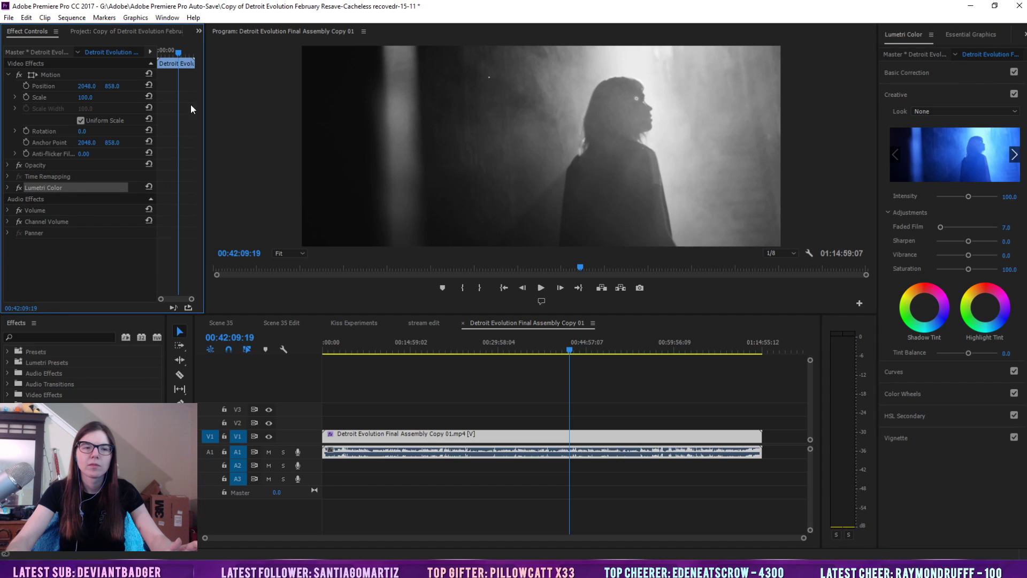
Try whites at 13.0, shadows at -100 and highlights at -51.3, and reset the clip's Basic Correction settings
{"action": "left_click", "coordinate": [938, 73]}
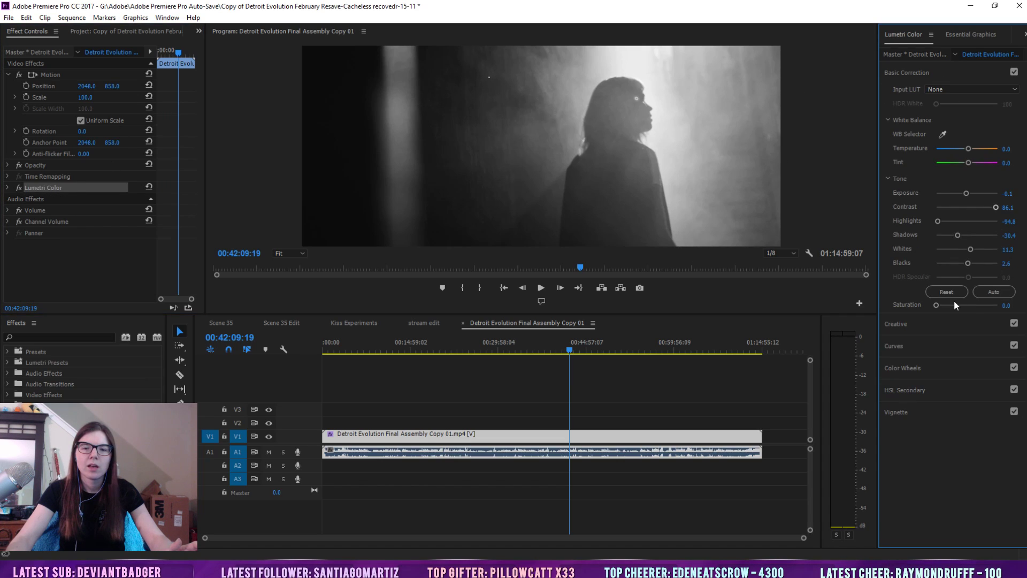
{"action": "left_click", "coordinate": [970, 250]}
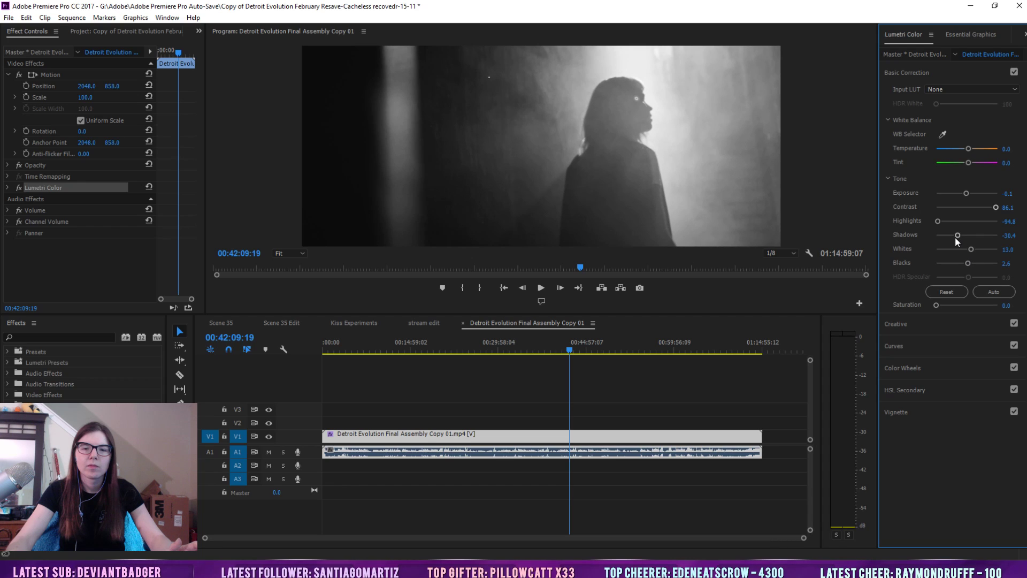
{"action": "left_click_drag", "start_coordinate": [954, 220], "coordinate": [951, 221]}
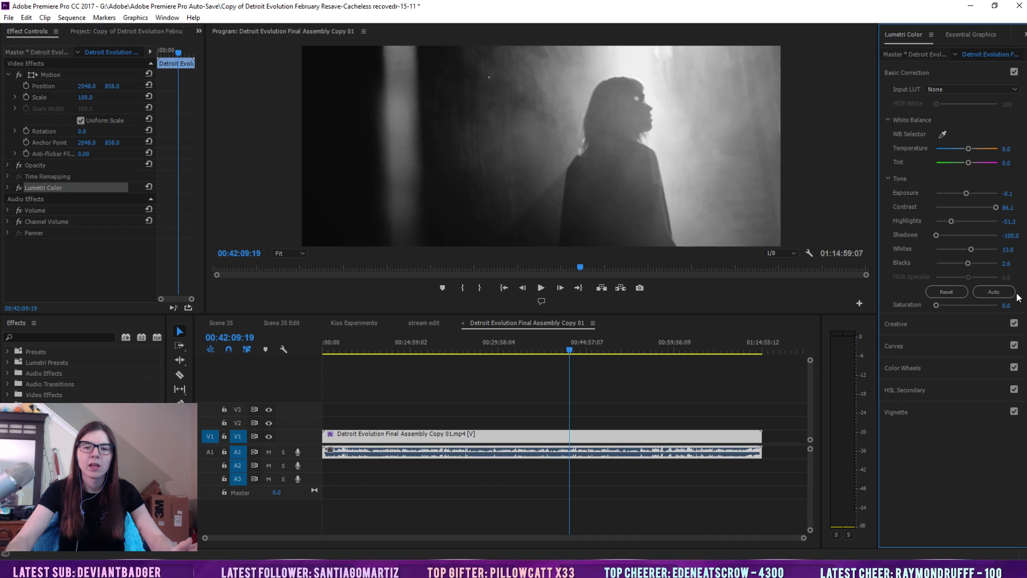
{"action": "left_click", "coordinate": [948, 292]}
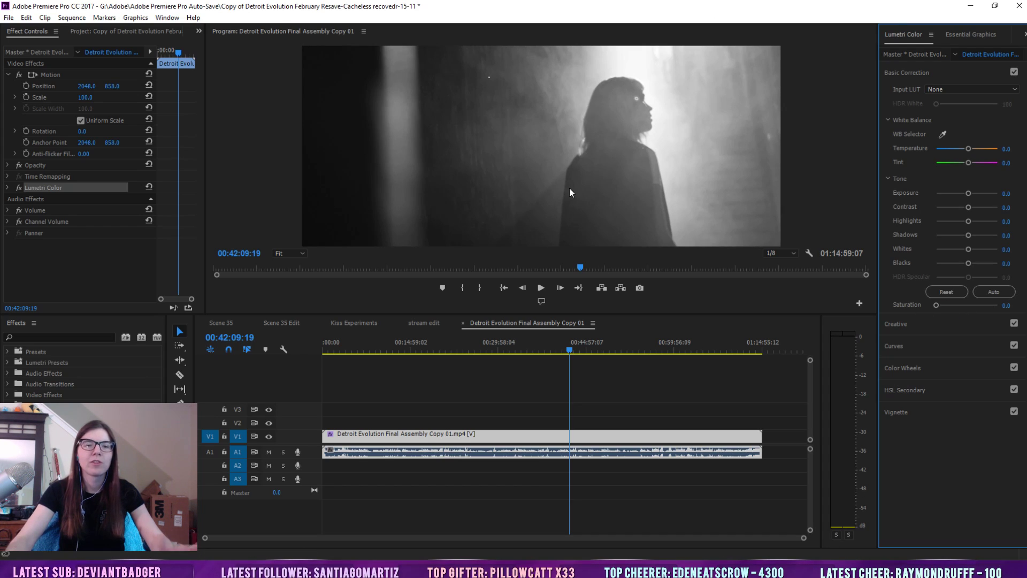
Undo the Basic Correction reset, and at 00:19:04:01 set exposure to 0.8, contrast to 68.7, highlights to 18.3 and shadows to 20.0
{"action": "left_click", "coordinate": [26, 17]}
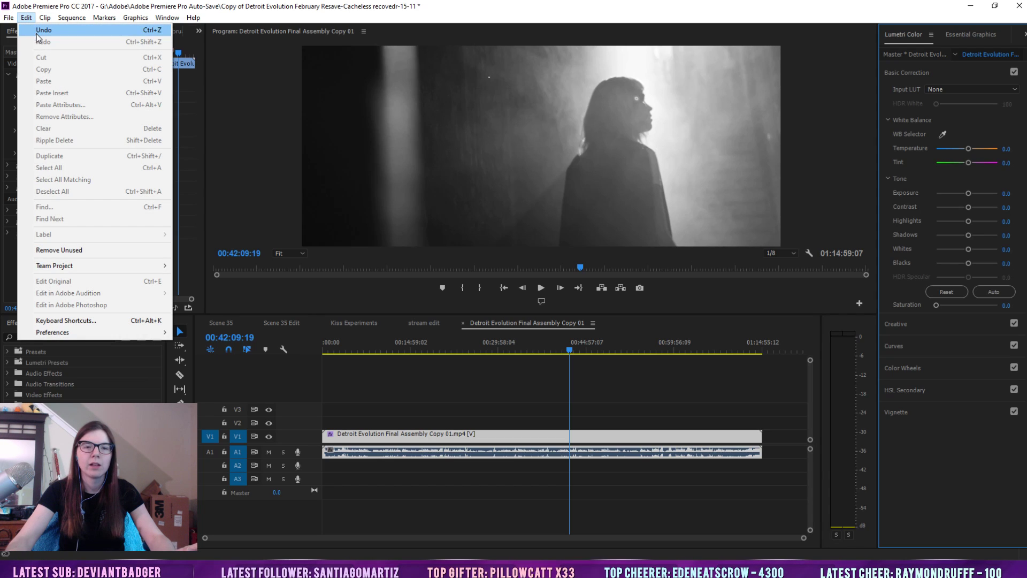
{"action": "left_click", "coordinate": [38, 37]}
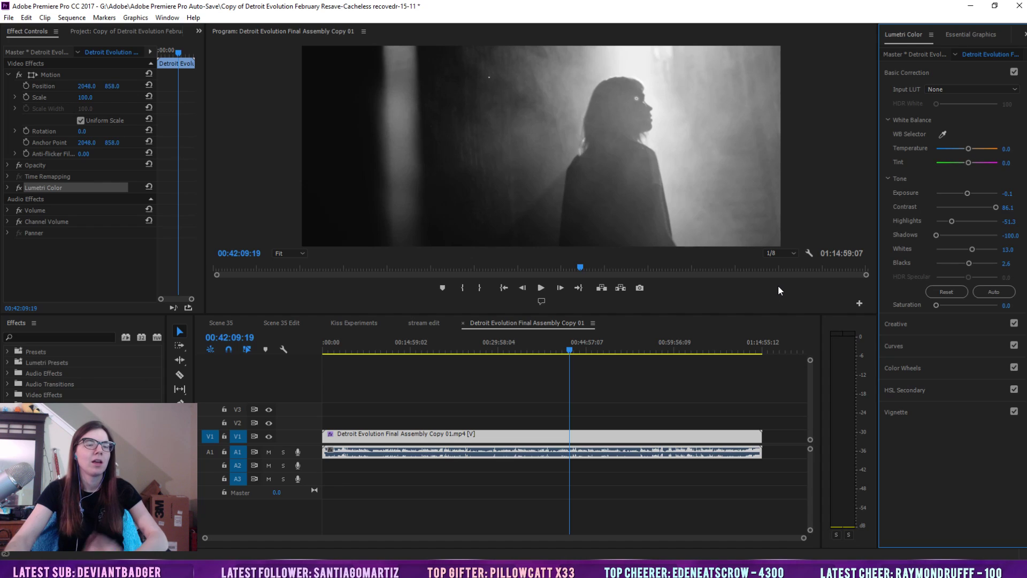
{"action": "left_click", "coordinate": [689, 348]}
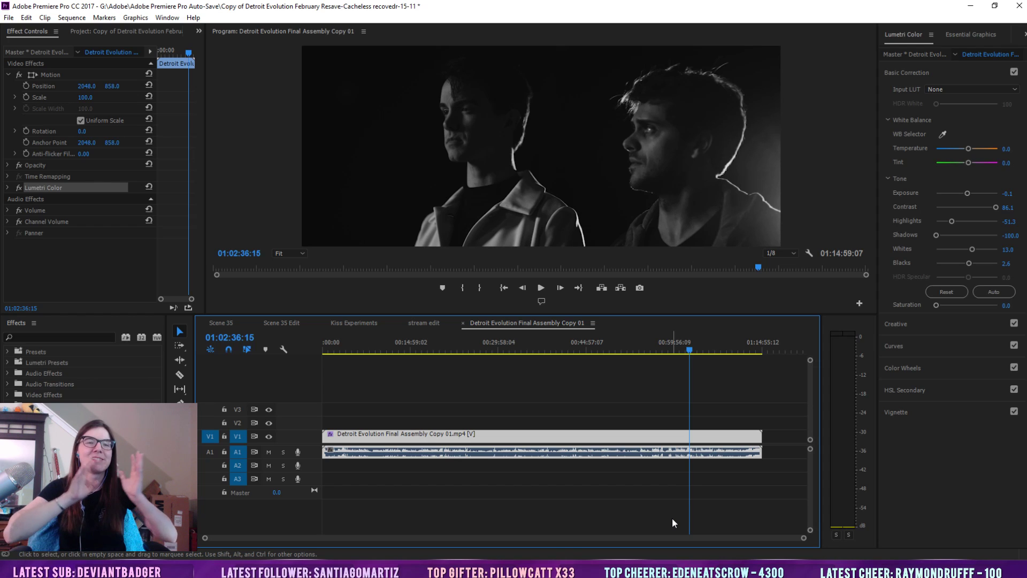
{"action": "left_click", "coordinate": [434, 343]}
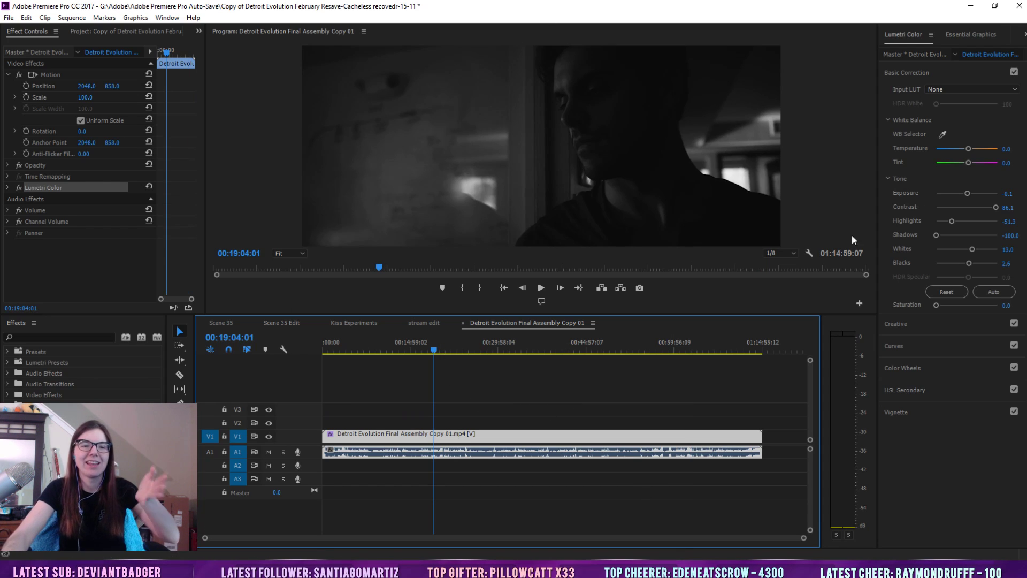
{"action": "left_click", "coordinate": [973, 235]}
{"action": "left_click_drag", "start_coordinate": [951, 221], "coordinate": [988, 208]}
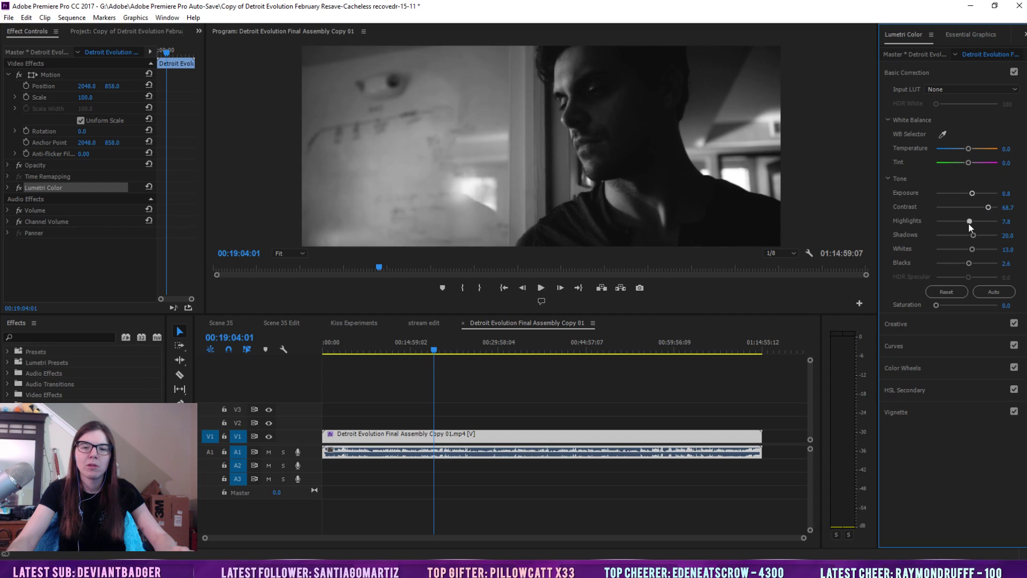
Reshape the RGB curve by lifting the lower midtones, lowering the upper midtones and moving the white point back to the corner
{"action": "left_click", "coordinate": [944, 345]}
{"action": "left_click_drag", "start_coordinate": [934, 274], "coordinate": [934, 262]}
{"action": "left_click_drag", "start_coordinate": [977, 222], "coordinate": [982, 226]}
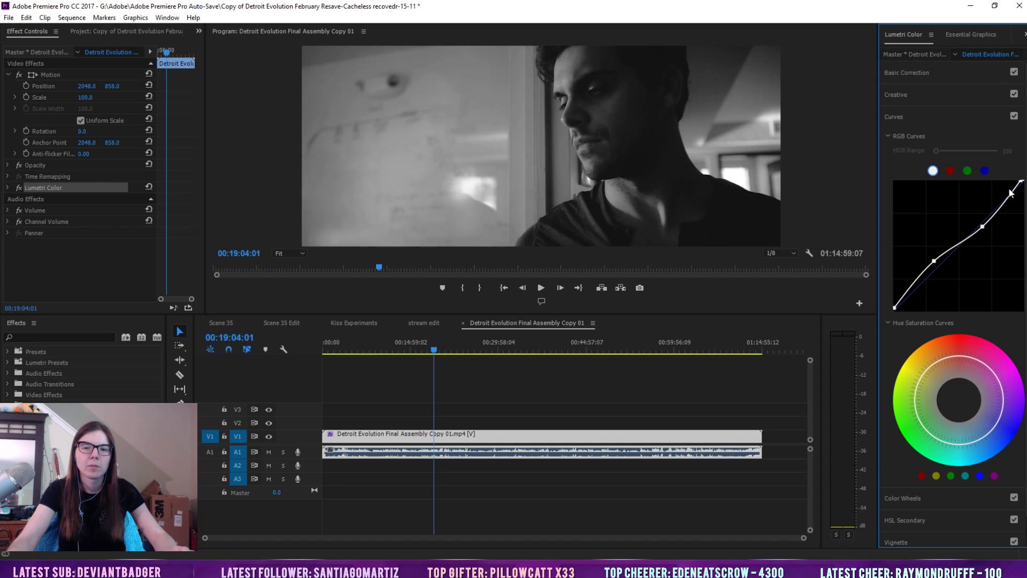
{"action": "left_click_drag", "start_coordinate": [1021, 182], "coordinate": [1023, 209]}
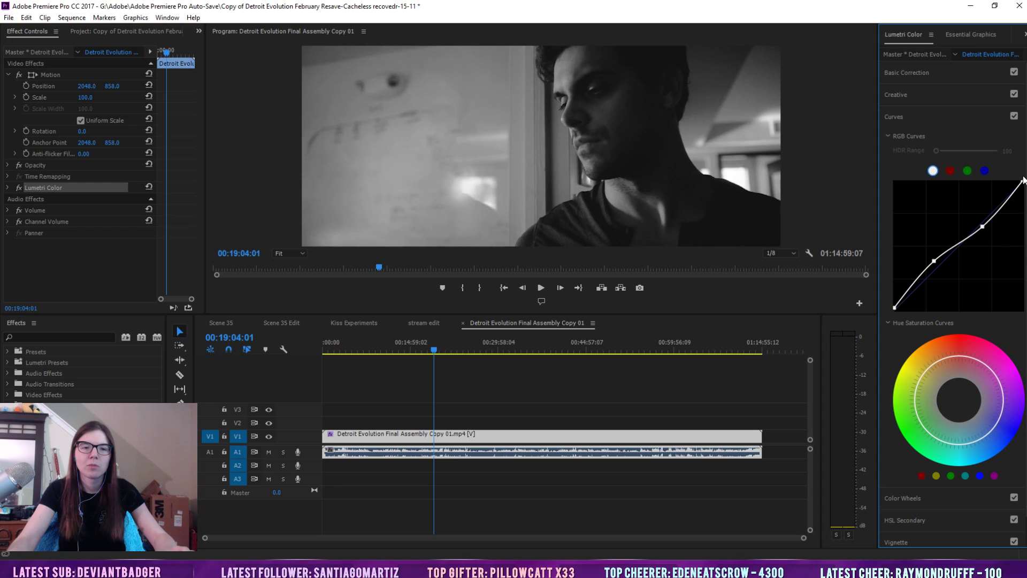
Set the clip's contrast to 84.3, highlights to 25.2, shadows to -6.1 and whites to 2.6
{"action": "left_click", "coordinate": [956, 85]}
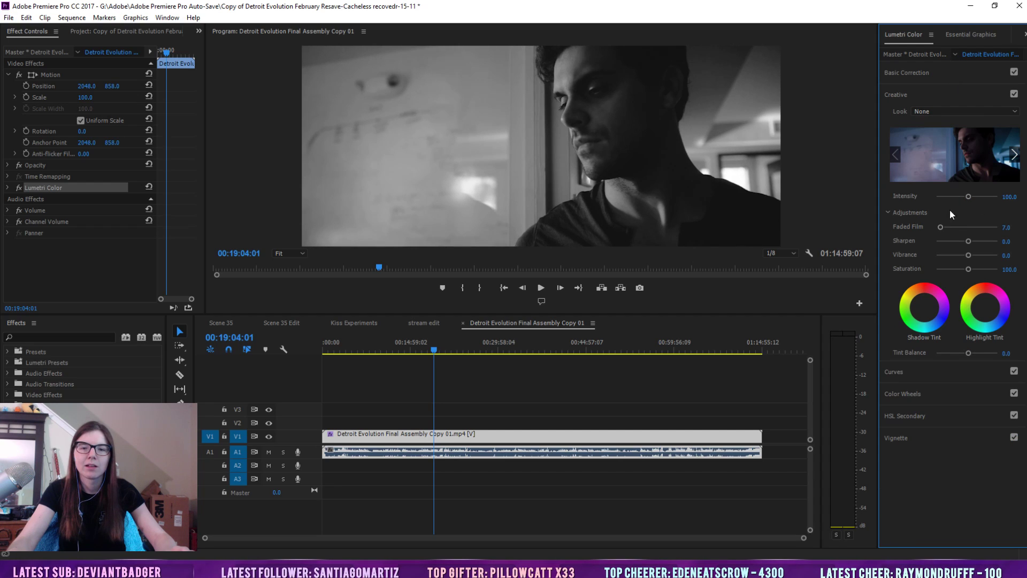
{"action": "left_click", "coordinate": [931, 73]}
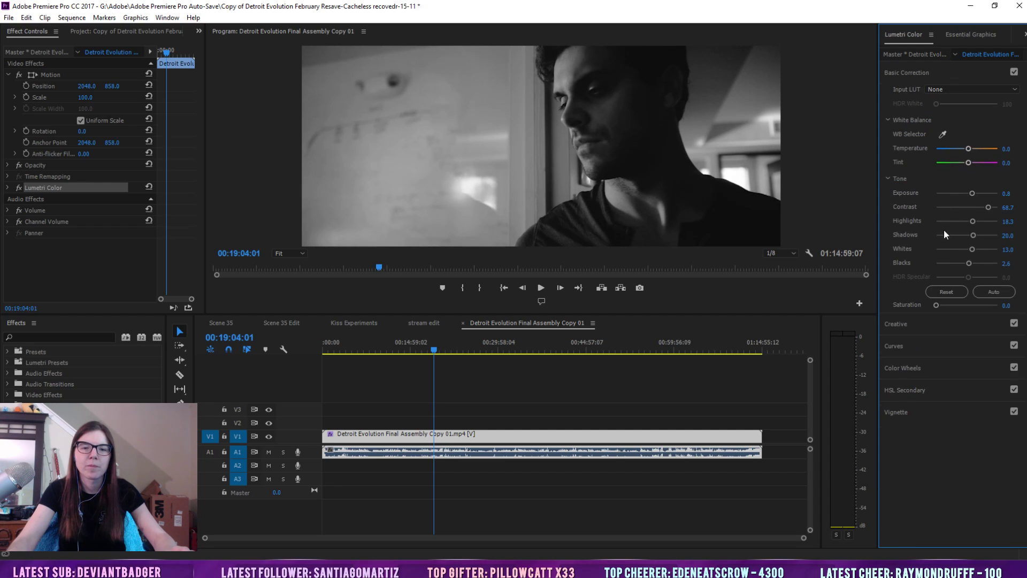
{"action": "left_click_drag", "start_coordinate": [988, 208], "coordinate": [964, 236]}
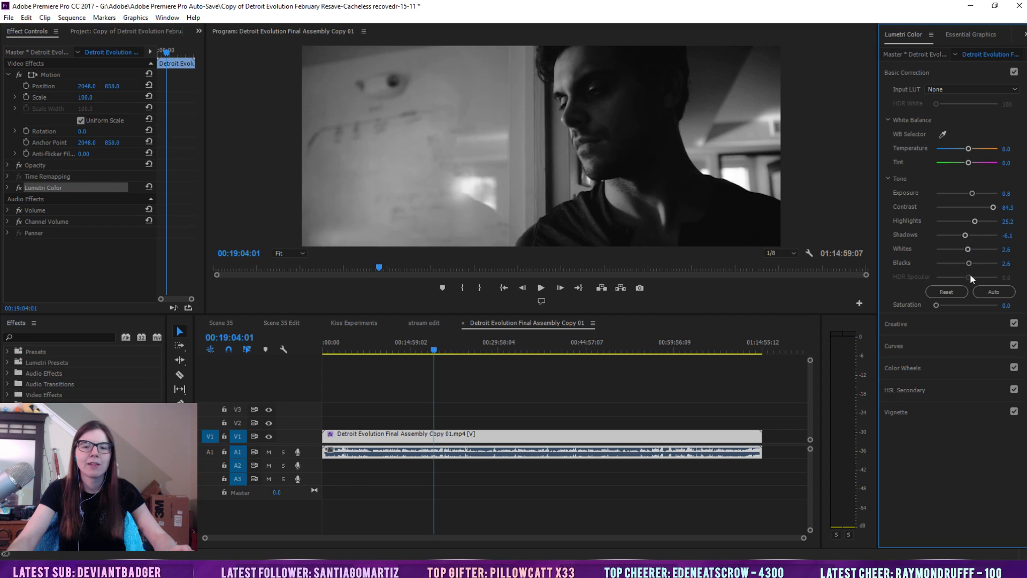
Reset the Basic Correction settings to compare the picture, and undo that reset
{"action": "left_click", "coordinate": [948, 293]}
{"action": "left_click", "coordinate": [26, 18]}
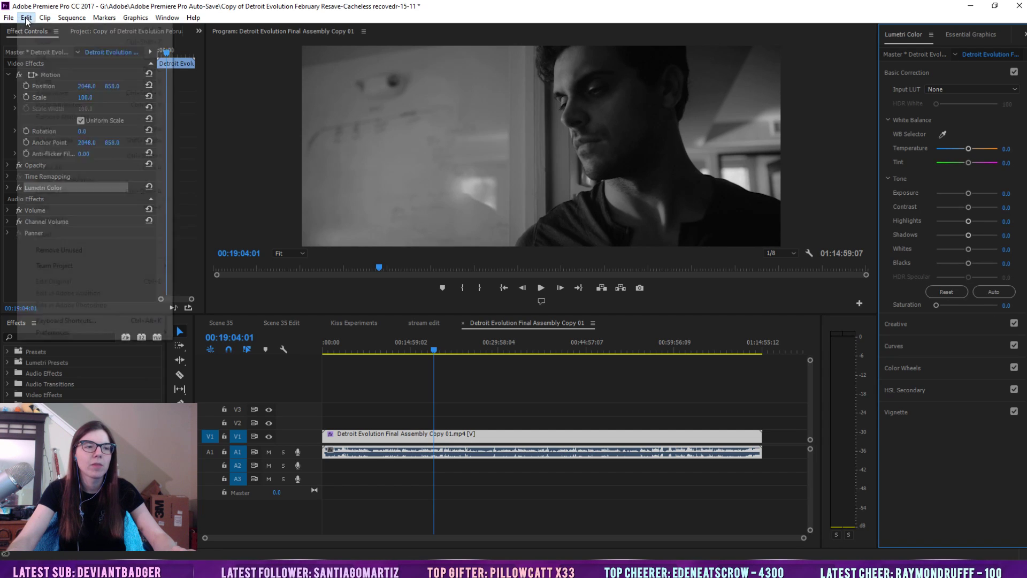
{"action": "left_click", "coordinate": [35, 30]}
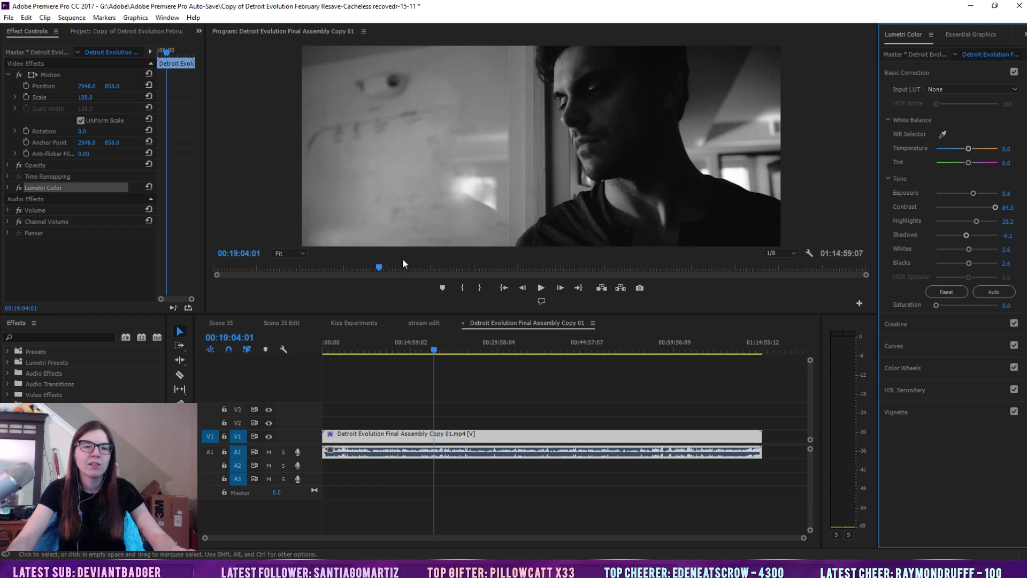
Review the black-and-white grade on scenes across the film, including 00:42:21:02, 00:07:58:12, 00:14:01:13 and 00:38:24:14
{"action": "left_click", "coordinate": [639, 345]}
{"action": "mouse_move", "coordinate": [593, 349]}
{"action": "left_mouse_down"}
{"action": "mouse_move", "coordinate": [553, 347]}
{"action": "mouse_move", "coordinate": [572, 349]}
{"action": "left_mouse_up"}
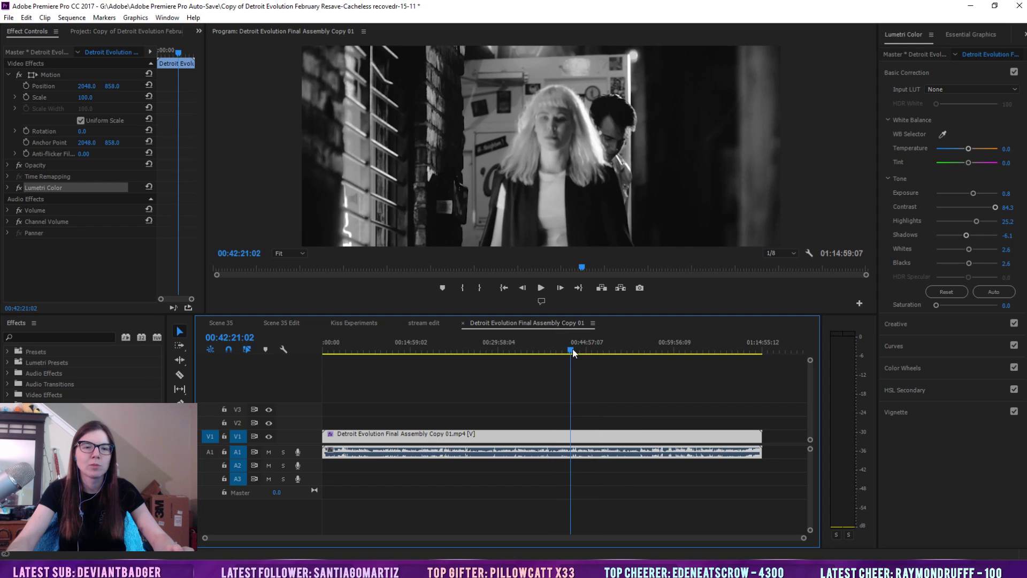
{"action": "left_click_drag", "start_coordinate": [569, 340], "coordinate": [371, 342]}
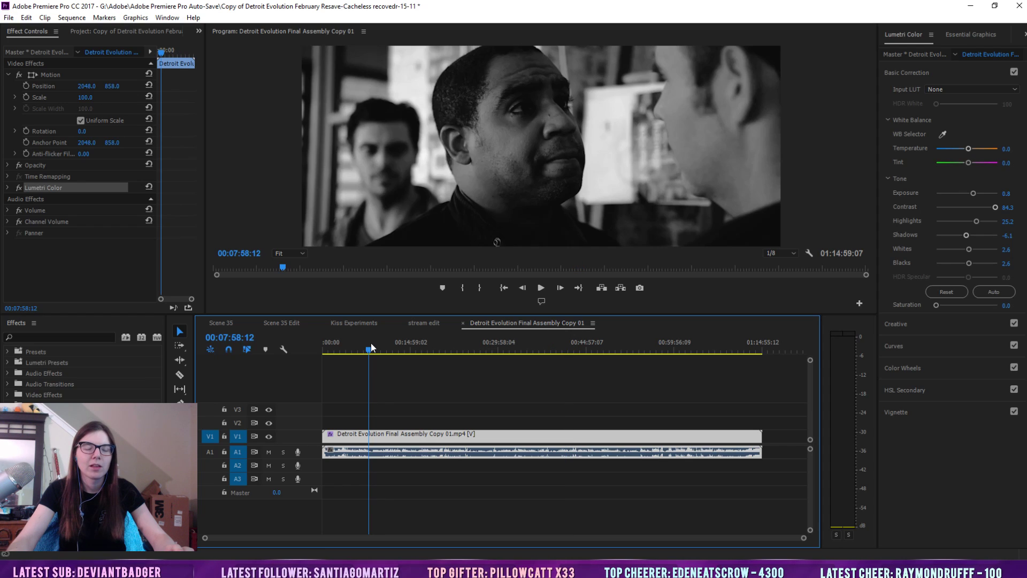
{"action": "left_click_drag", "start_coordinate": [385, 349], "coordinate": [427, 349]}
{"action": "left_click", "coordinate": [403, 348]}
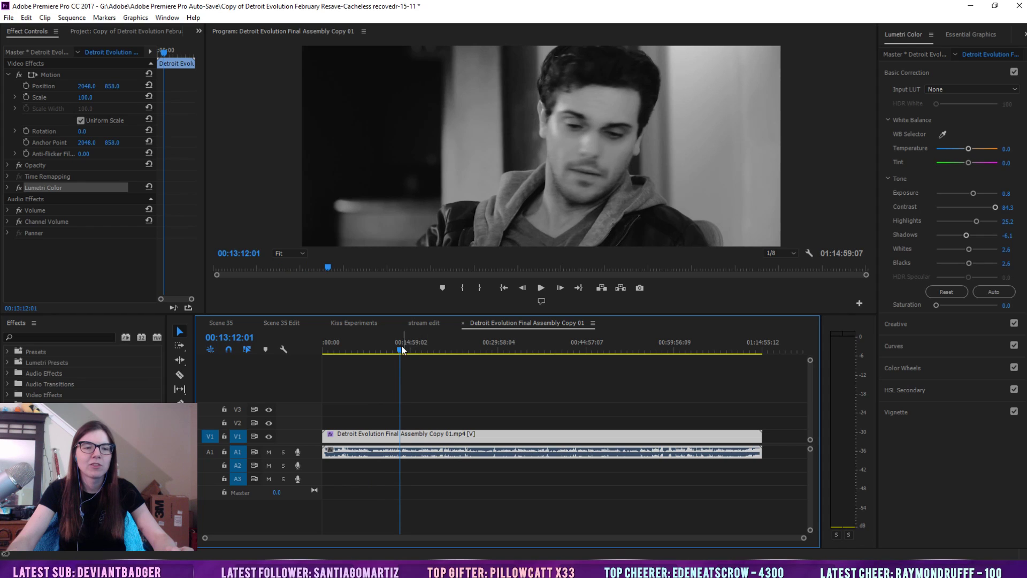
{"action": "left_click_drag", "start_coordinate": [404, 348], "coordinate": [407, 347]}
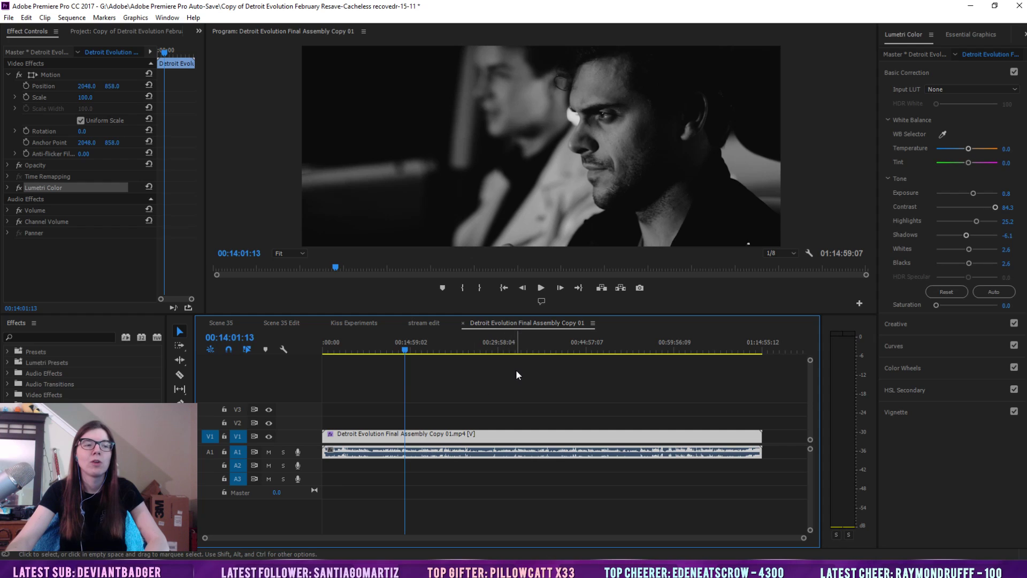
{"action": "left_click", "coordinate": [548, 342]}
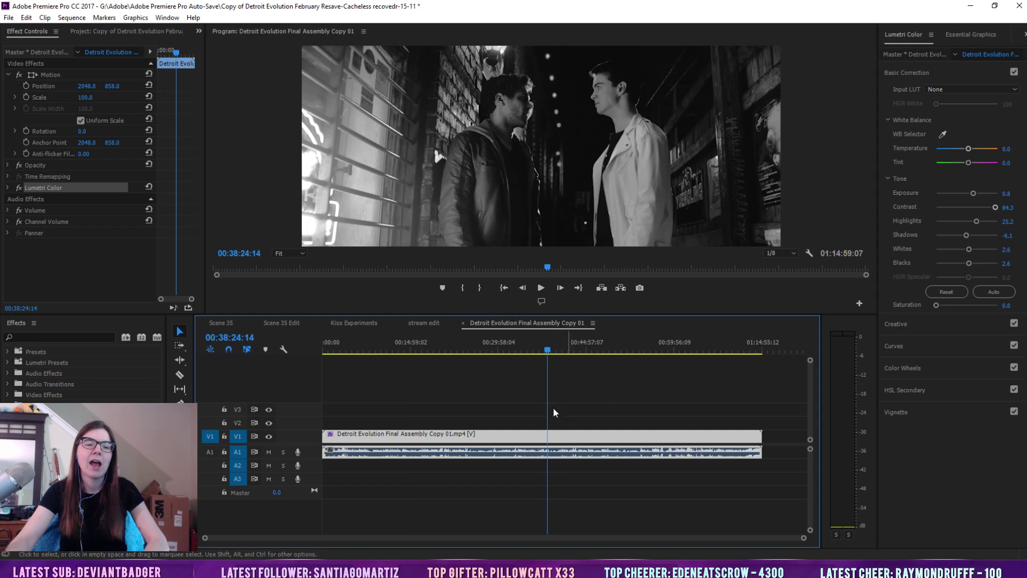
Reselect the assembly clip, set its exposure to 0.9 and contrast to 67.0, and deselect it
{"action": "left_click", "coordinate": [571, 383]}
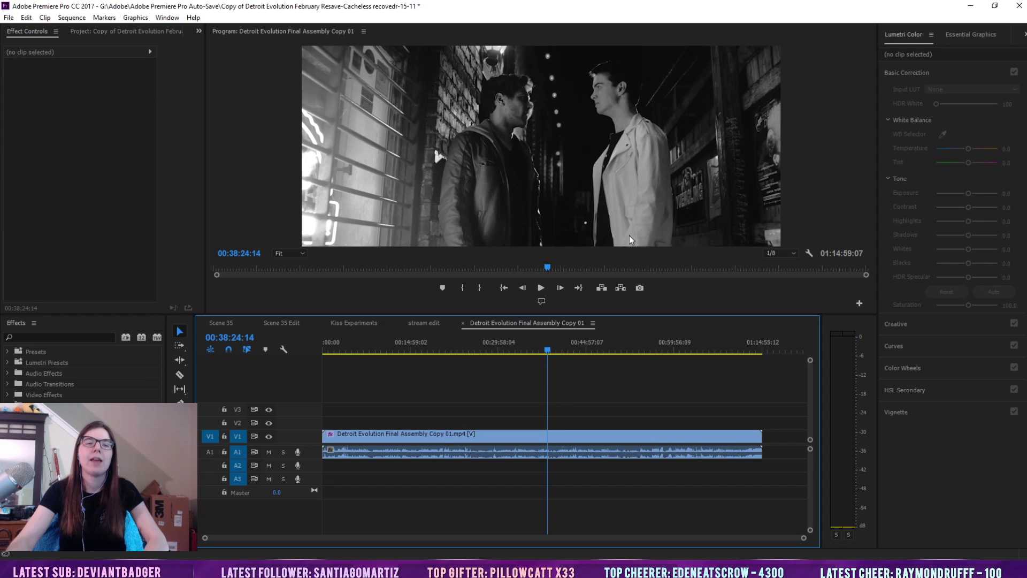
{"action": "left_click", "coordinate": [566, 436]}
{"action": "mouse_move", "coordinate": [976, 190]}
{"action": "left_mouse_down"}
{"action": "mouse_move", "coordinate": [962, 190]}
{"action": "mouse_move", "coordinate": [976, 210]}
{"action": "left_mouse_up"}
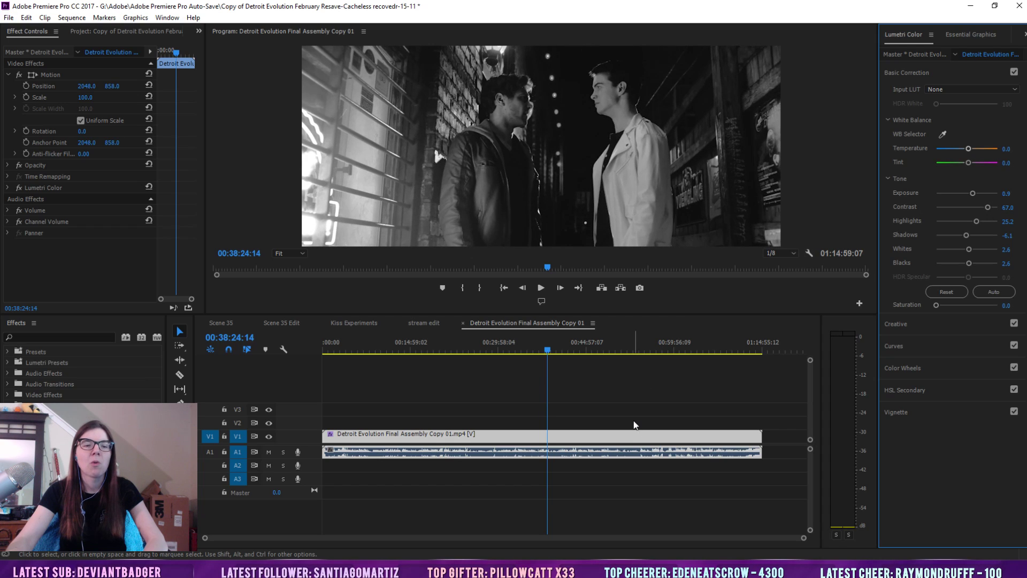
{"action": "left_click", "coordinate": [630, 399]}
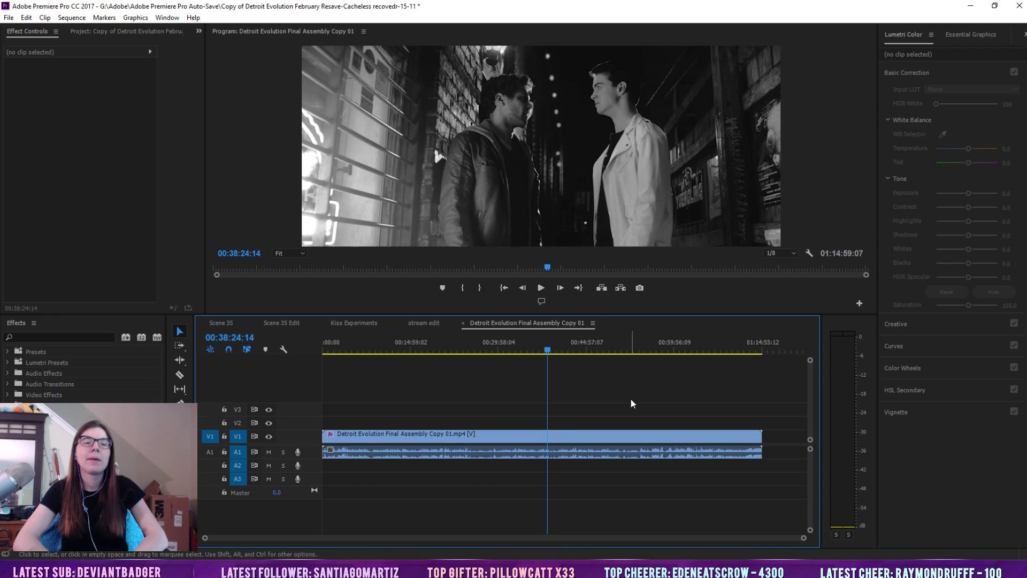
Examine the black-and-white look in the film's last quarter, from the scenes around 00:58:51:03 to the end credits
{"action": "left_click", "coordinate": [680, 341]}
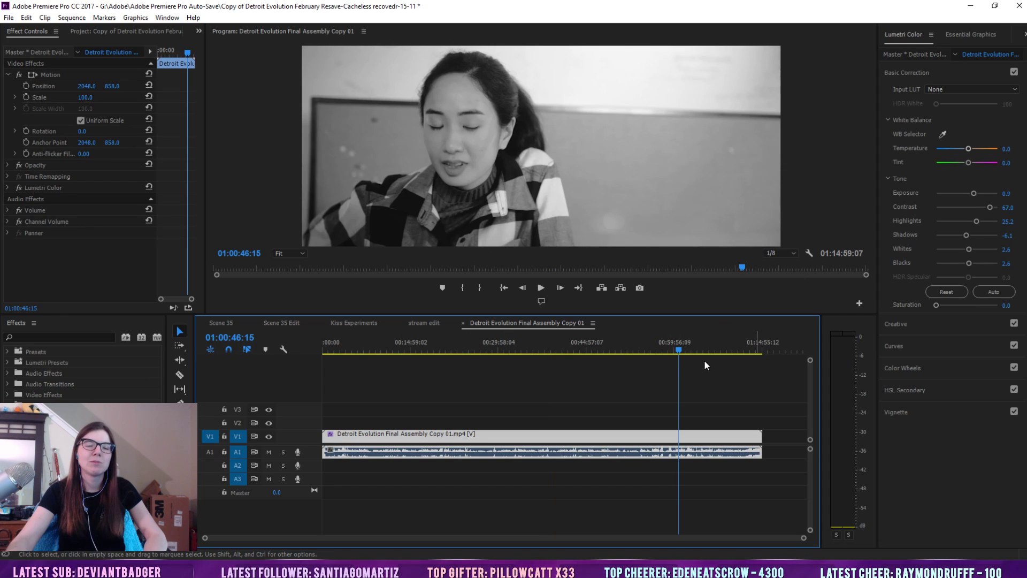
{"action": "left_click", "coordinate": [667, 343]}
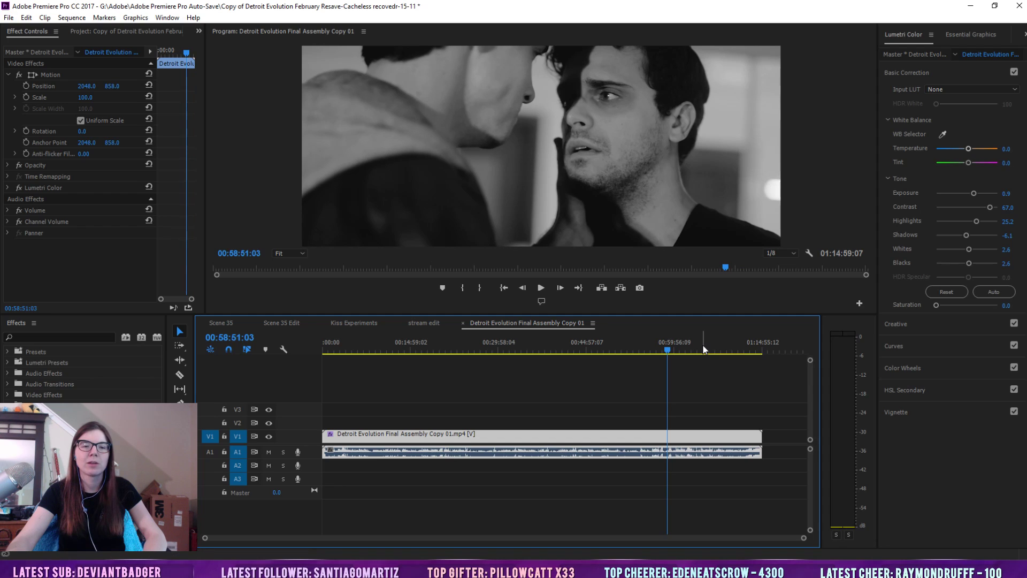
{"action": "left_click", "coordinate": [672, 348]}
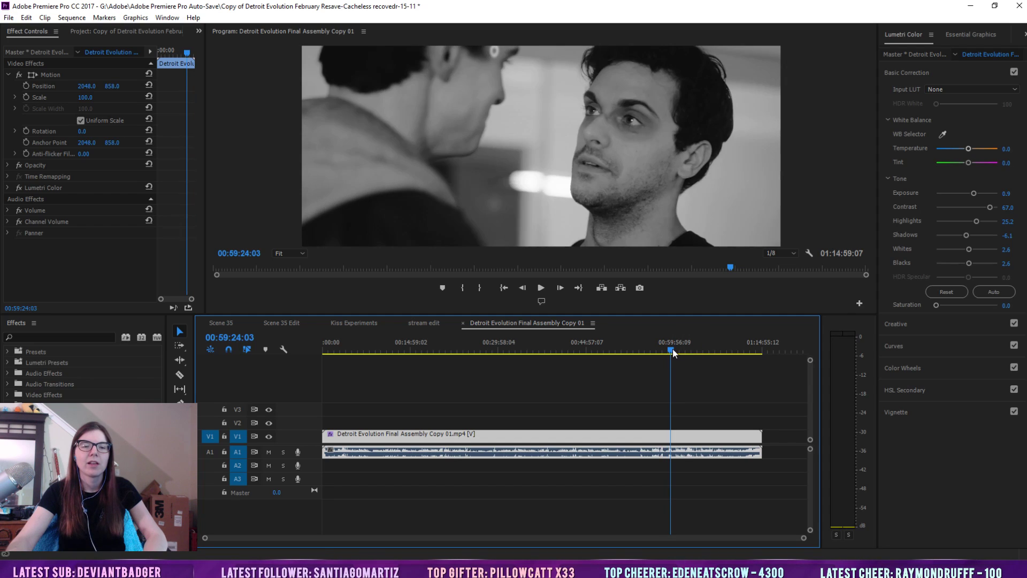
{"action": "left_click_drag", "start_coordinate": [672, 348], "coordinate": [675, 348]}
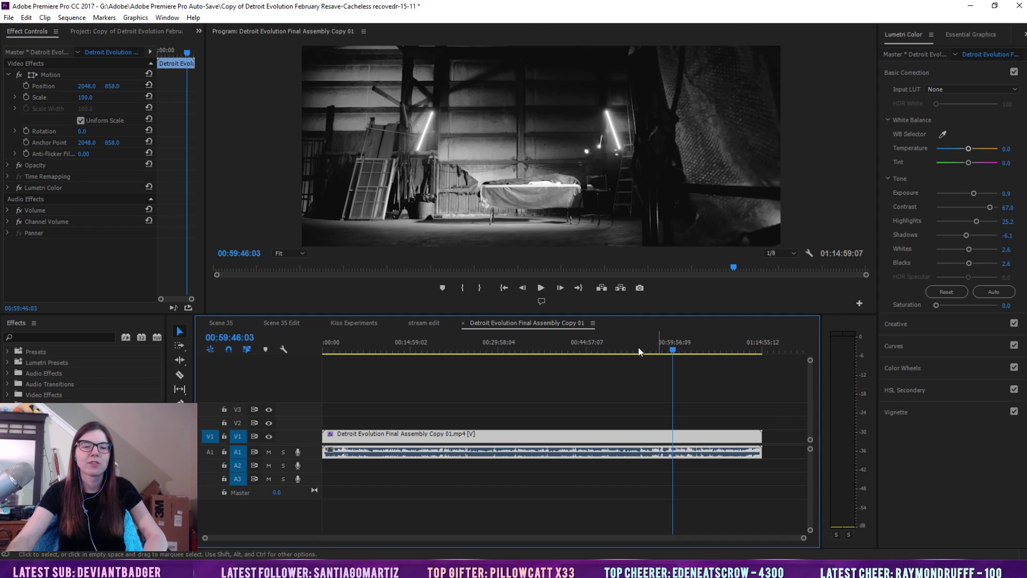
{"action": "left_click", "coordinate": [734, 343]}
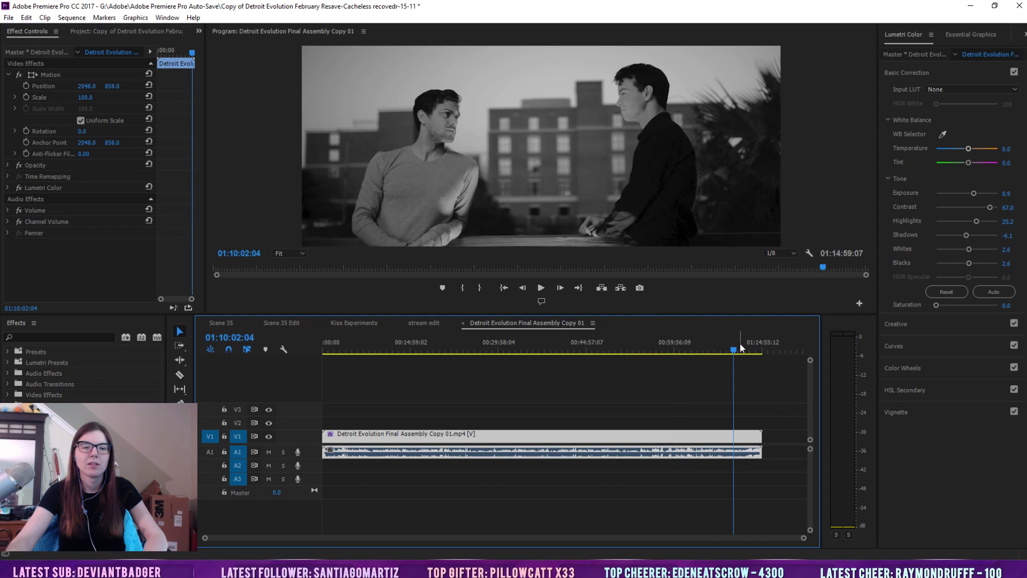
{"action": "left_click", "coordinate": [747, 347]}
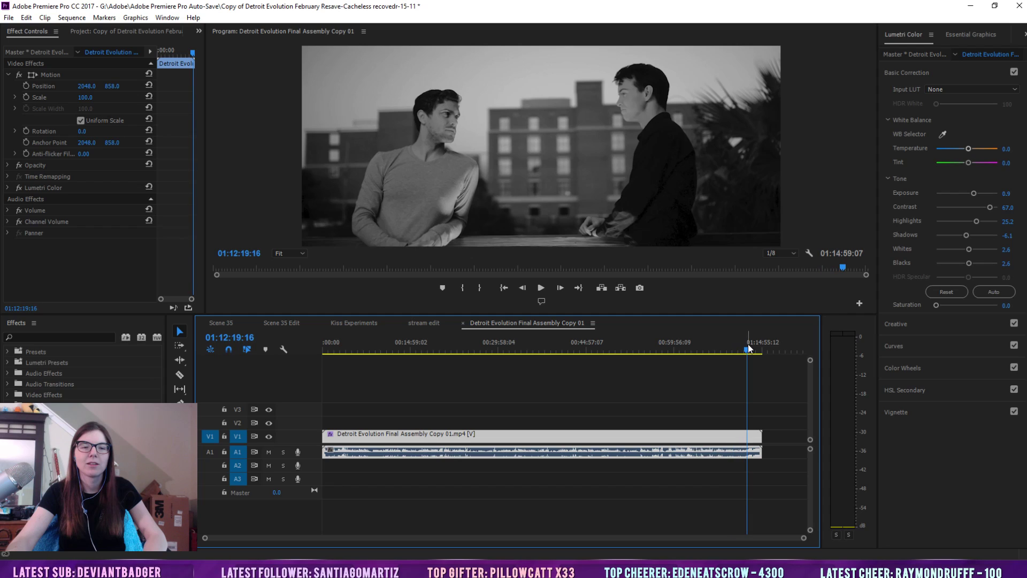
{"action": "left_click", "coordinate": [744, 345]}
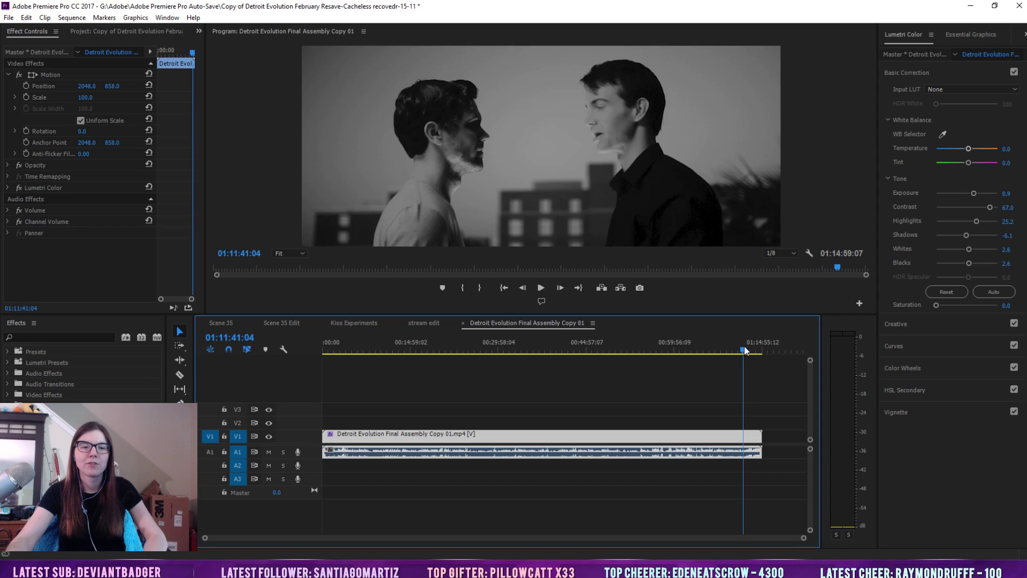
{"action": "left_click", "coordinate": [749, 346]}
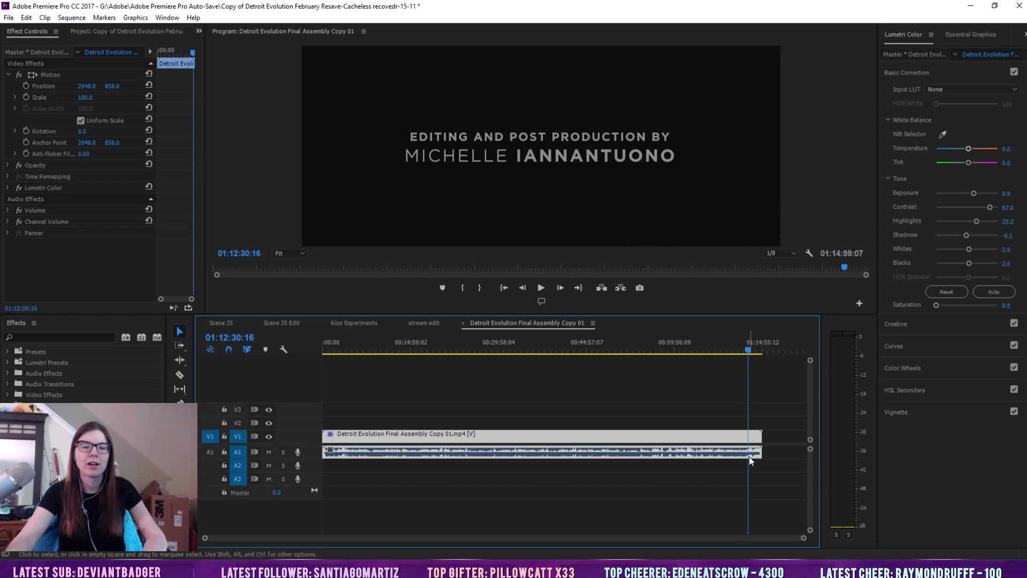
Delete the Lumetri Color effect from the assembly clip and check the colour picture at 00:11:44:01 and 00:29:25:14
{"action": "left_click", "coordinate": [49, 186]}
{"action": "key", "text": "Delete"}
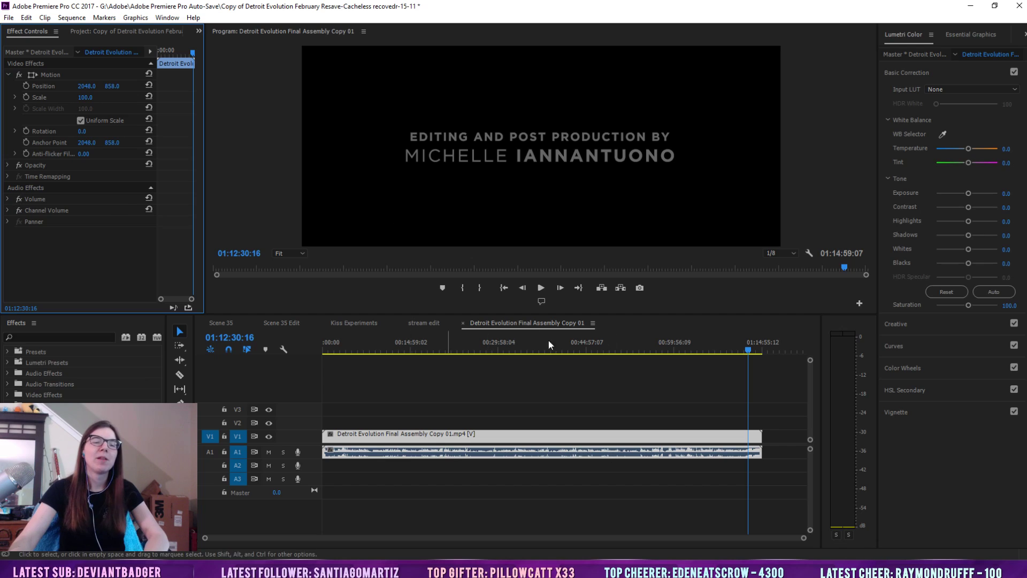
{"action": "left_click", "coordinate": [632, 393]}
{"action": "left_click", "coordinate": [392, 348]}
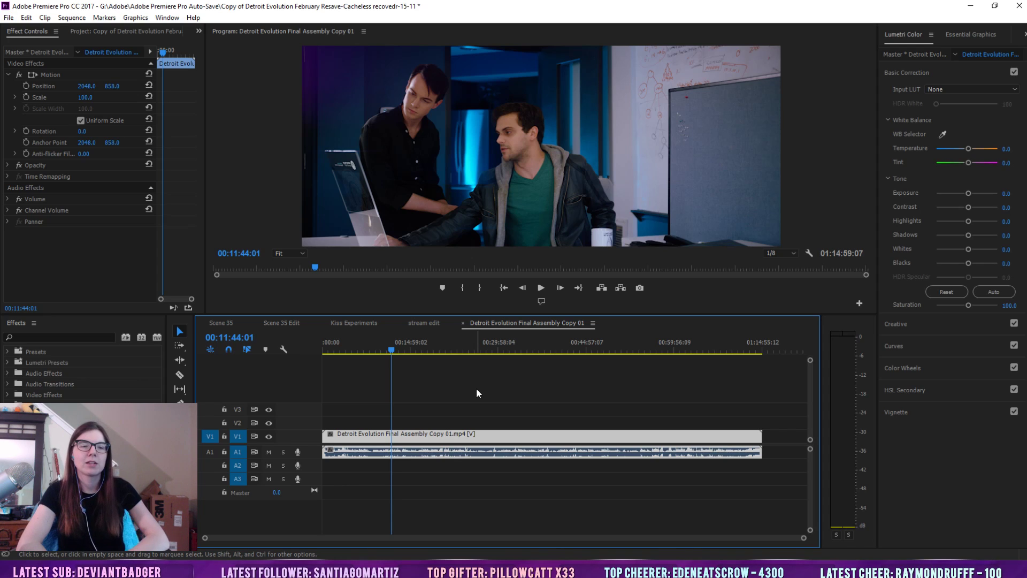
{"action": "left_click", "coordinate": [496, 338]}
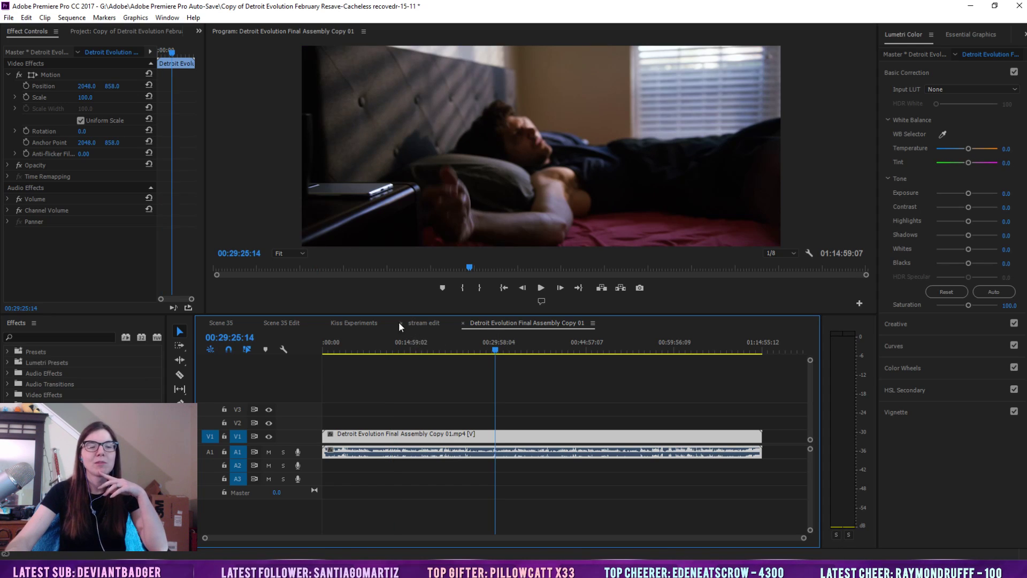
Open the Scene 35 Edit sequence, enlarge its timeline scale and shrink the audio tracks so all of them fit
{"action": "left_click", "coordinate": [354, 323]}
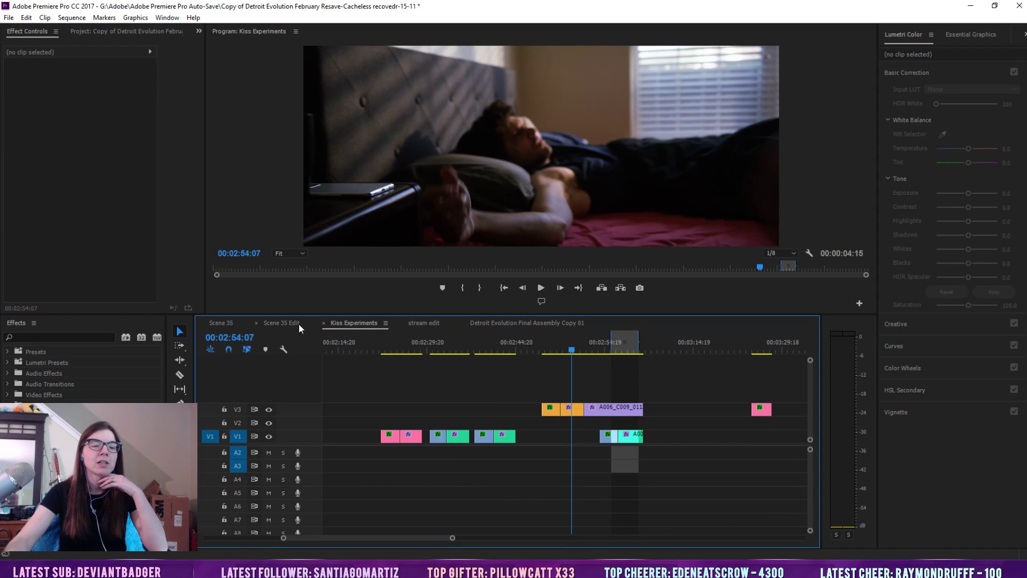
{"action": "left_click", "coordinate": [281, 323]}
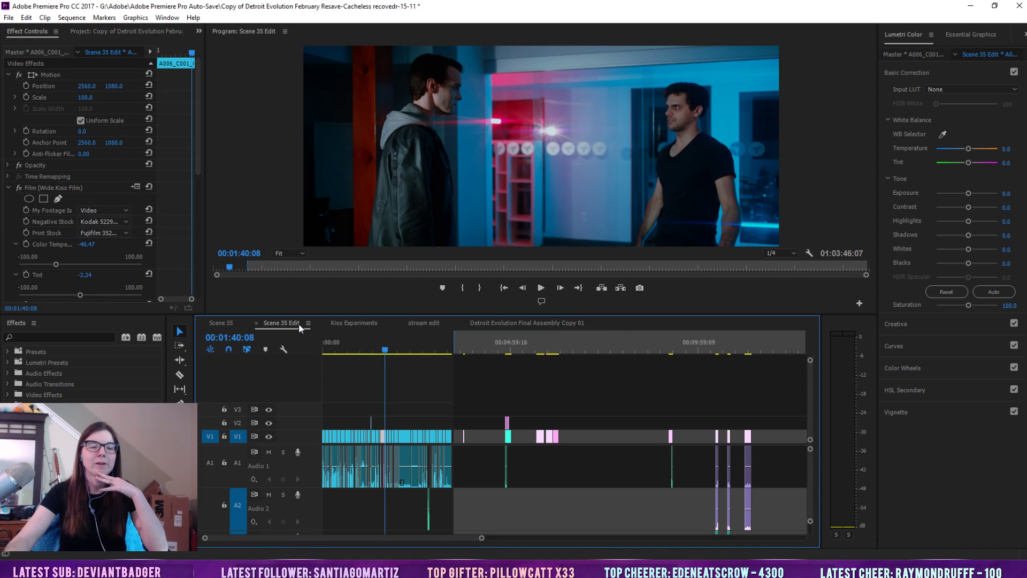
{"action": "left_click_drag", "start_coordinate": [481, 538], "coordinate": [385, 541]}
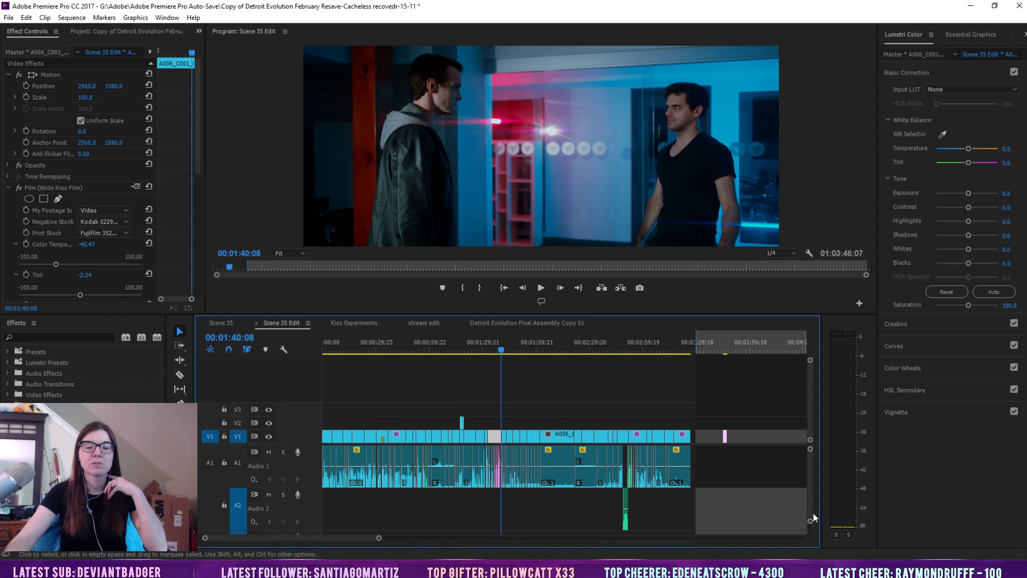
{"action": "left_click_drag", "start_coordinate": [811, 521], "coordinate": [811, 541]}
{"action": "left_click", "coordinate": [767, 490]}
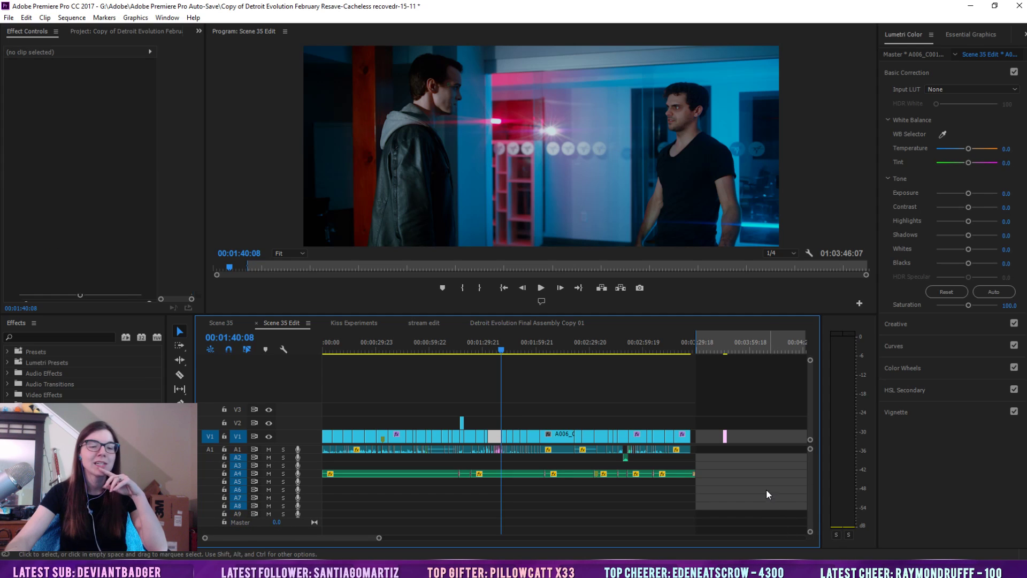
Clear the "assembly cop" search from the project's item list and browse to the scene Final Edit sequences
{"action": "left_click", "coordinate": [81, 31]}
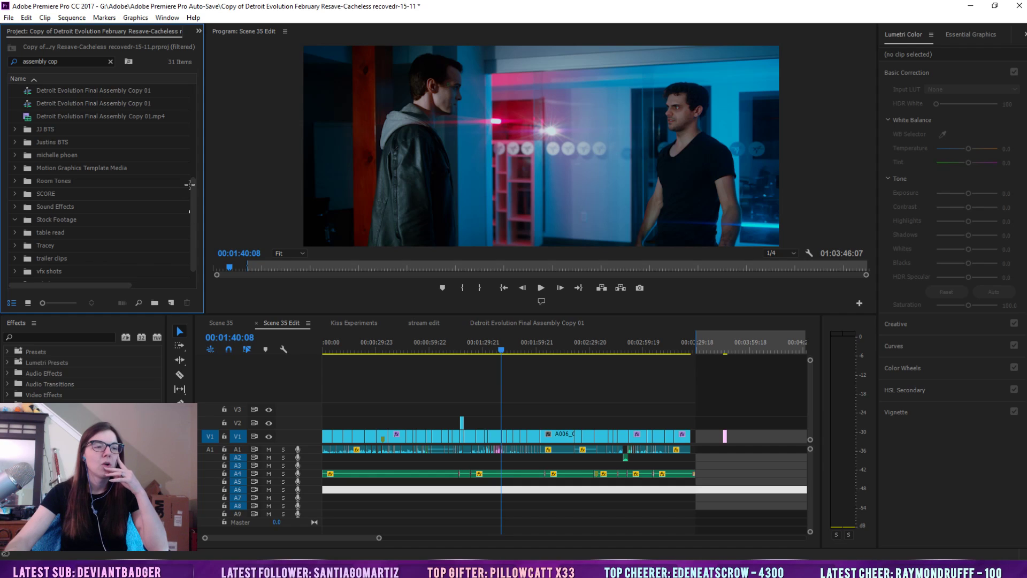
{"action": "left_click_drag", "start_coordinate": [203, 206], "coordinate": [143, 75]}
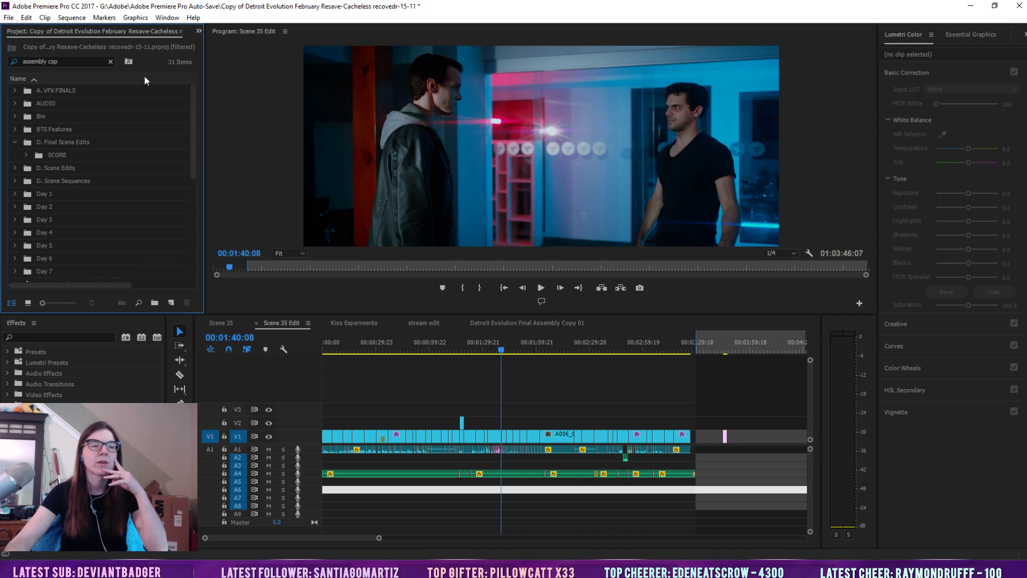
{"action": "left_click", "coordinate": [108, 61]}
{"action": "left_click_drag", "start_coordinate": [192, 95], "coordinate": [194, 146]}
{"action": "scroll", "coordinate": [122, 184], "scroll_direction": "up", "scroll_amount": 2}
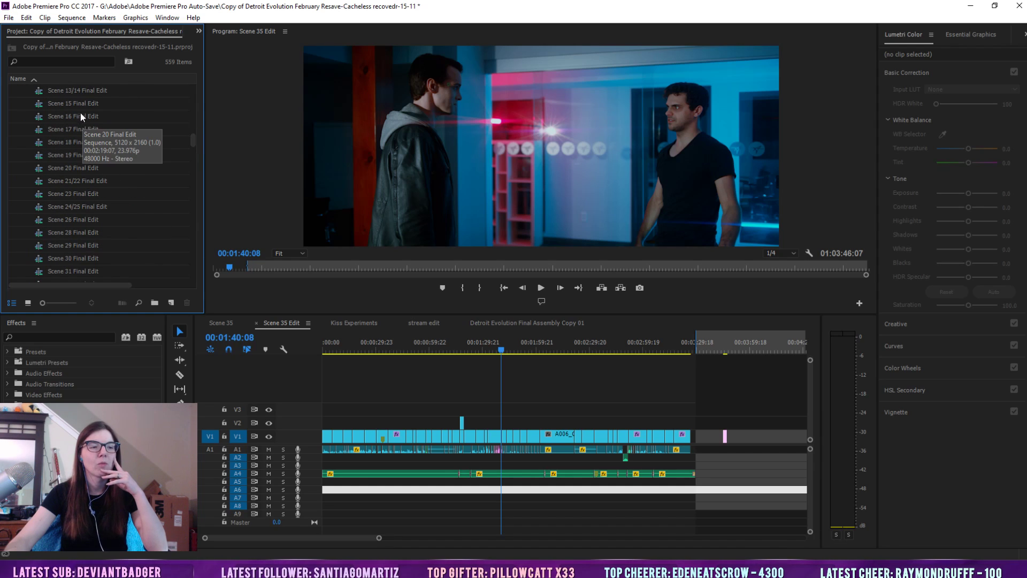
Save the project with the Scene 35 Edit sequence open
{"action": "left_click", "coordinate": [753, 409]}
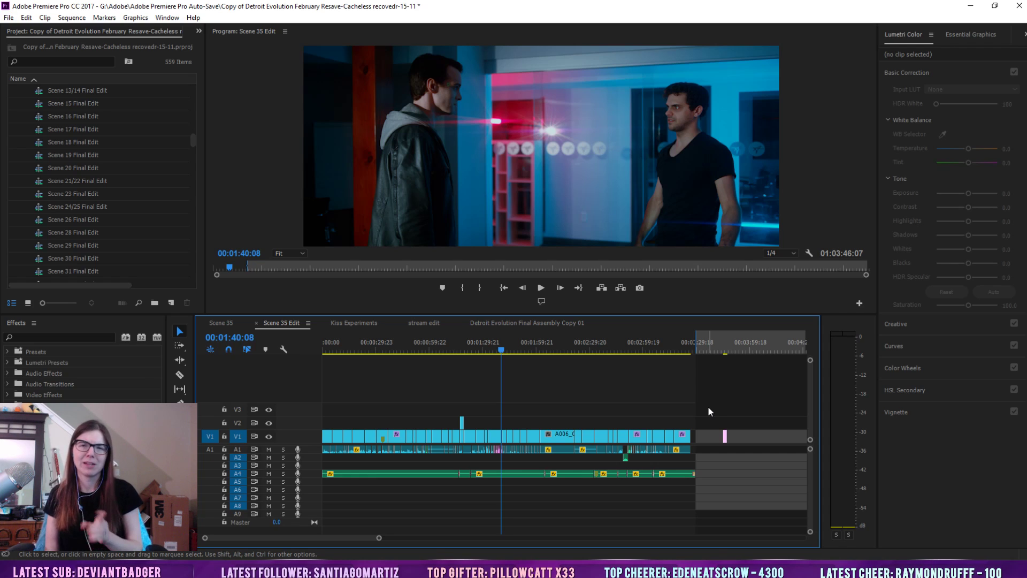
{"action": "key", "text": "ctrl+s"}
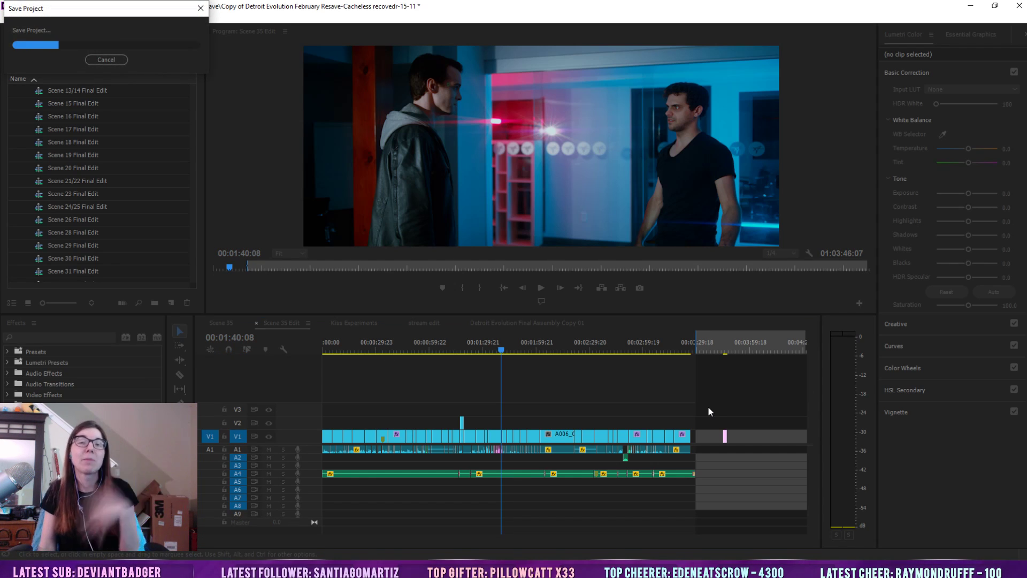